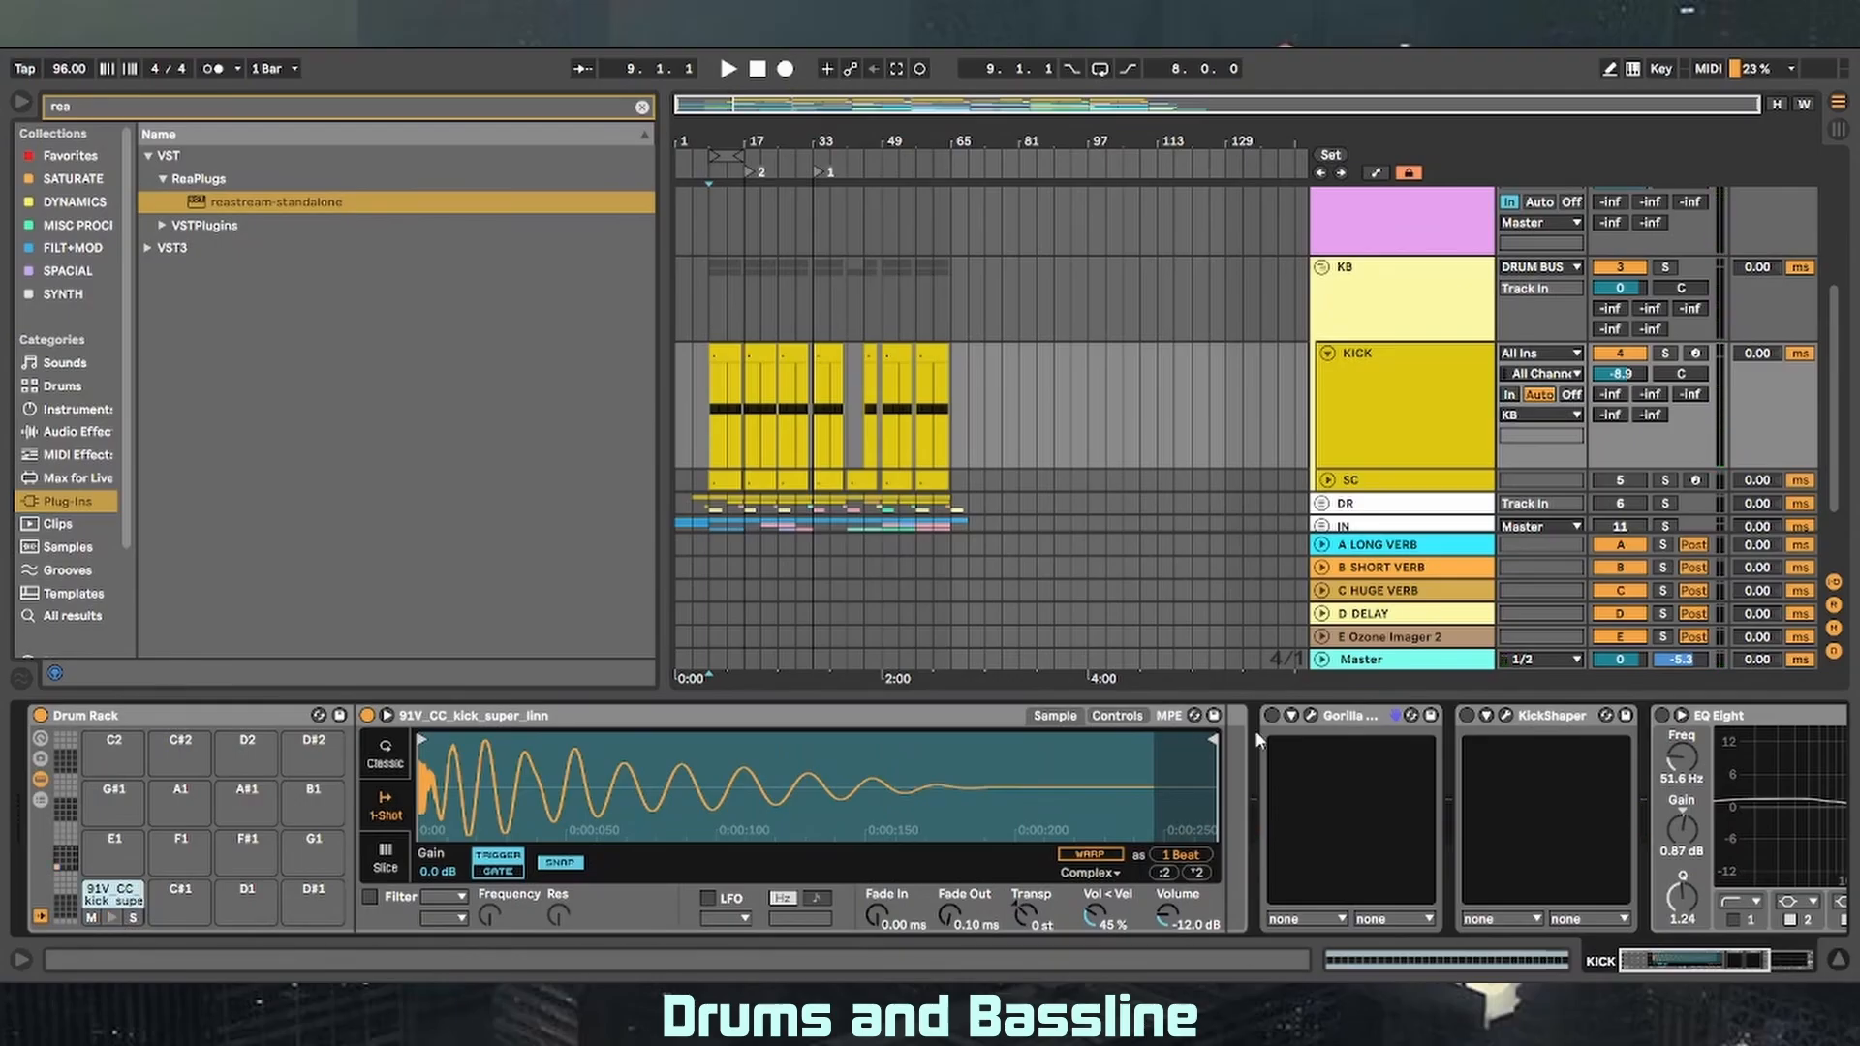
- Play the loop and enable Gorilla Drive, KickShaper and EQ Eight on the KICK track, viewing KickShaper's settings
click(1311, 717)
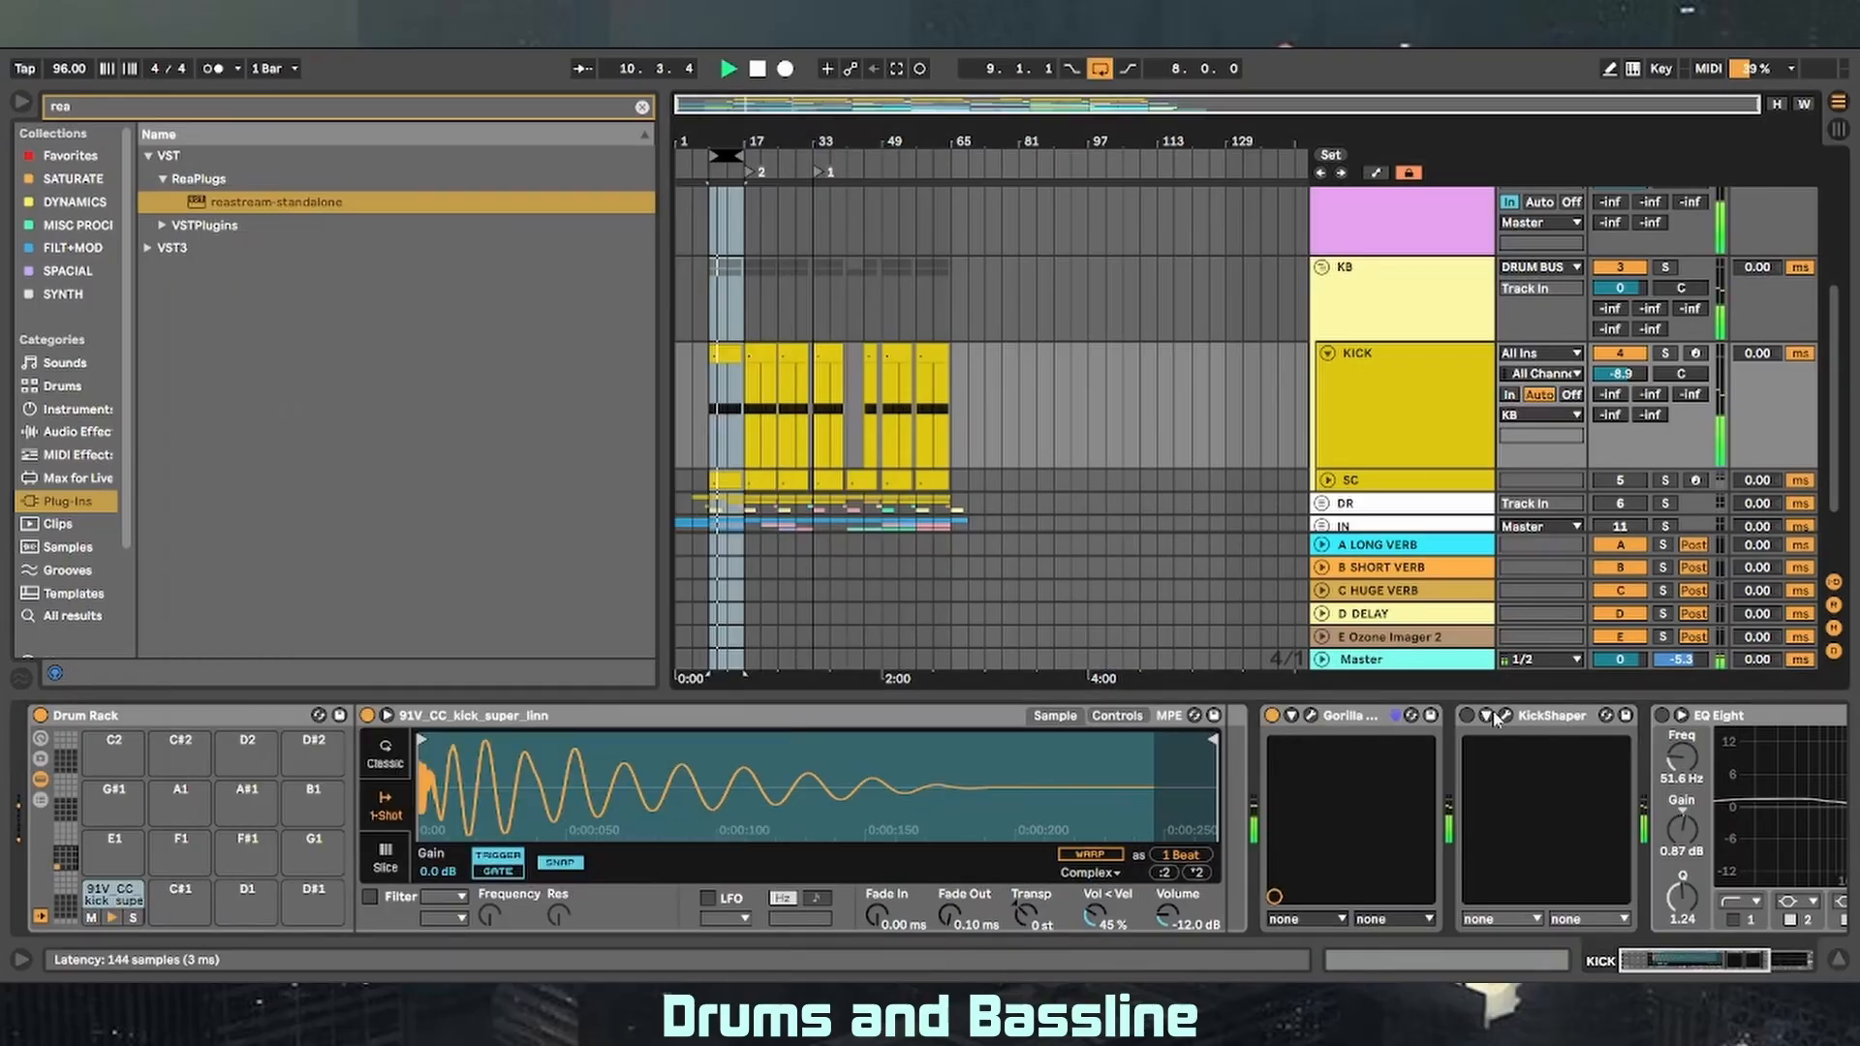
click(1507, 716)
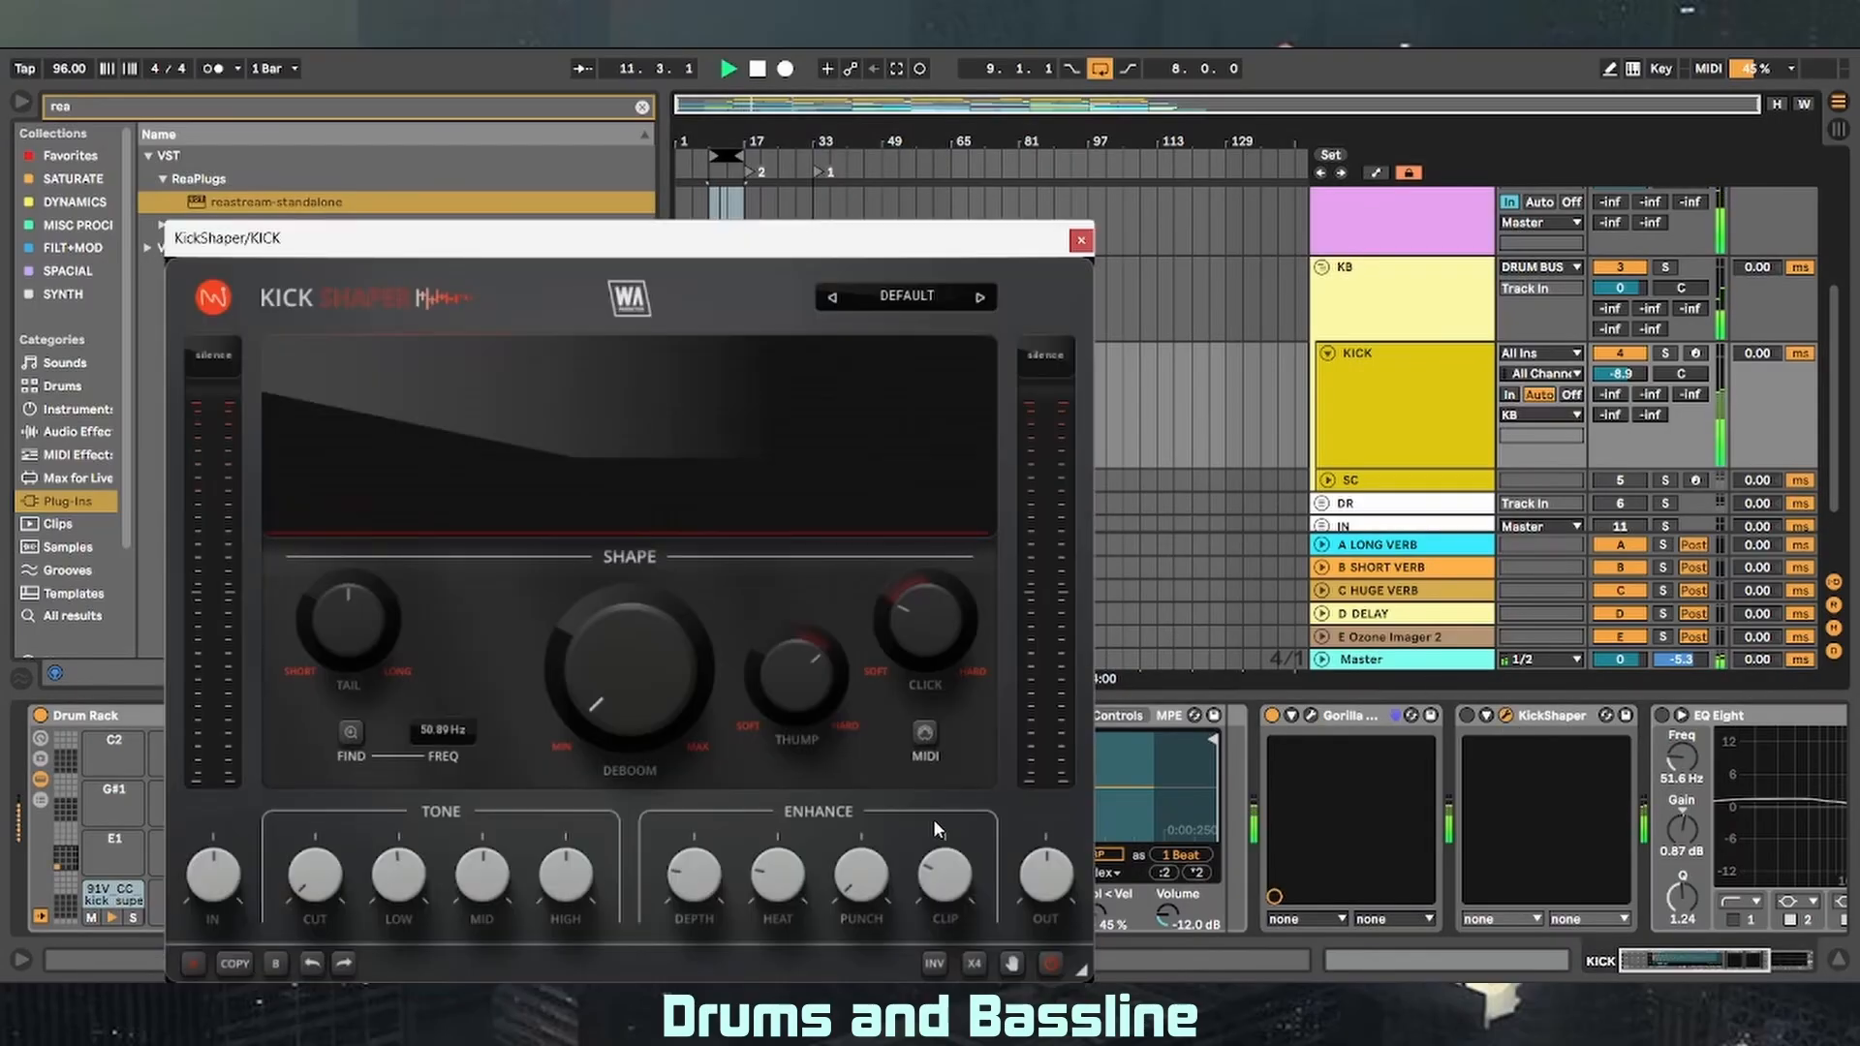
click(1080, 242)
drag(1683, 959, 1761, 967)
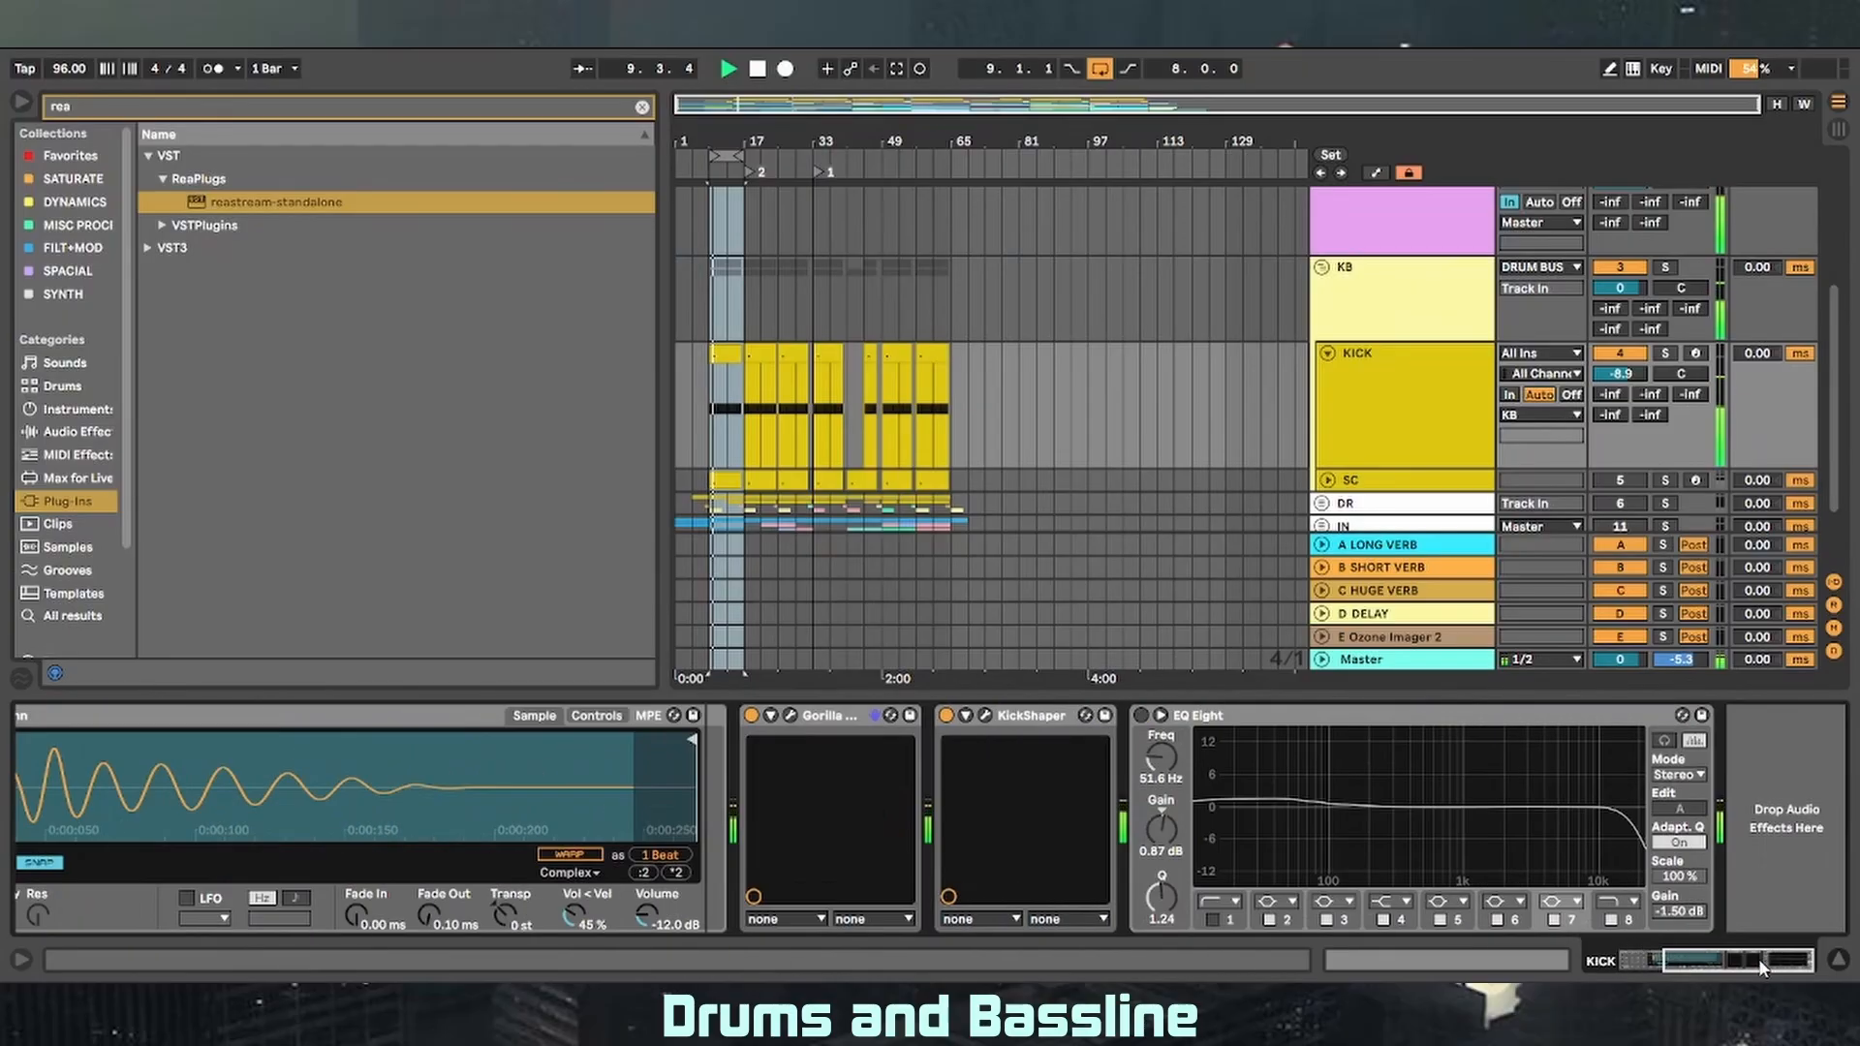
click(1140, 715)
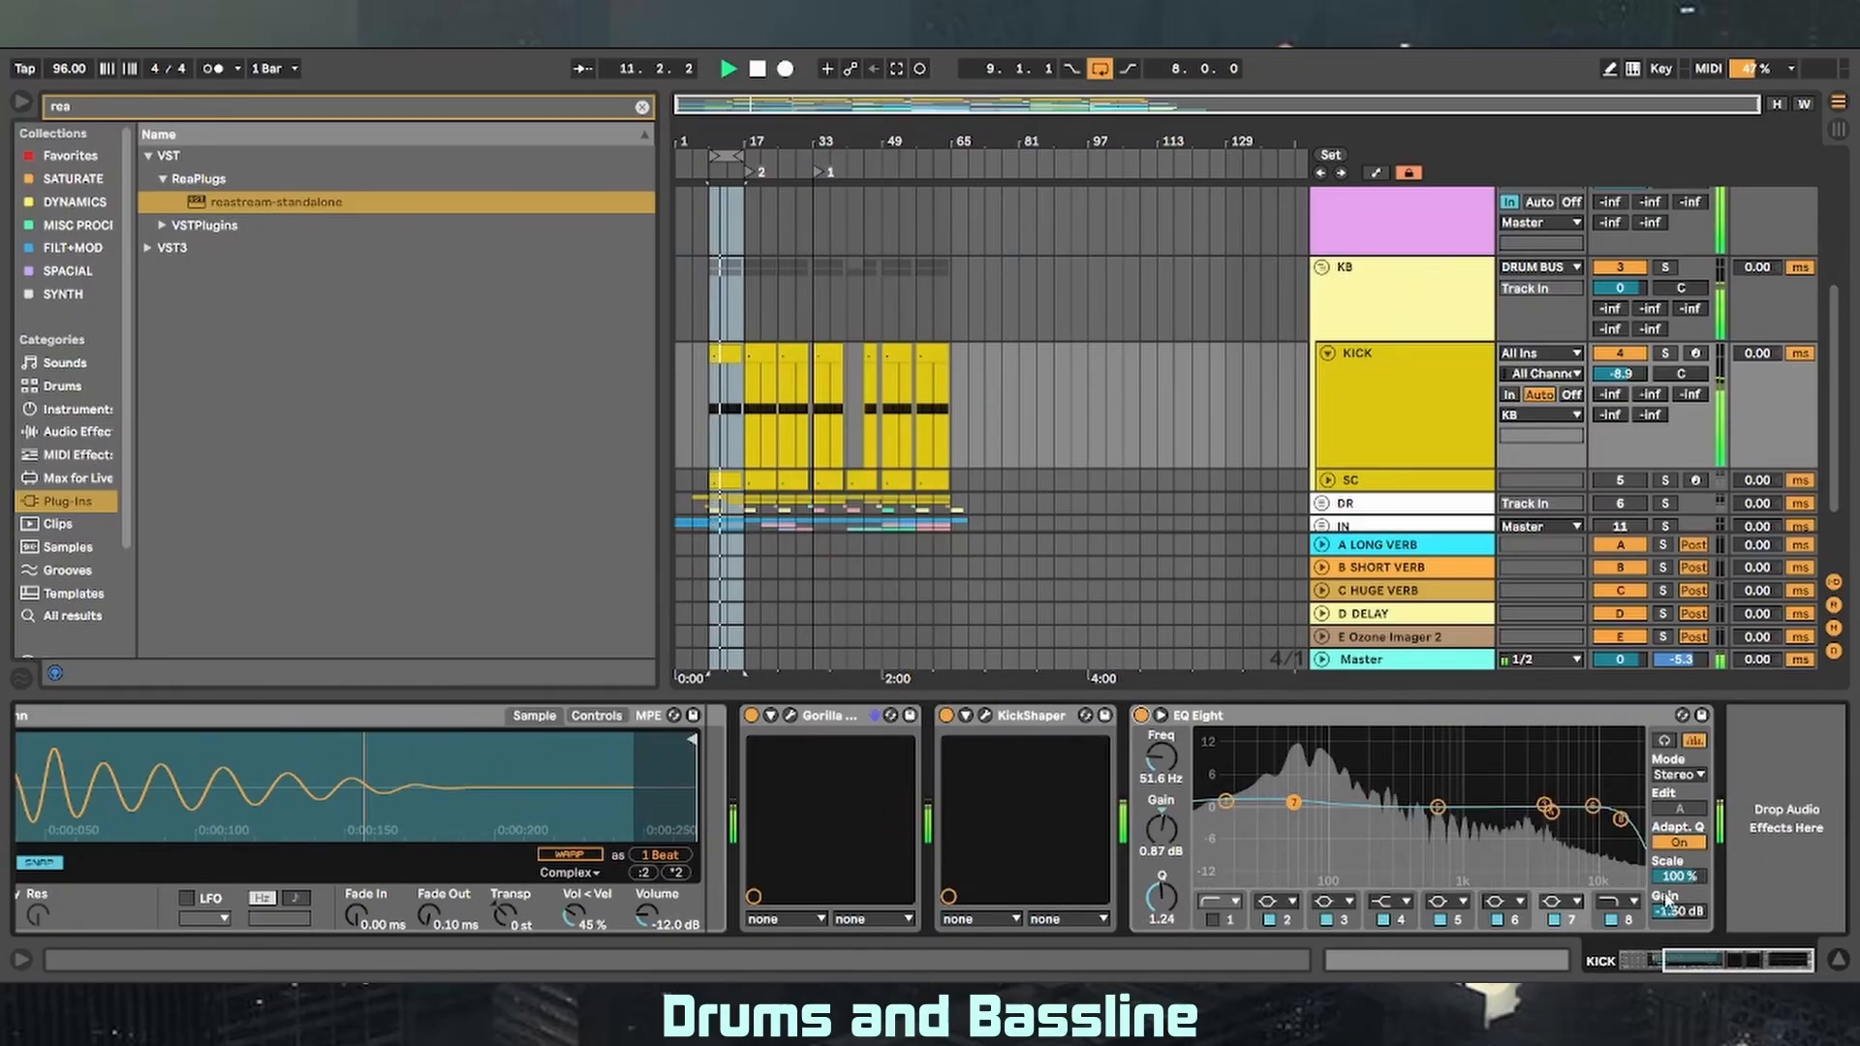
- Inspect the Newfangled Saturate clipper on the KB group using its waveform meter
click(1327, 395)
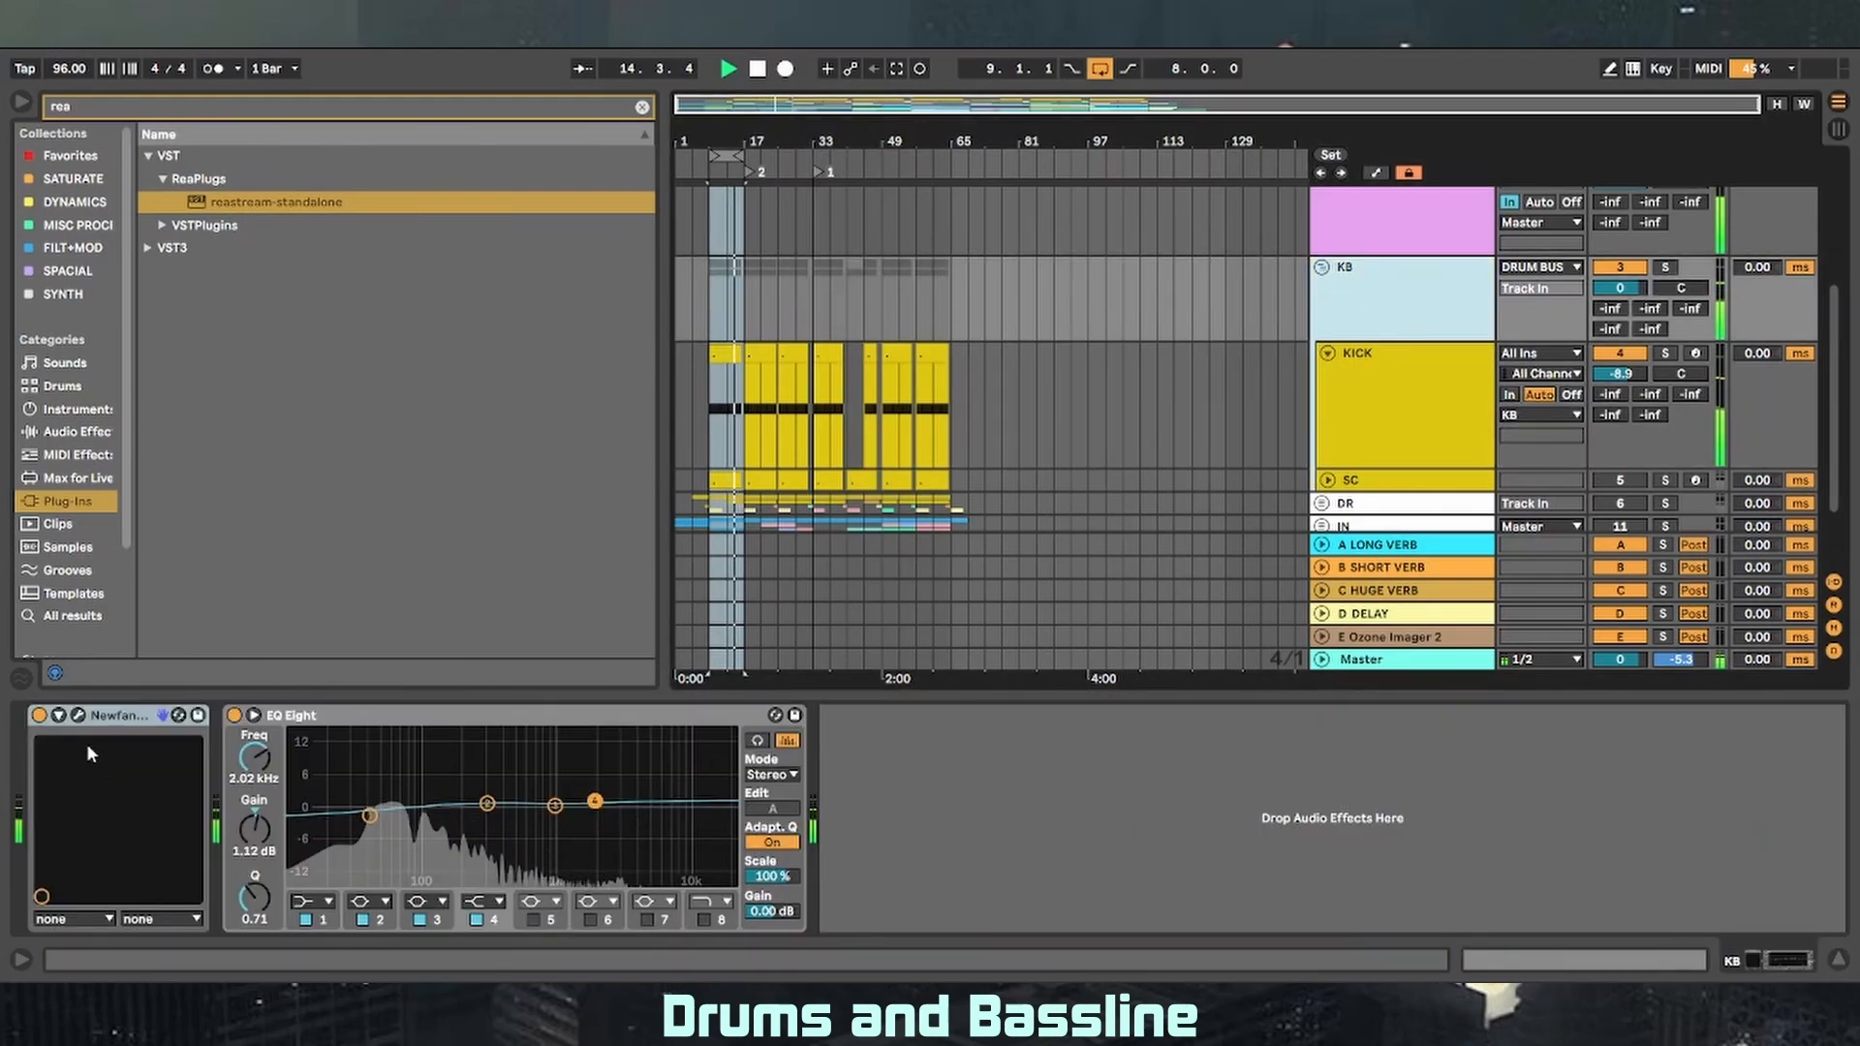
click(77, 715)
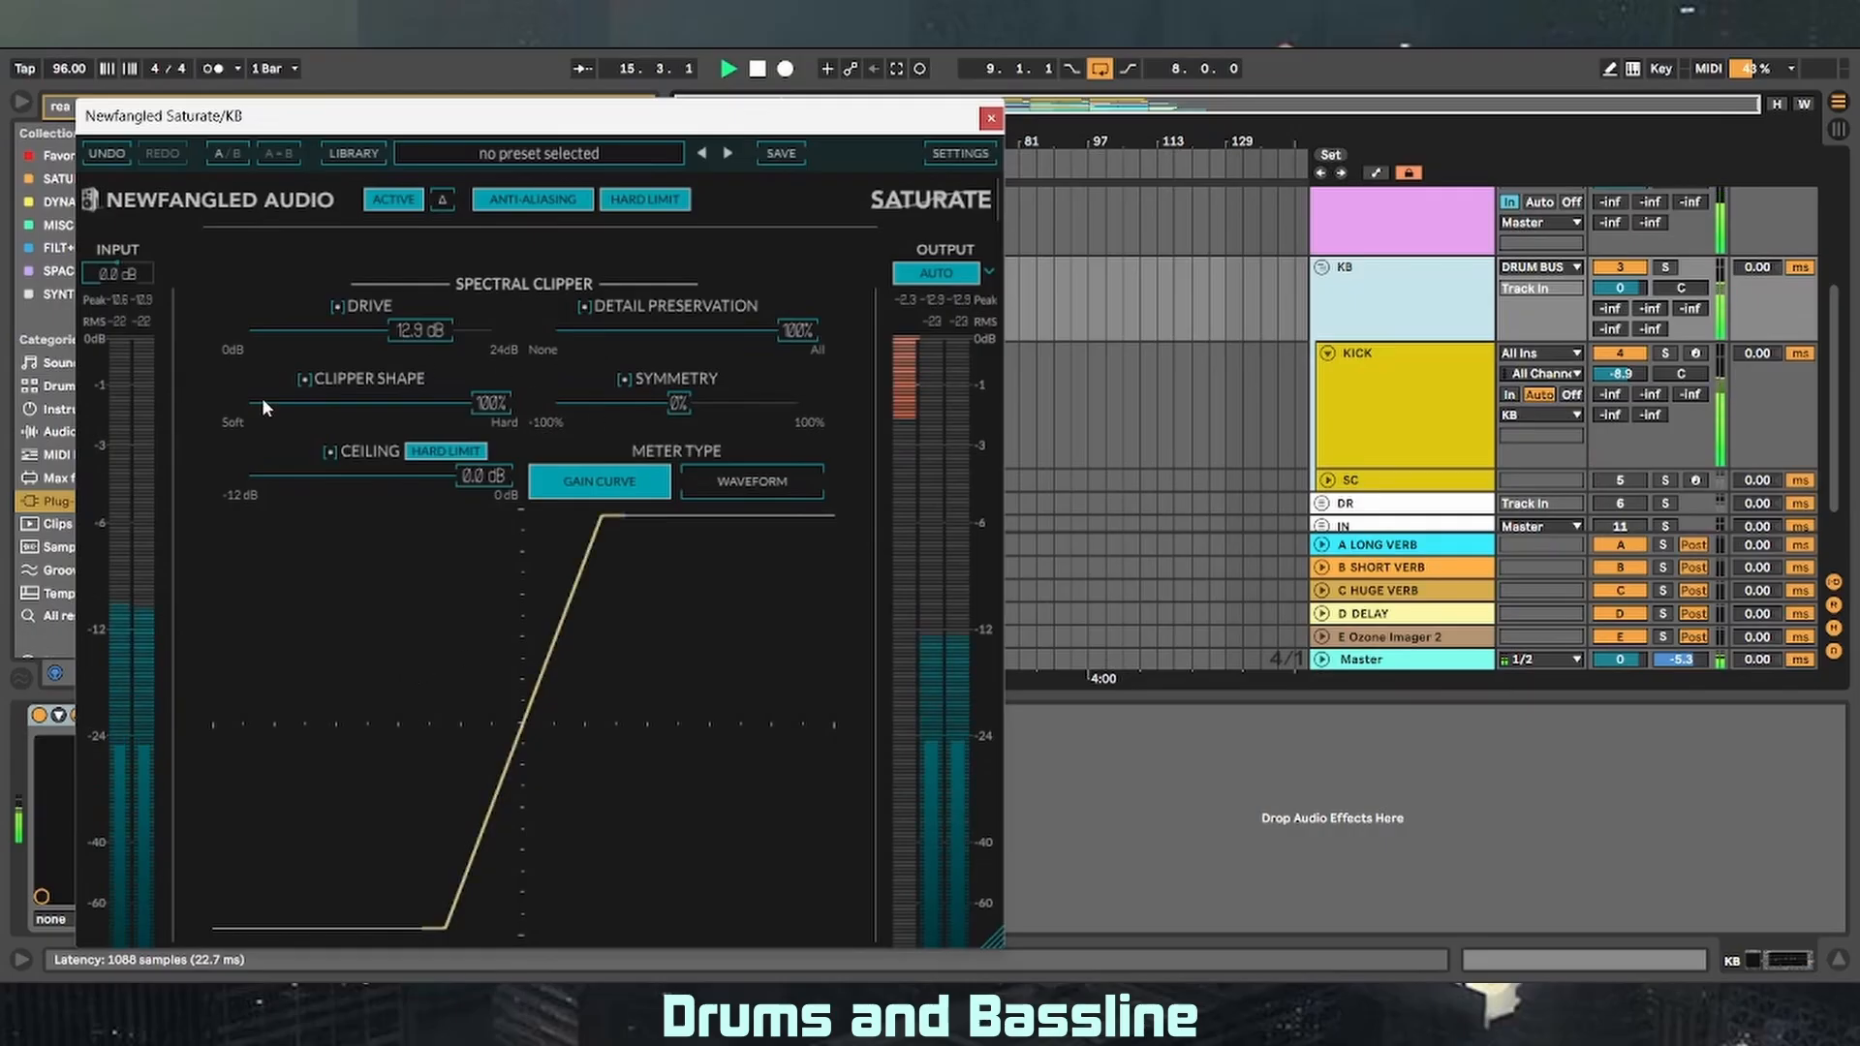
click(735, 479)
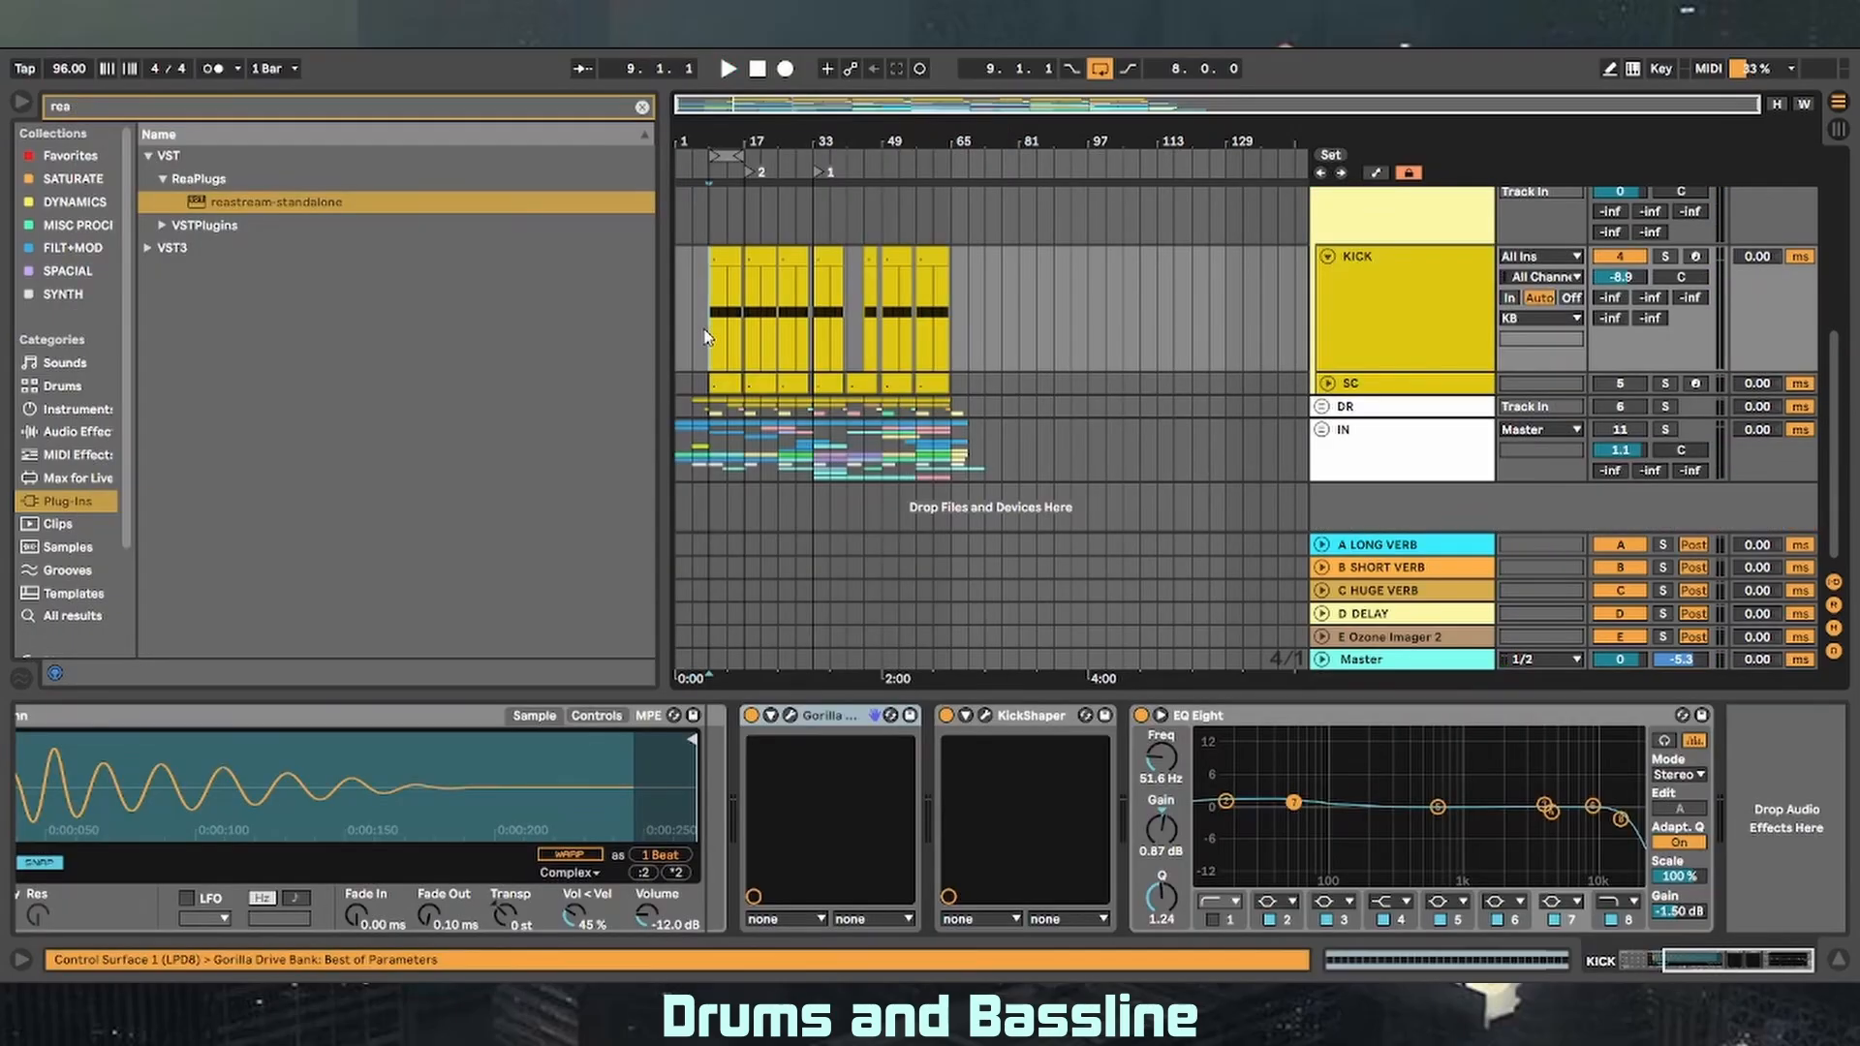
- Unfold the SC track and select it
click(1329, 383)
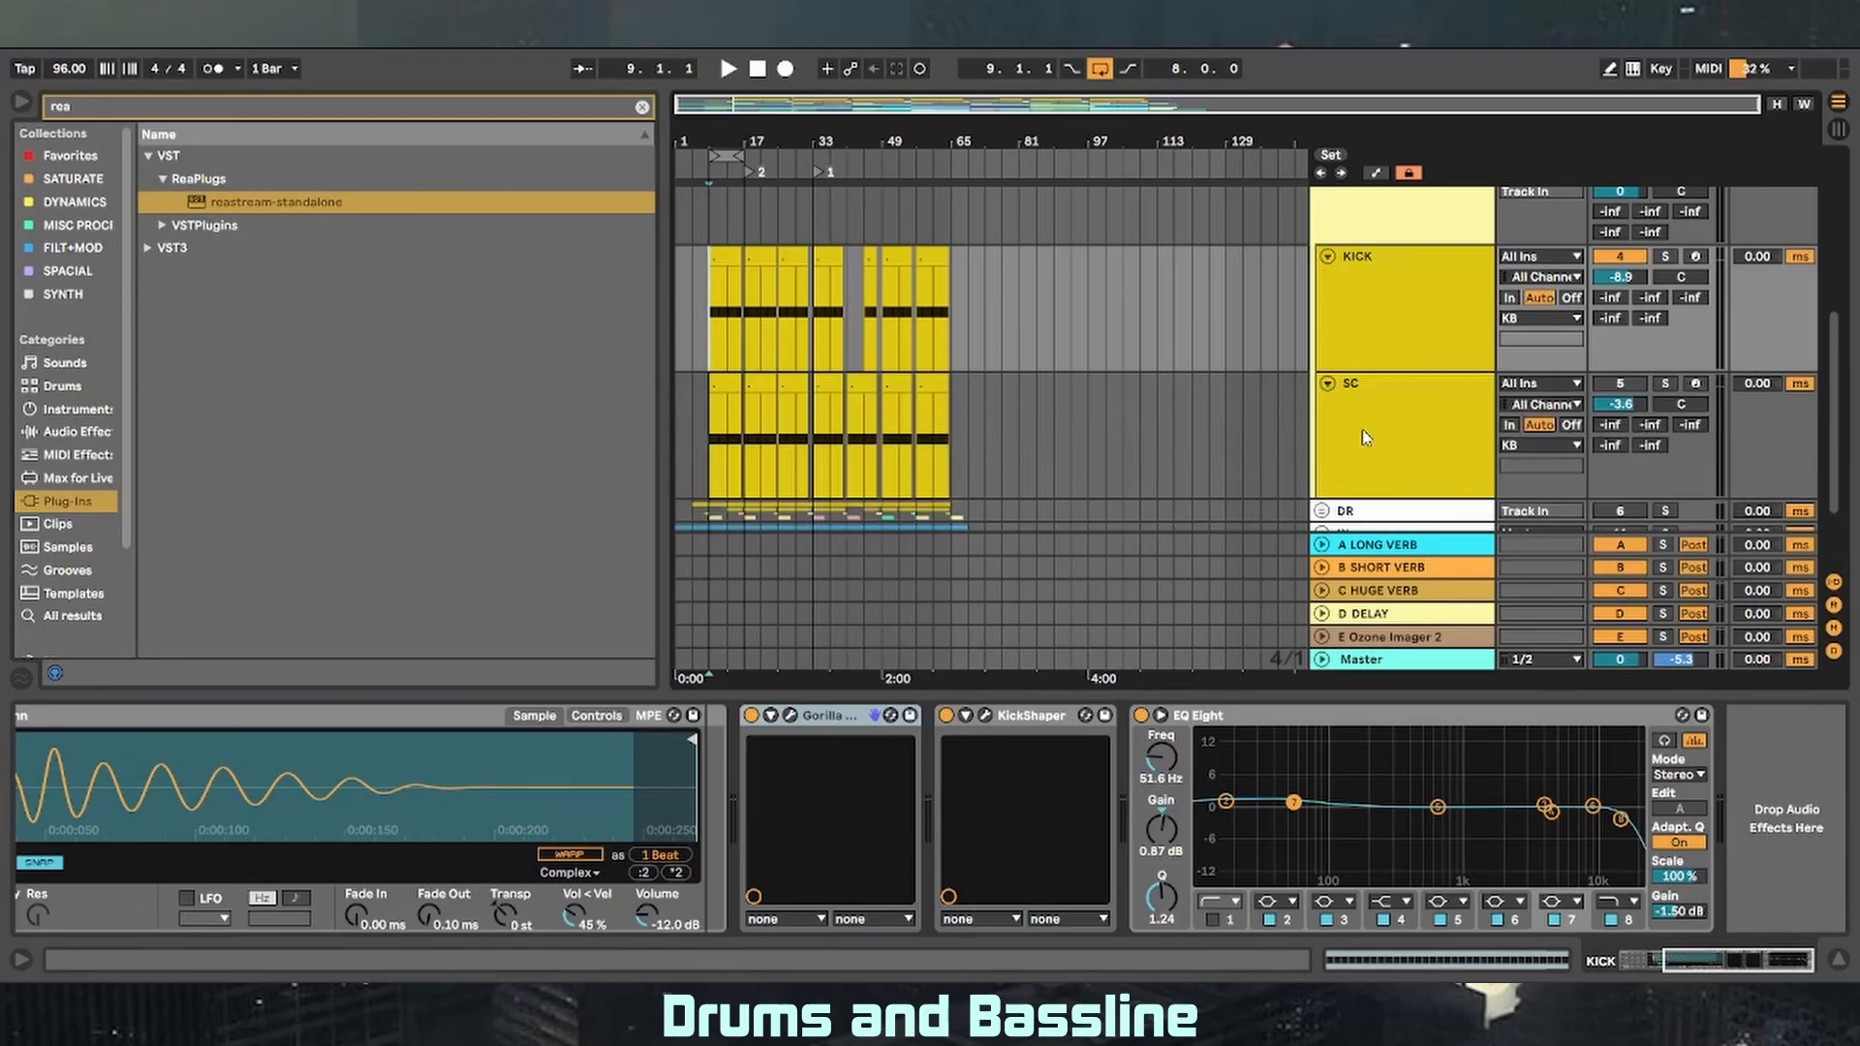
click(1381, 417)
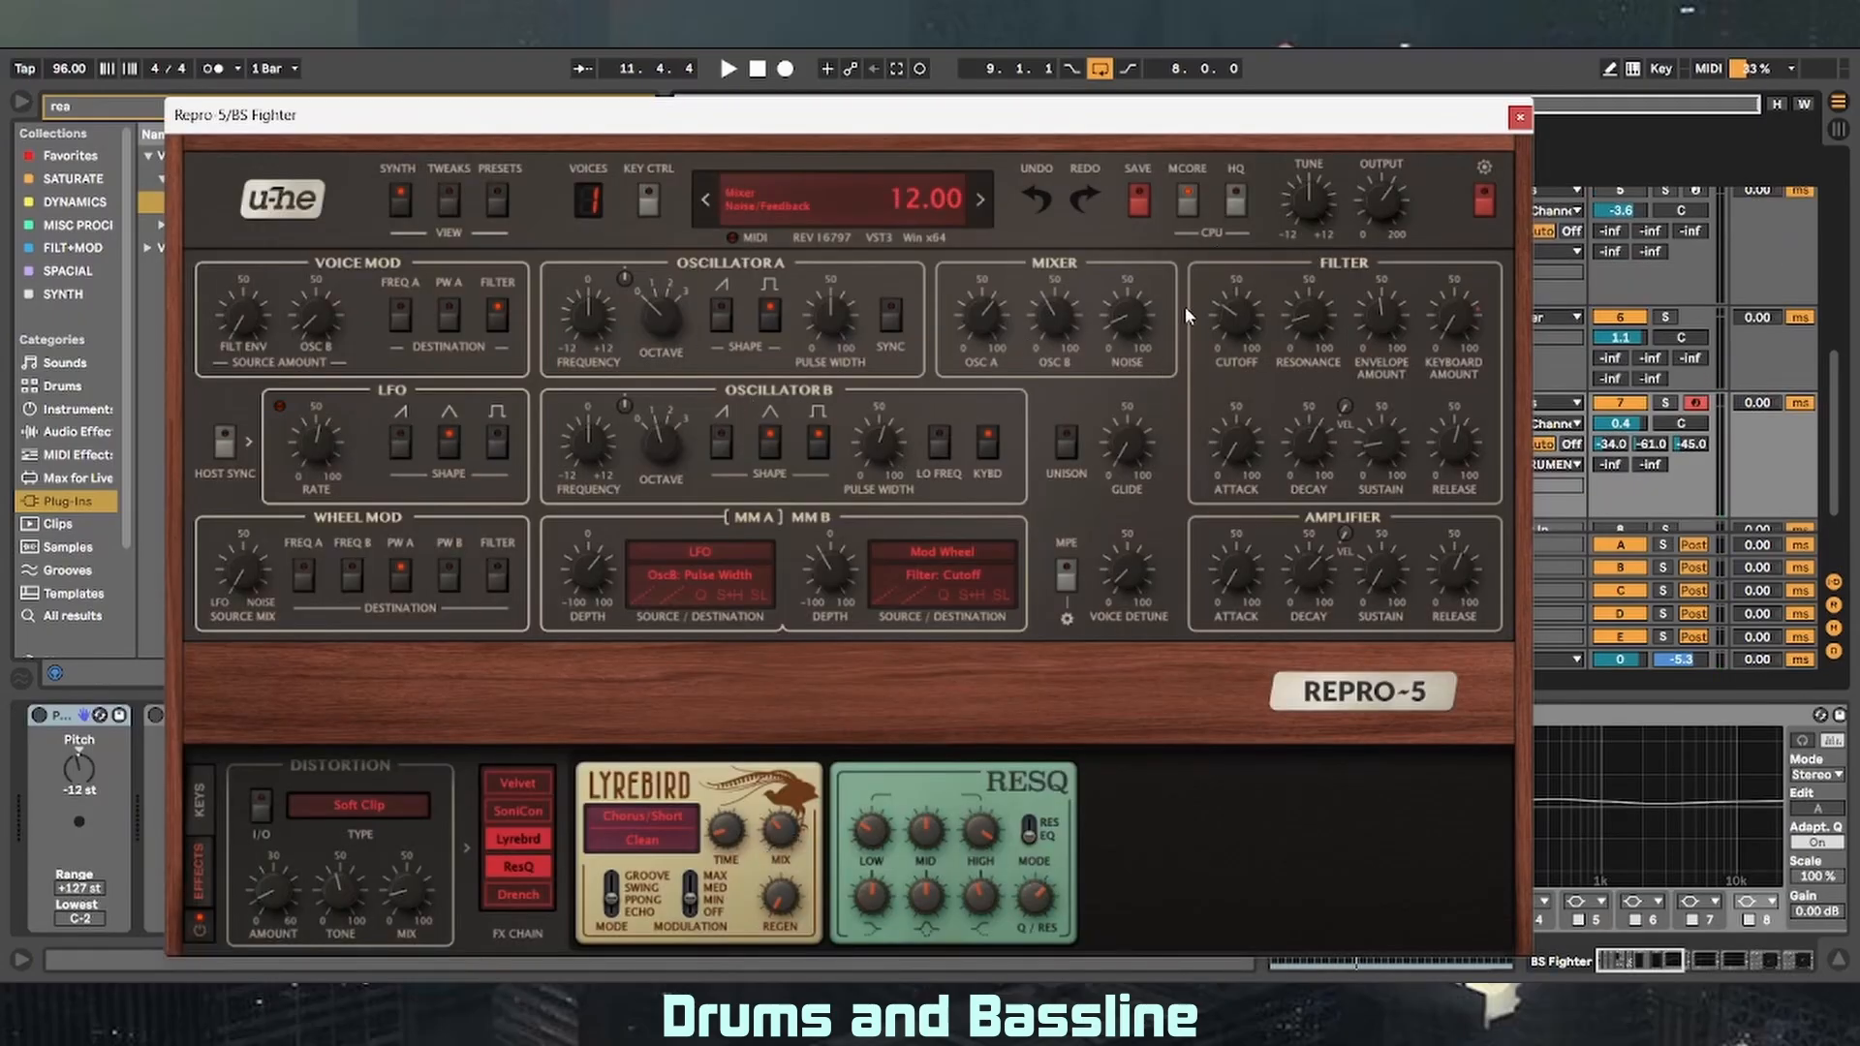
- Audition the BS Fighter bass from Repro-5, view SuperVHS's settings and enable SuperVHS on that track
click(1519, 120)
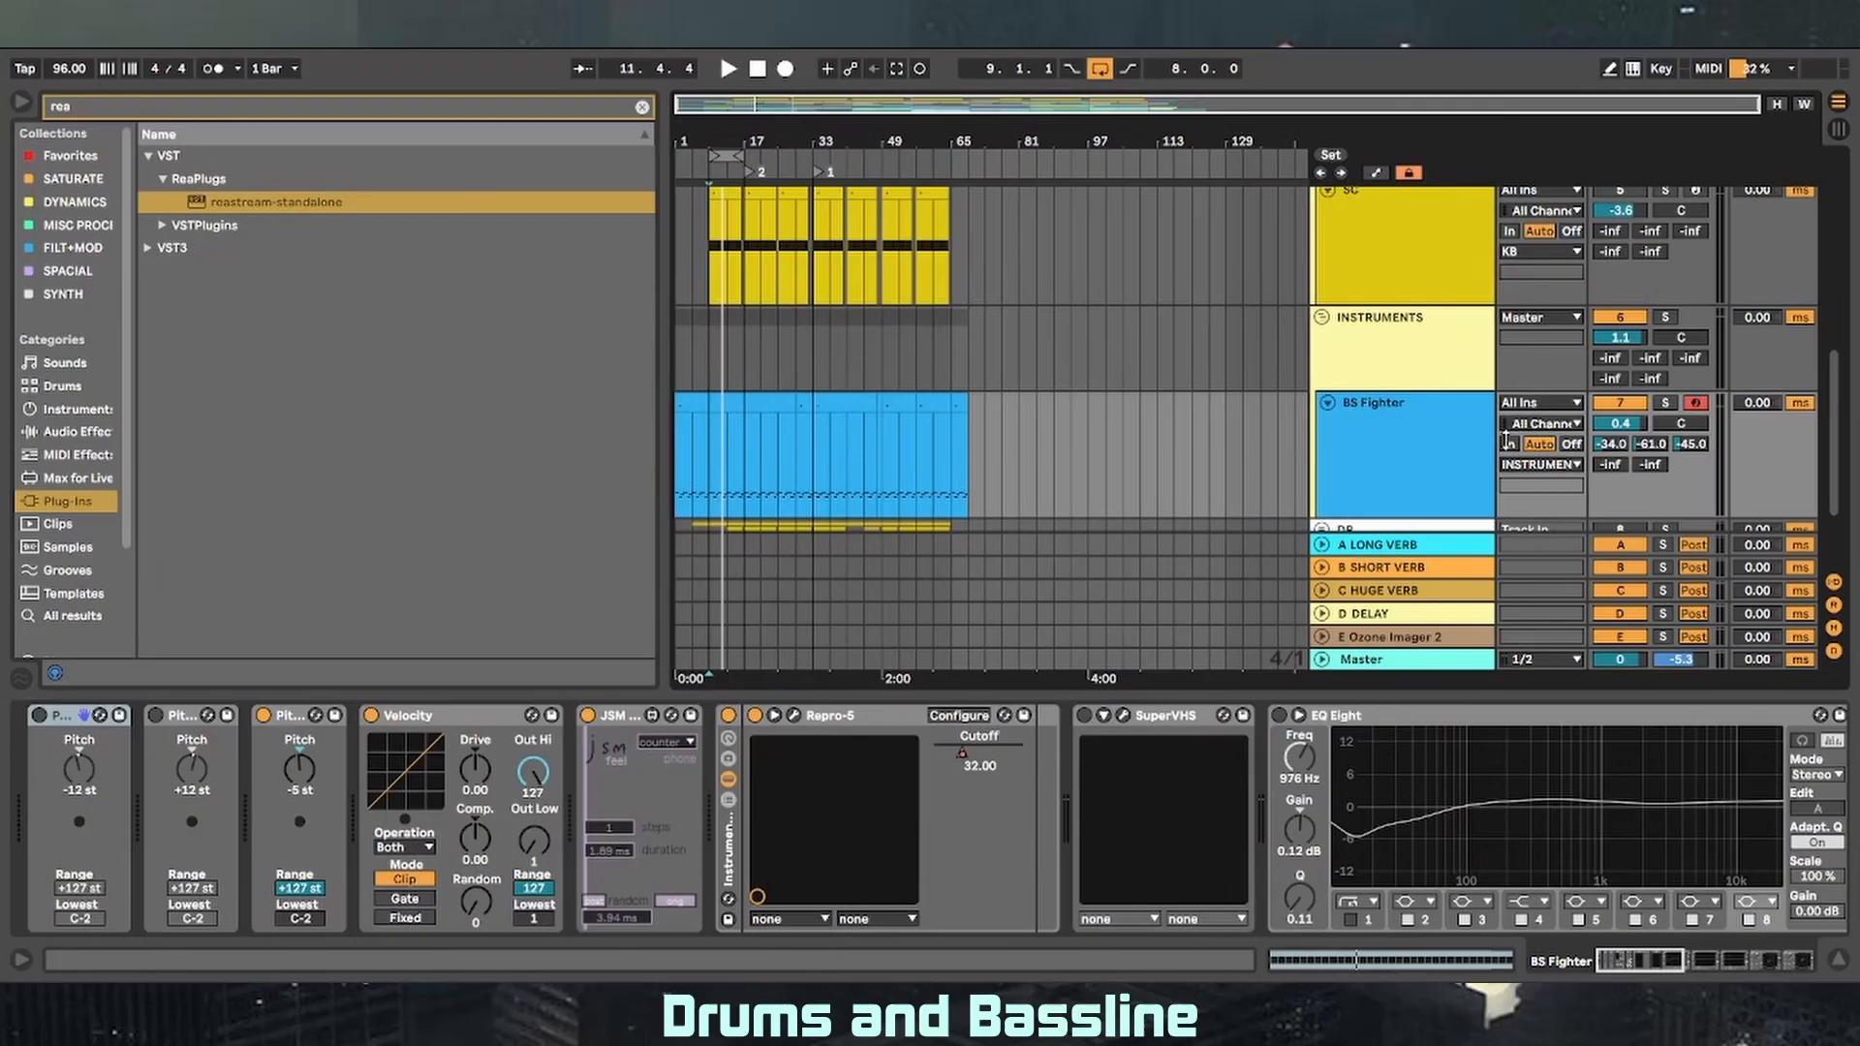
click(1382, 453)
key(space)
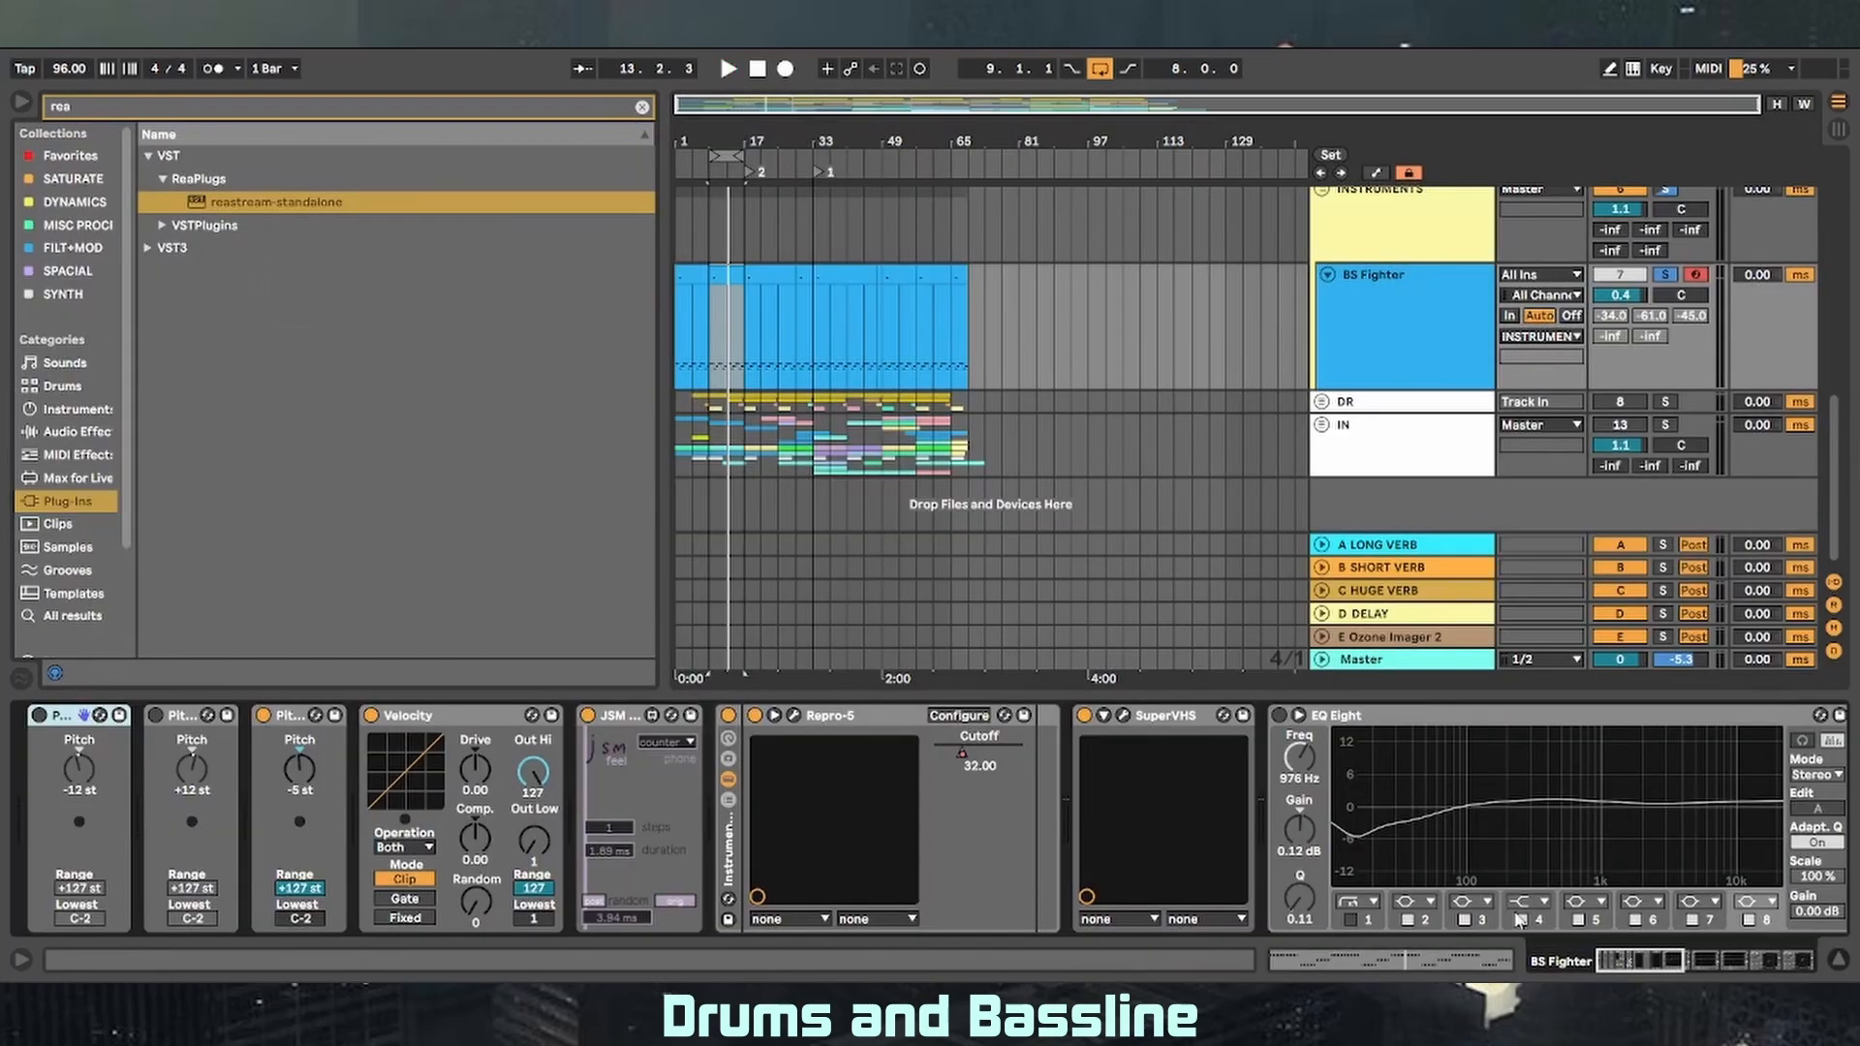
click(1122, 716)
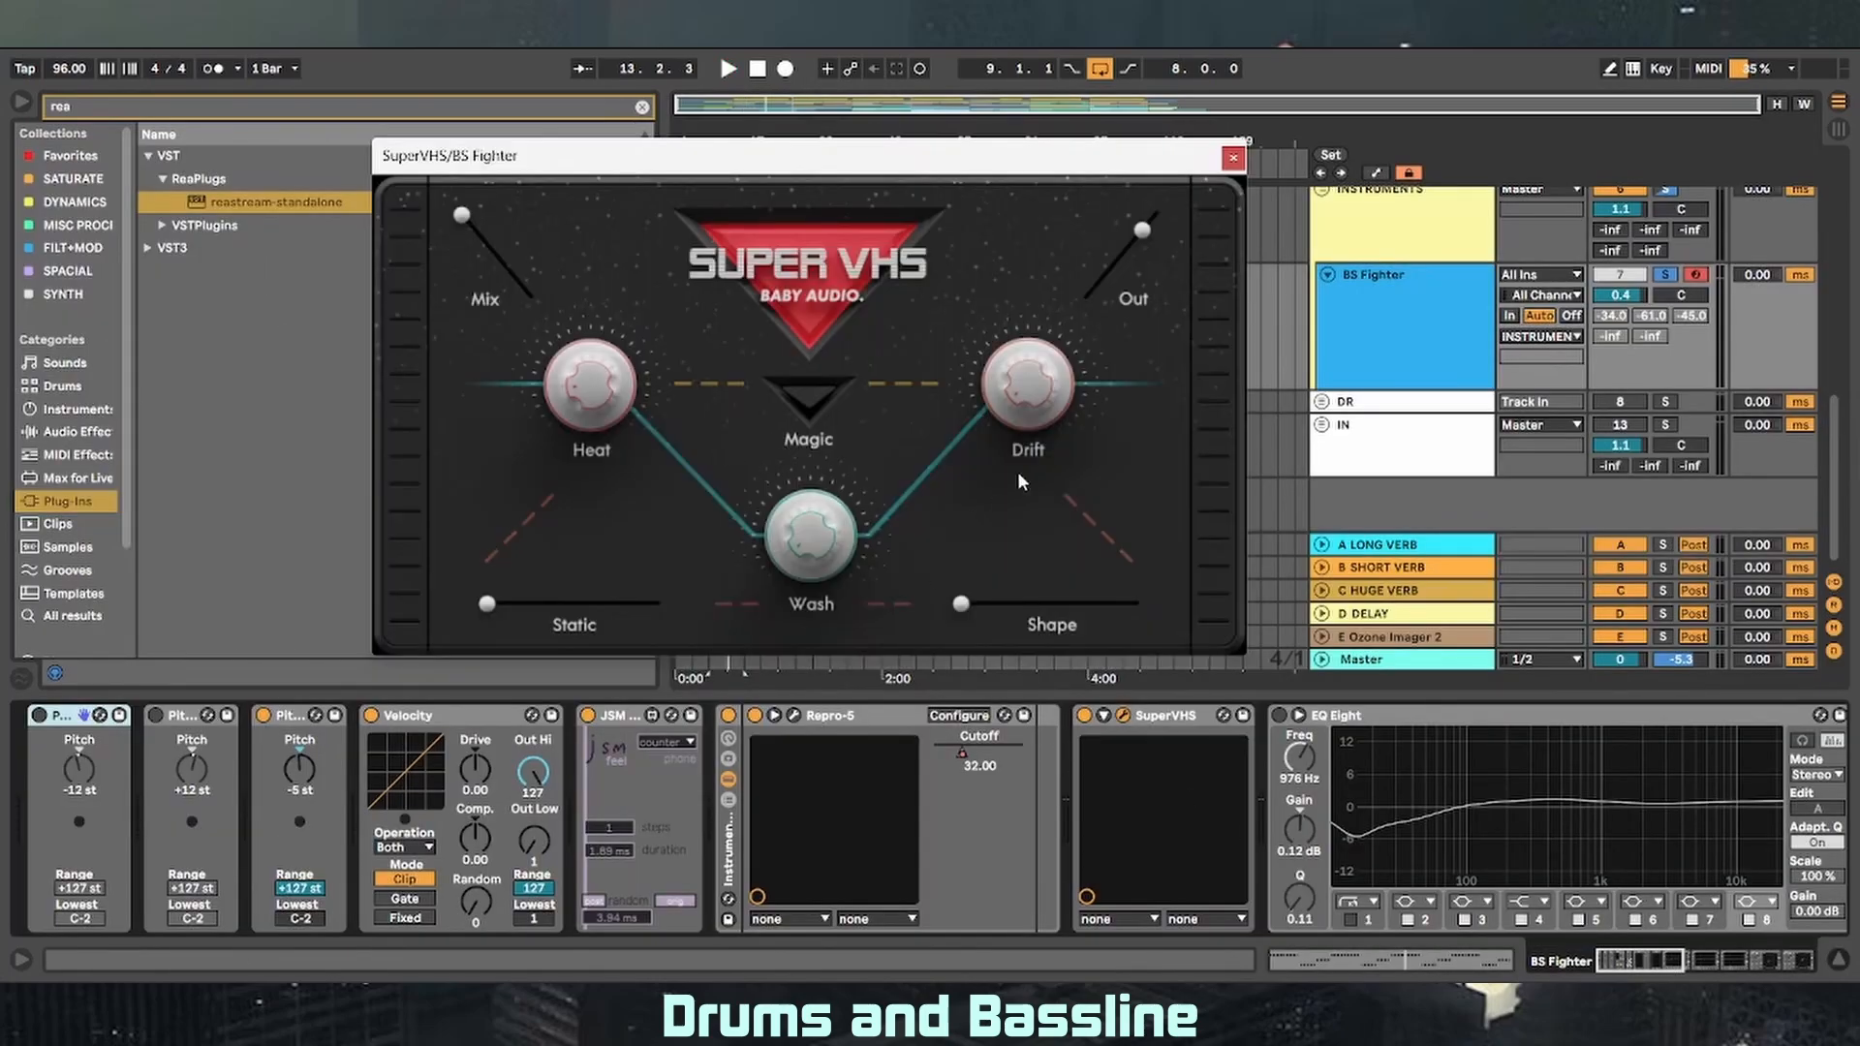
click(1234, 158)
key(space)
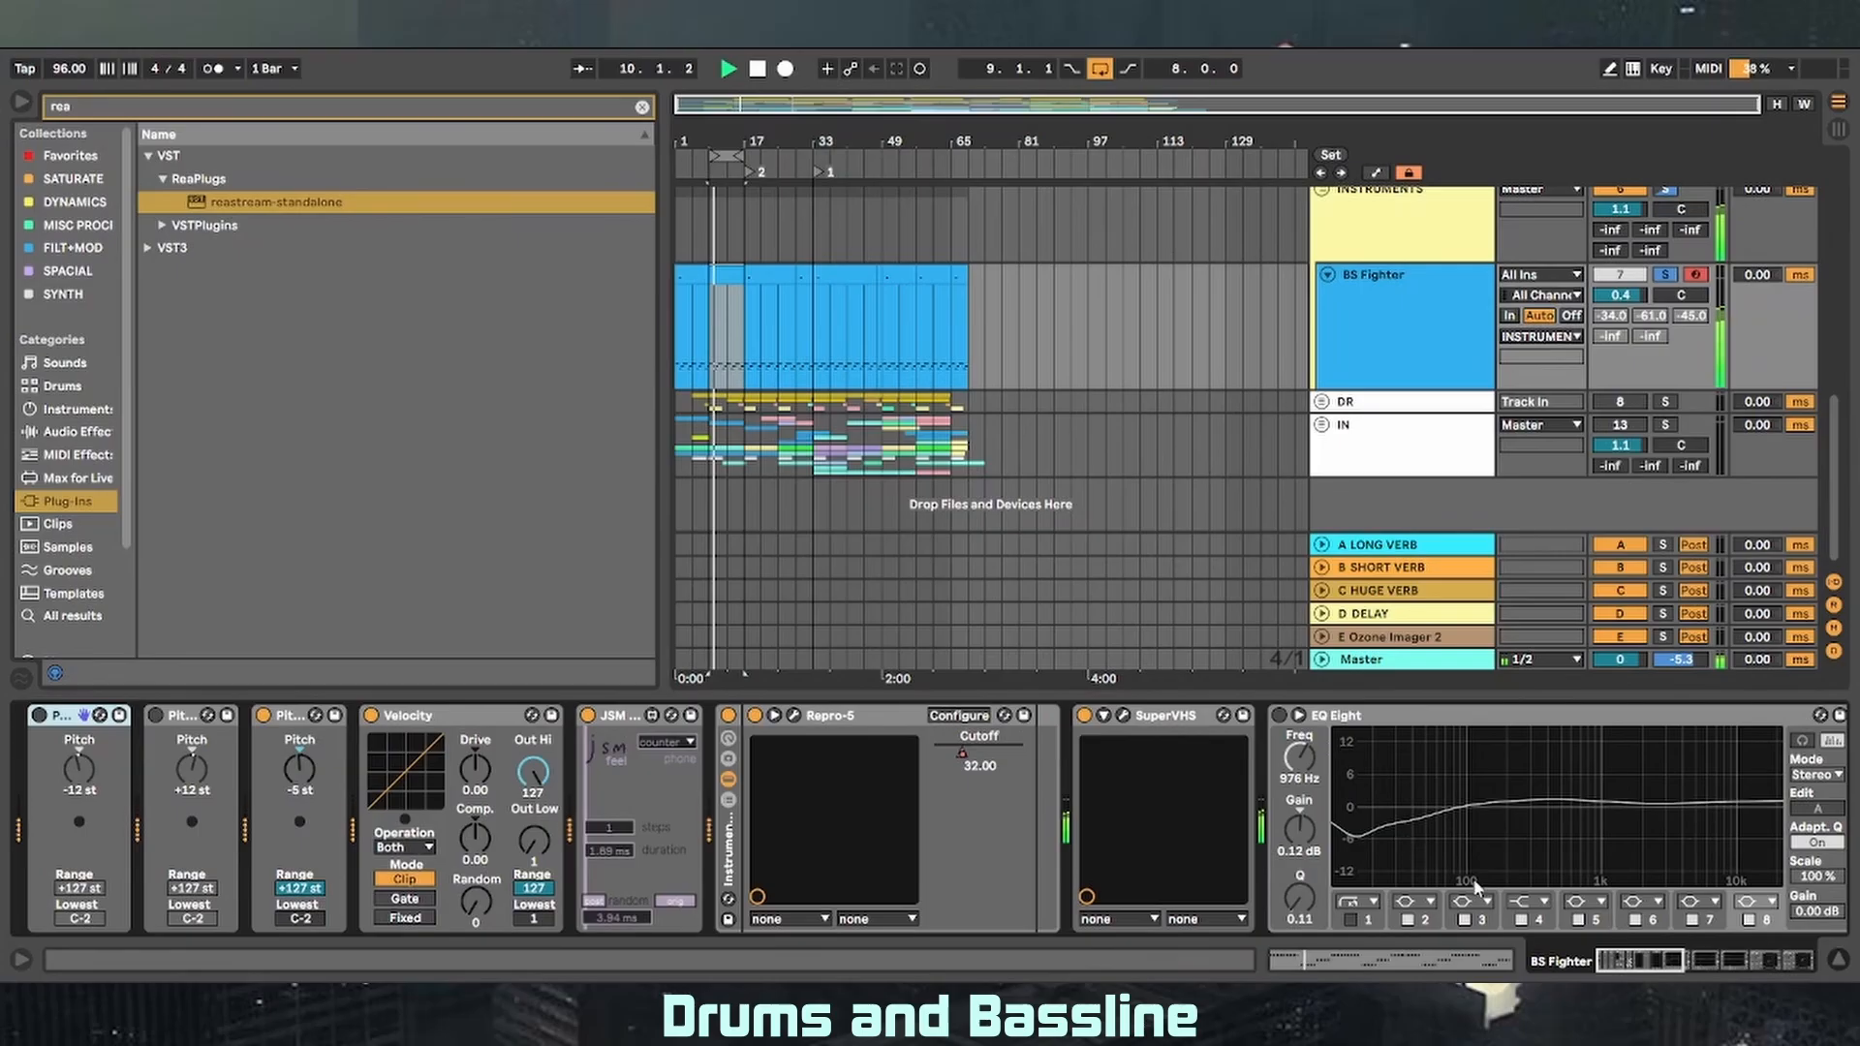
- Solo the KICK track together with BS Fighter and restart playback of the loop
click(1633, 962)
drag(1633, 962, 1646, 964)
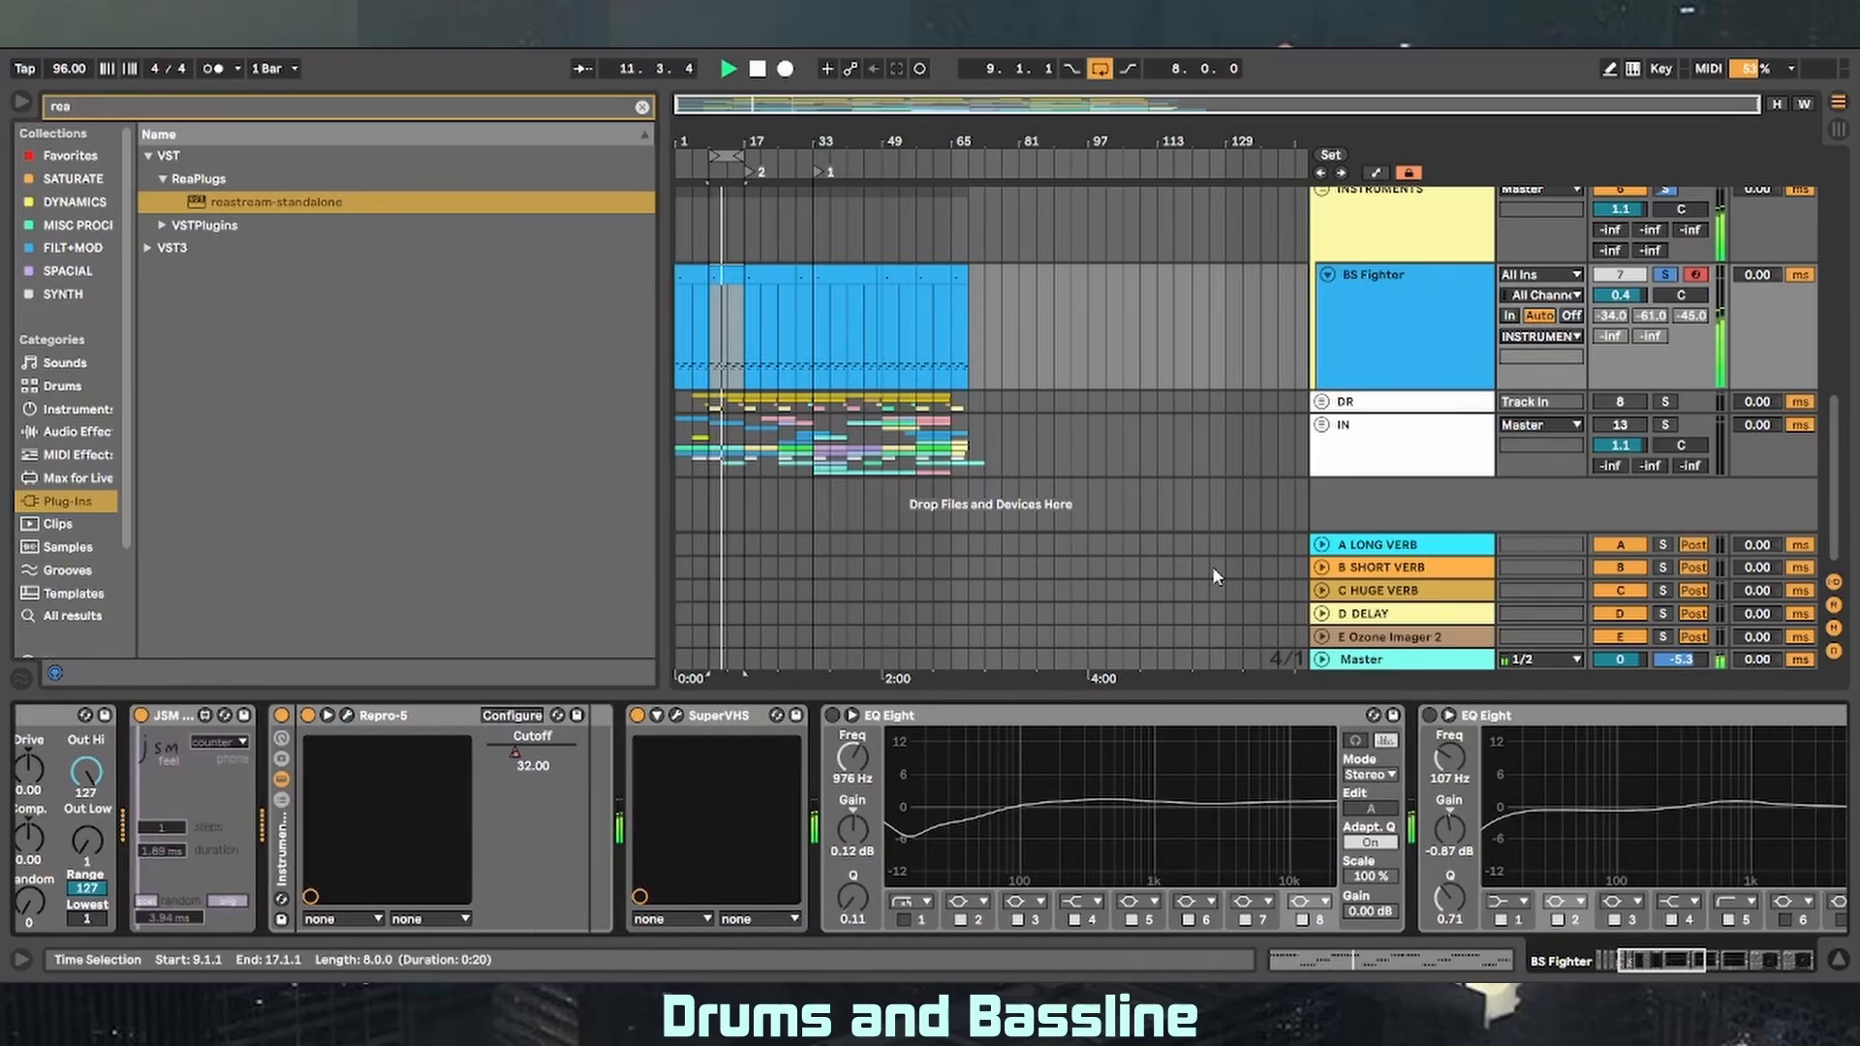
scroll(1543, 280, up, 5)
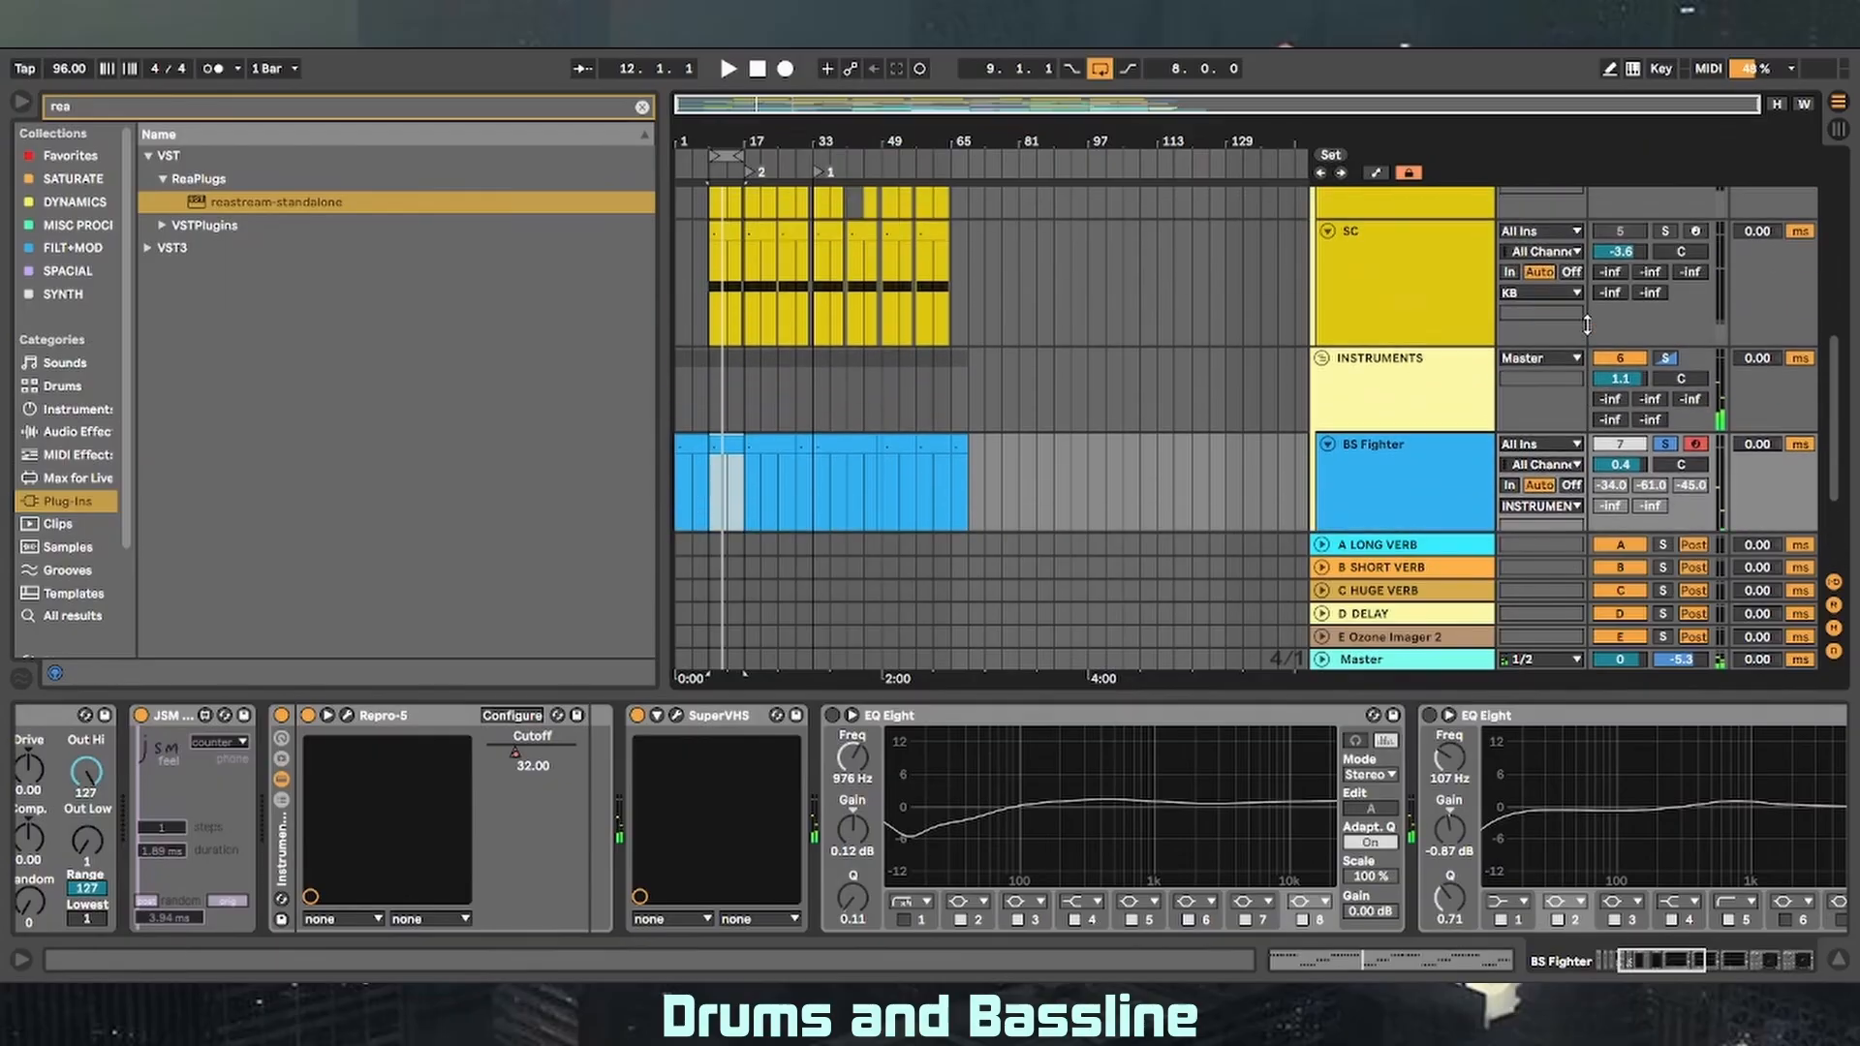
scroll(1654, 283, up, 1)
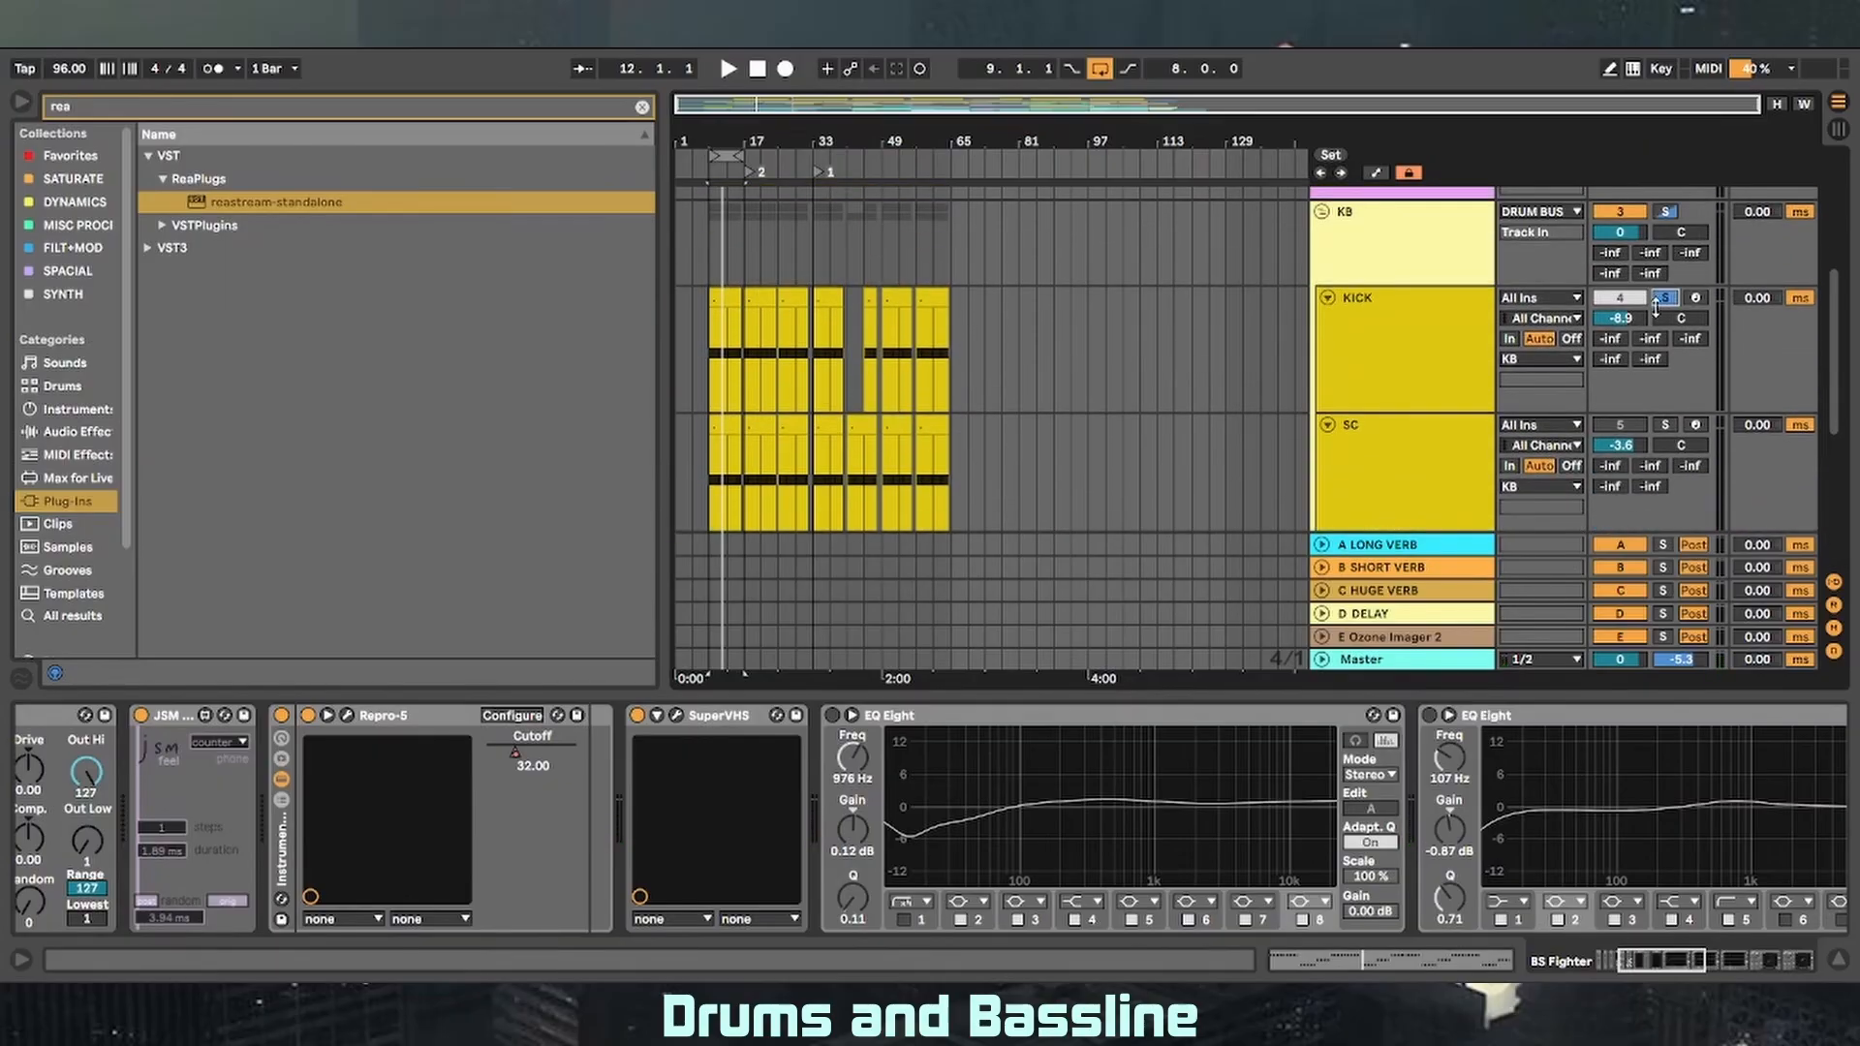
scroll(1278, 373, down, 6)
key(space)
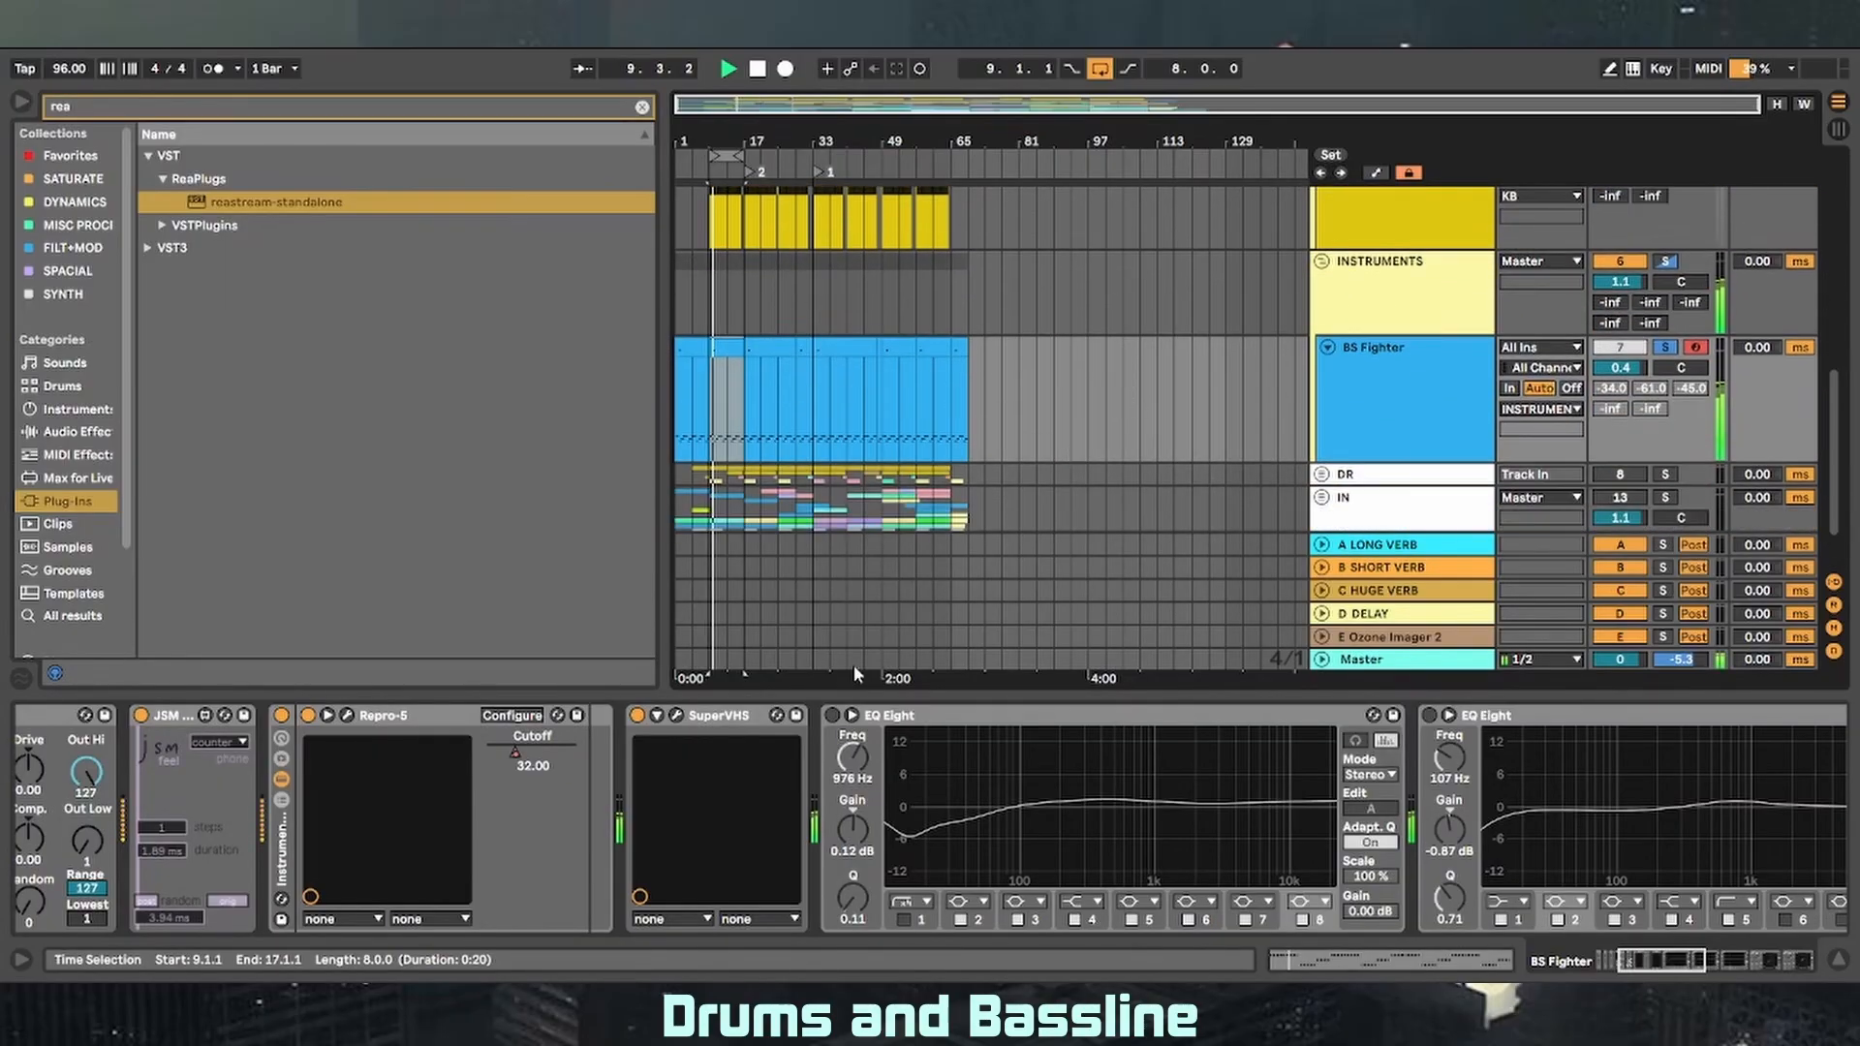
- Enable the three EQ Eight devices following SuperVHS on the BS Fighter track
click(831, 715)
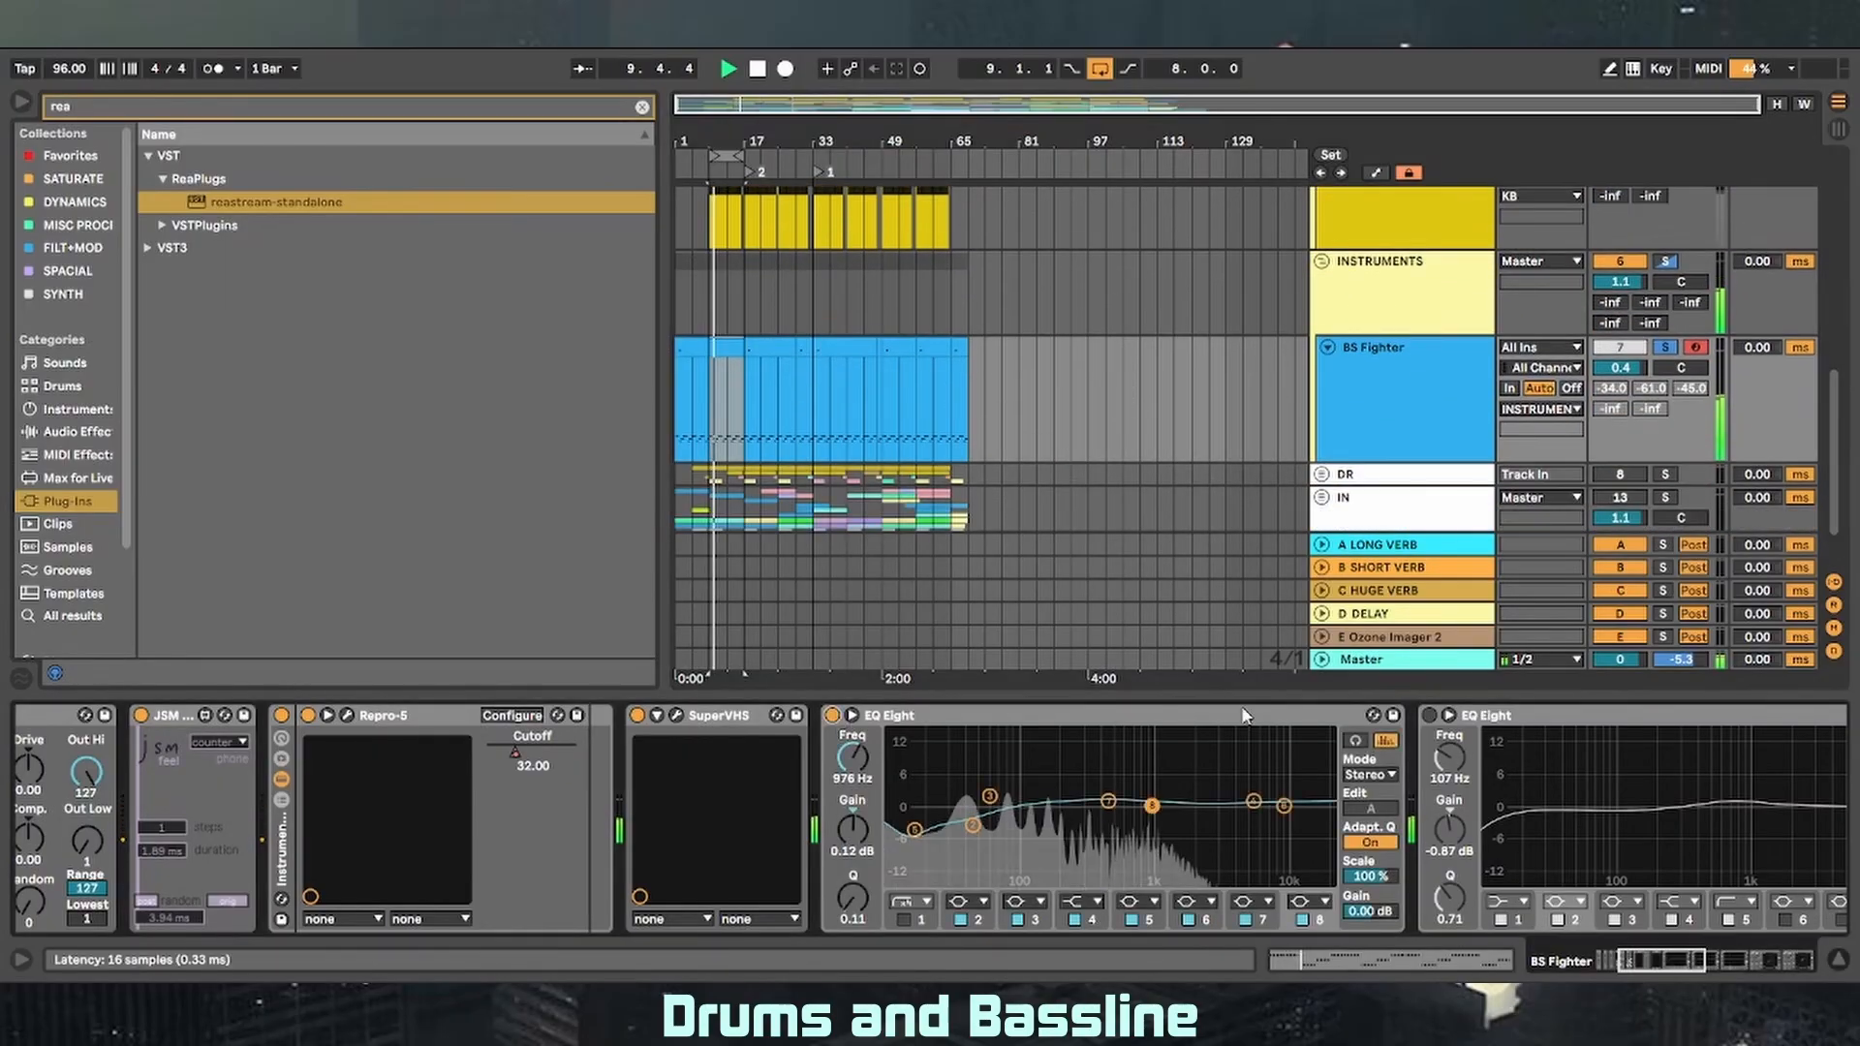
click(1429, 715)
drag(1662, 963, 1714, 966)
click(1008, 715)
- Enable both SIDECHAIN compressors at the end of the BS Fighter device chain
scroll(1036, 736, right, 5)
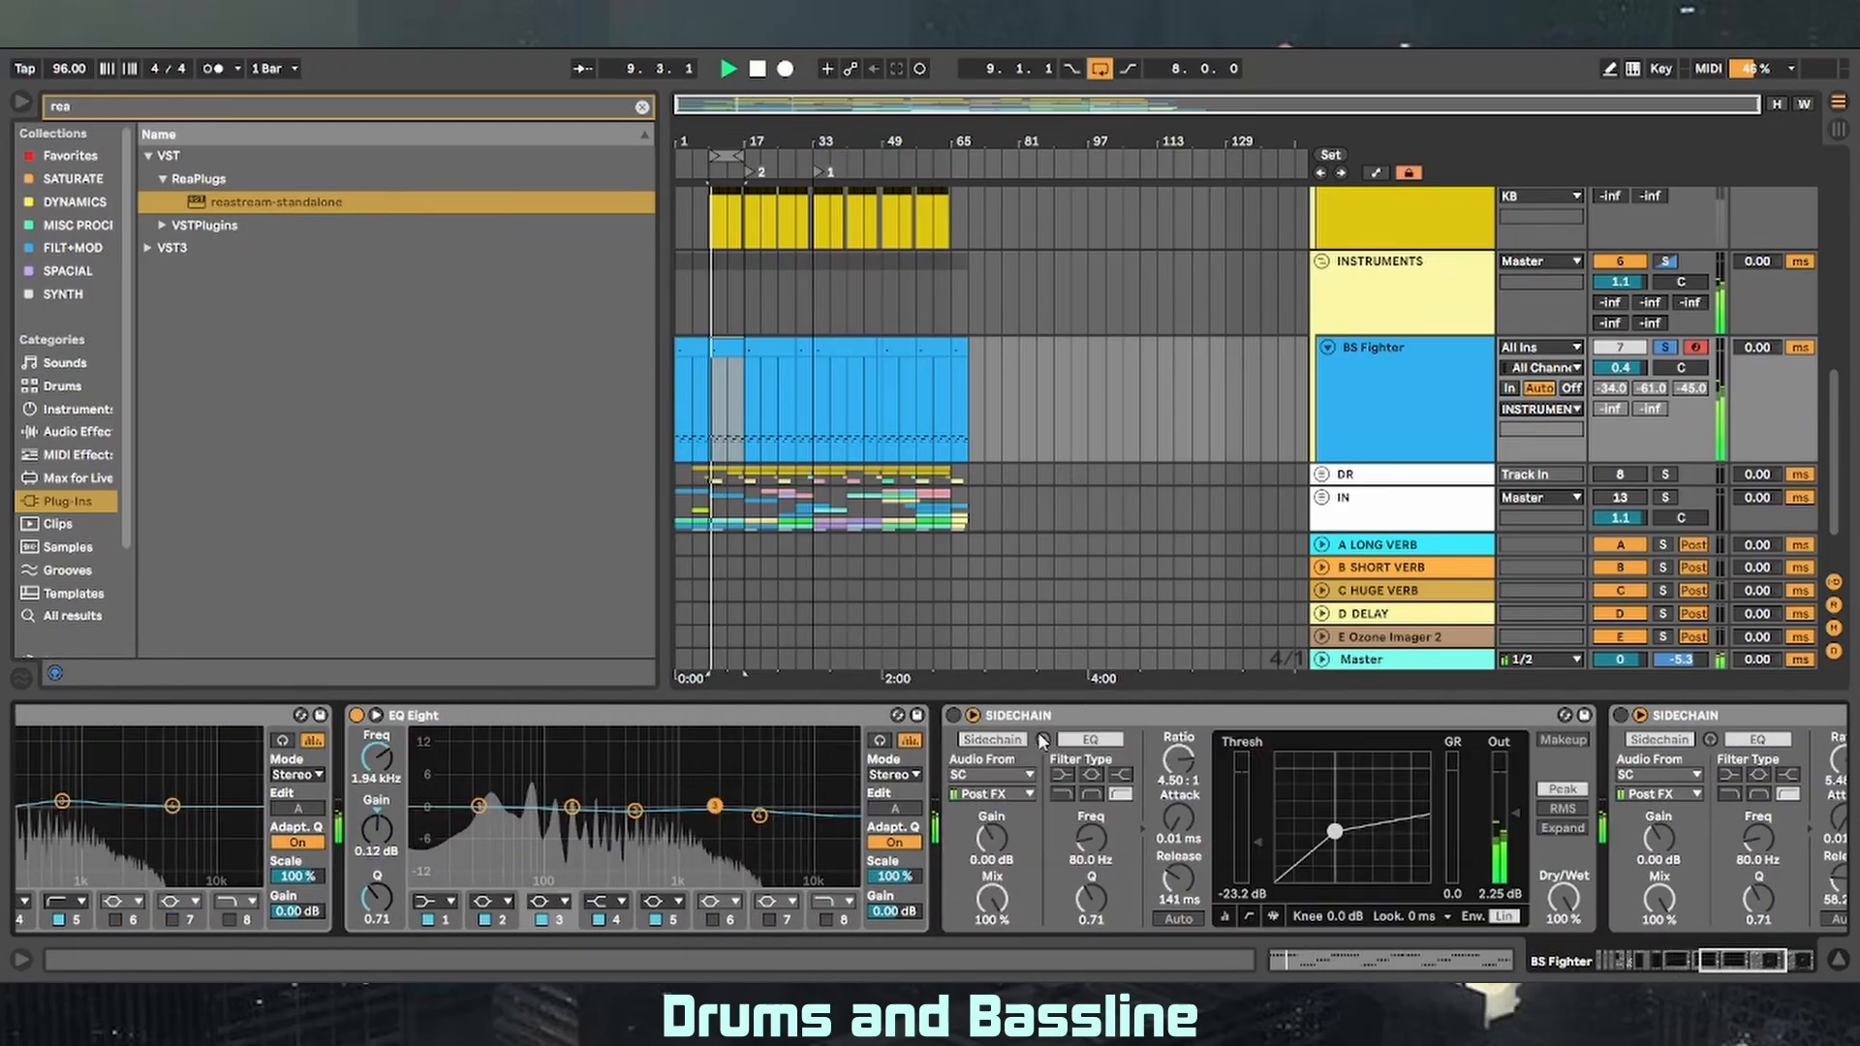
click(954, 715)
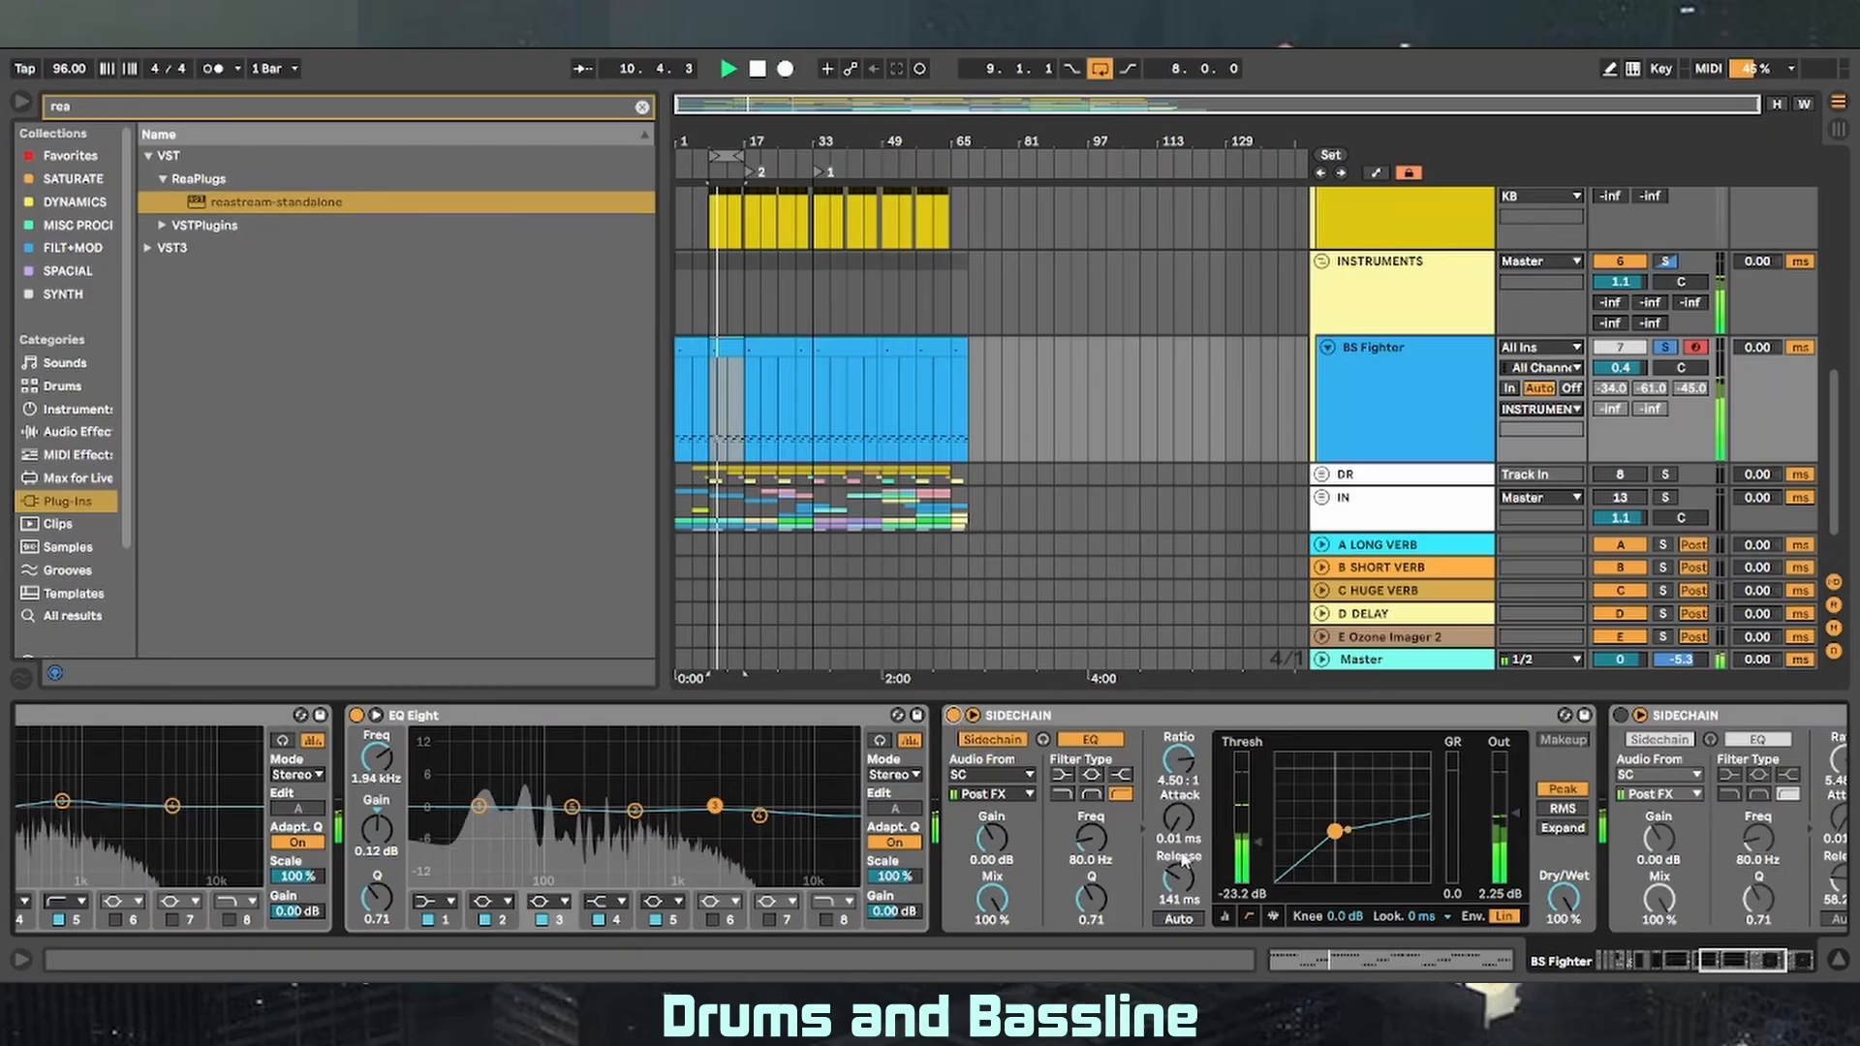
drag(1758, 966, 1790, 972)
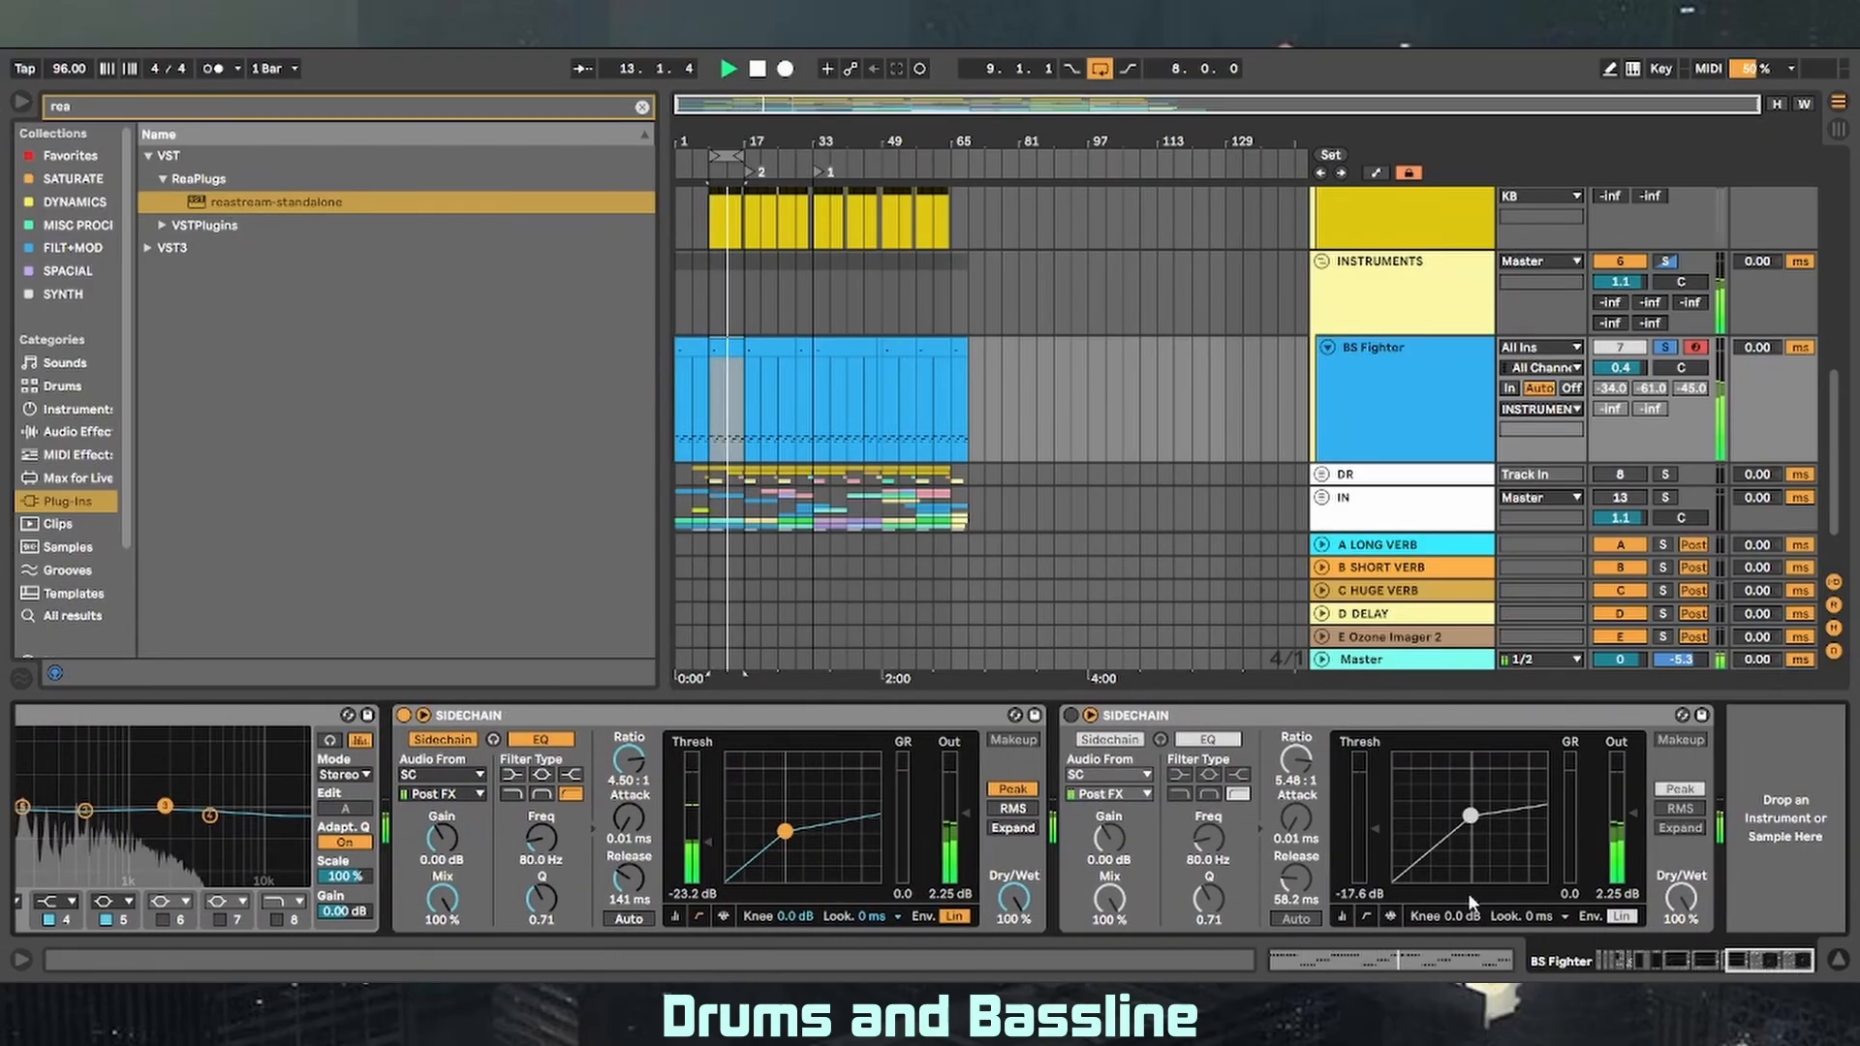
click(1069, 715)
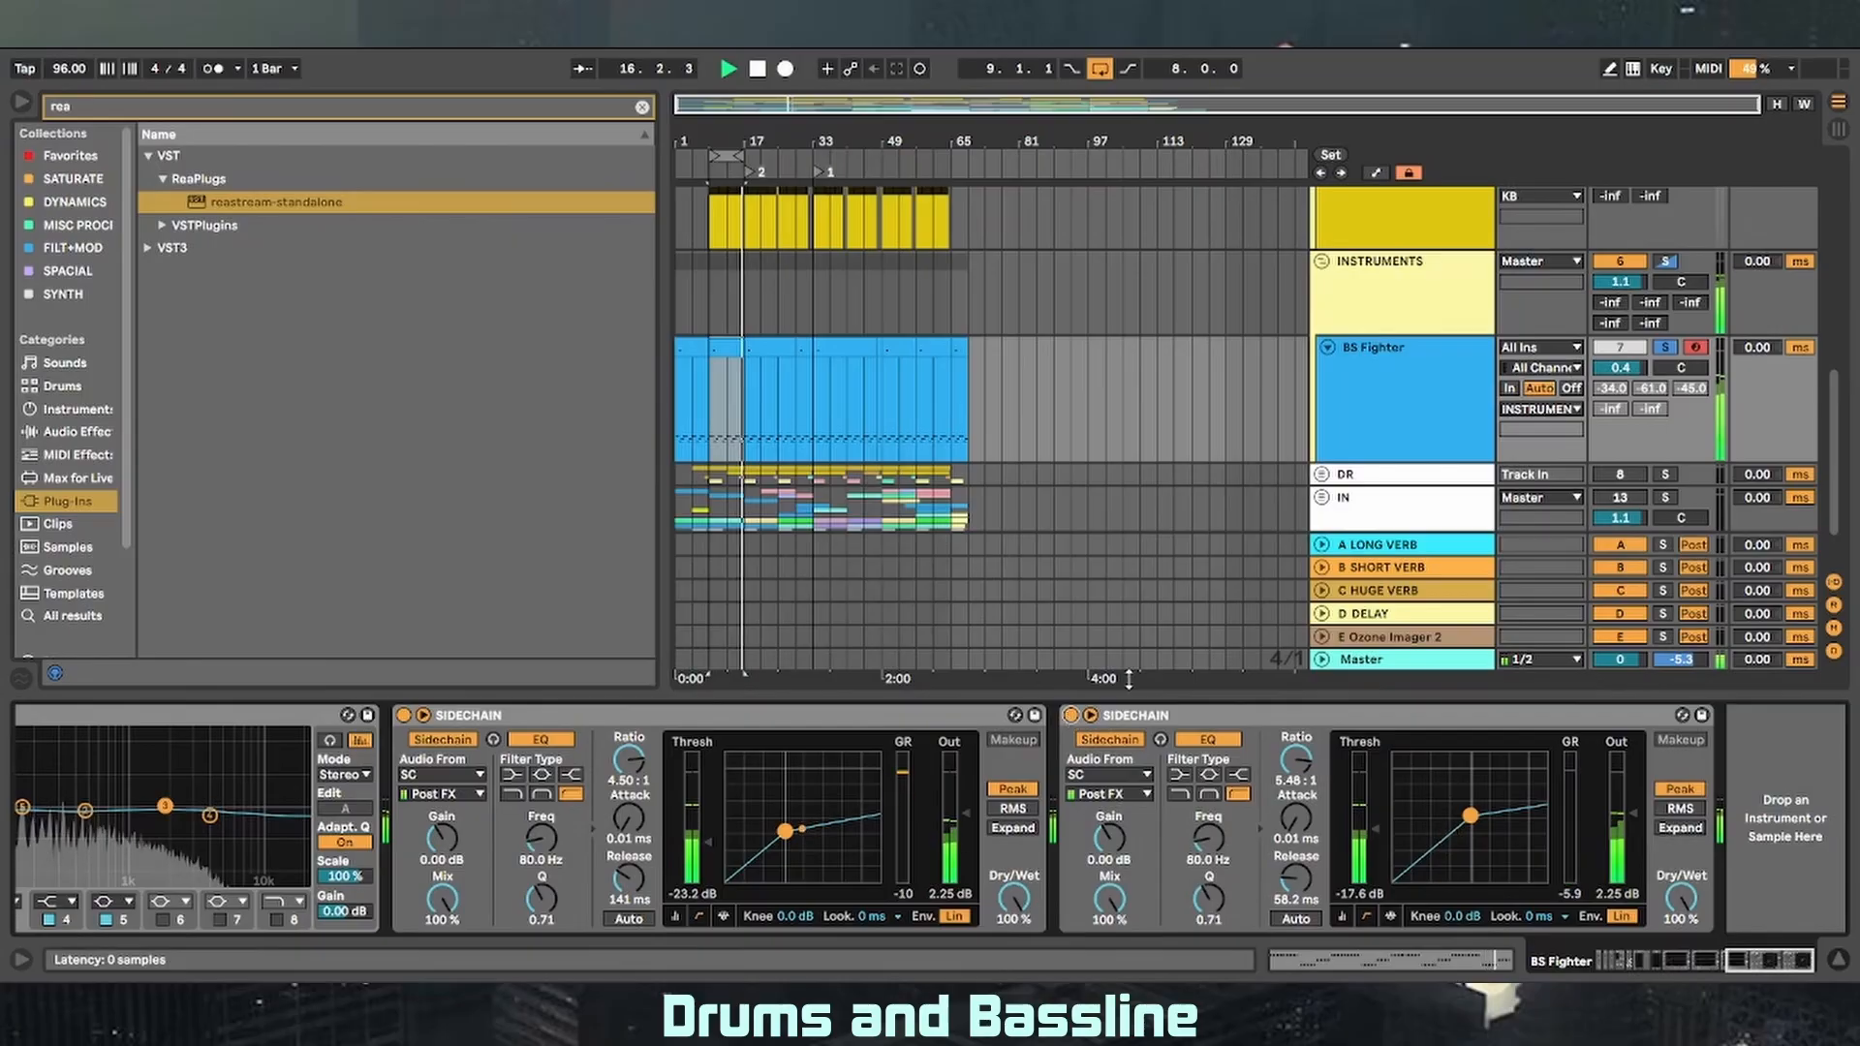
- Examine the effects on the return tracks LONG VERB, SHORT VERB, HUGE VERB, DELAY and Ozone Imager 2
right_click(1613, 393)
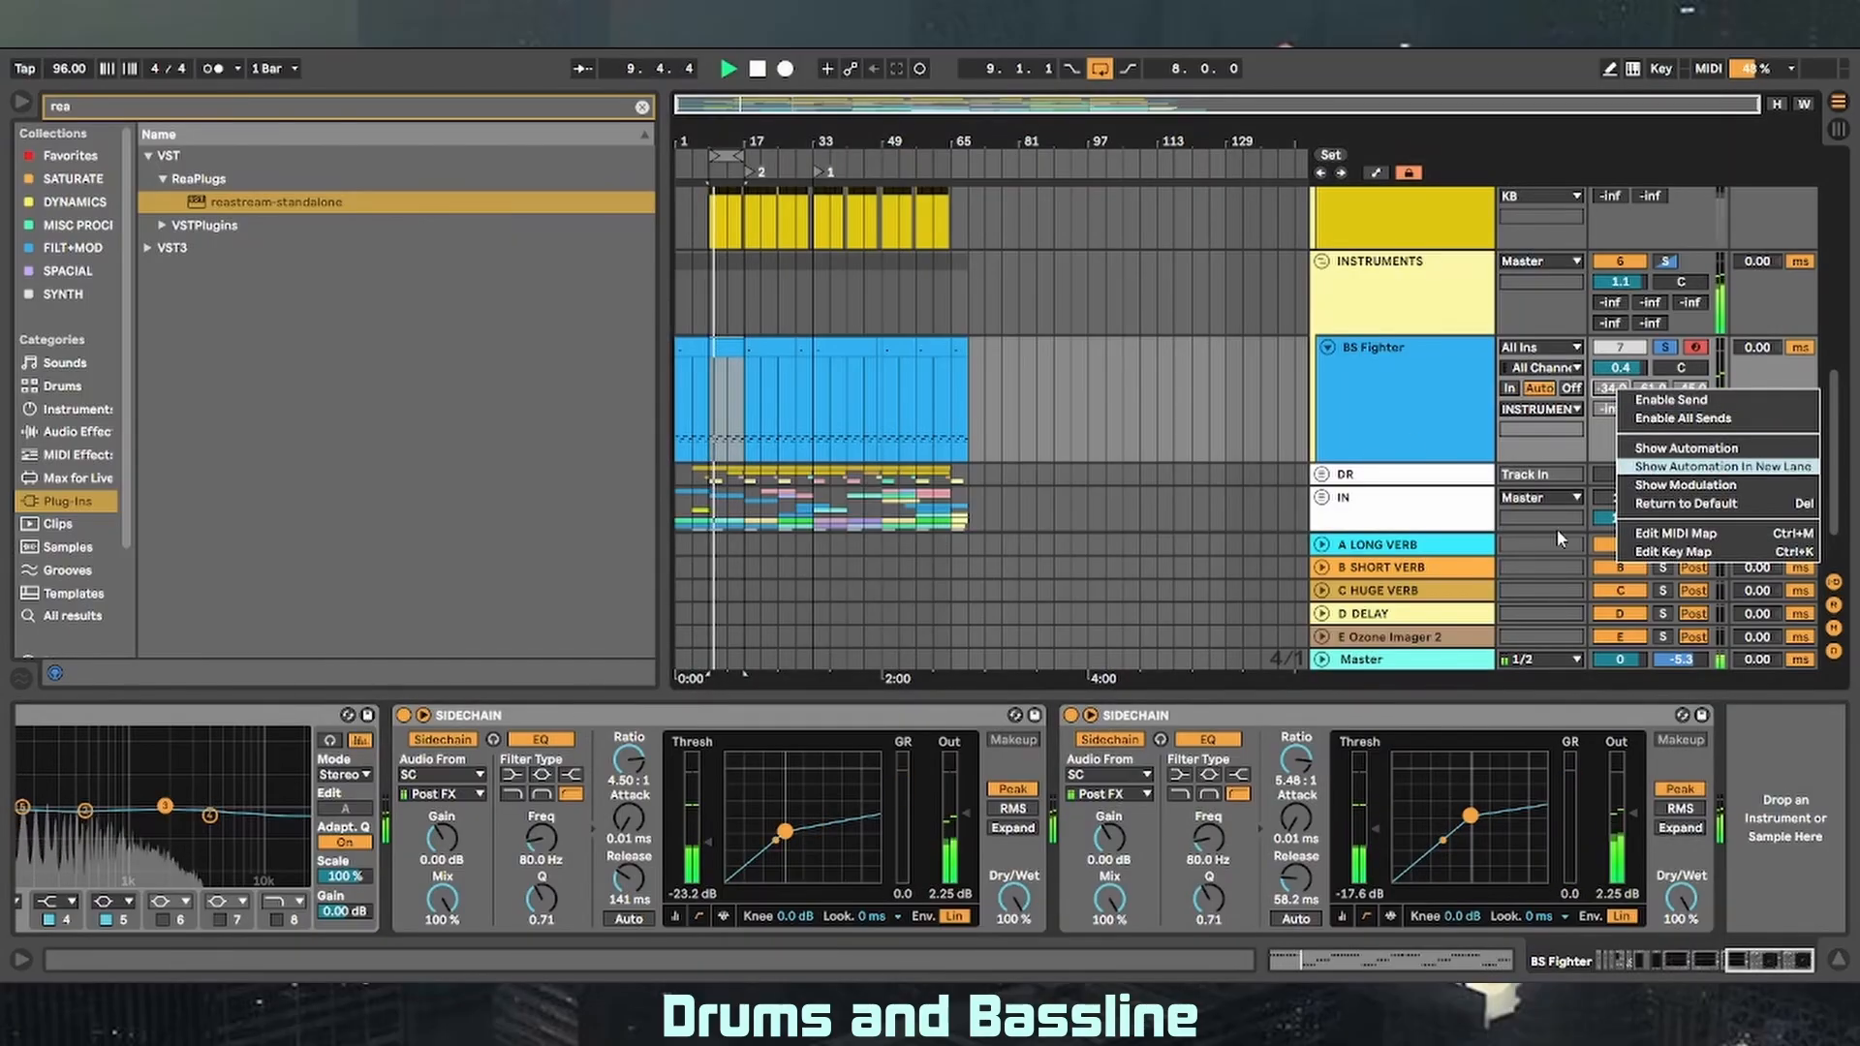
click(1356, 564)
click(1361, 545)
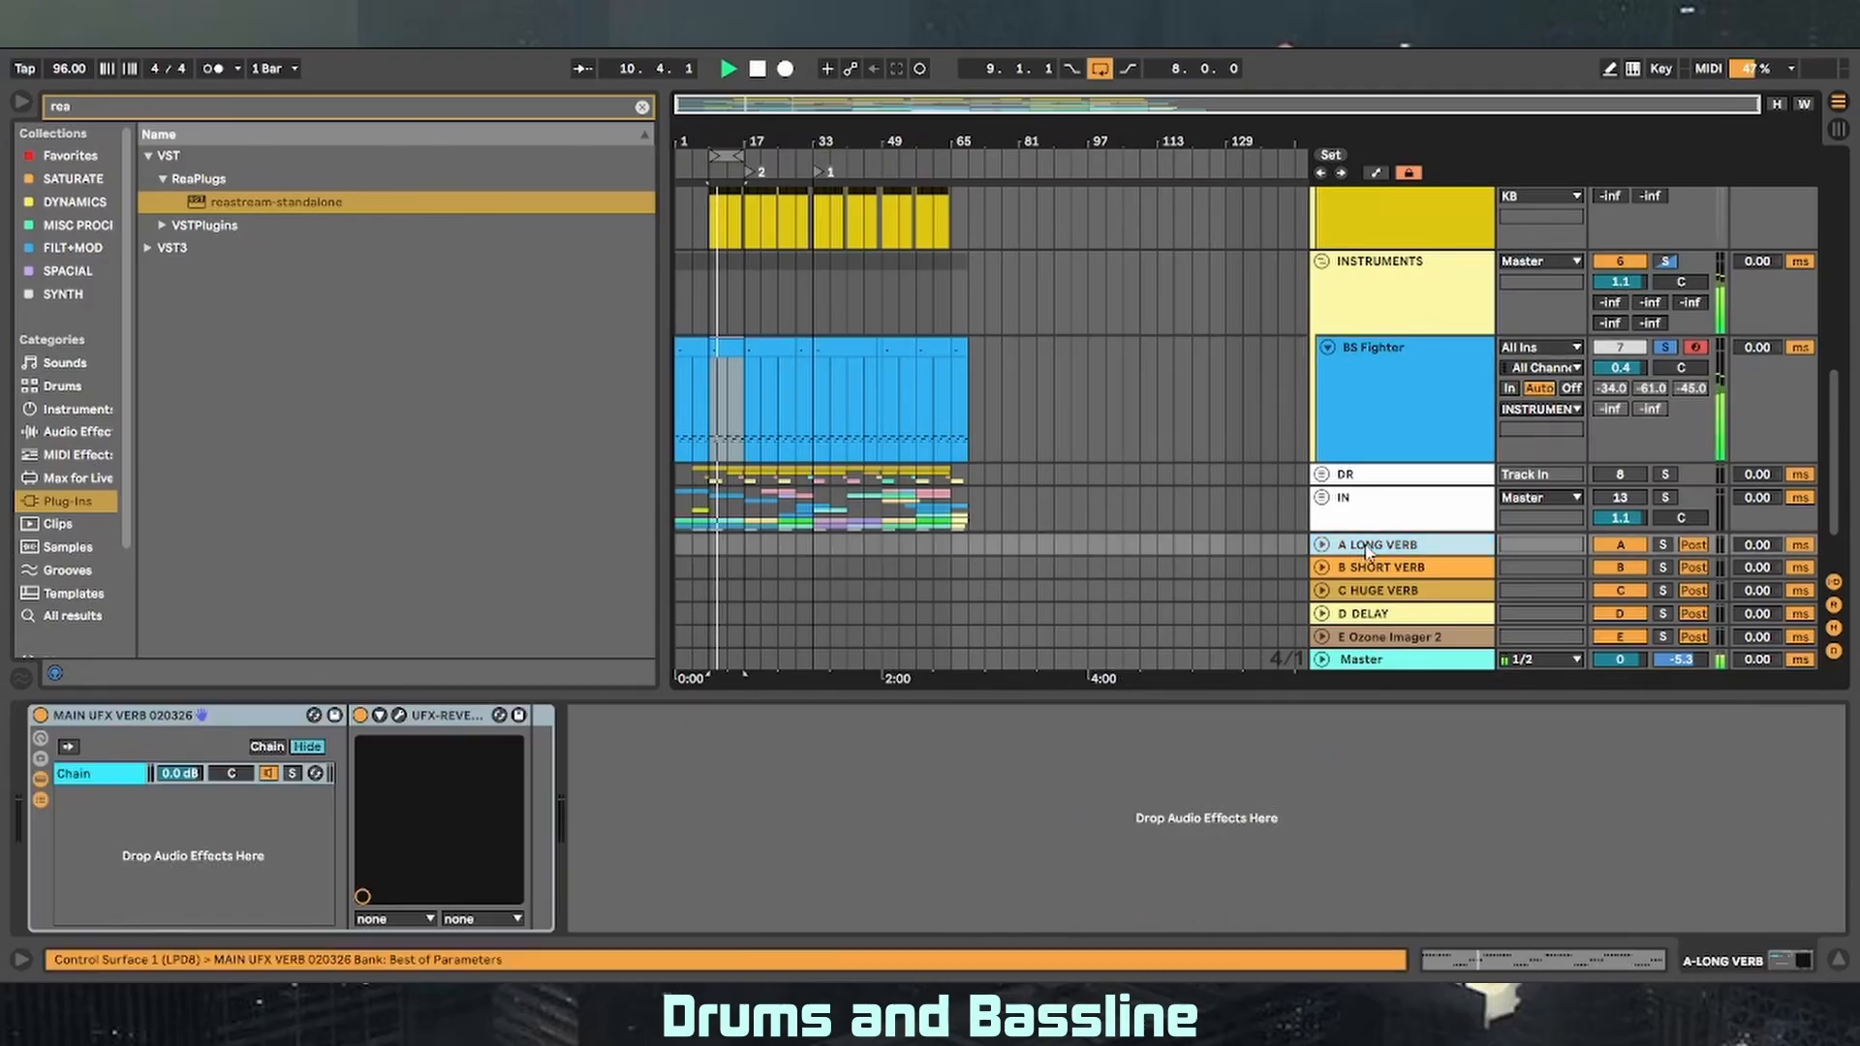
click(1366, 593)
click(1375, 572)
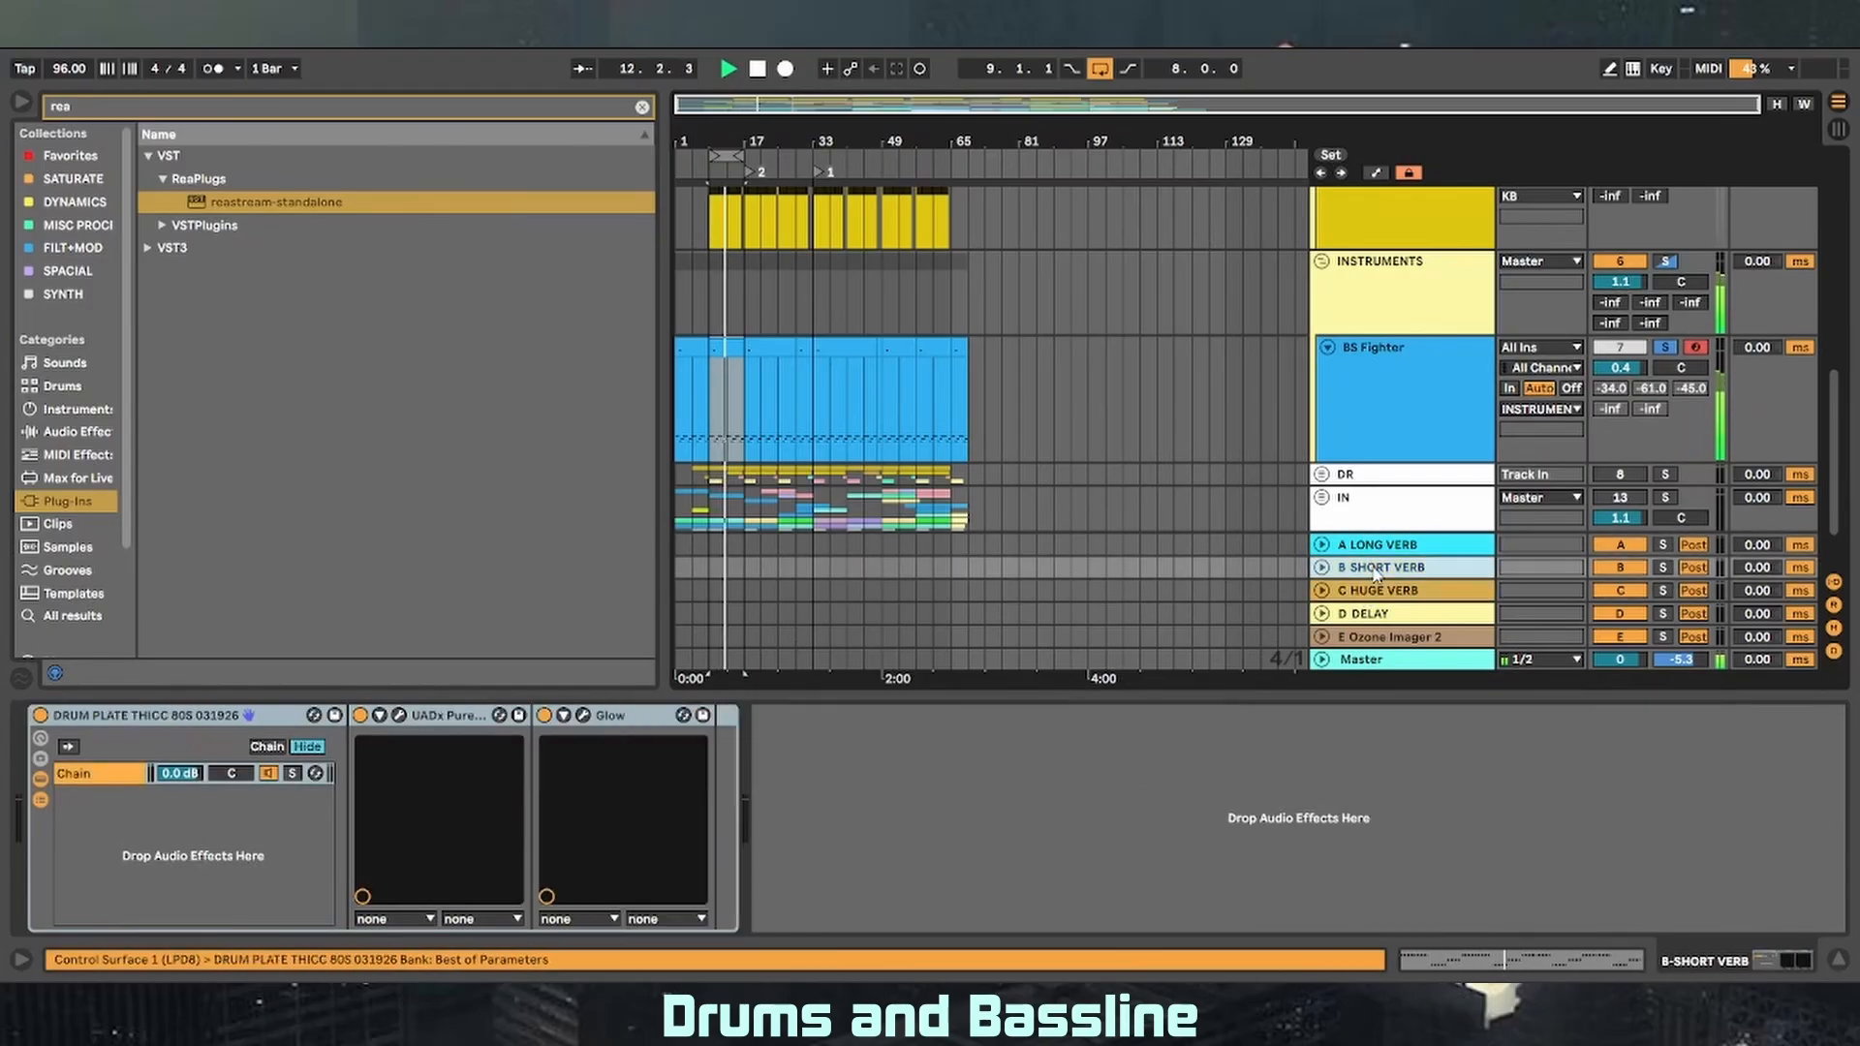
click(1382, 615)
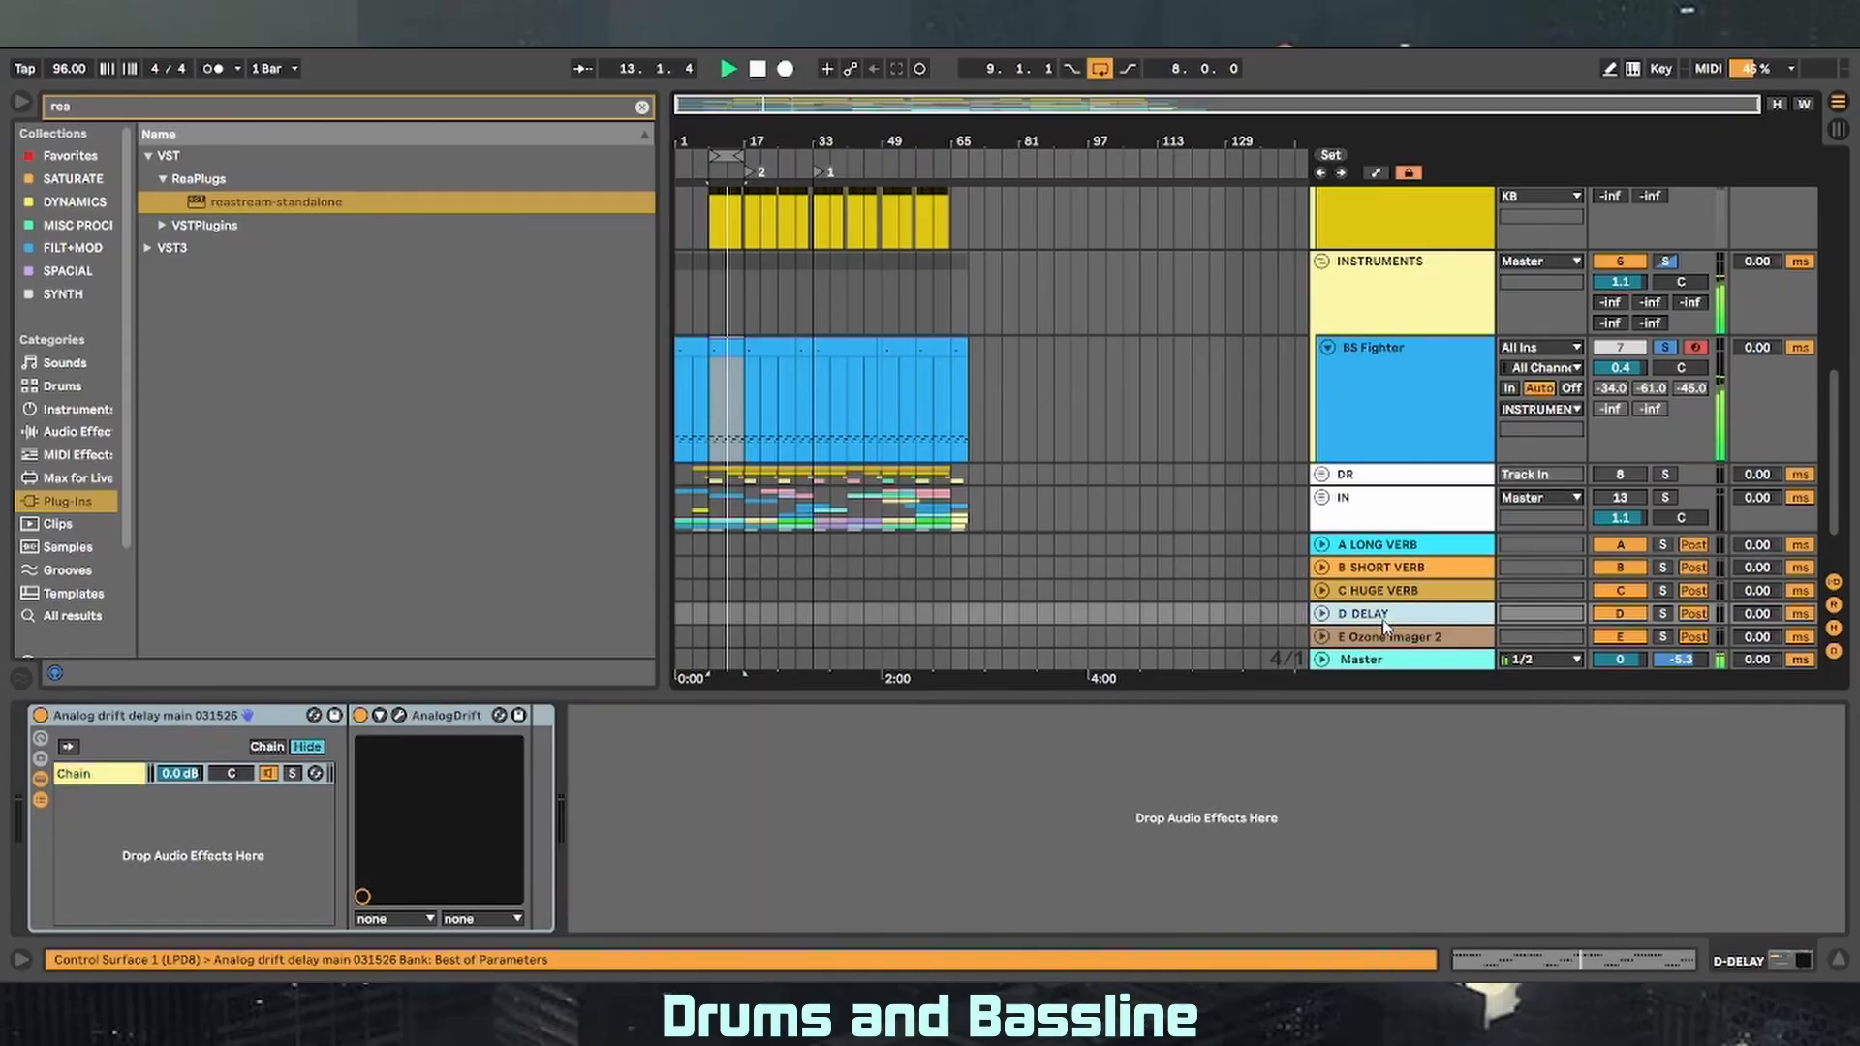
click(1397, 636)
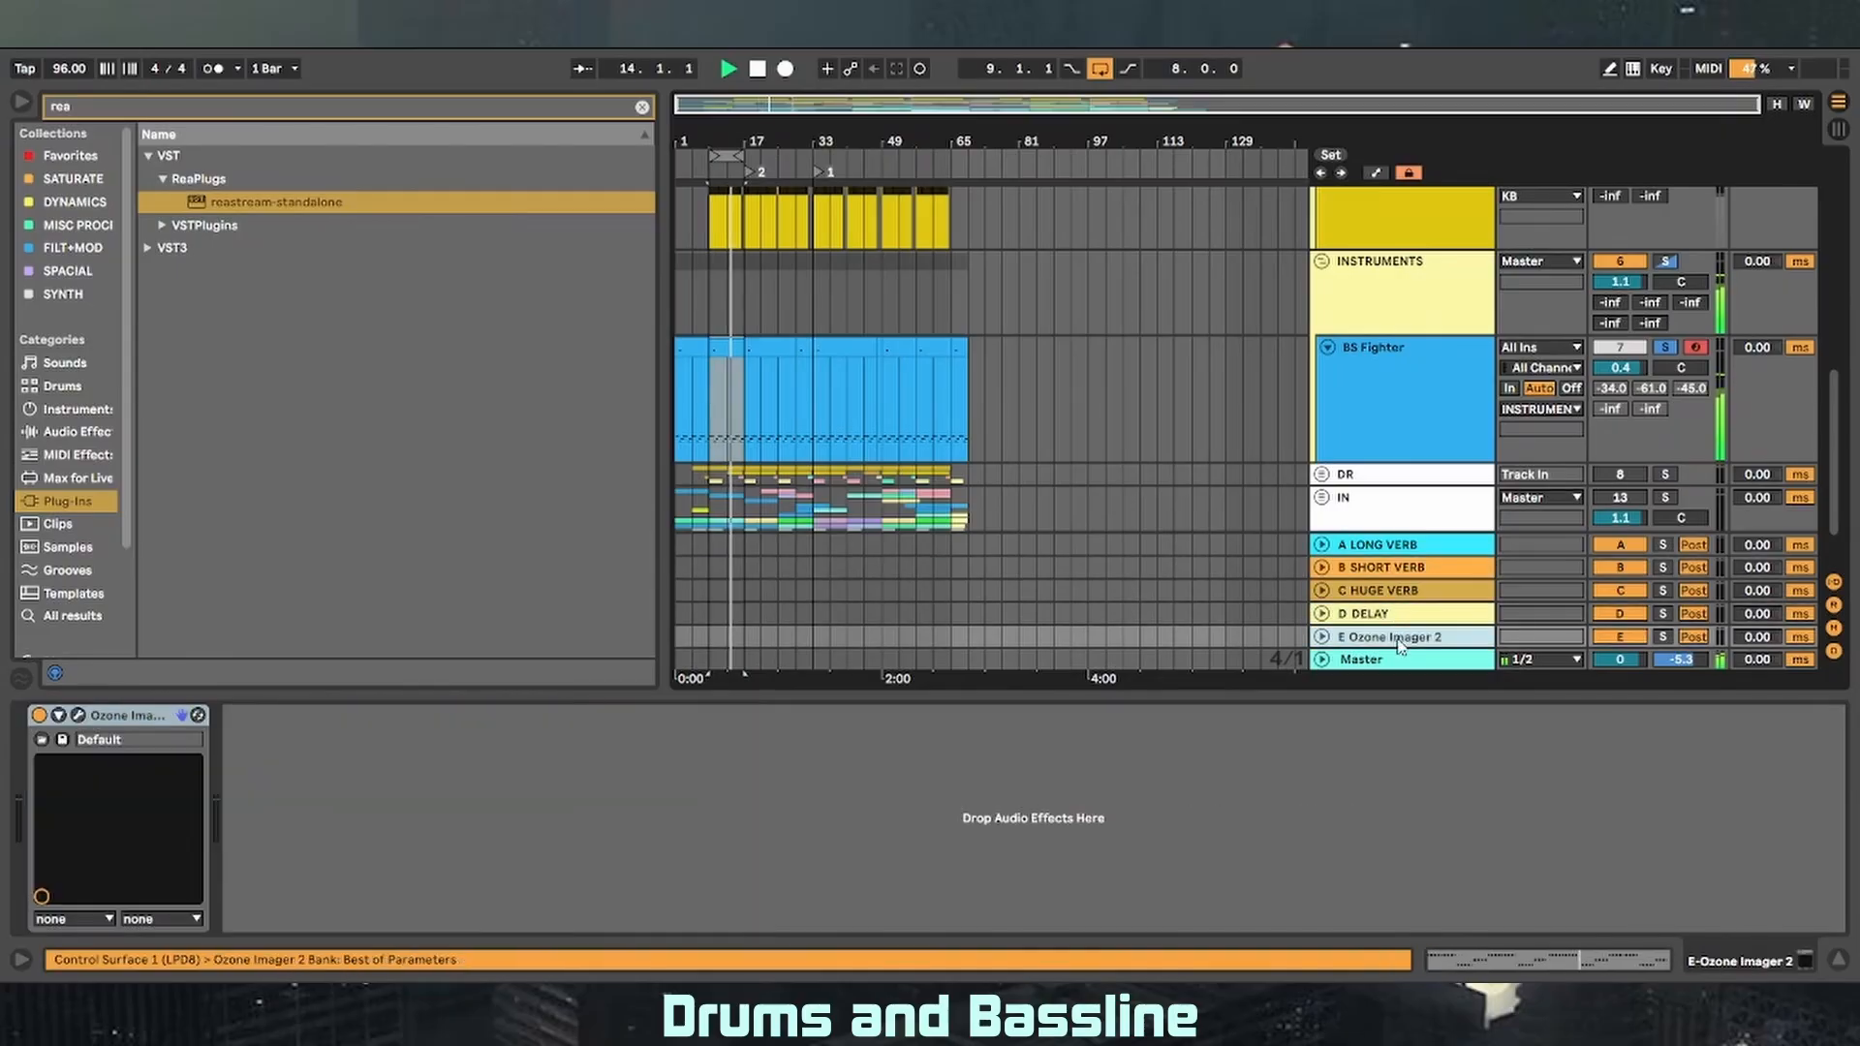
click(1386, 544)
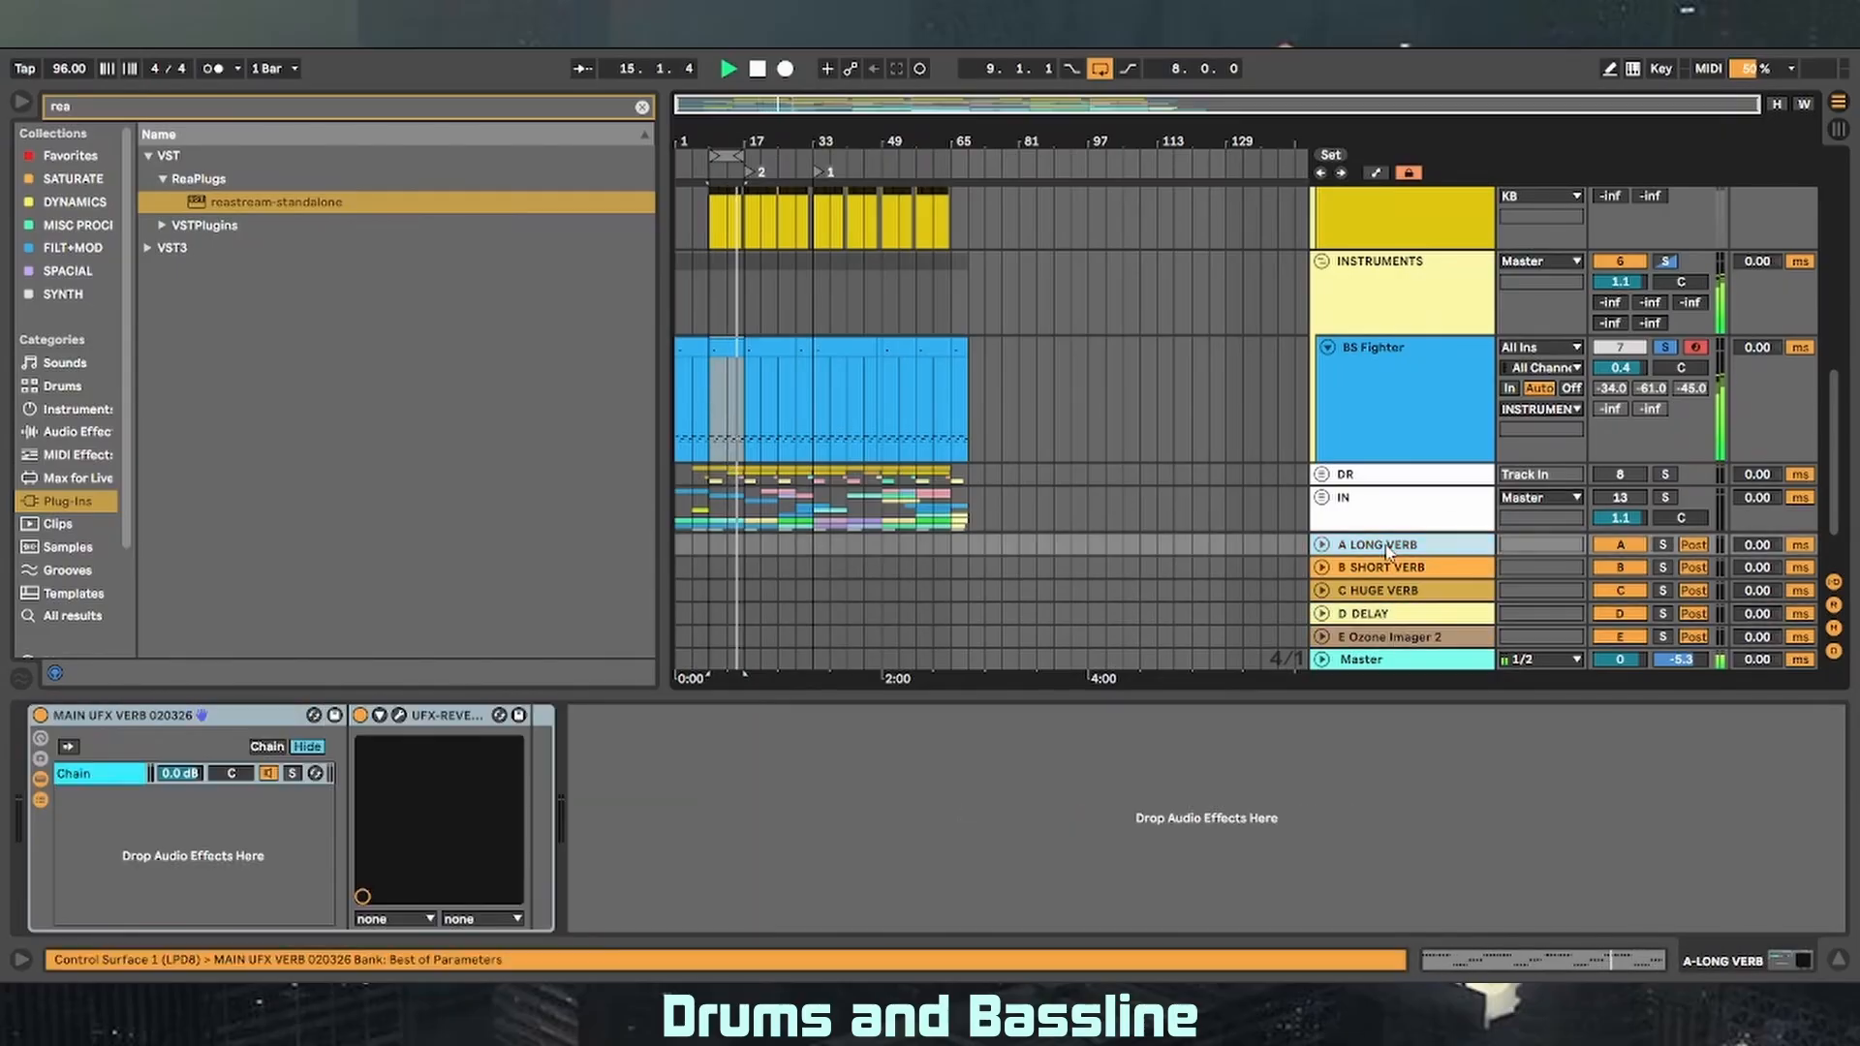
- Enable all sends on the BS Fighter track and listen to the bass with the return effects
click(1611, 393)
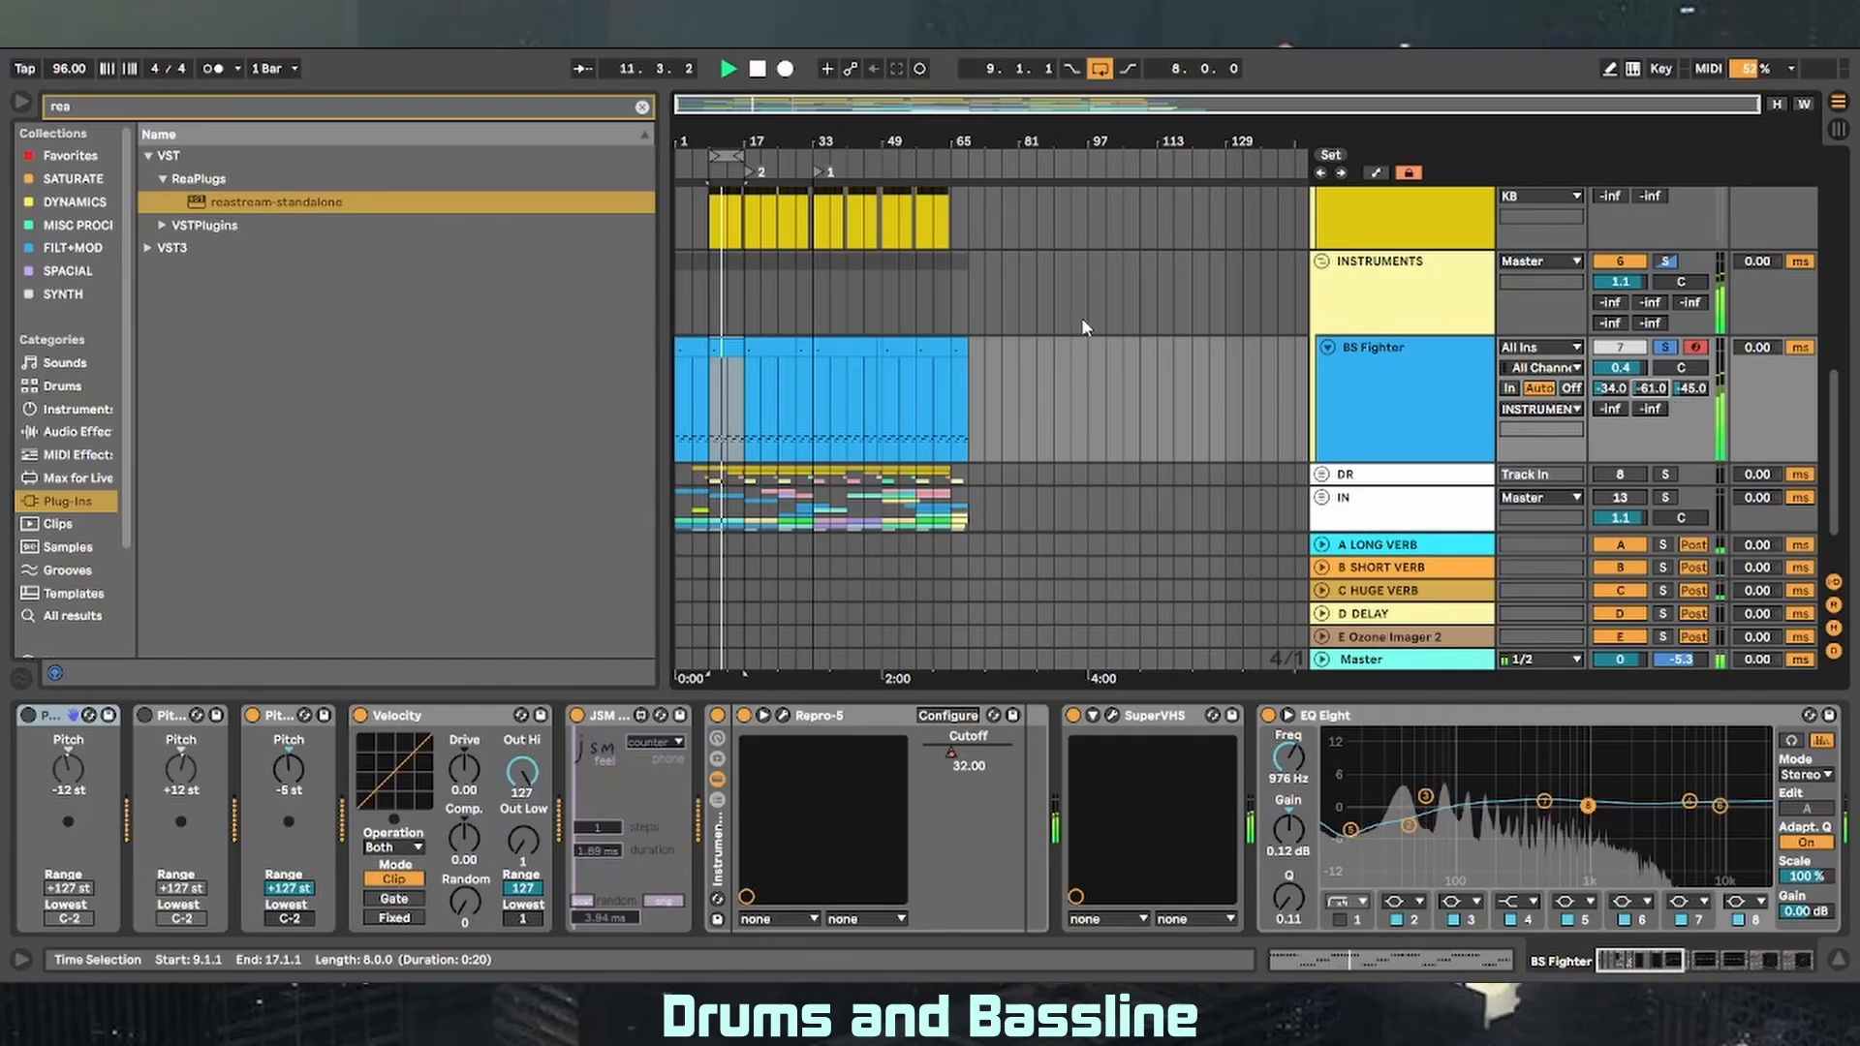
scroll(1253, 445, down, 2)
scroll(1253, 446, up, 3)
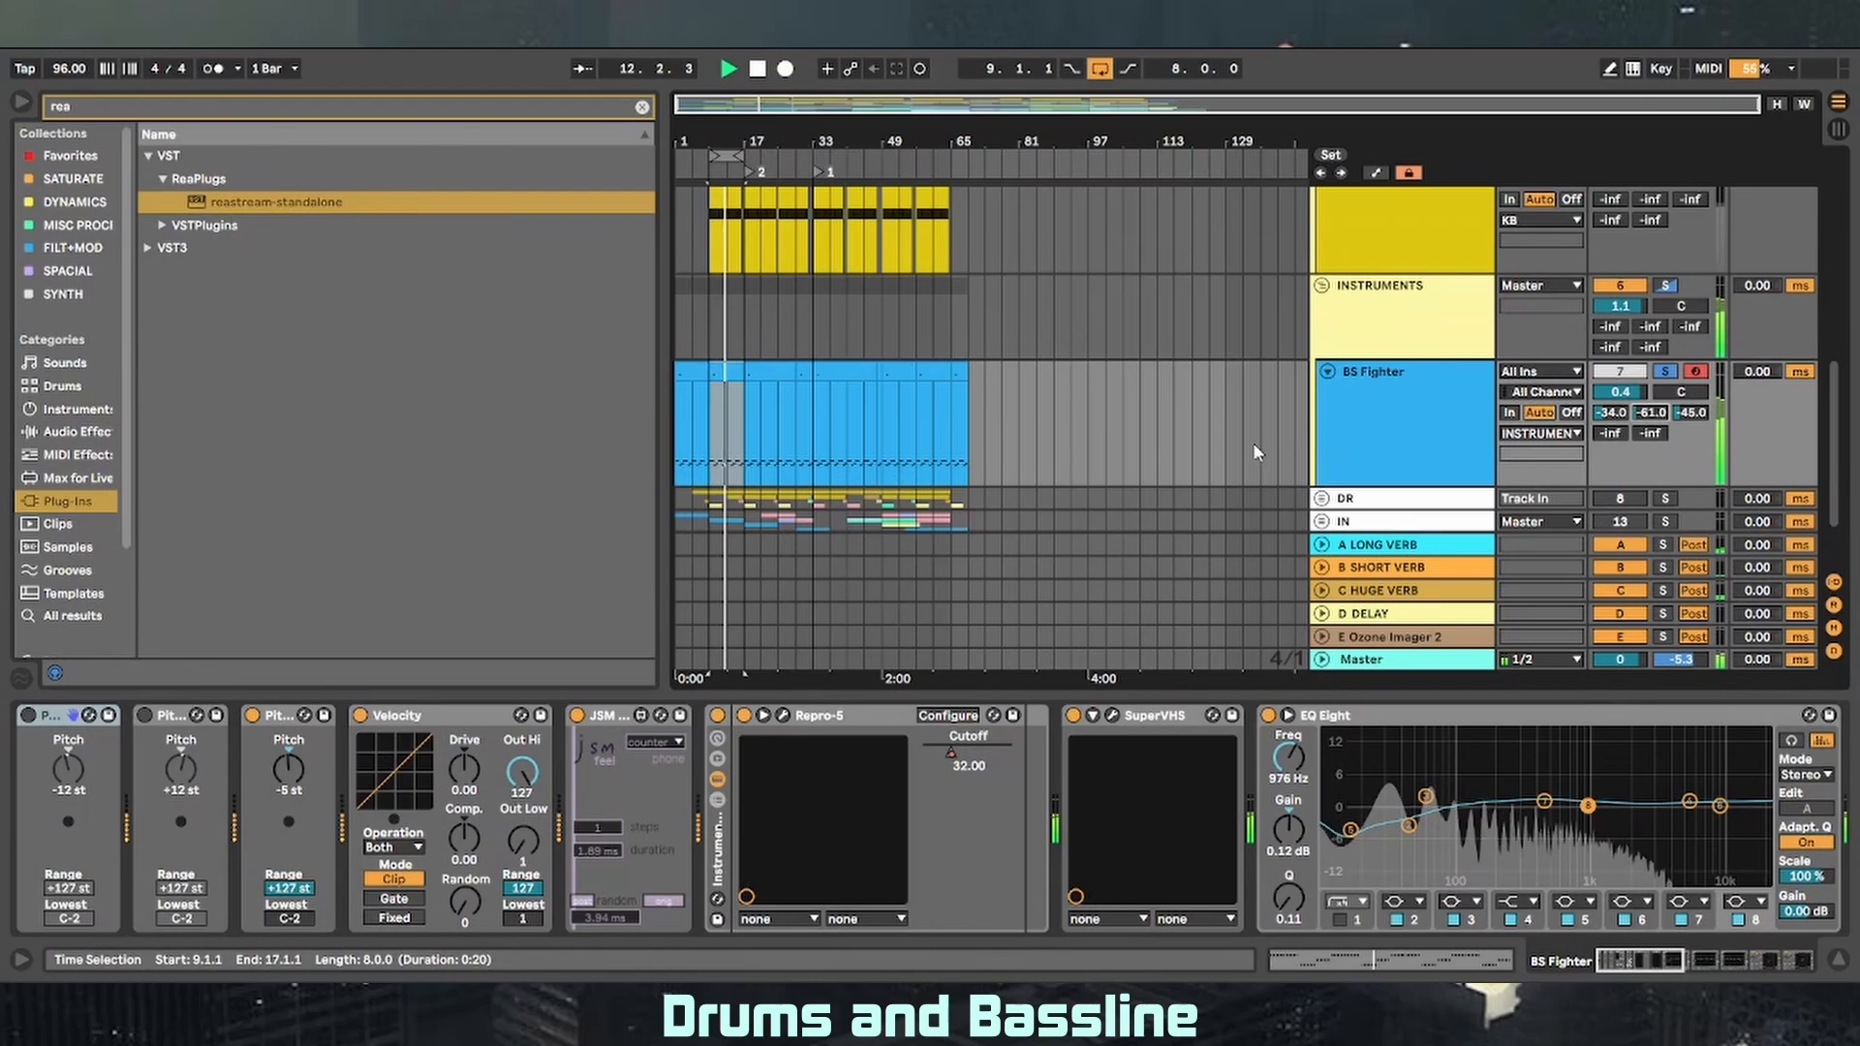
scroll(1252, 444, down, 1)
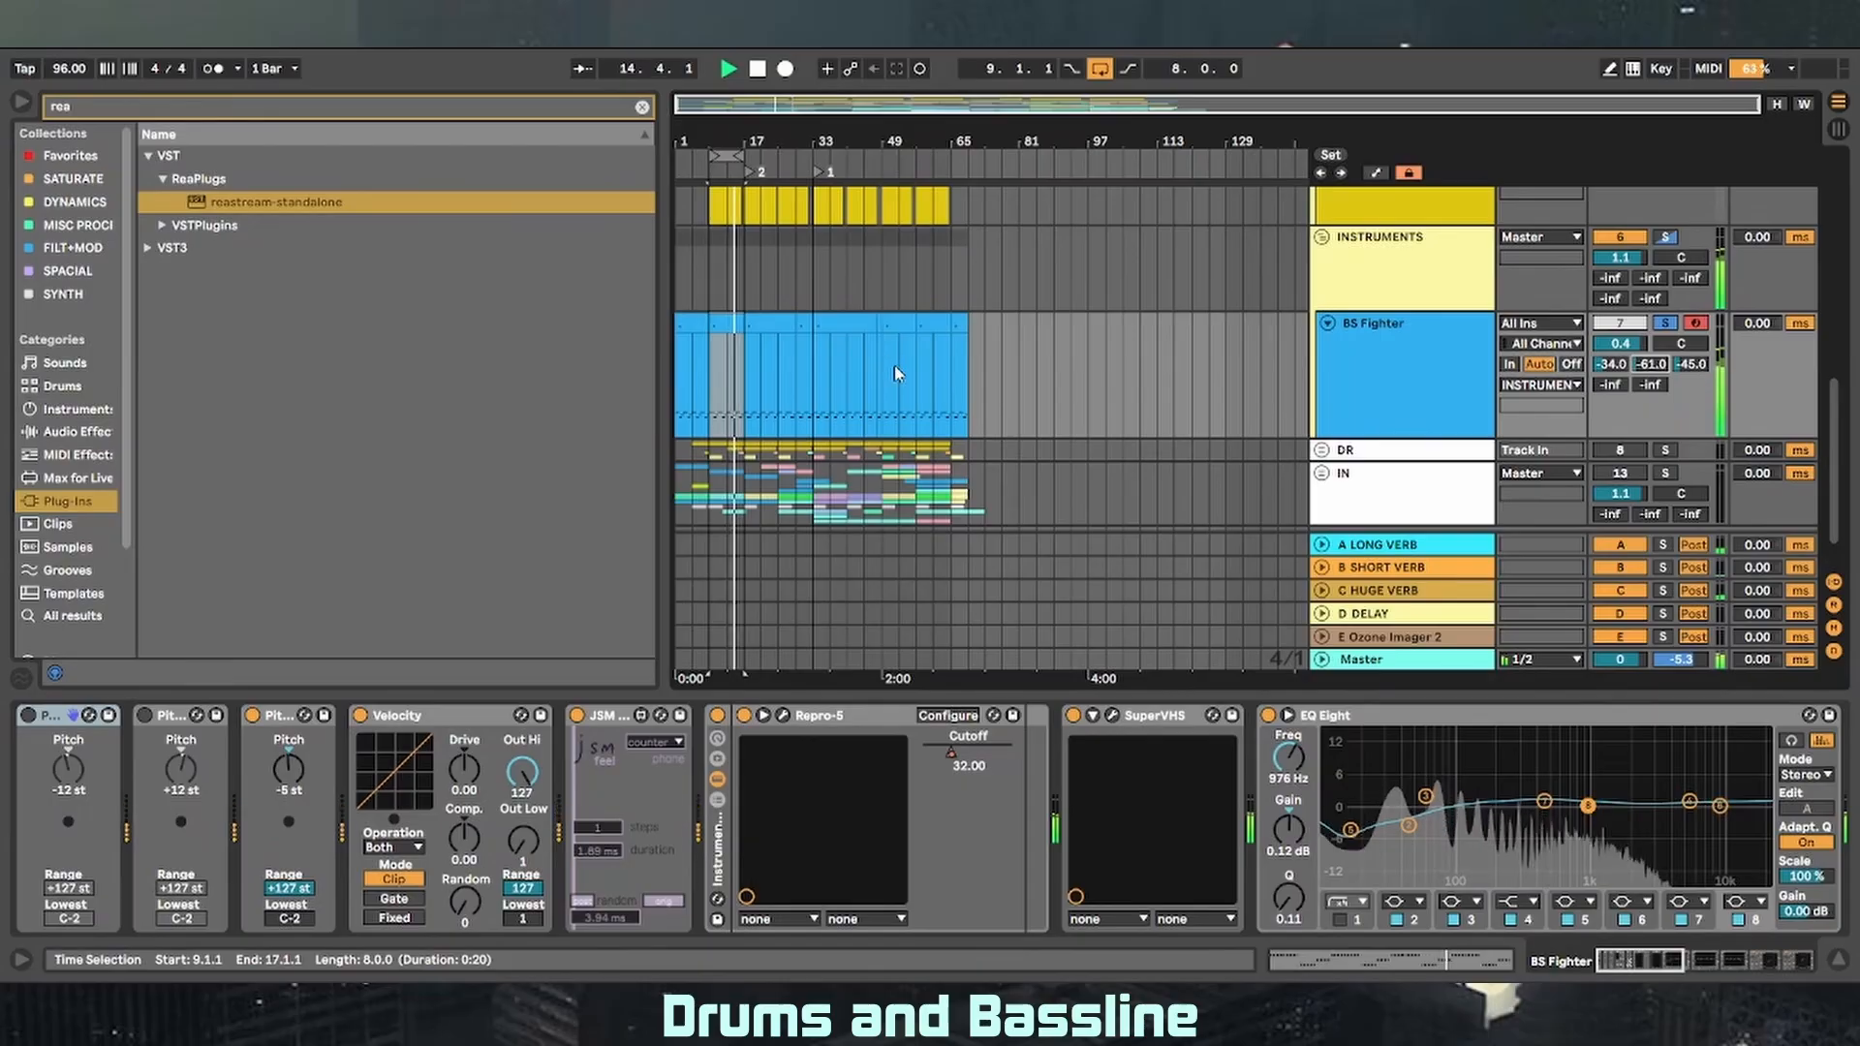
- Enable Oxford Envolution and both EQ Eight devices on the BACKBEAT RESAMPLE track while listening to it in solo
key(space)
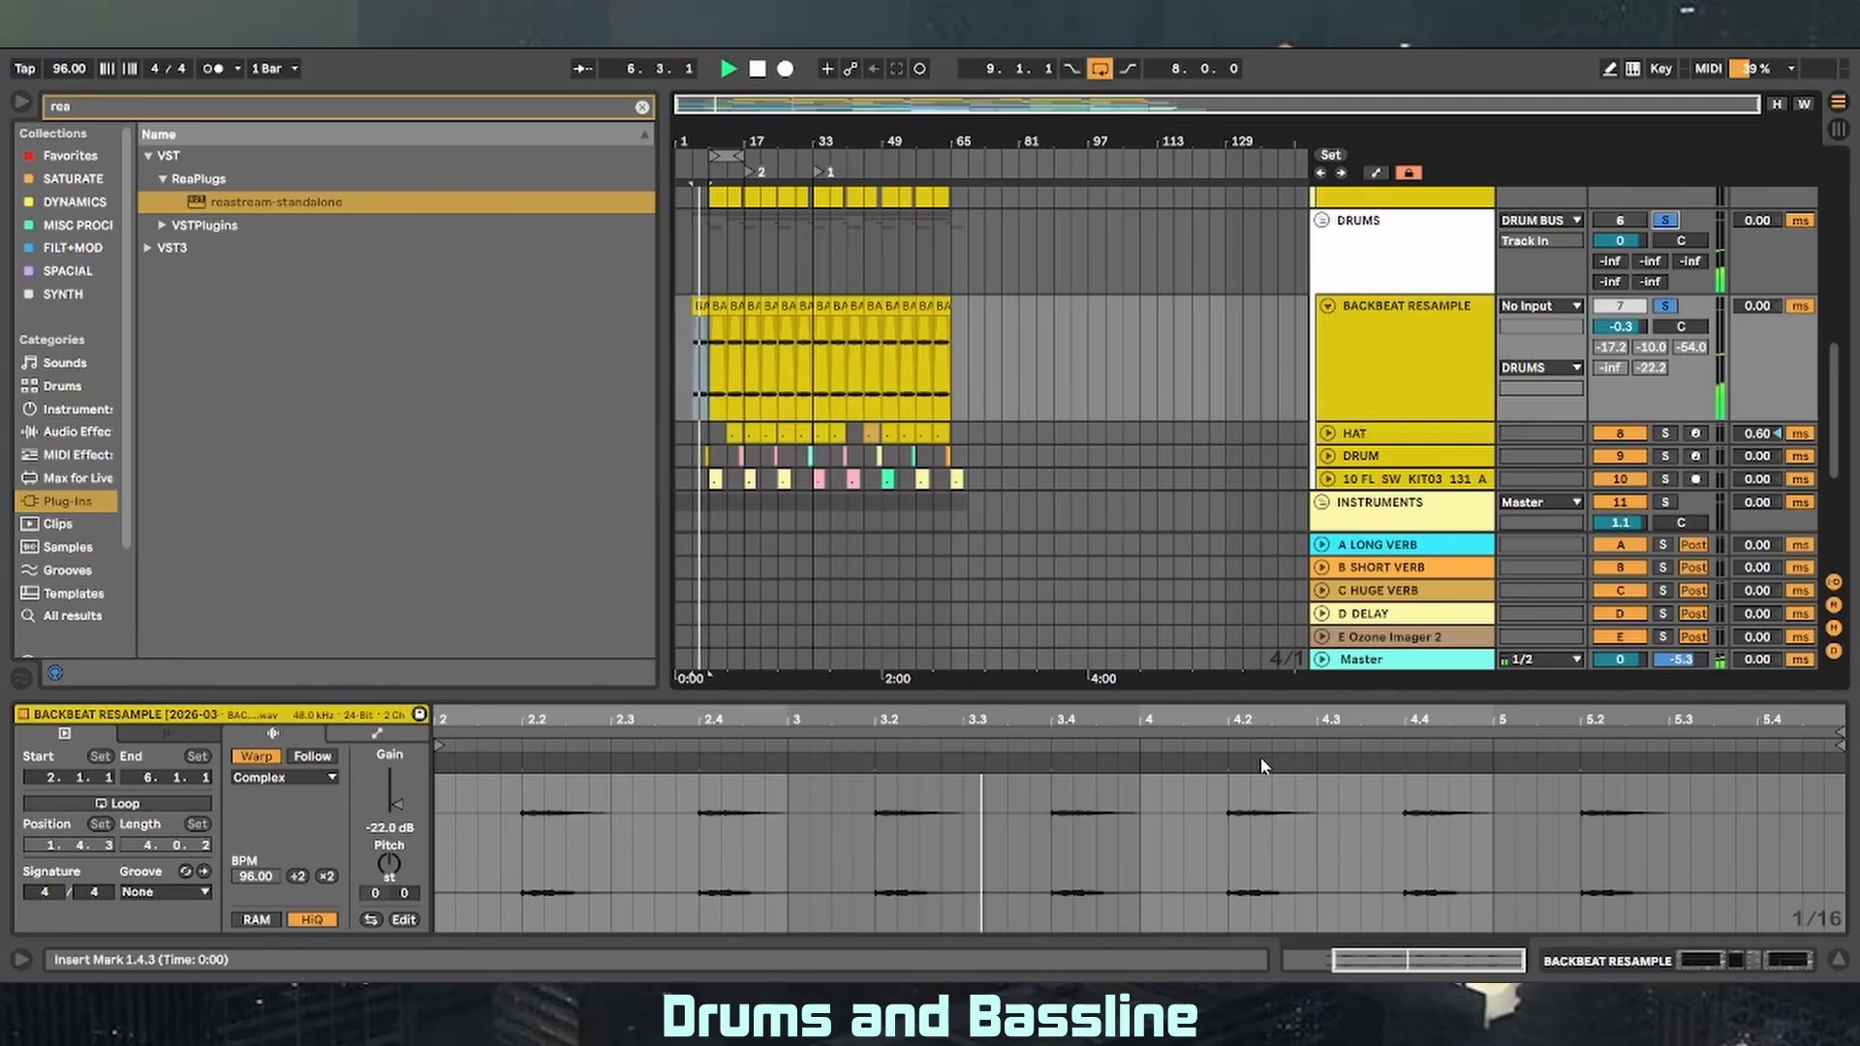
click(1492, 331)
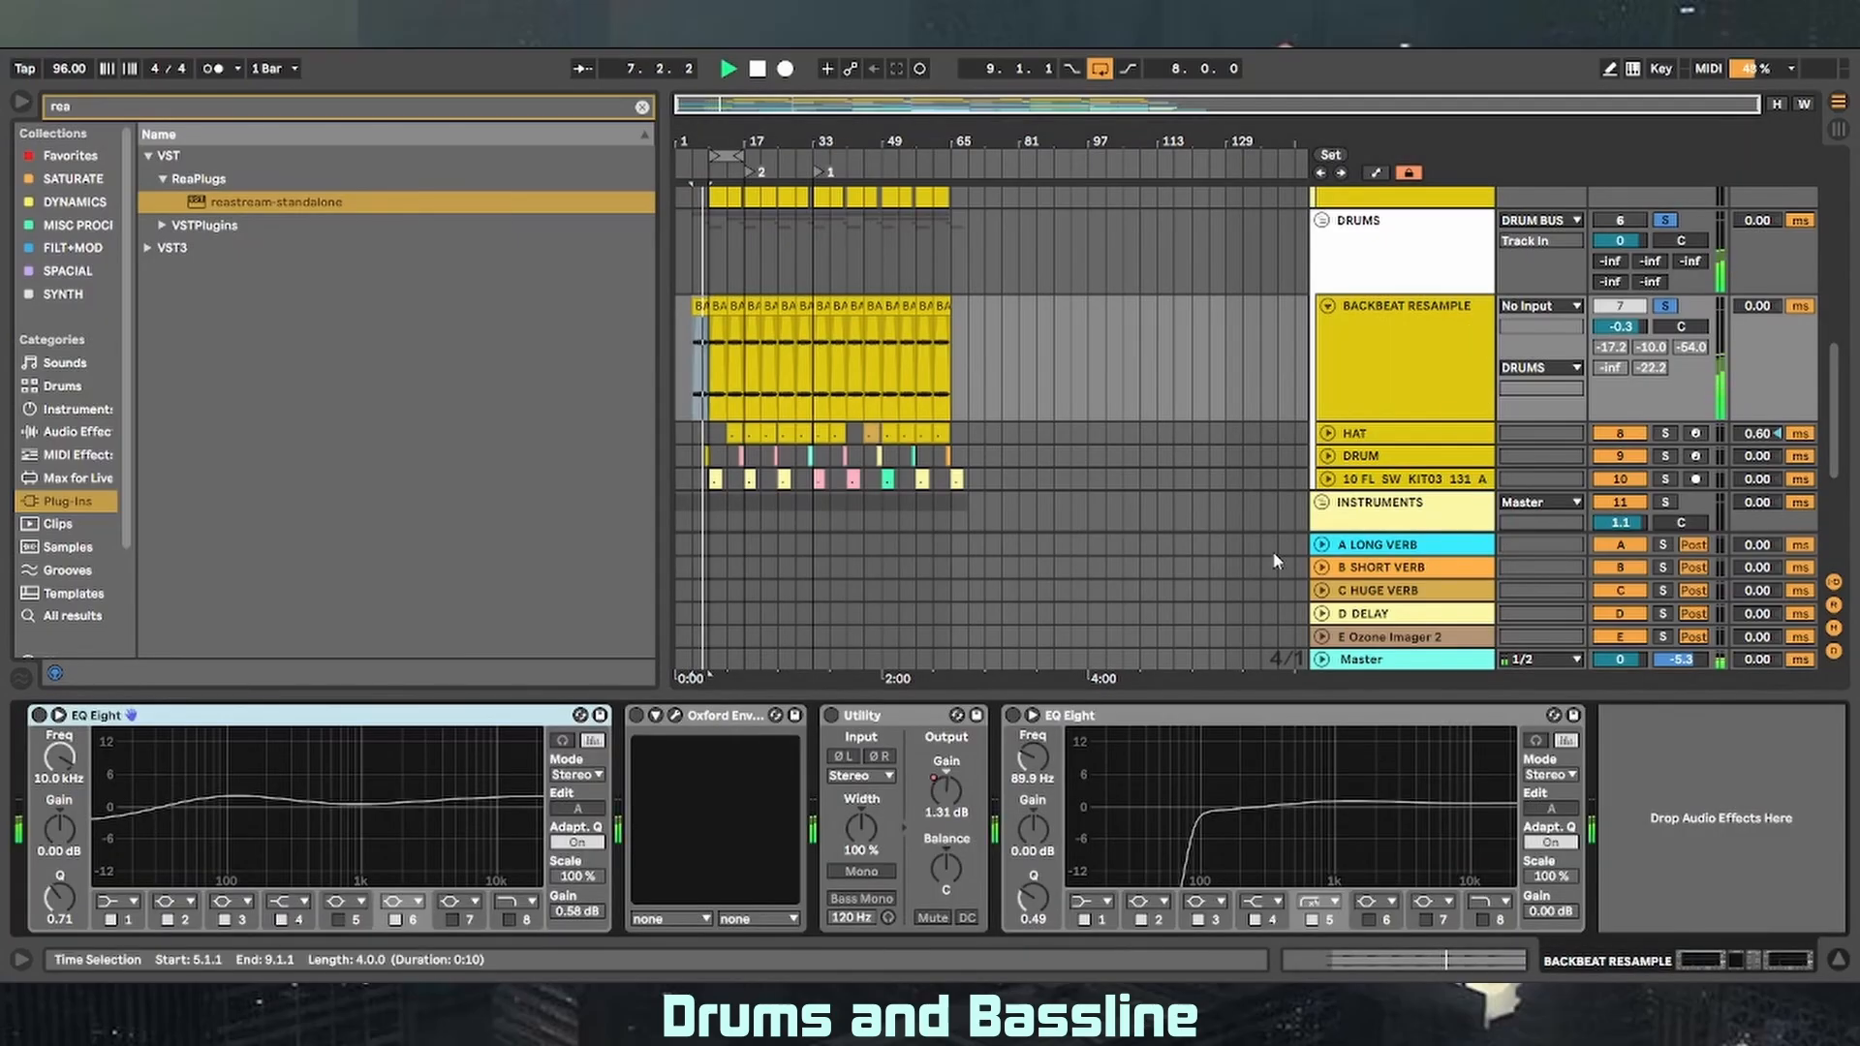
key(space)
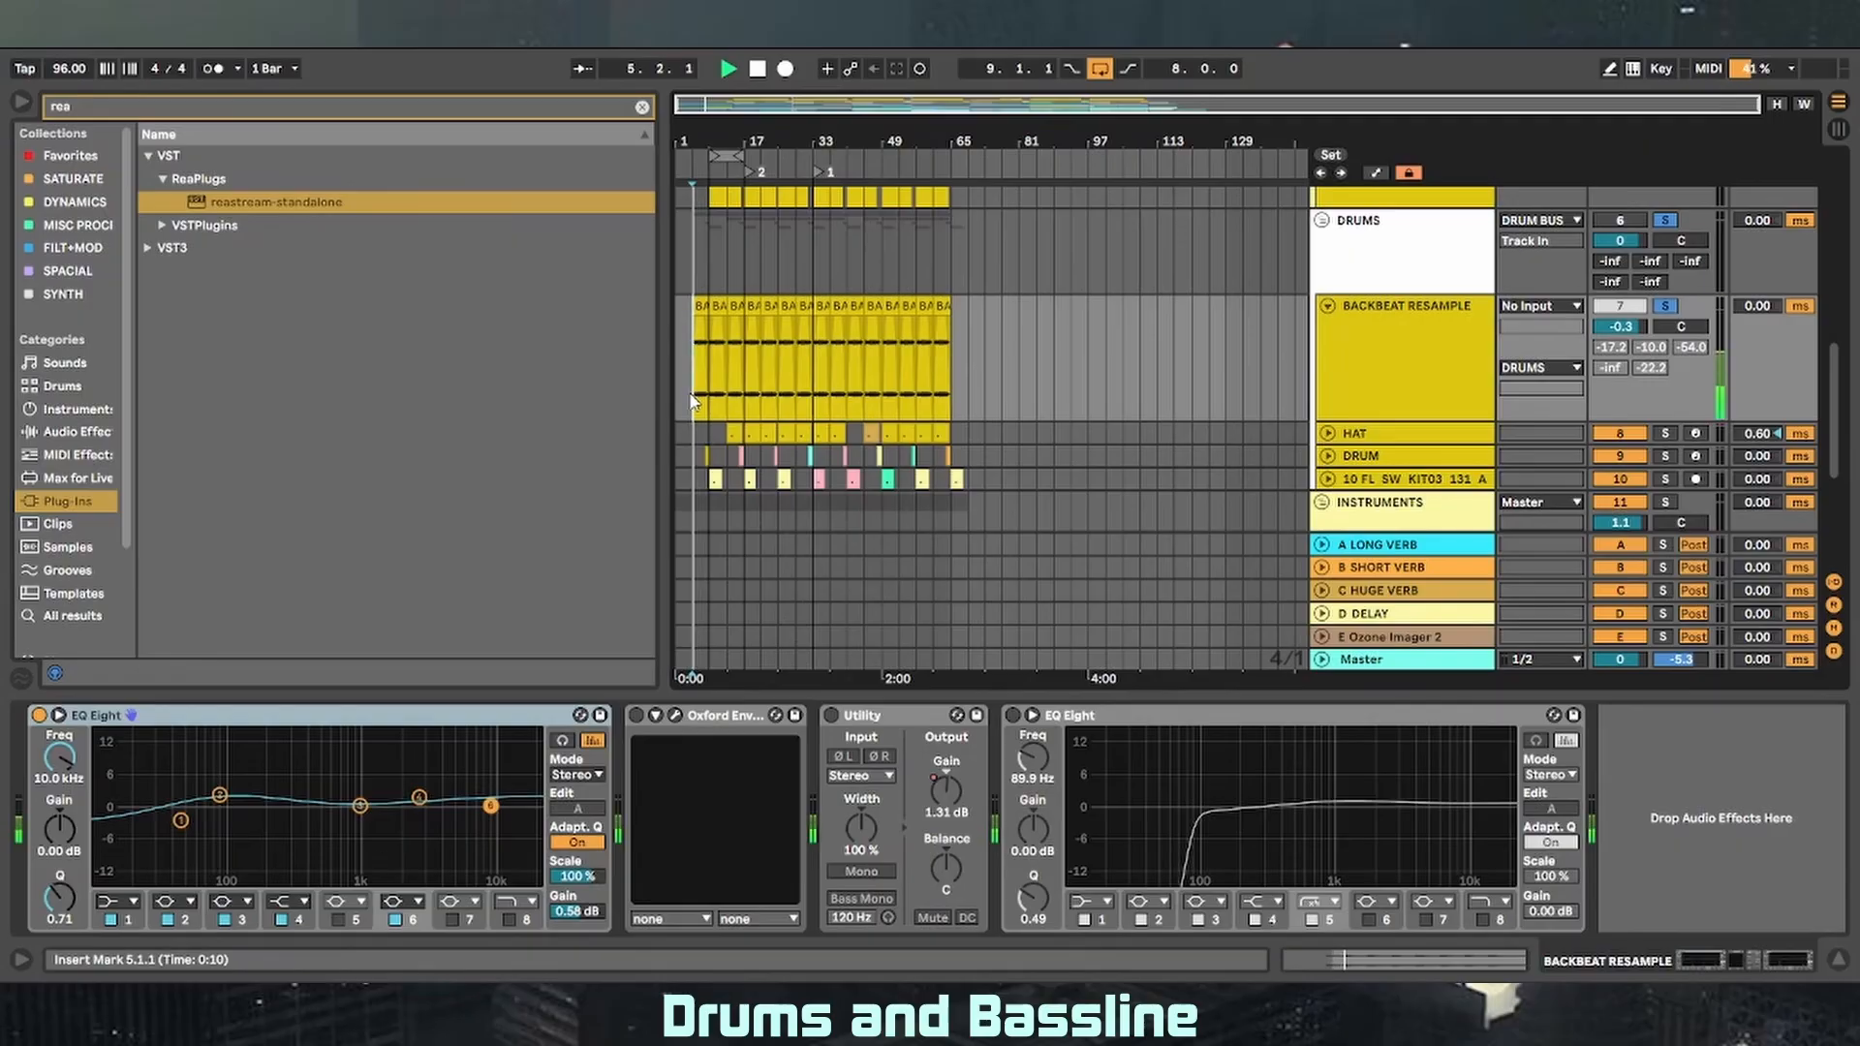
click(676, 715)
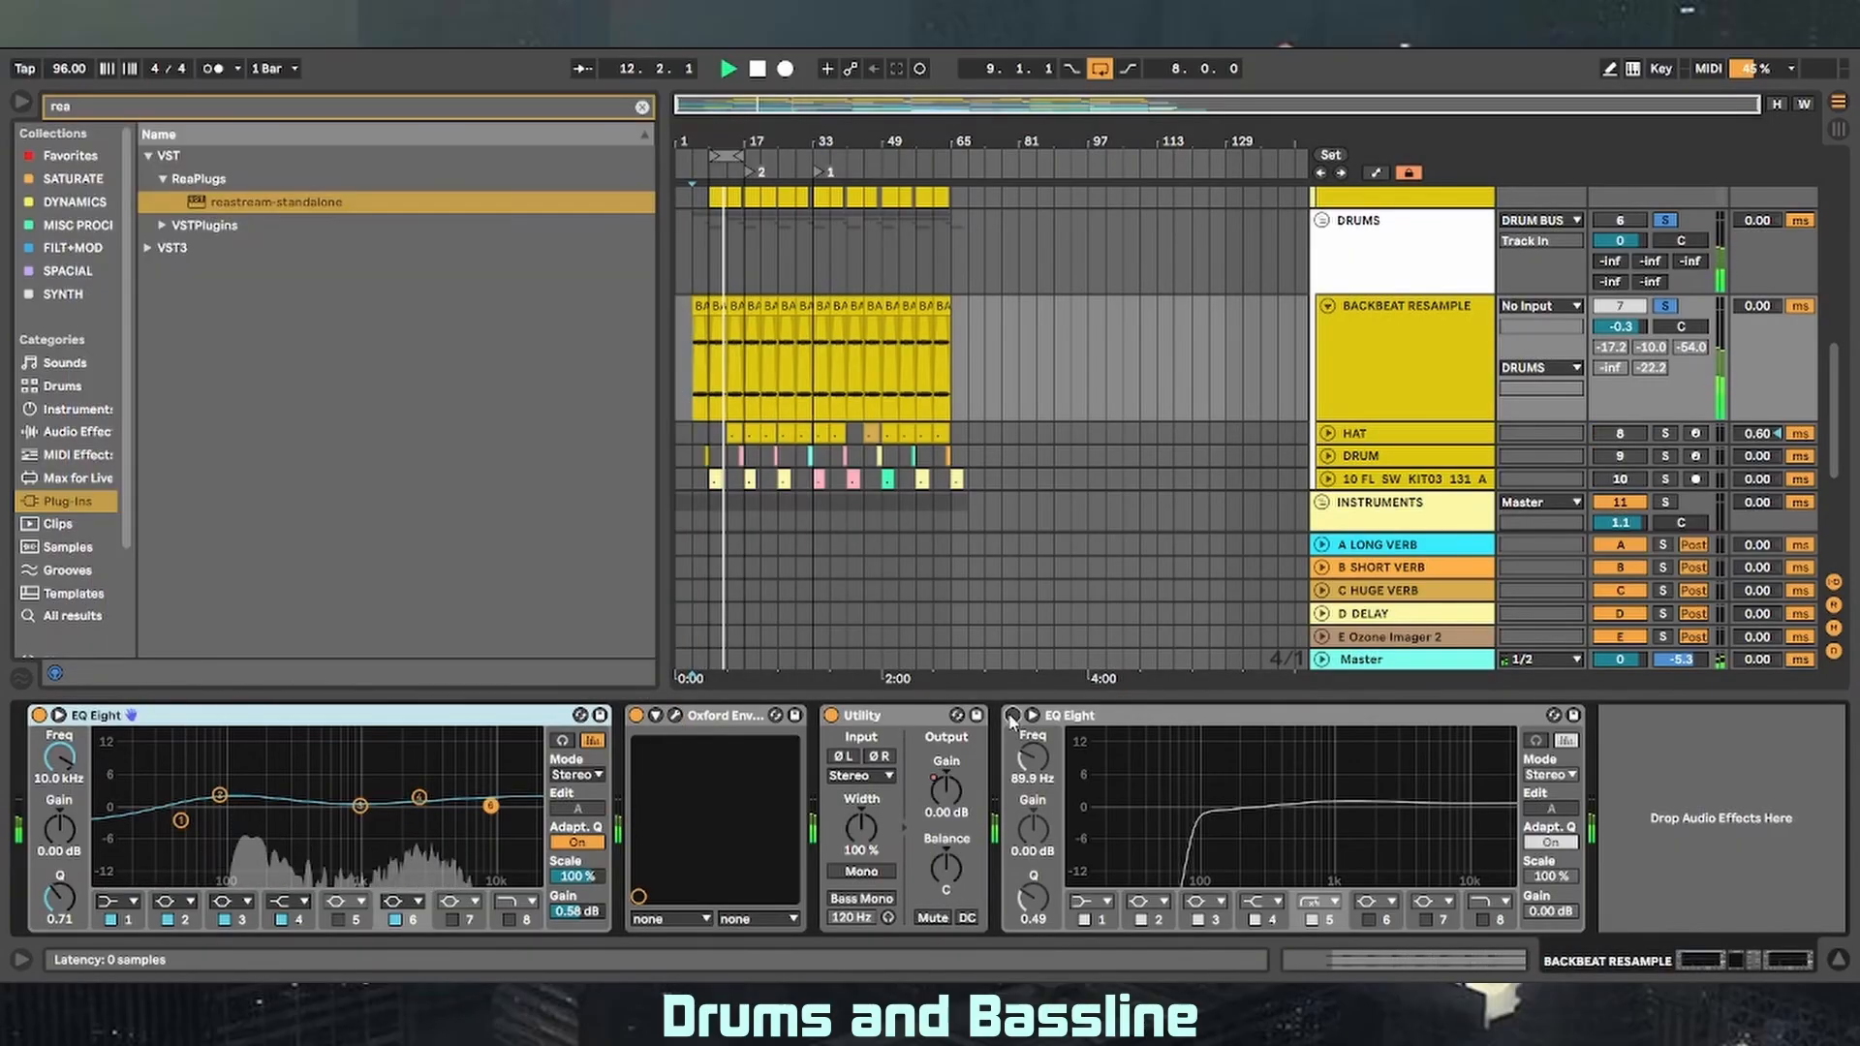
click(1013, 715)
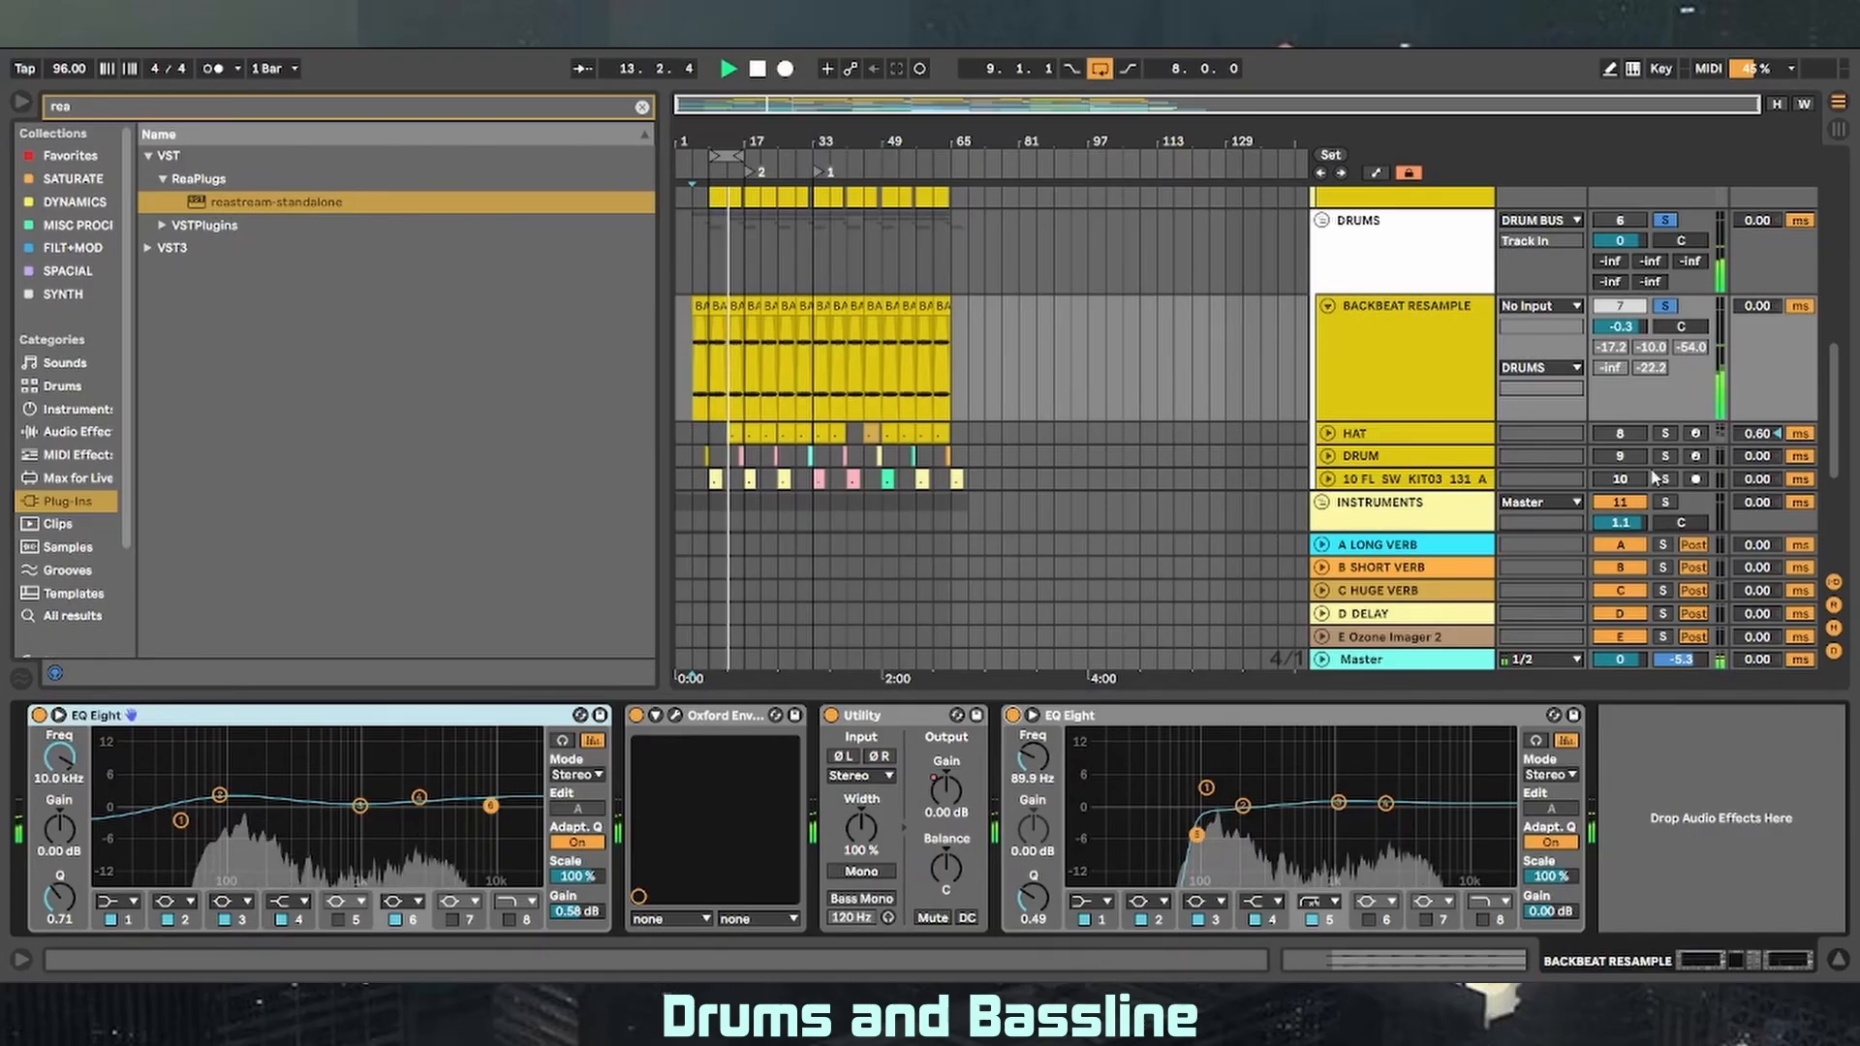
- Enable all sends on the BACKBEAT RESAMPLE track, unsolo it and play it with the rest of the mix
right_click(1668, 371)
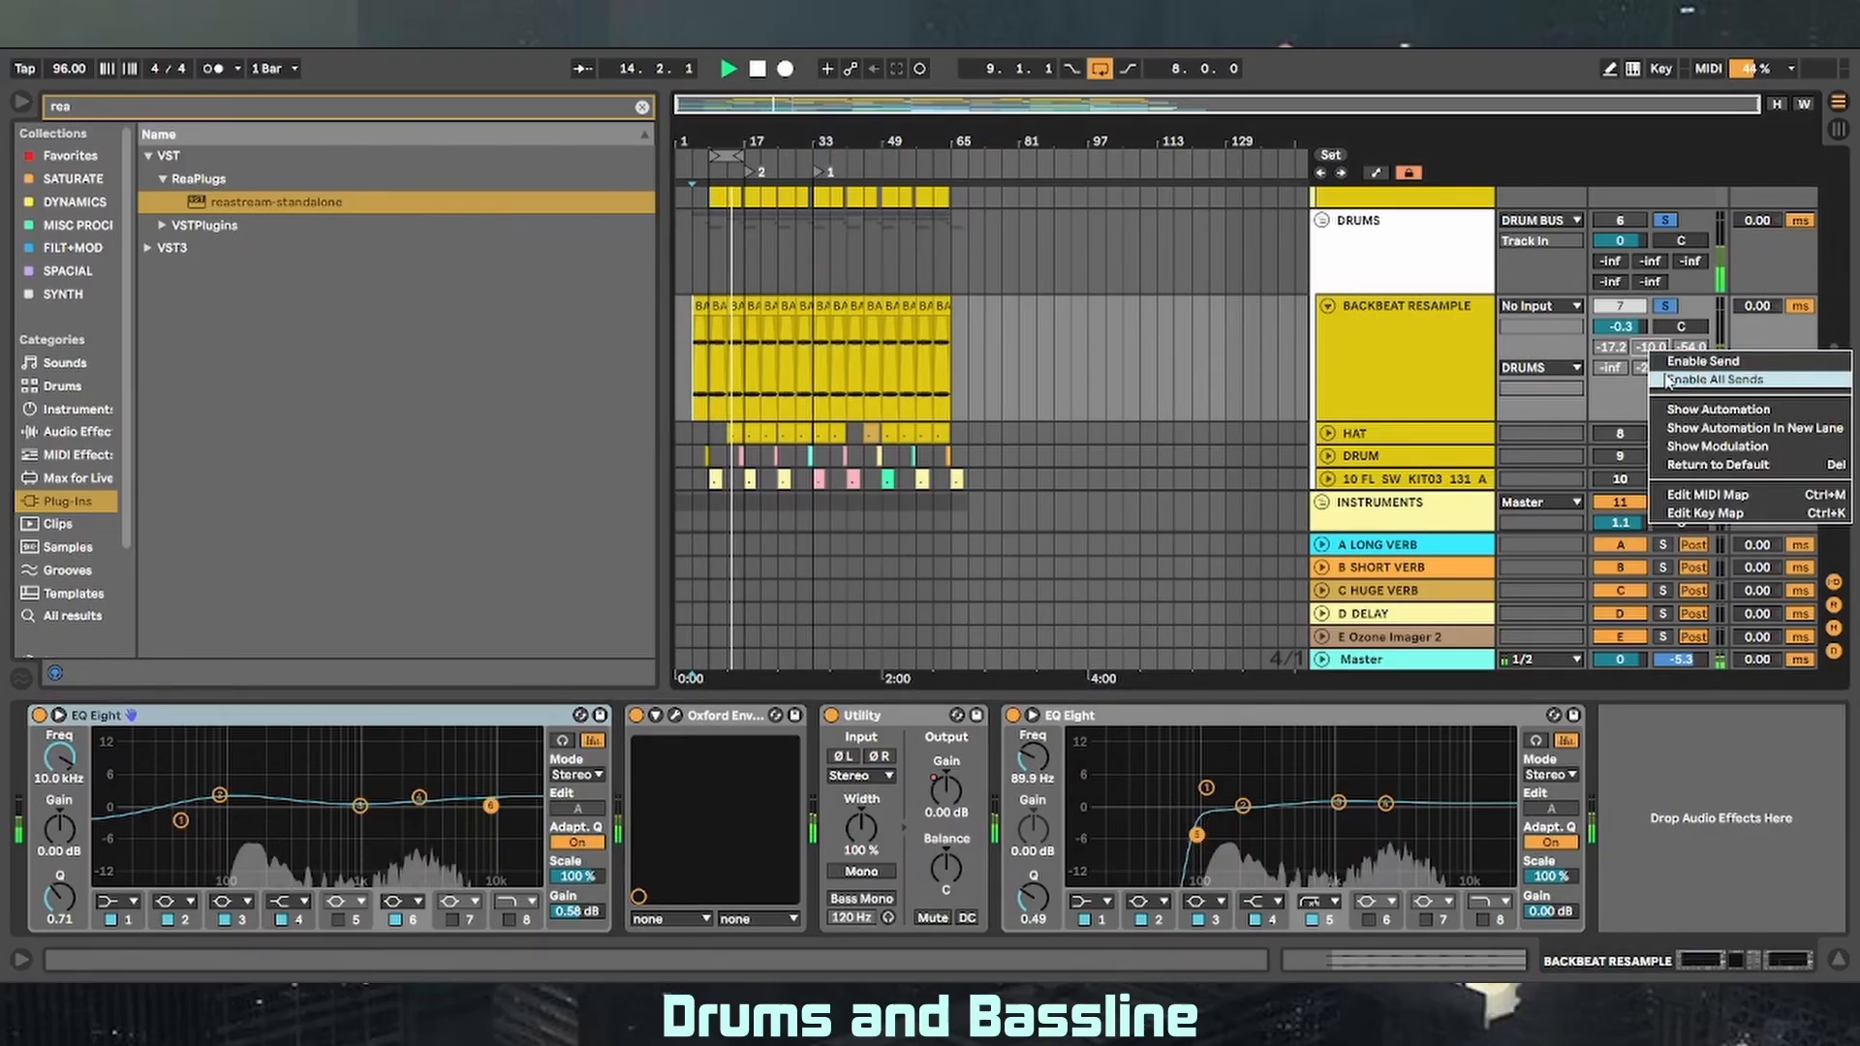
click(1668, 381)
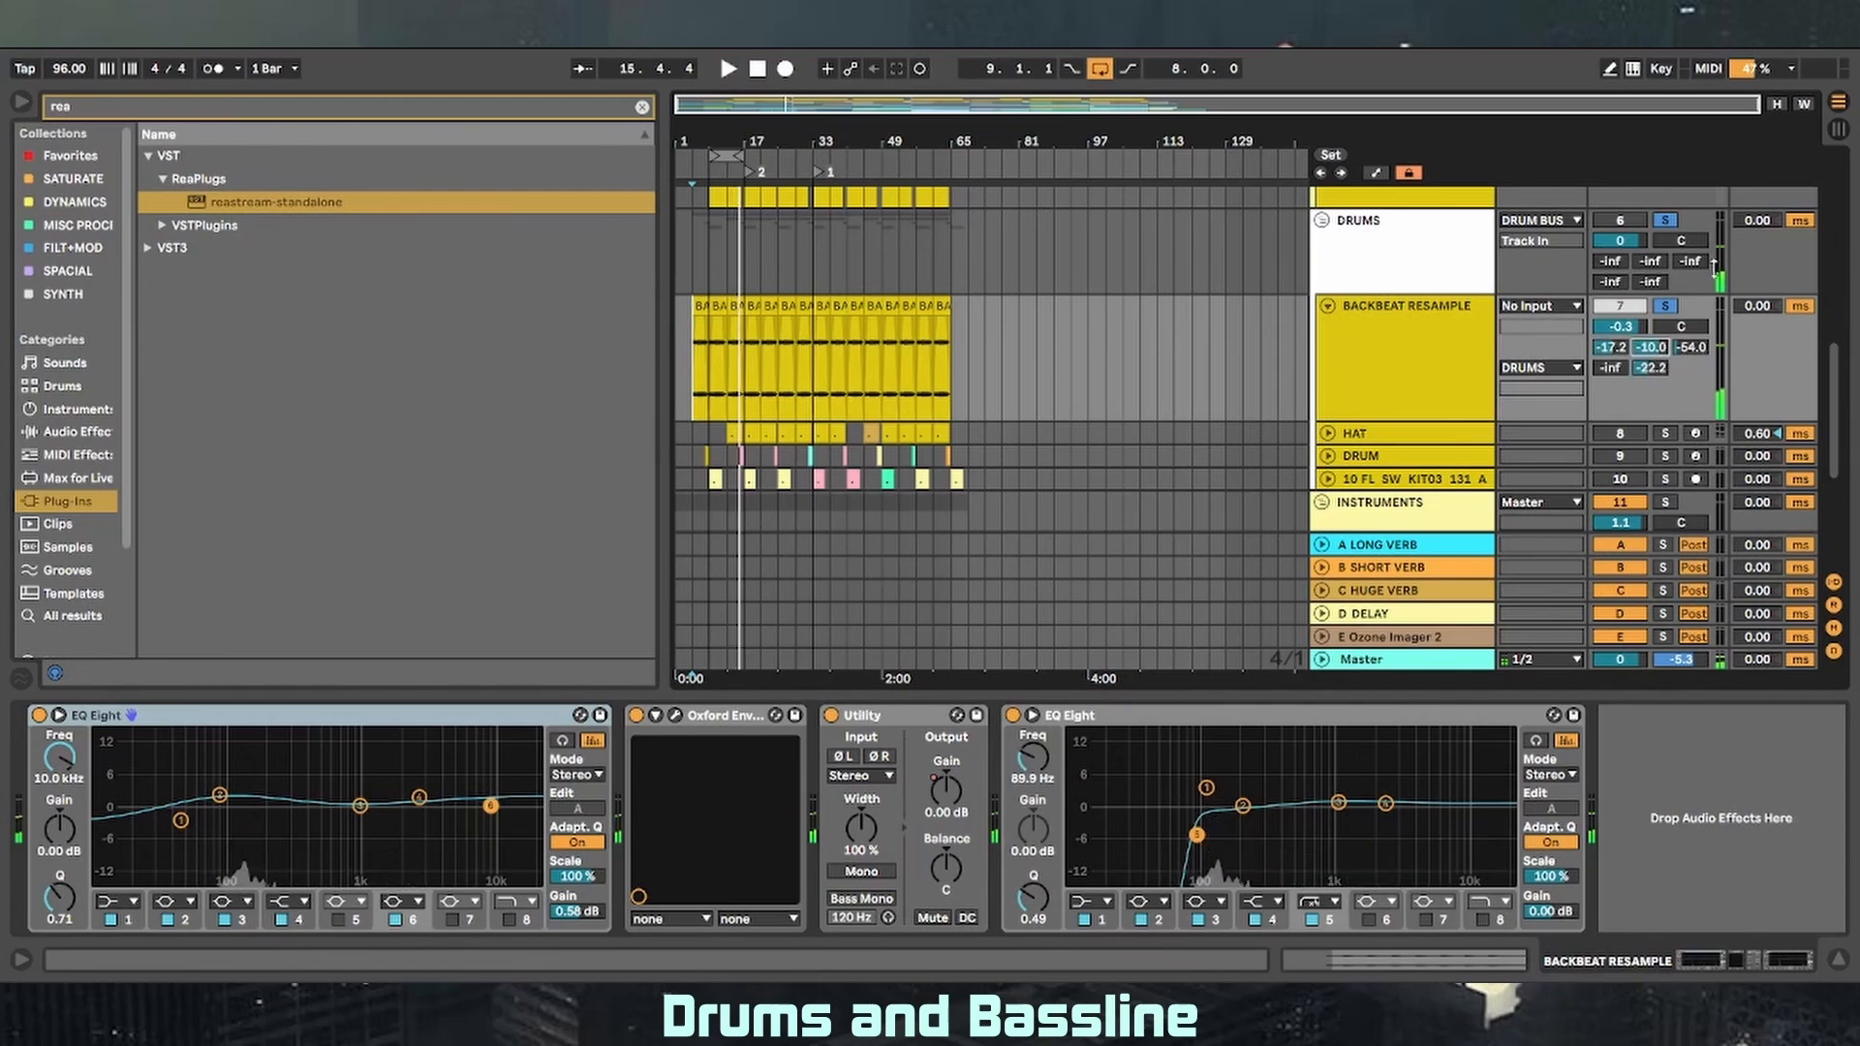
click(1667, 308)
key(space)
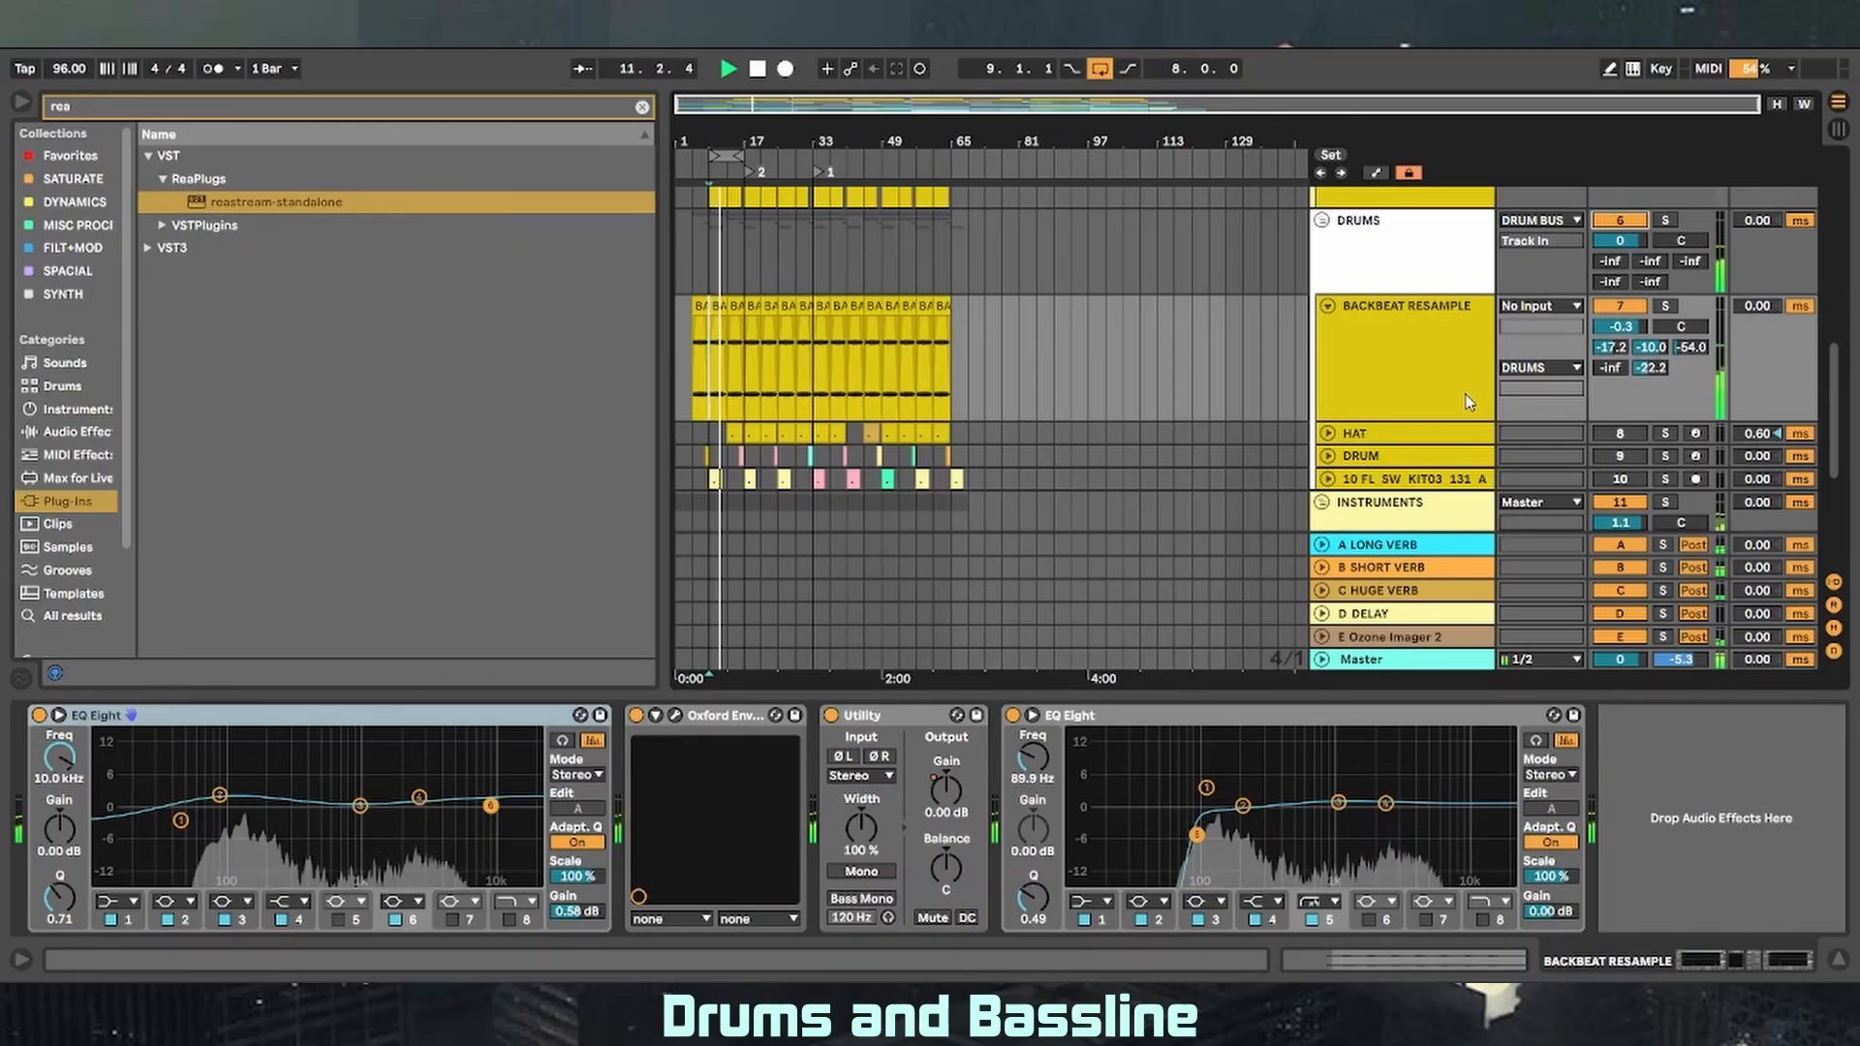
- Loop four bars from 13.1.1 and play the HAT track in solo with all its sends disabled
drag(713, 155, 729, 156)
click(733, 156)
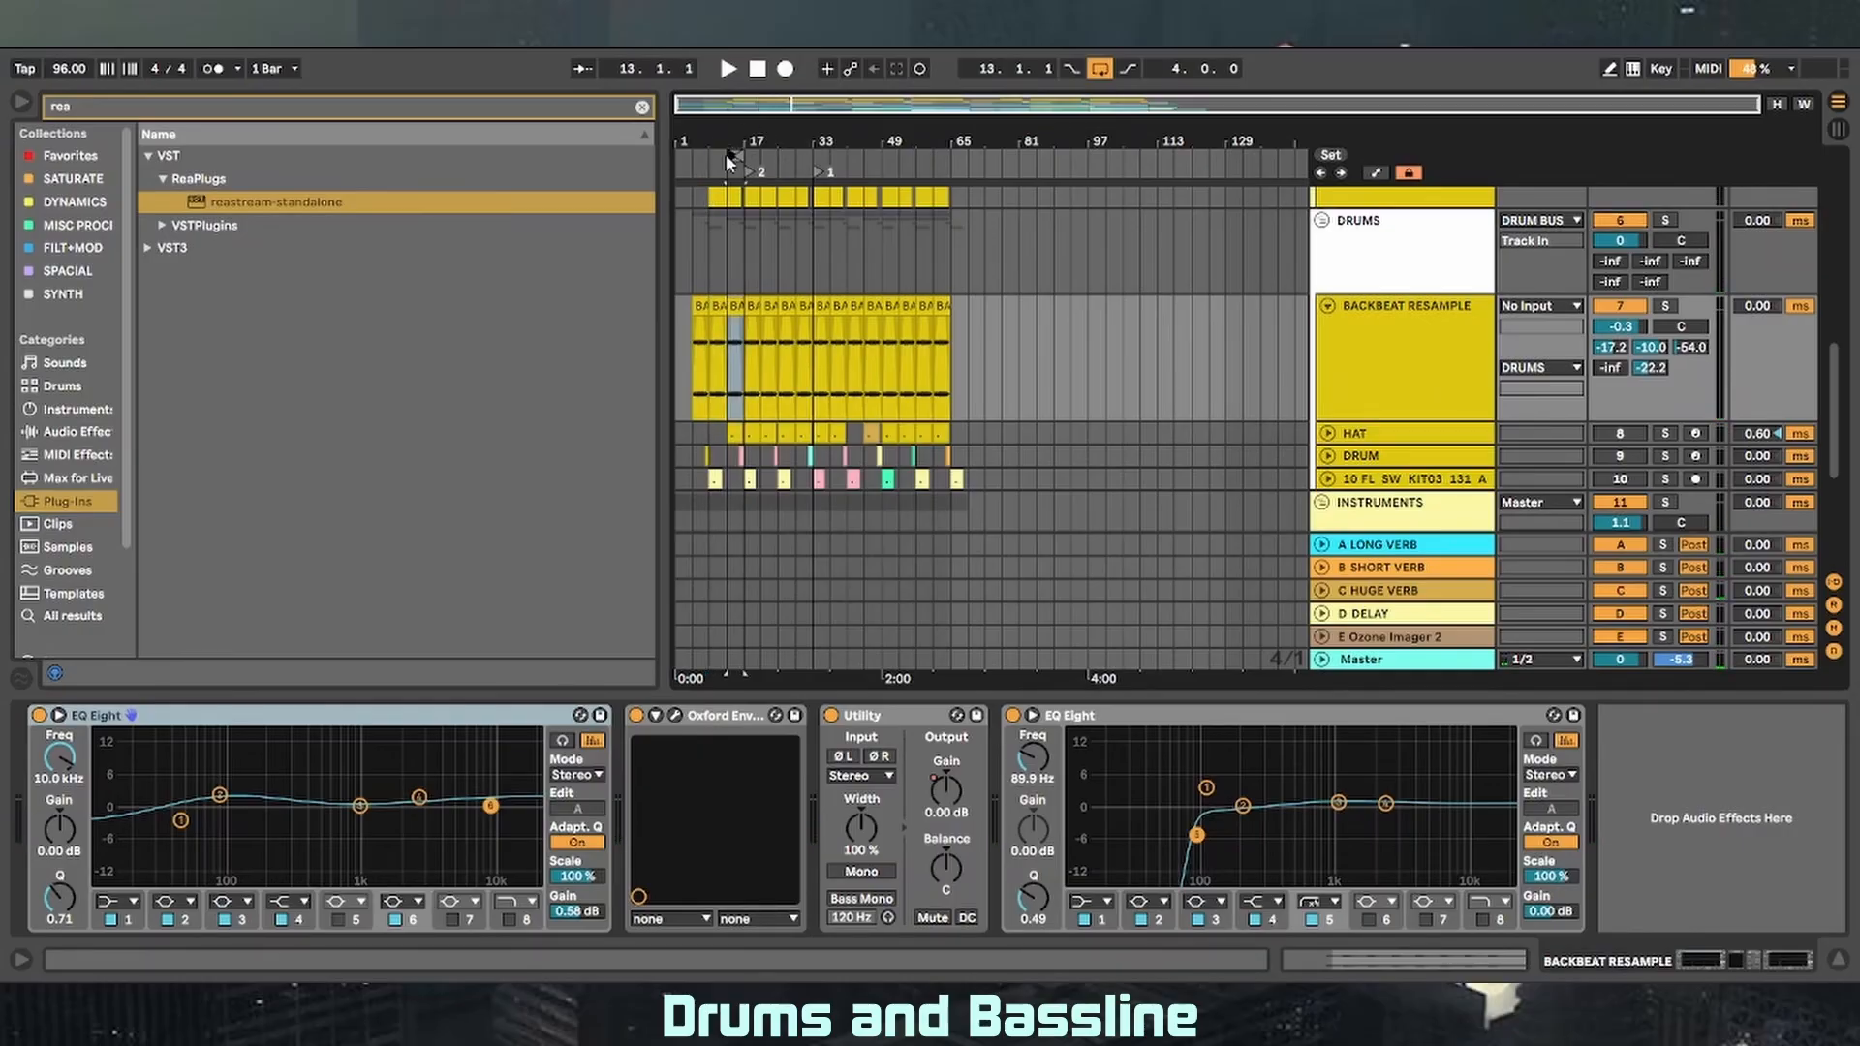
right_click(1613, 425)
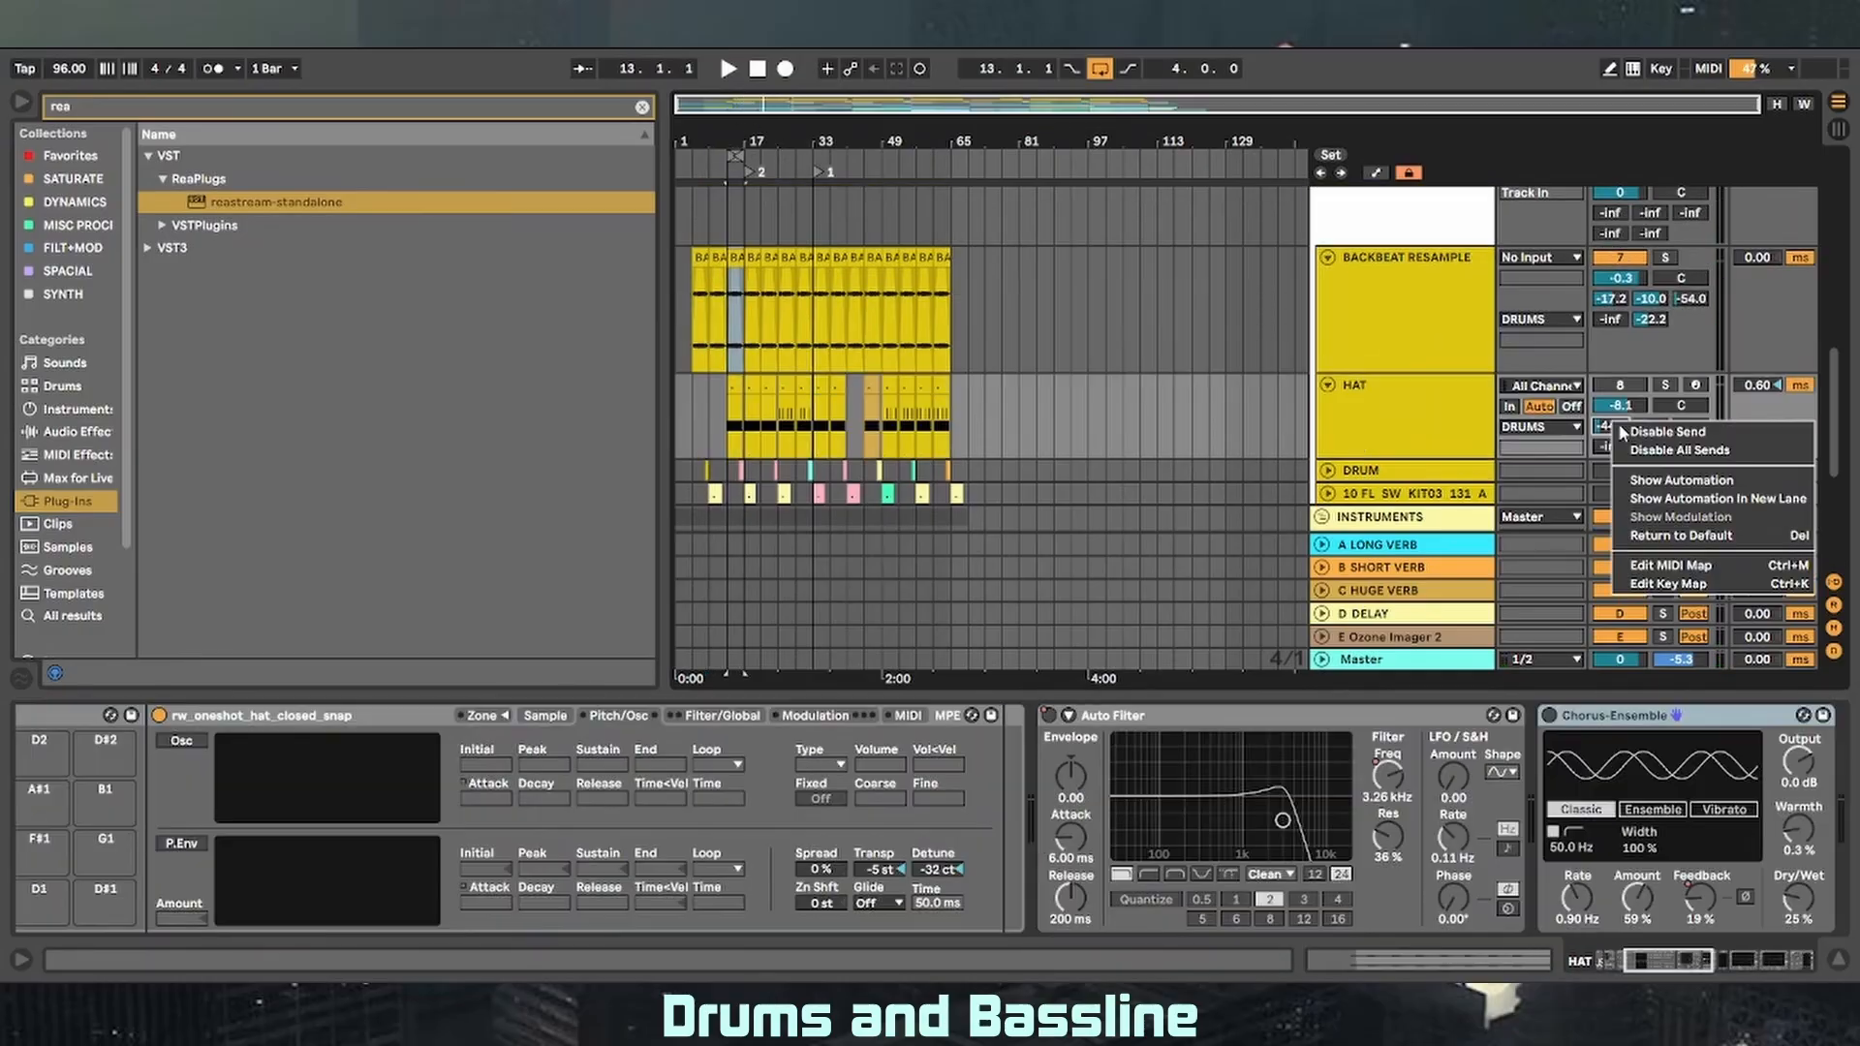
click(1636, 456)
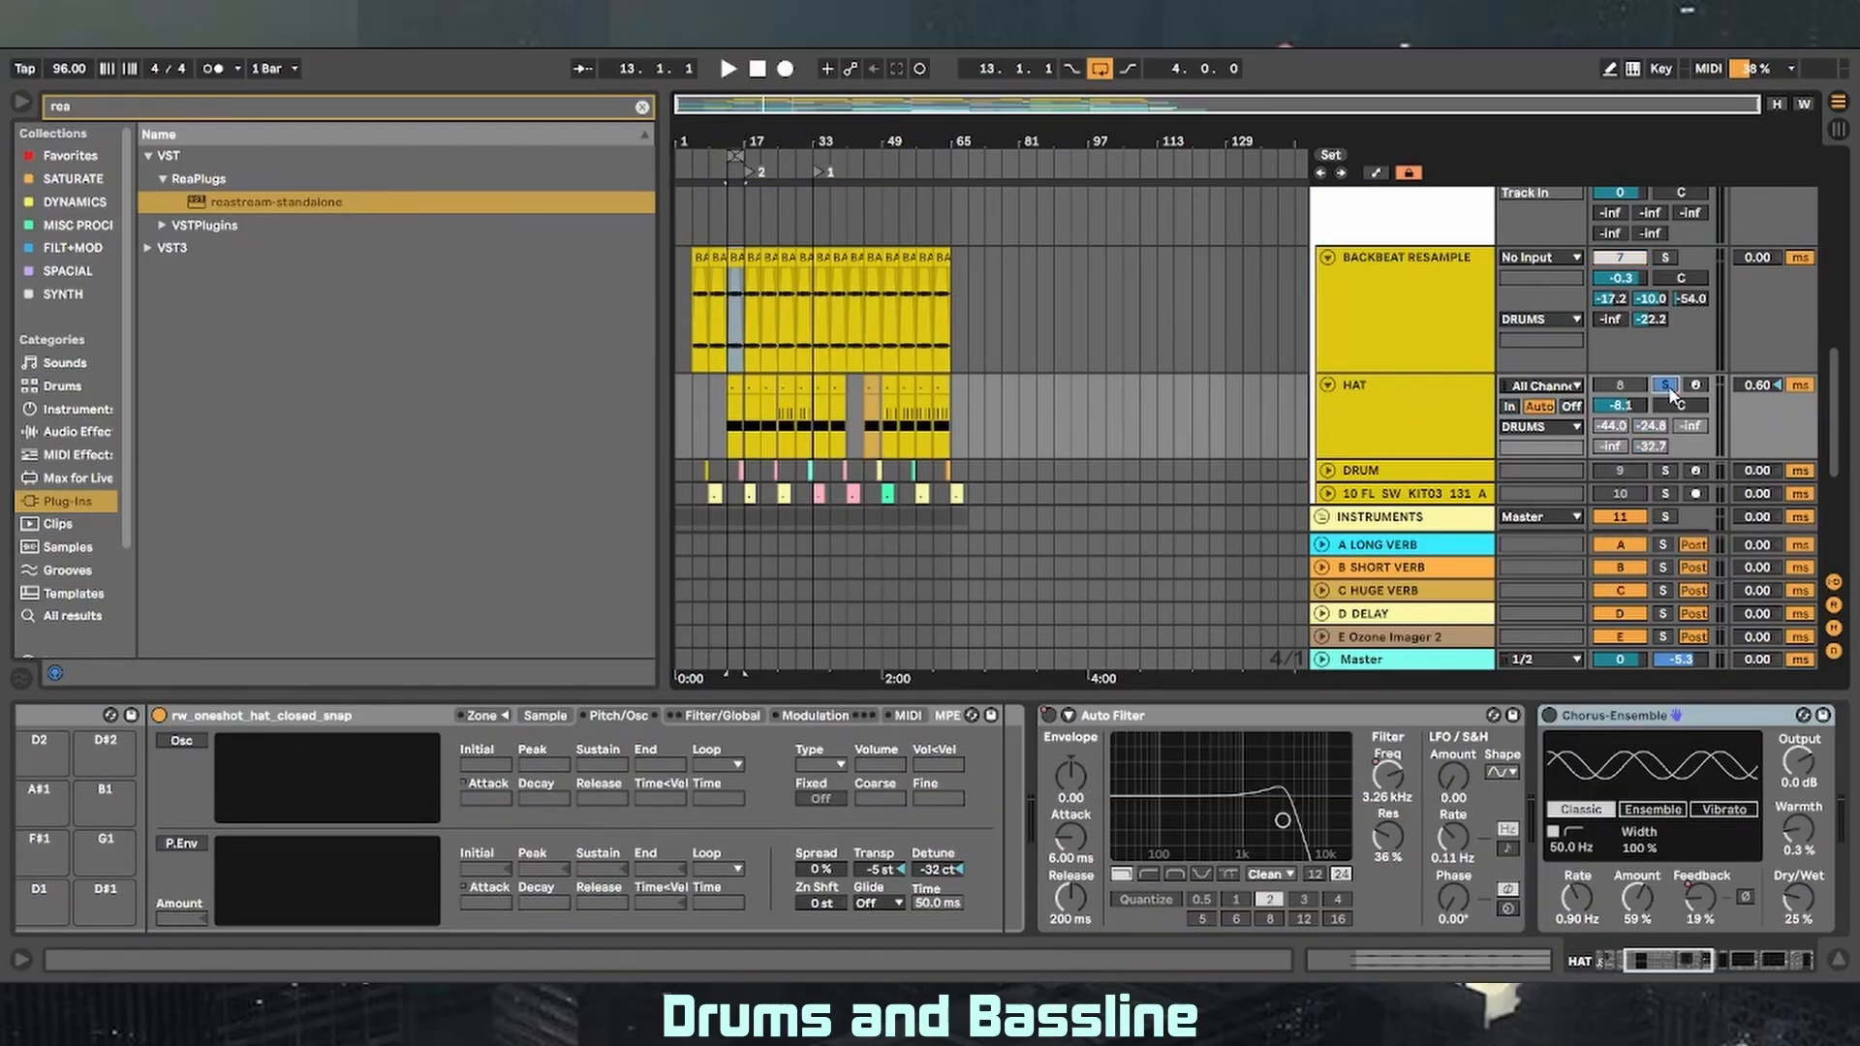
key(space)
- Examine the note pattern and velocities of the HAT clip at bar 13, and return to the track's devices
click(735, 380)
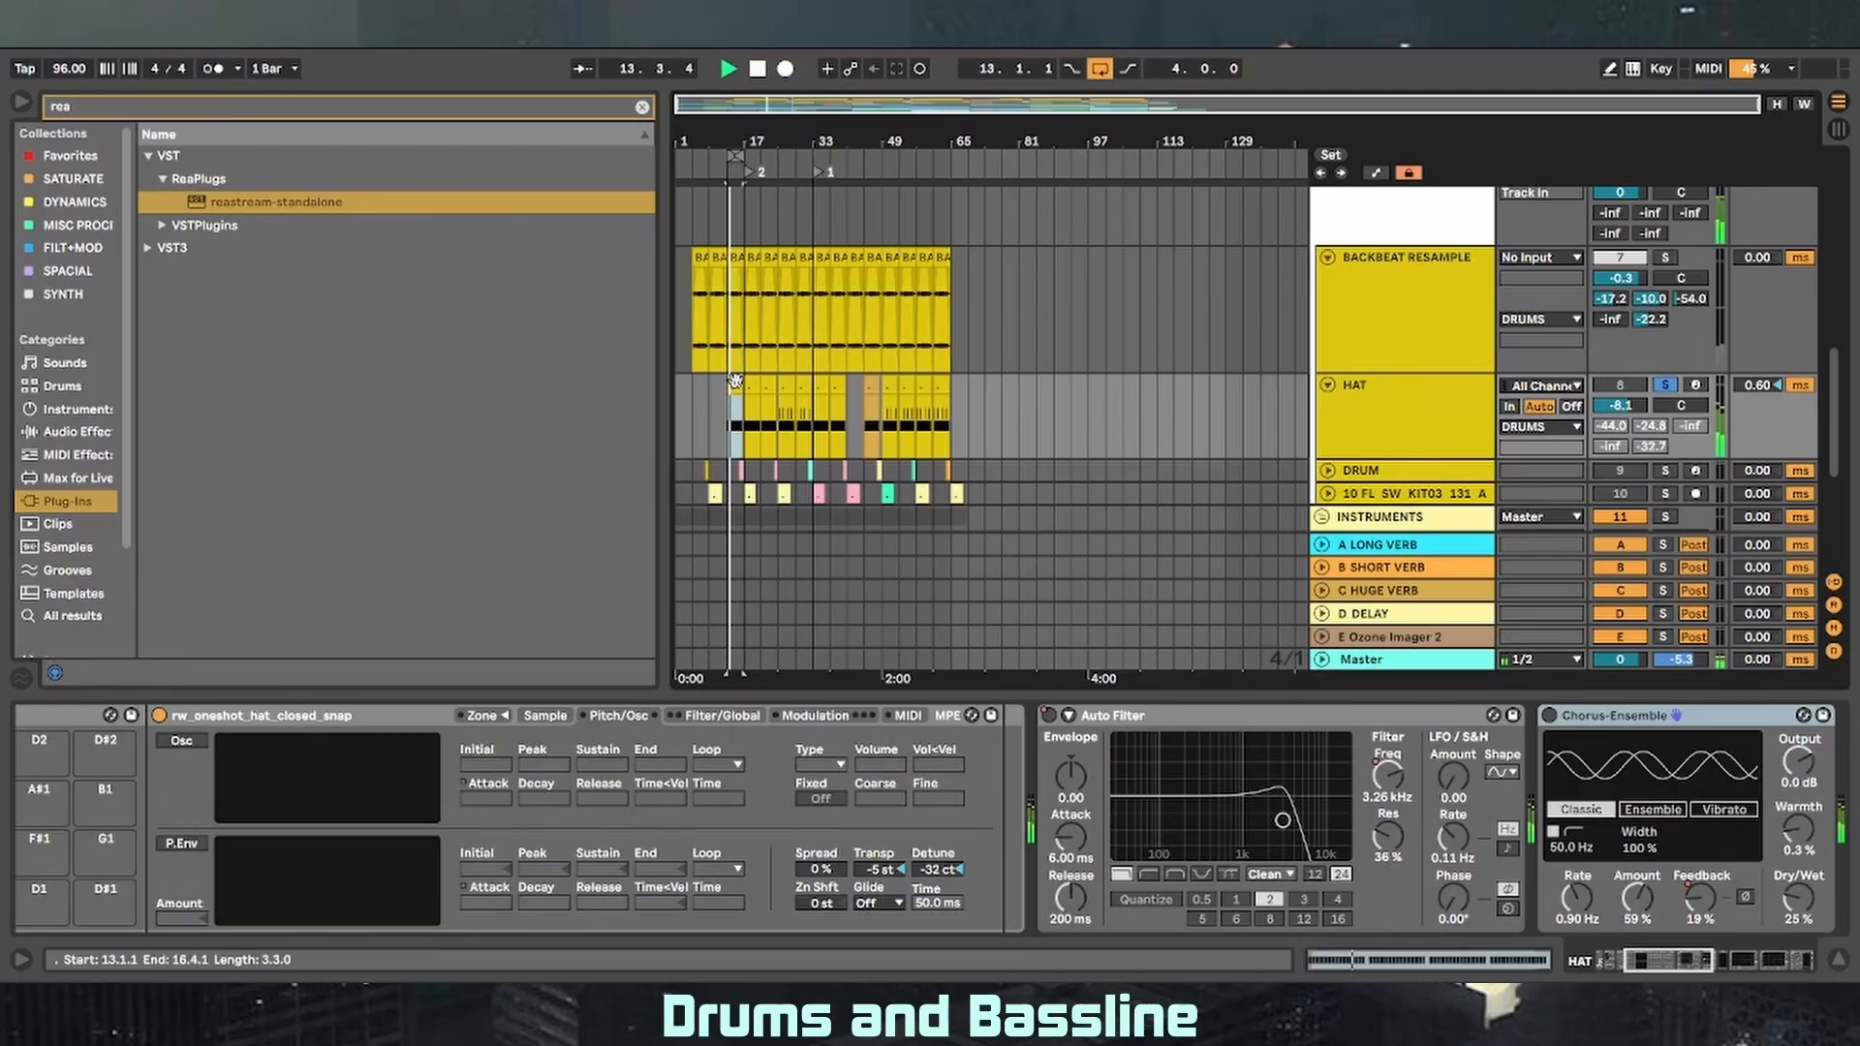
double_click(735, 380)
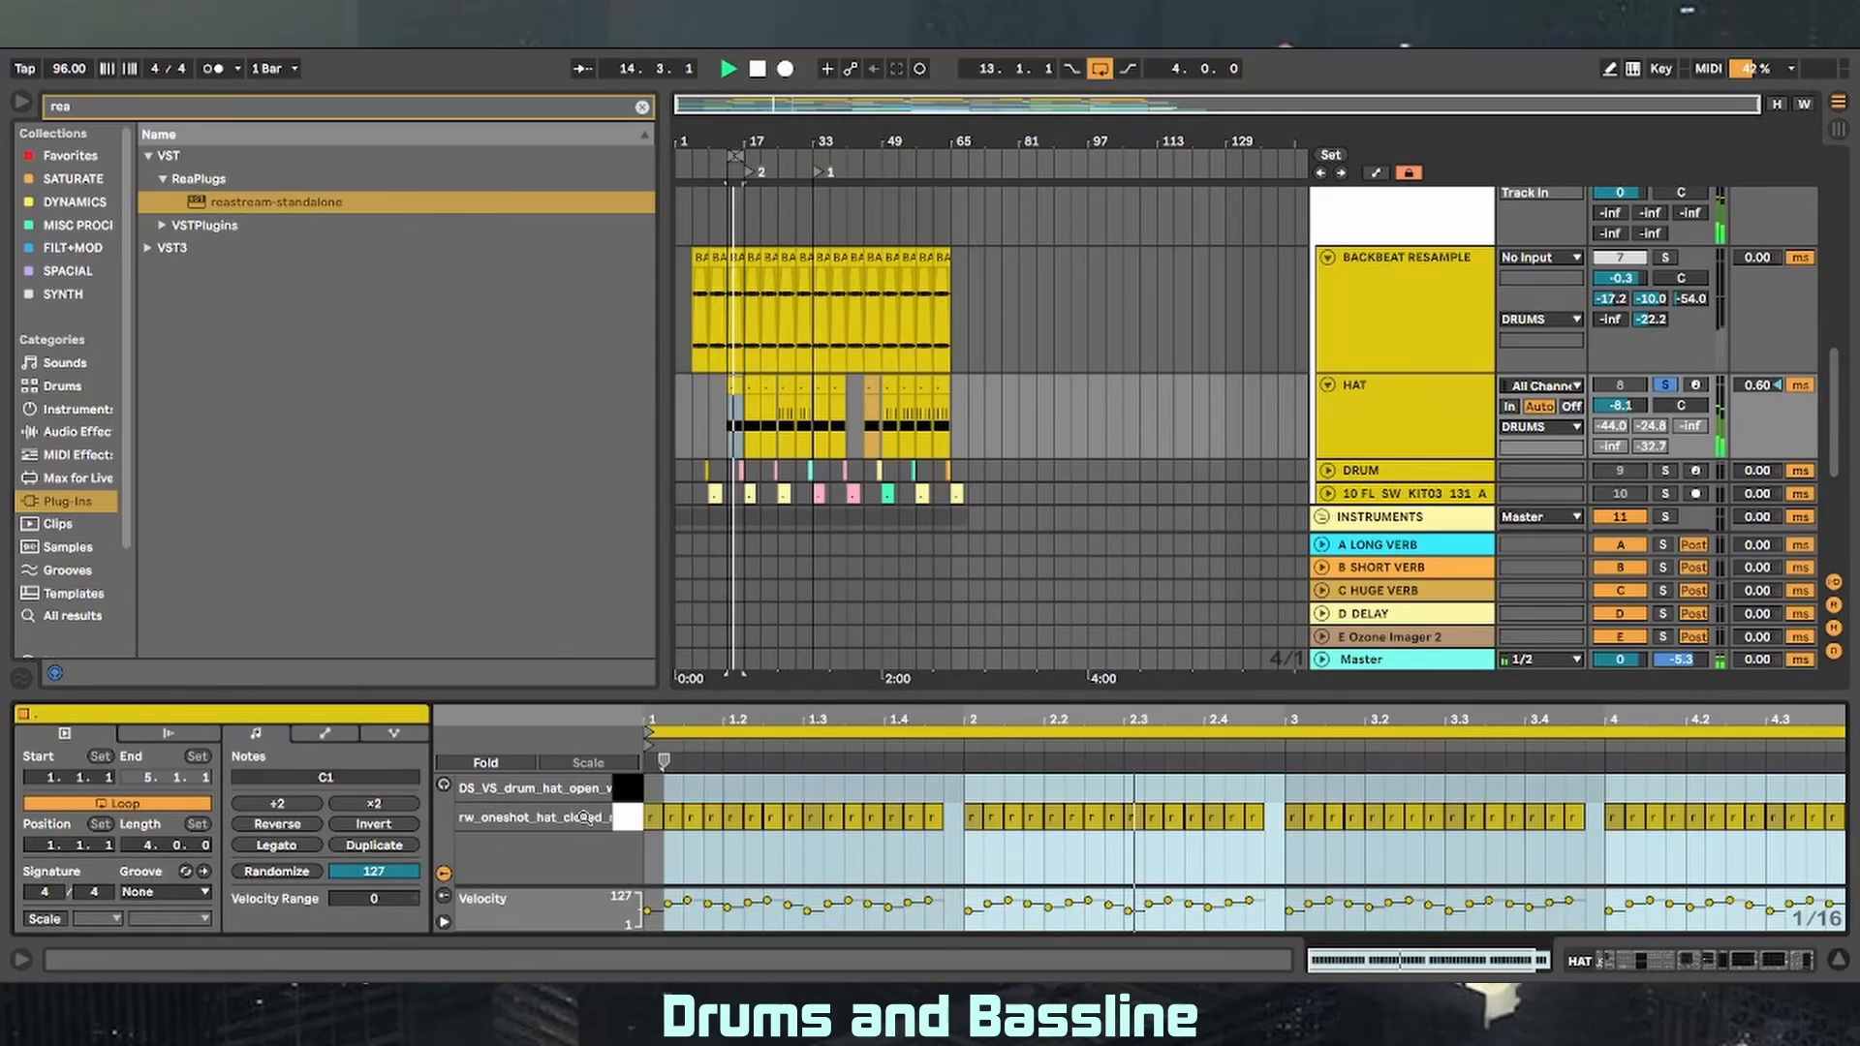
key(shift+Tab)
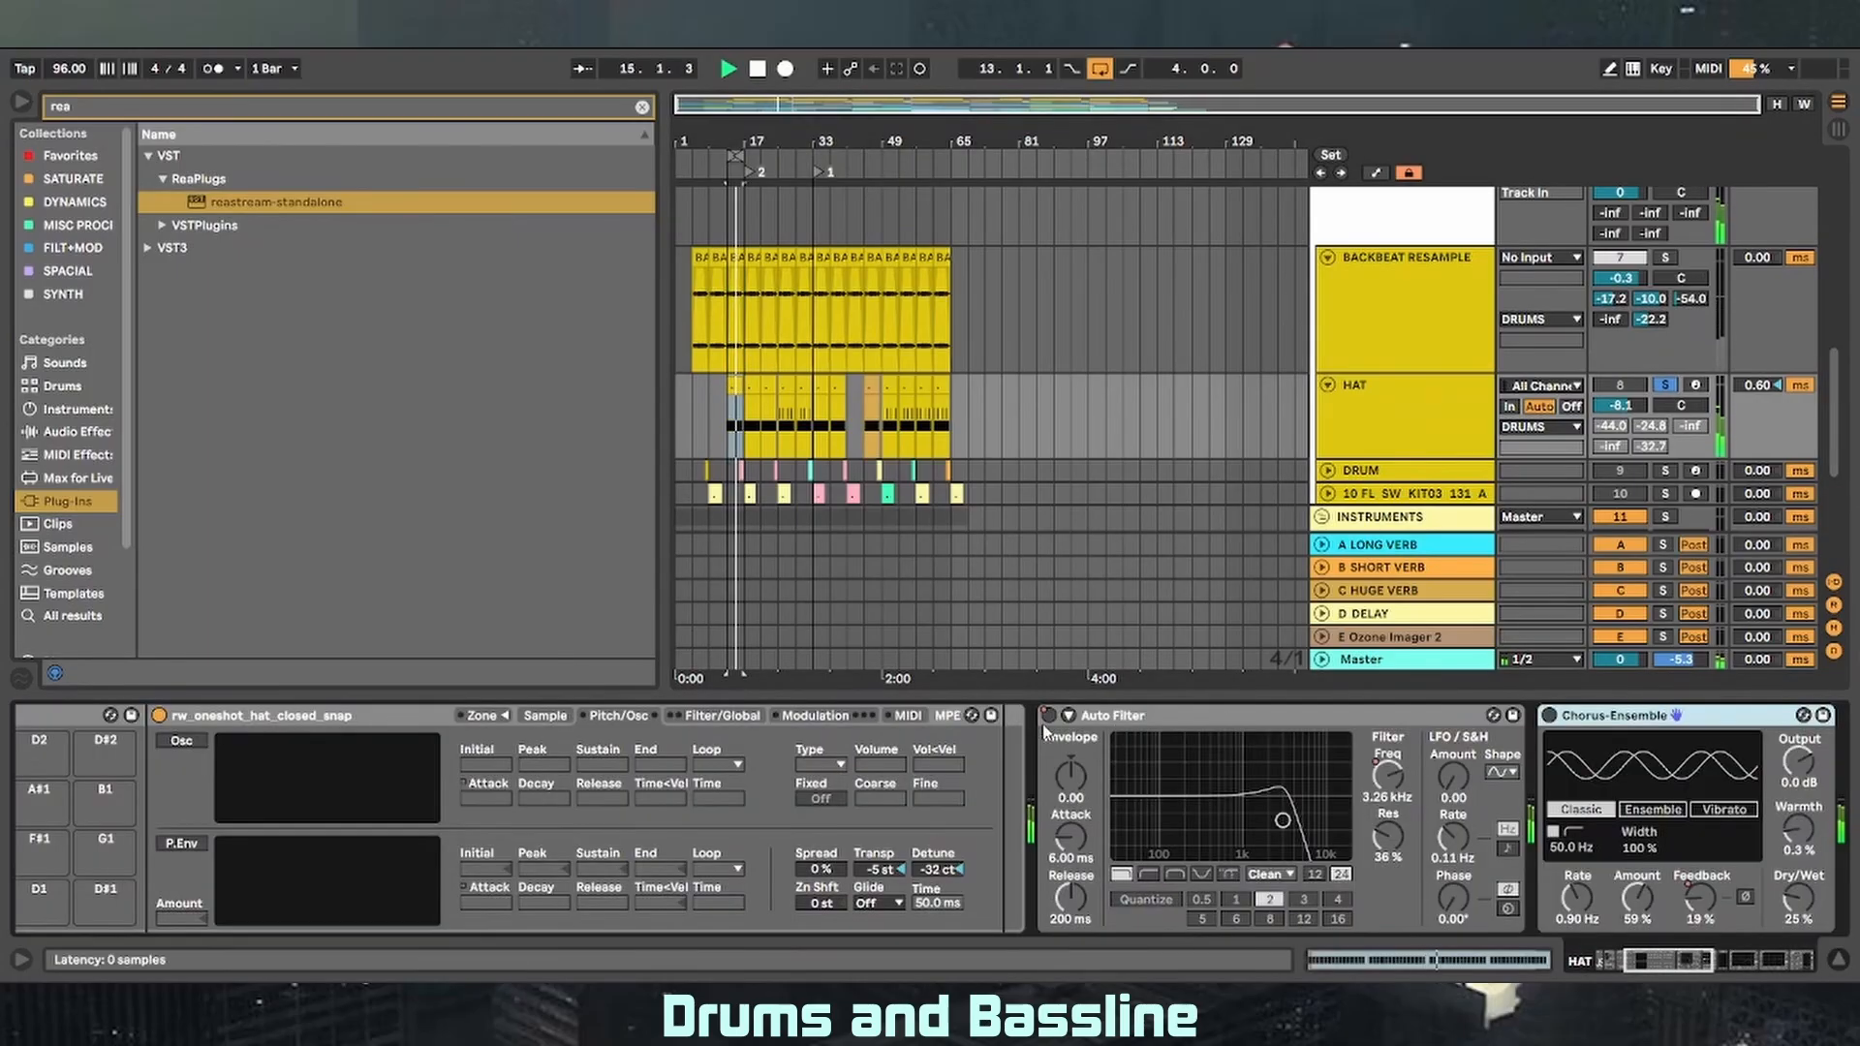
- Enable Chorus-Ensemble and Newfangled Saturate on the HAT track and open the Saturate plug-in window
scroll(1598, 920, down, 3)
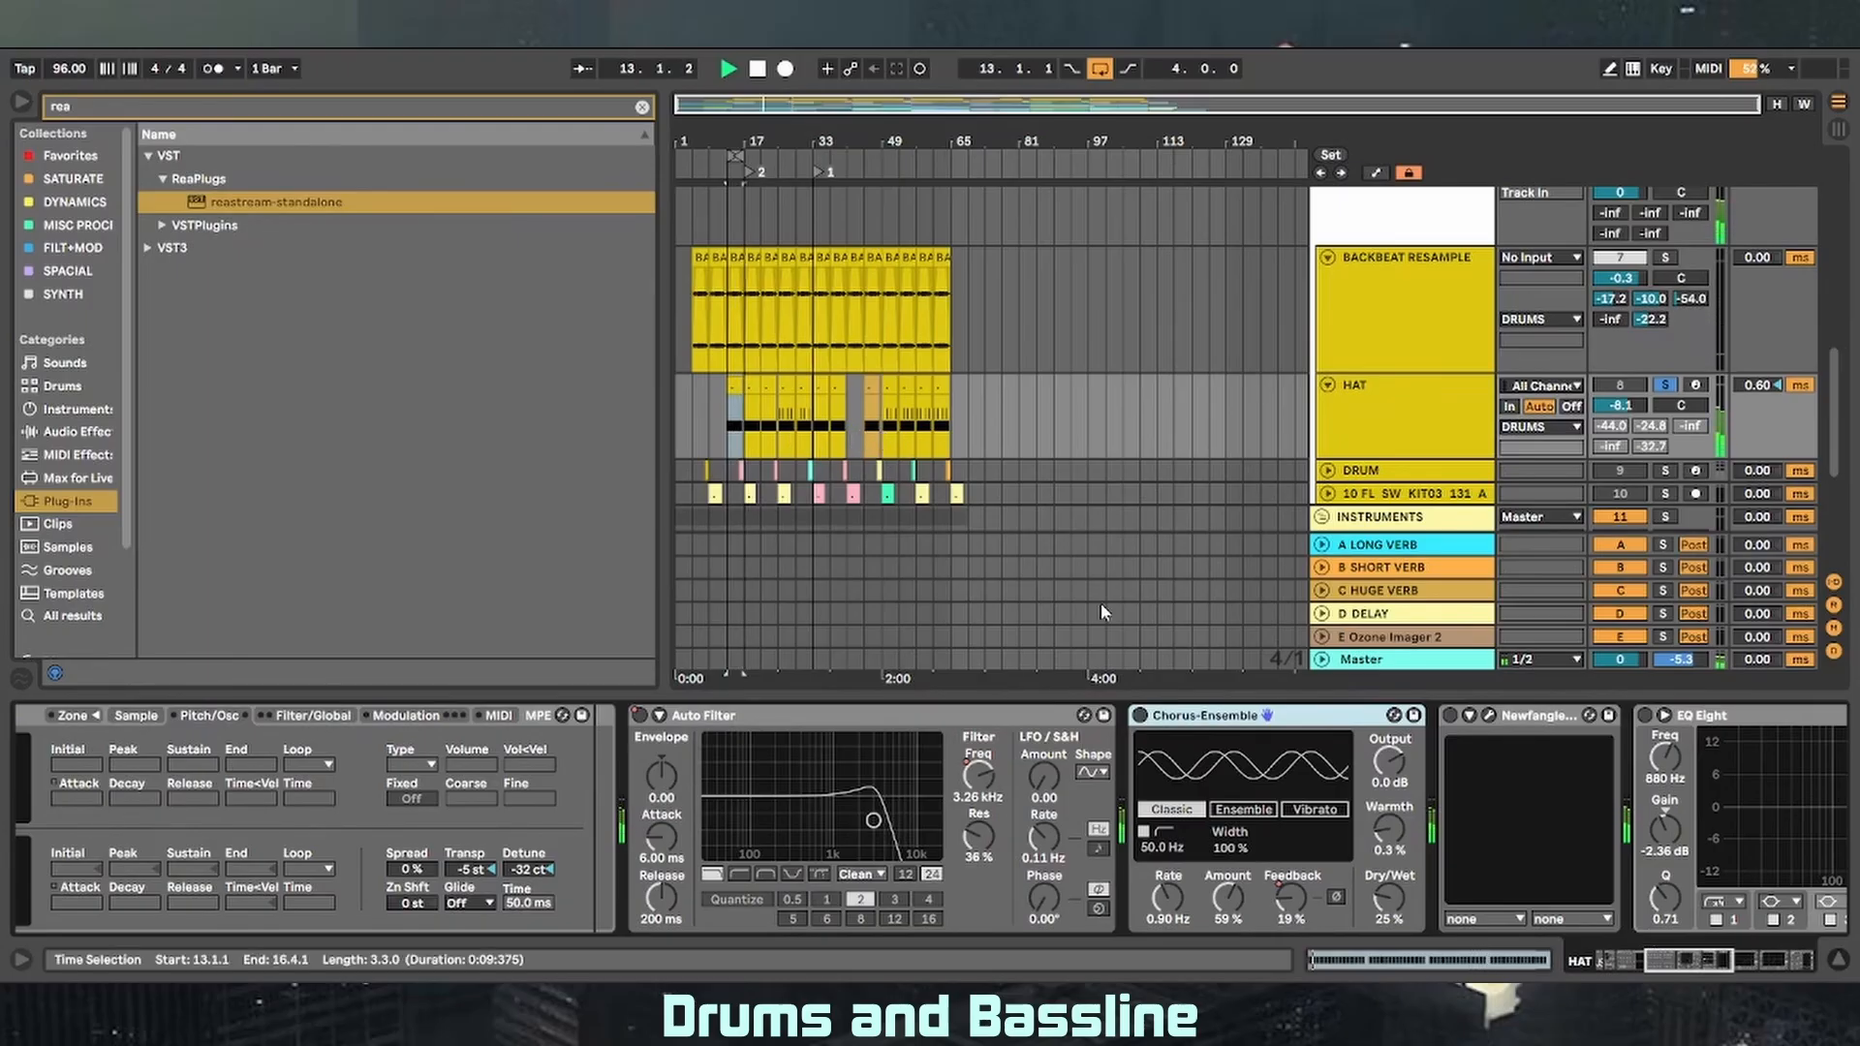
click(1140, 714)
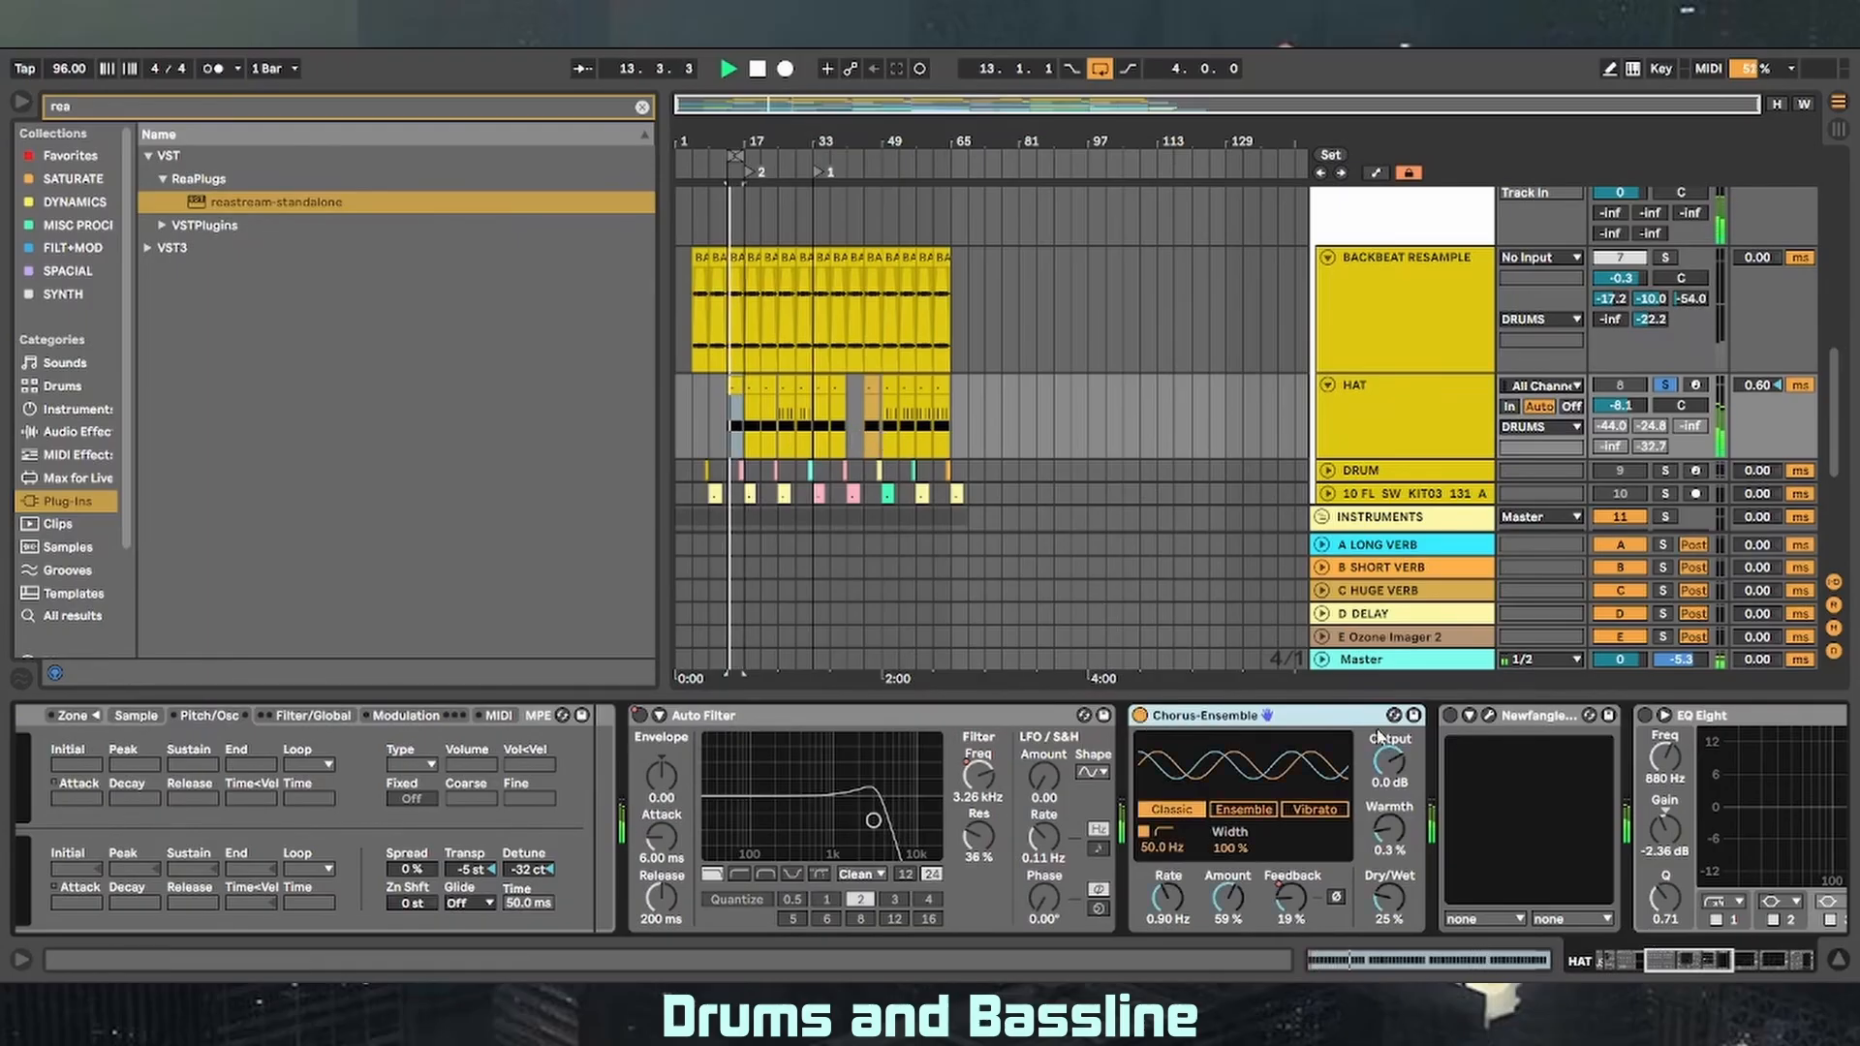
click(1450, 715)
click(1490, 715)
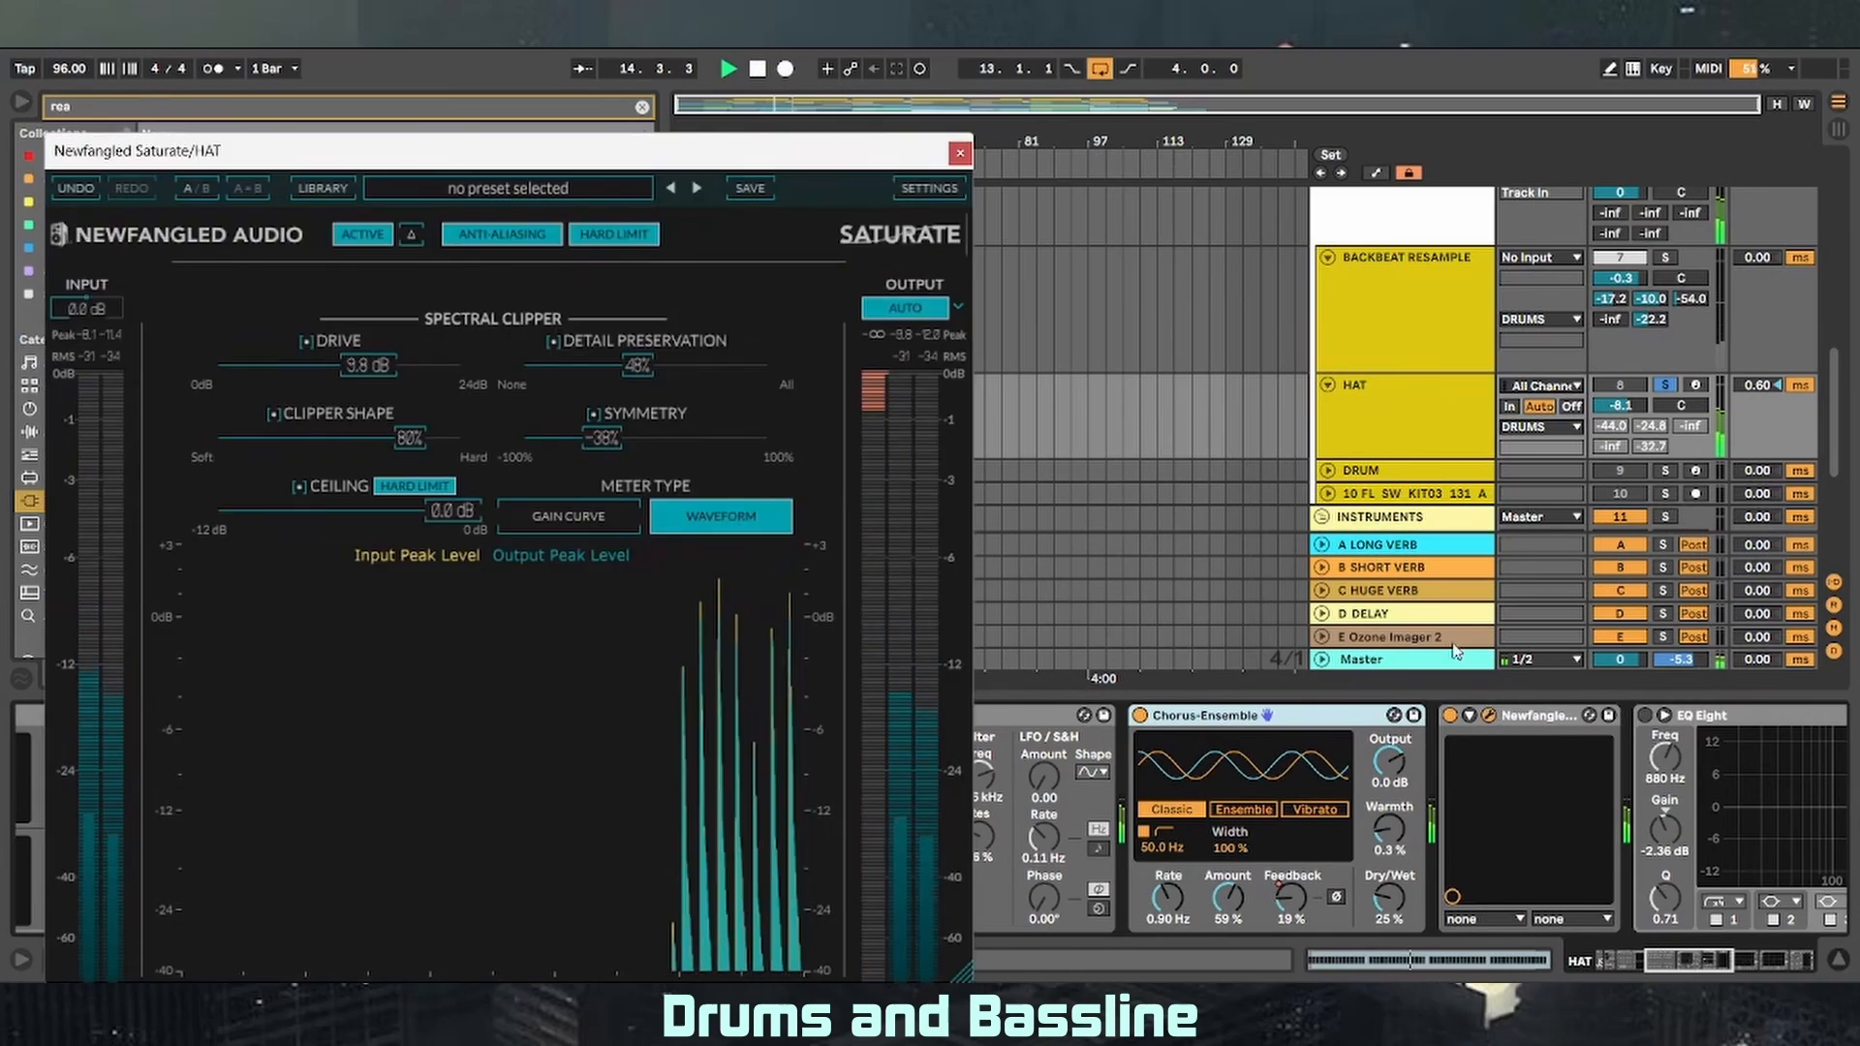
- Enable the two EQ Eight devices and the SIDECHAIN compressor at the end of the HAT device chain
click(1751, 960)
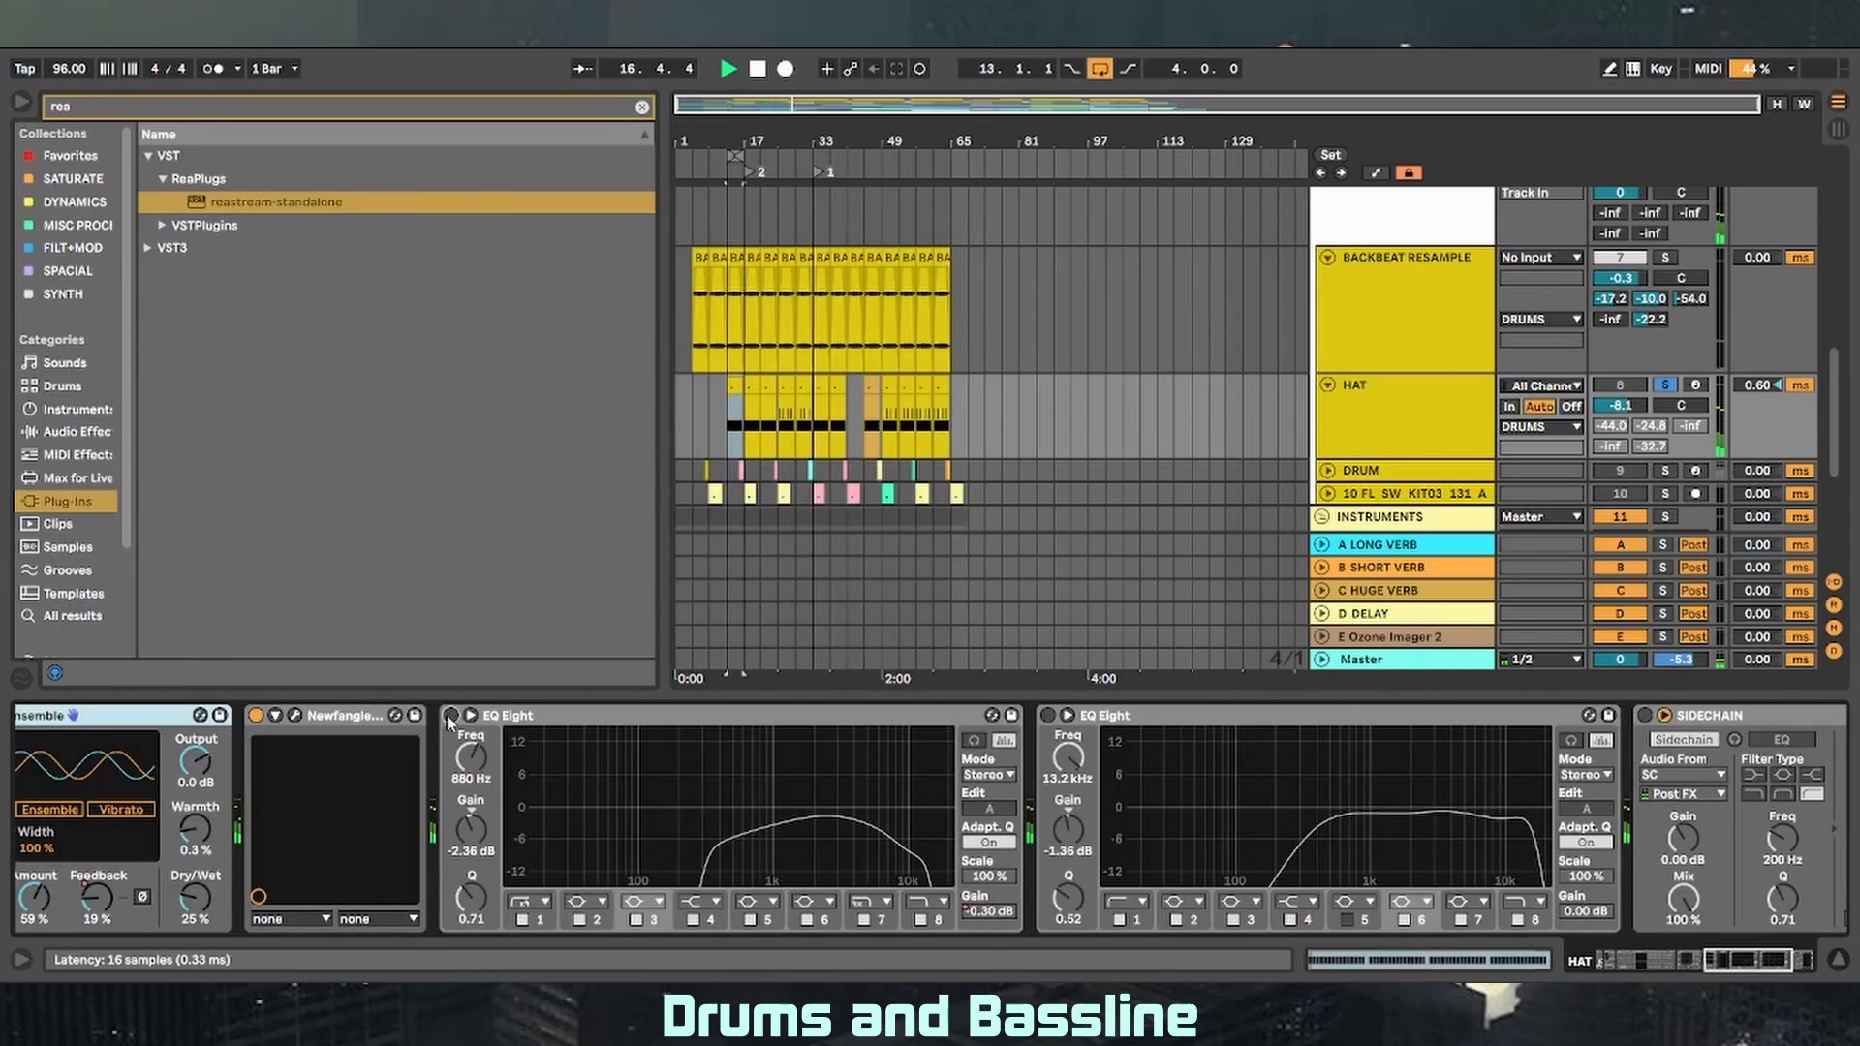
click(456, 715)
click(1053, 714)
click(1791, 966)
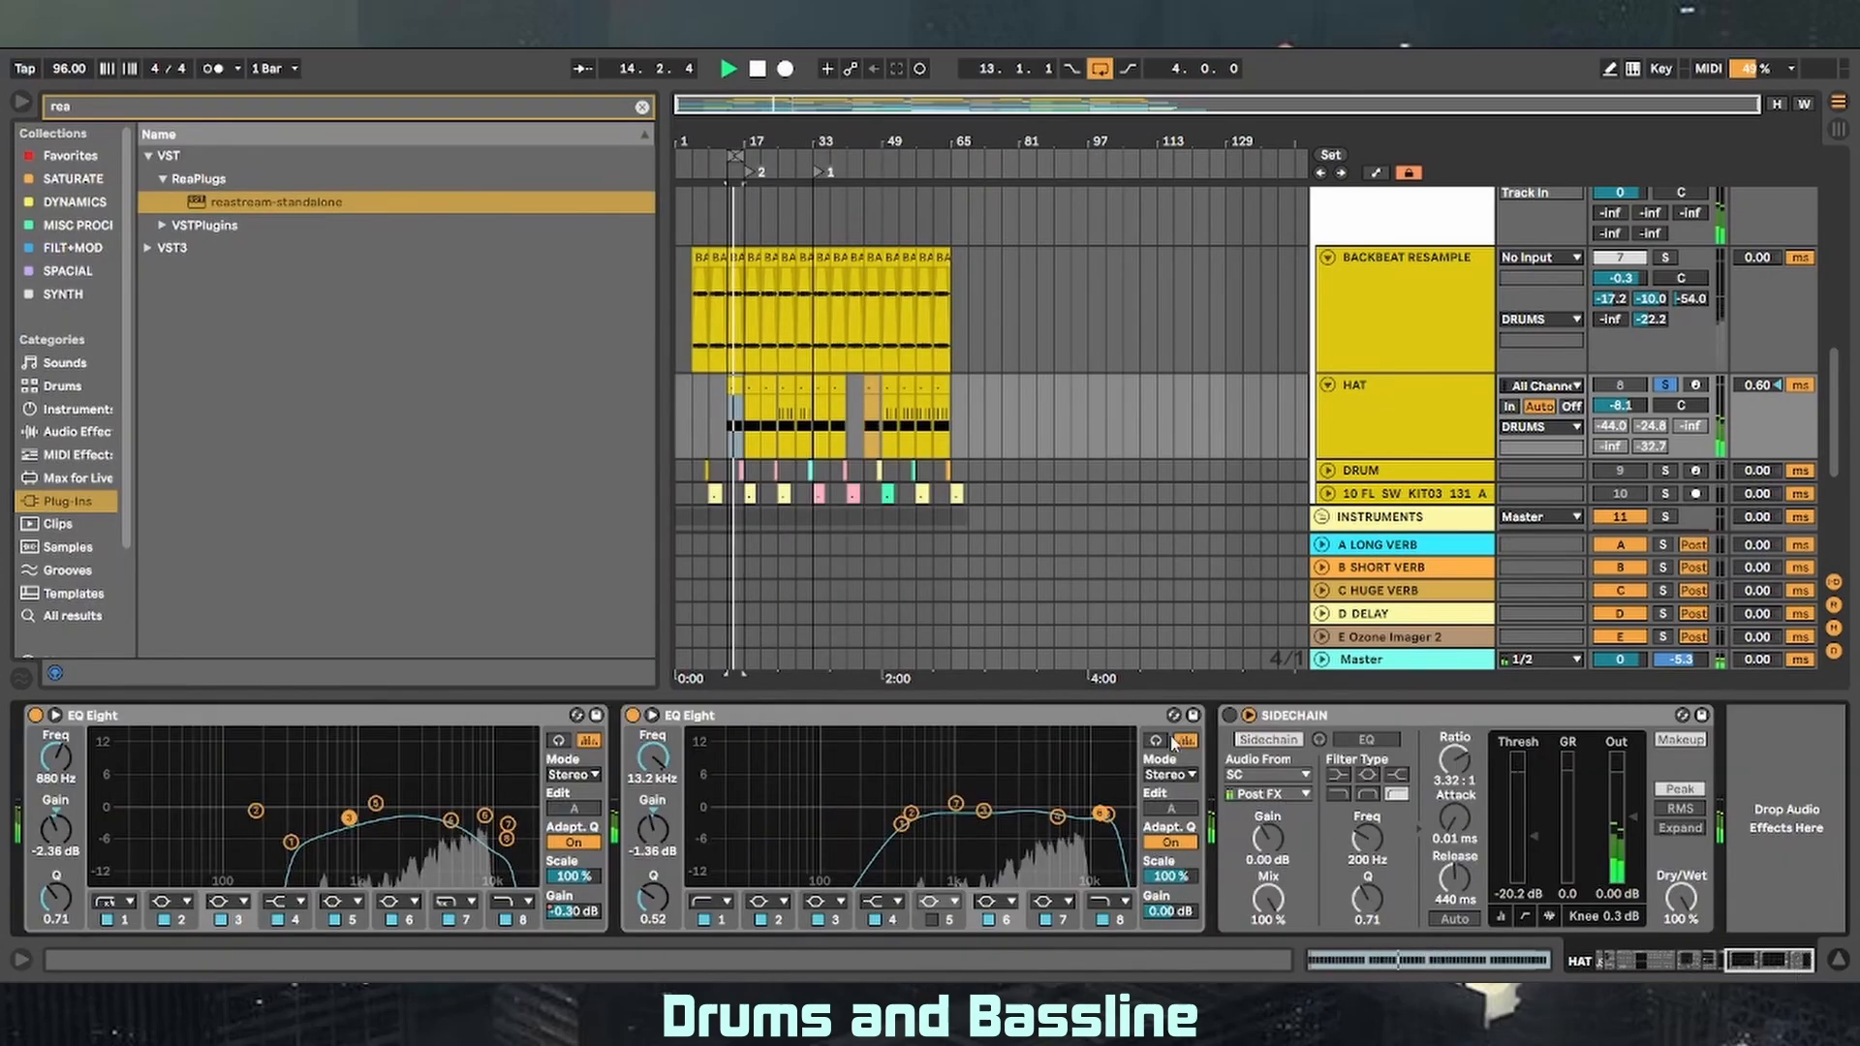
click(1229, 715)
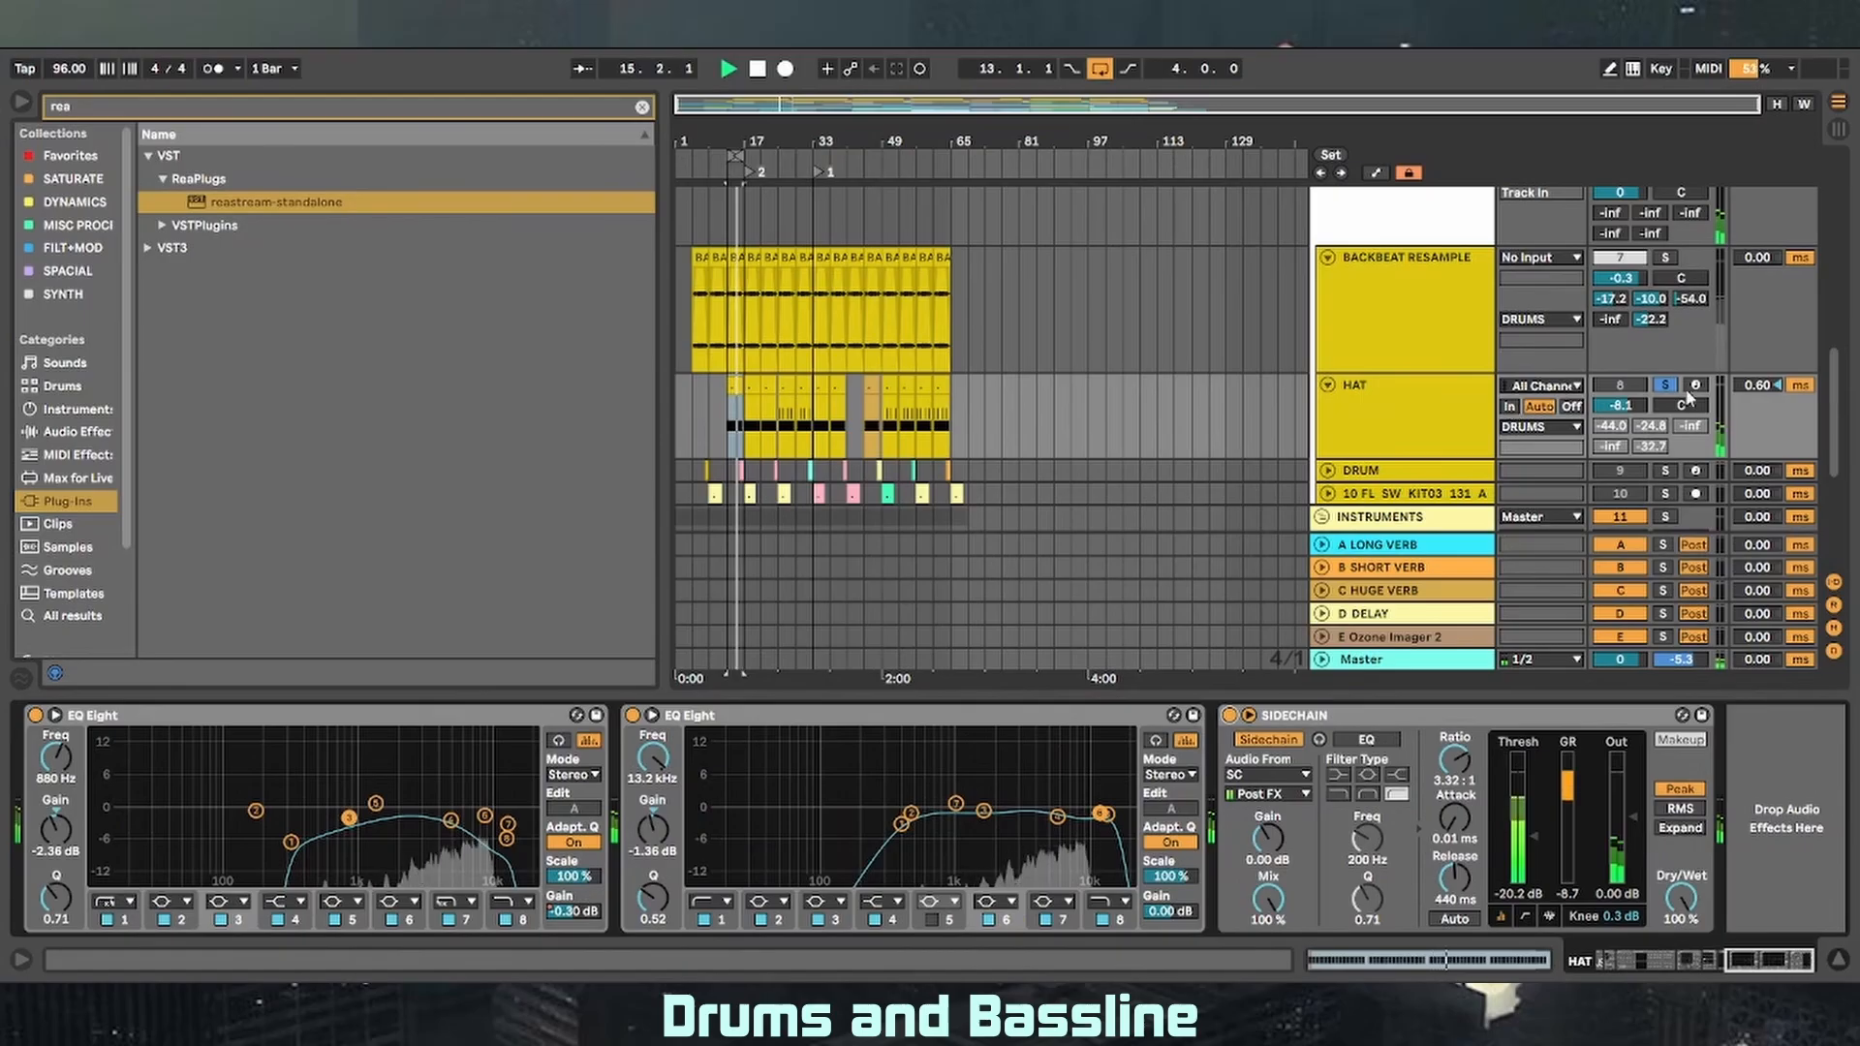
- Enable all sends on the HAT track and unsolo it to hear it in the mix
right_click(1605, 441)
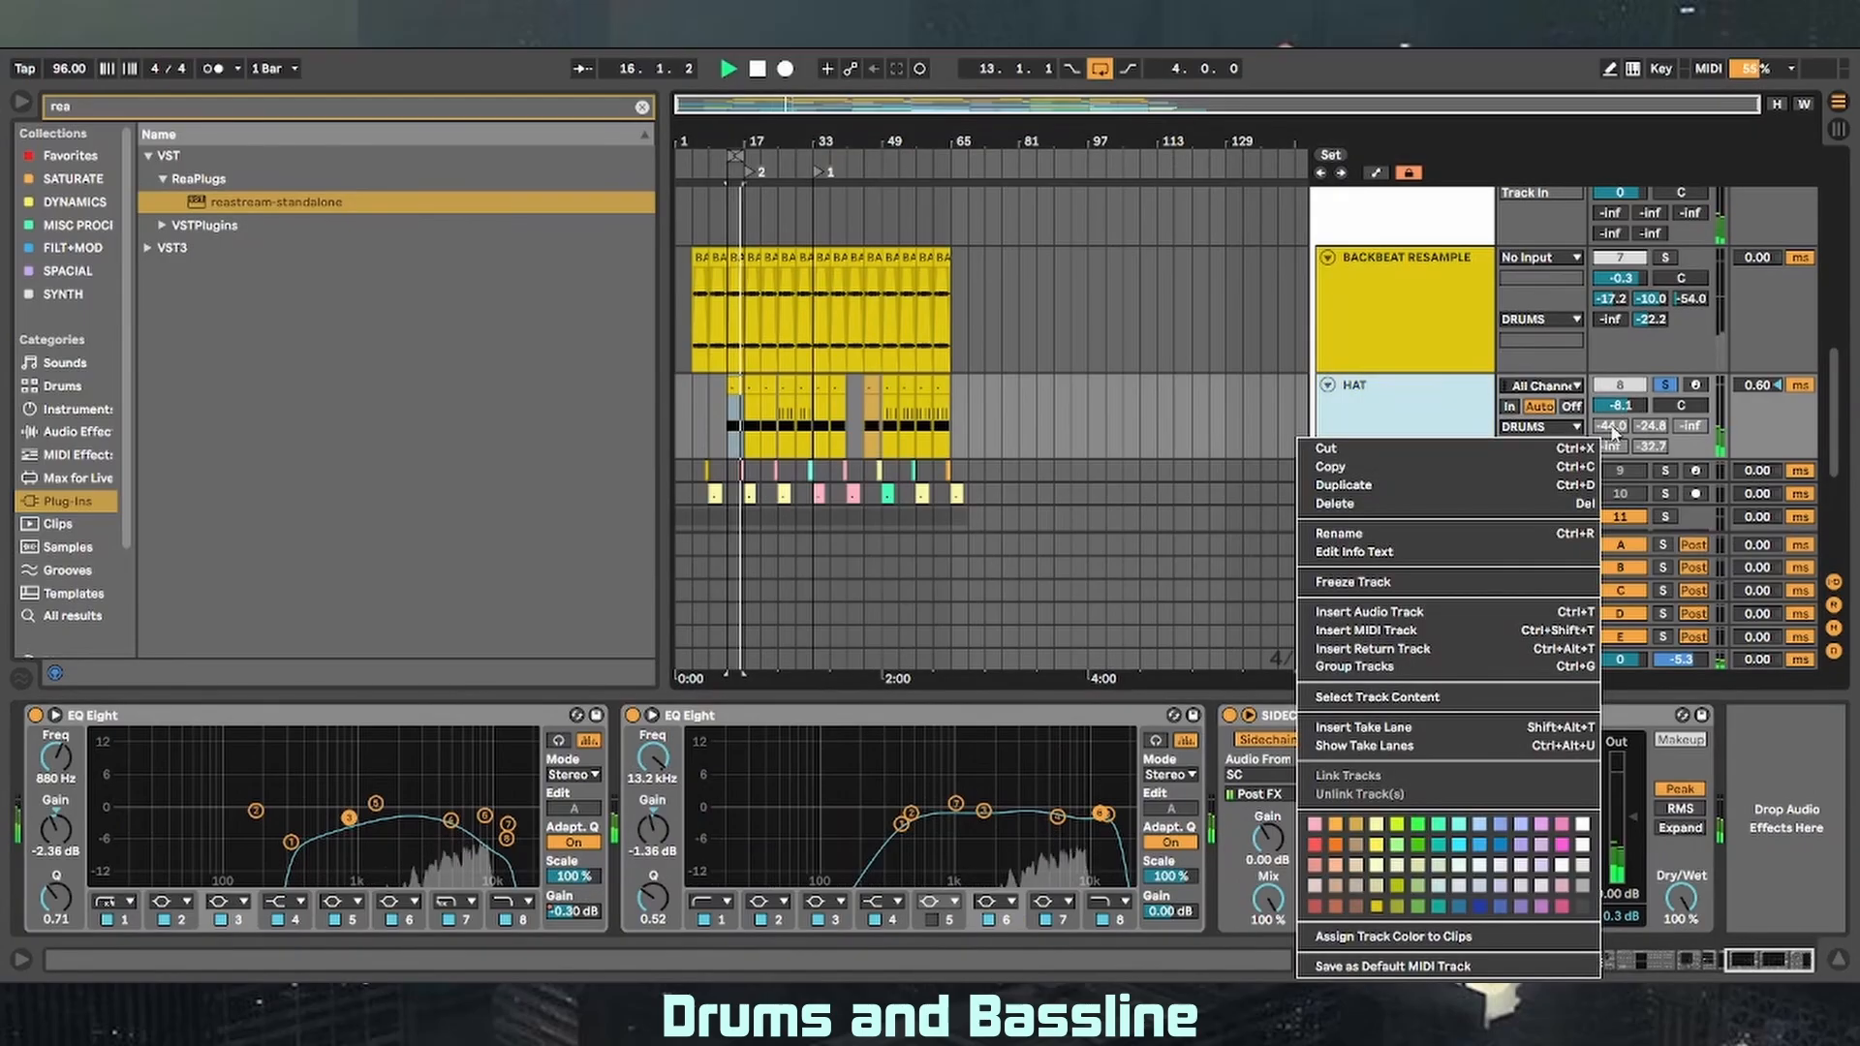
right_click(1613, 427)
click(1637, 455)
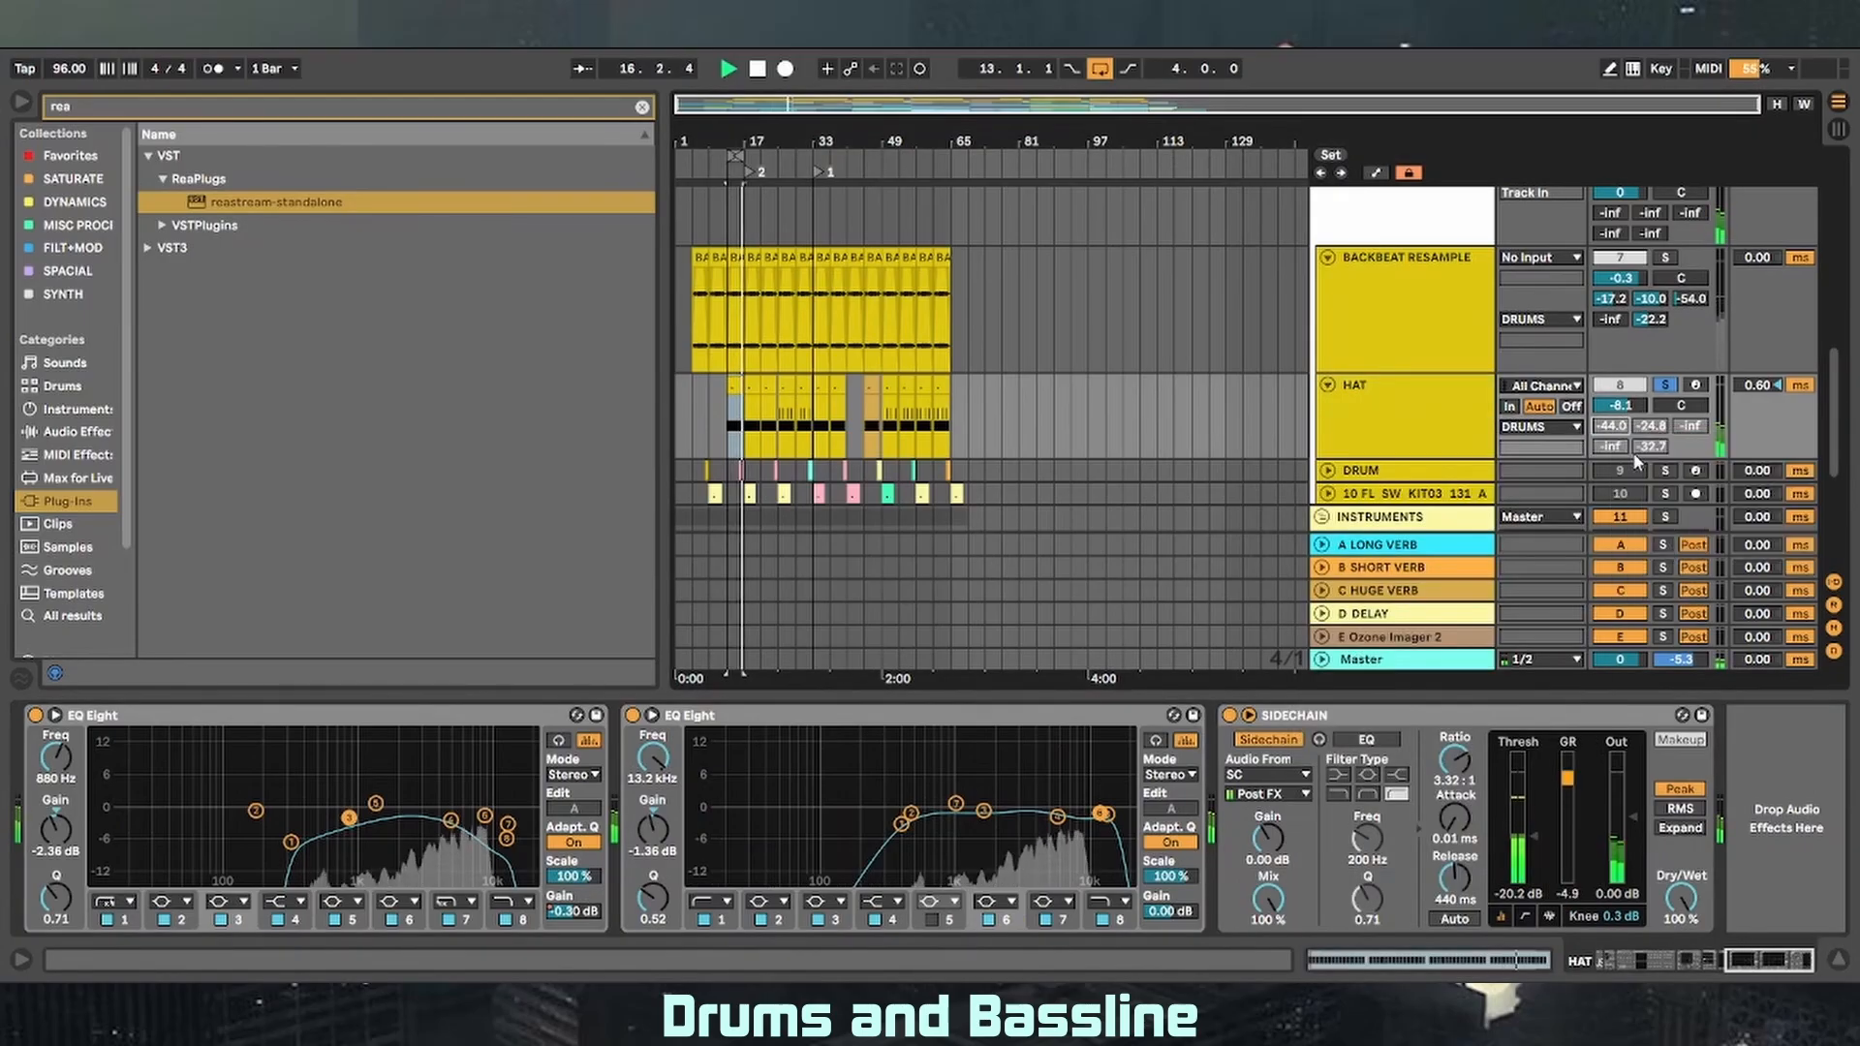
click(1666, 386)
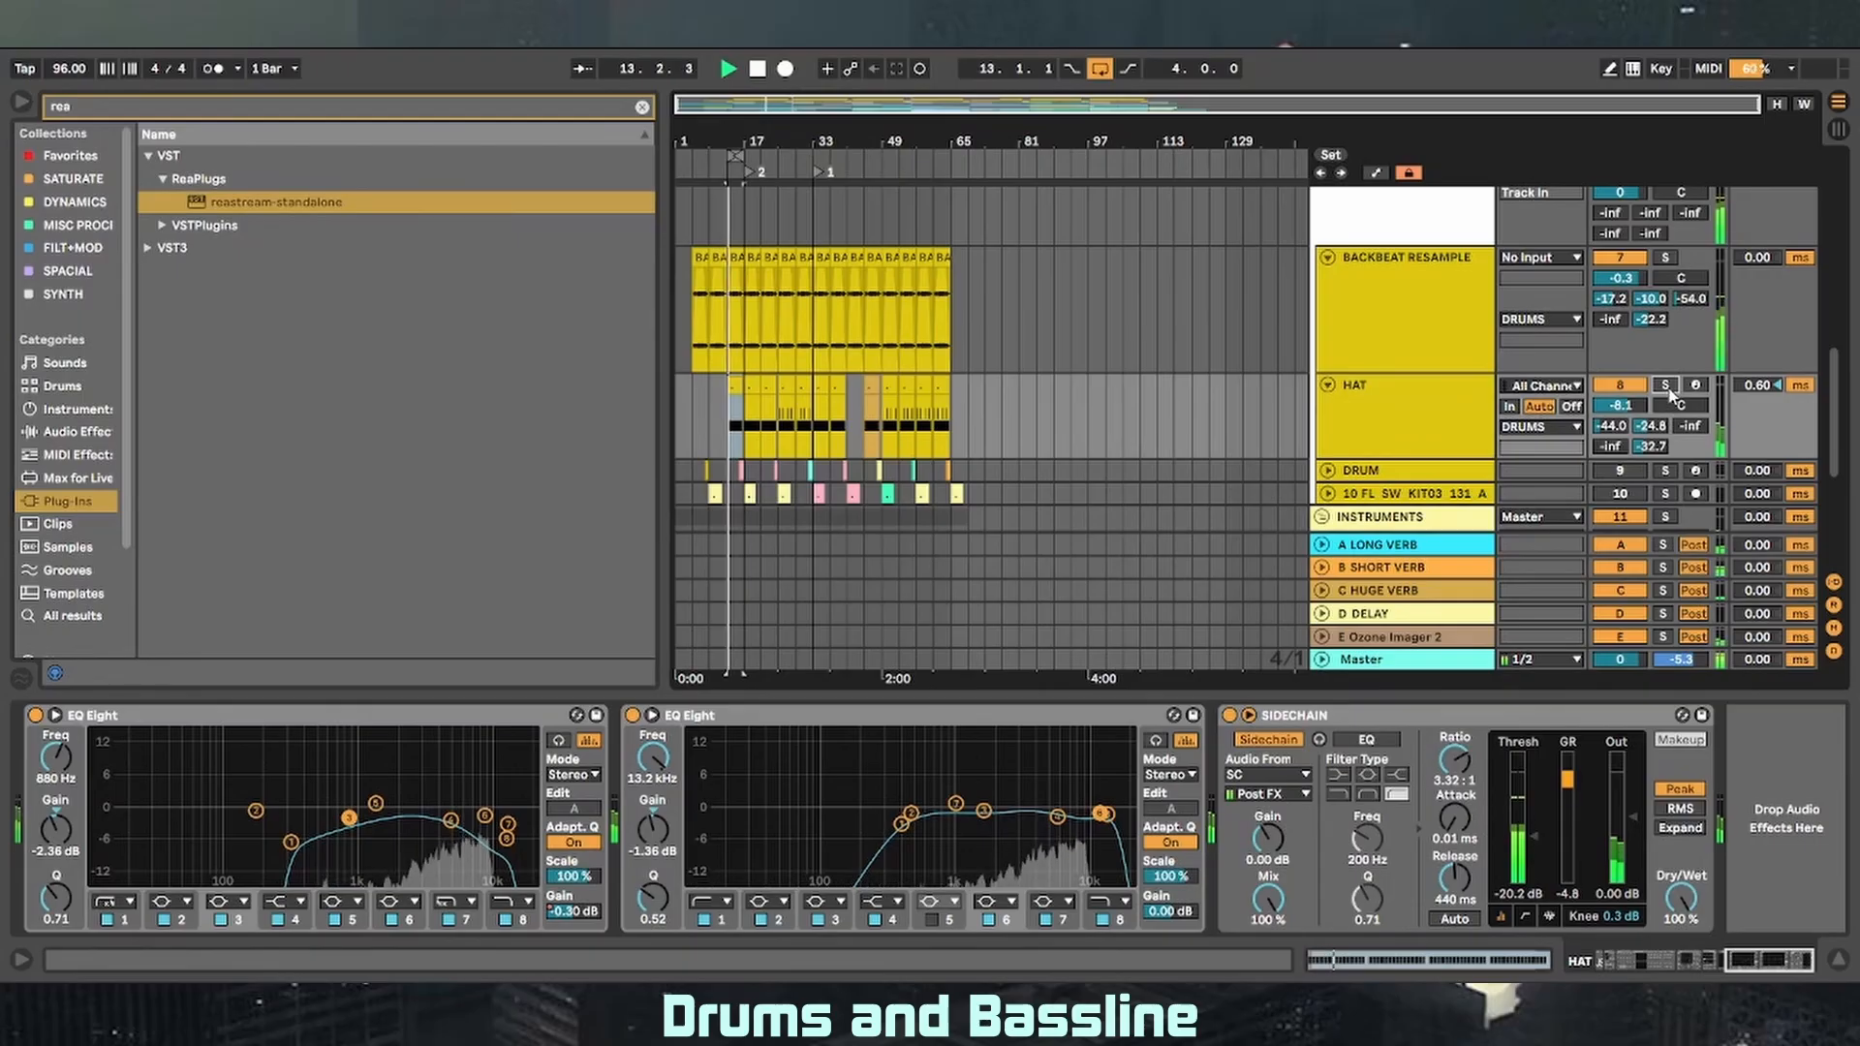
- Unfold the DRUM track and enable its Oxford Envolution, EfektorRV3604 and Gate effects, showing the reverb plug-in's window
scroll(1530, 373, down, 1)
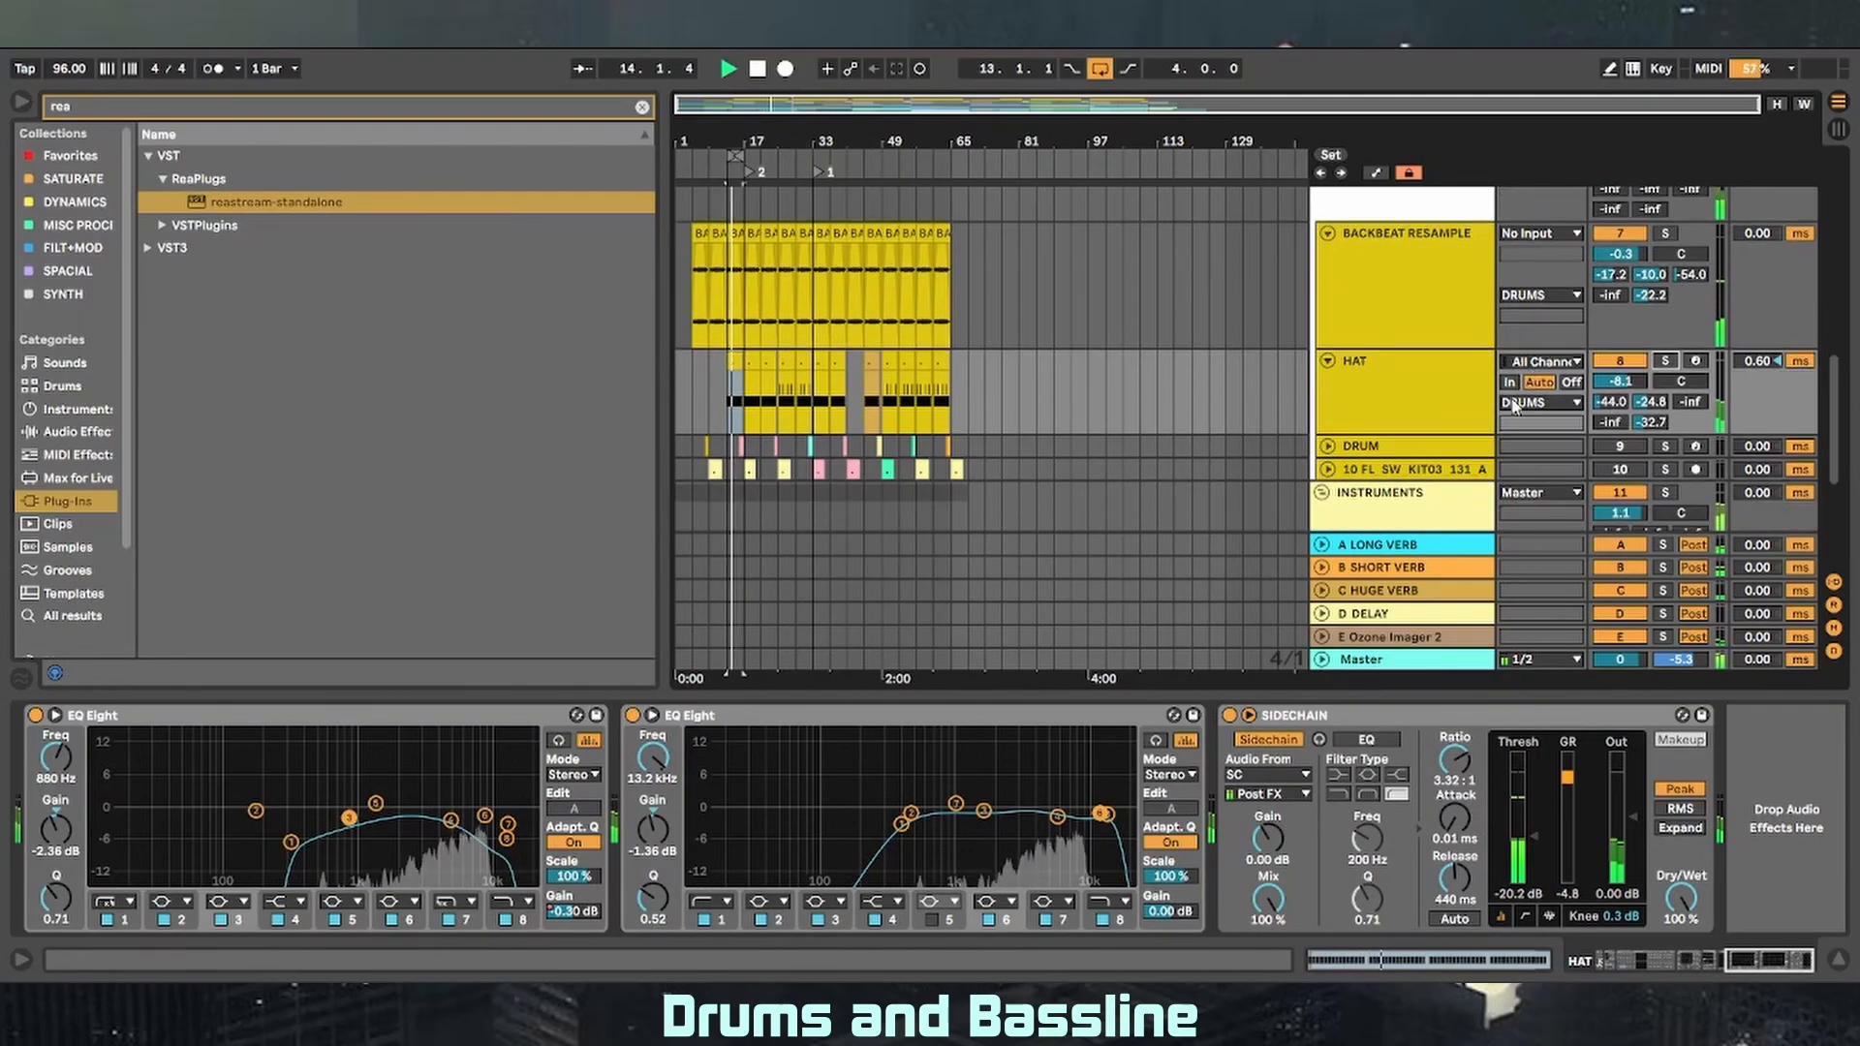
click(1327, 446)
scroll(1332, 457, down, 3)
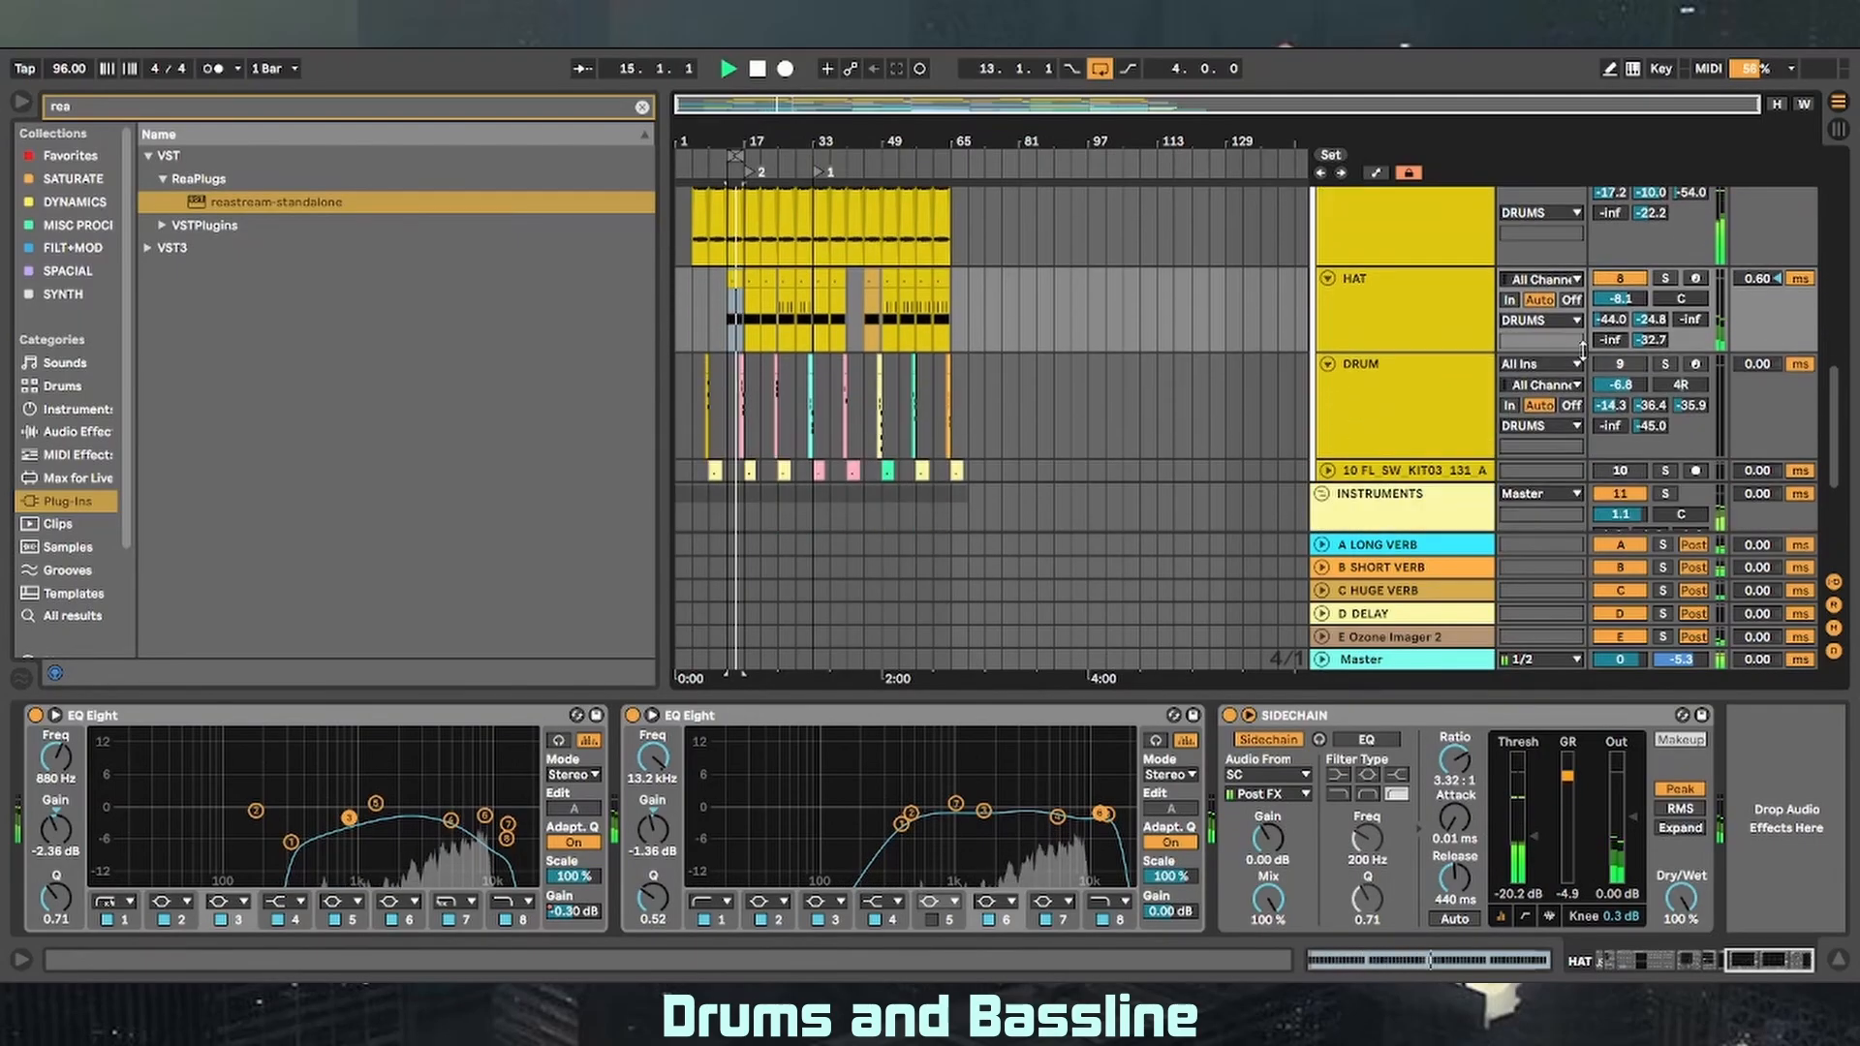
click(1445, 396)
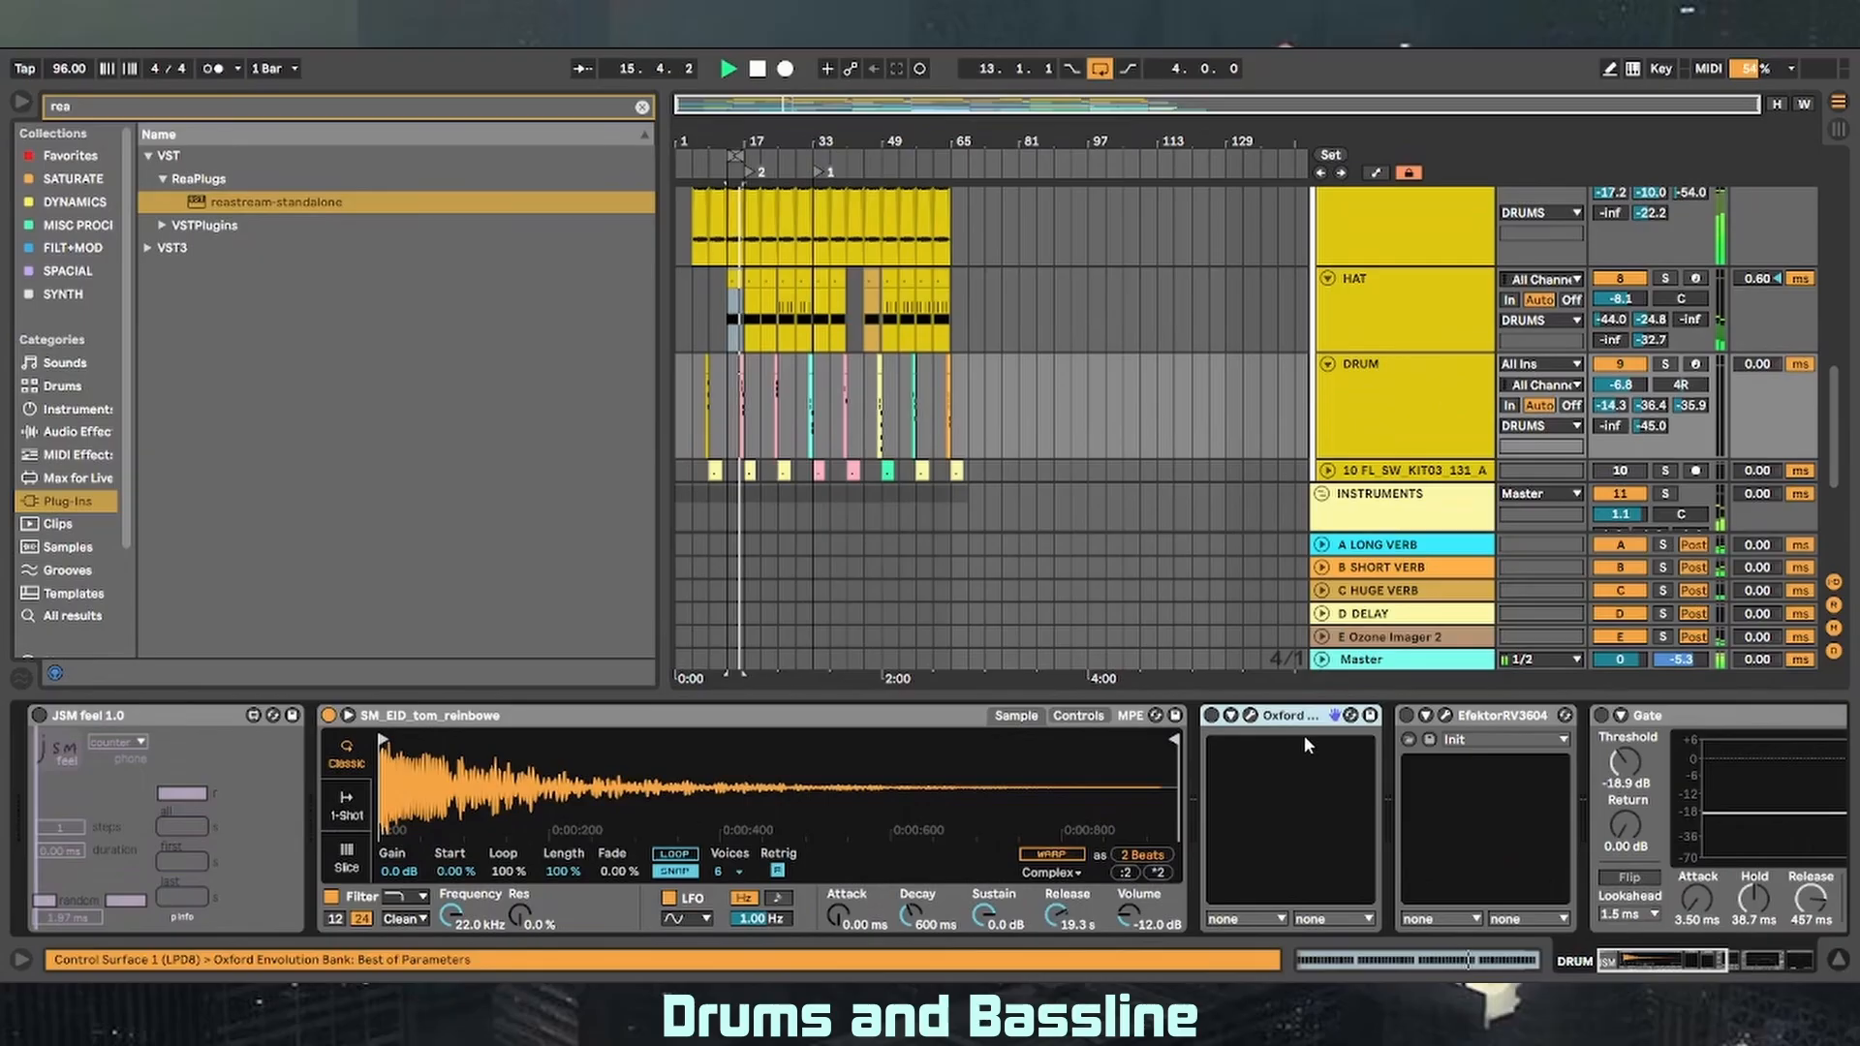
click(1211, 716)
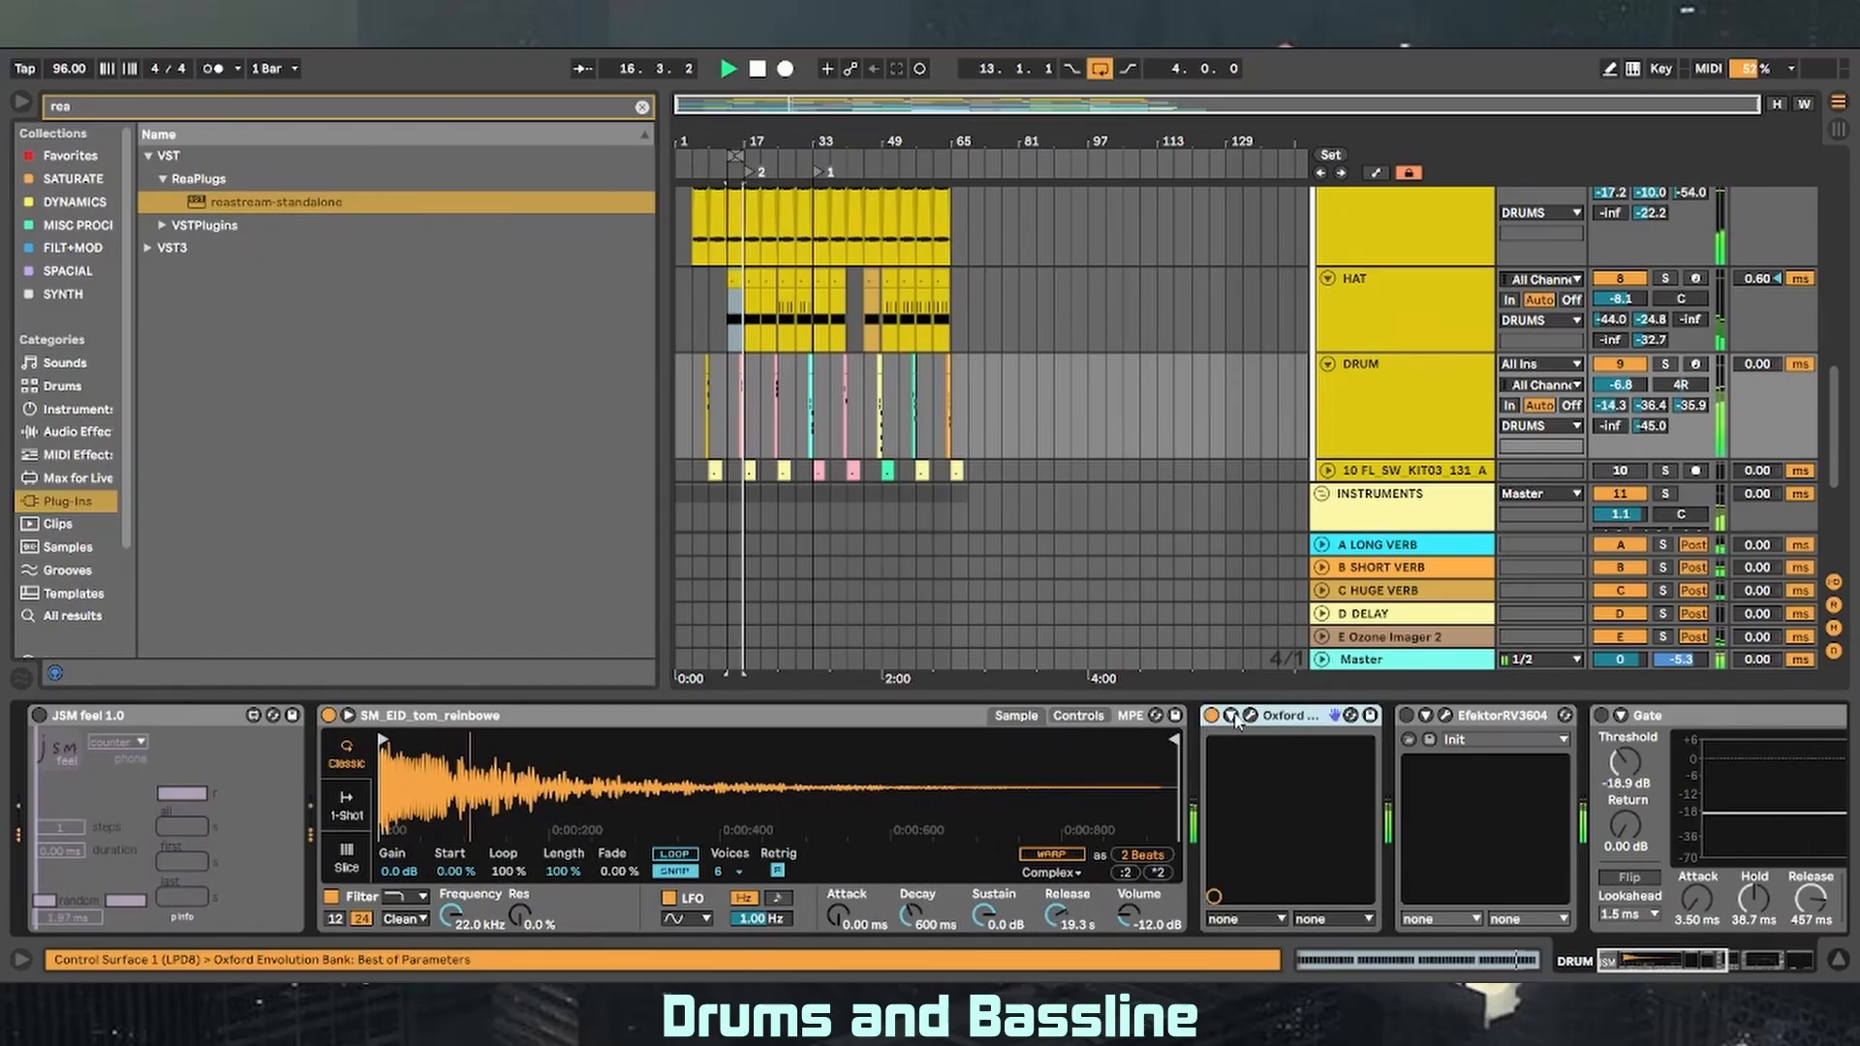
click(1446, 715)
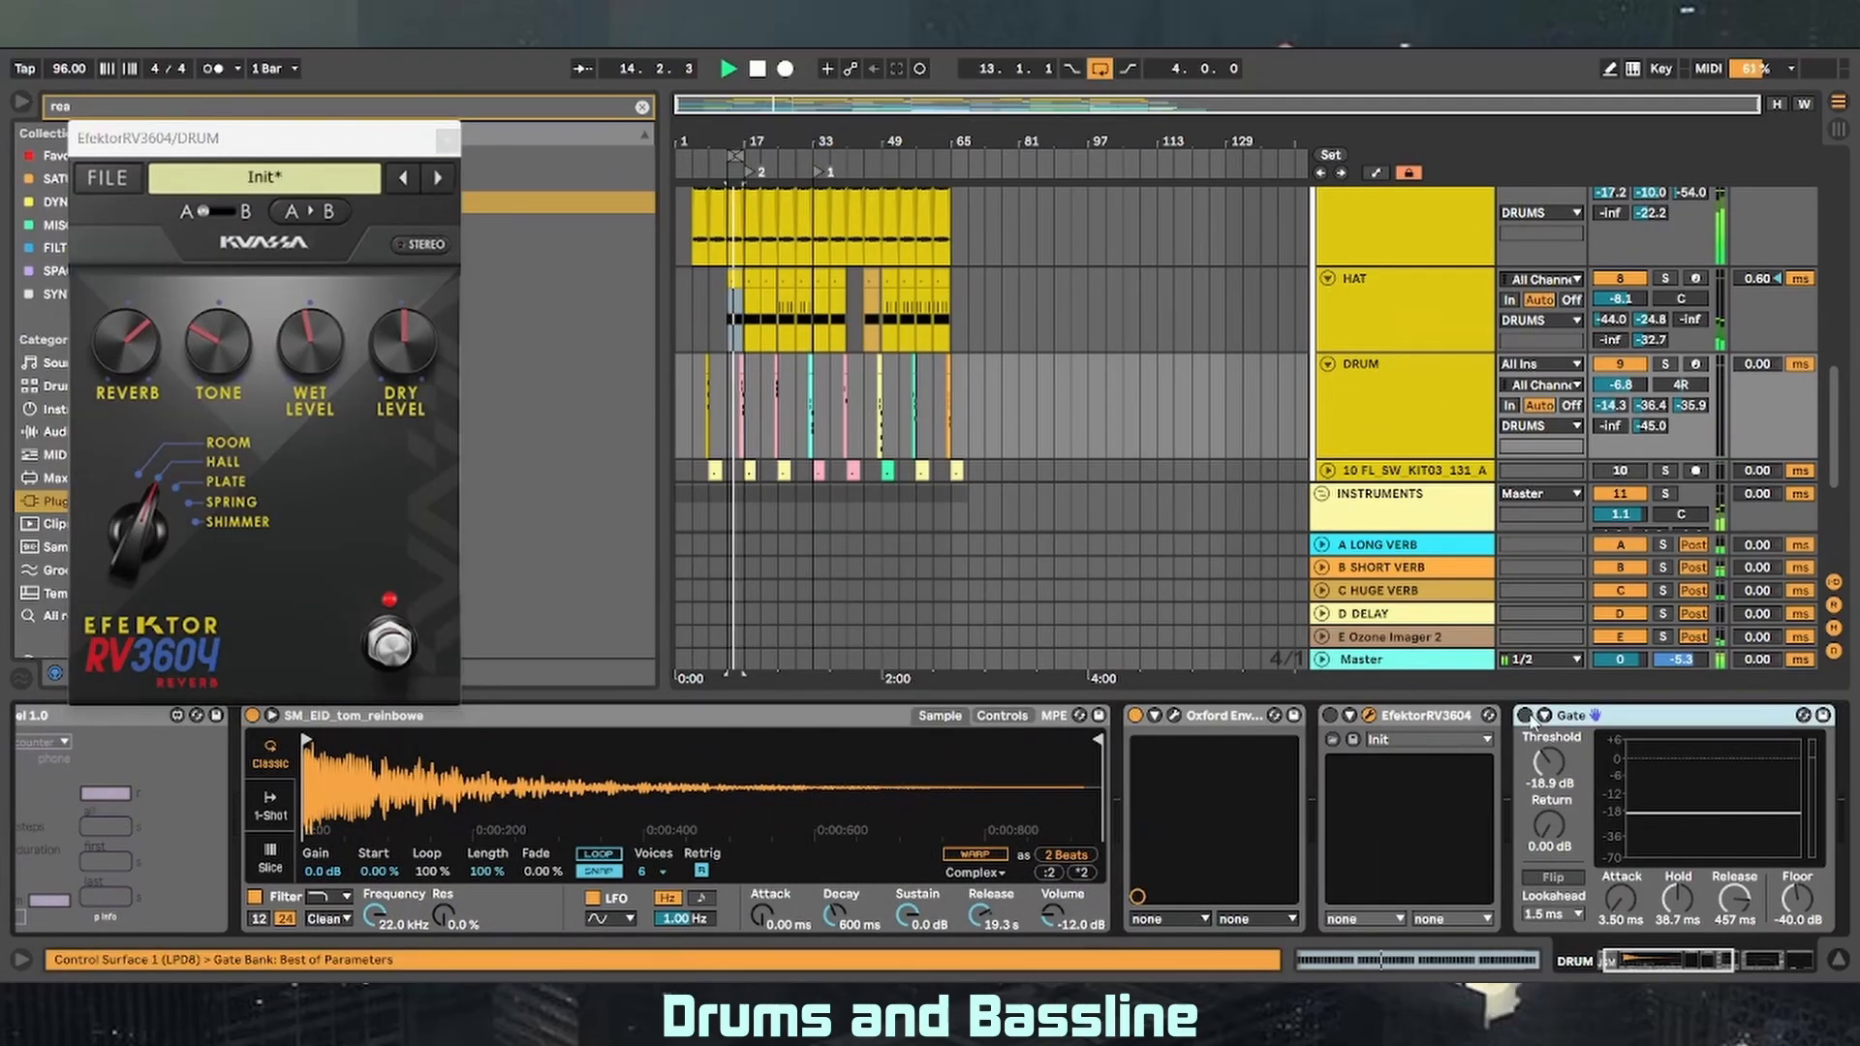
click(1528, 716)
click(755, 715)
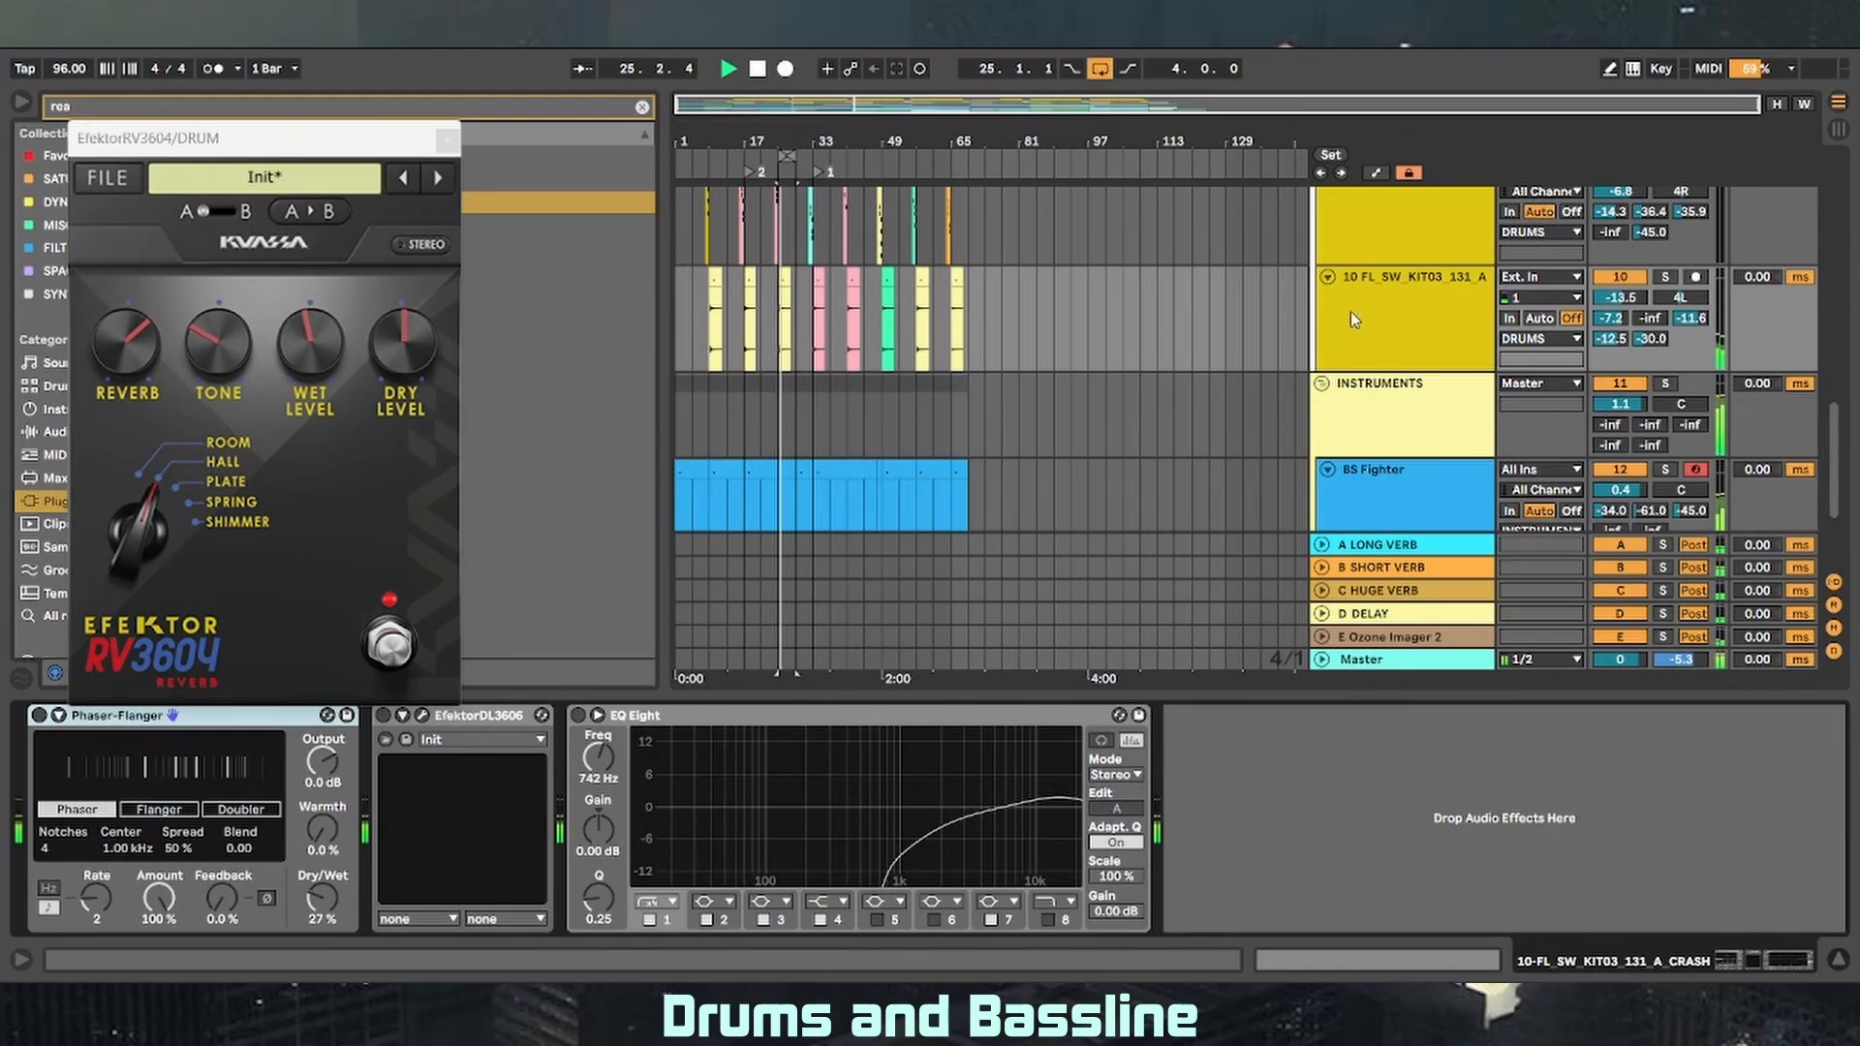
- Enable Phaser-Flanger, EfektorDL3606 and EQ Eight on the FL_SW_KIT03_131_A_CRASH track, showing the delay plug-in's window
click(43, 835)
click(39, 714)
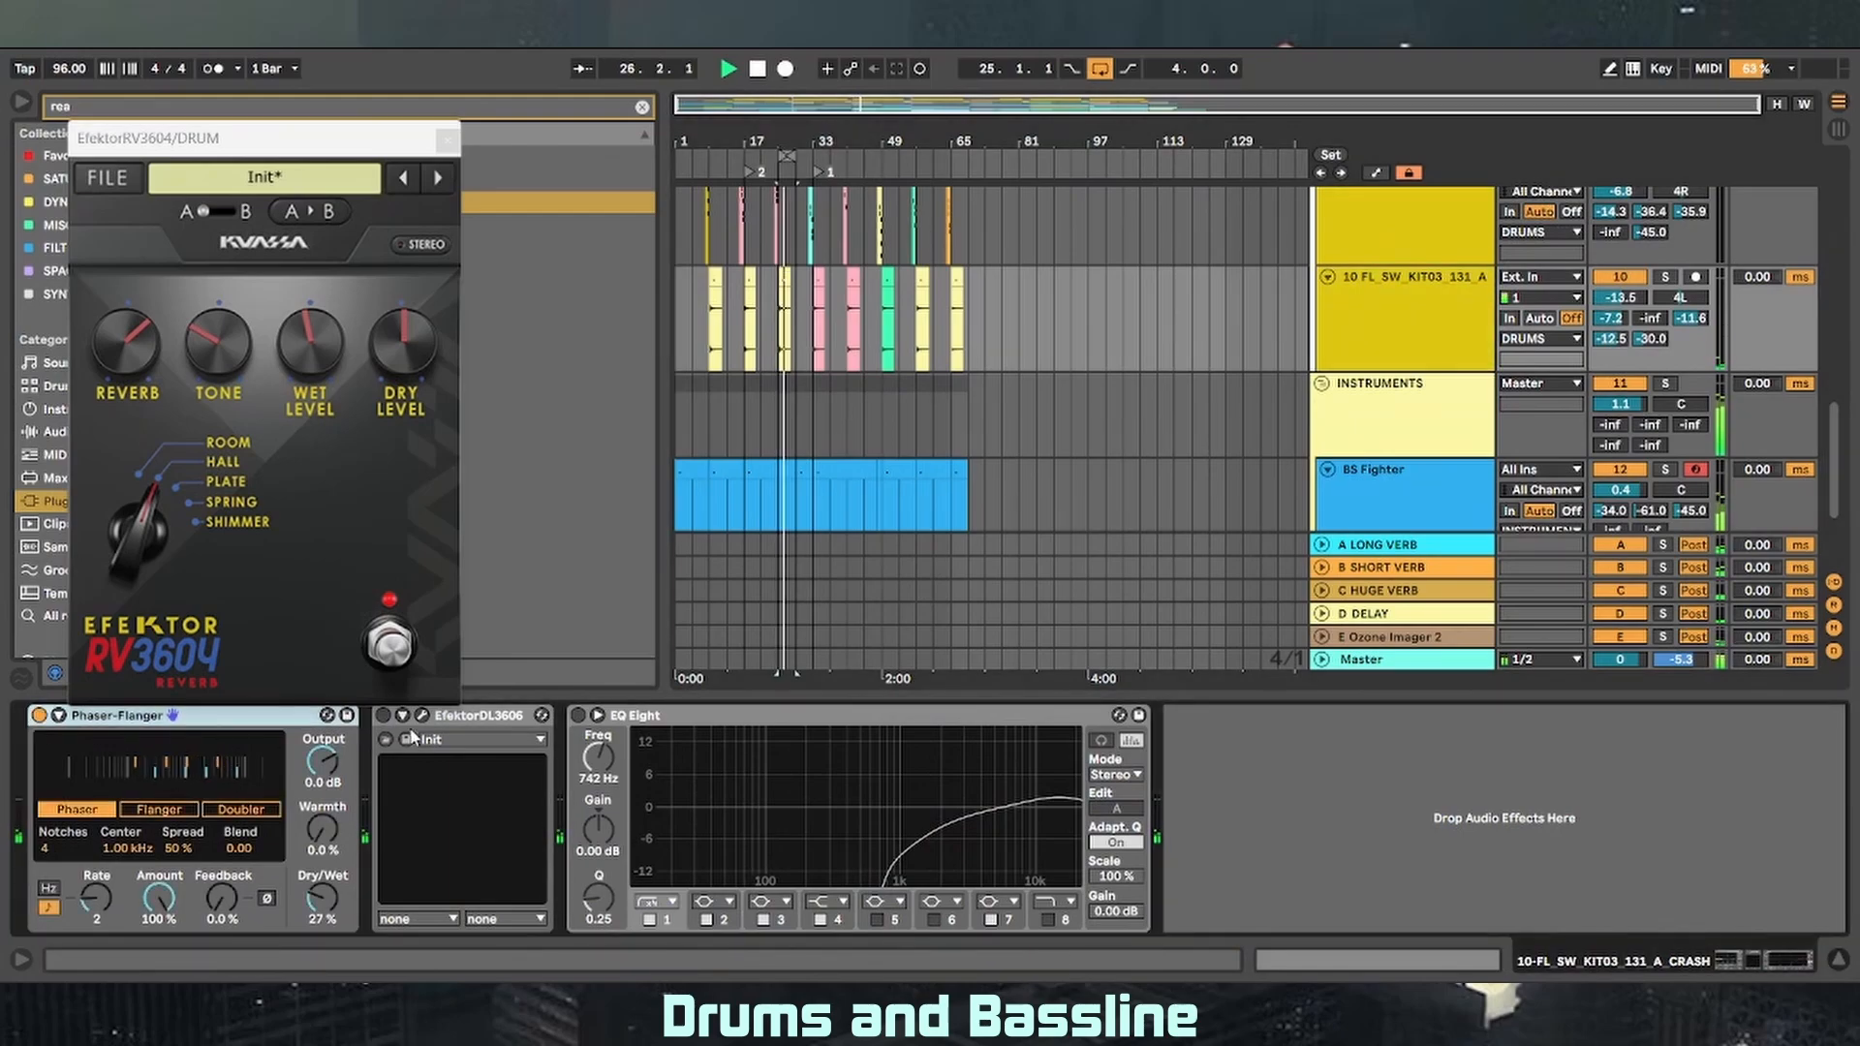
click(383, 714)
click(421, 715)
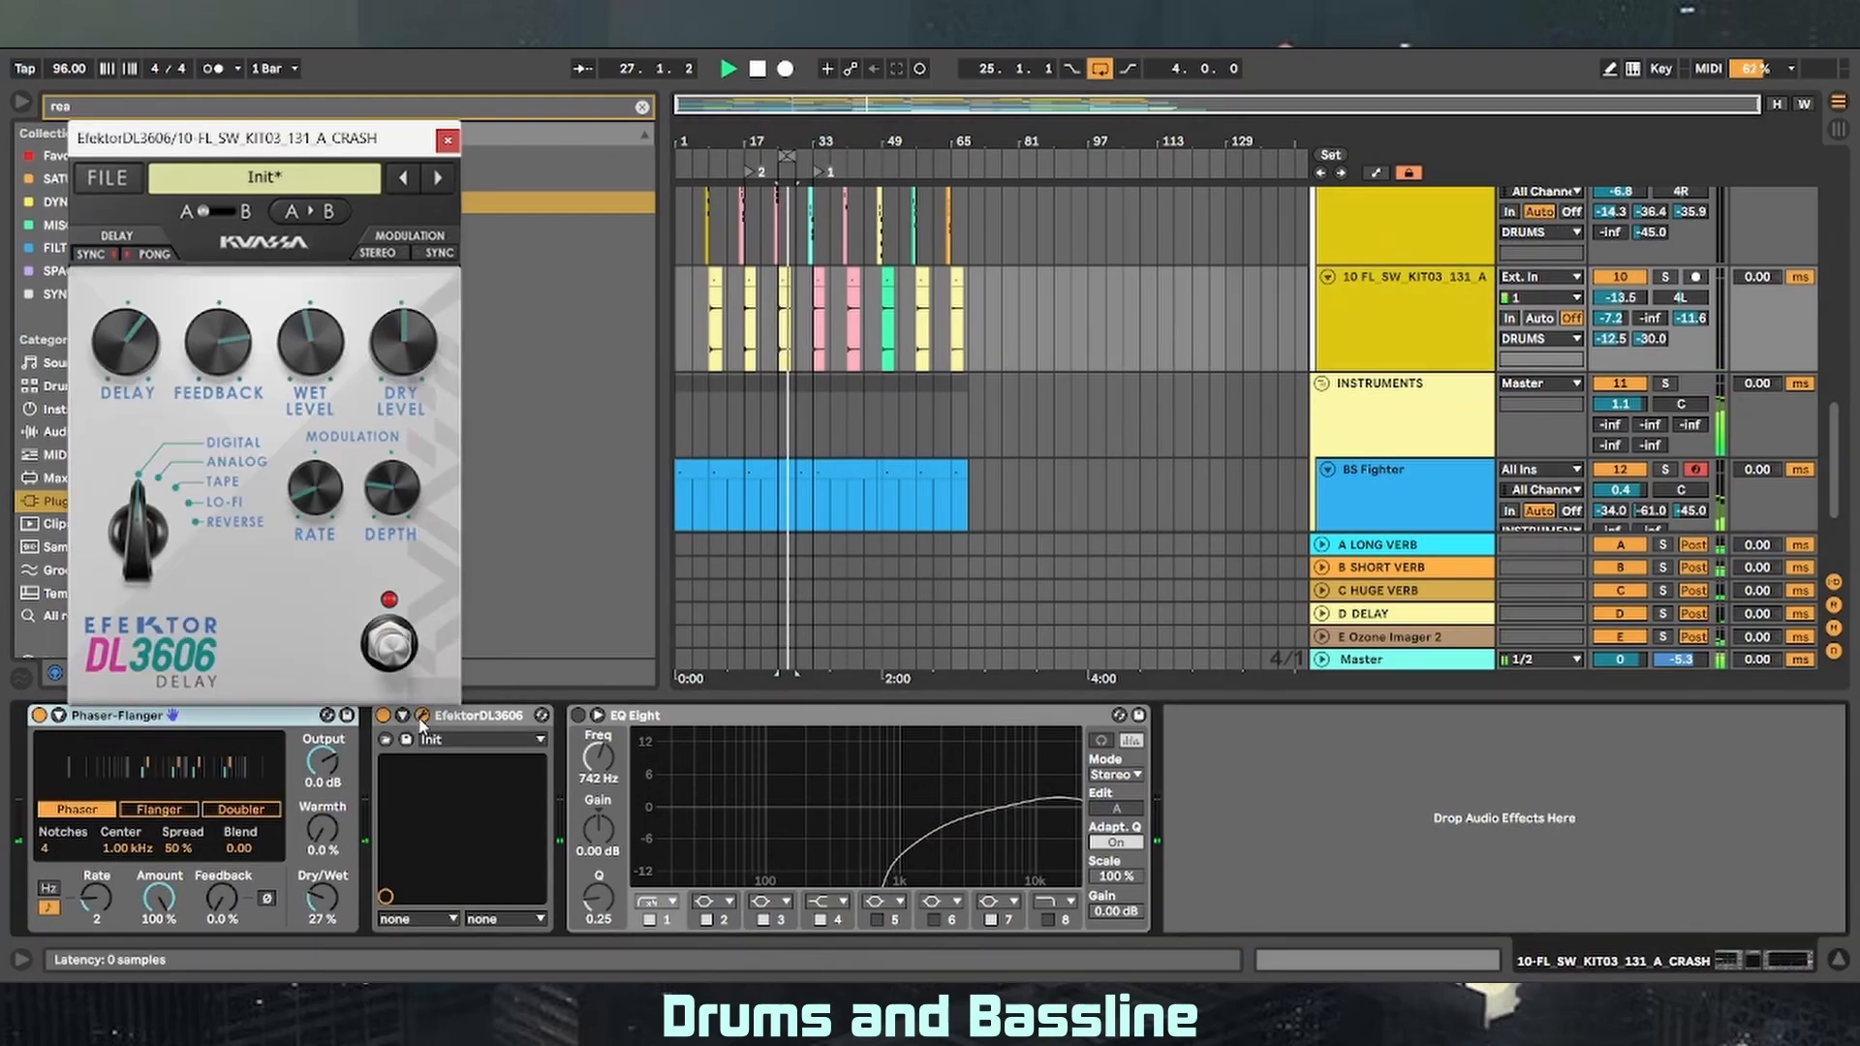
click(580, 716)
click(579, 715)
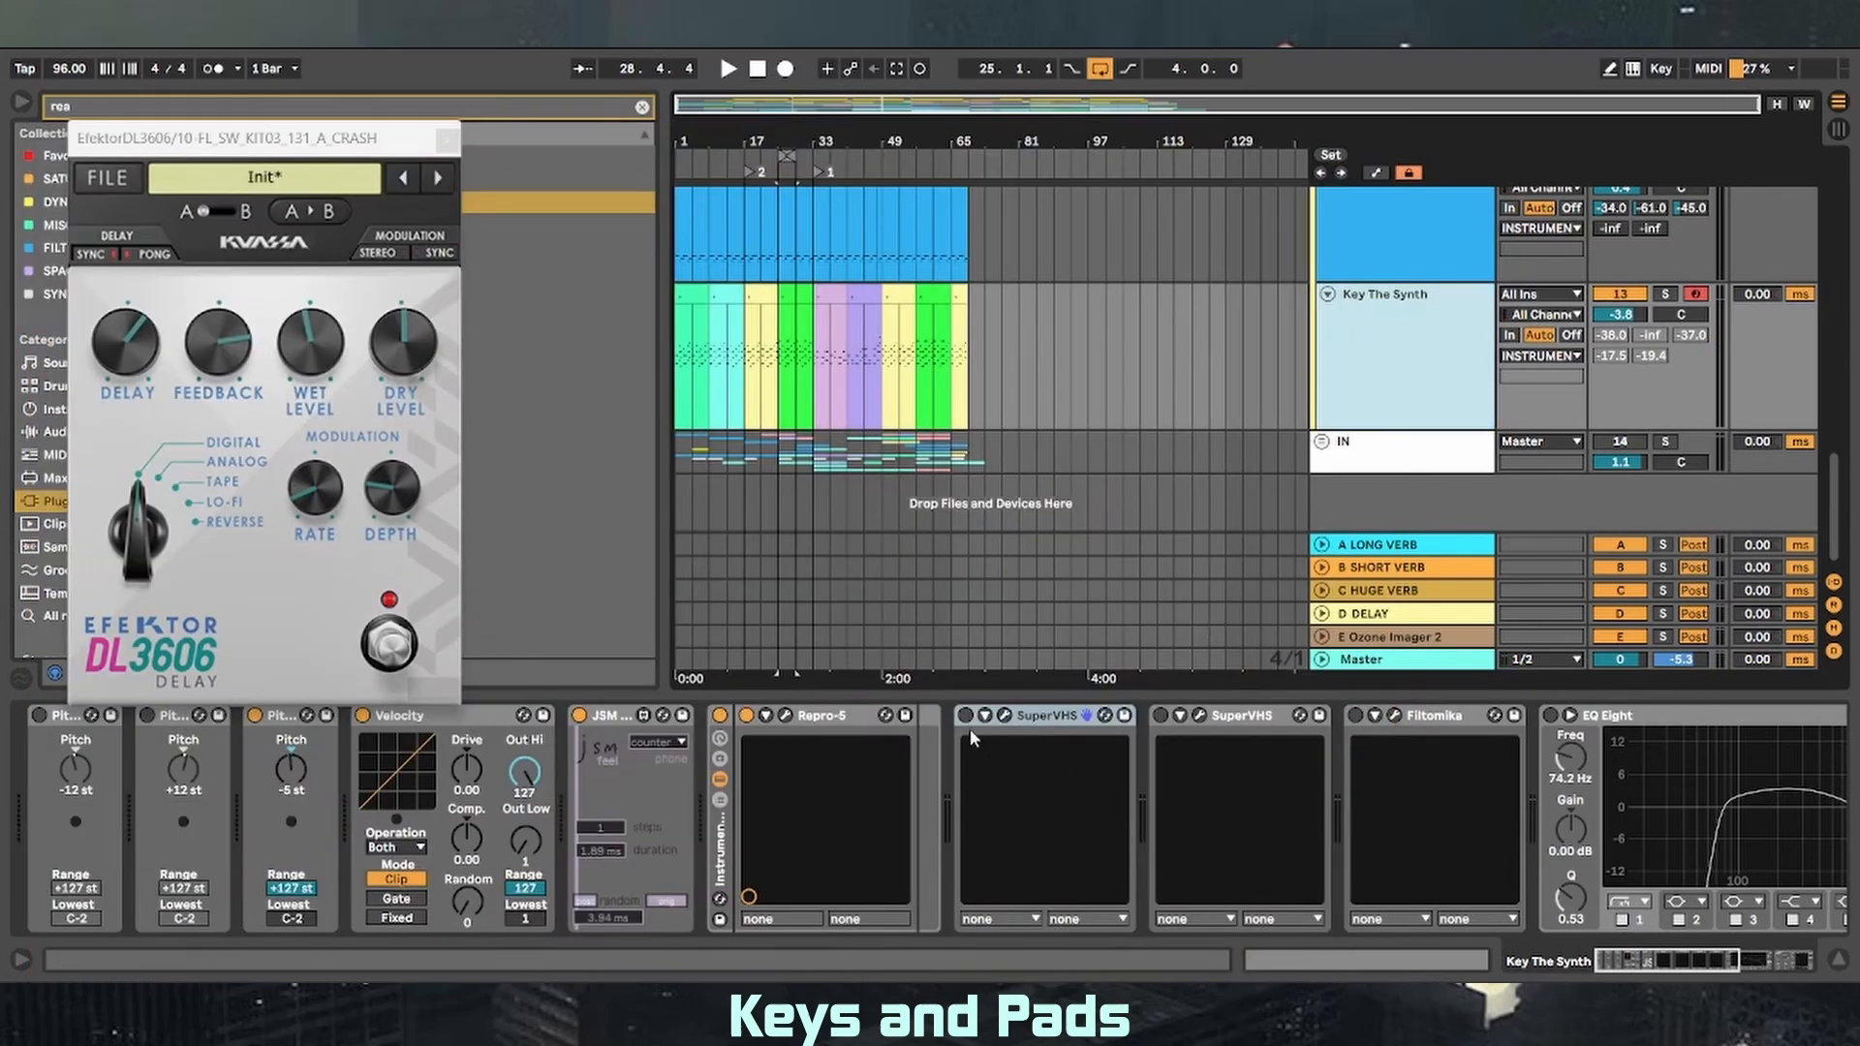
- Enable the SuperVHS and Filtomika effects on the Key The Synth track and view their plug-in windows
click(965, 715)
click(1003, 717)
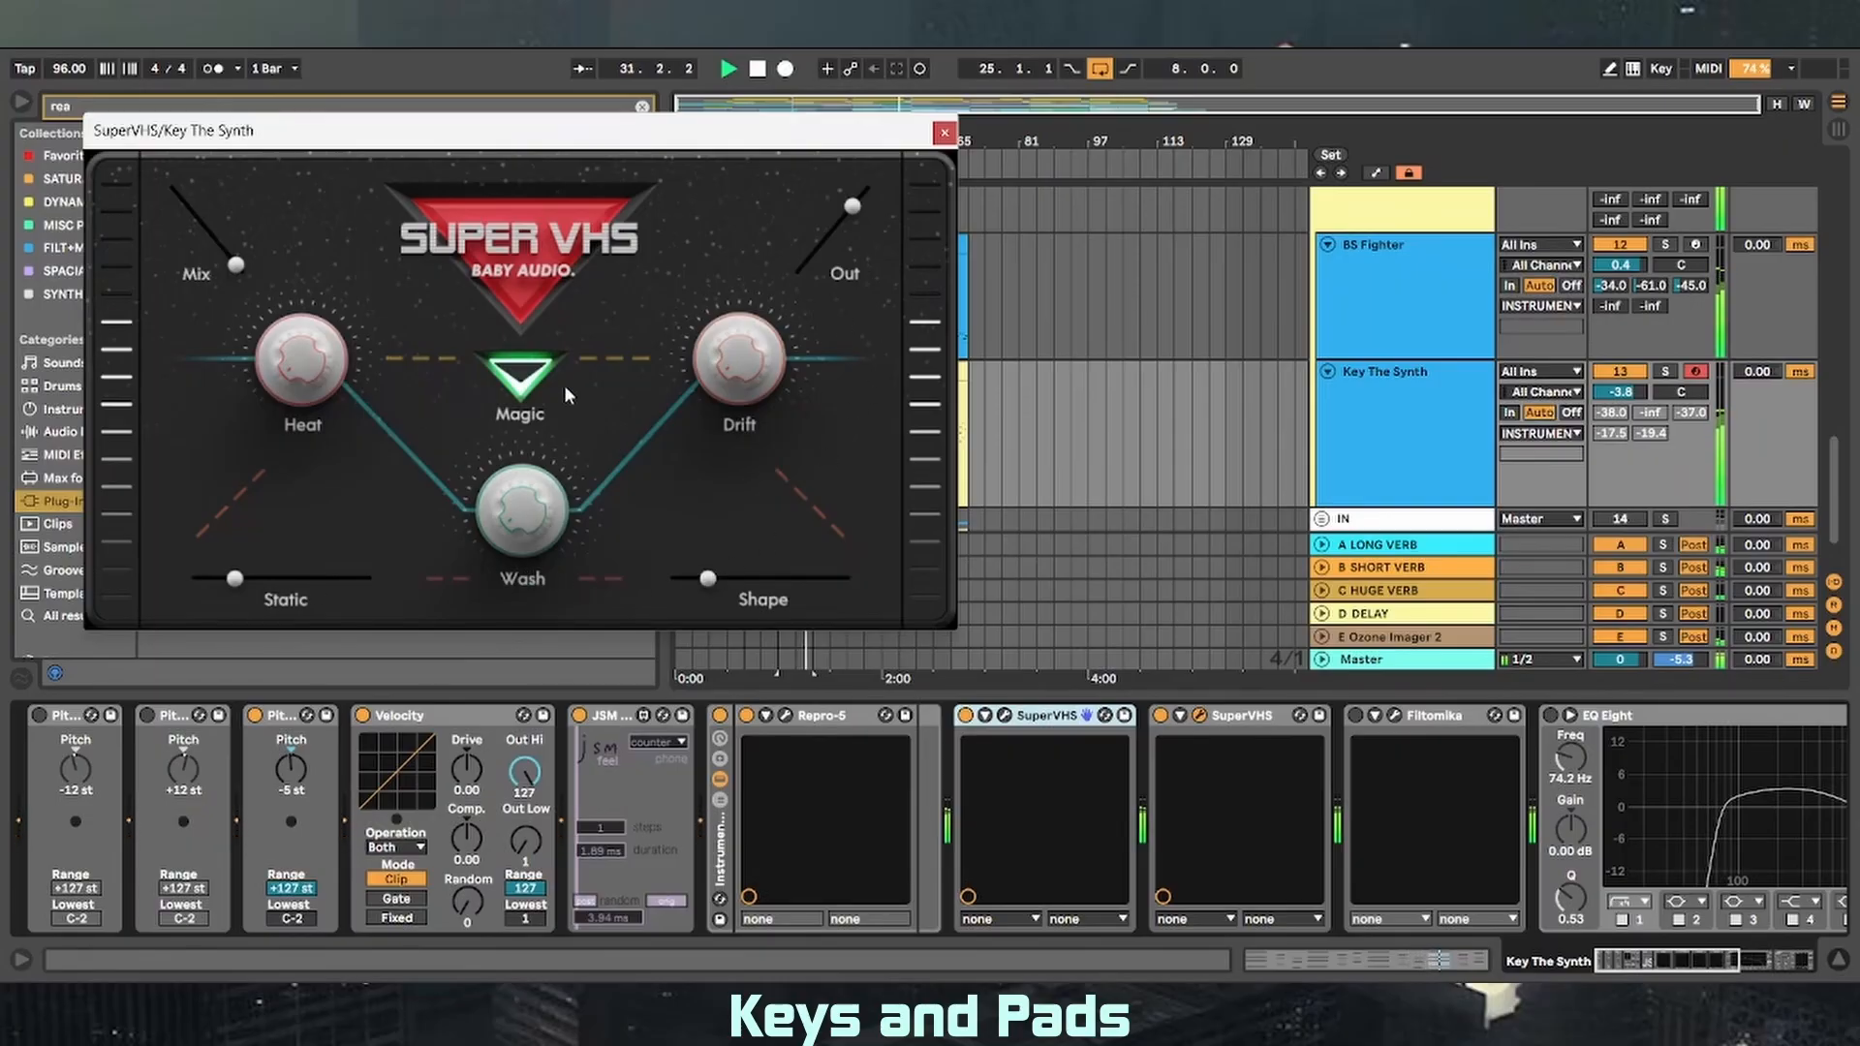
click(945, 132)
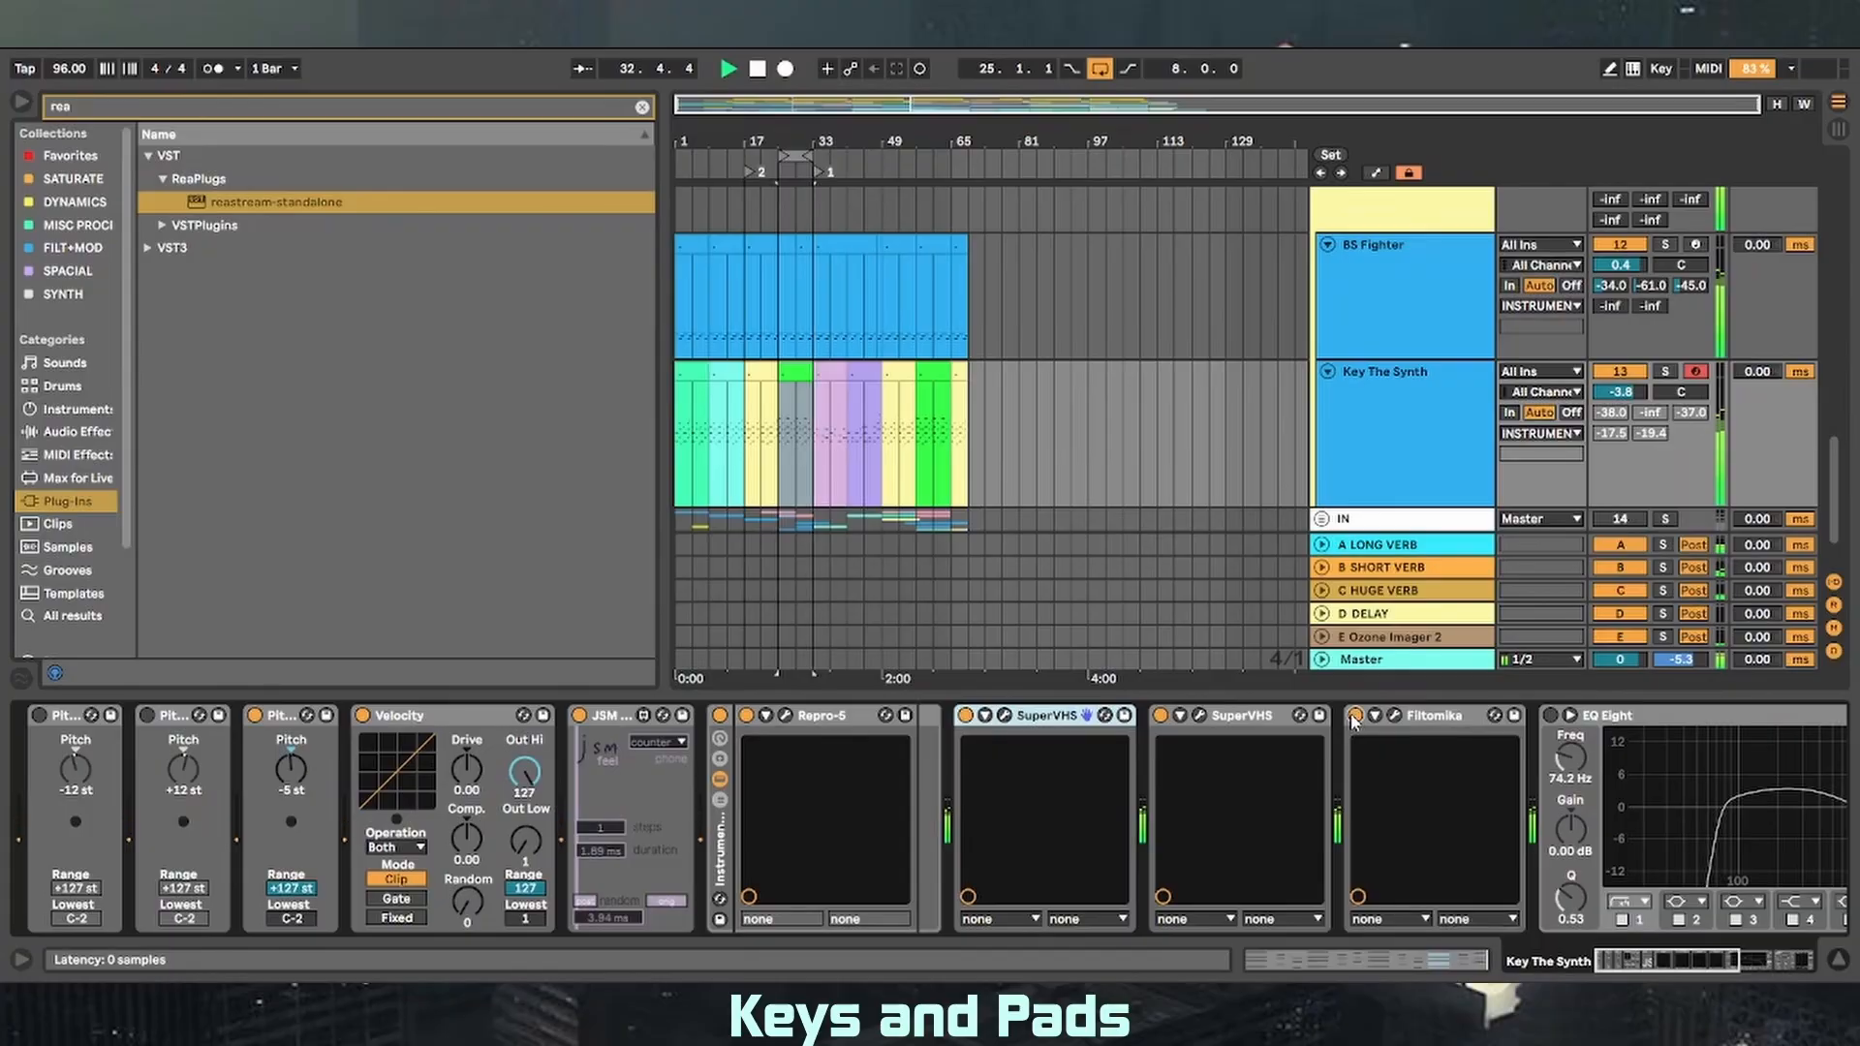
click(1394, 715)
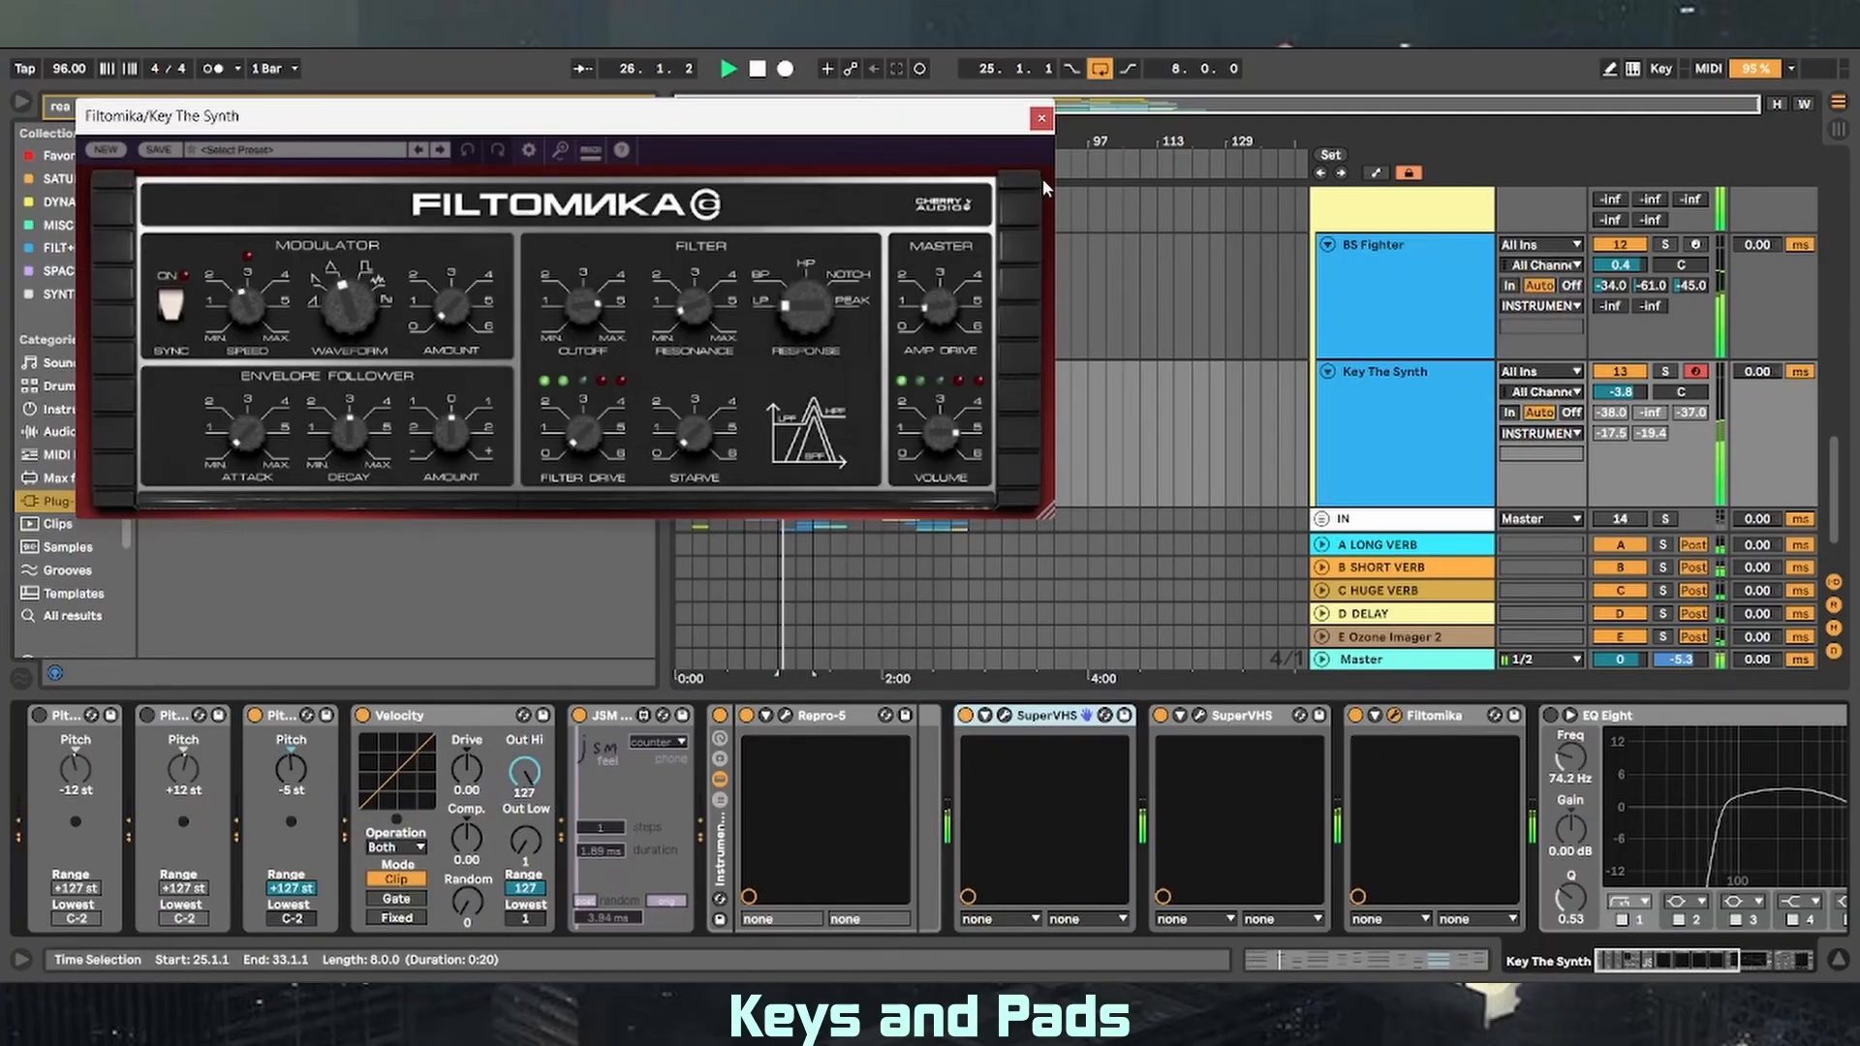
- Close the Filtomika window, enable all sends on the Key The Synth track, and stop playback after listening
click(1041, 118)
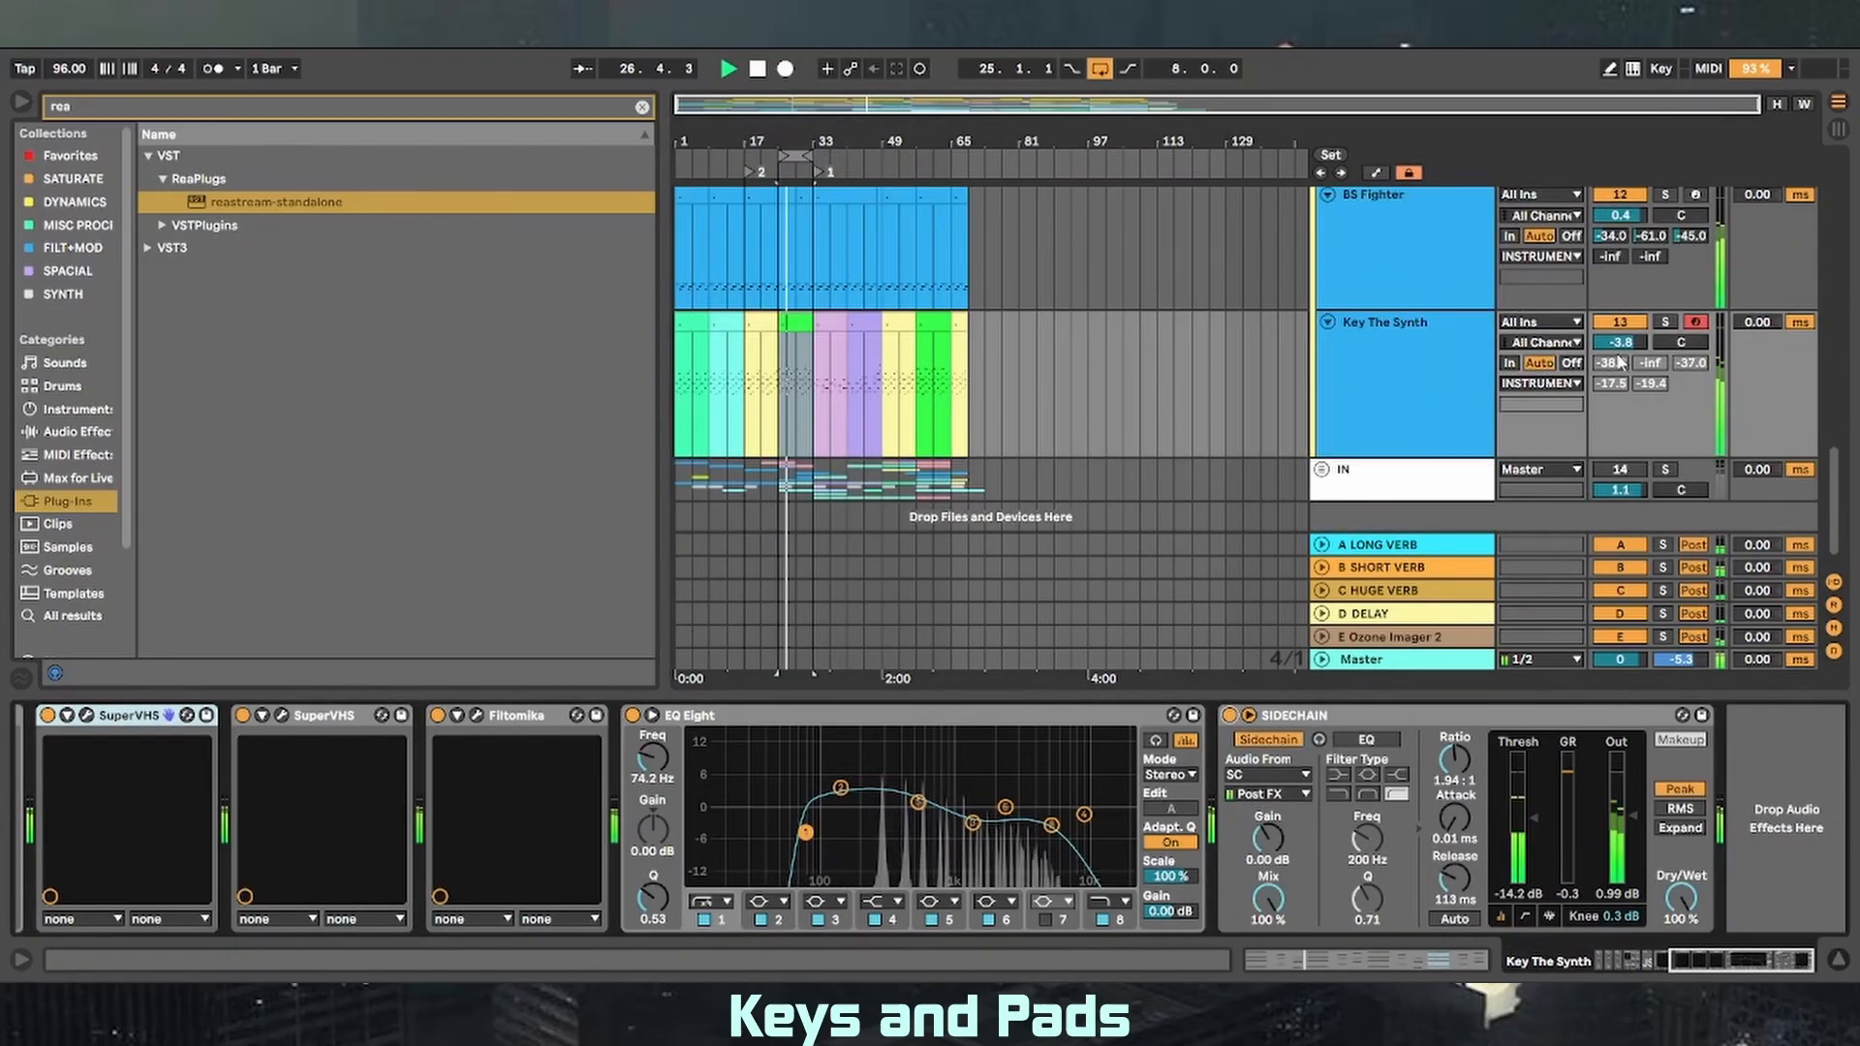
right_click(1626, 375)
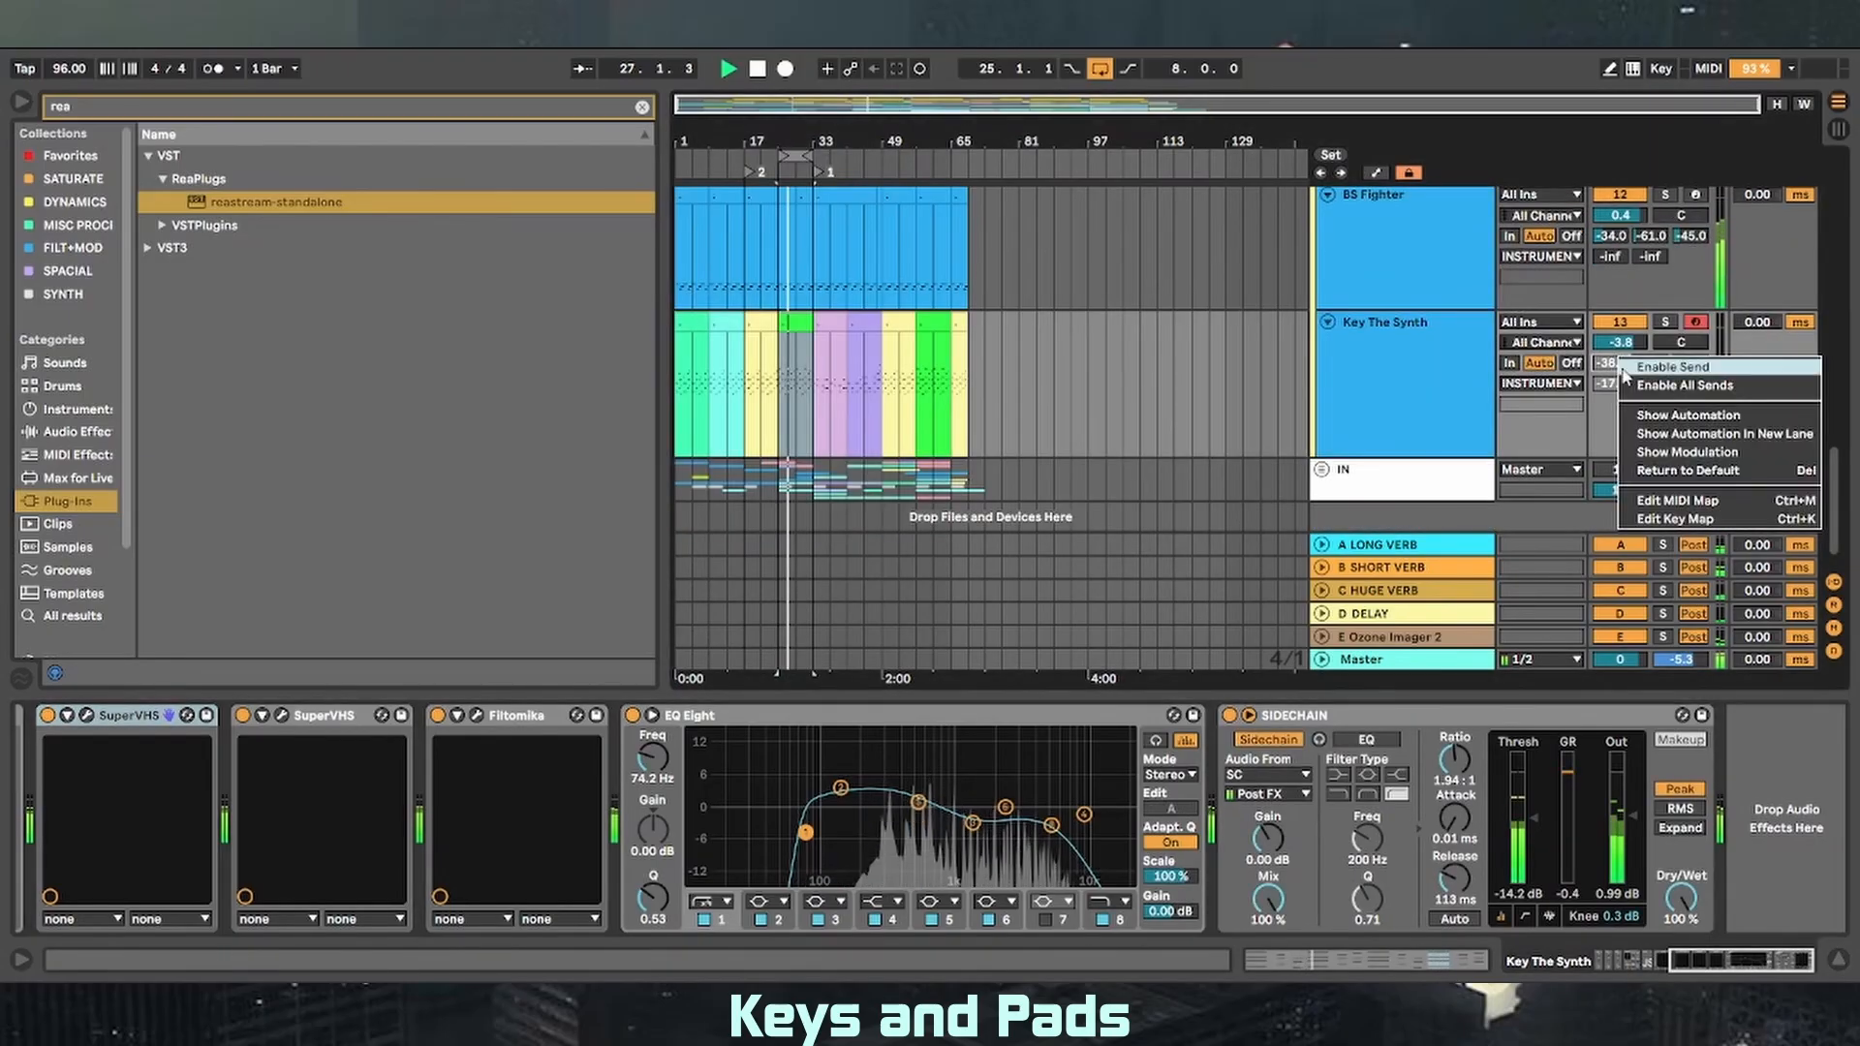
click(1630, 384)
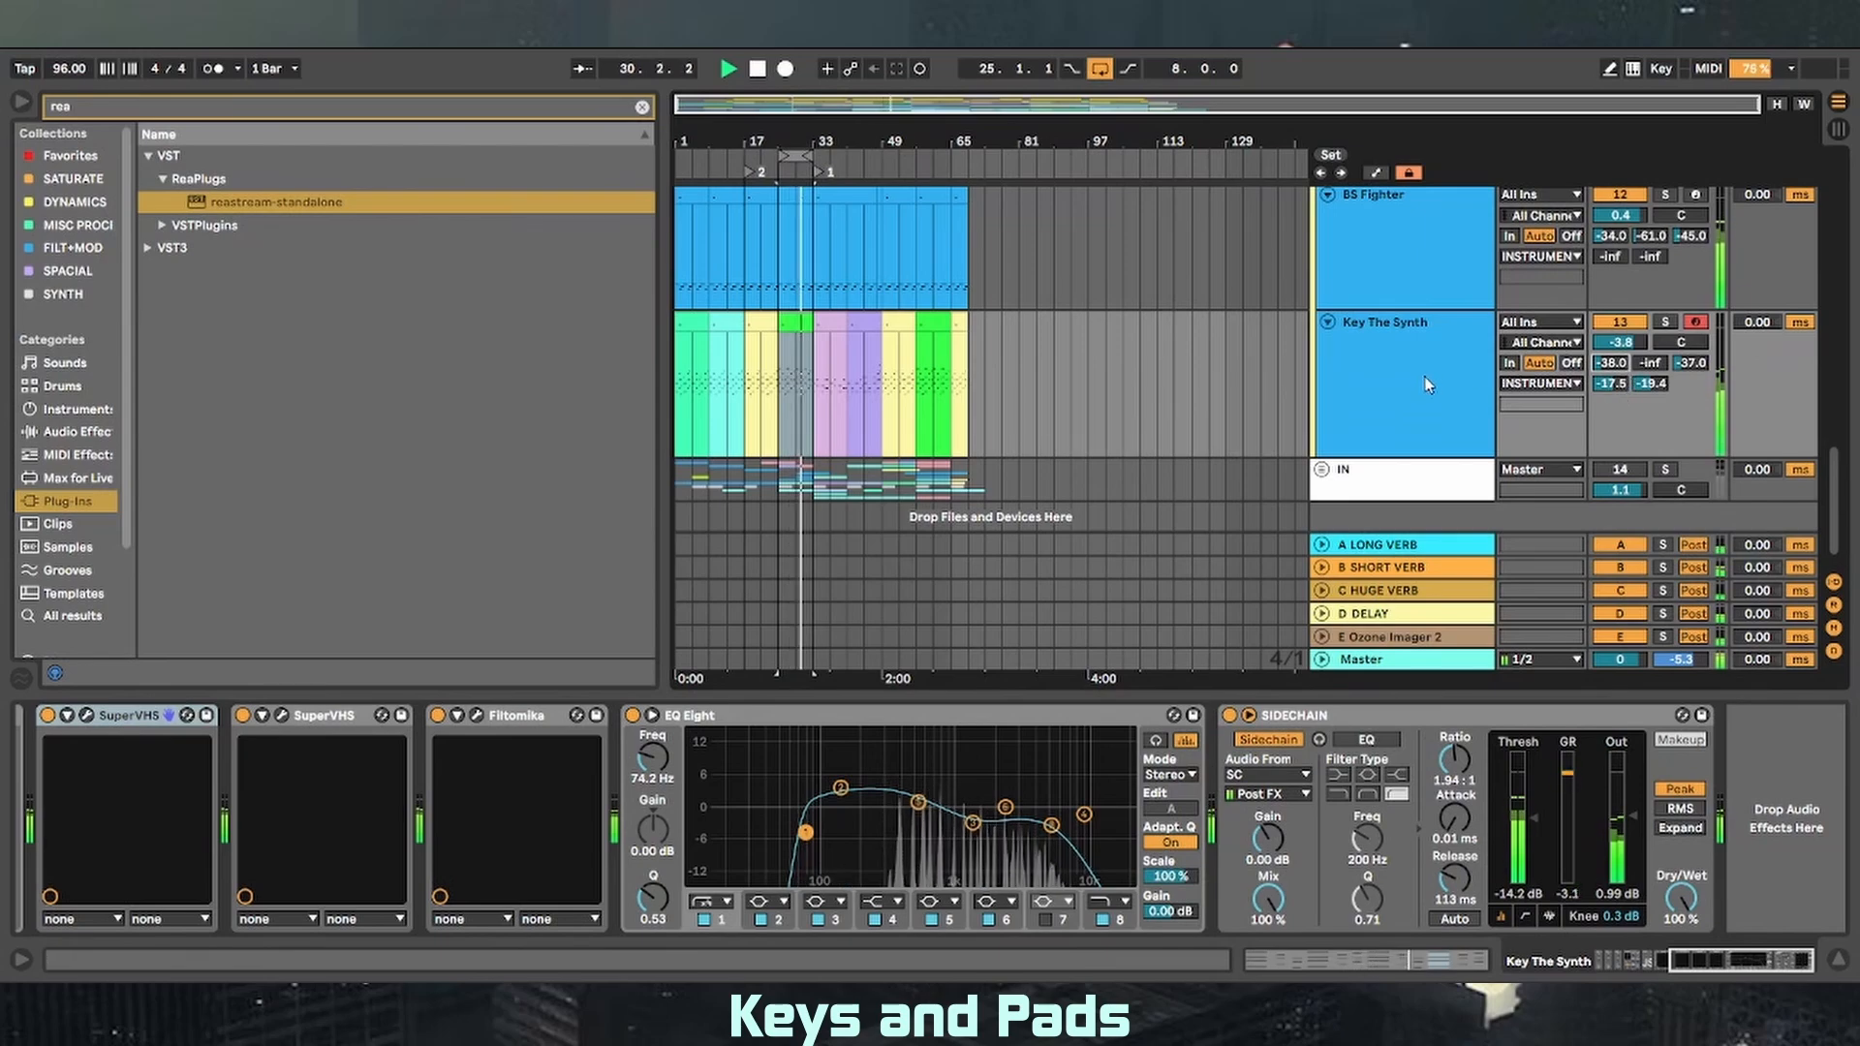
key(space)
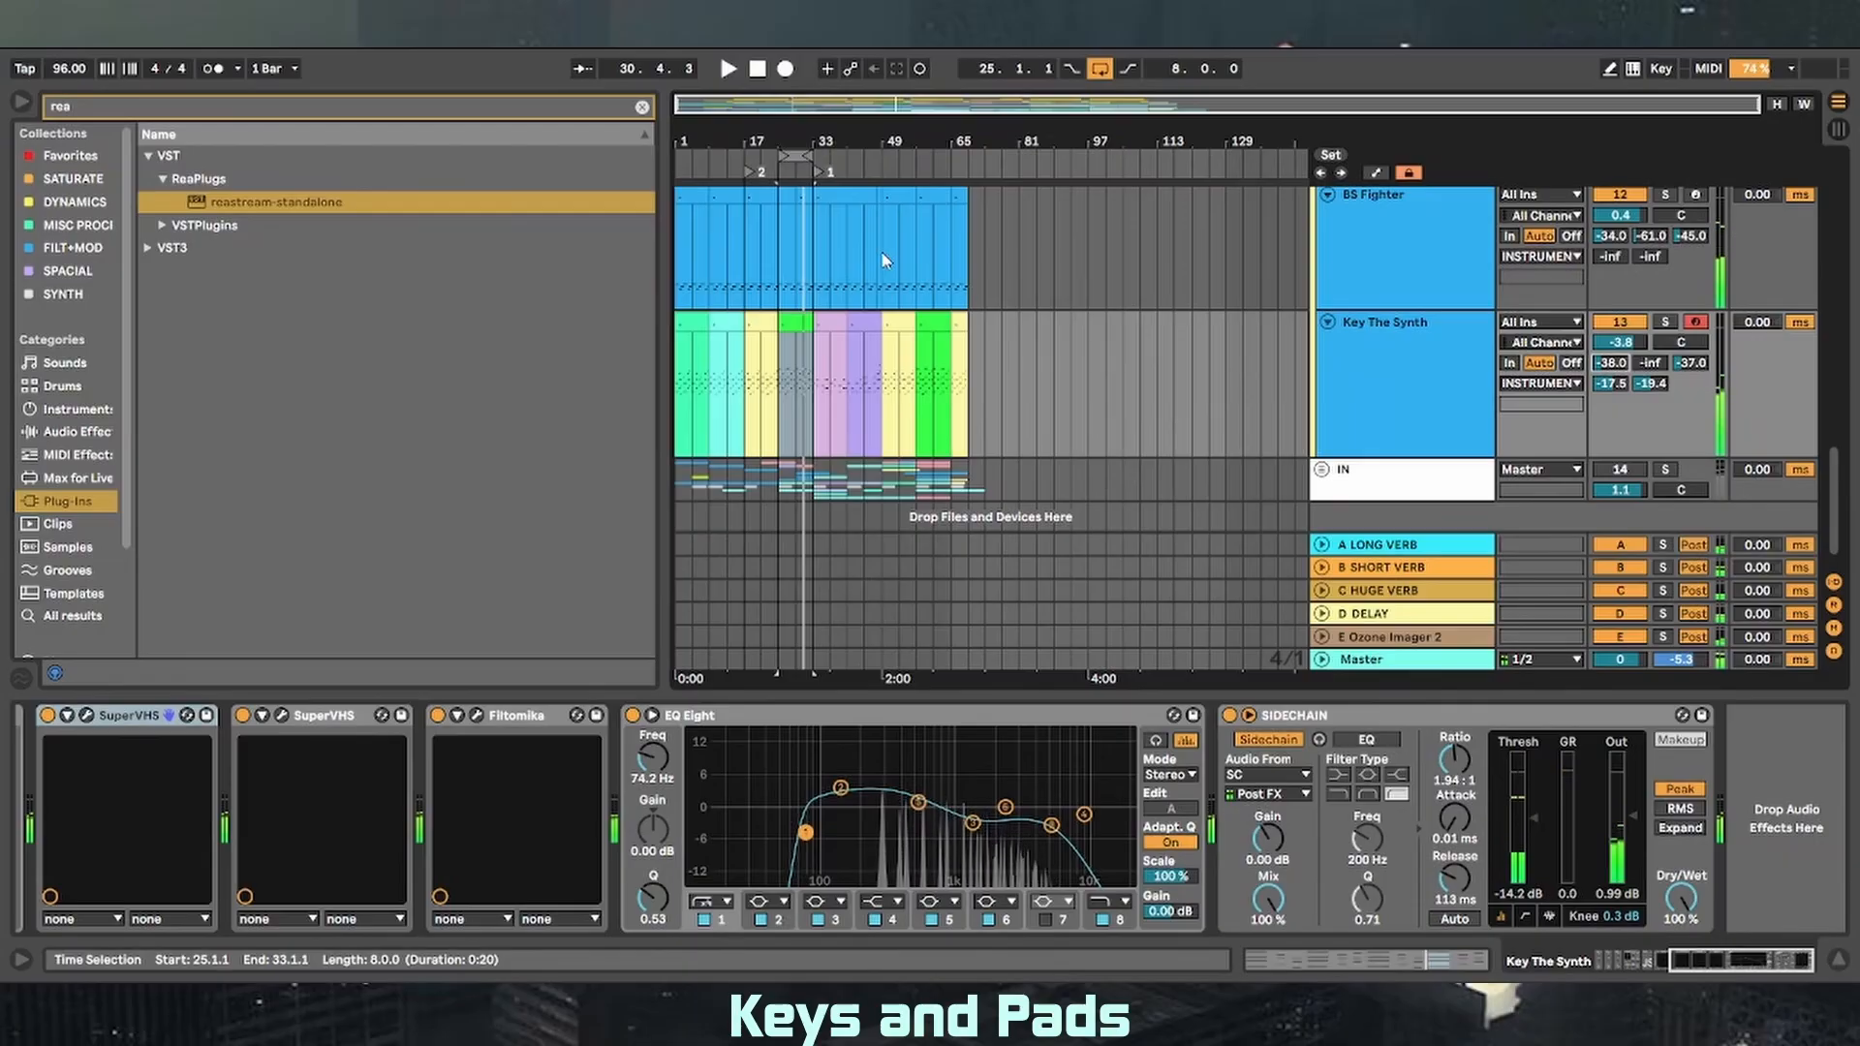
- Show the notes of the Key The Synth clips at bars 25 and 17 in an enlarged note editor
scroll(733, 332, up, 1)
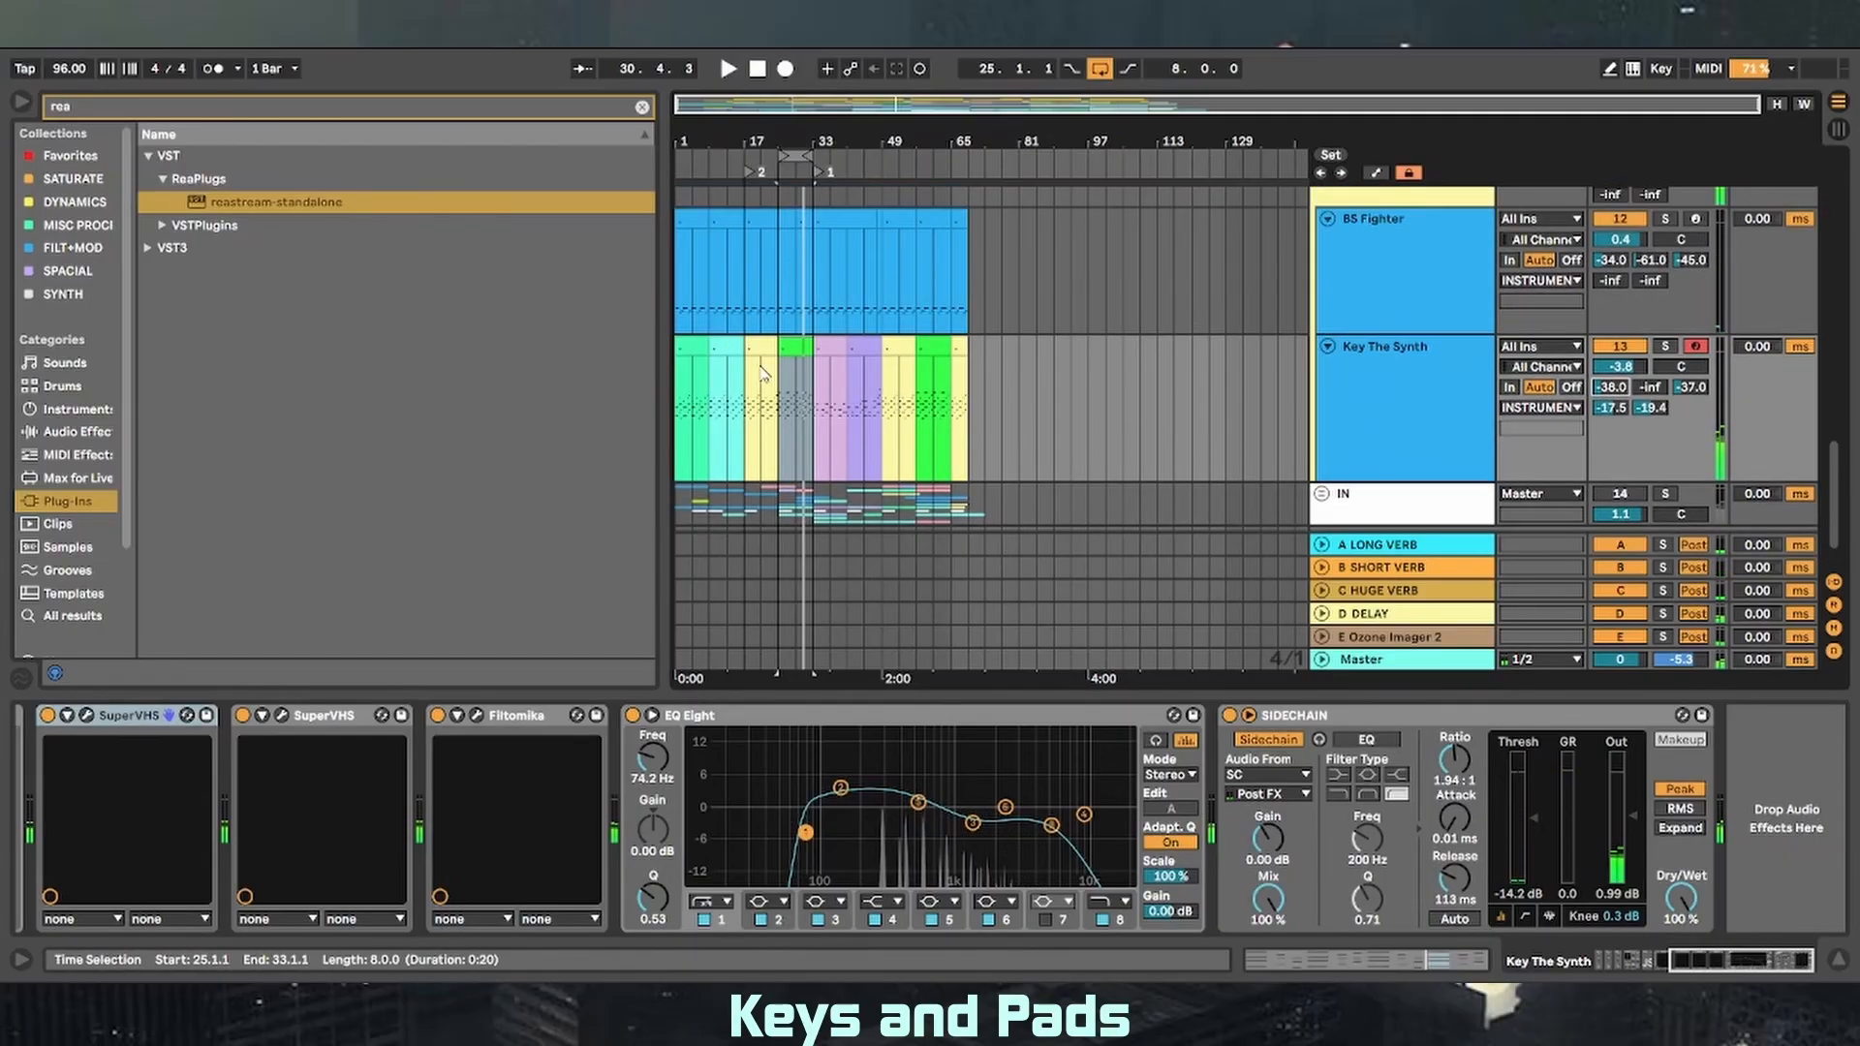
double_click(781, 349)
scroll(770, 595, down, 2)
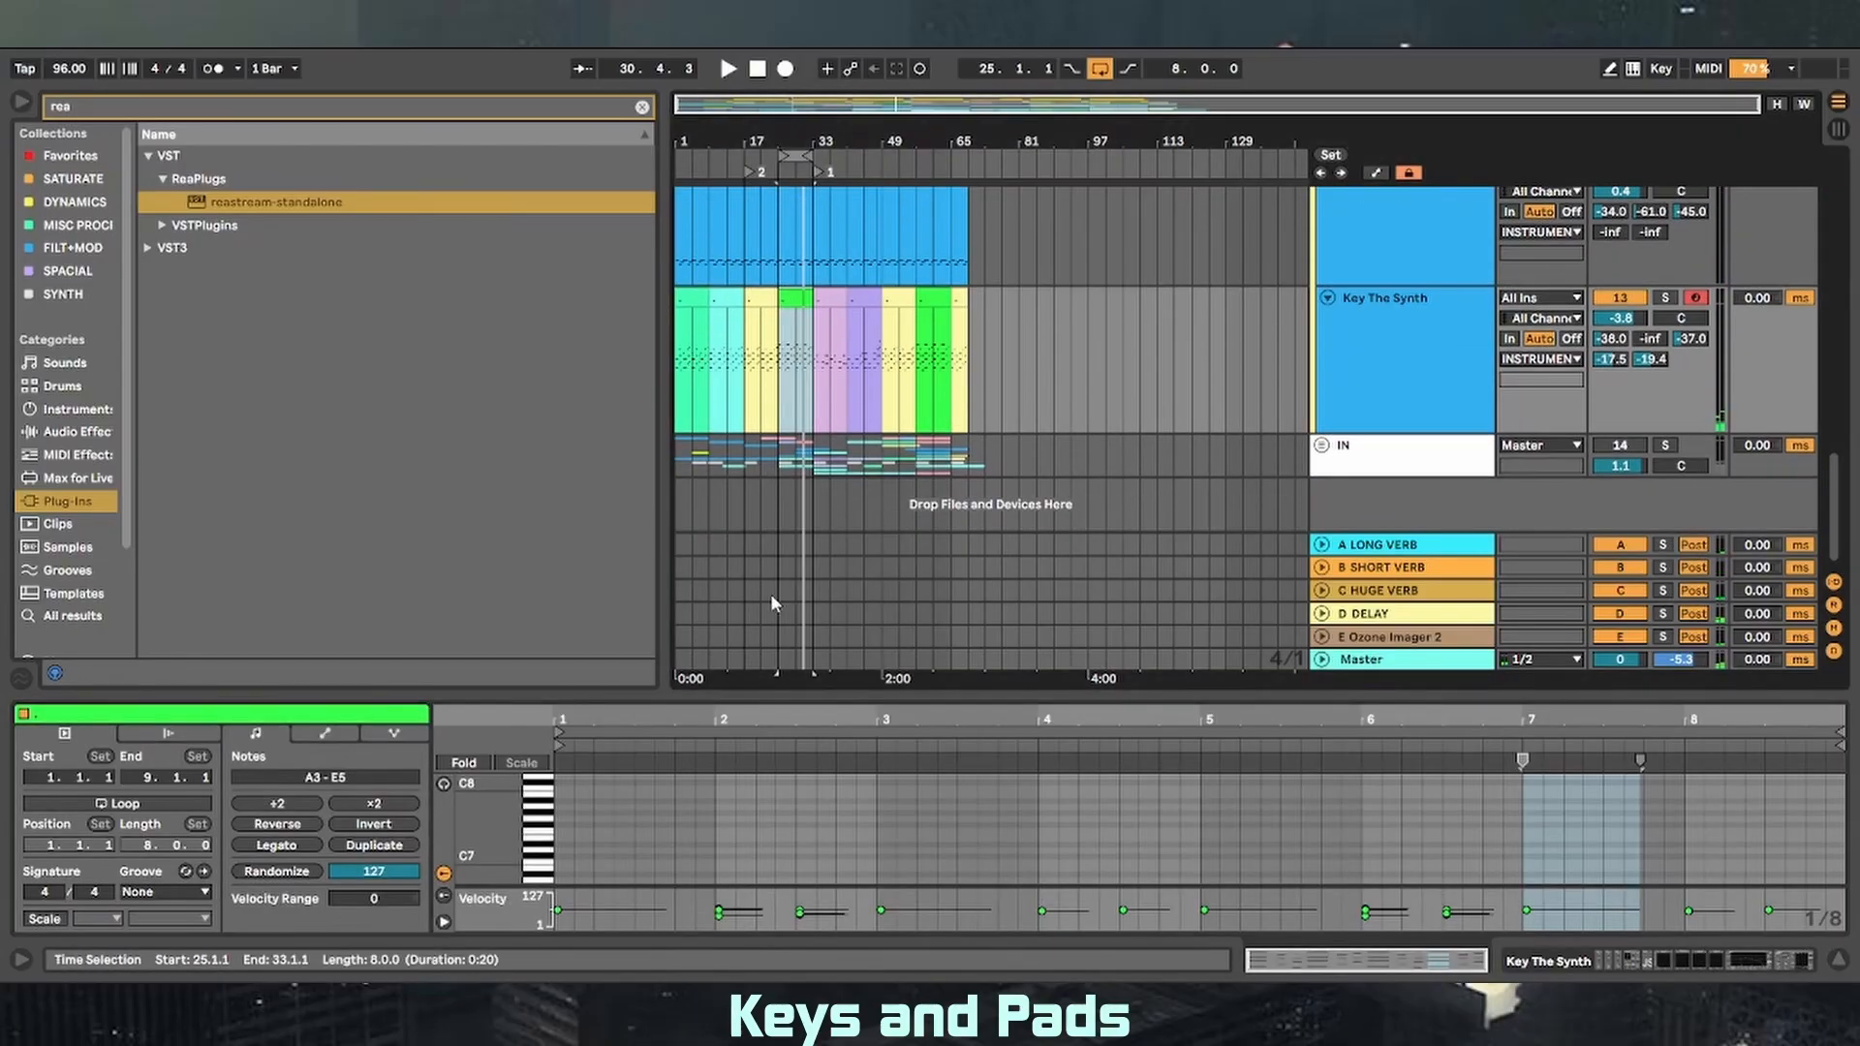
click(760, 692)
key(ctrl+alt+e)
right_click(761, 202)
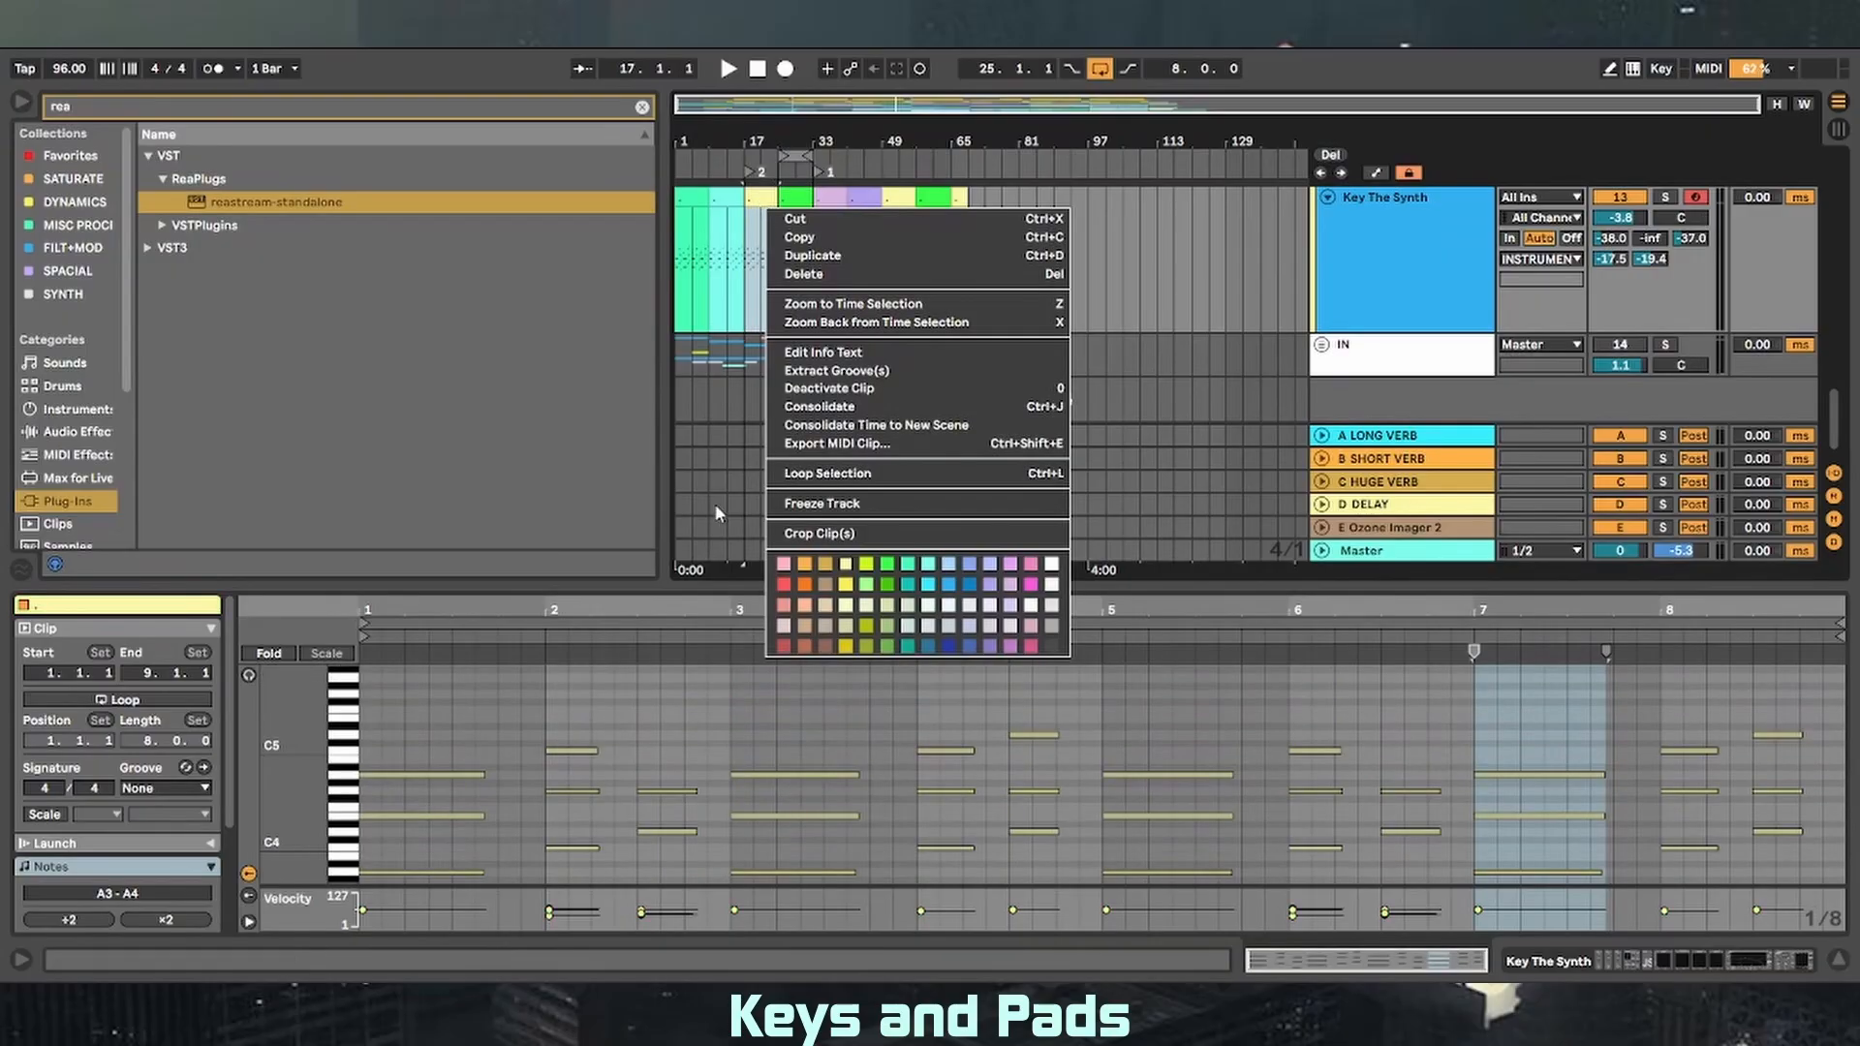
click(675, 568)
drag(681, 585, 719, 482)
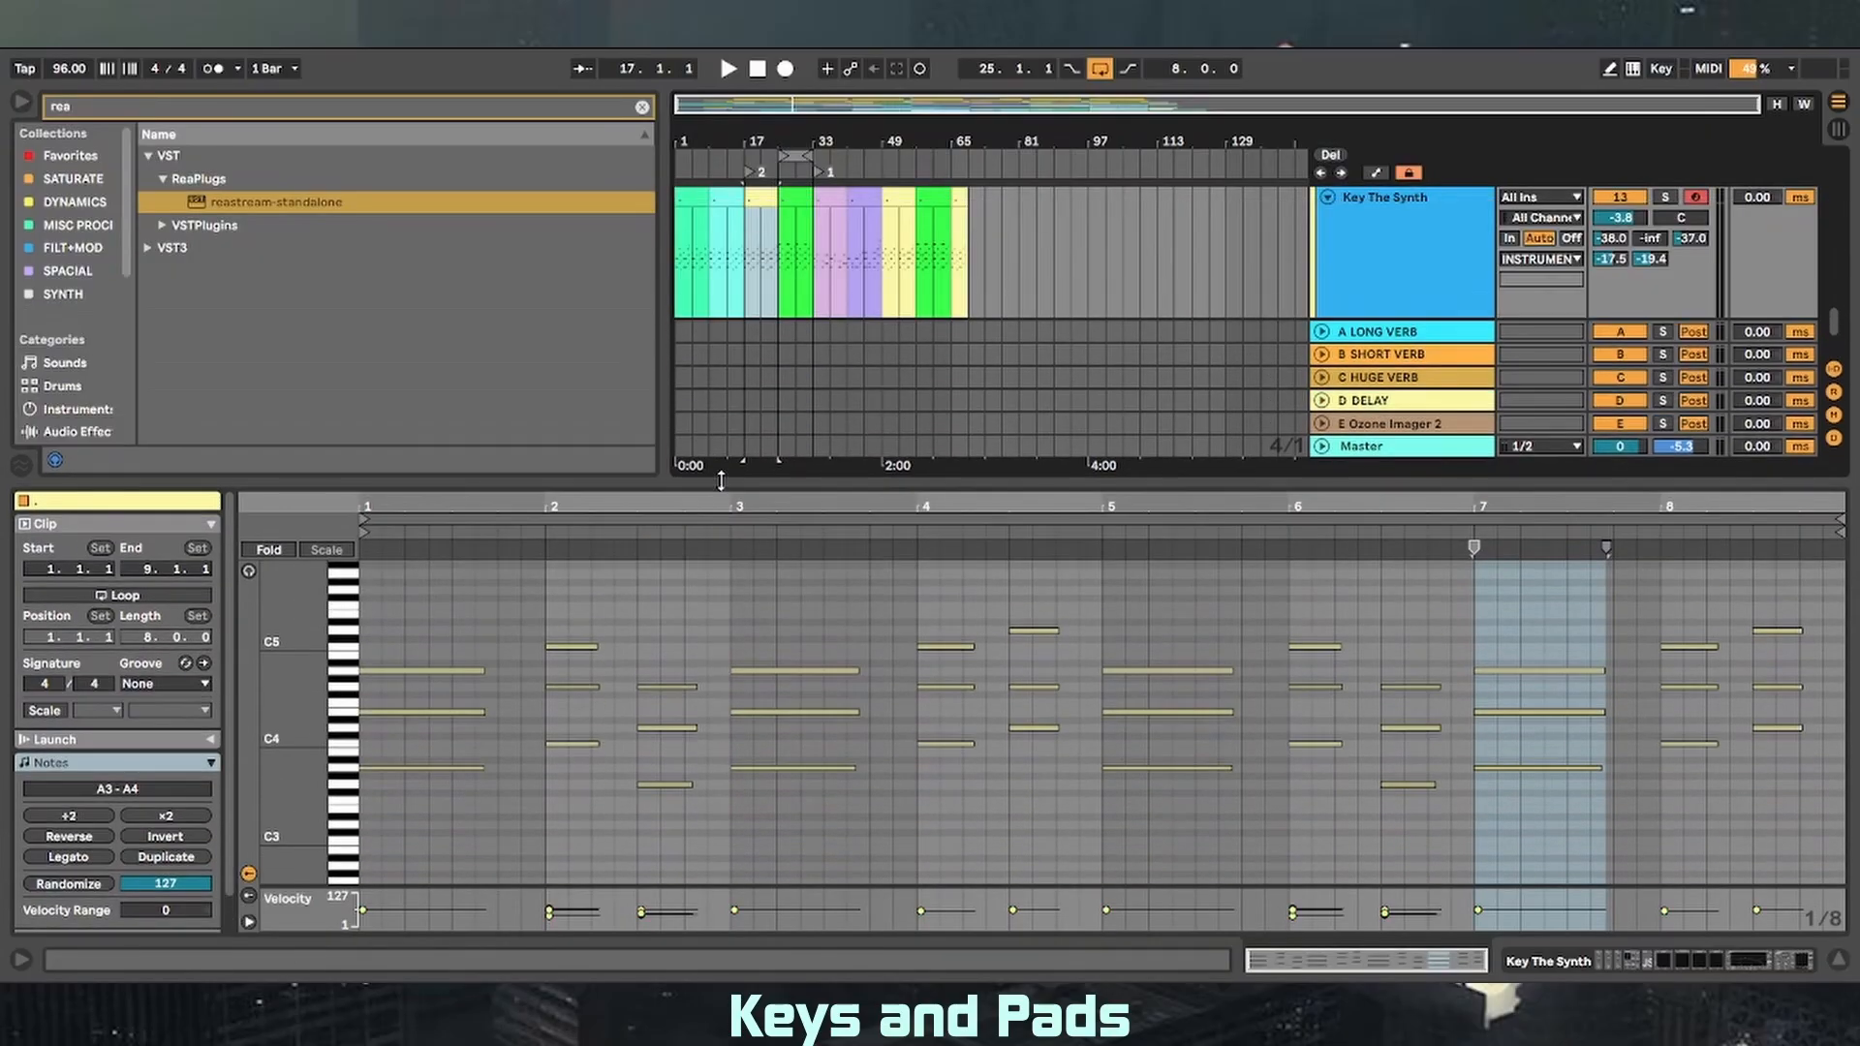
- Play the Key The Synth clip at bar 33 and resize the note editor
click(755, 253)
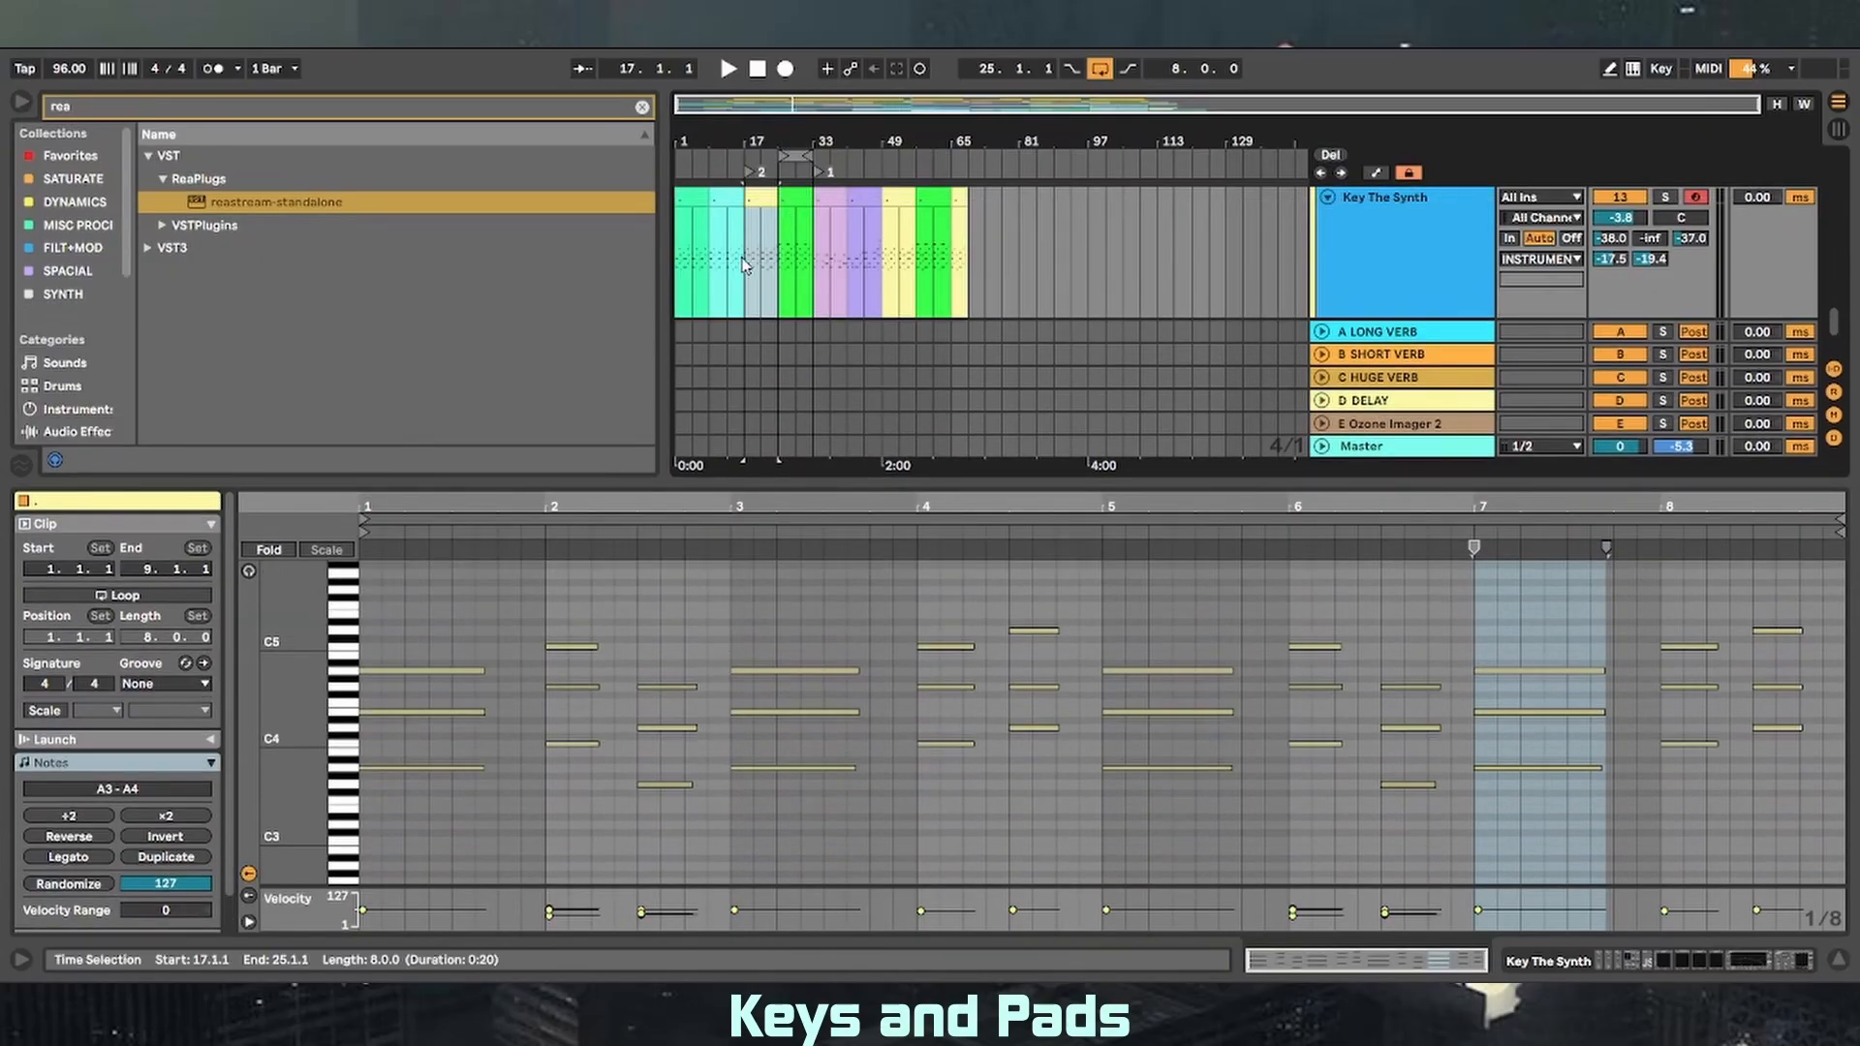
key(space)
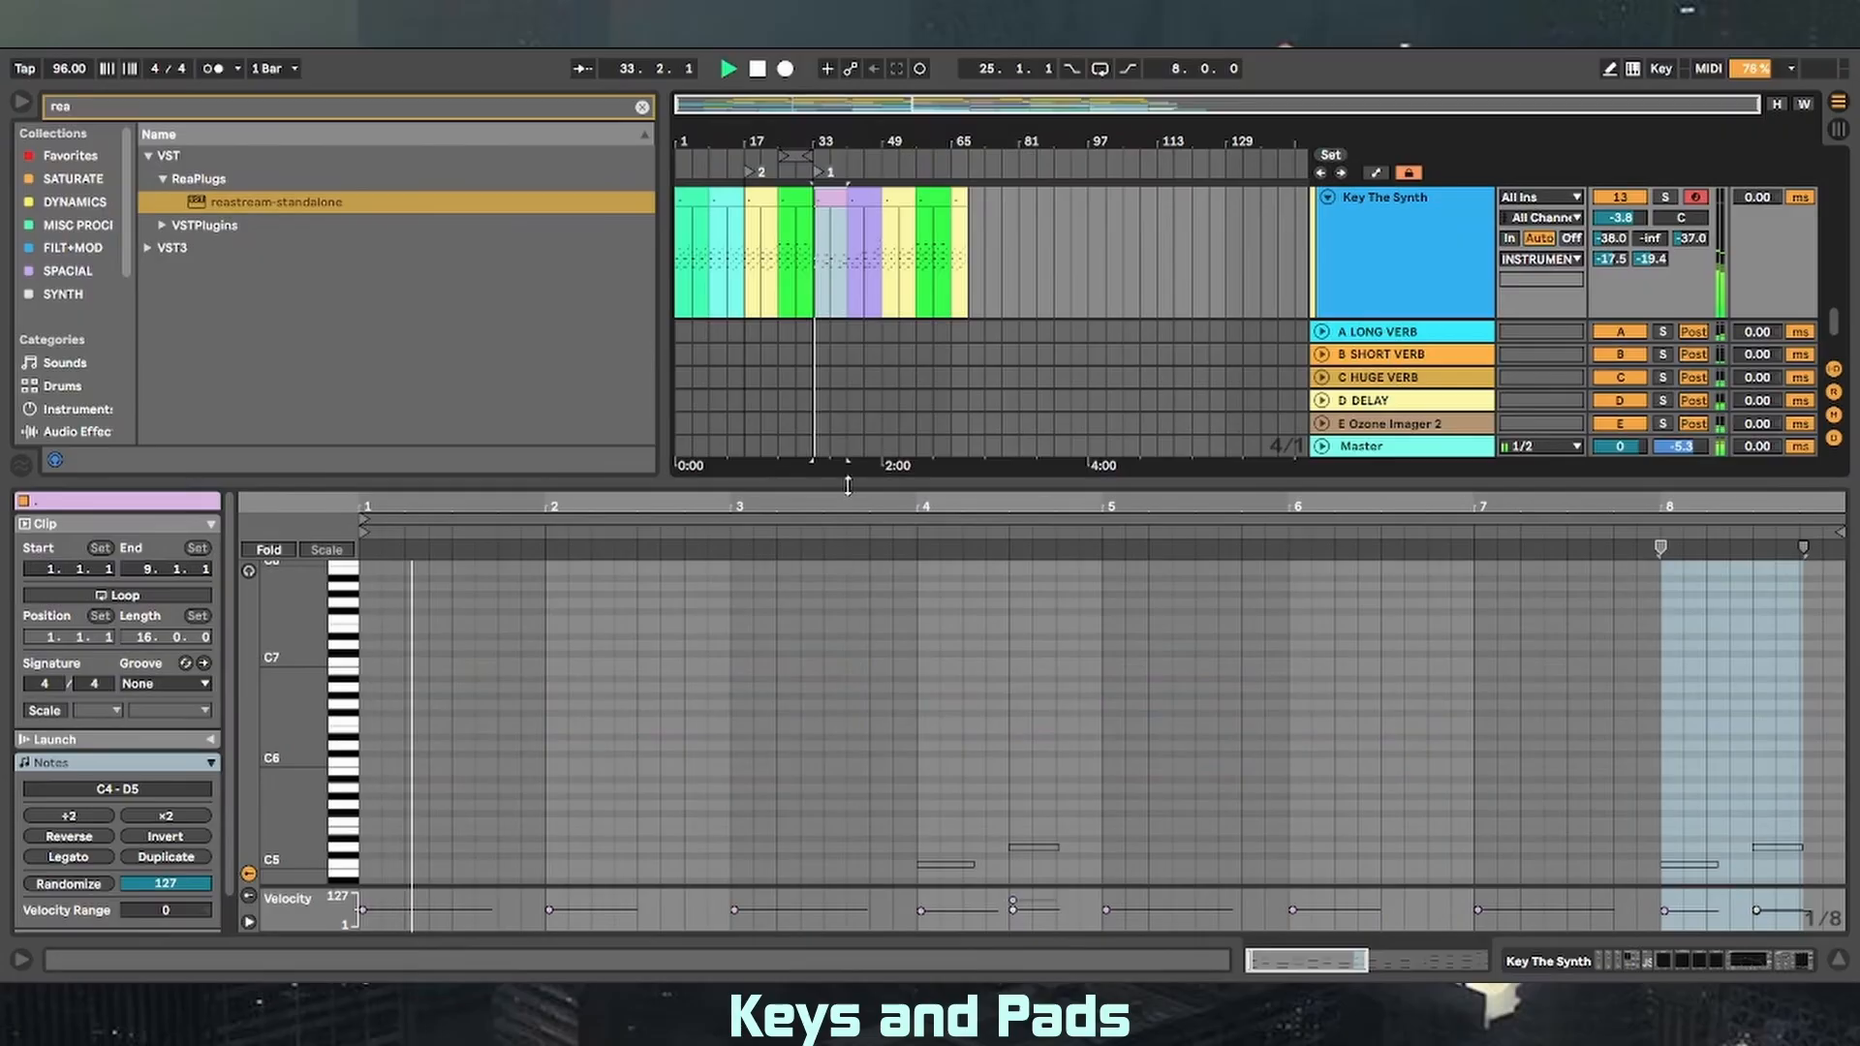
drag(847, 485, 847, 169)
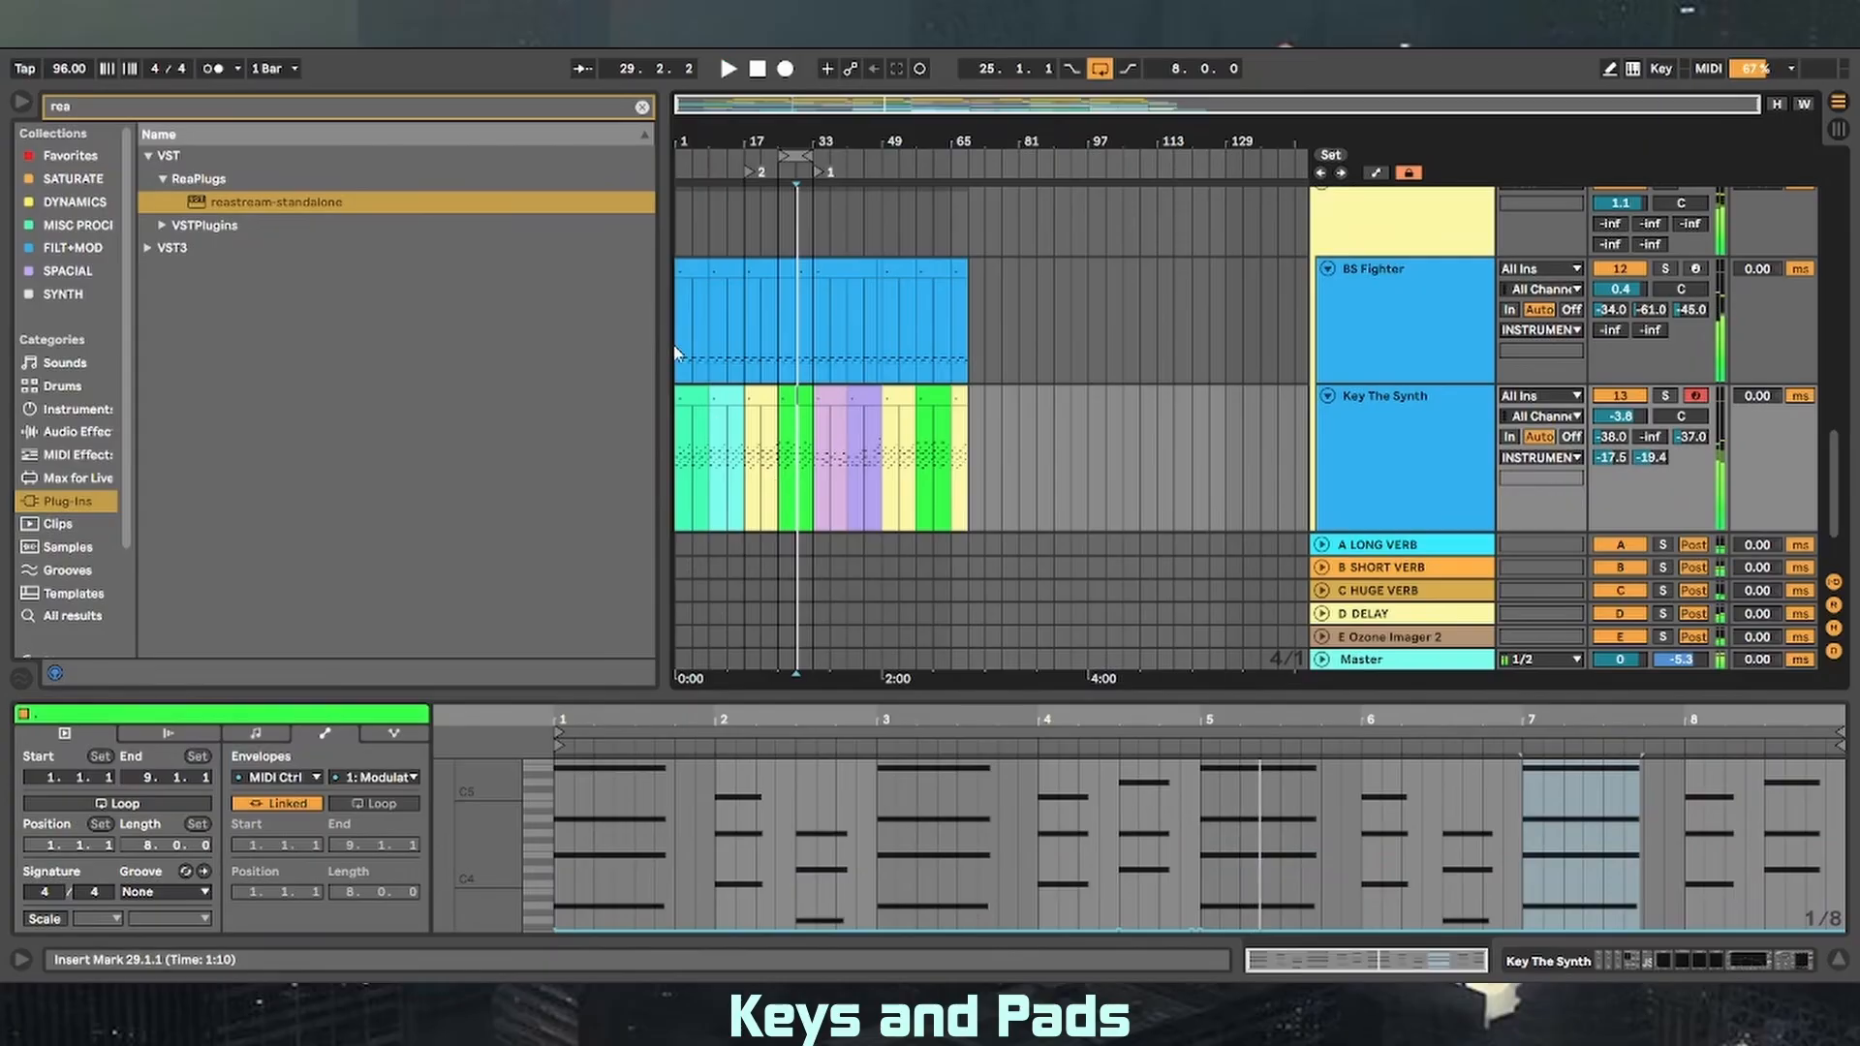
- Audition the first eight bars of the BS Fighter track and move the eight-bar loop to start at bar 1
click(683, 464)
click(687, 270)
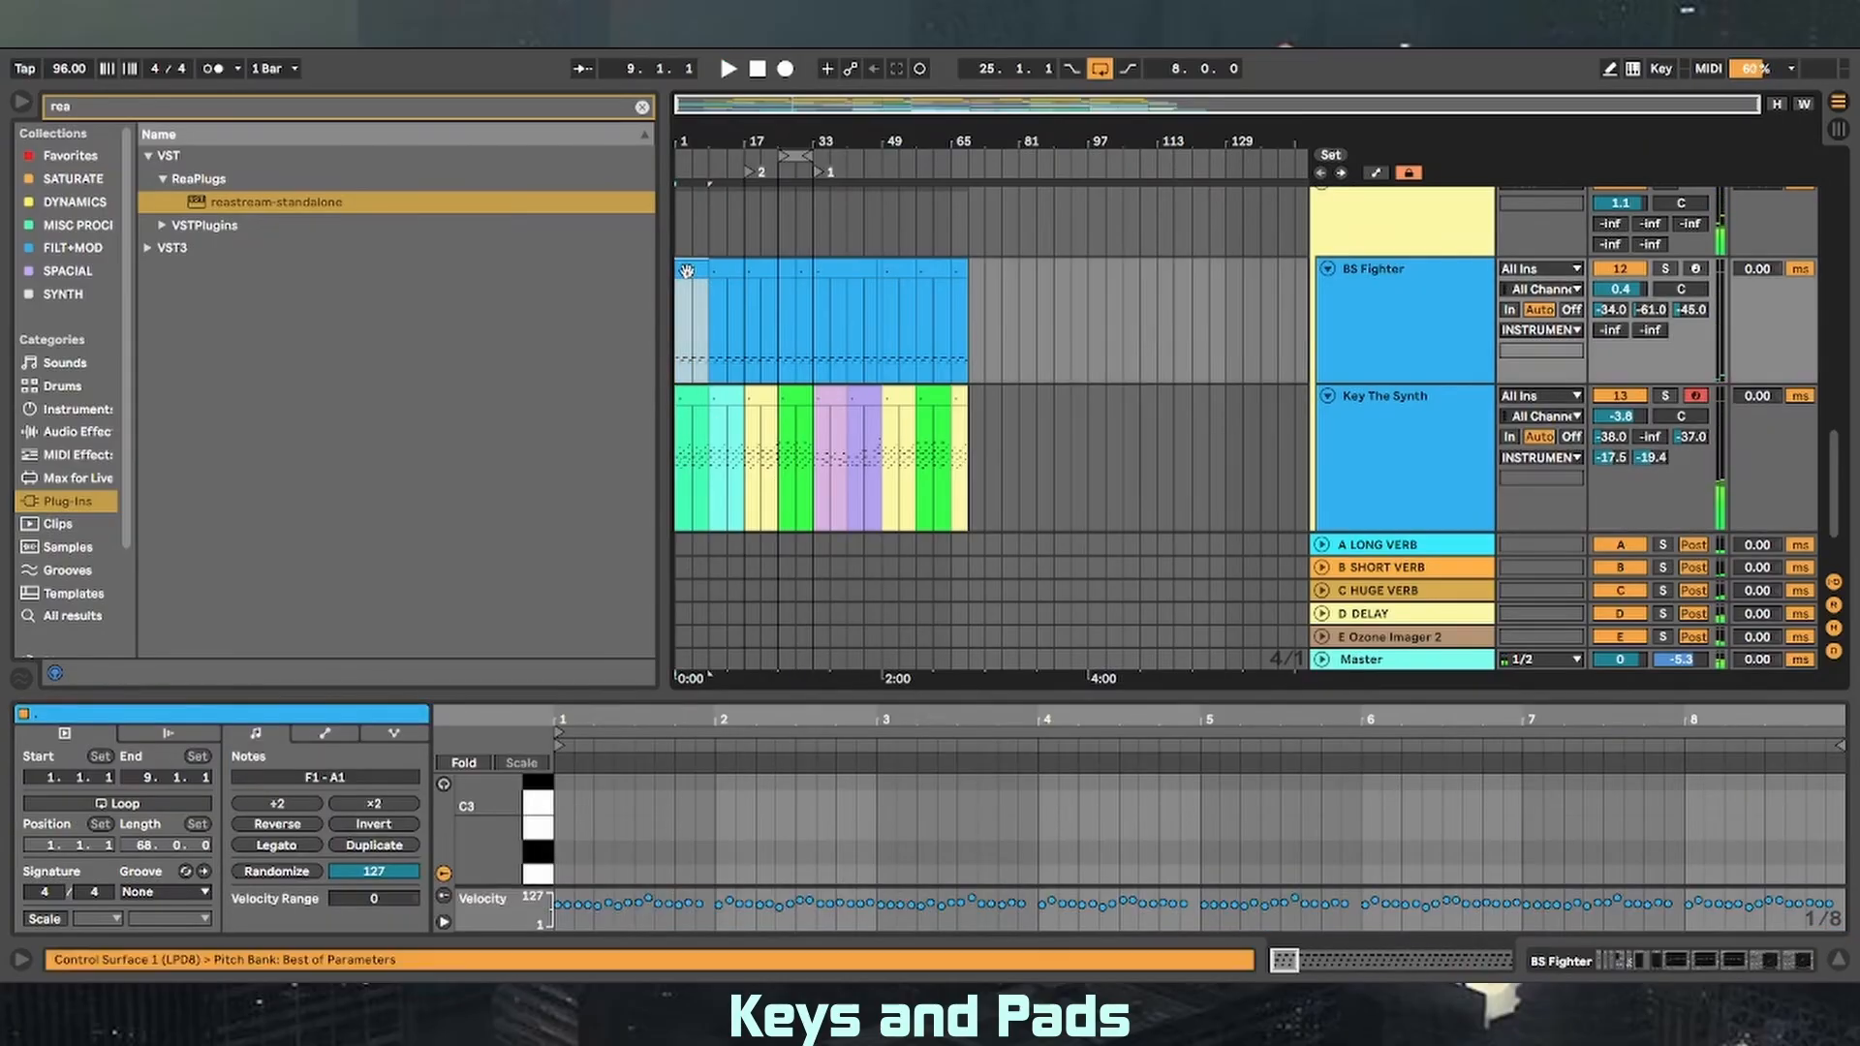
key(space)
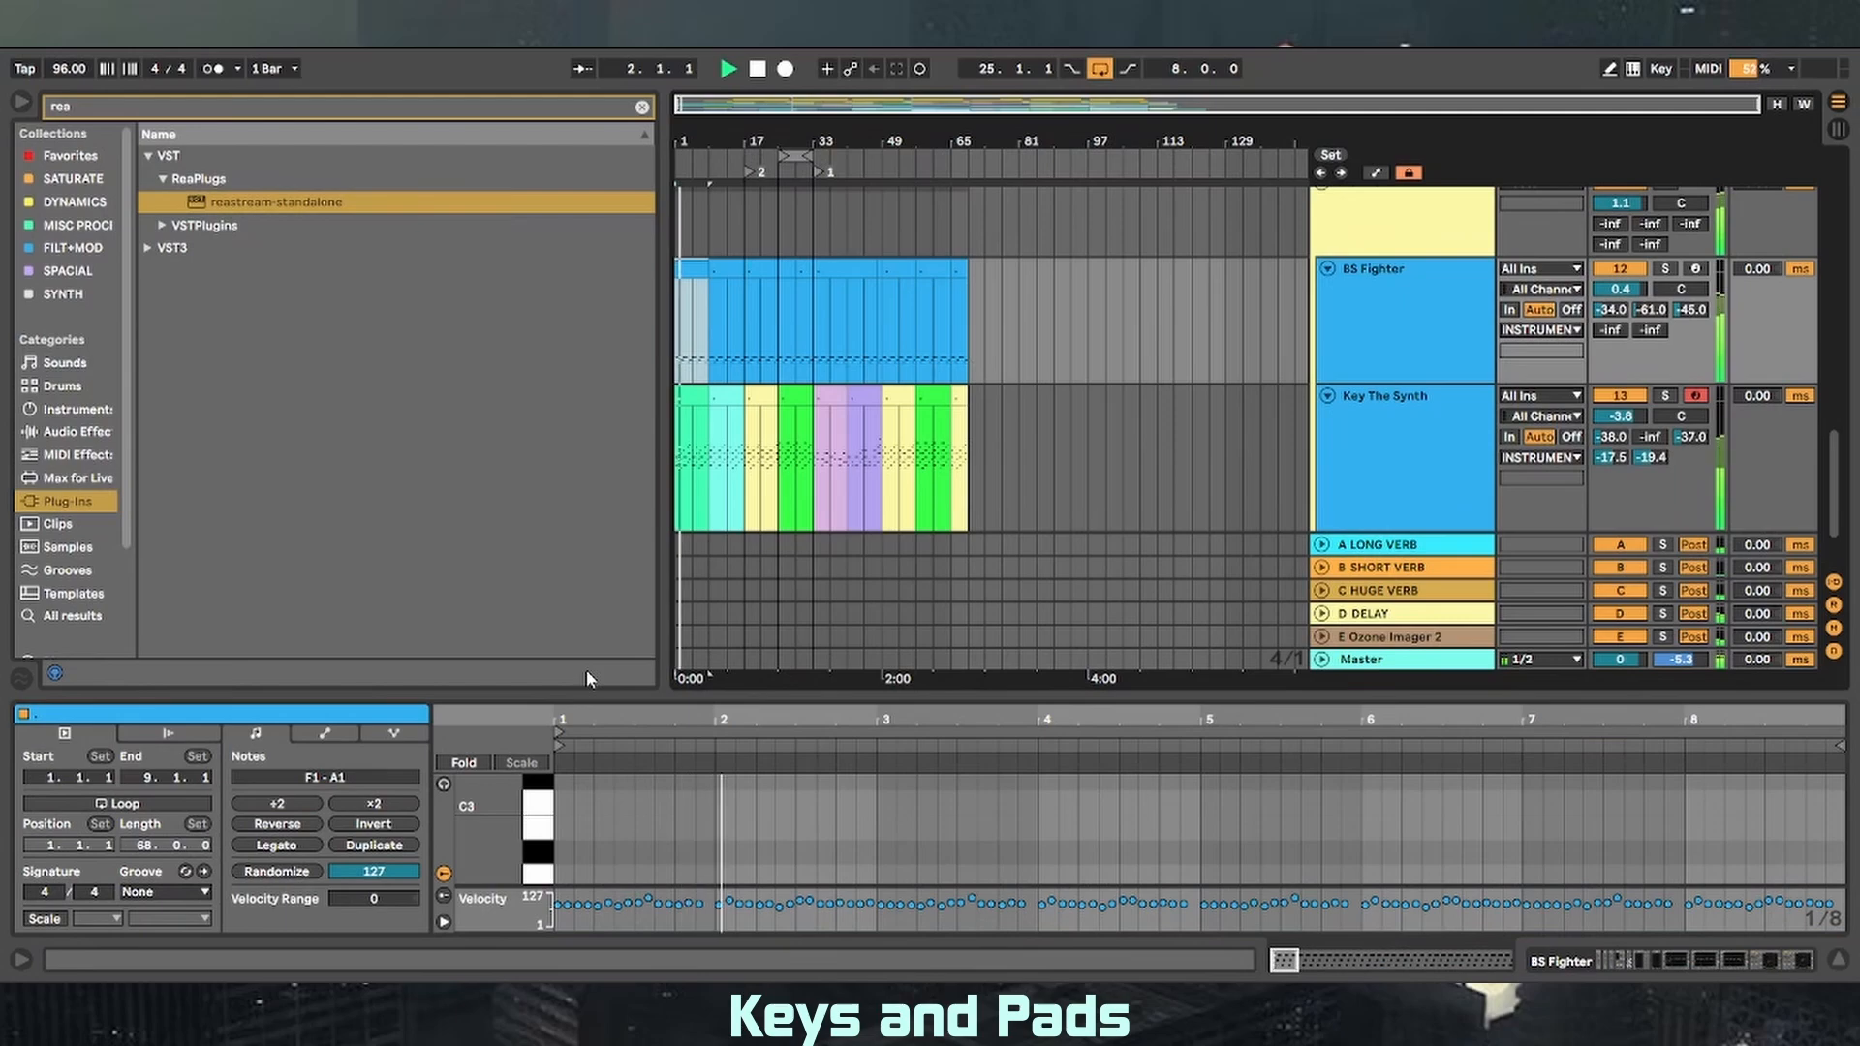
scroll(1112, 324, down, 2)
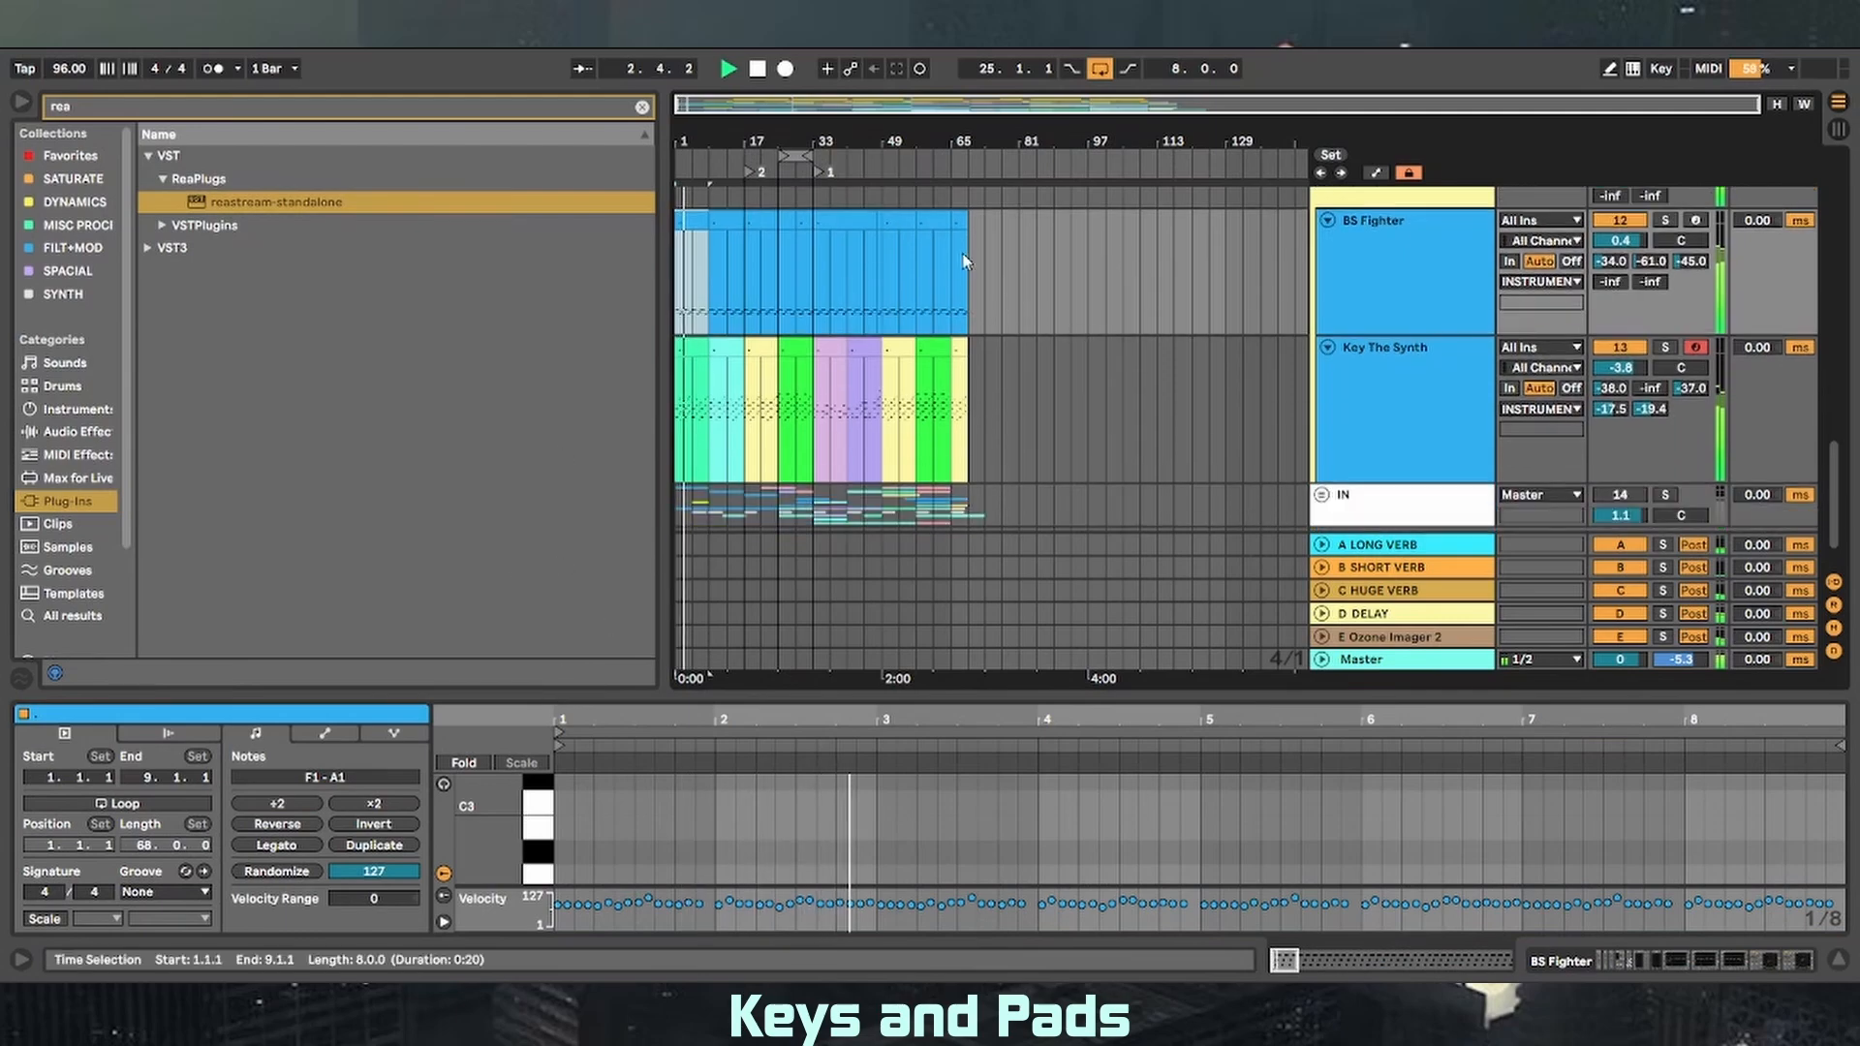
drag(794, 156, 691, 157)
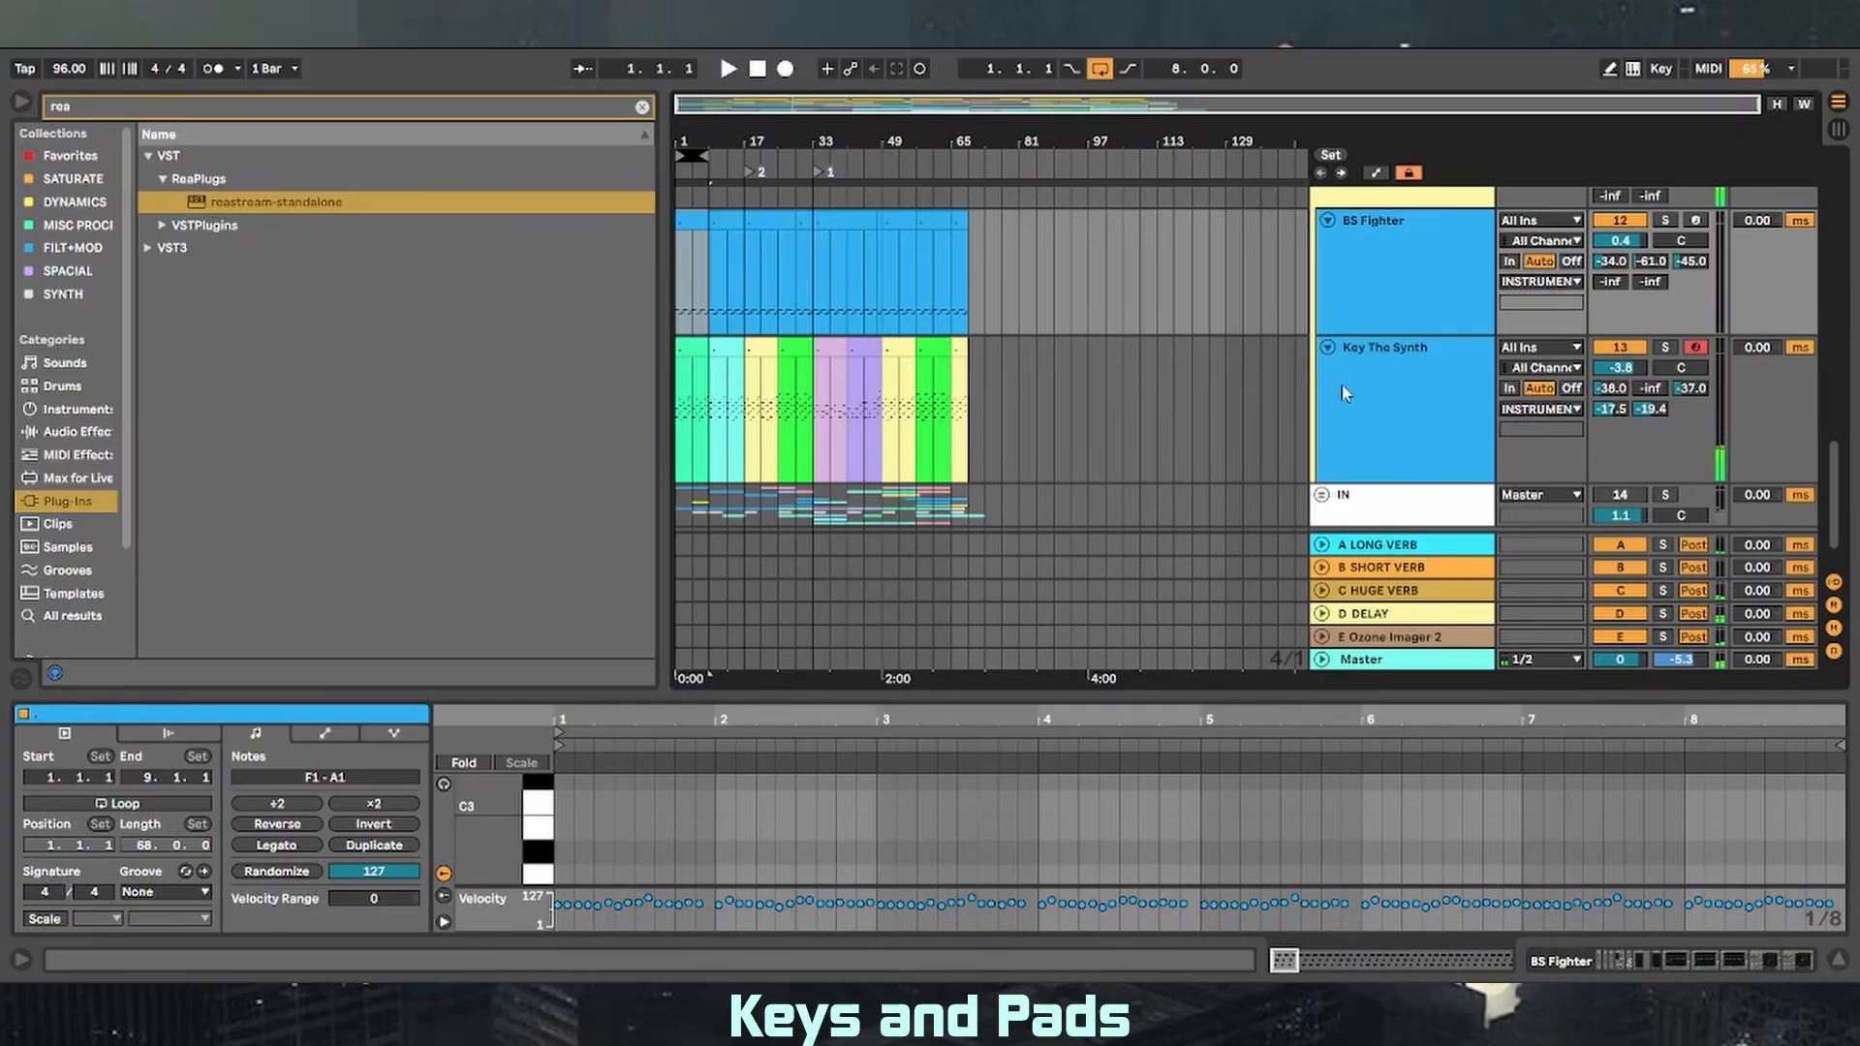
- Examine the Repro-5 synth settings on the Pad Initiate track, then close the plug-in window
scroll(1342, 402, down, 2)
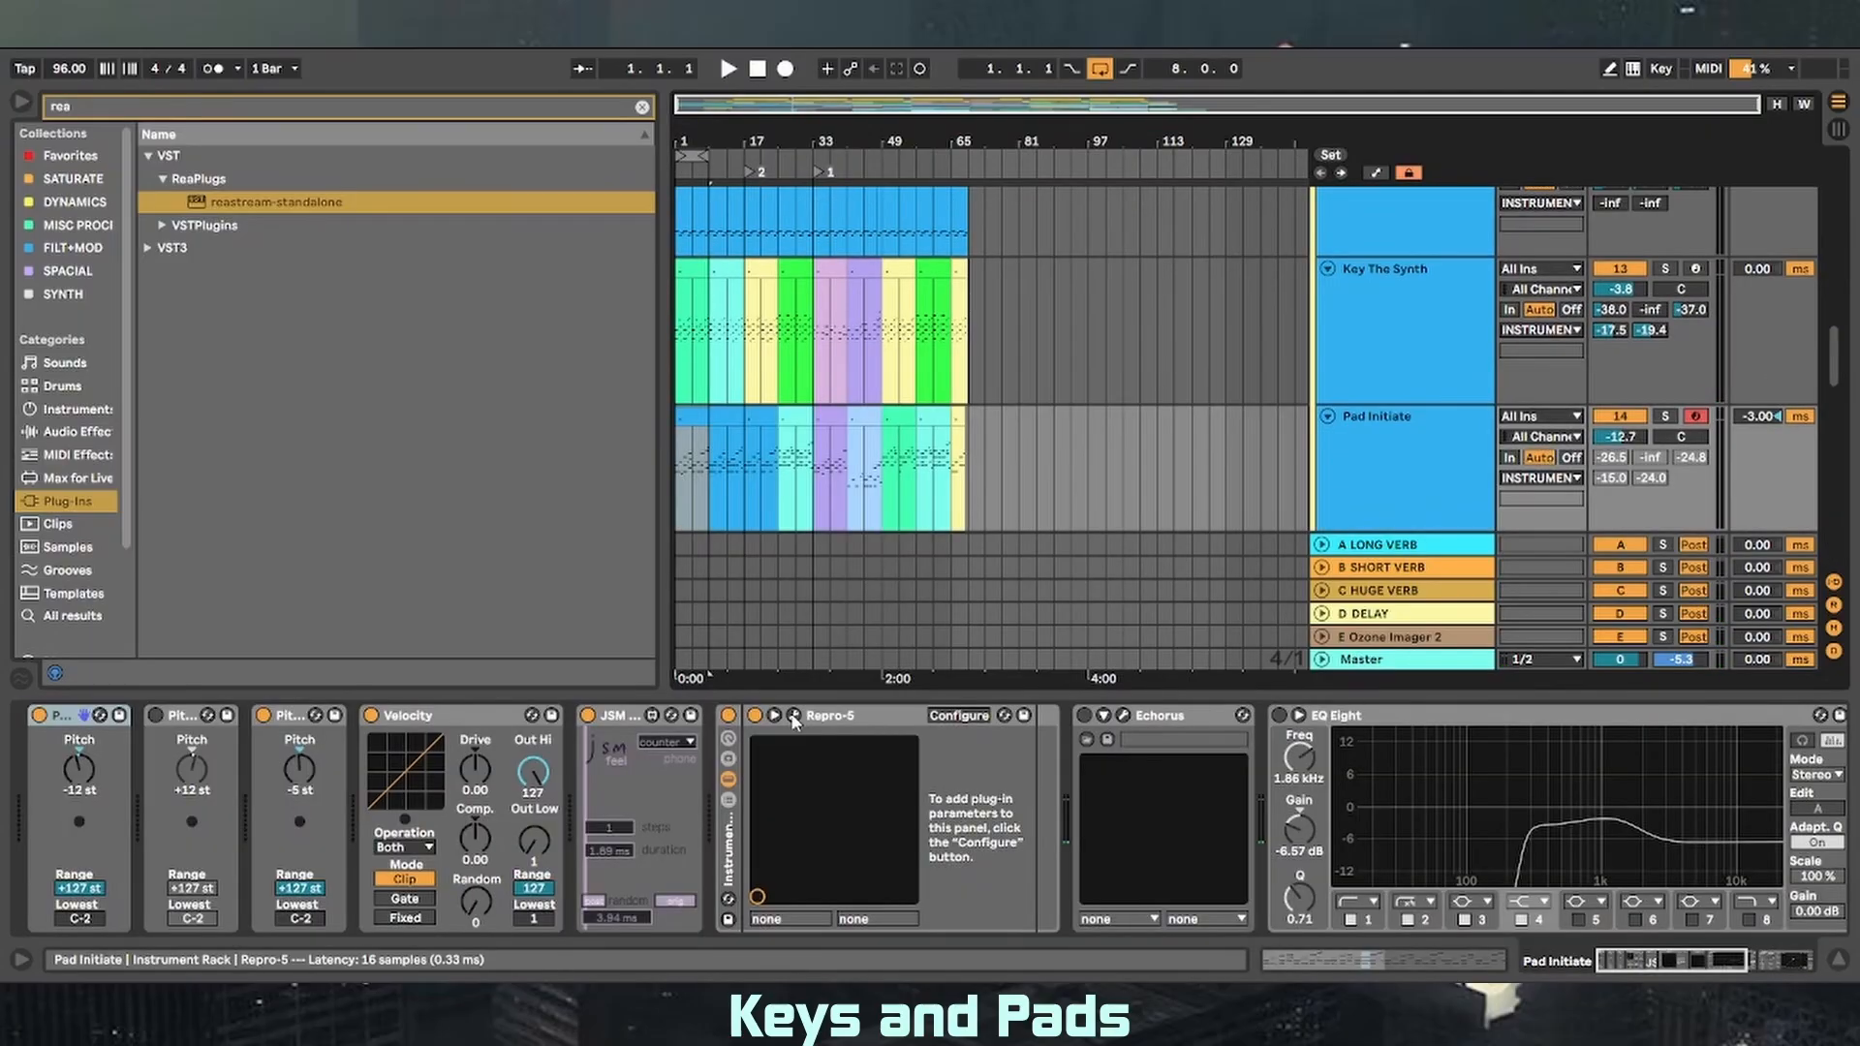
click(794, 719)
mouse_move(770, 524)
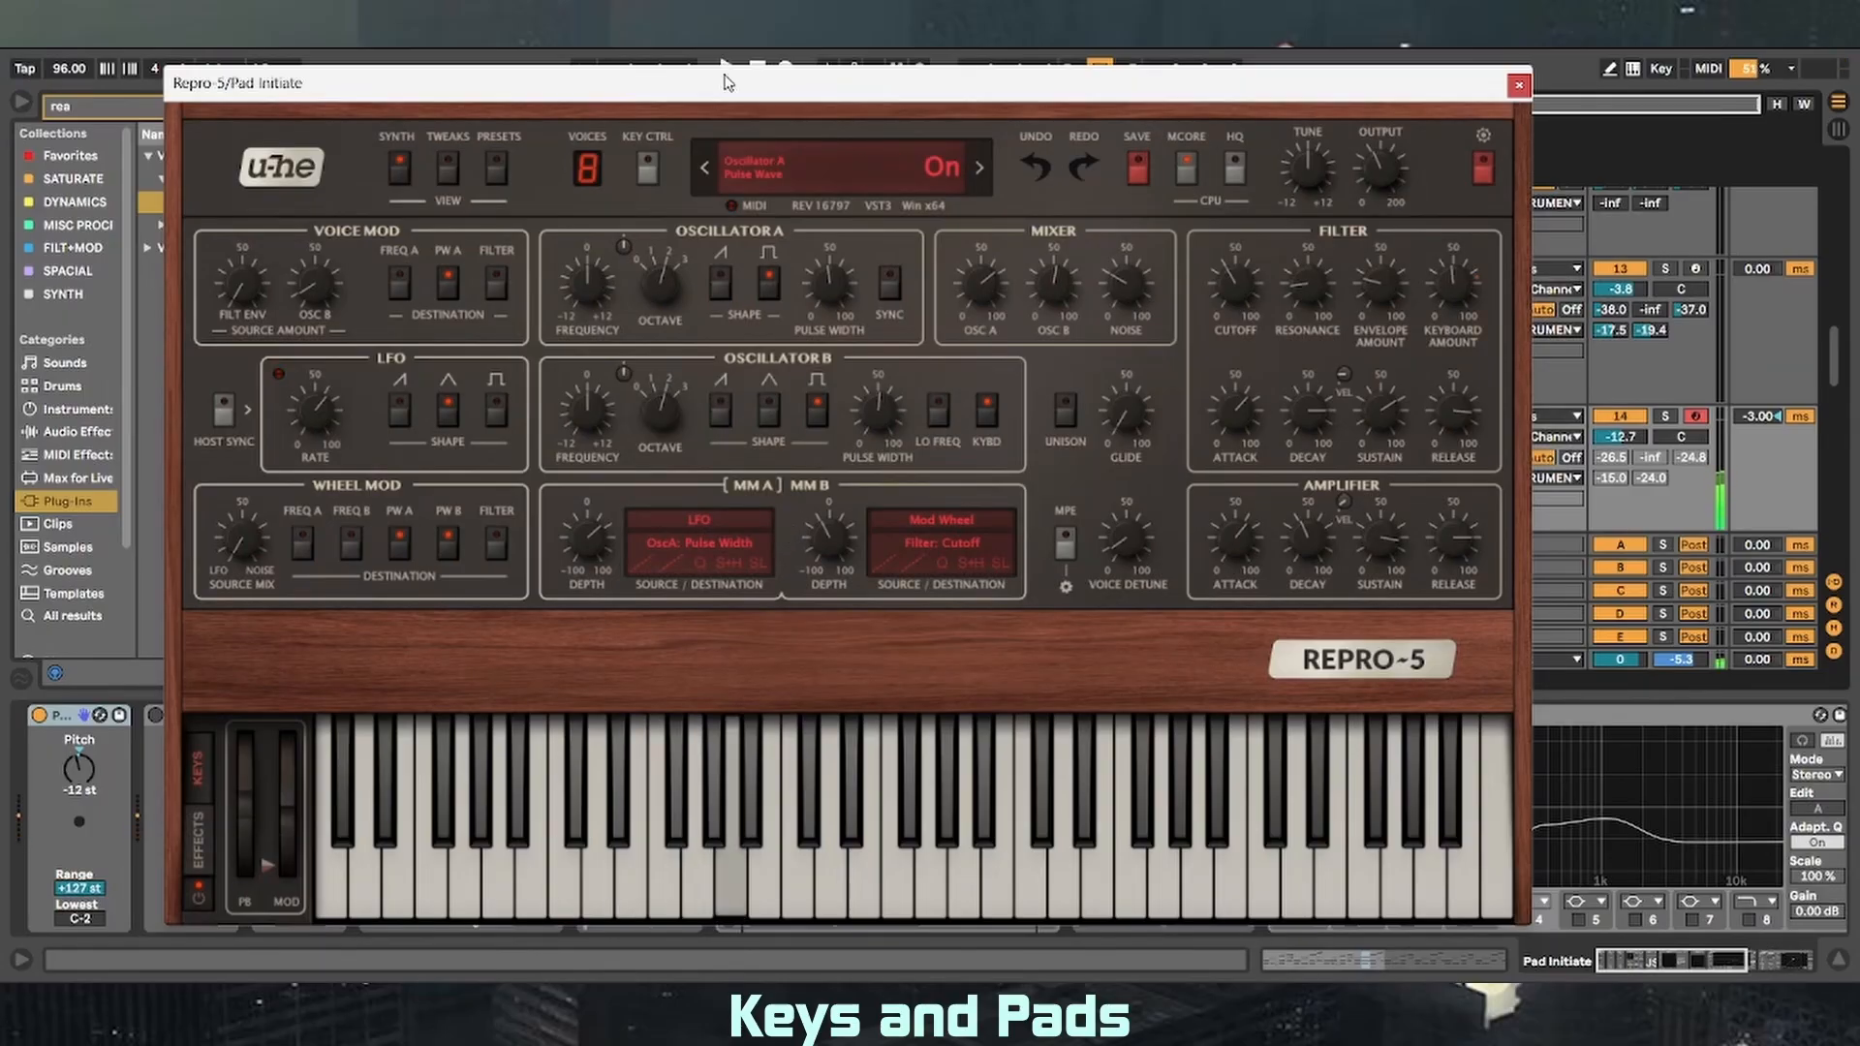
drag(729, 82, 796, 258)
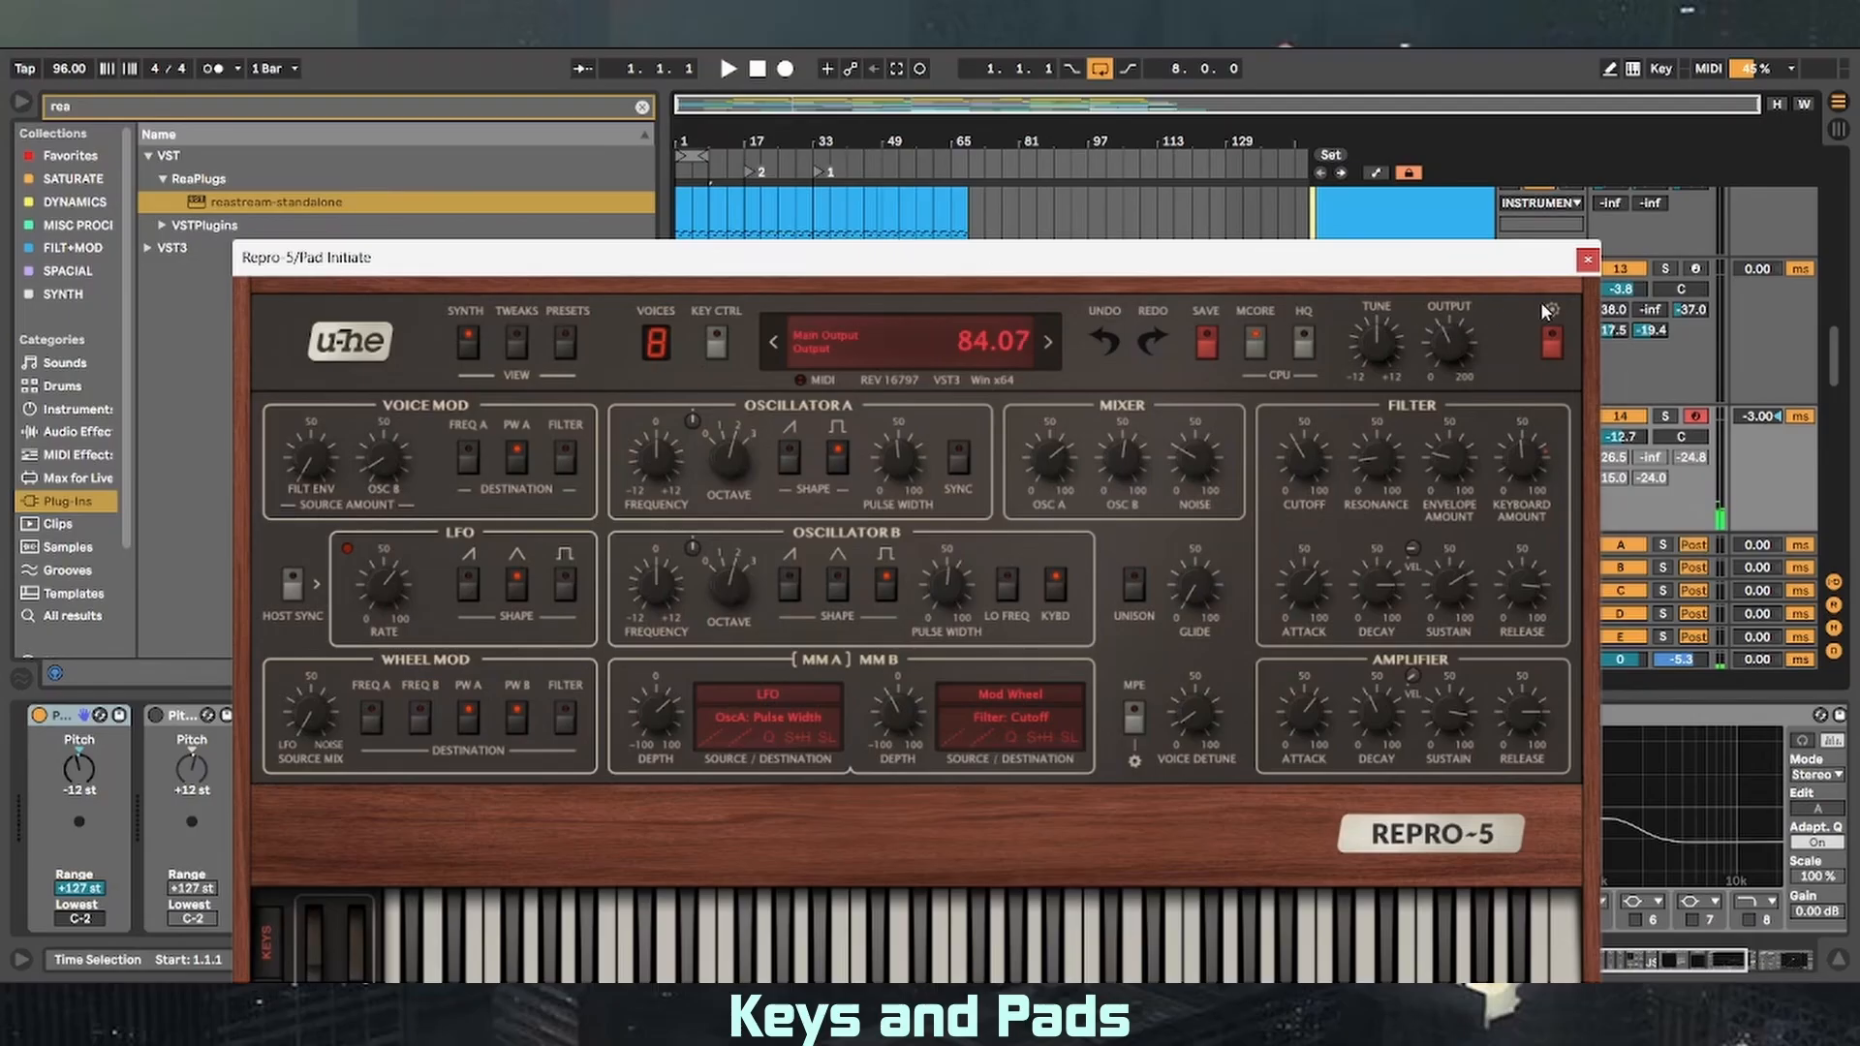
click(1587, 259)
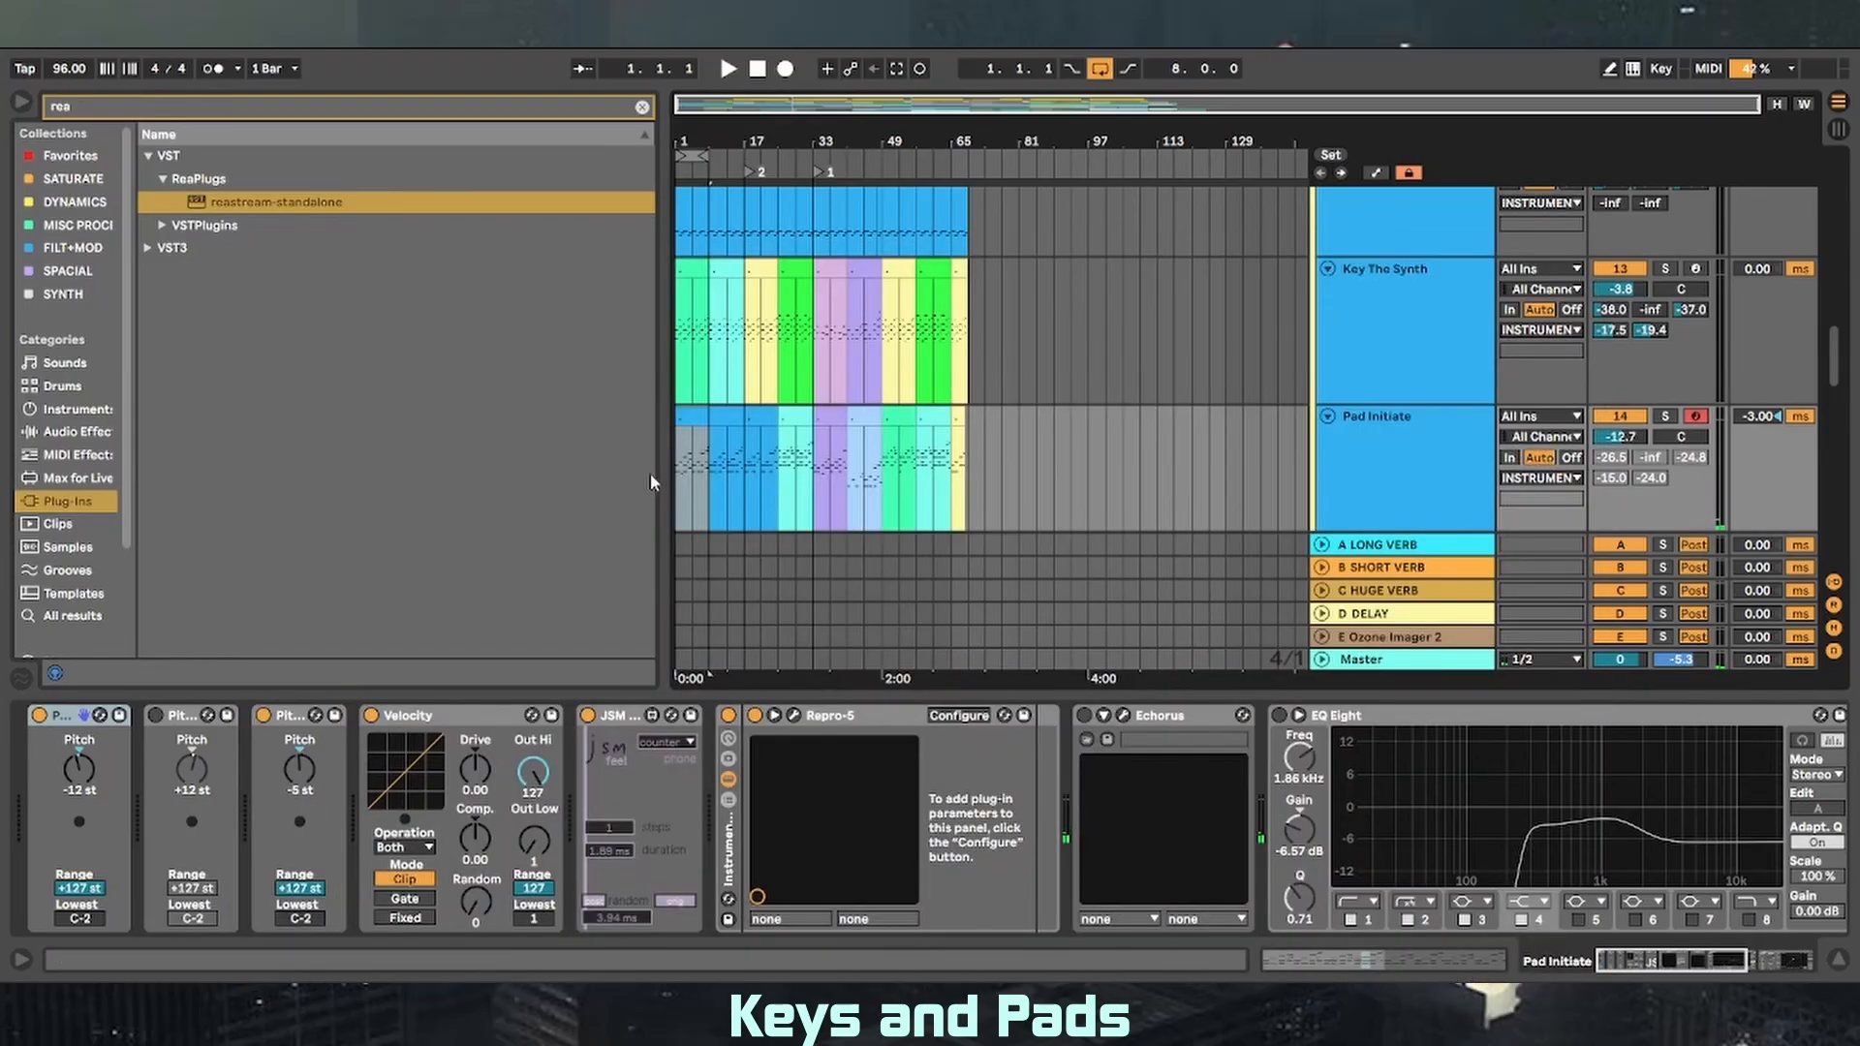
- Solo the Pad Initiate track and show the modulation envelope of its first clip
click(681, 482)
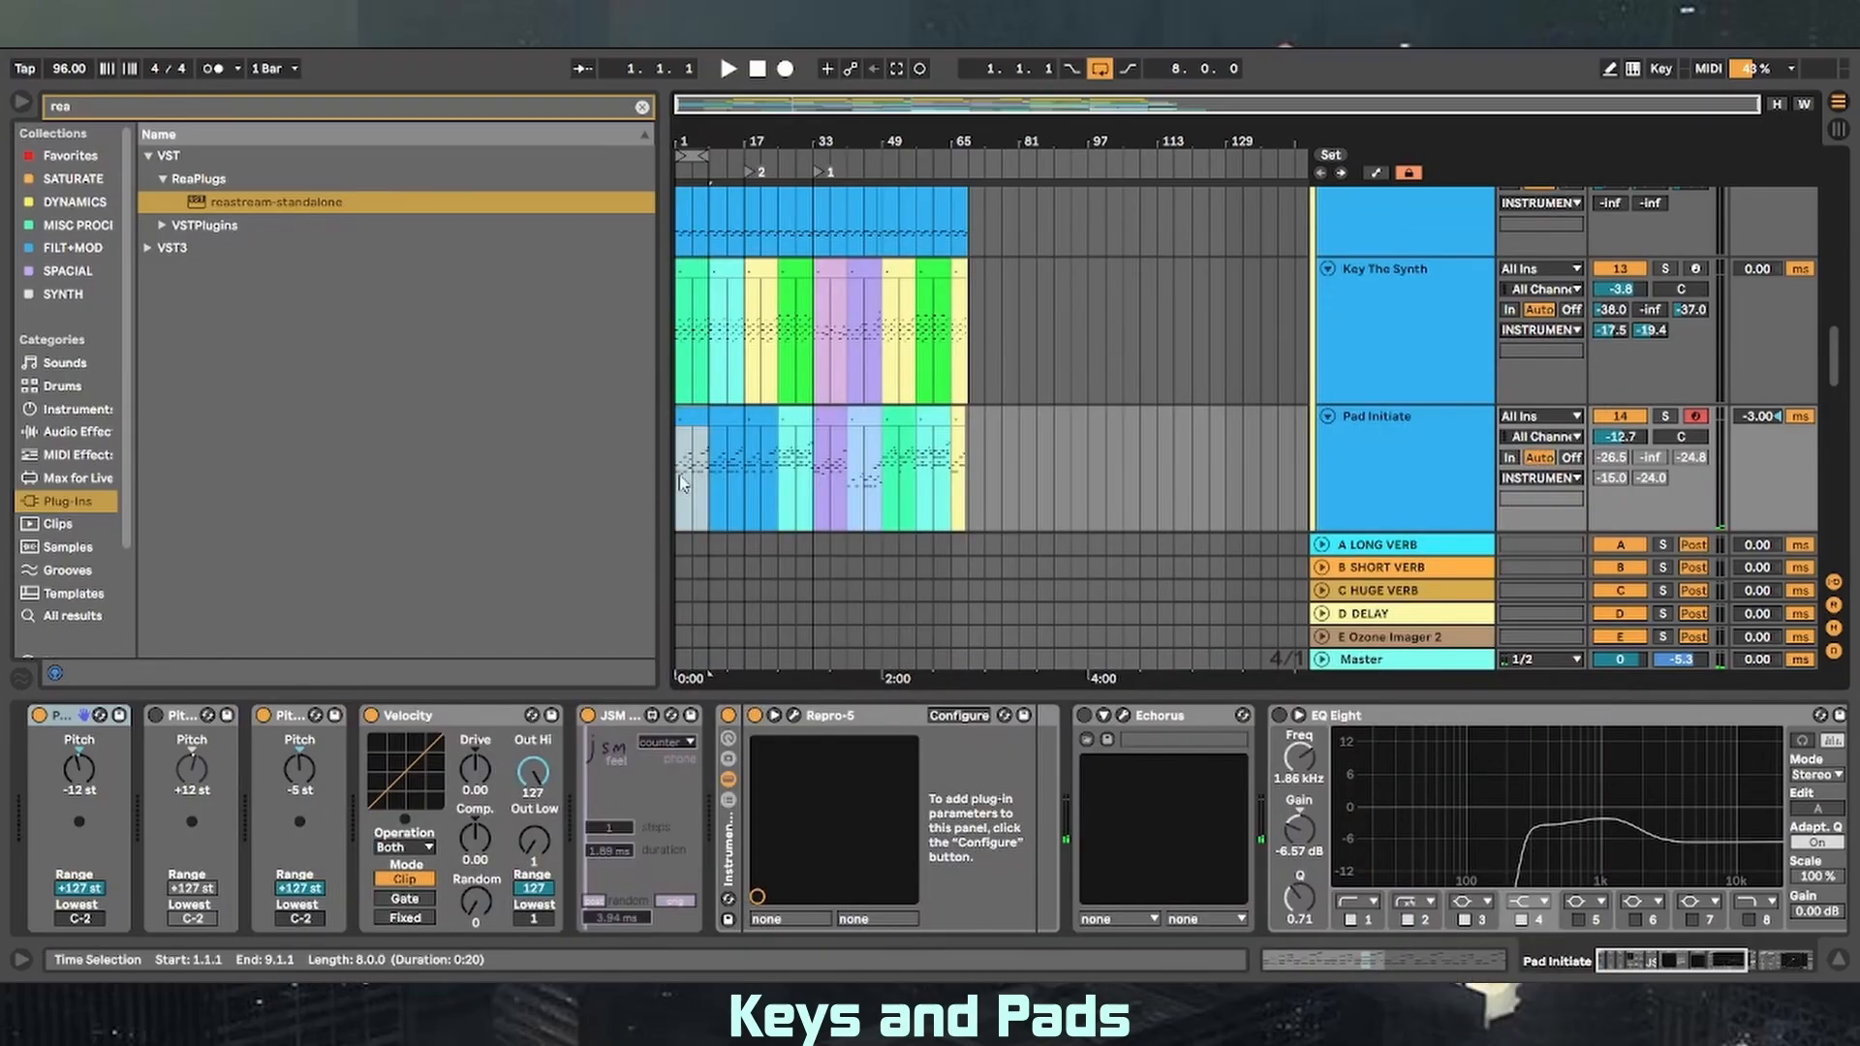
click(1665, 418)
double_click(694, 419)
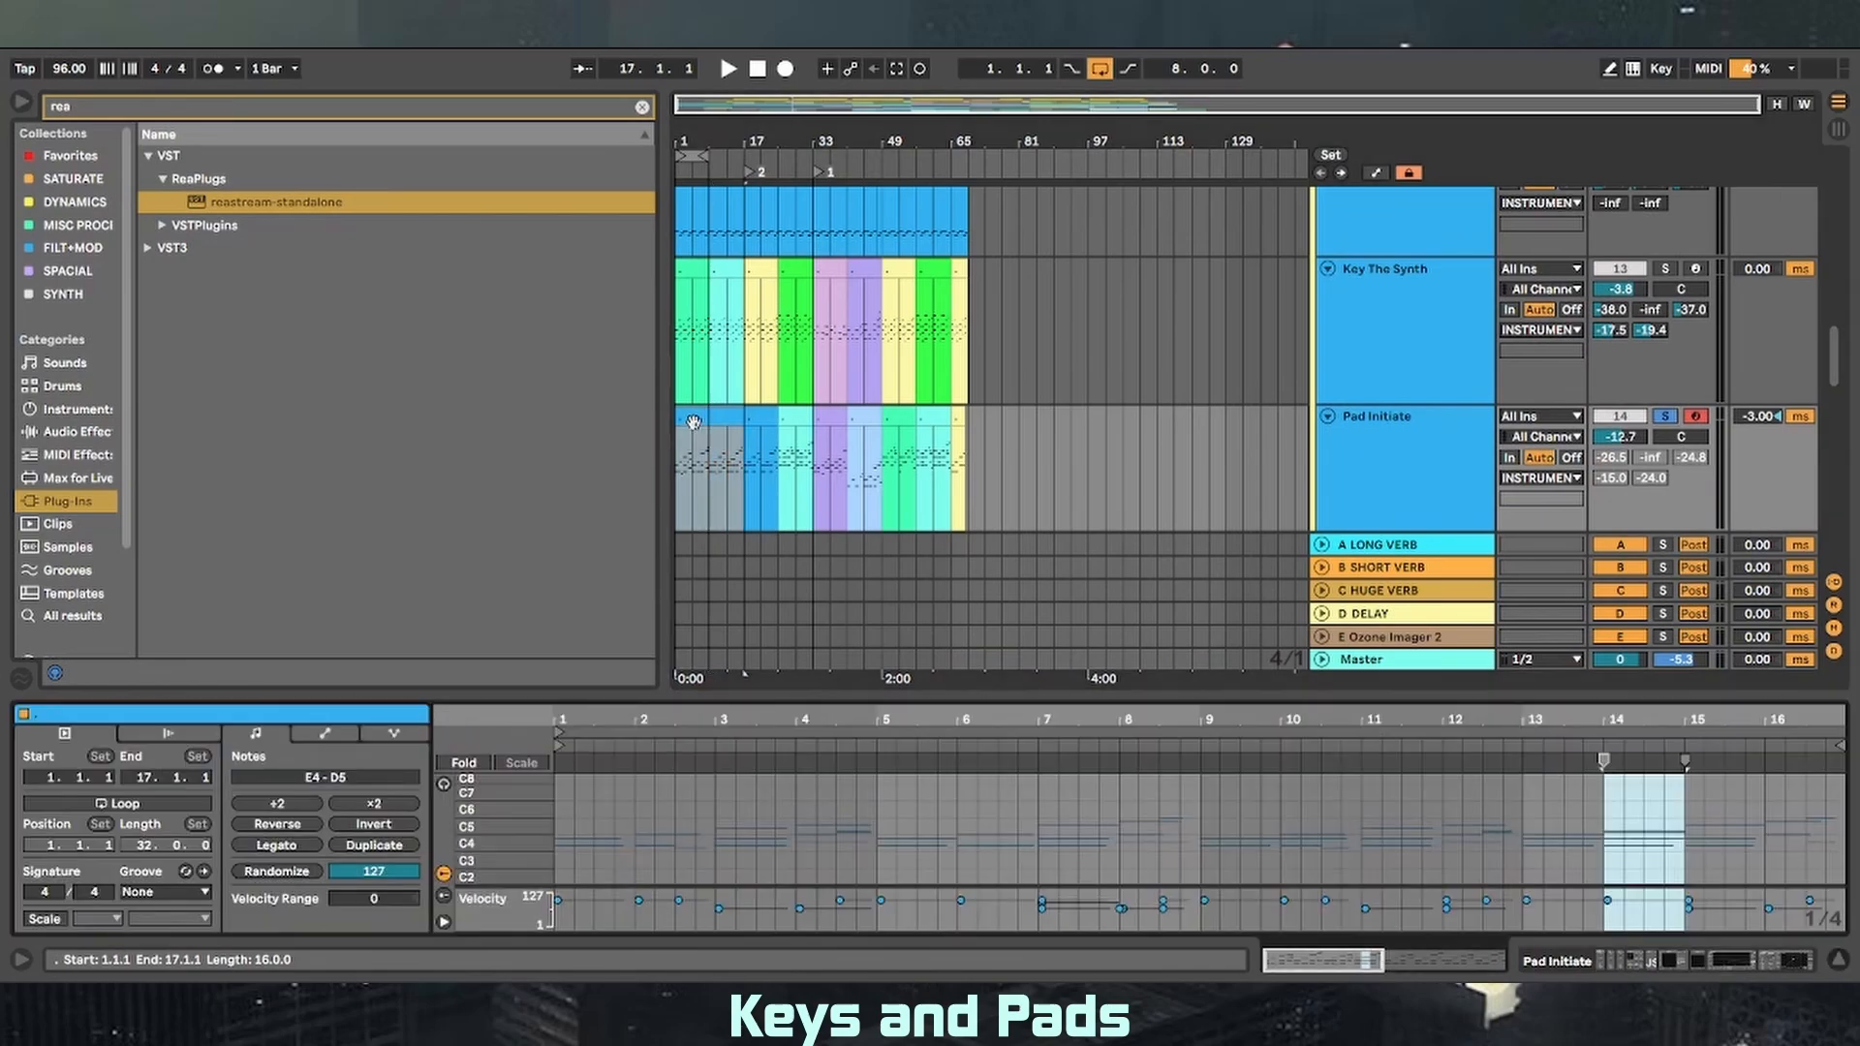
click(323, 732)
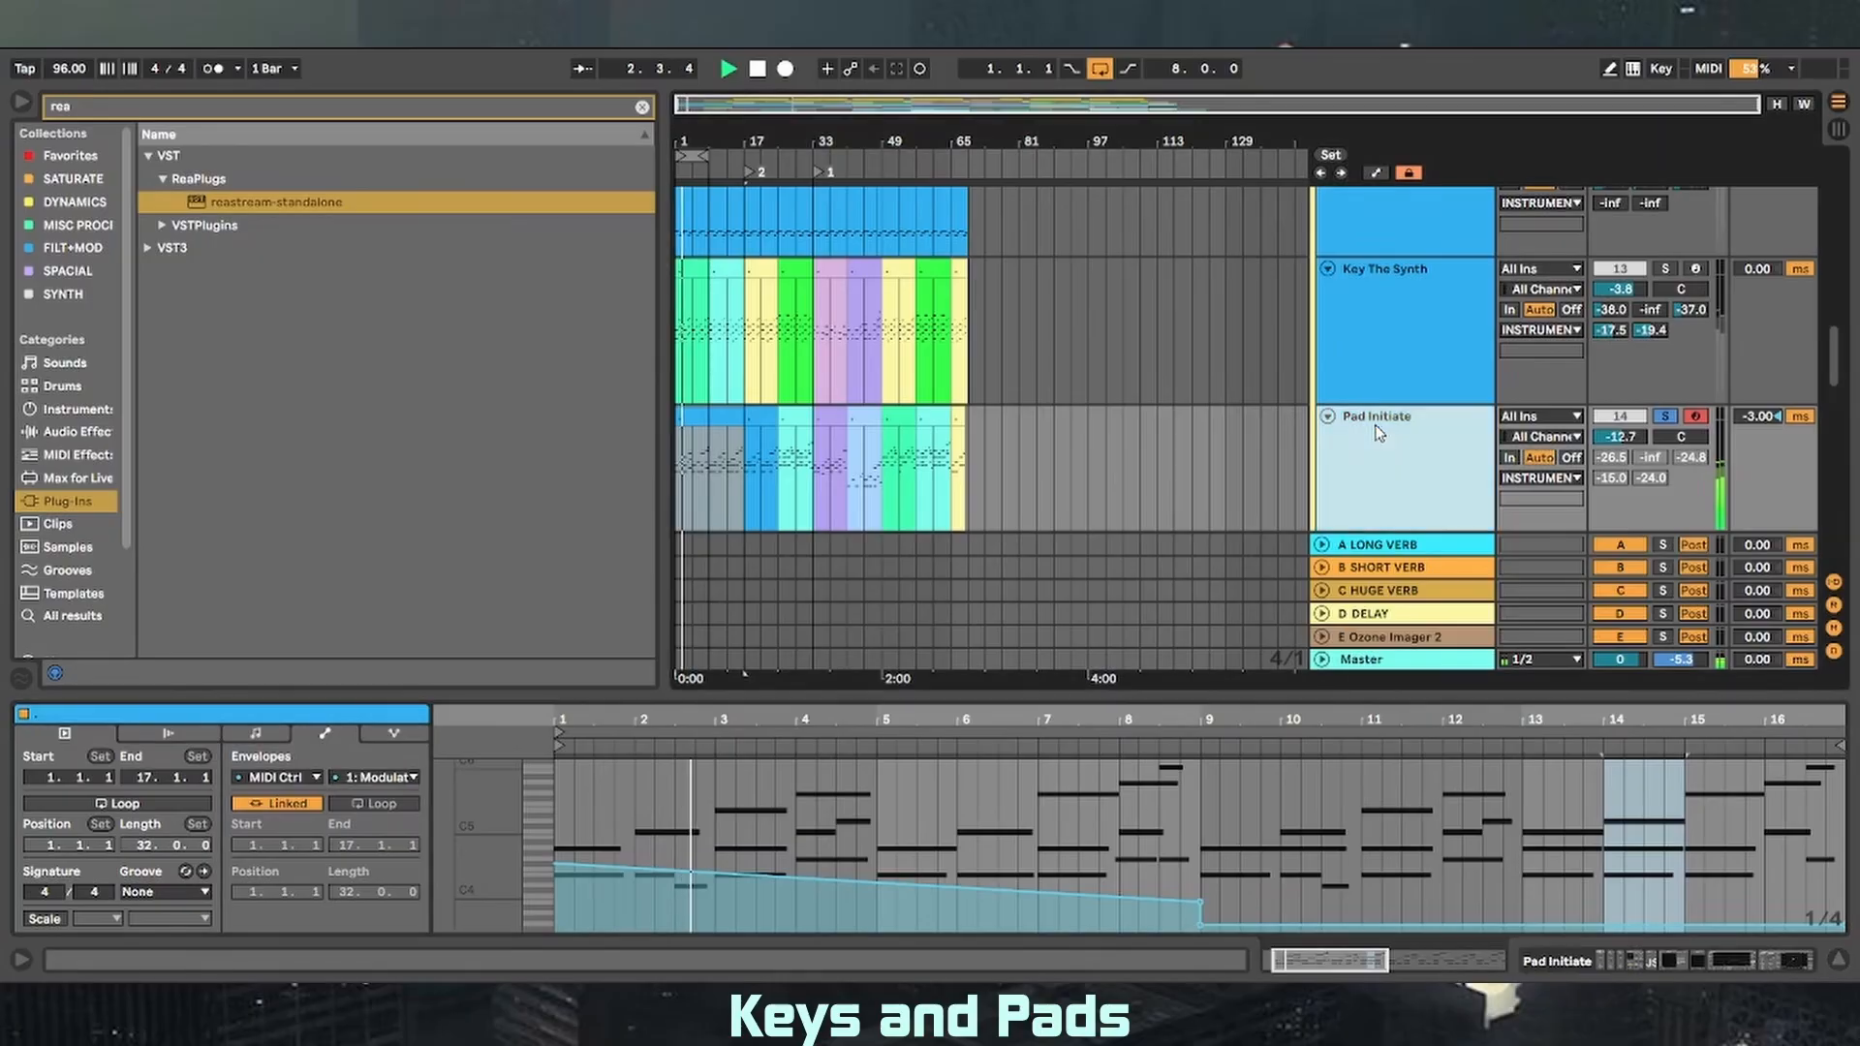
- Enable Echorus, EQ Eight and SIDECHAIN on the Pad Initiate track during playback, showing the Echorus window before closing it
key(shift+Tab)
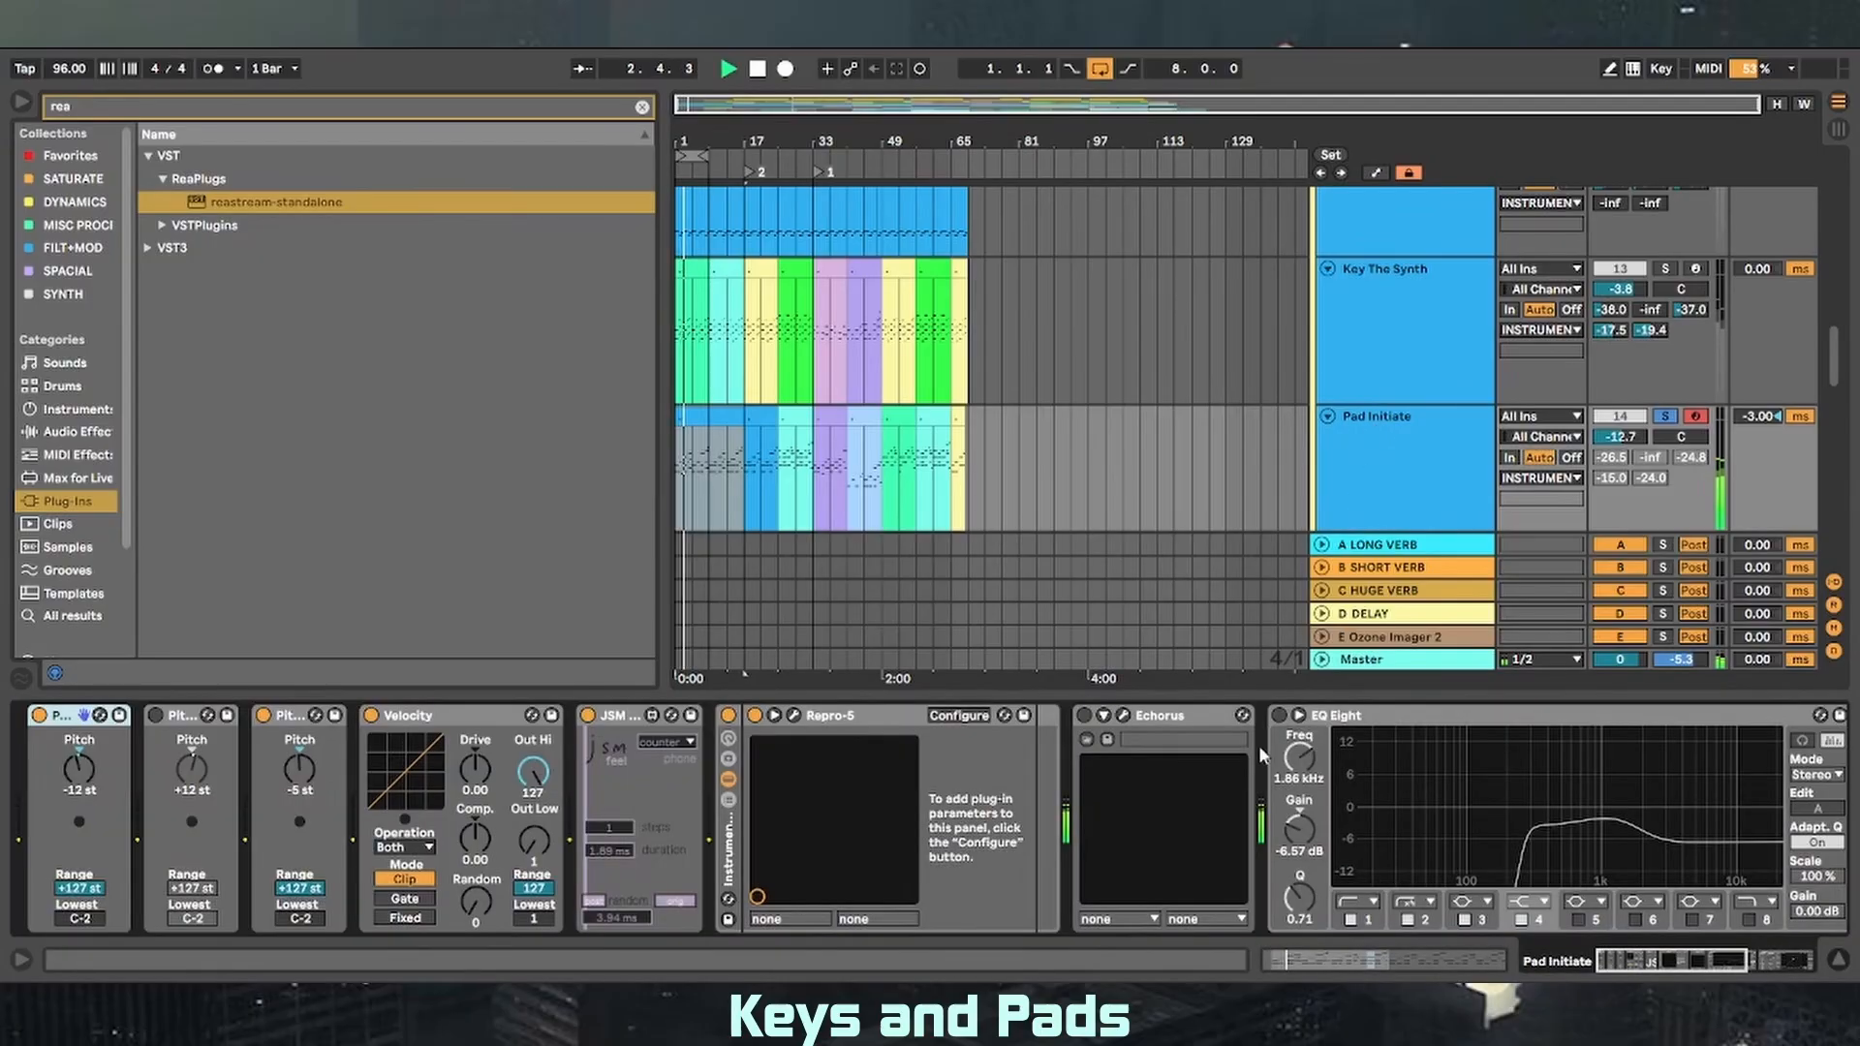
click(1084, 715)
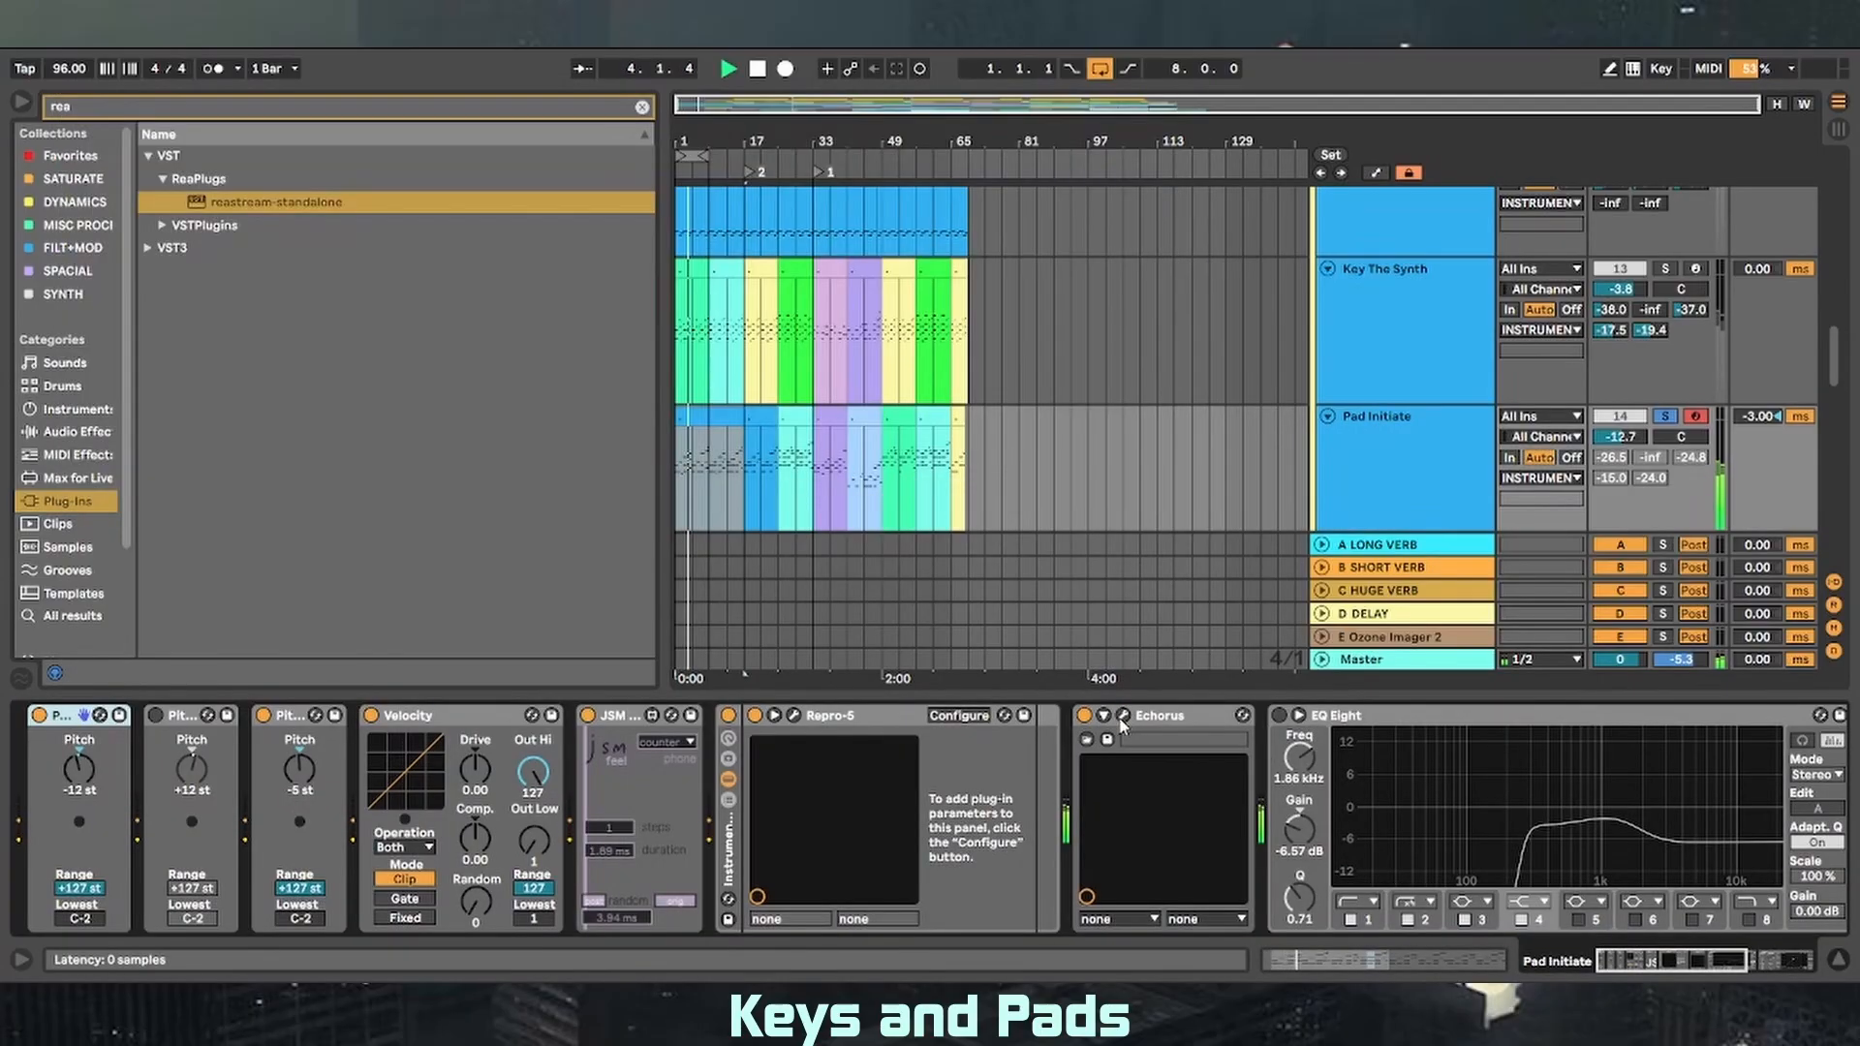
click(1123, 716)
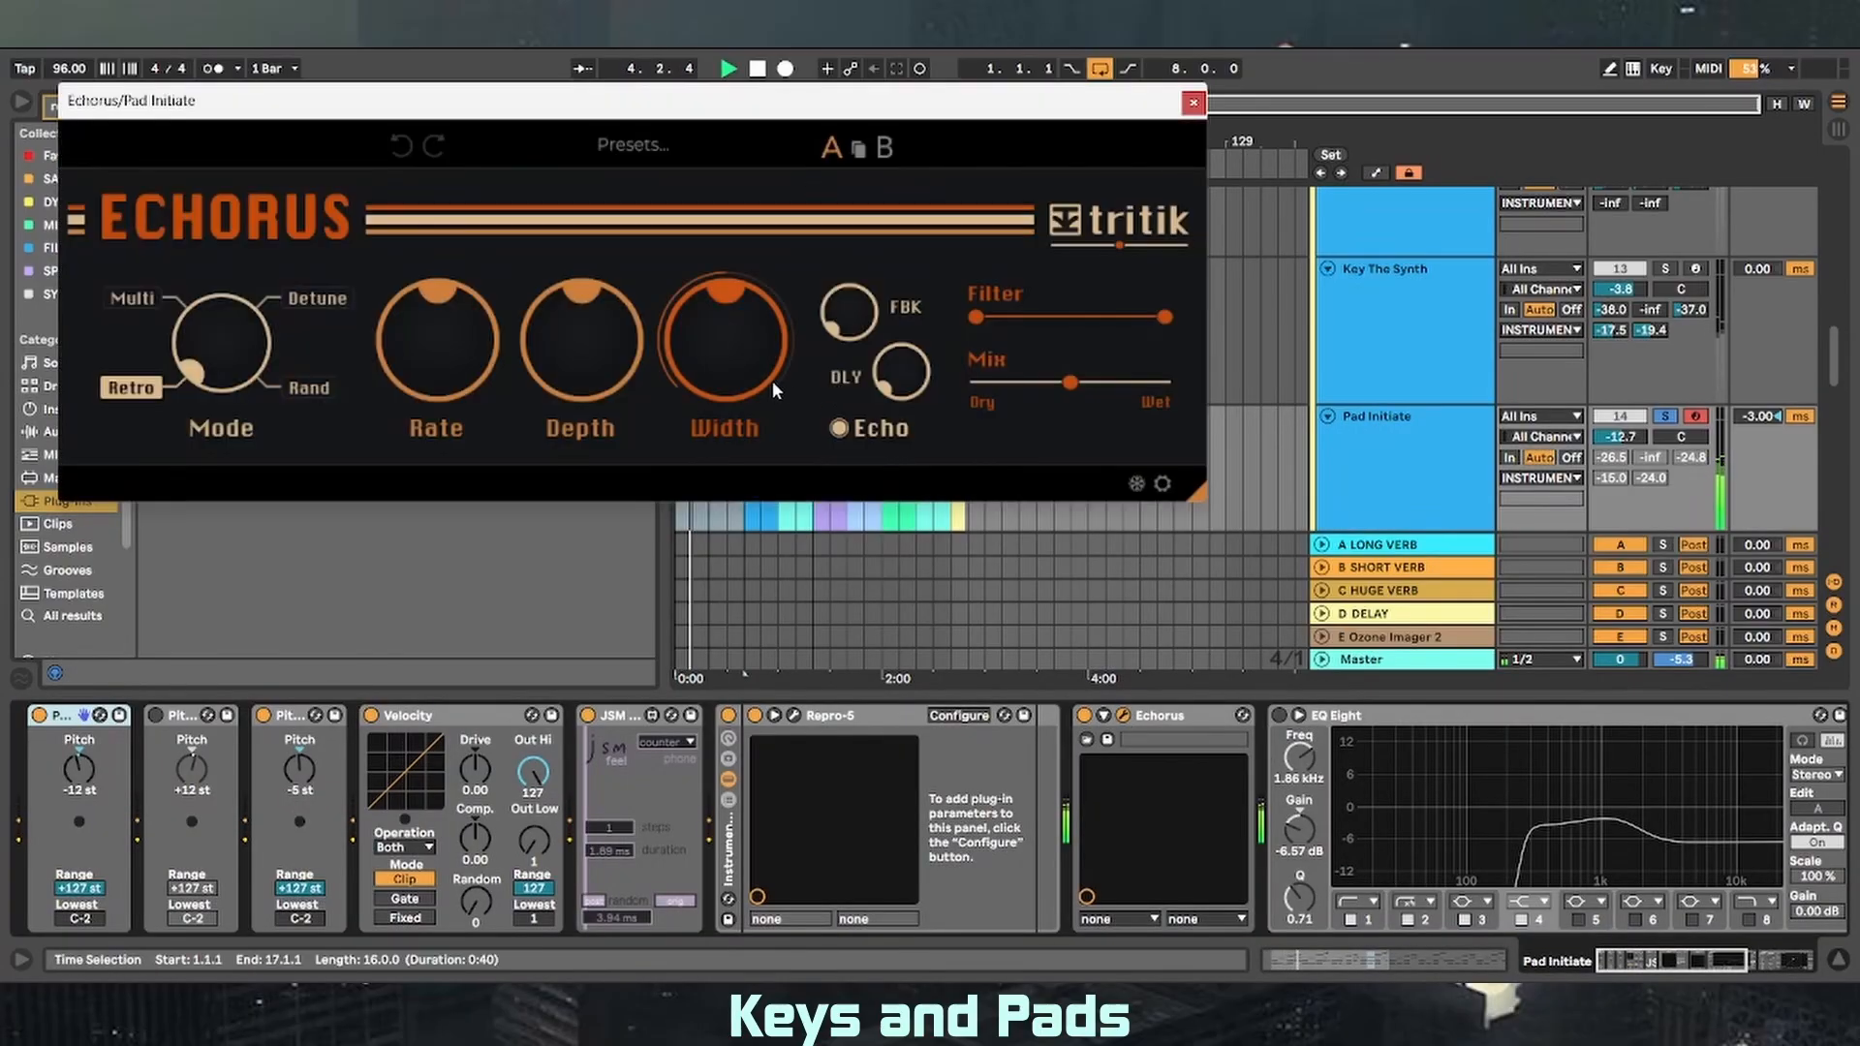
click(1278, 733)
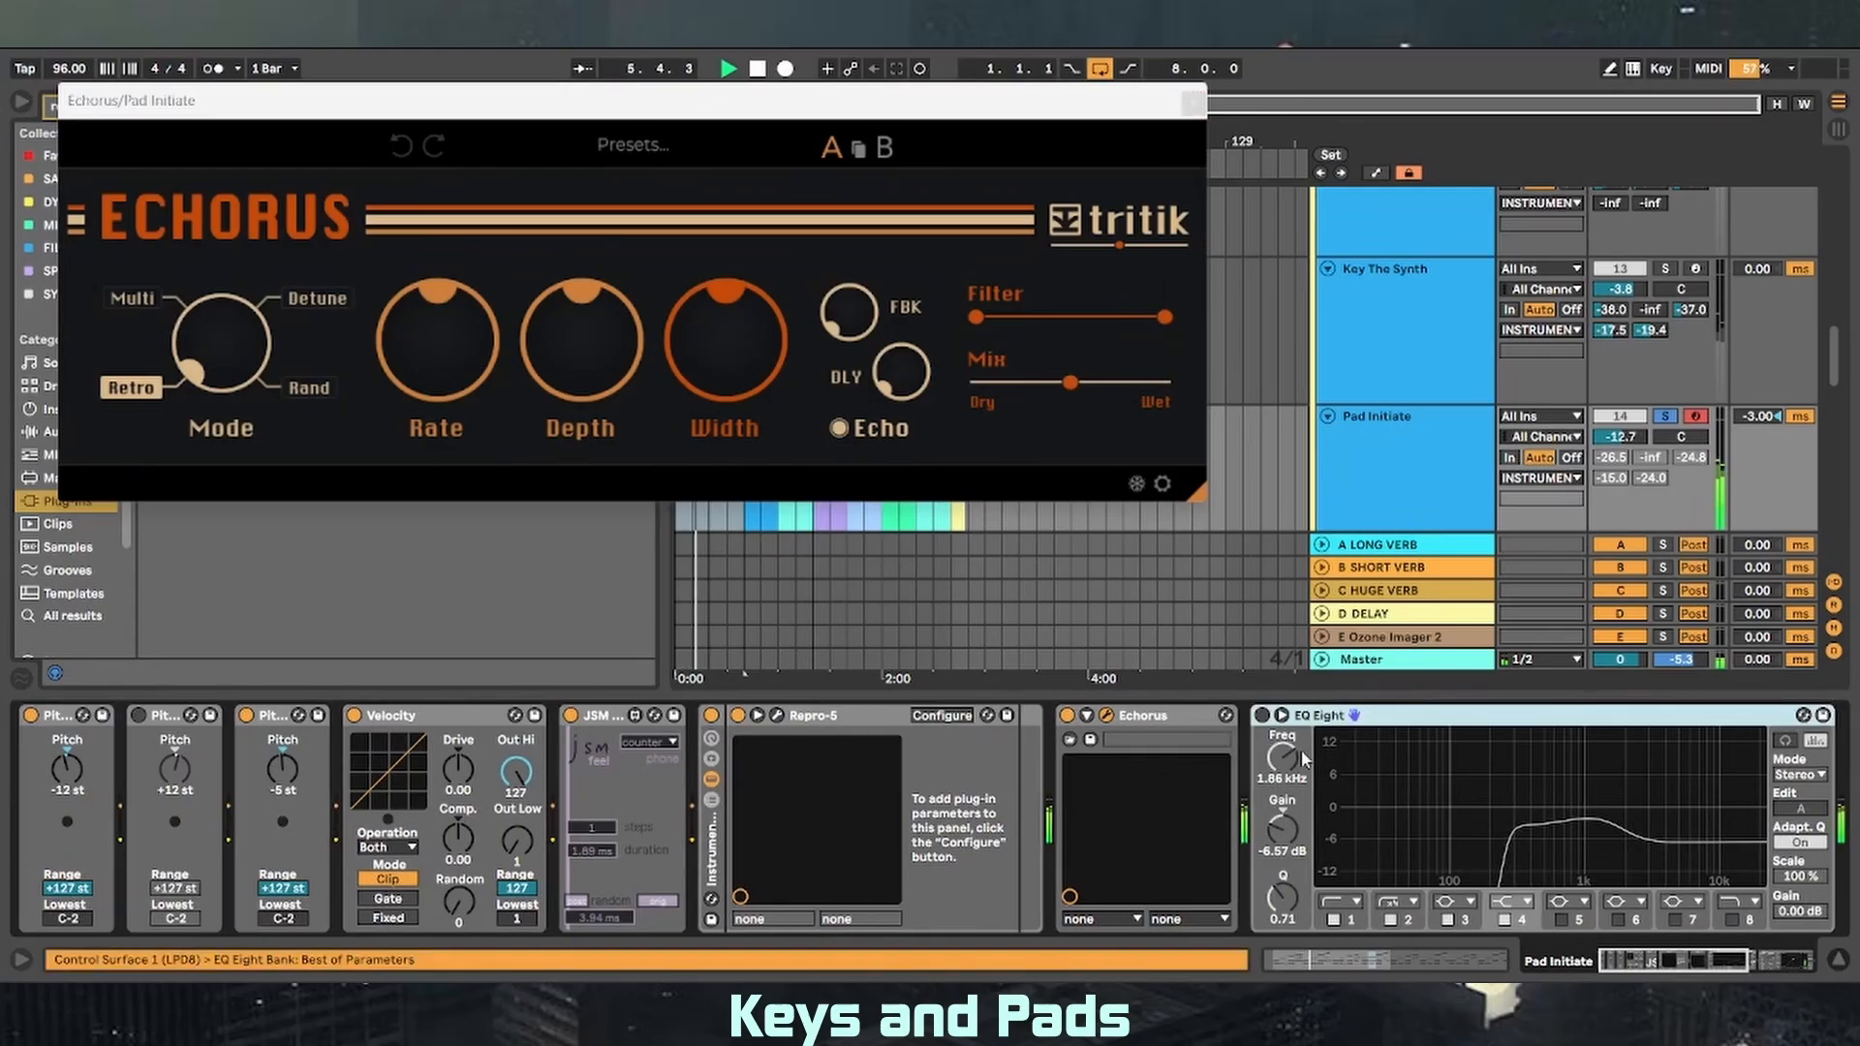
click(1679, 969)
drag(1682, 971, 1741, 973)
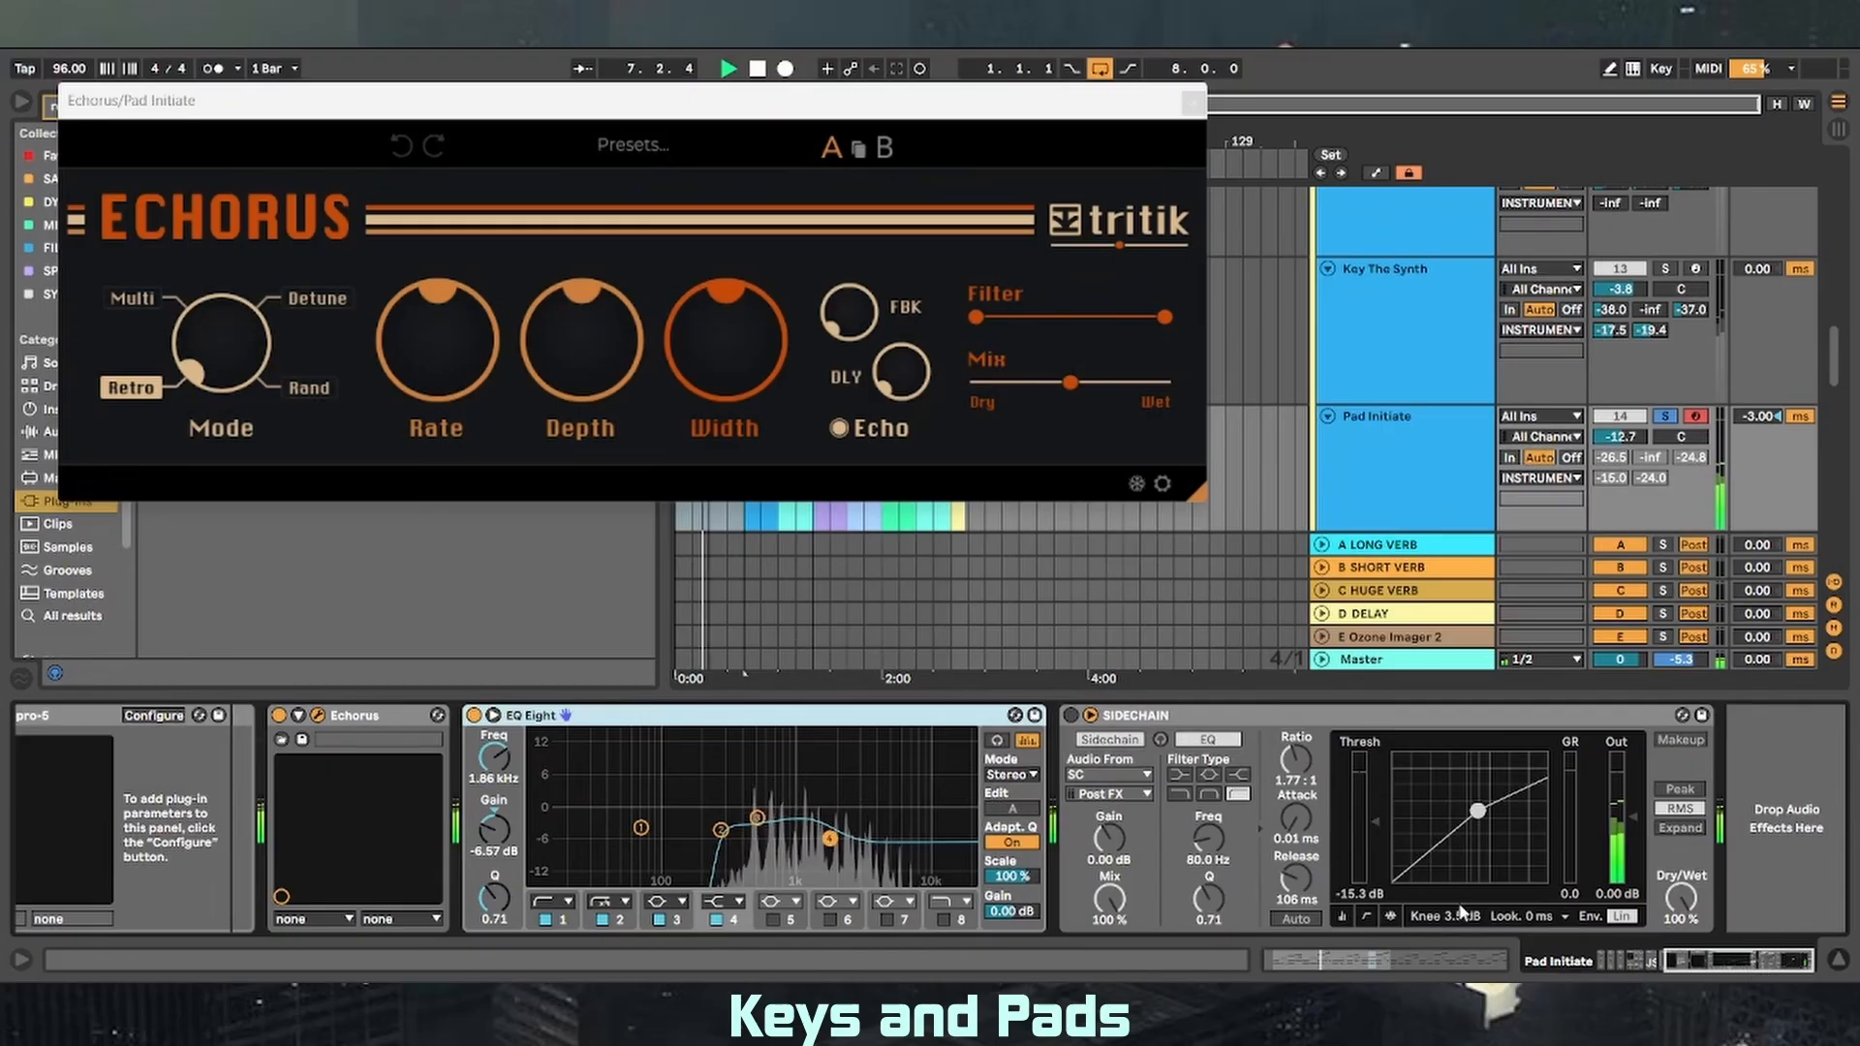
click(1071, 716)
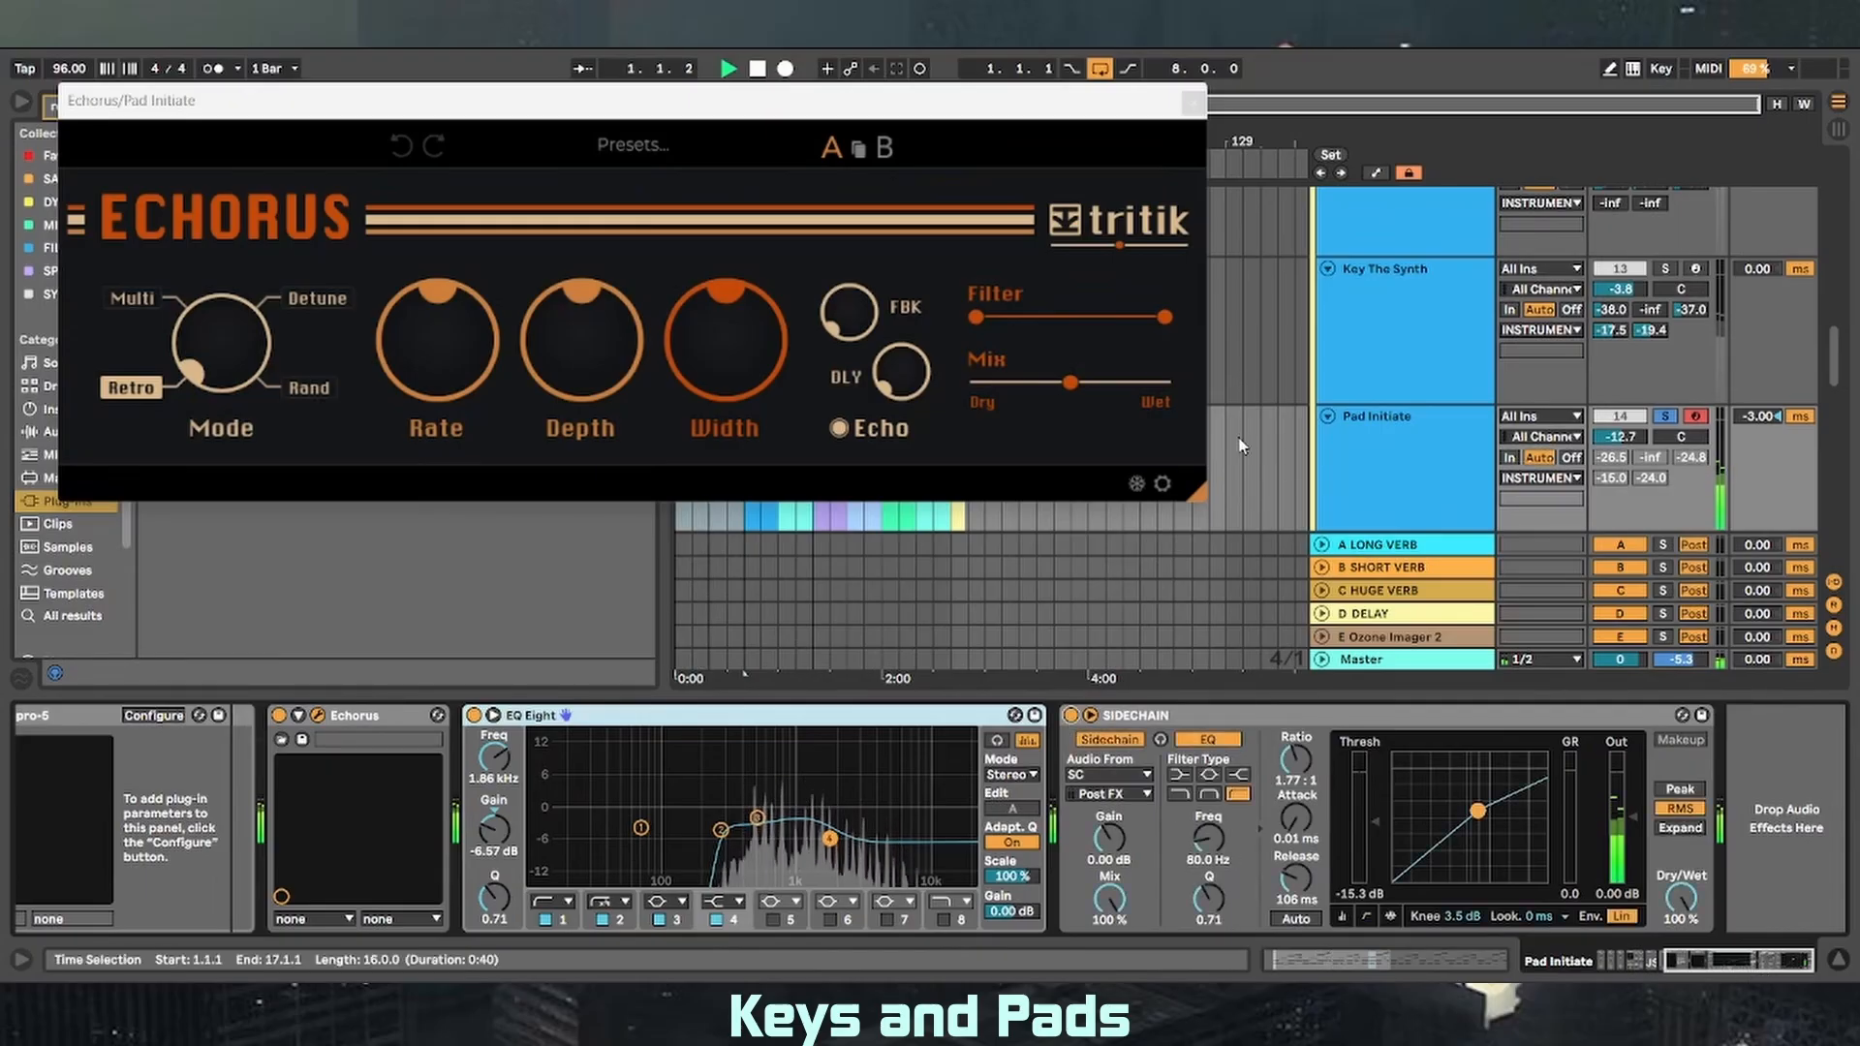
click(1177, 111)
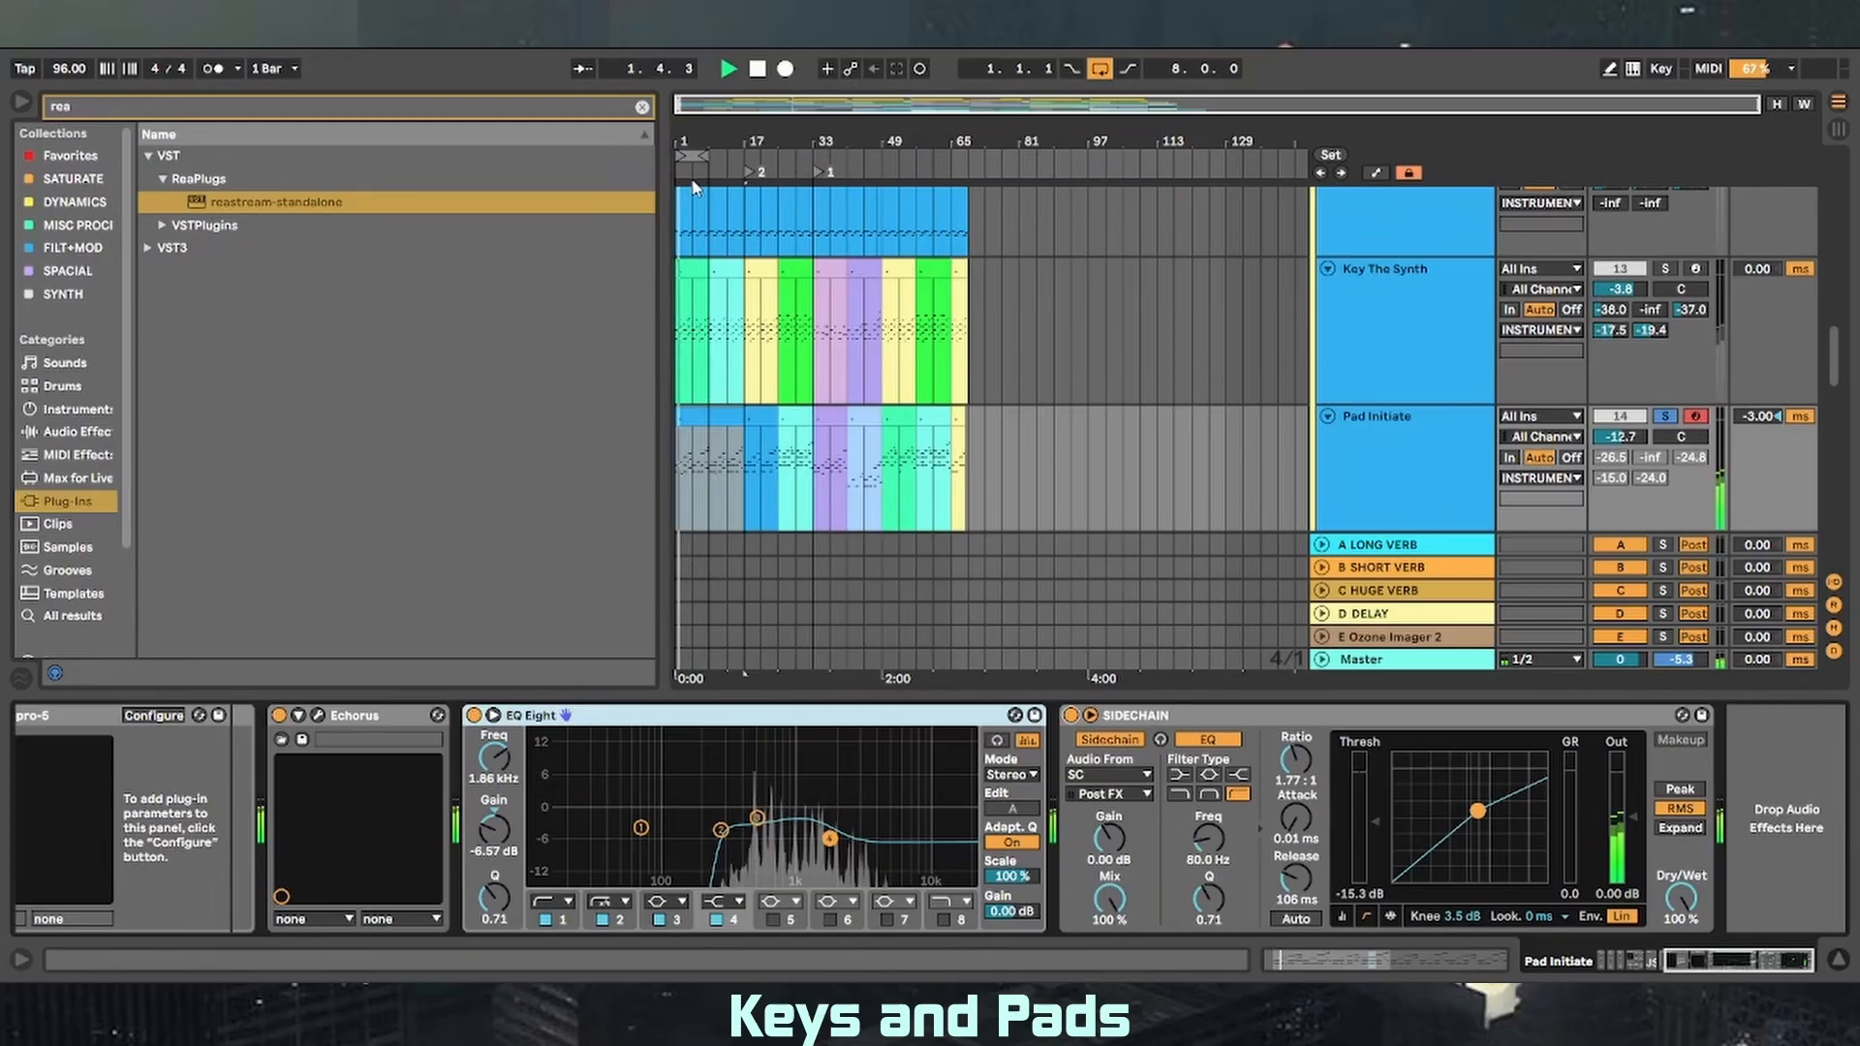
- Move the eight-bar loop to start at bar 9 and solo Key The Synth alongside the playing pad
drag(690, 158, 731, 162)
key(space)
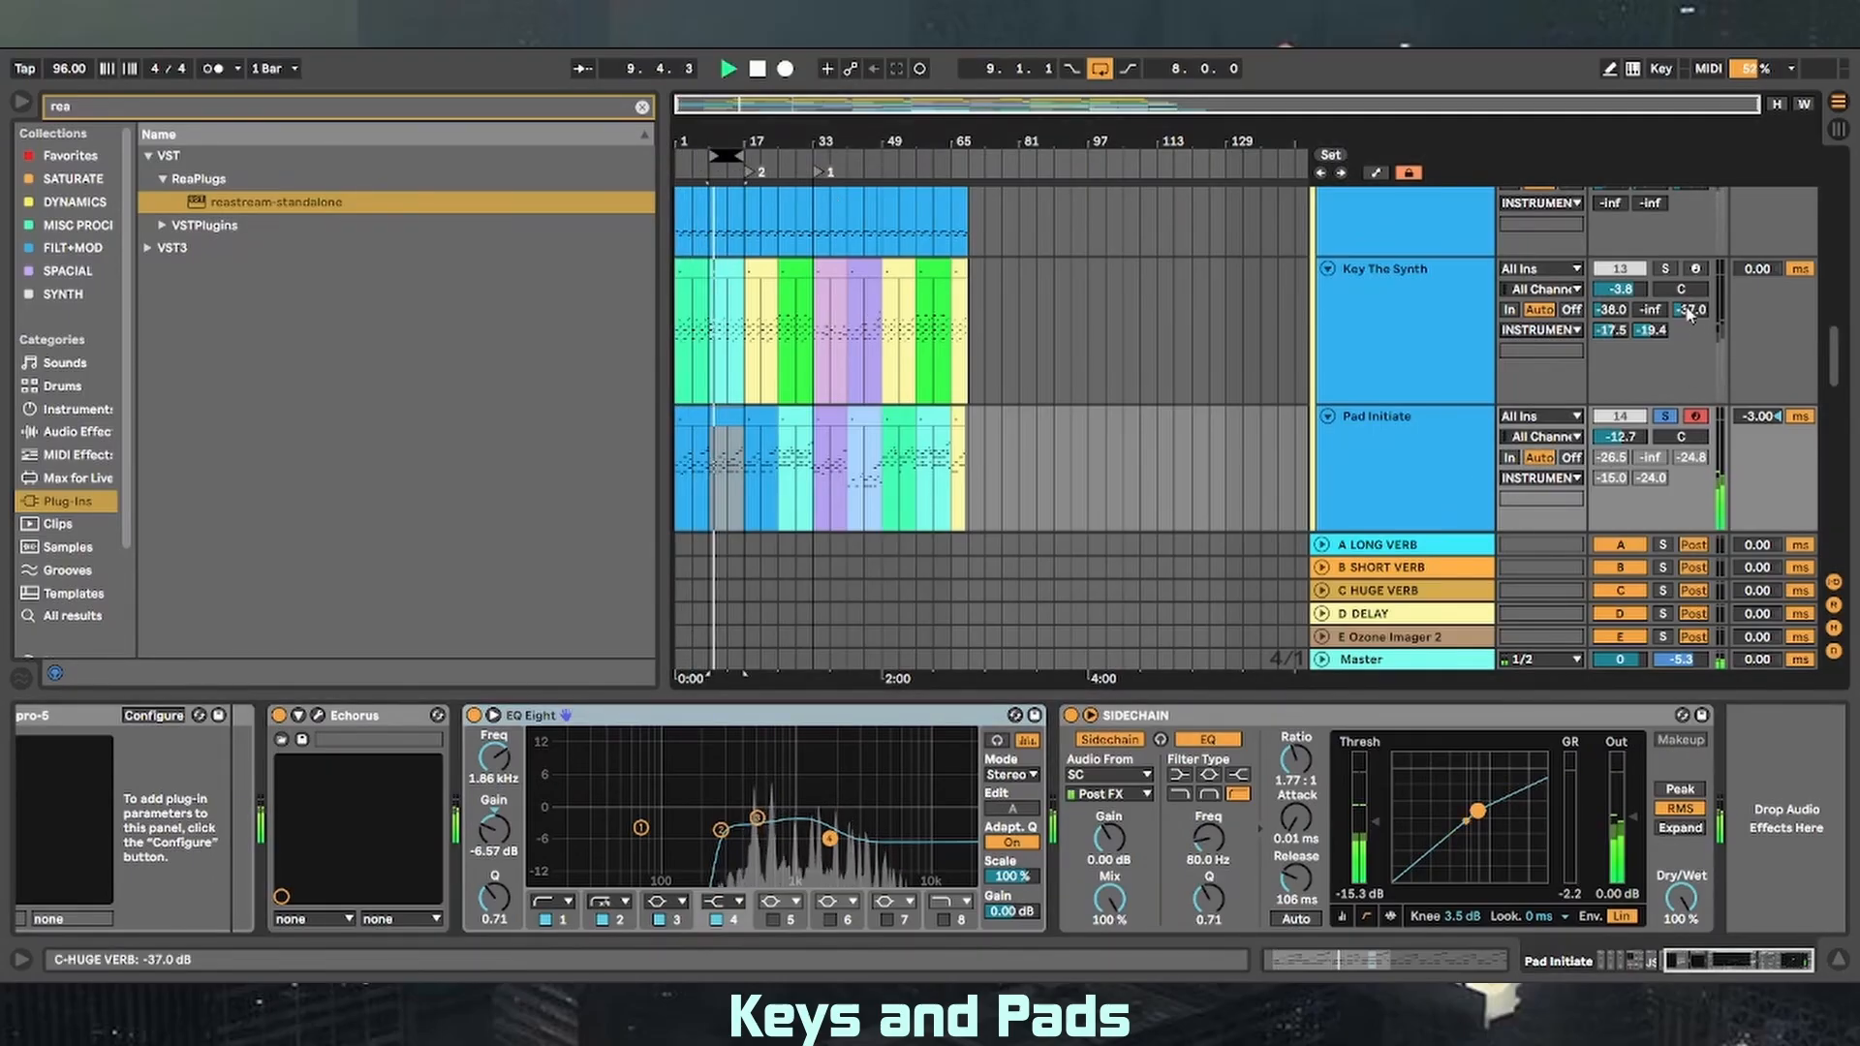
click(1666, 268)
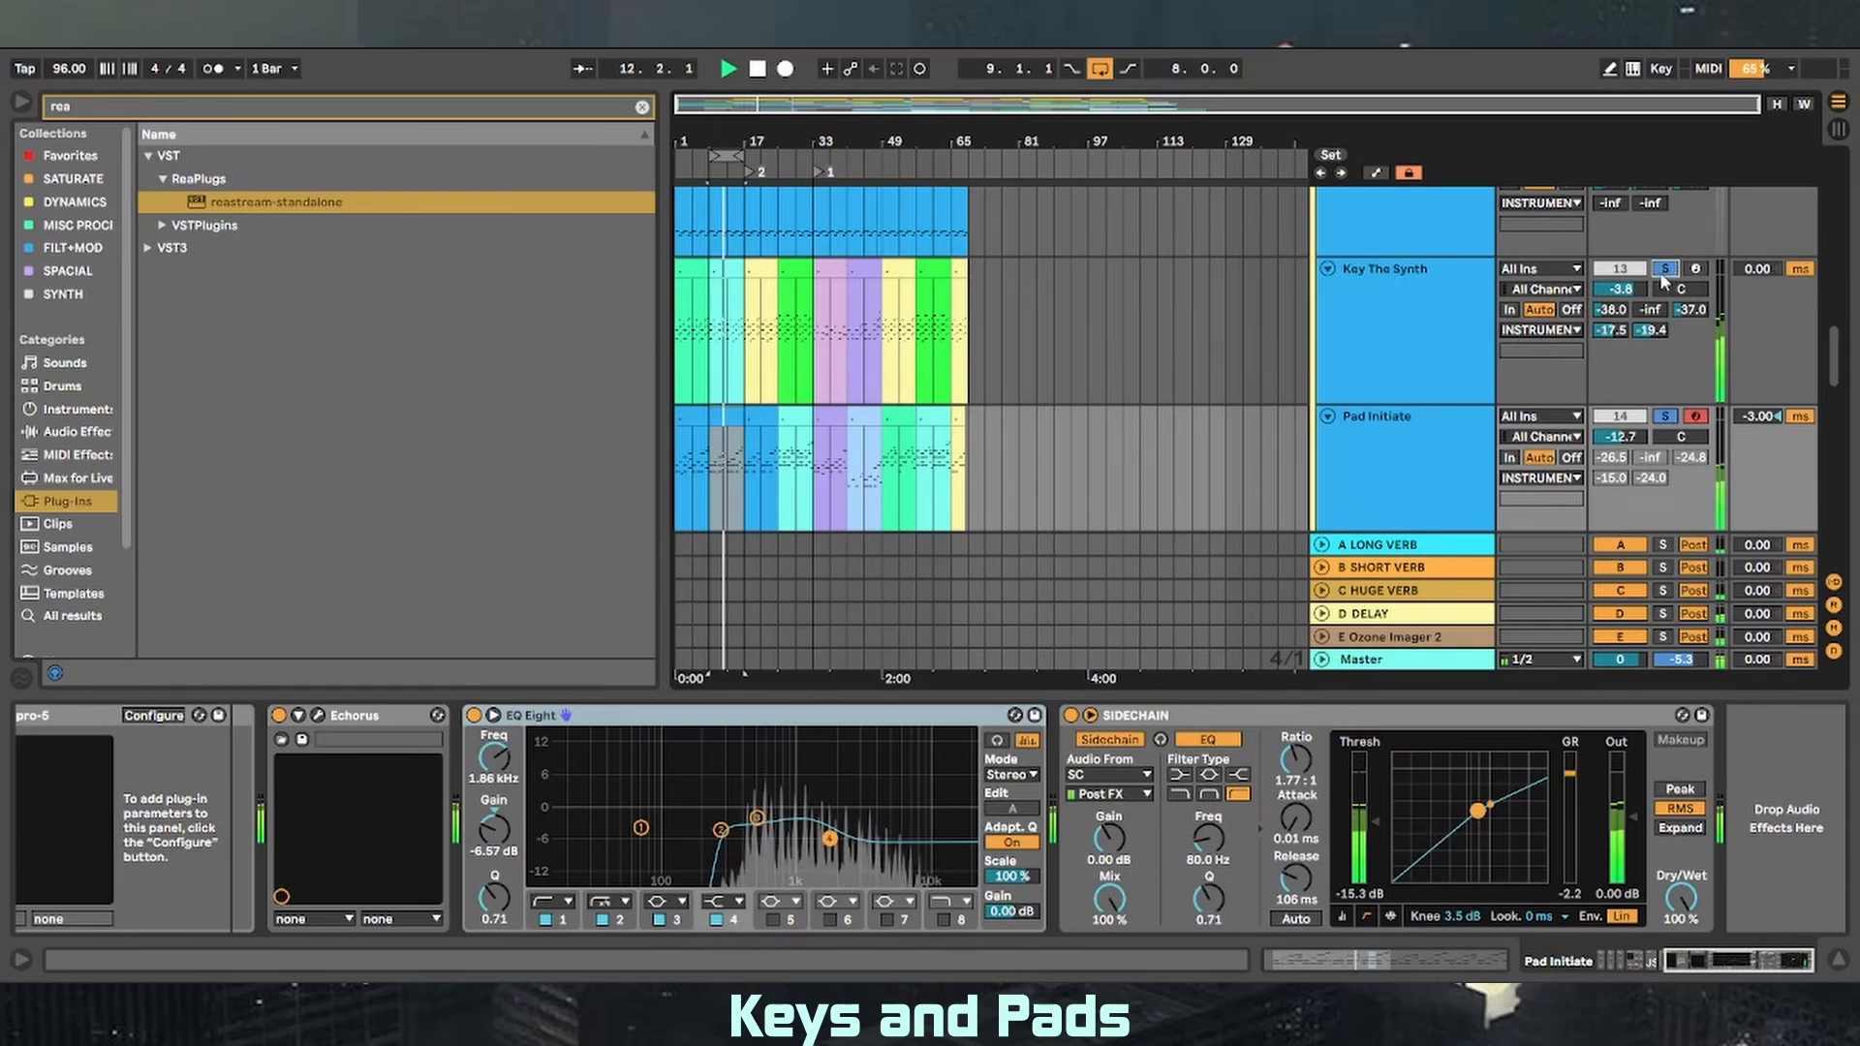
- Enable all sends on the Pad Initiate track
right_click(1611, 459)
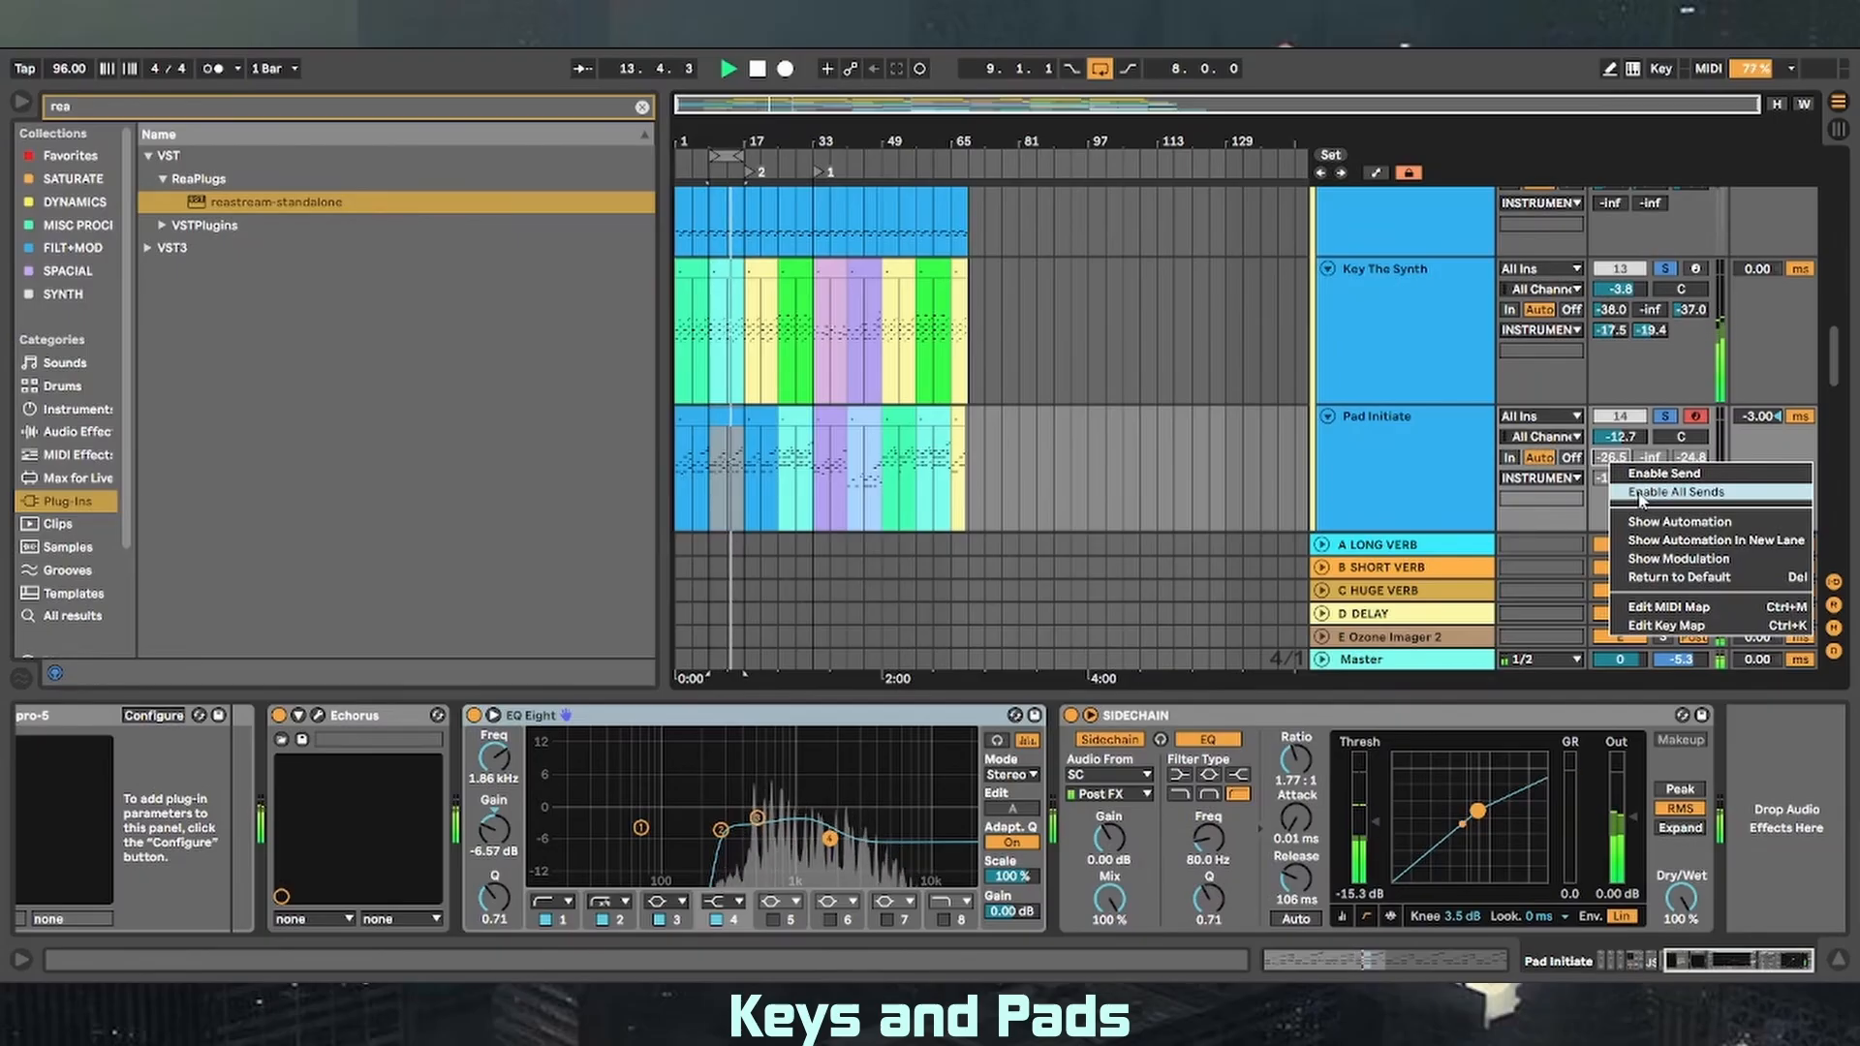
click(1641, 494)
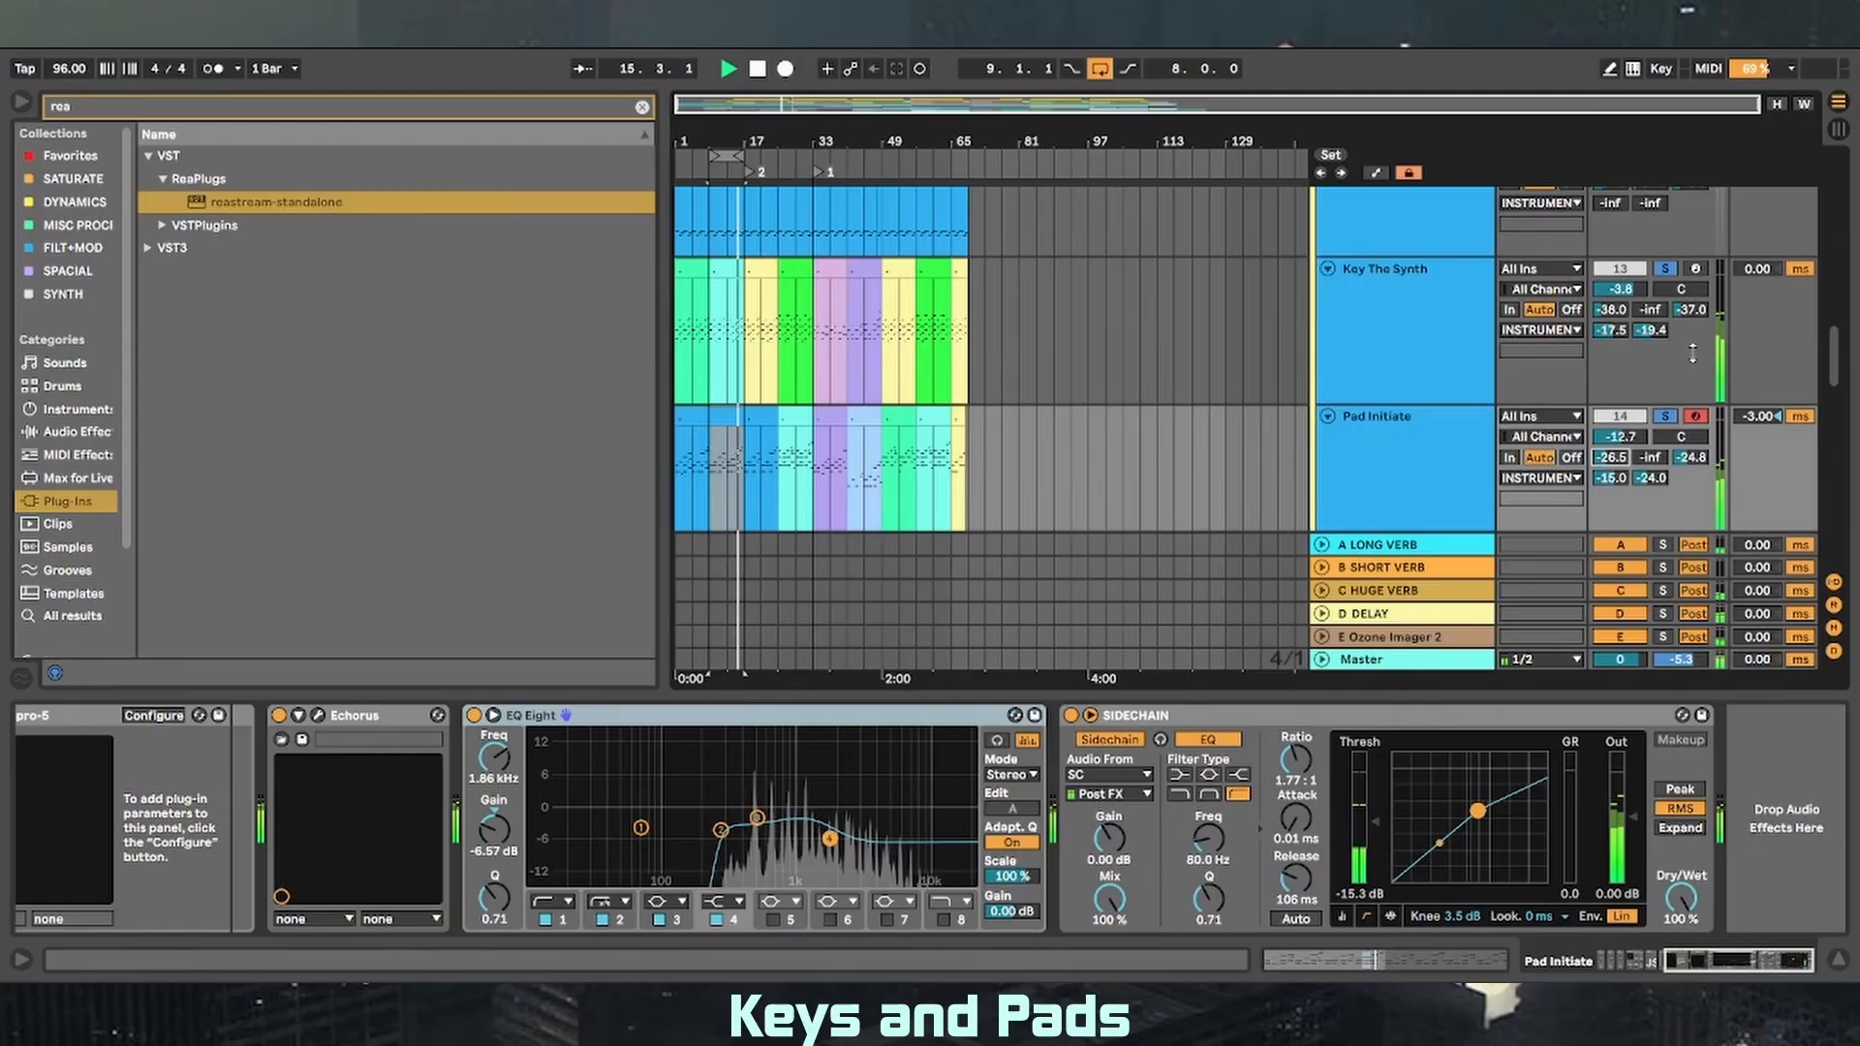
- Stop playback and move the eight-bar loop to start at bar 17
scroll(1666, 341, up, 4)
scroll(1656, 333, up, 5)
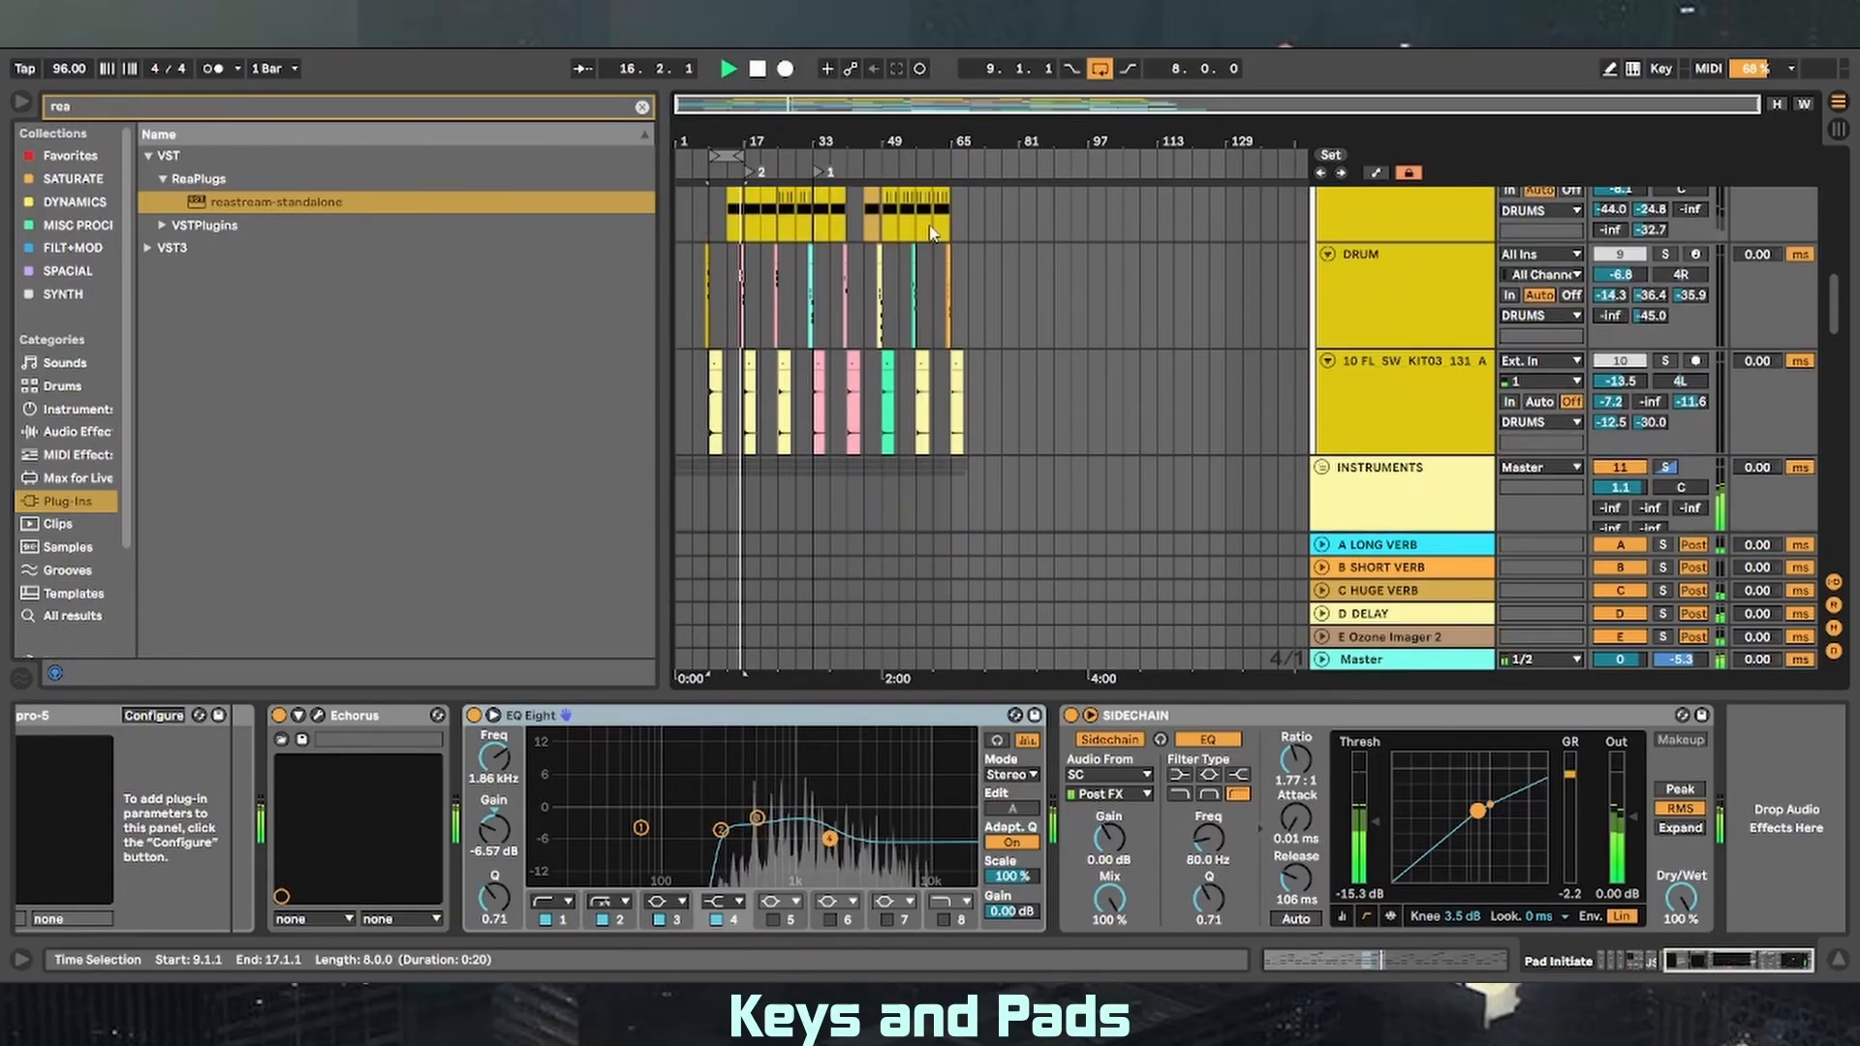
key(space)
drag(732, 156, 783, 189)
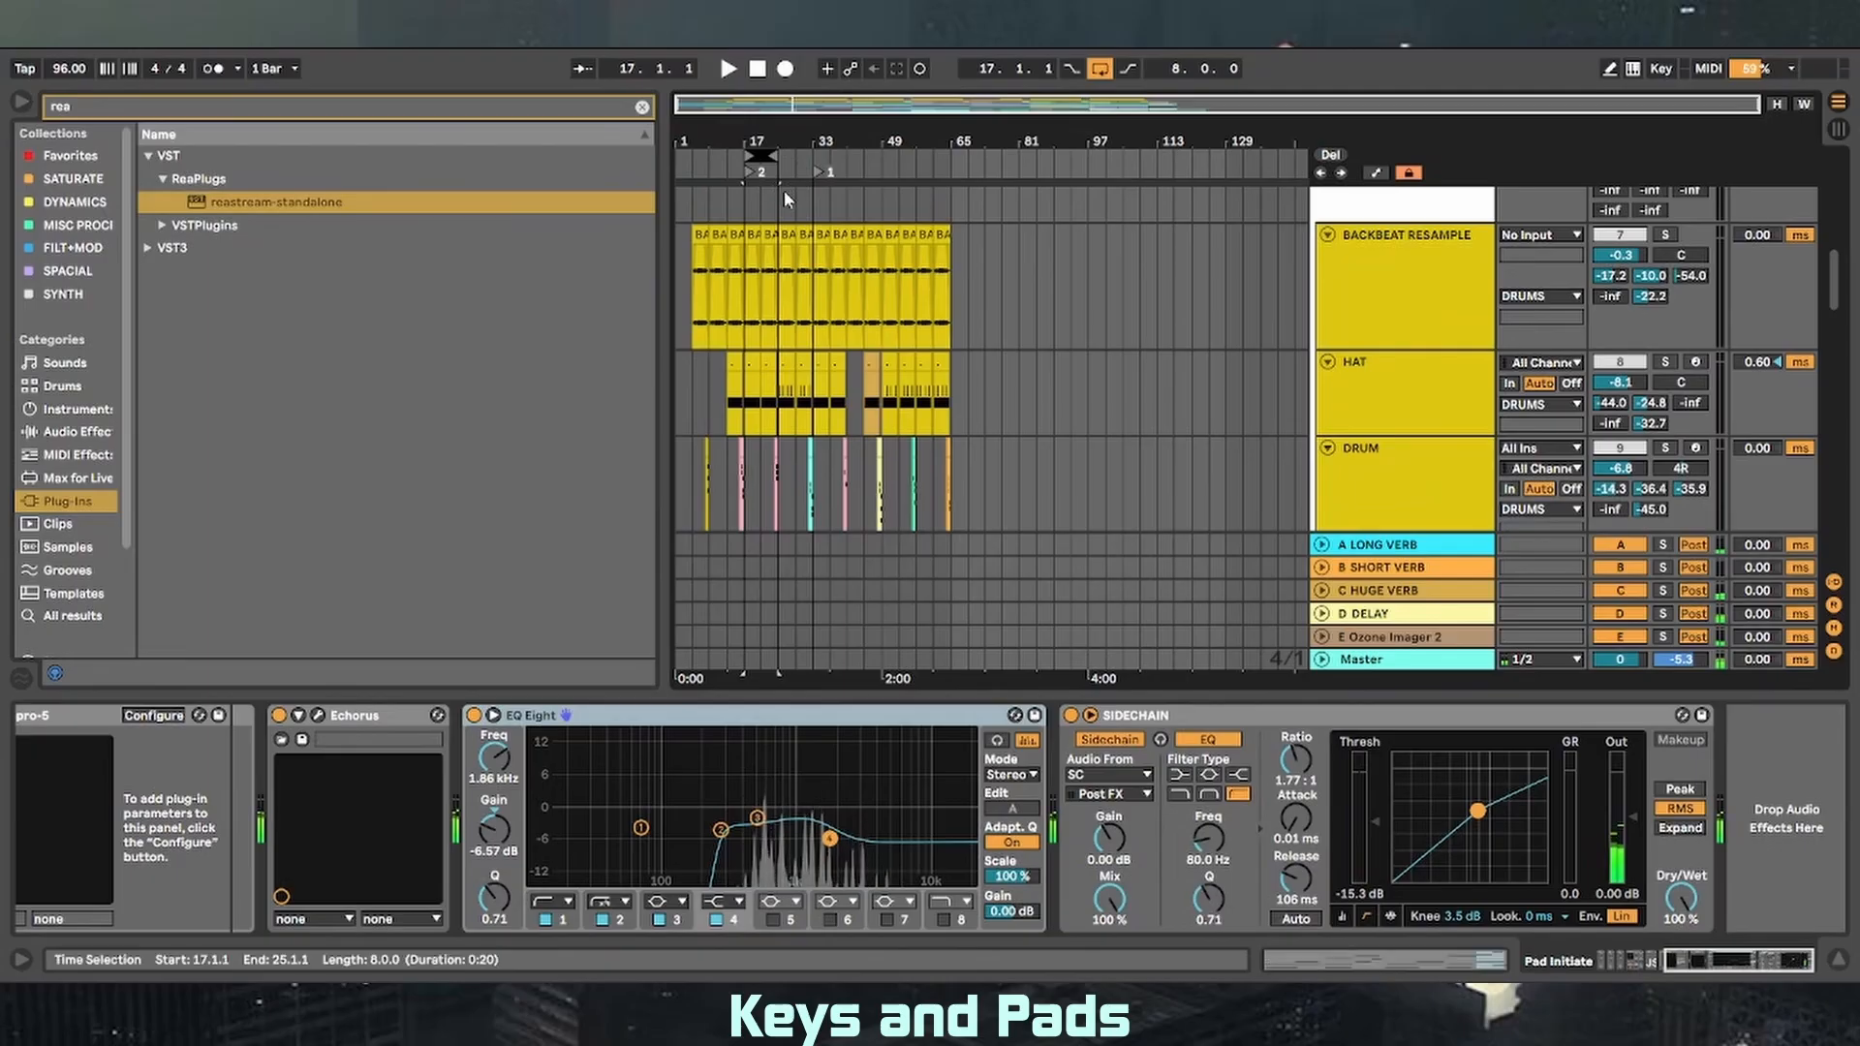
- Turn off the solo on the instrument tracks and play the full mix from bar 17
scroll(1661, 315, down, 5)
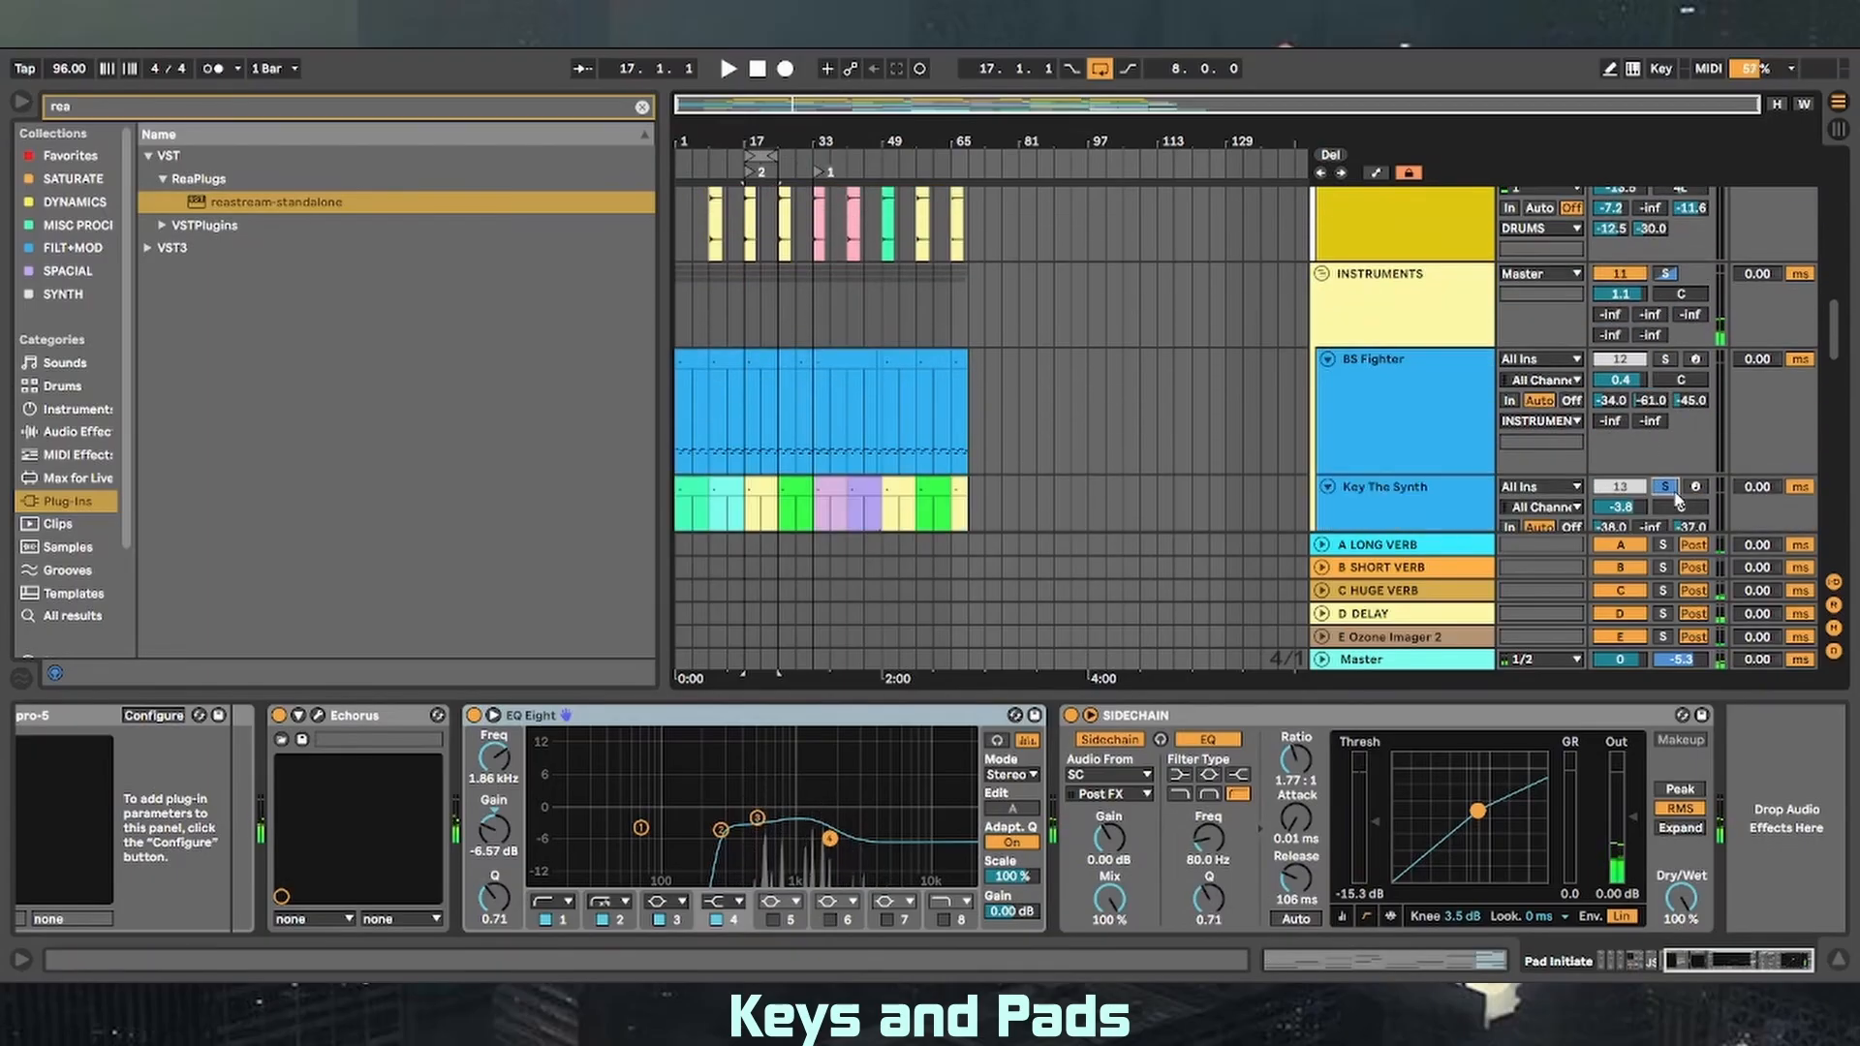
click(1675, 492)
key(space)
scroll(1526, 422, down, 3)
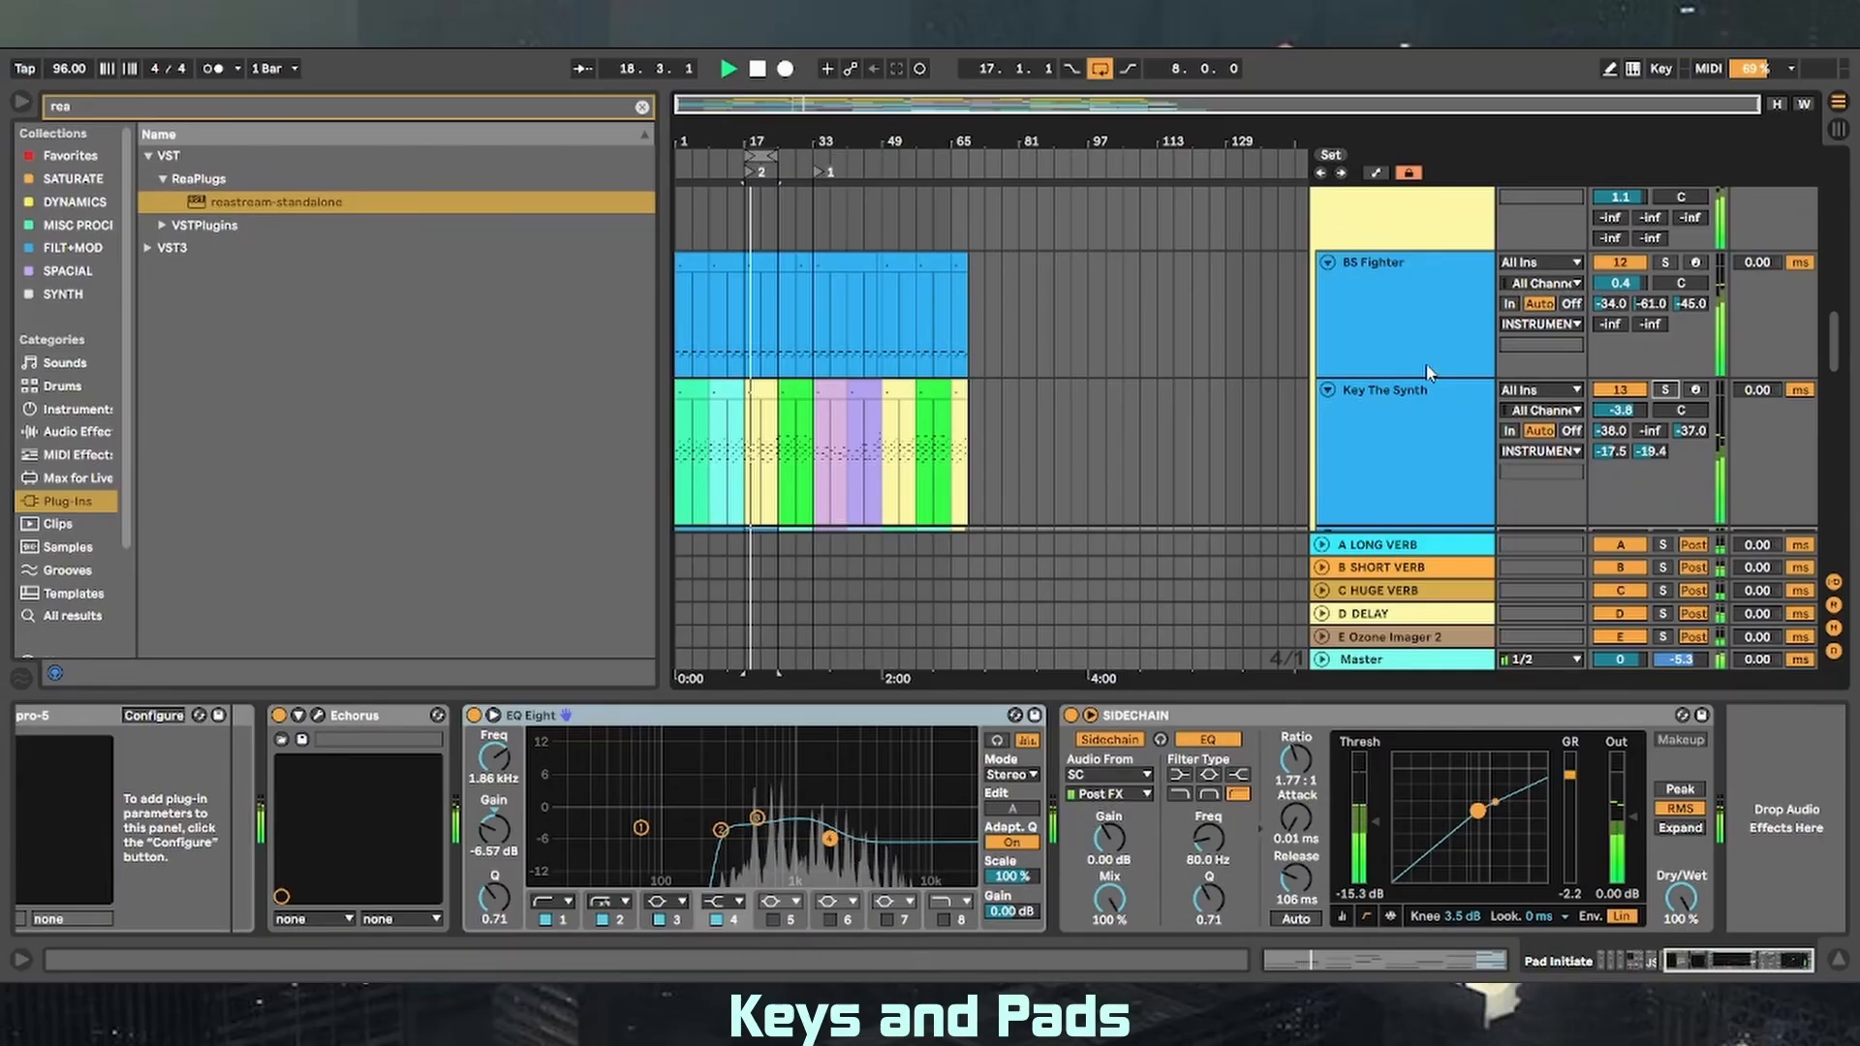
- Open the Pad Initiate clip at bar 17 to view its notes during playback
scroll(1428, 373, down, 1)
scroll(1430, 376, down, 1)
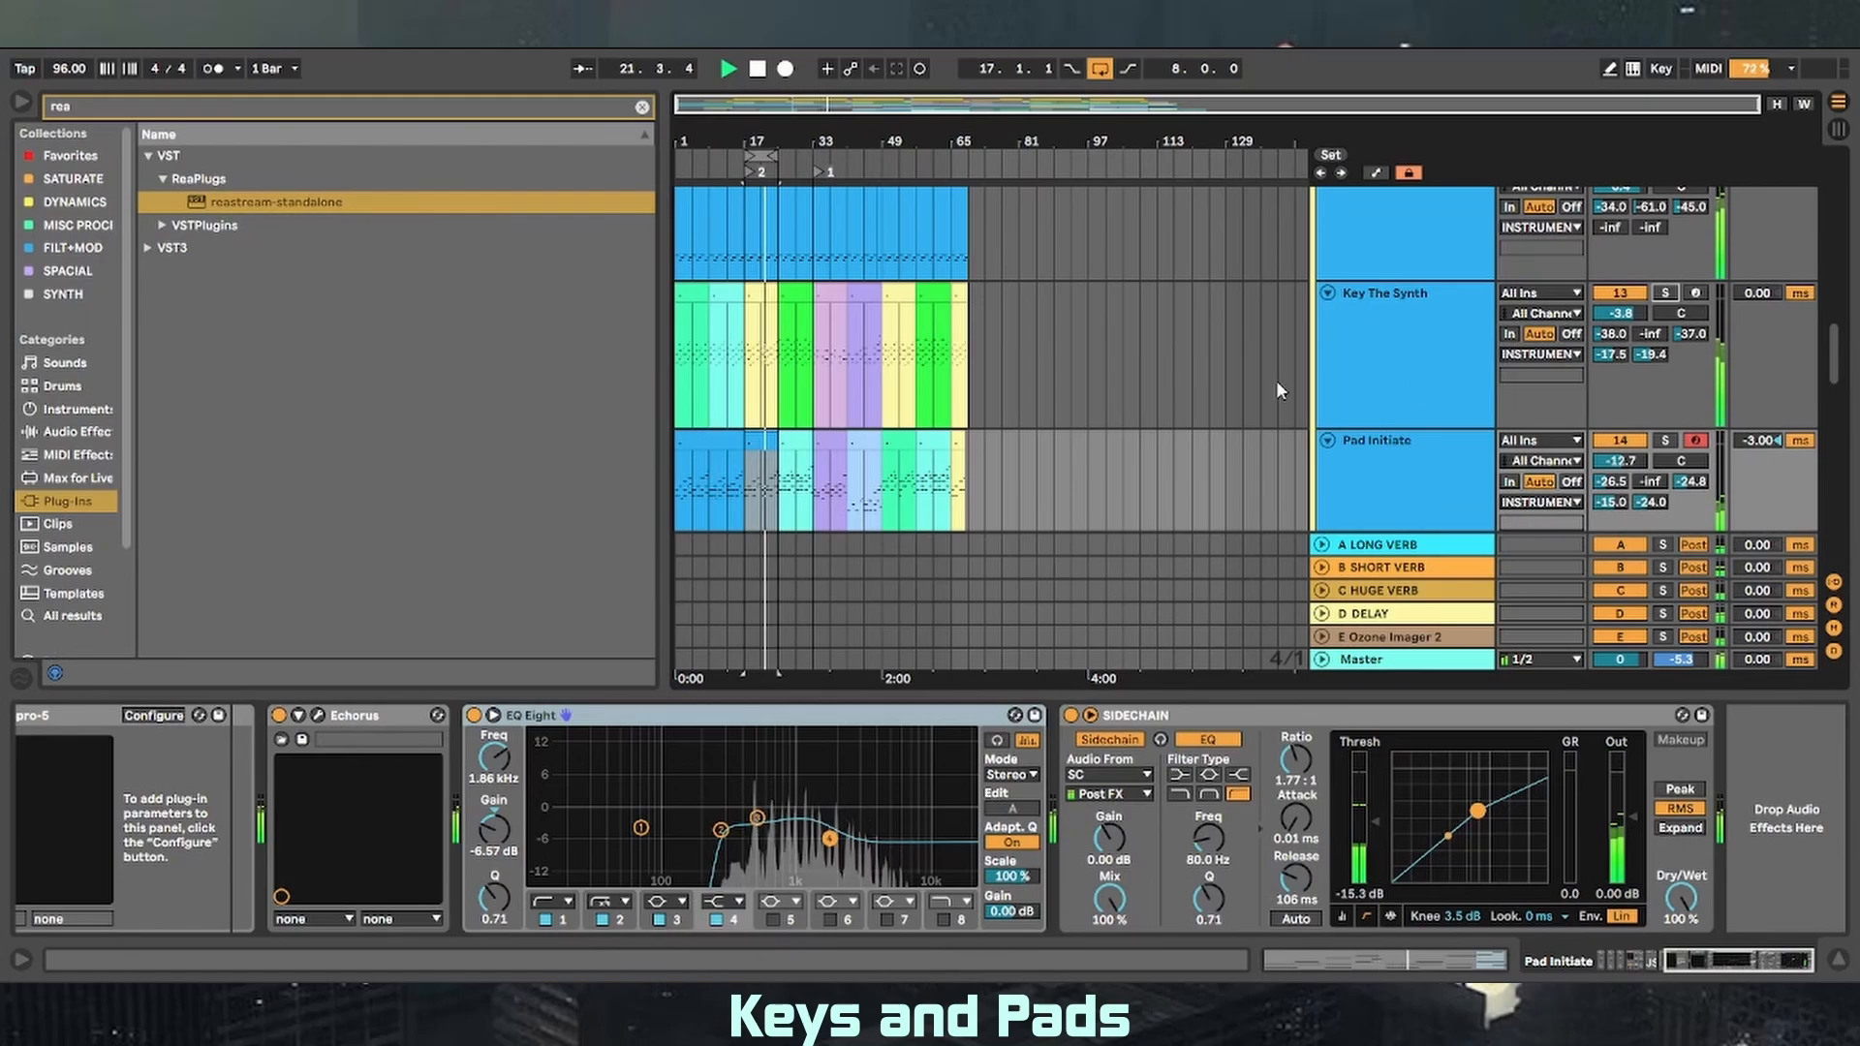
double_click(757, 434)
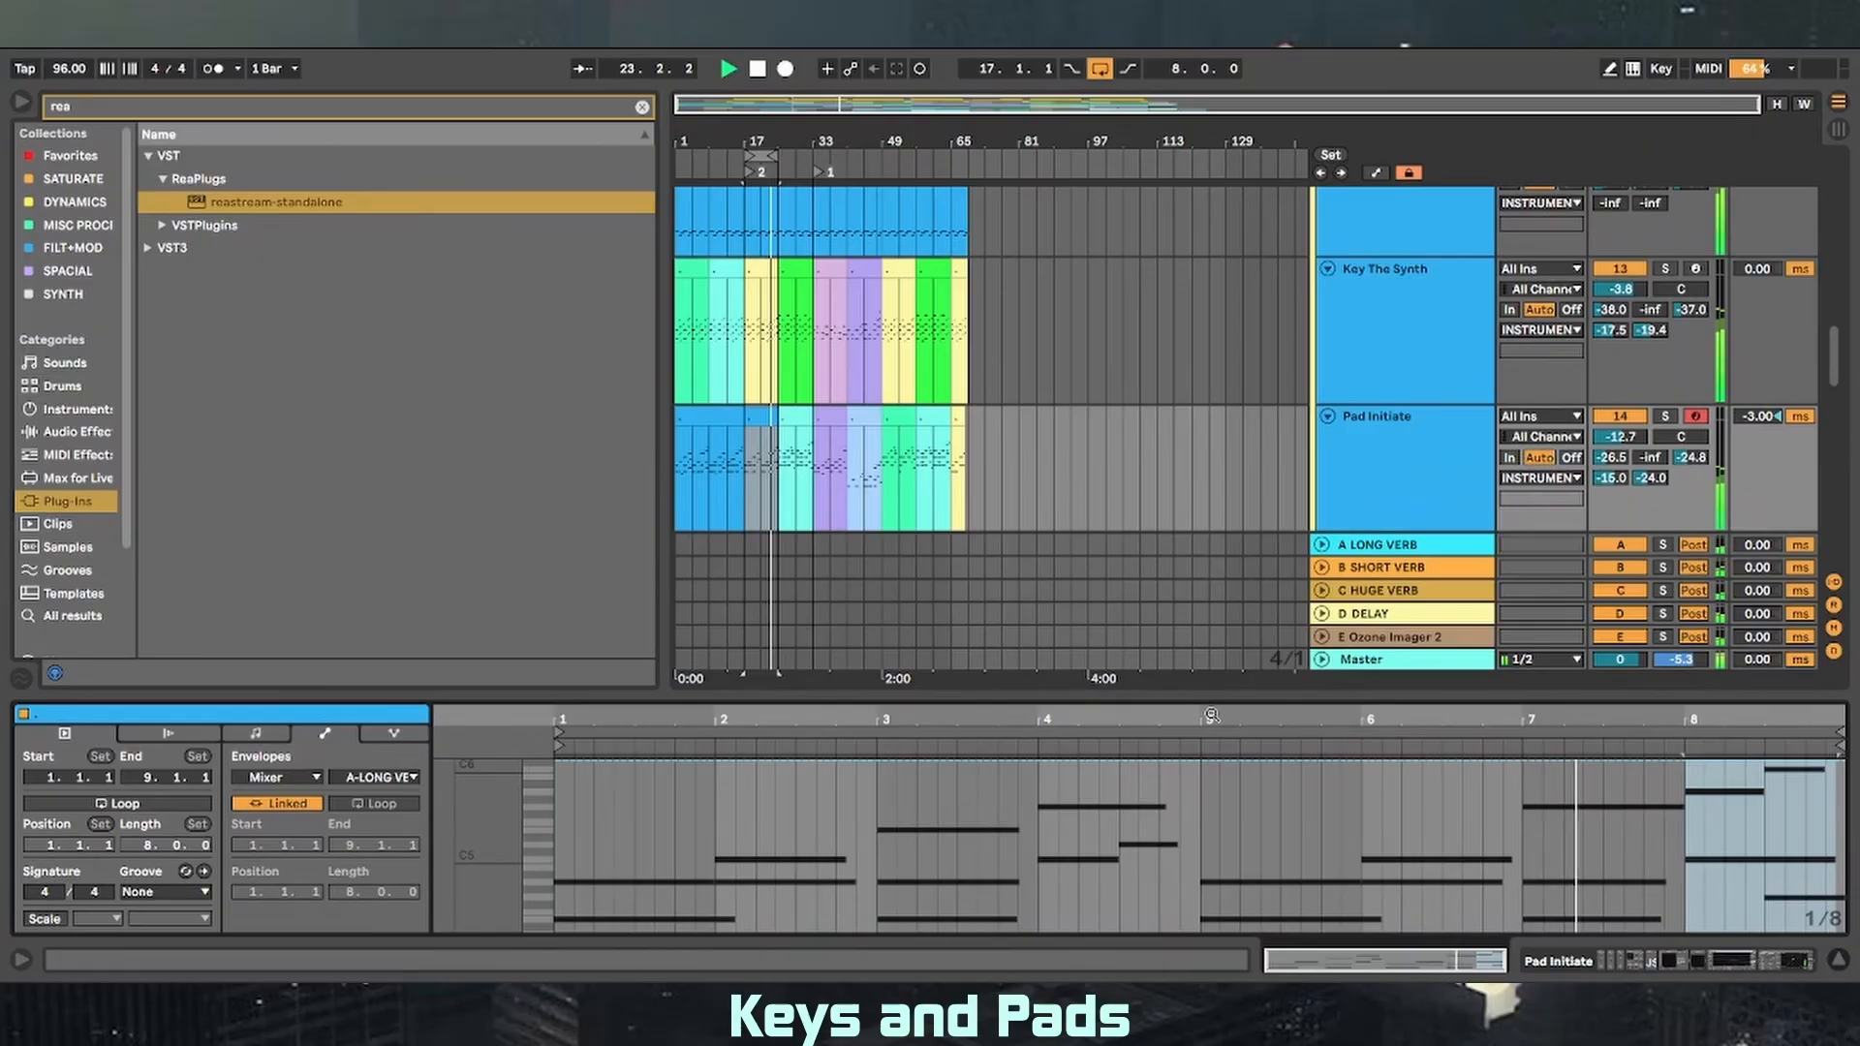
- Move the eight-bar loop to start at bar 33 and play it with the notes of the Pad Initiate clip there displayed
drag(762, 152, 826, 150)
click(833, 421)
key(space)
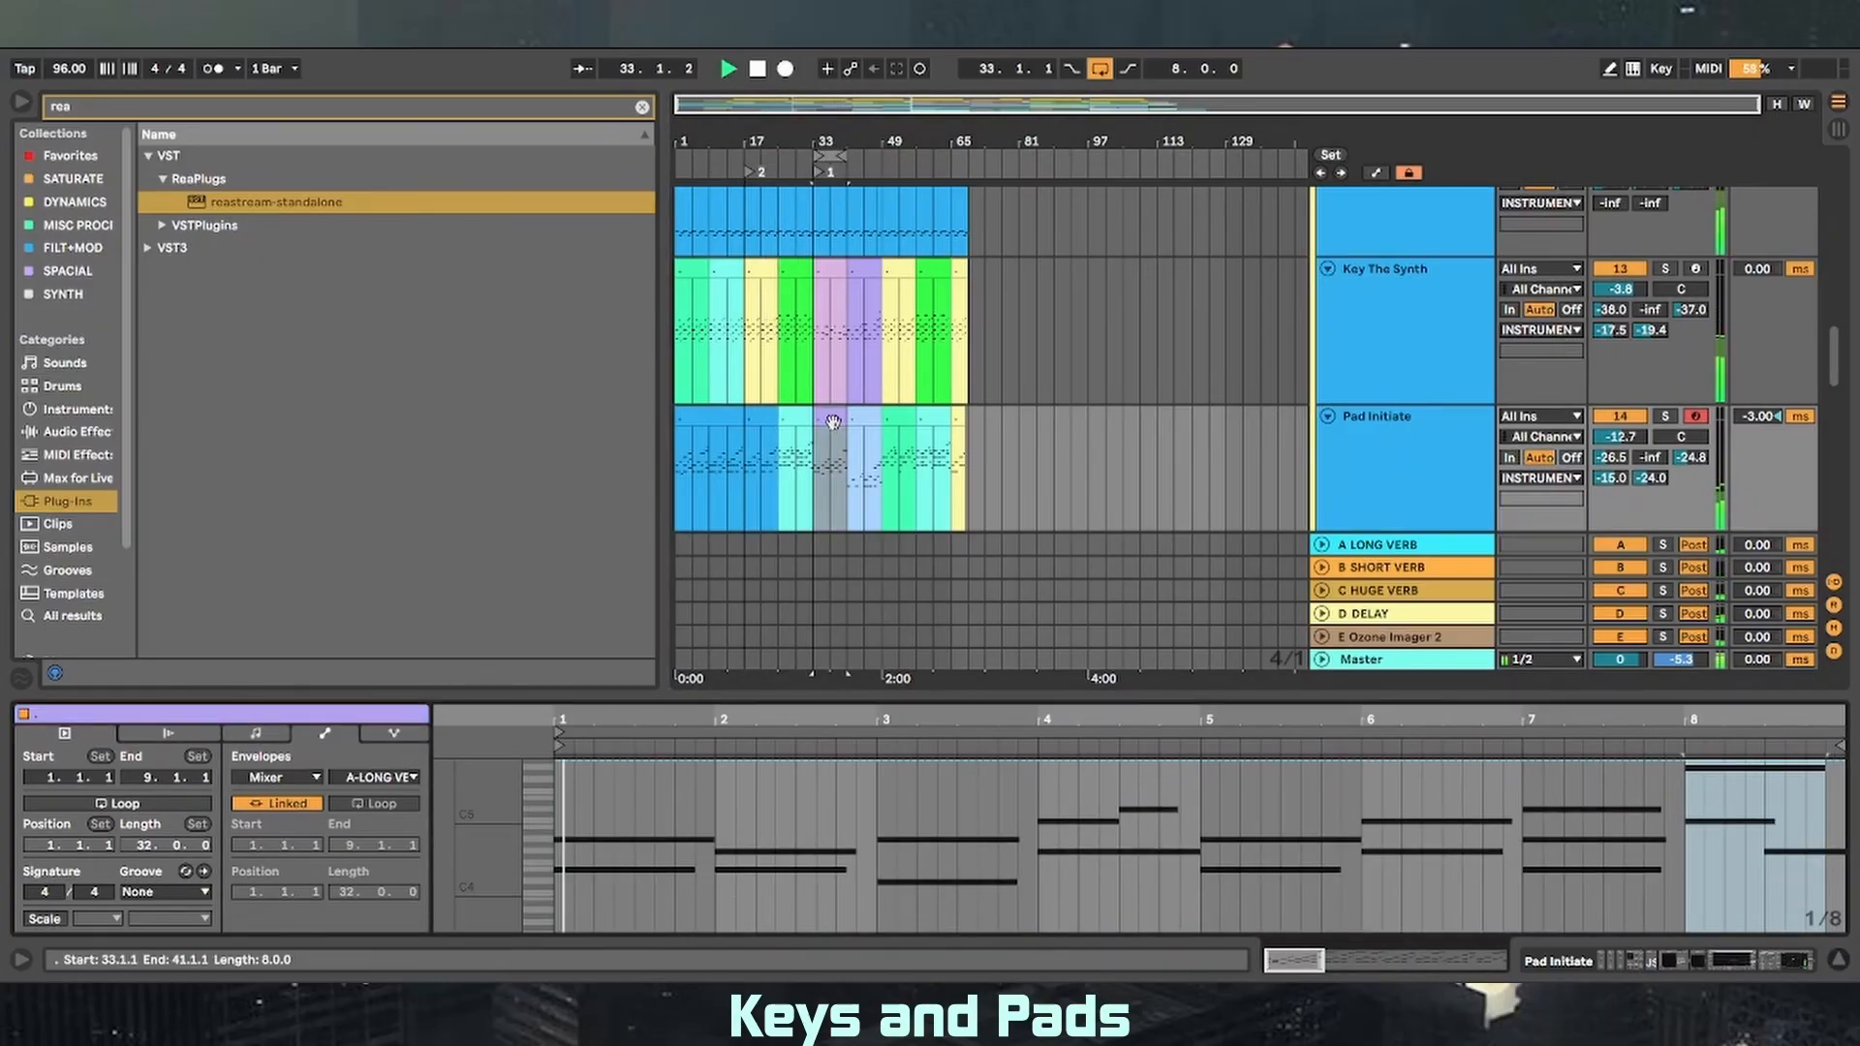
click(327, 733)
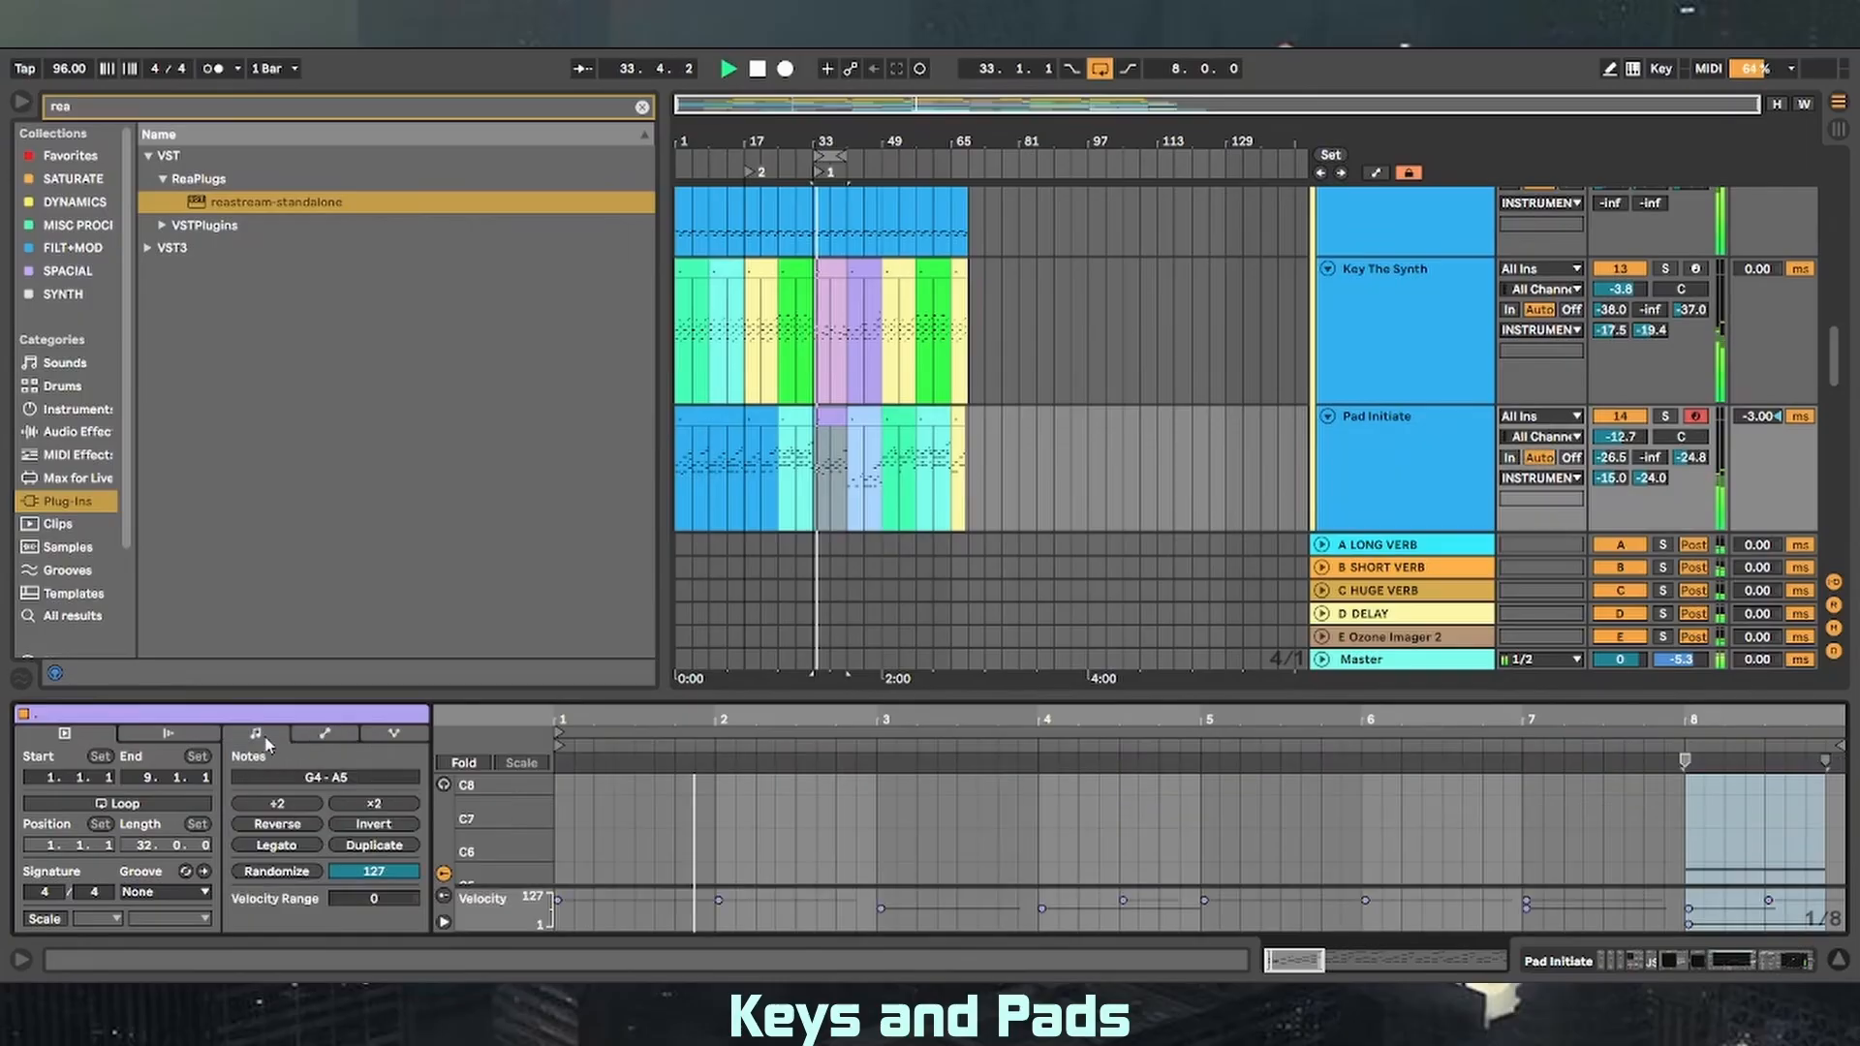
mouse_move(811, 700)
mouse_down()
mouse_move(792, 153)
mouse_move(776, 702)
mouse_up()
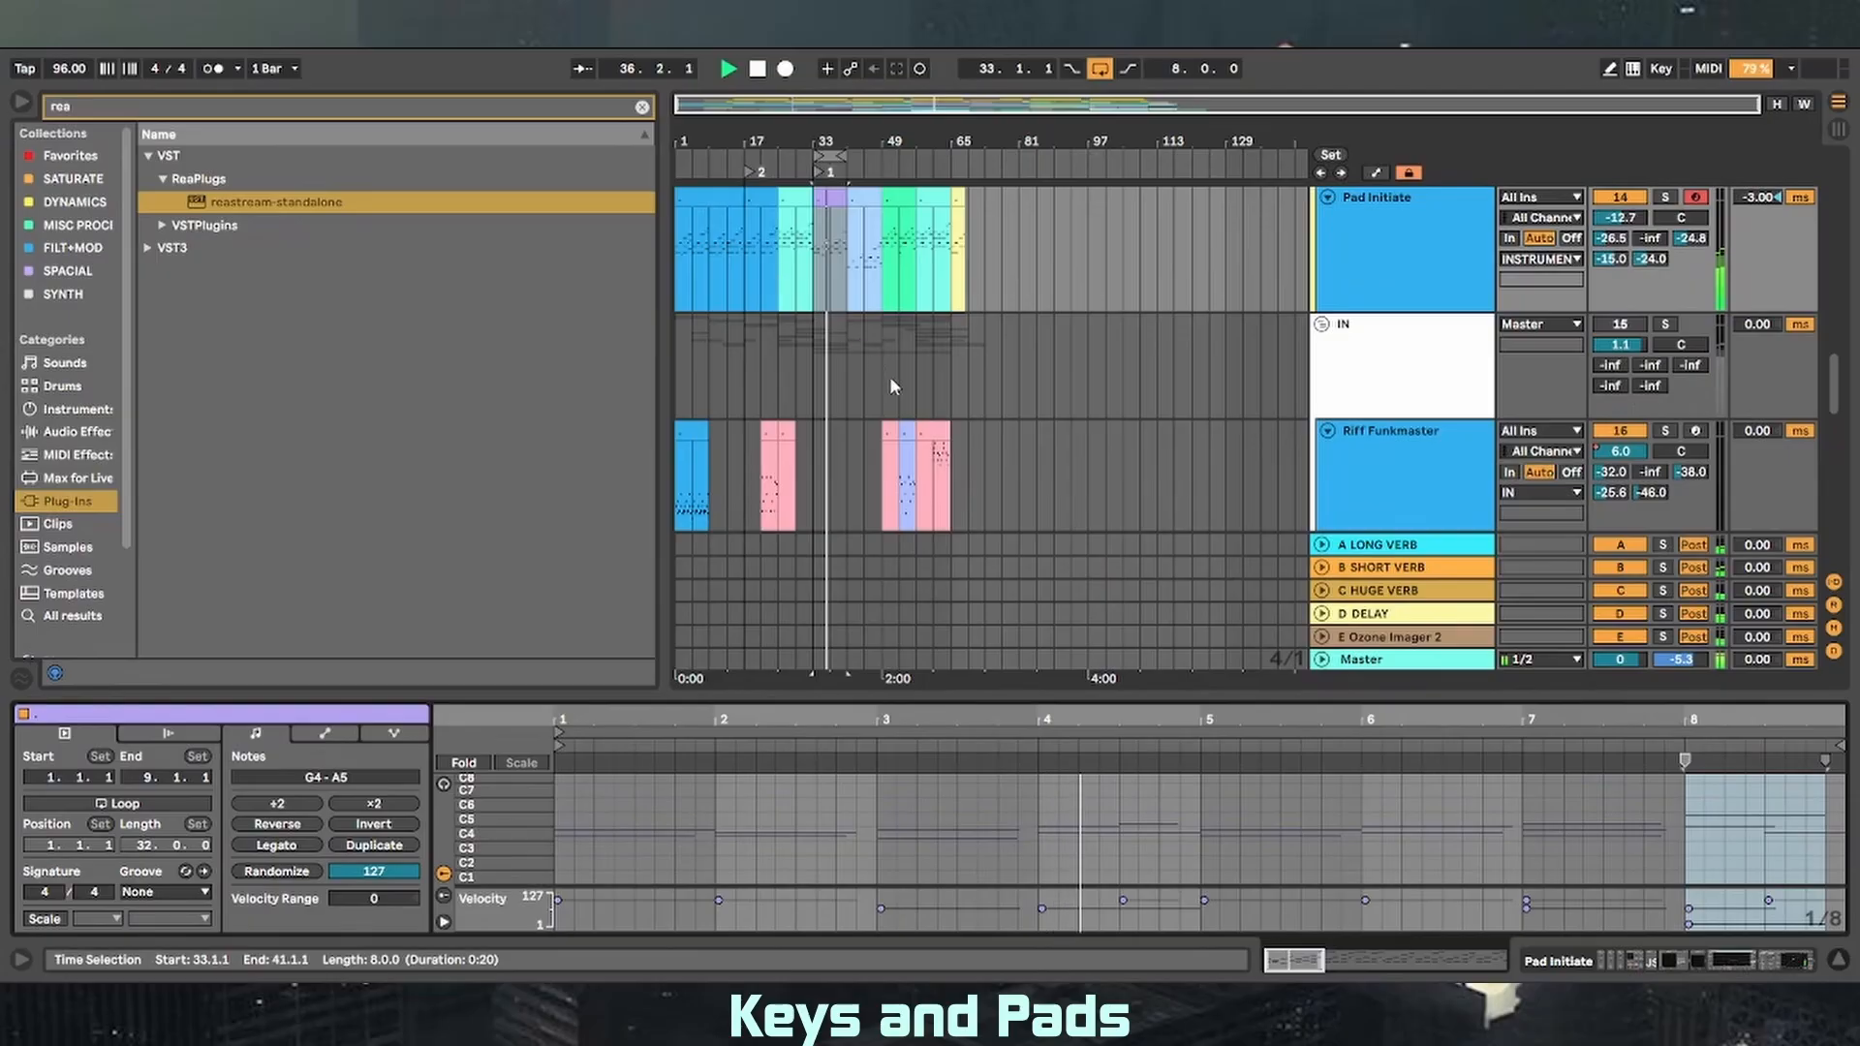
scroll(893, 385, up, 3)
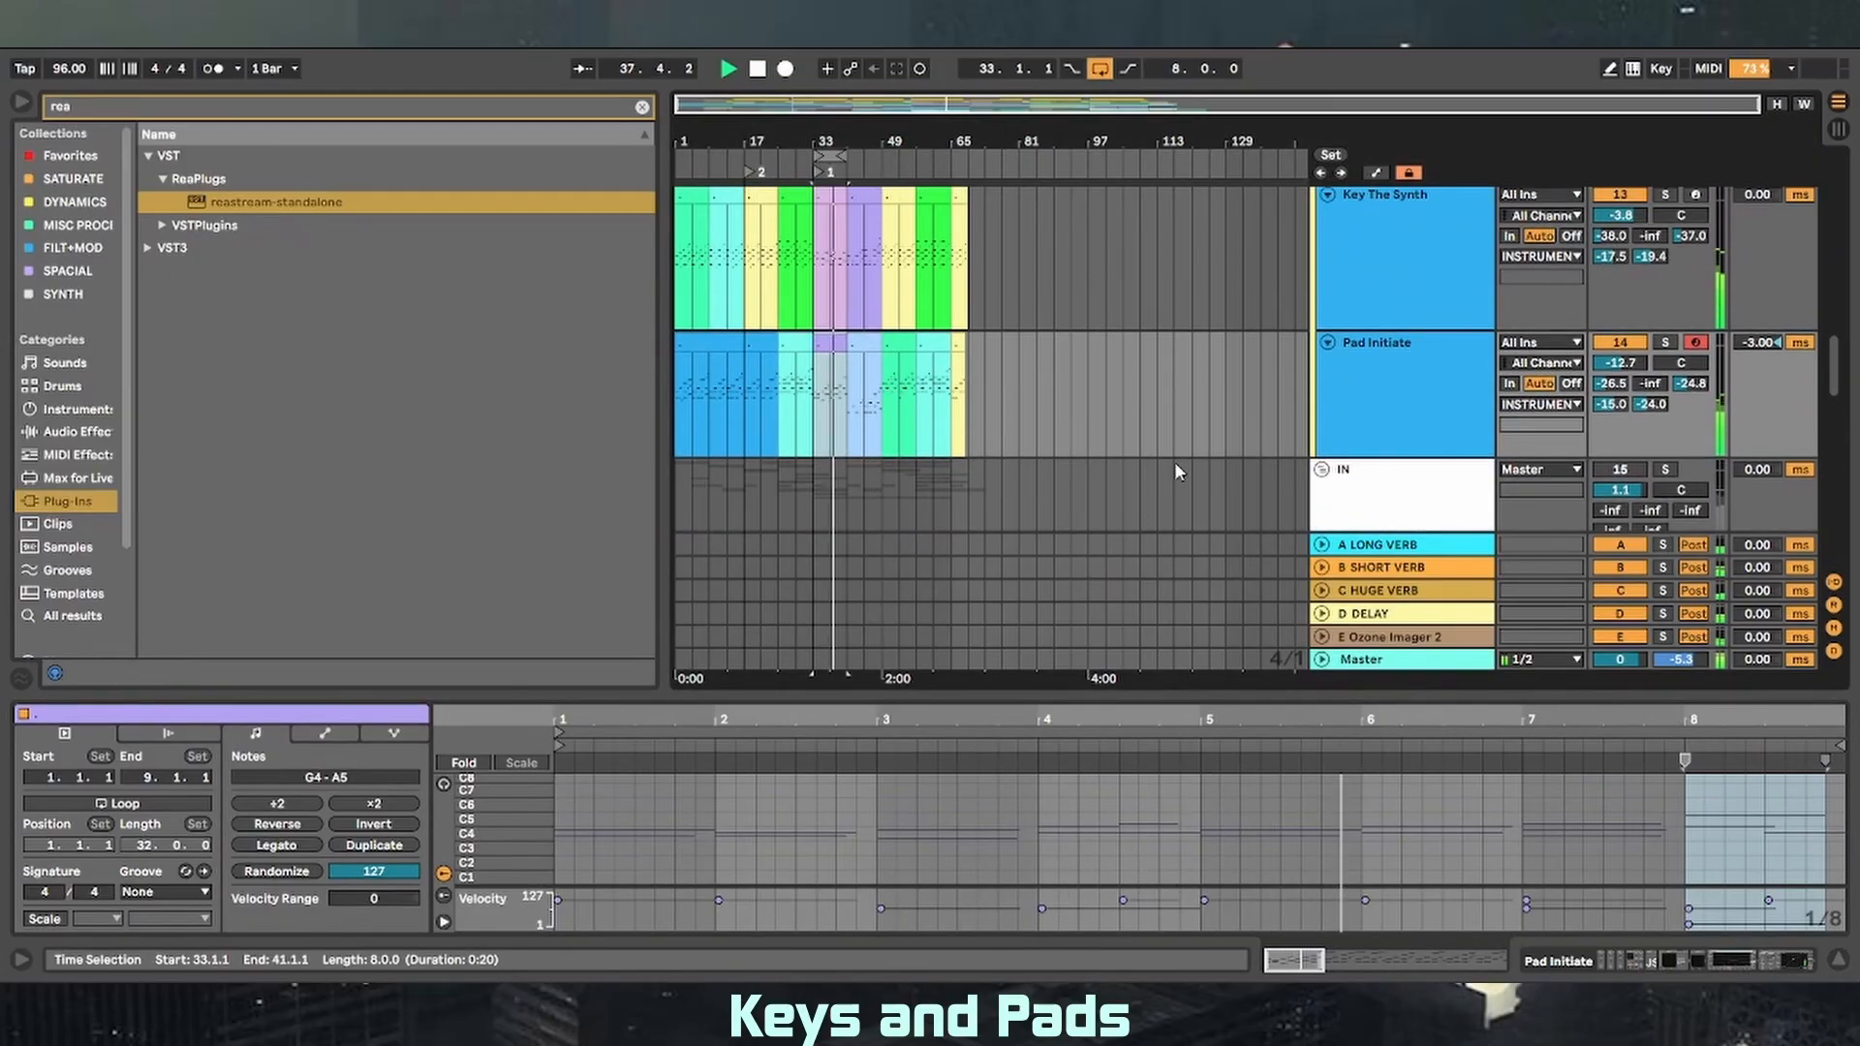
key(space)
click(1323, 472)
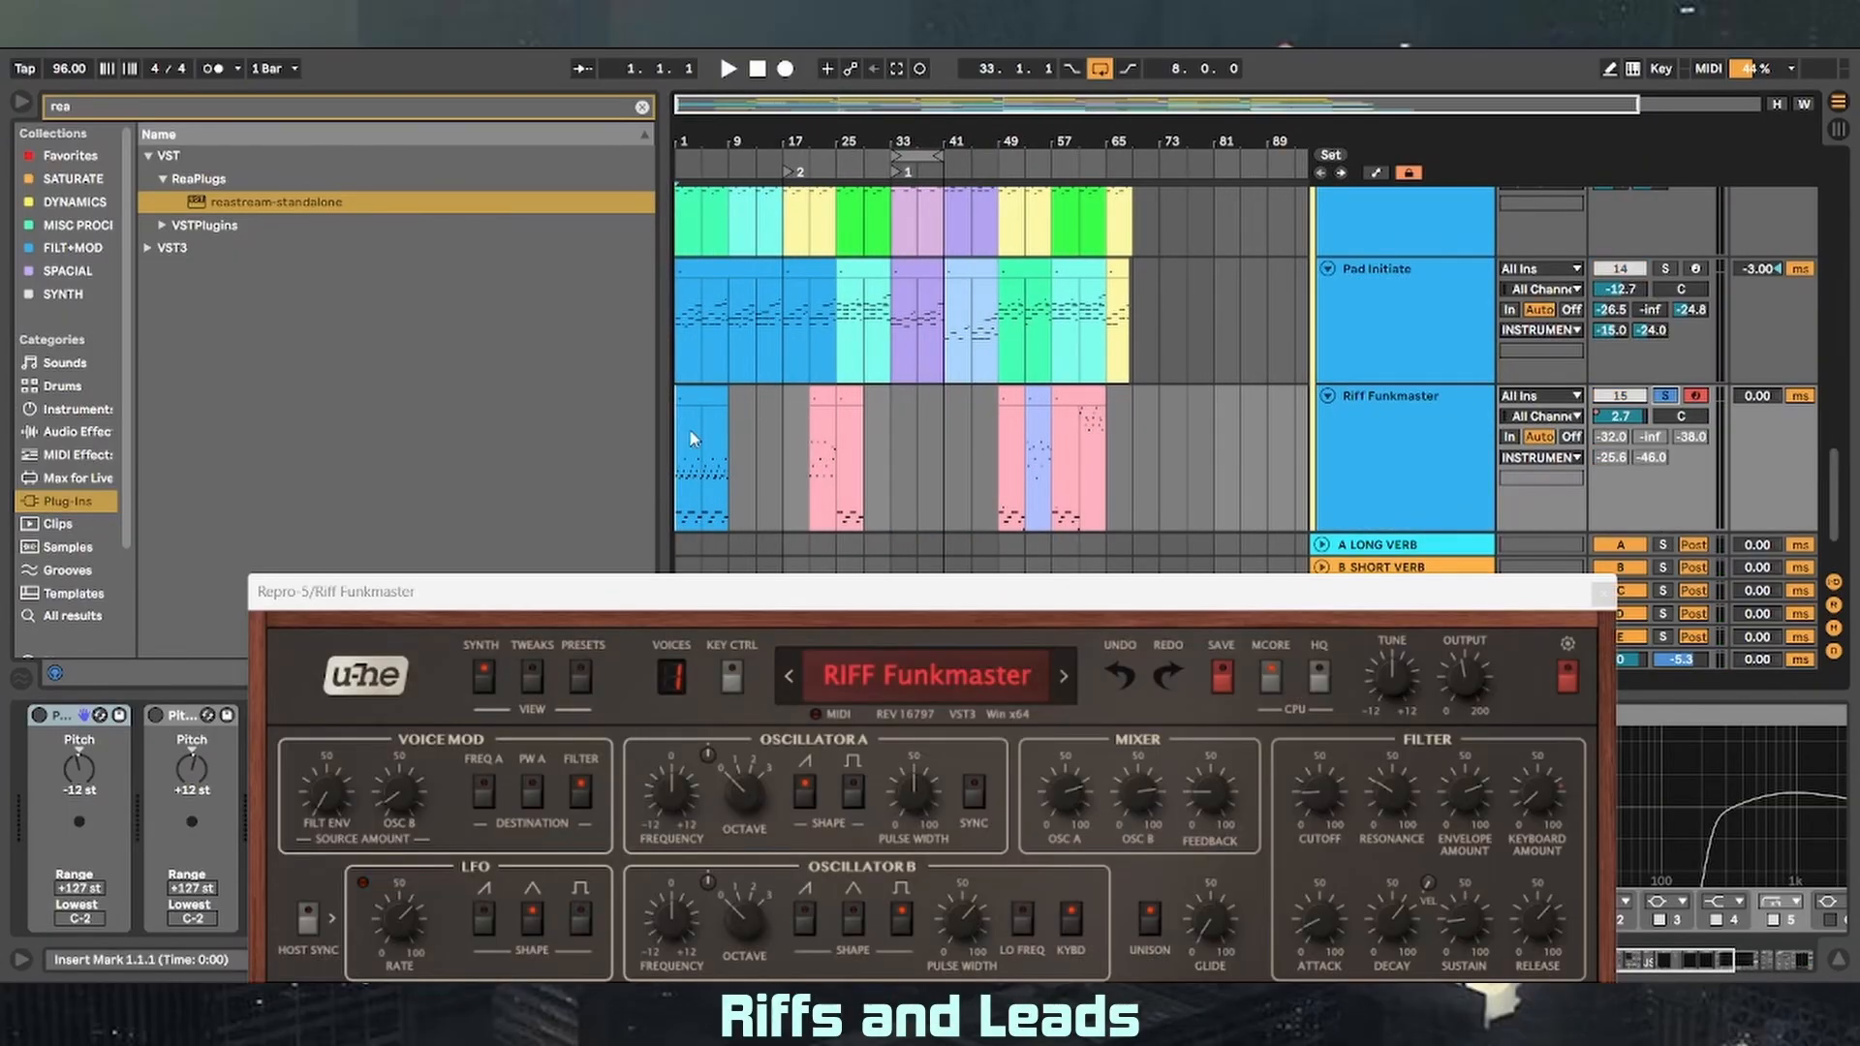
- Audition the soloed Riff Funkmaster track from bars 1, 5, 21 and 25, and close its Repro-5 window
key(space)
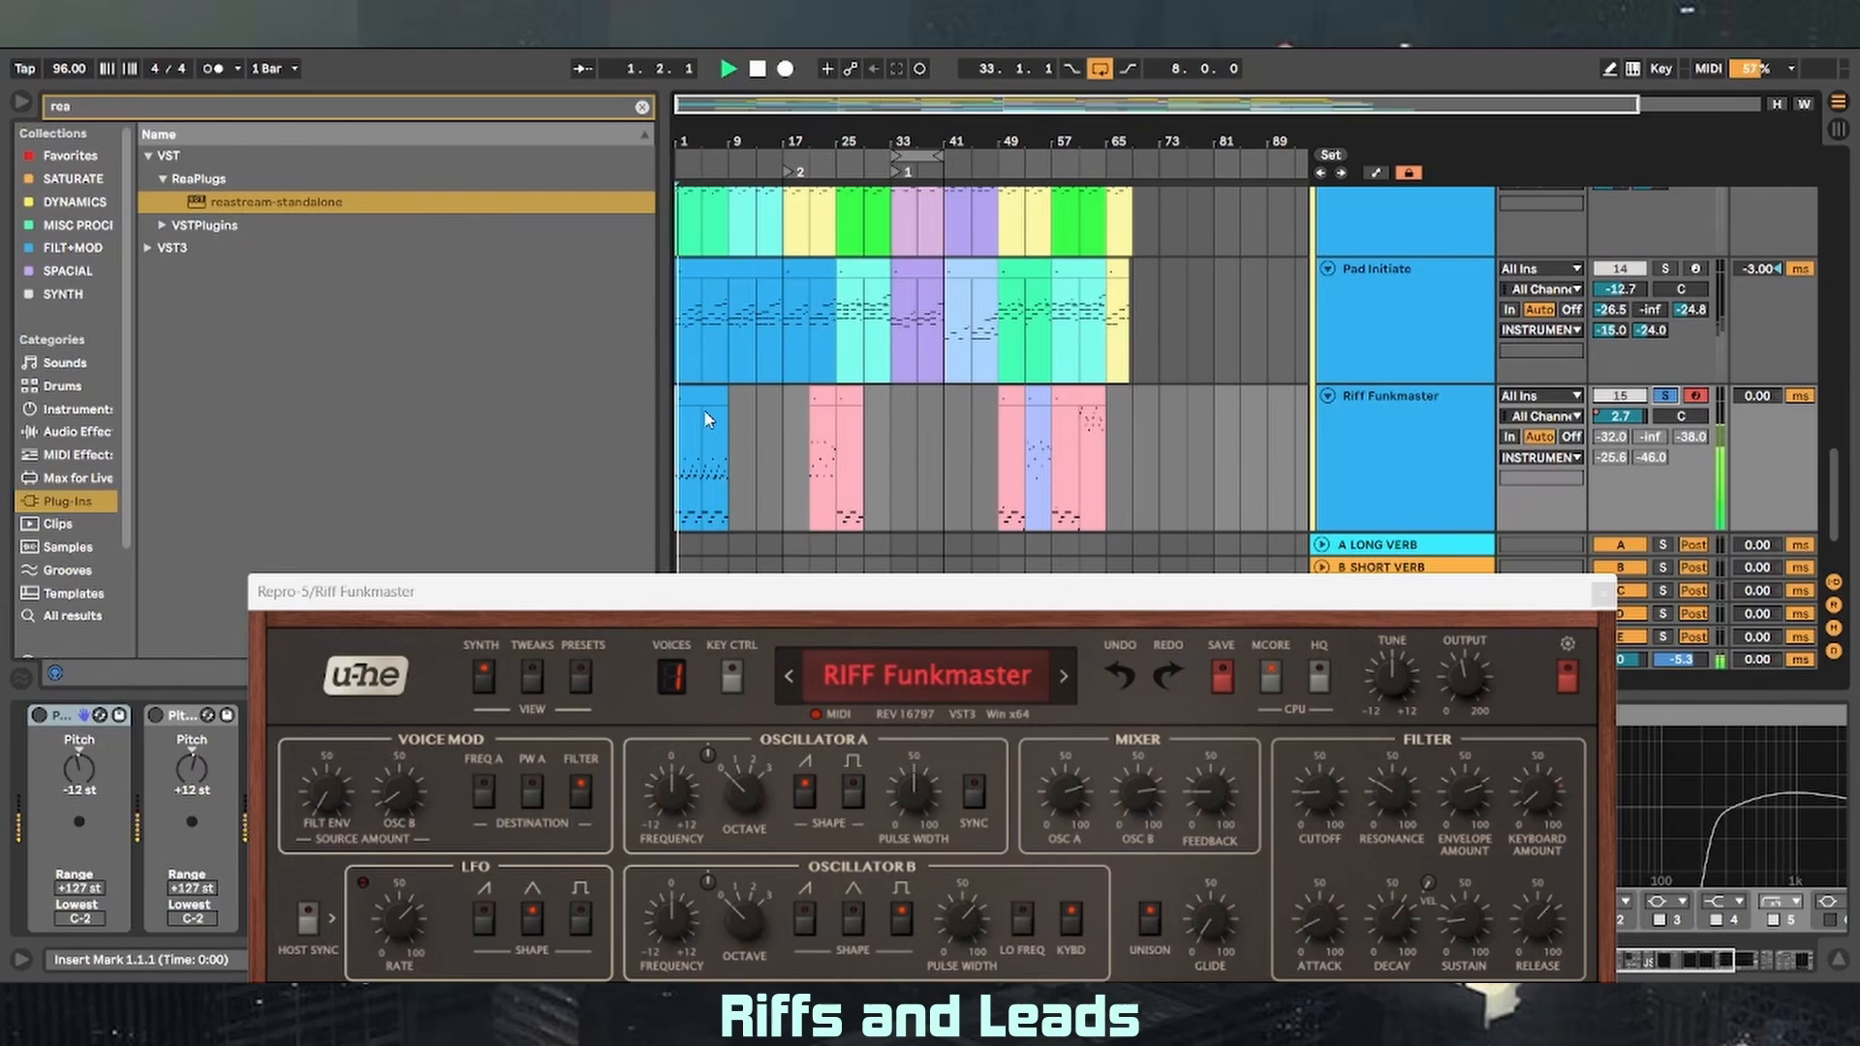
click(702, 448)
key(space)
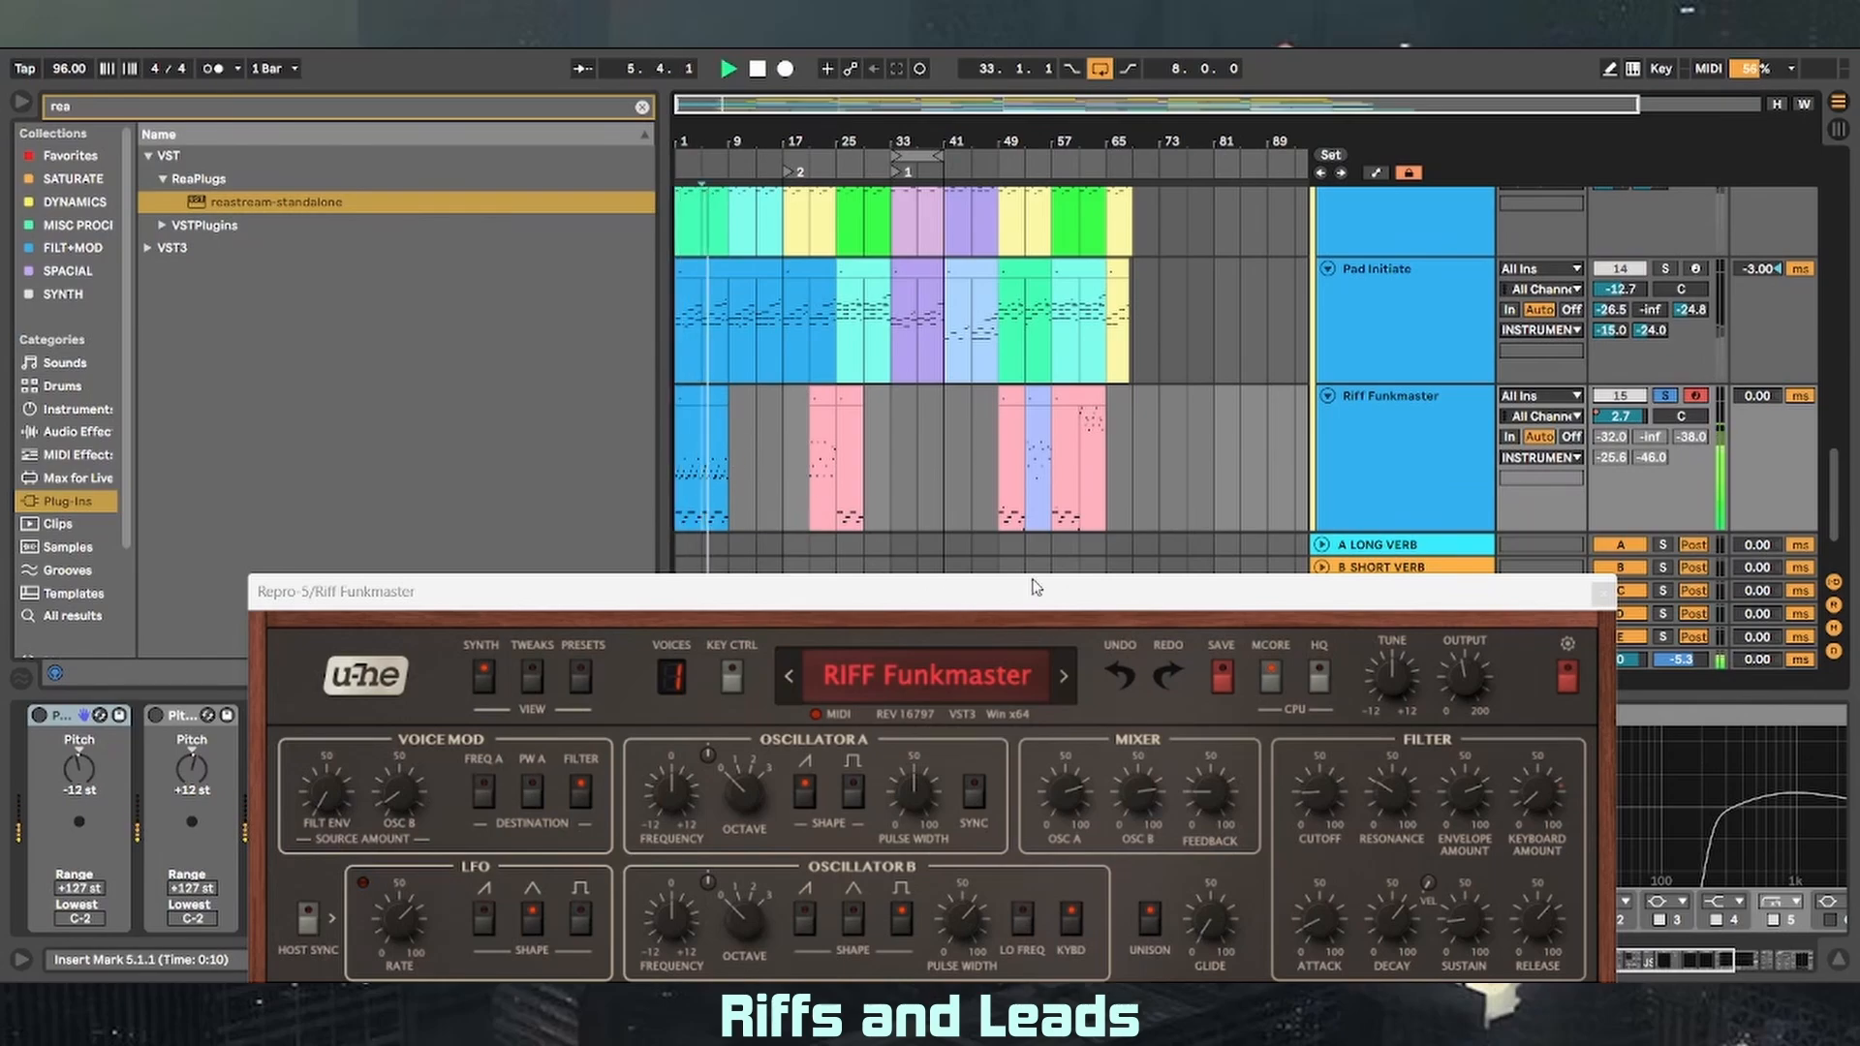
click(809, 496)
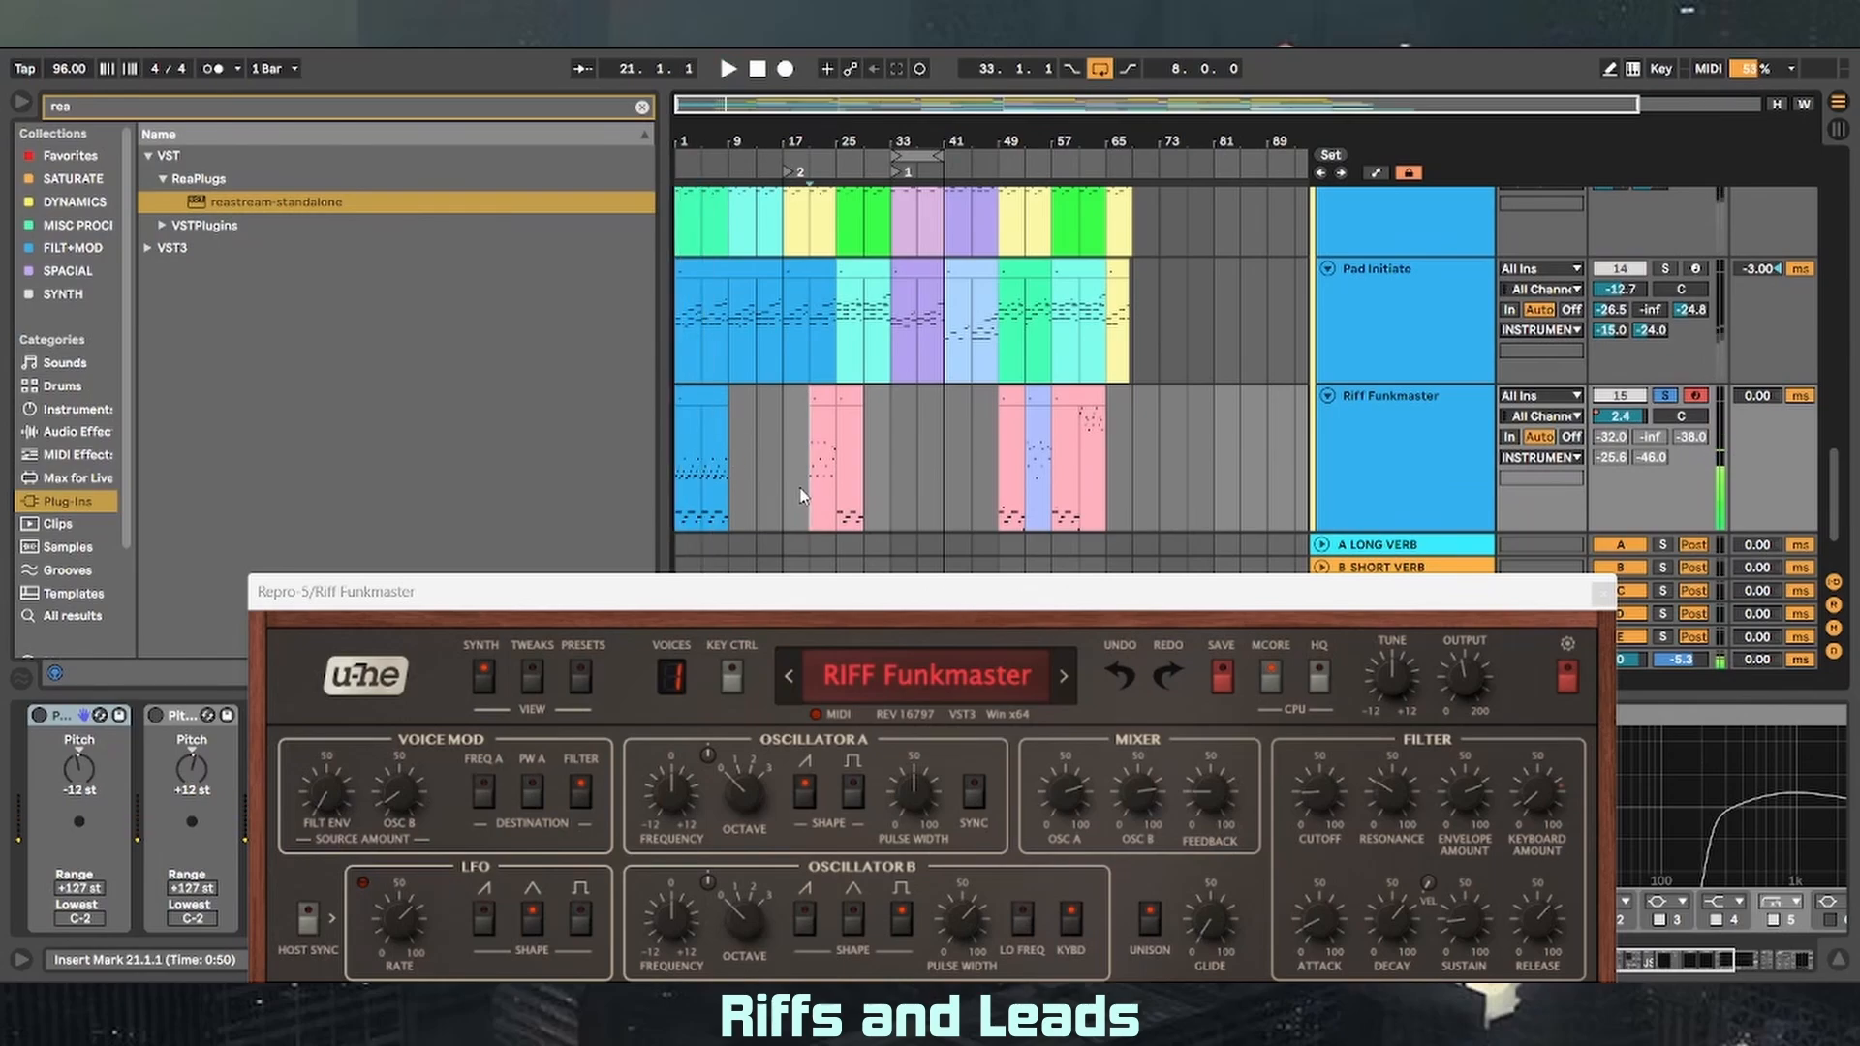
click(865, 477)
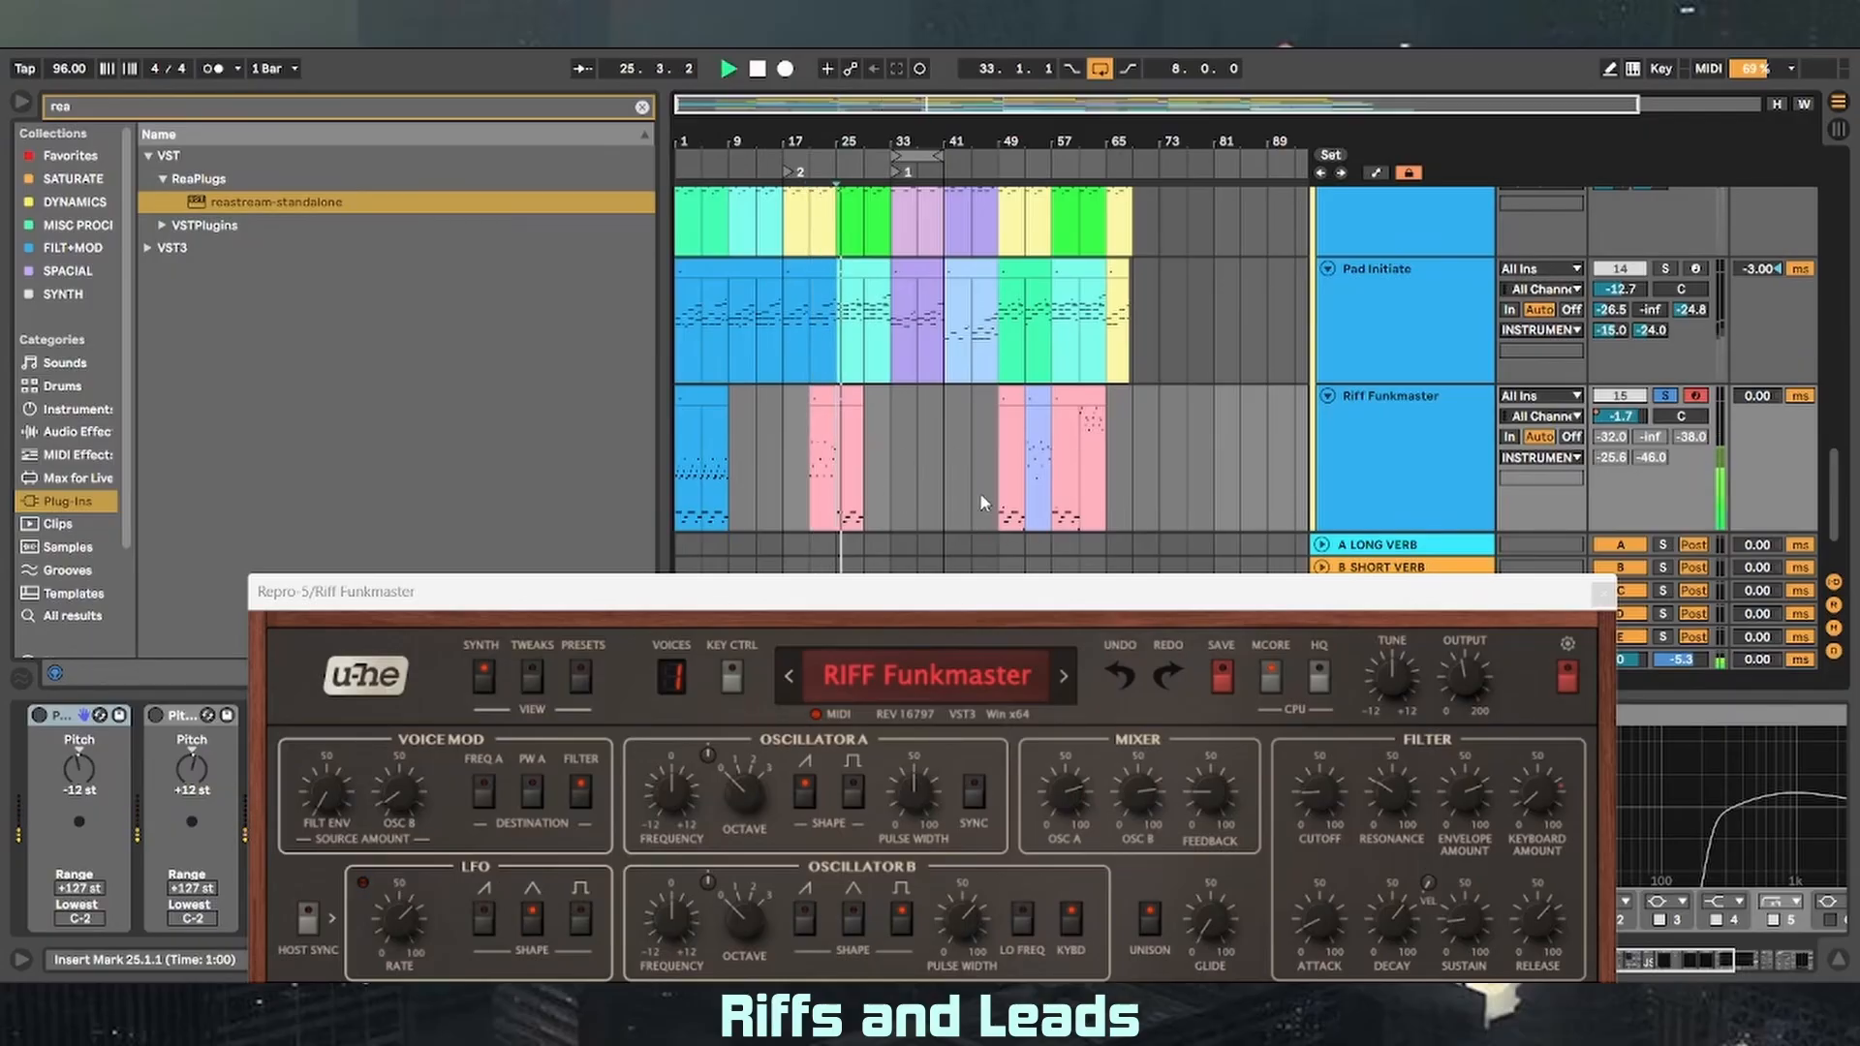
key(space)
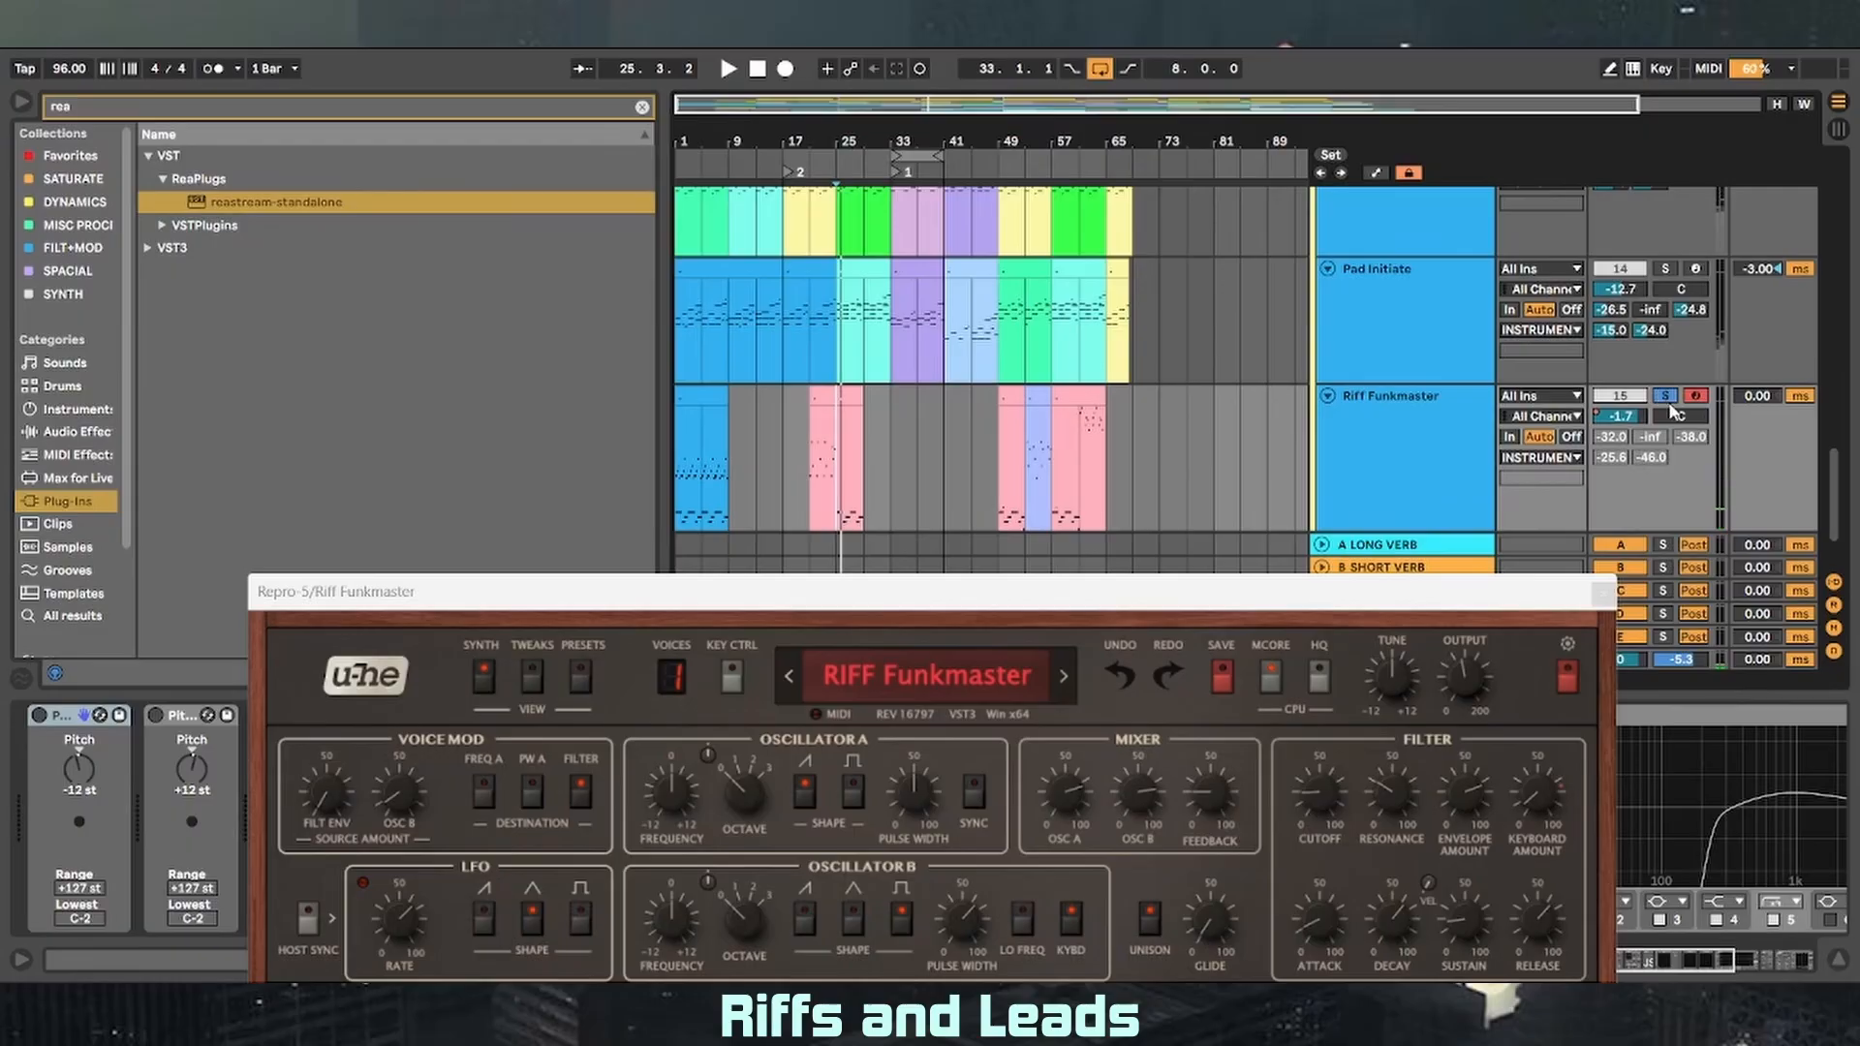
click(1603, 592)
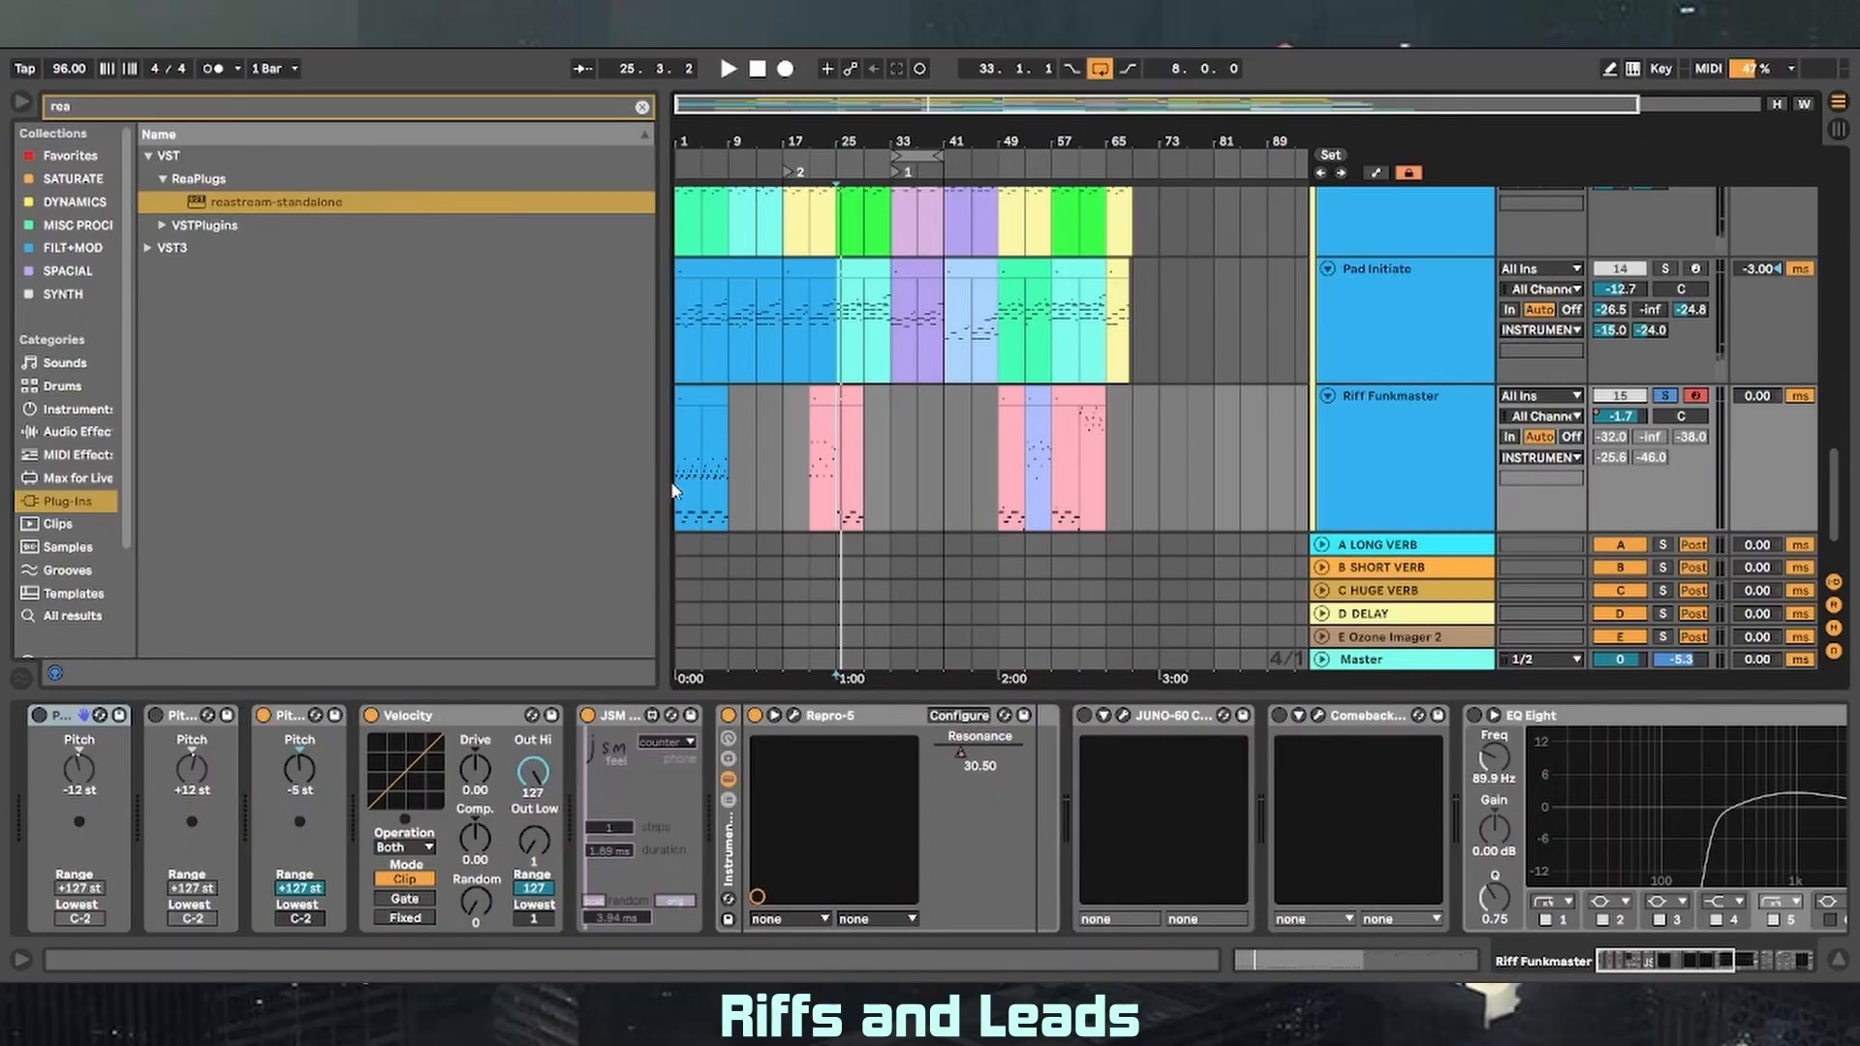
- Play from bar 1 and enable JUNO-60 Chorus and Comeback Kid on Riff Funkmaster, showing both plug-in windows and closing Comeback Kid's
key(Home)
key(space)
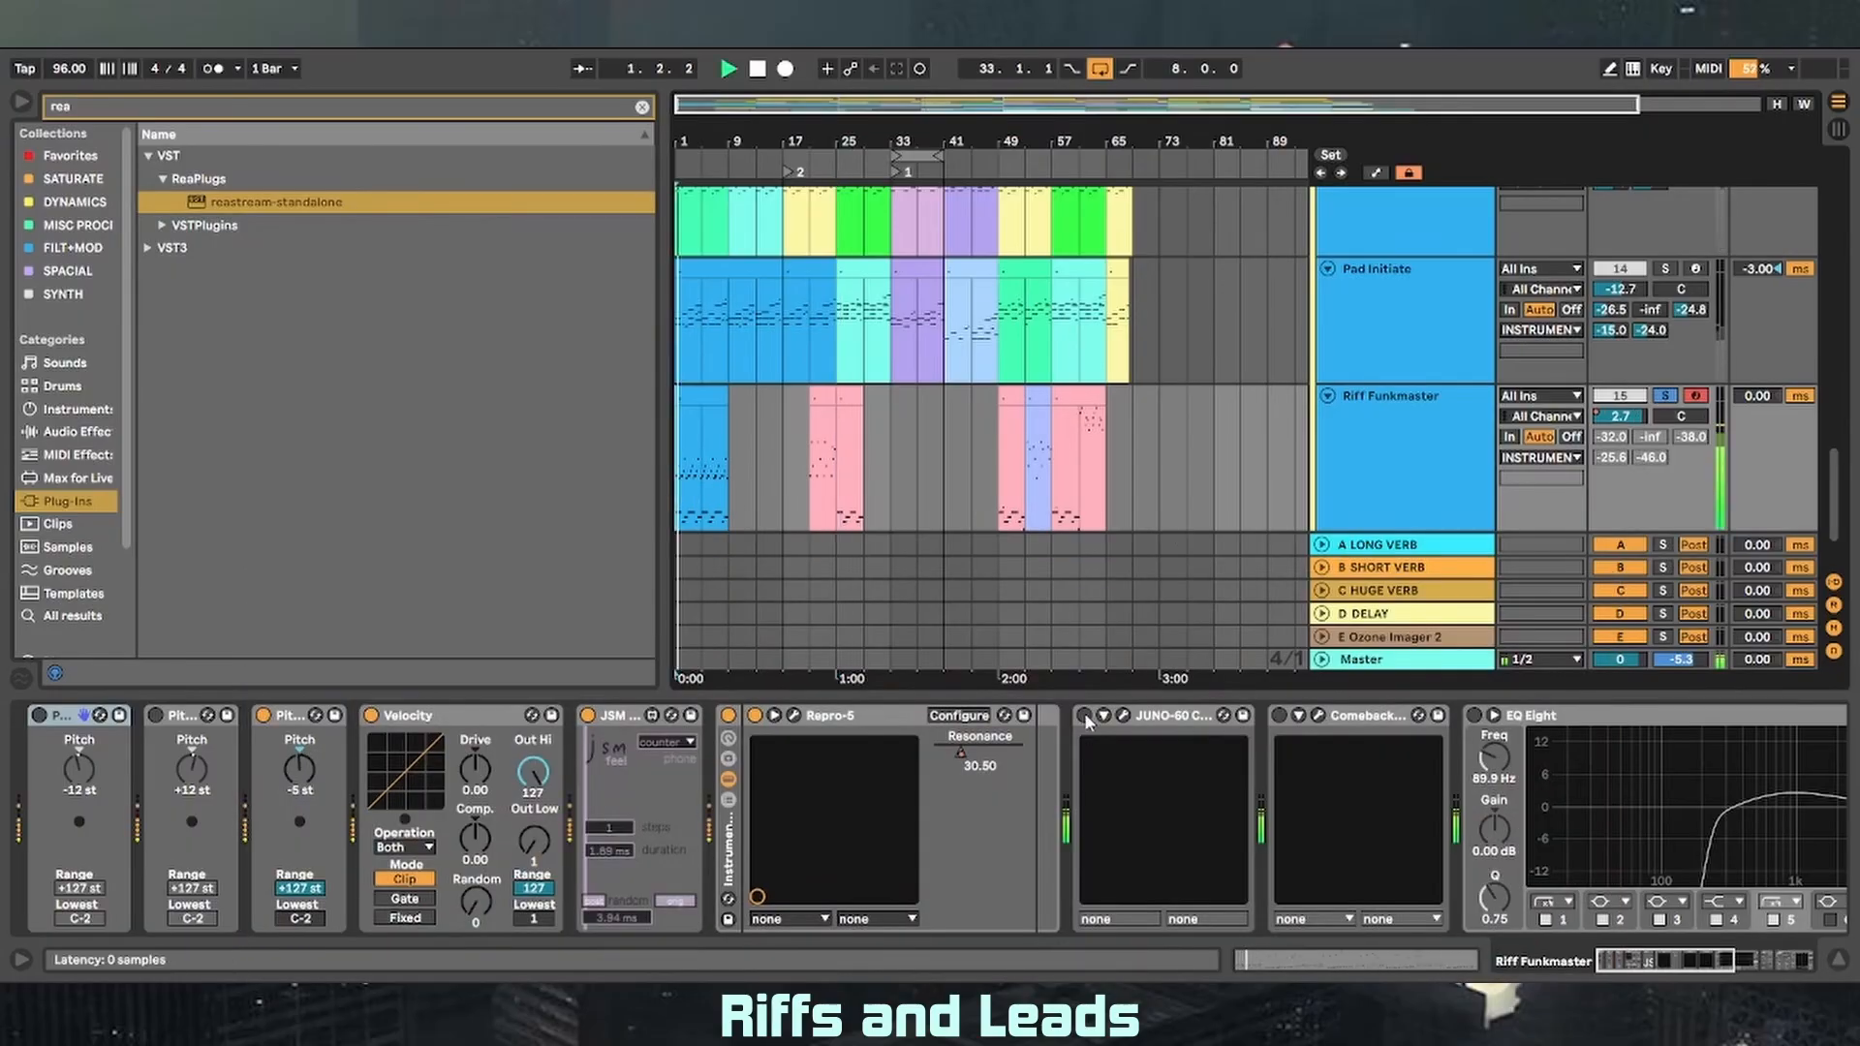
click(1122, 717)
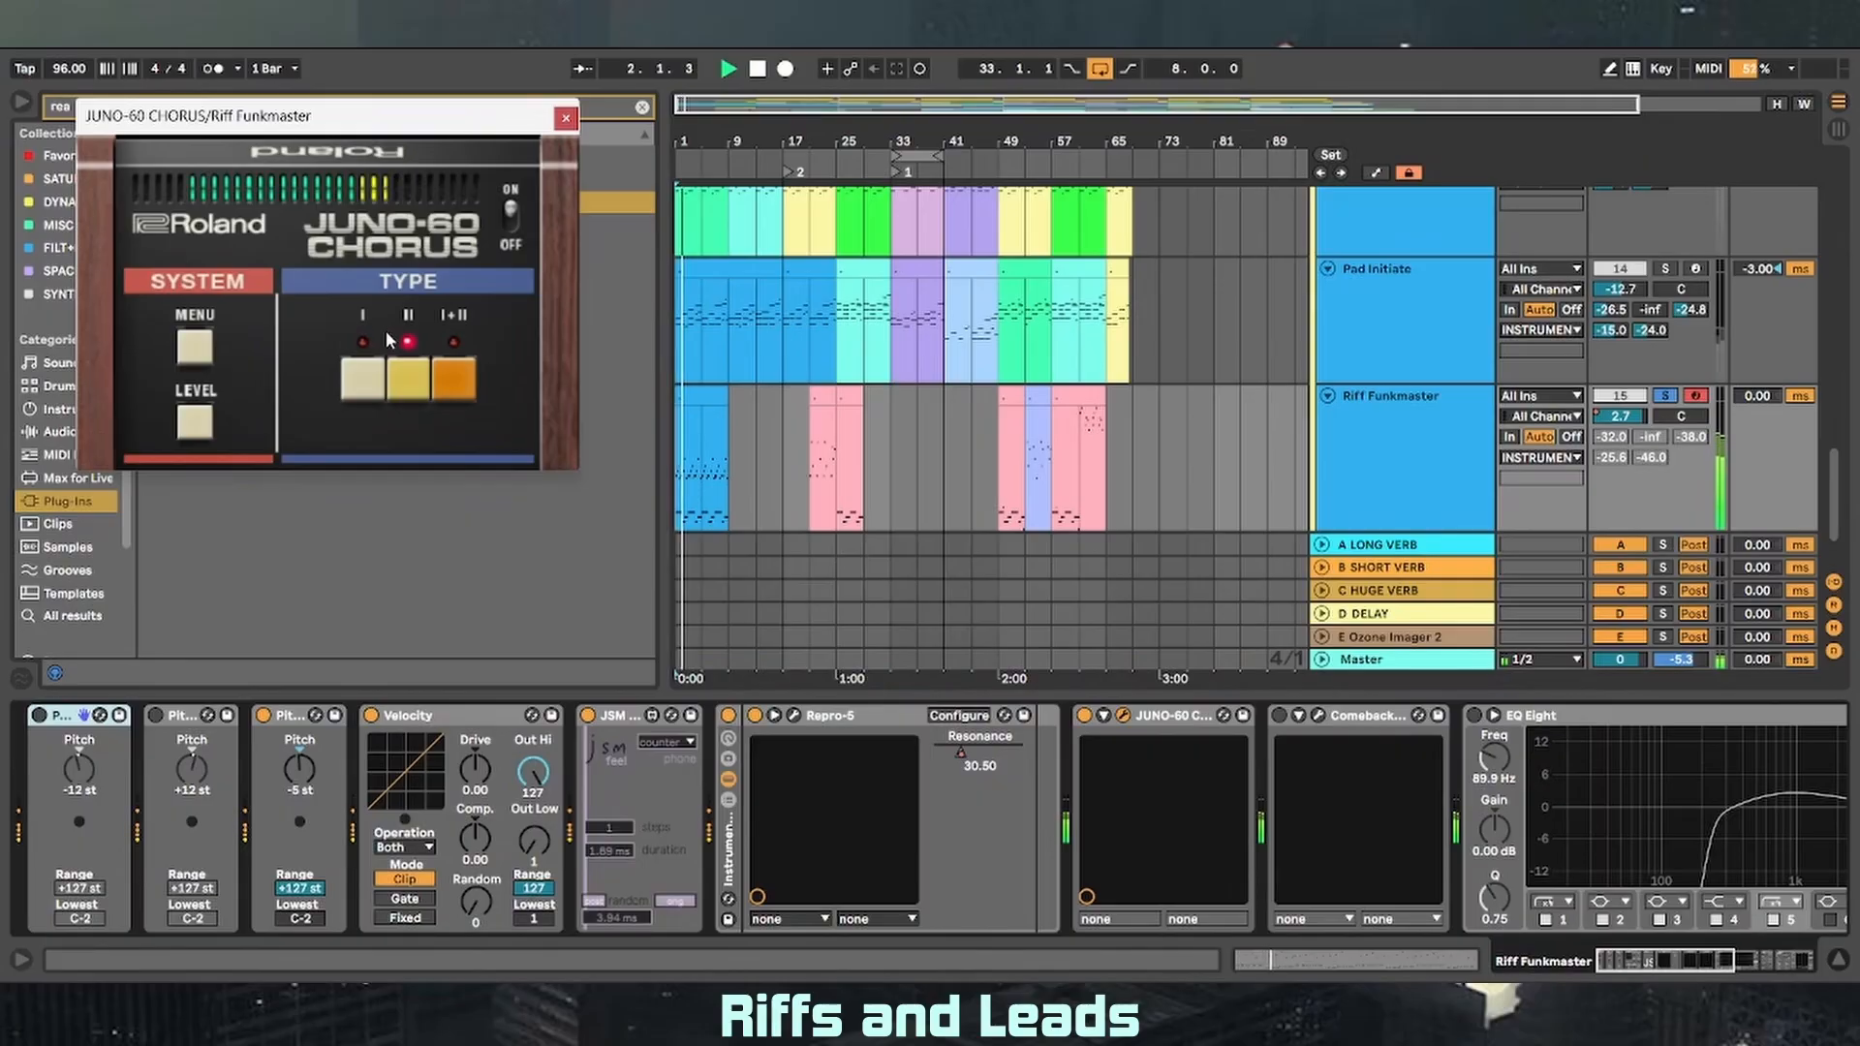
click(1279, 716)
click(1318, 716)
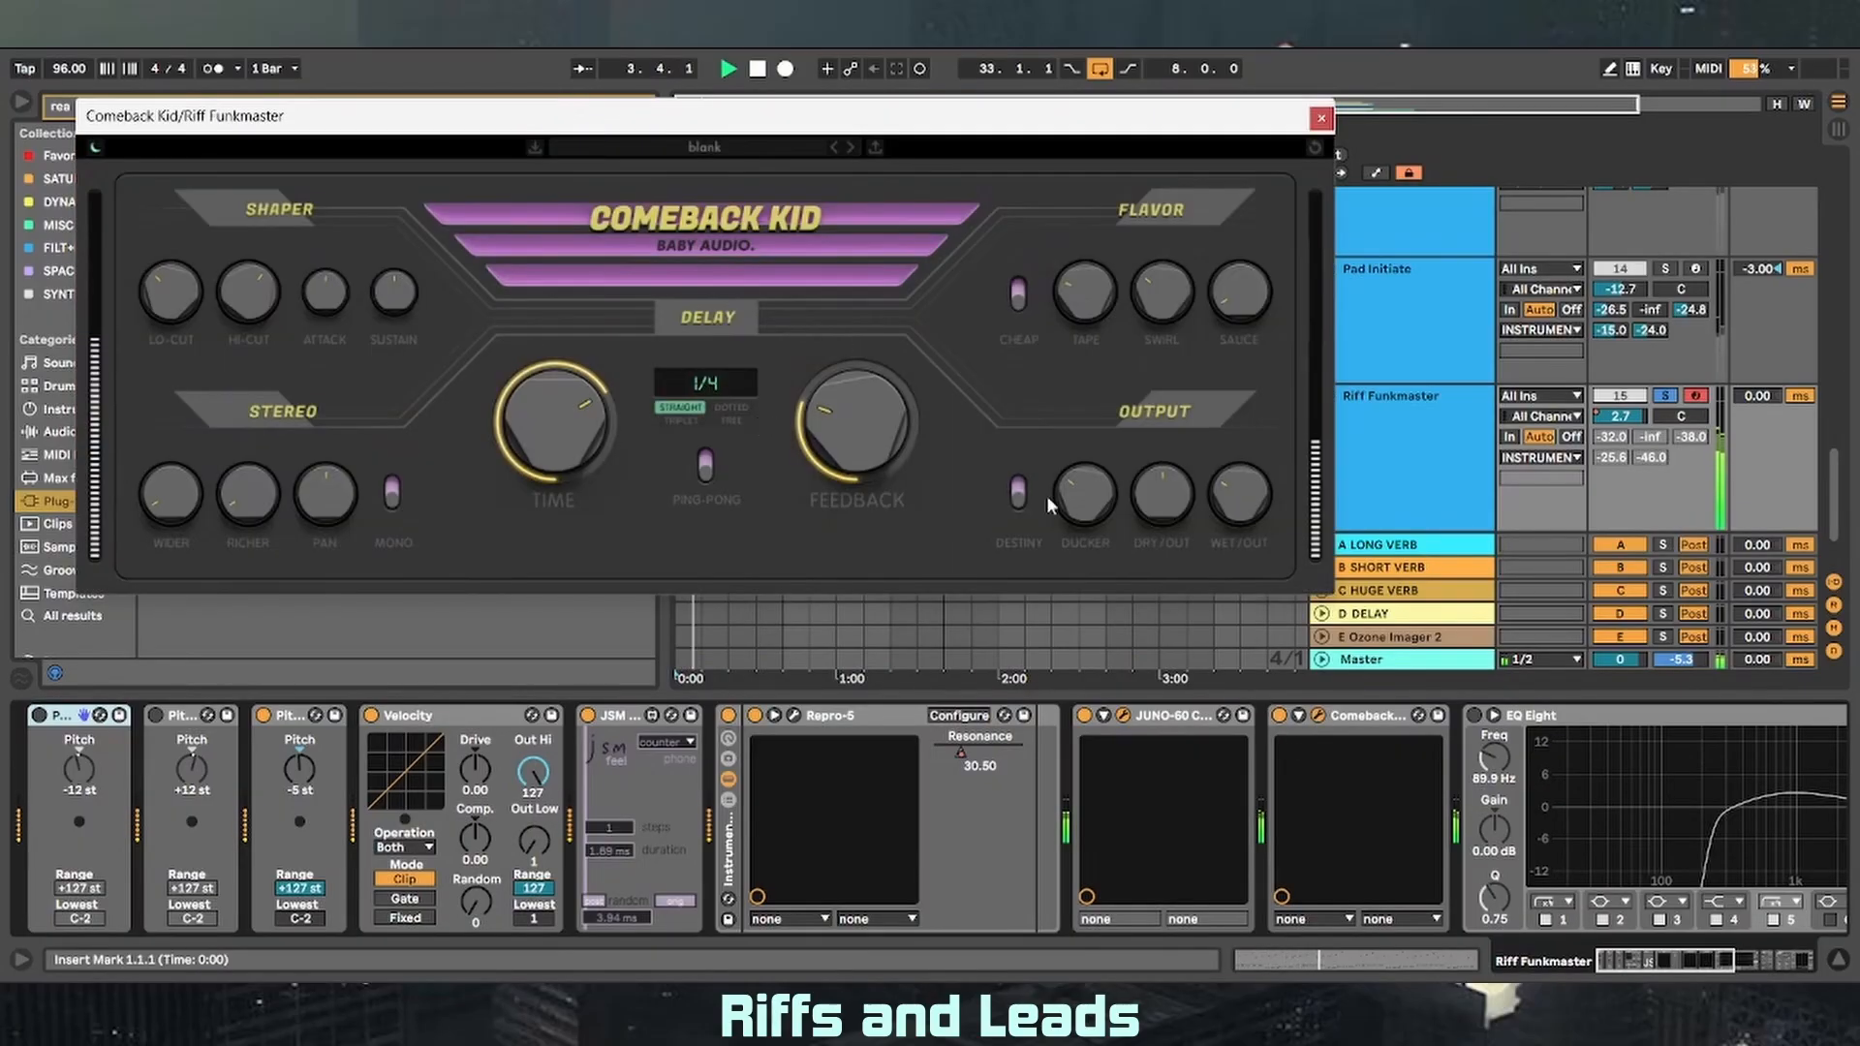
click(1322, 117)
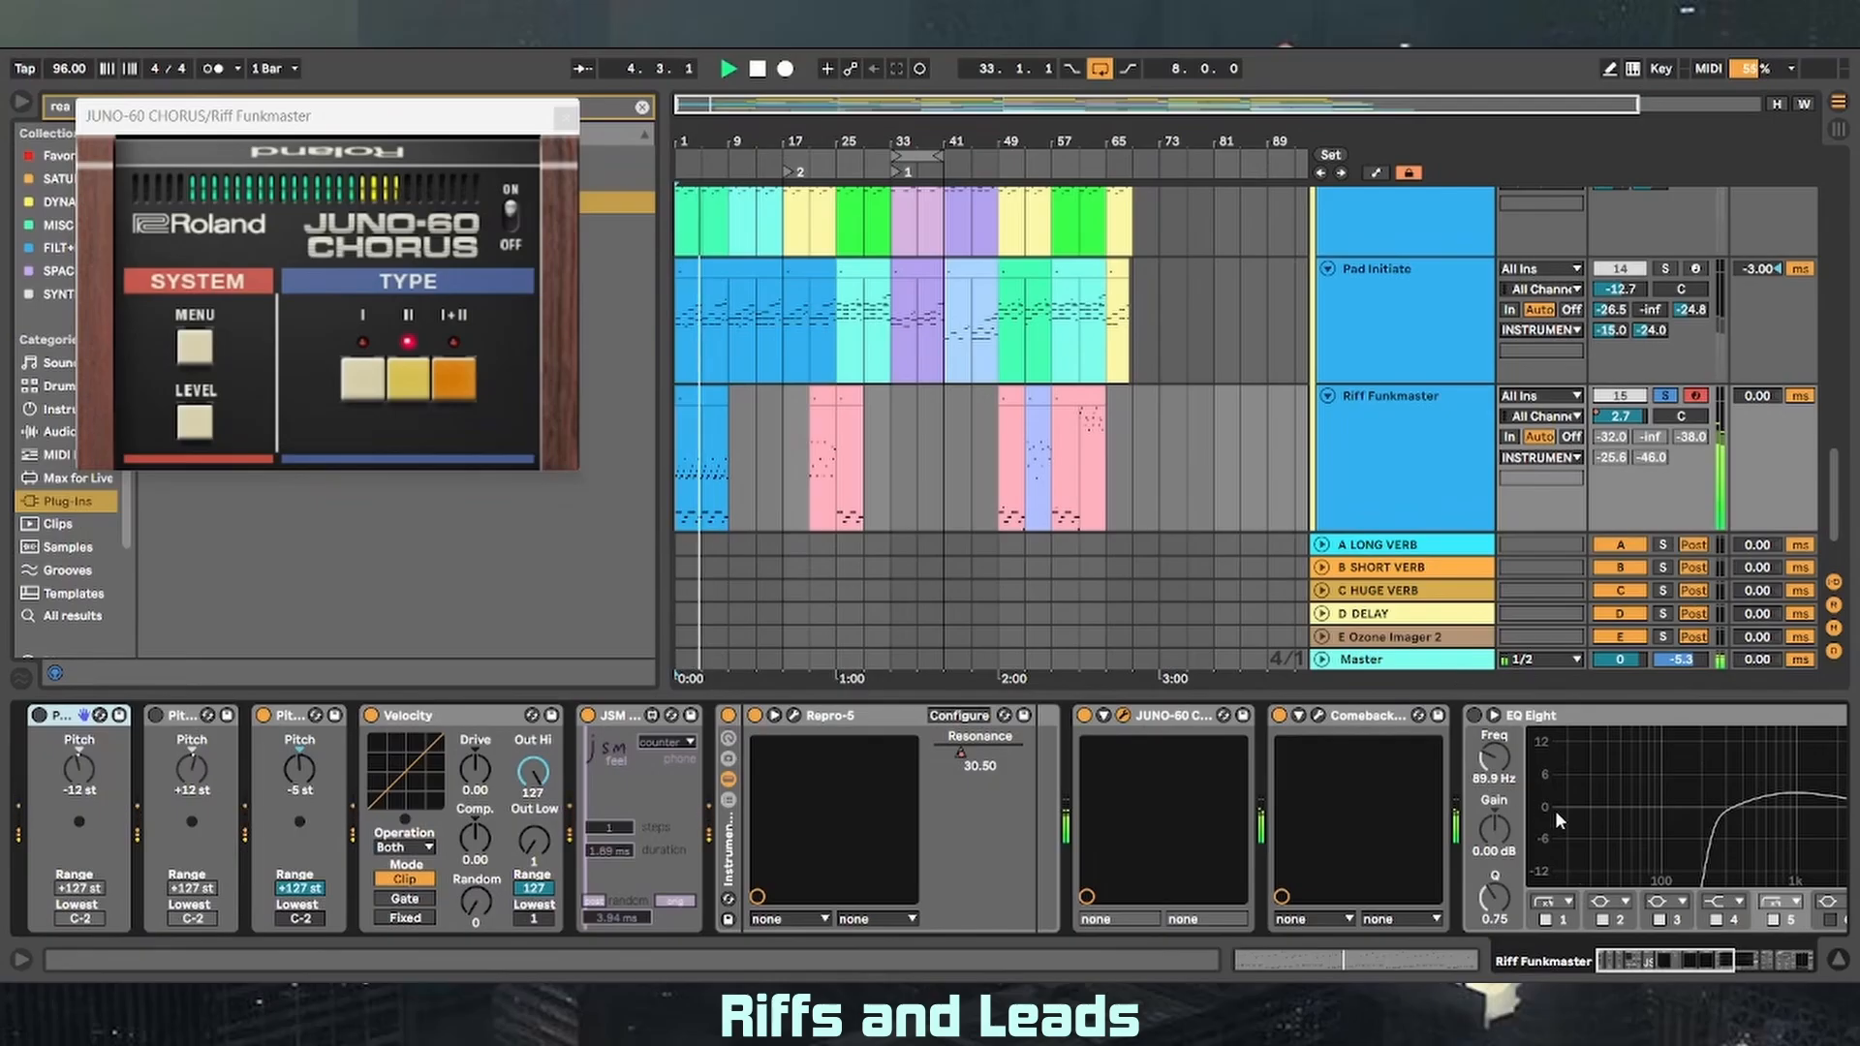
- Enable EQ Eight, Utility and SIDECHAIN on the Riff Funkmaster track
key(space)
click(1475, 715)
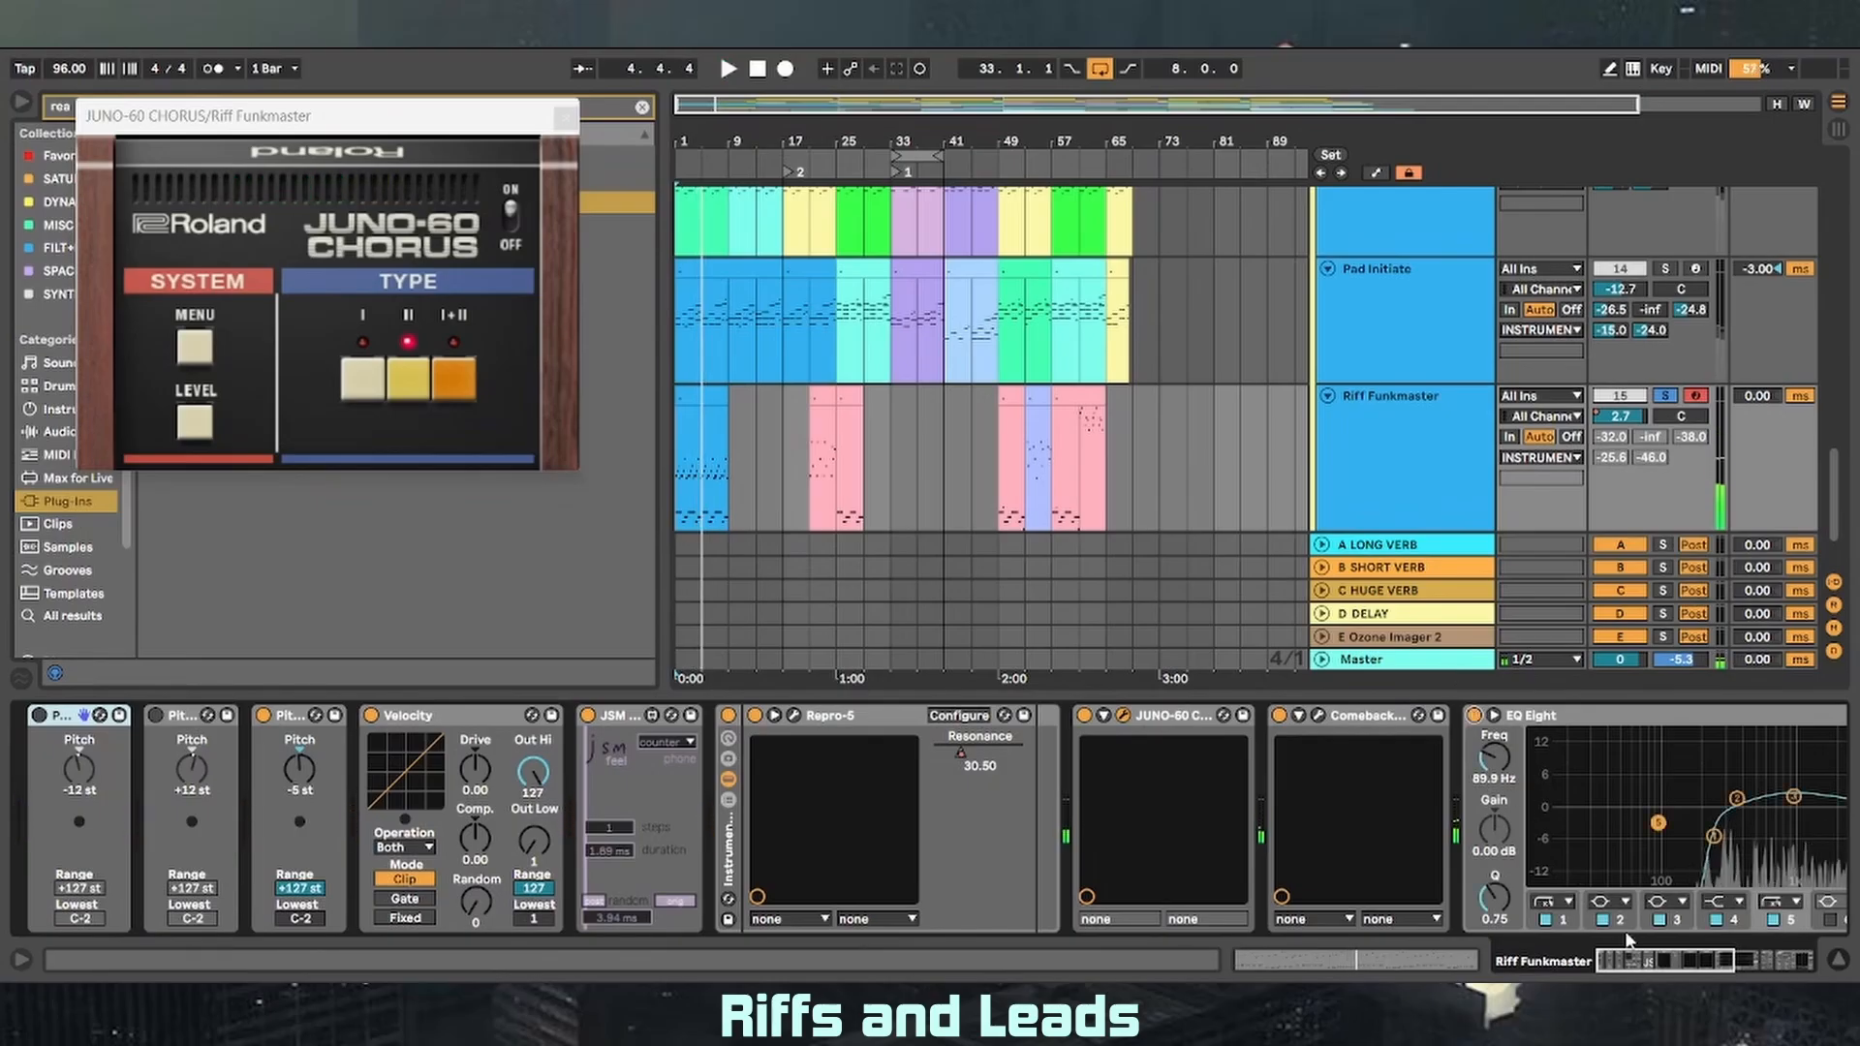
drag(1652, 964, 1690, 969)
key(space)
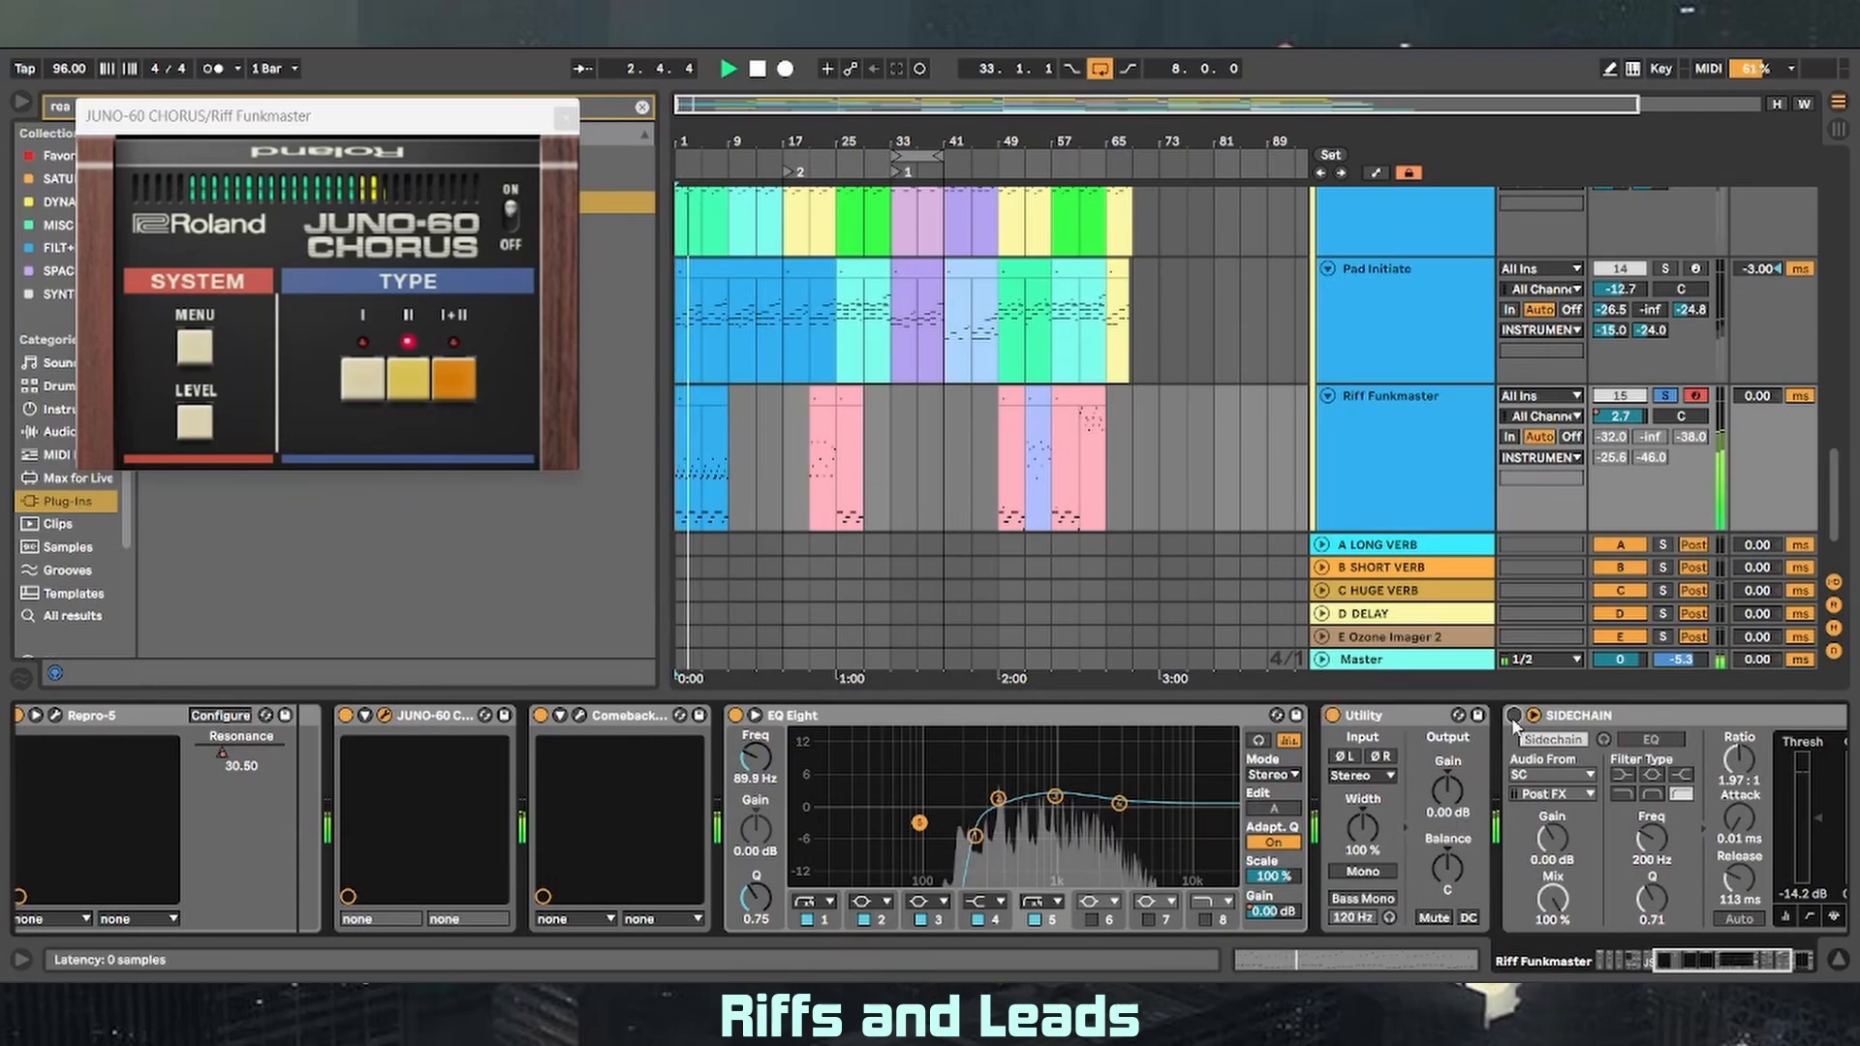
click(1798, 960)
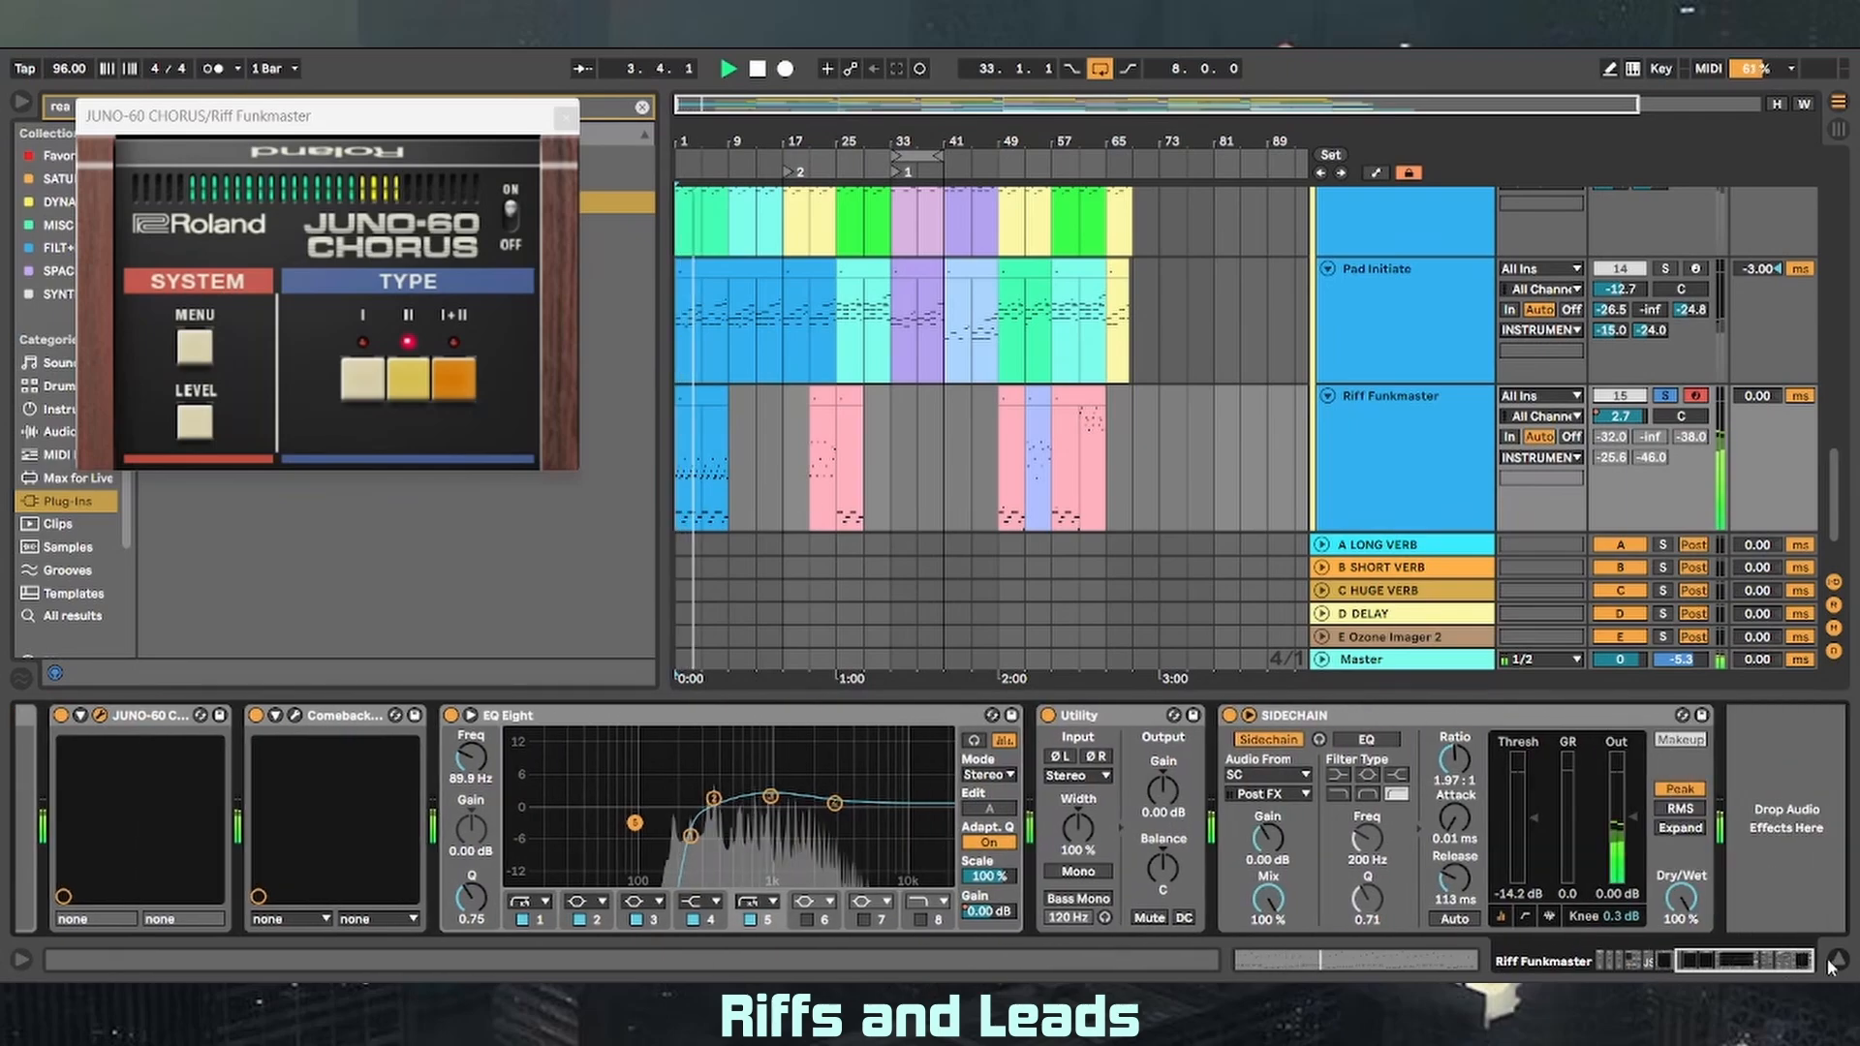
- Enable all sends on Riff Funkmaster and unsolo it for playback with the full mix from bar 1, closing the JUNO-60 Chorus window
right_click(1603, 437)
click(1624, 470)
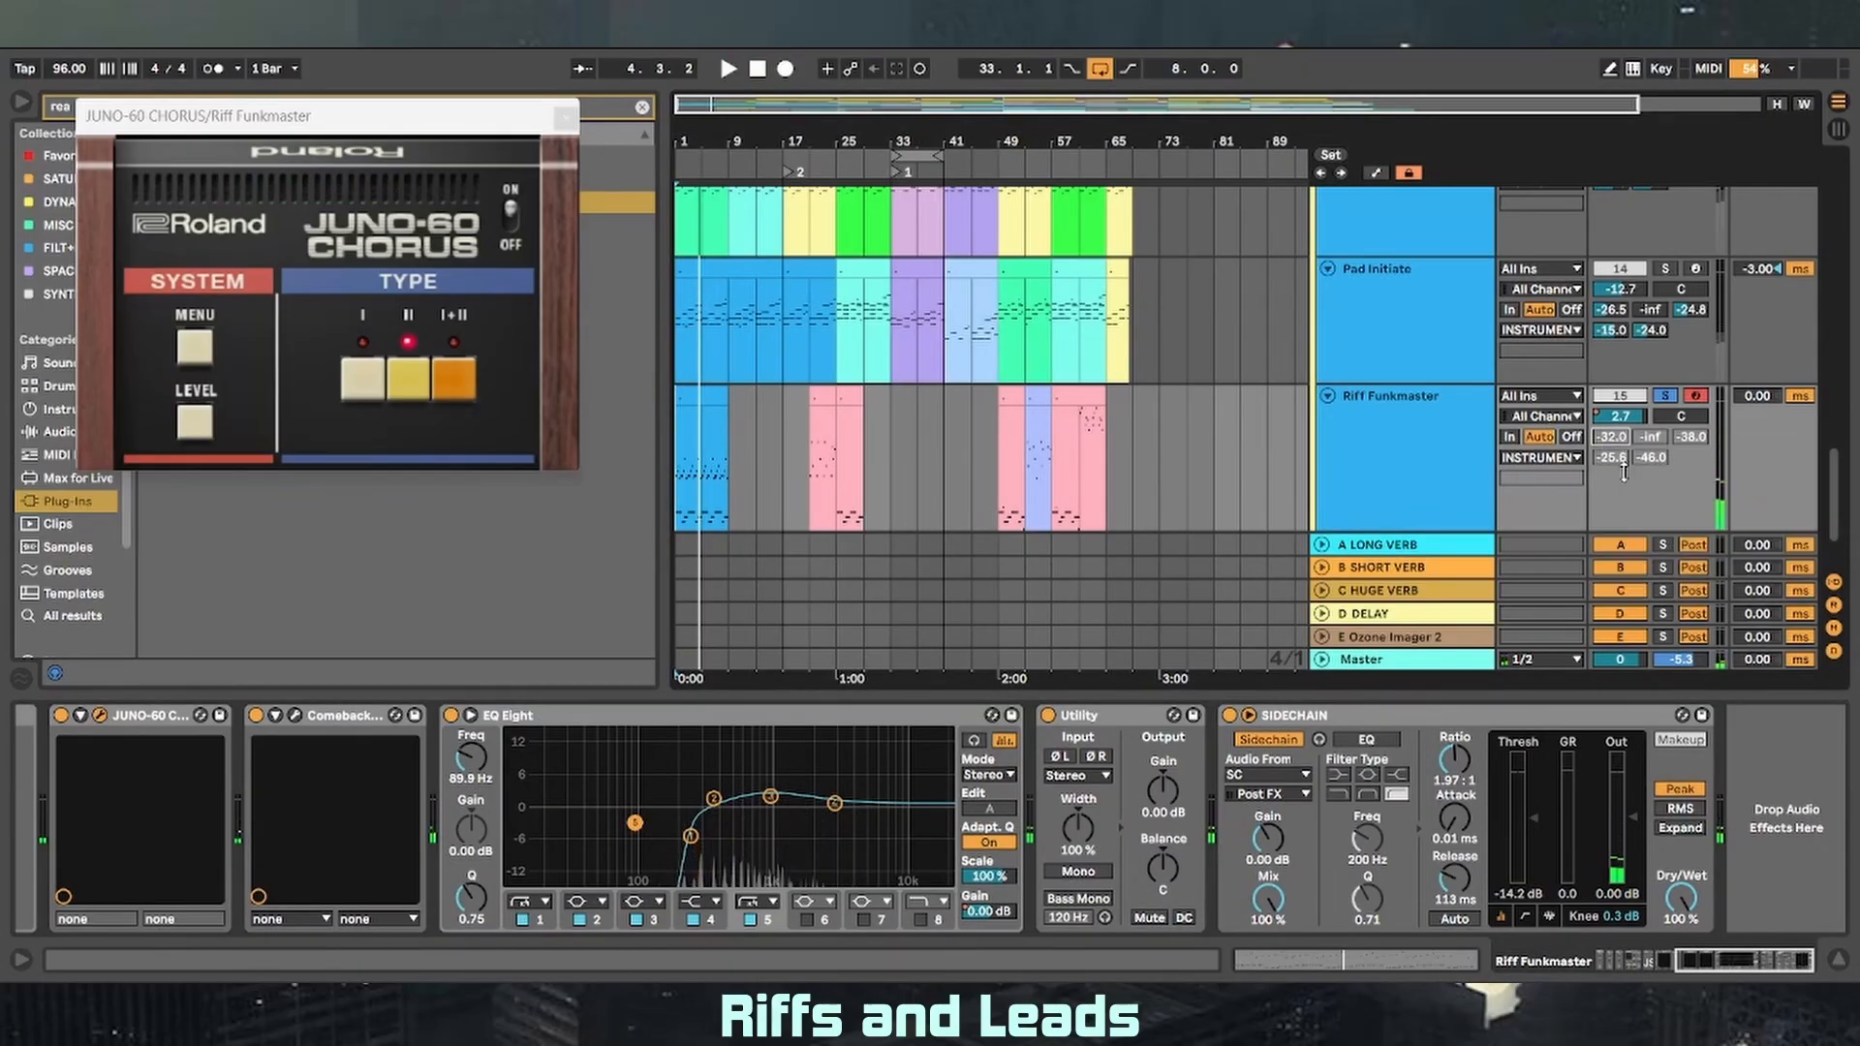
key(space)
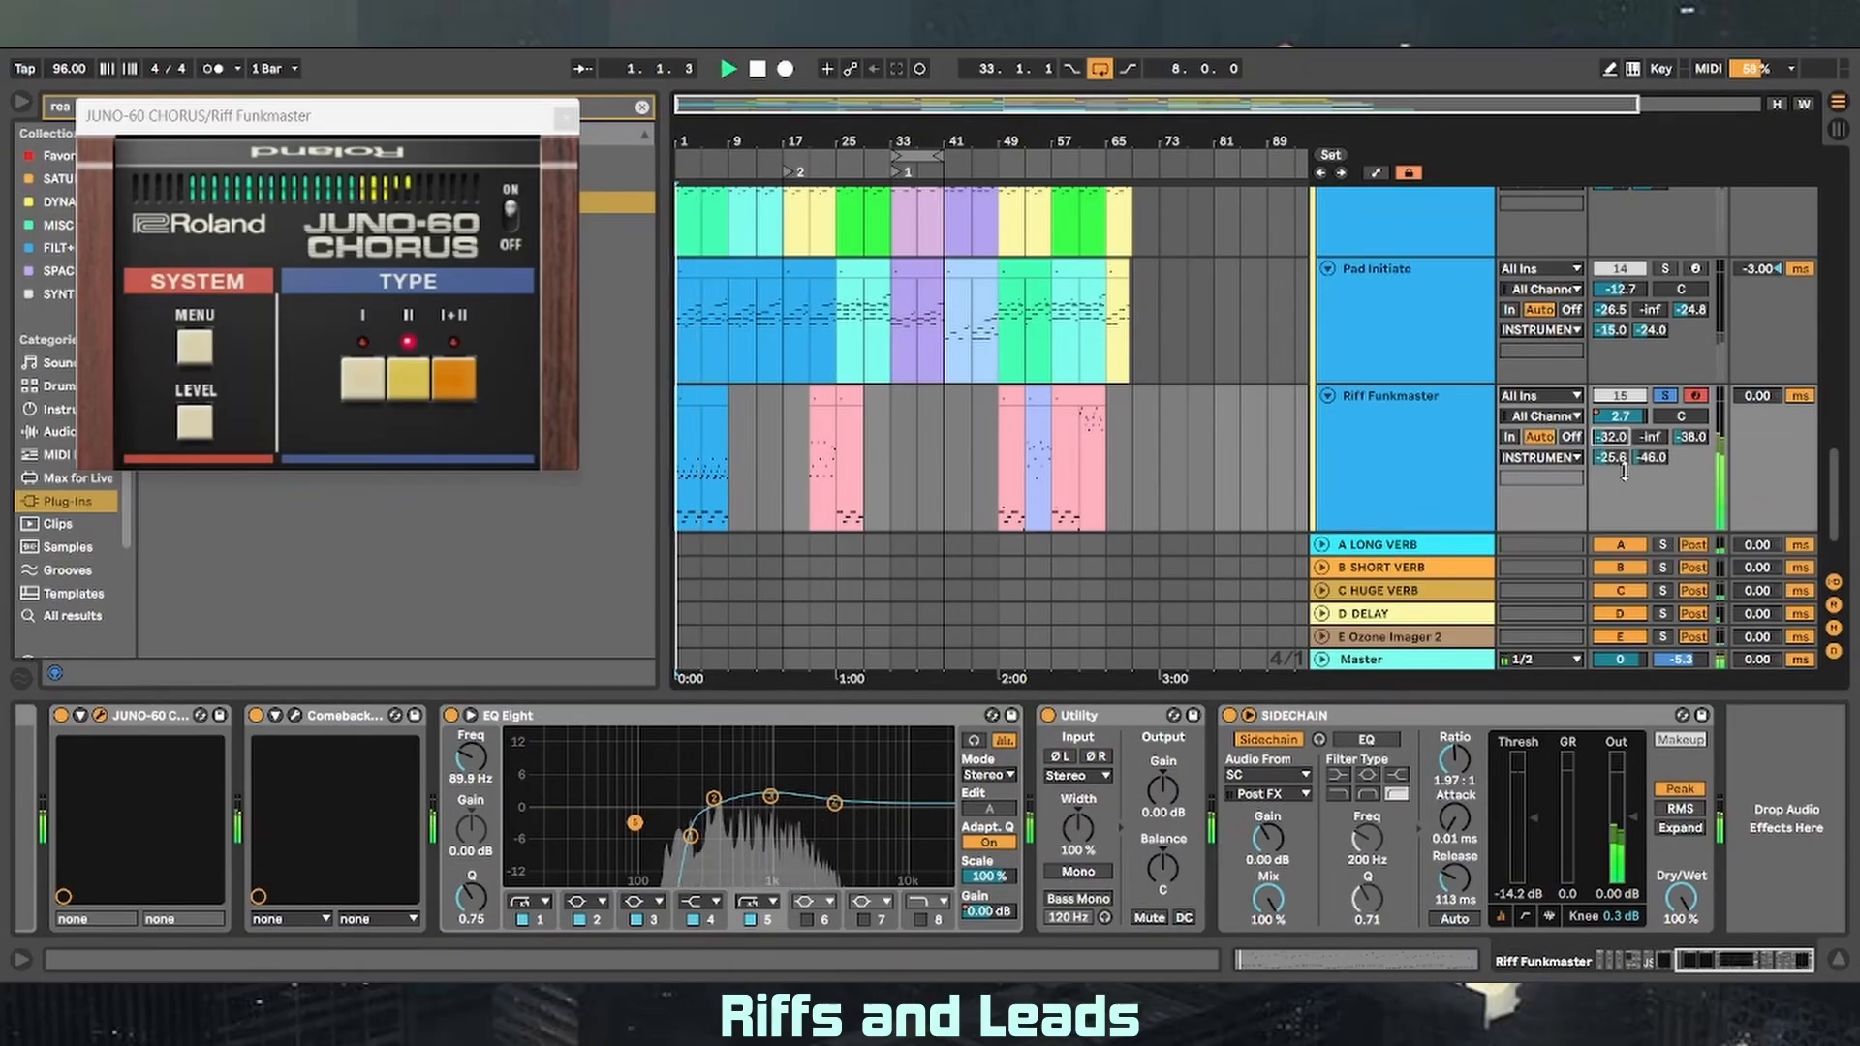
click(1662, 398)
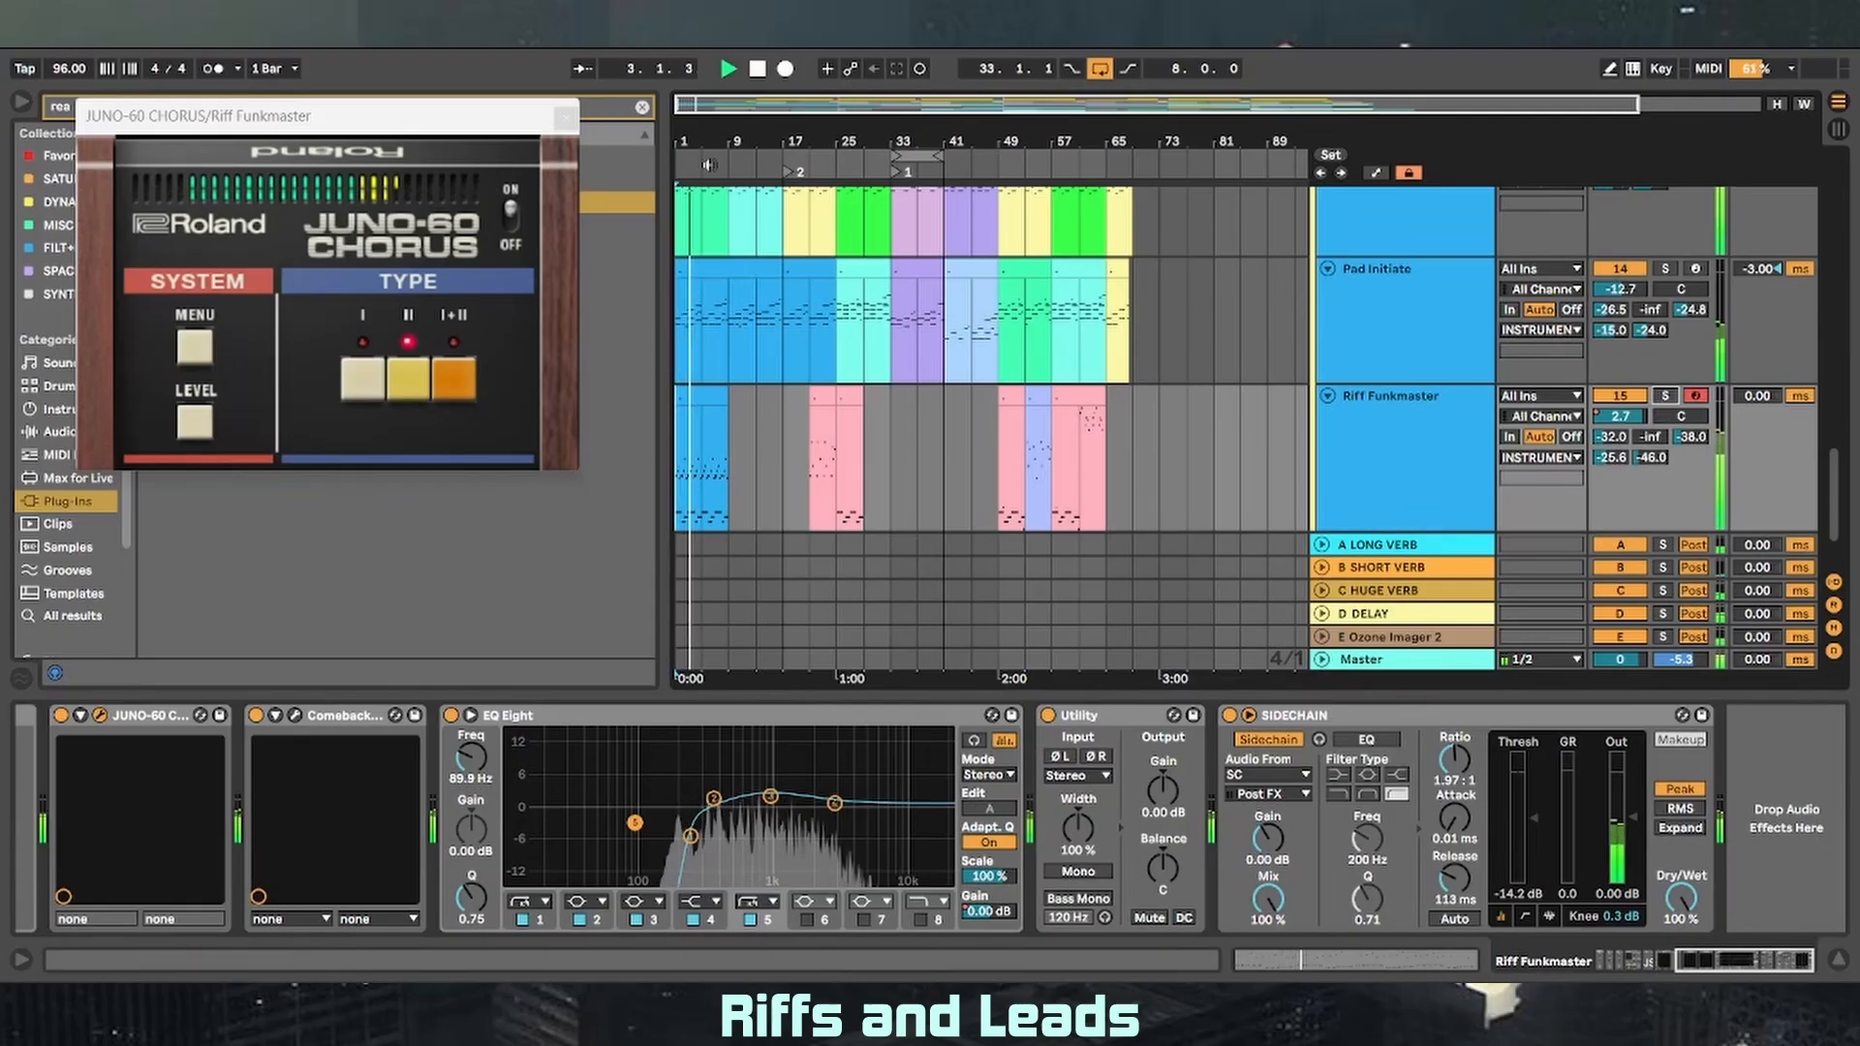
click(565, 118)
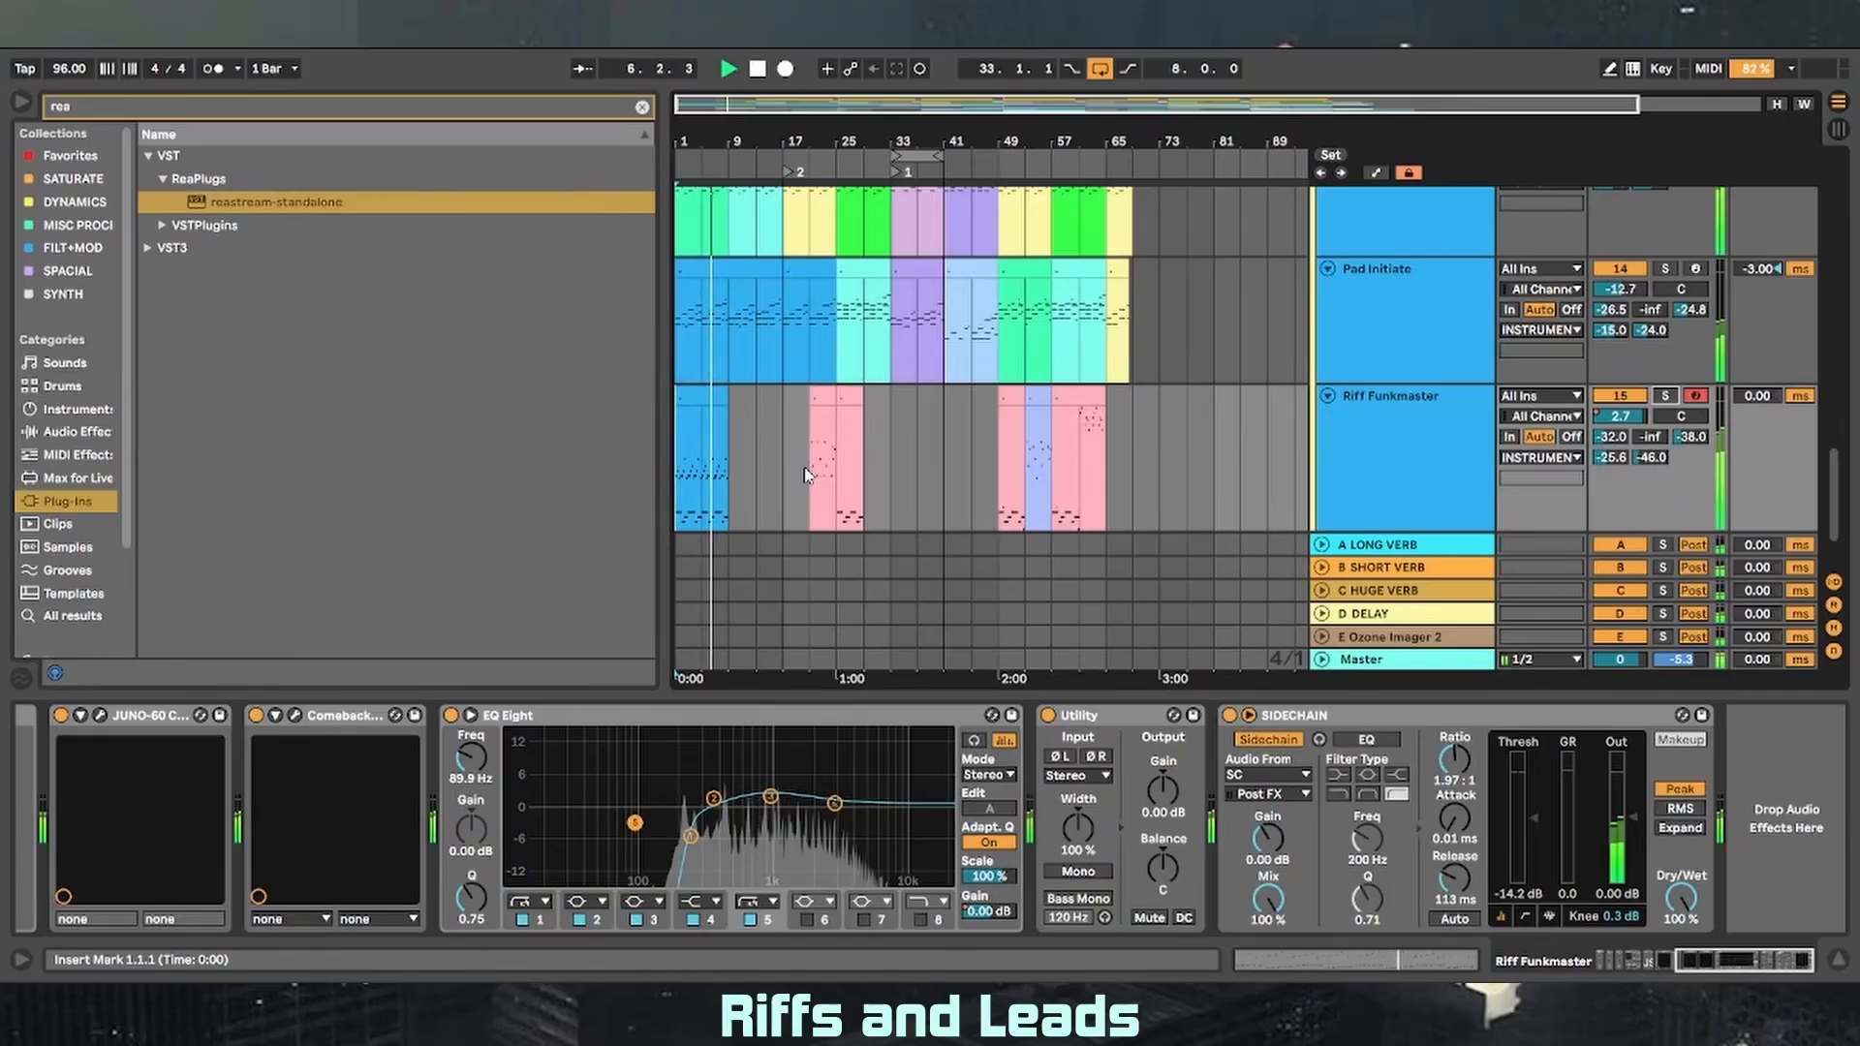
- Play the mix from bar 53 and open the Riff Funkmaster clip there in an enlarged note editor
click(1032, 470)
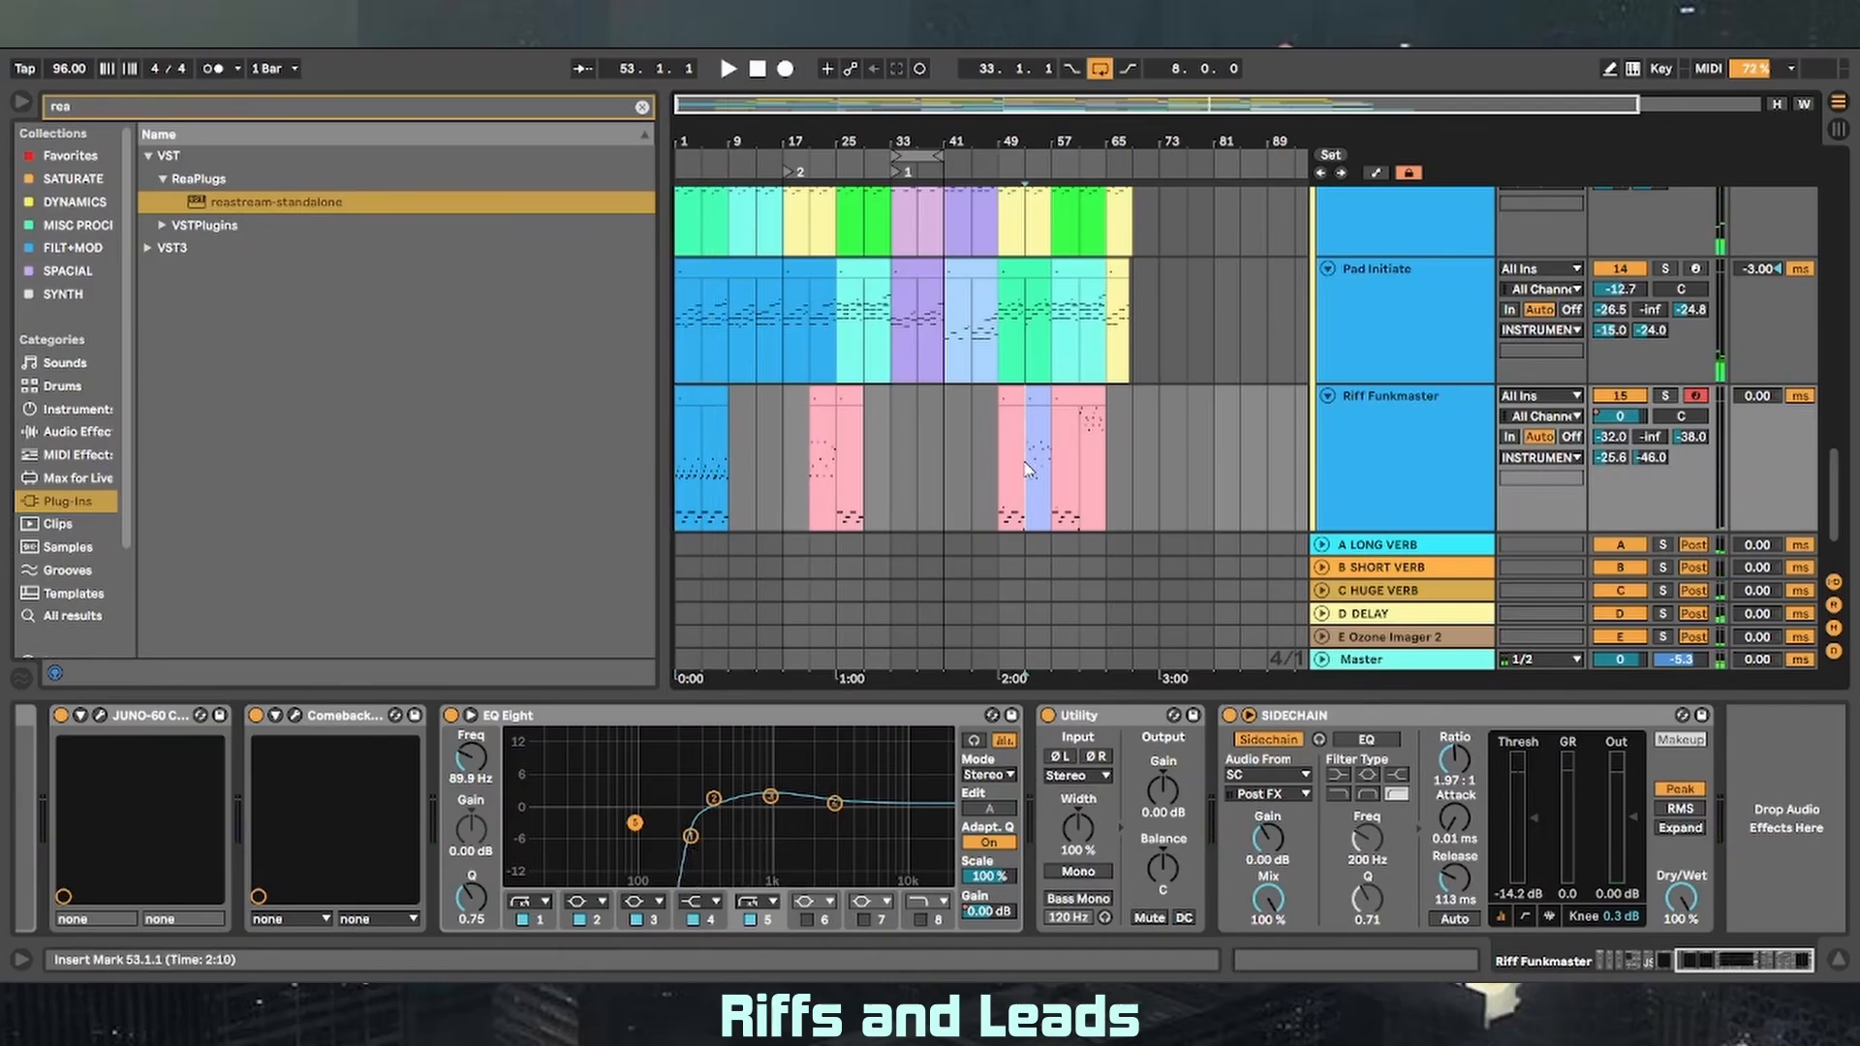
key(space)
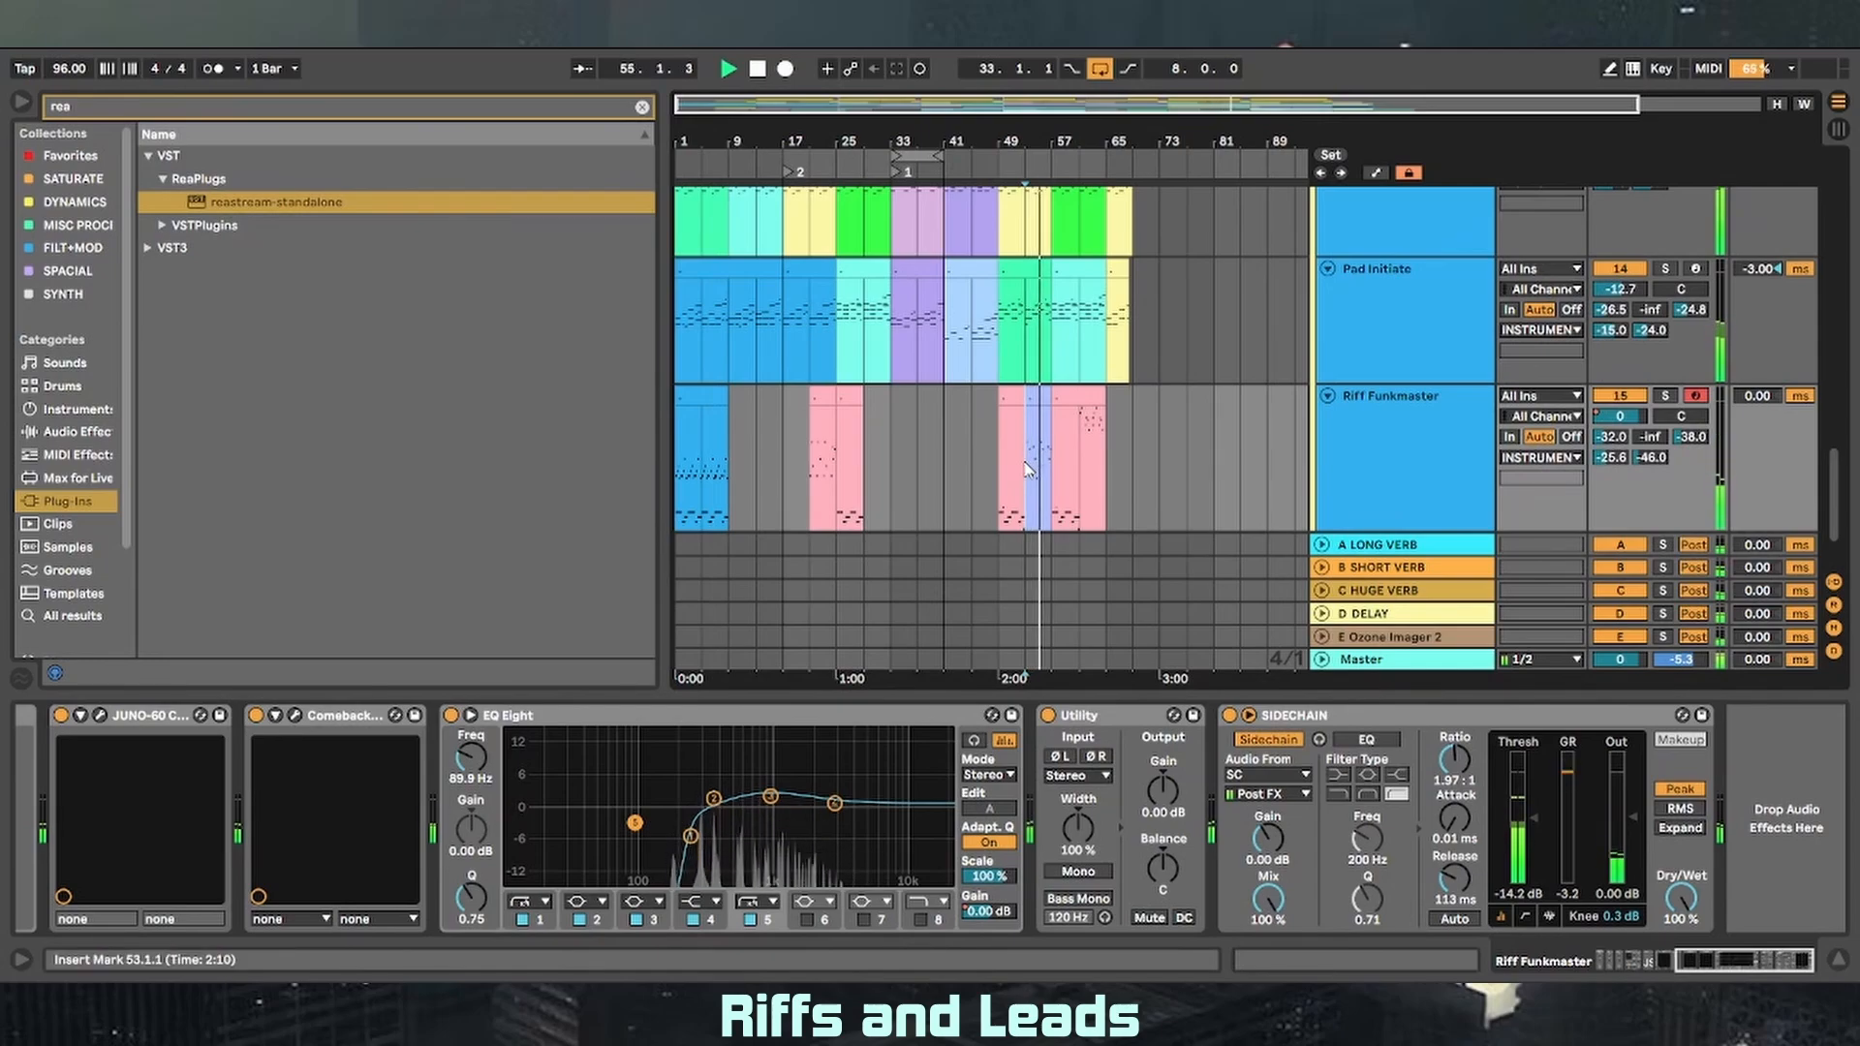
double_click(1041, 441)
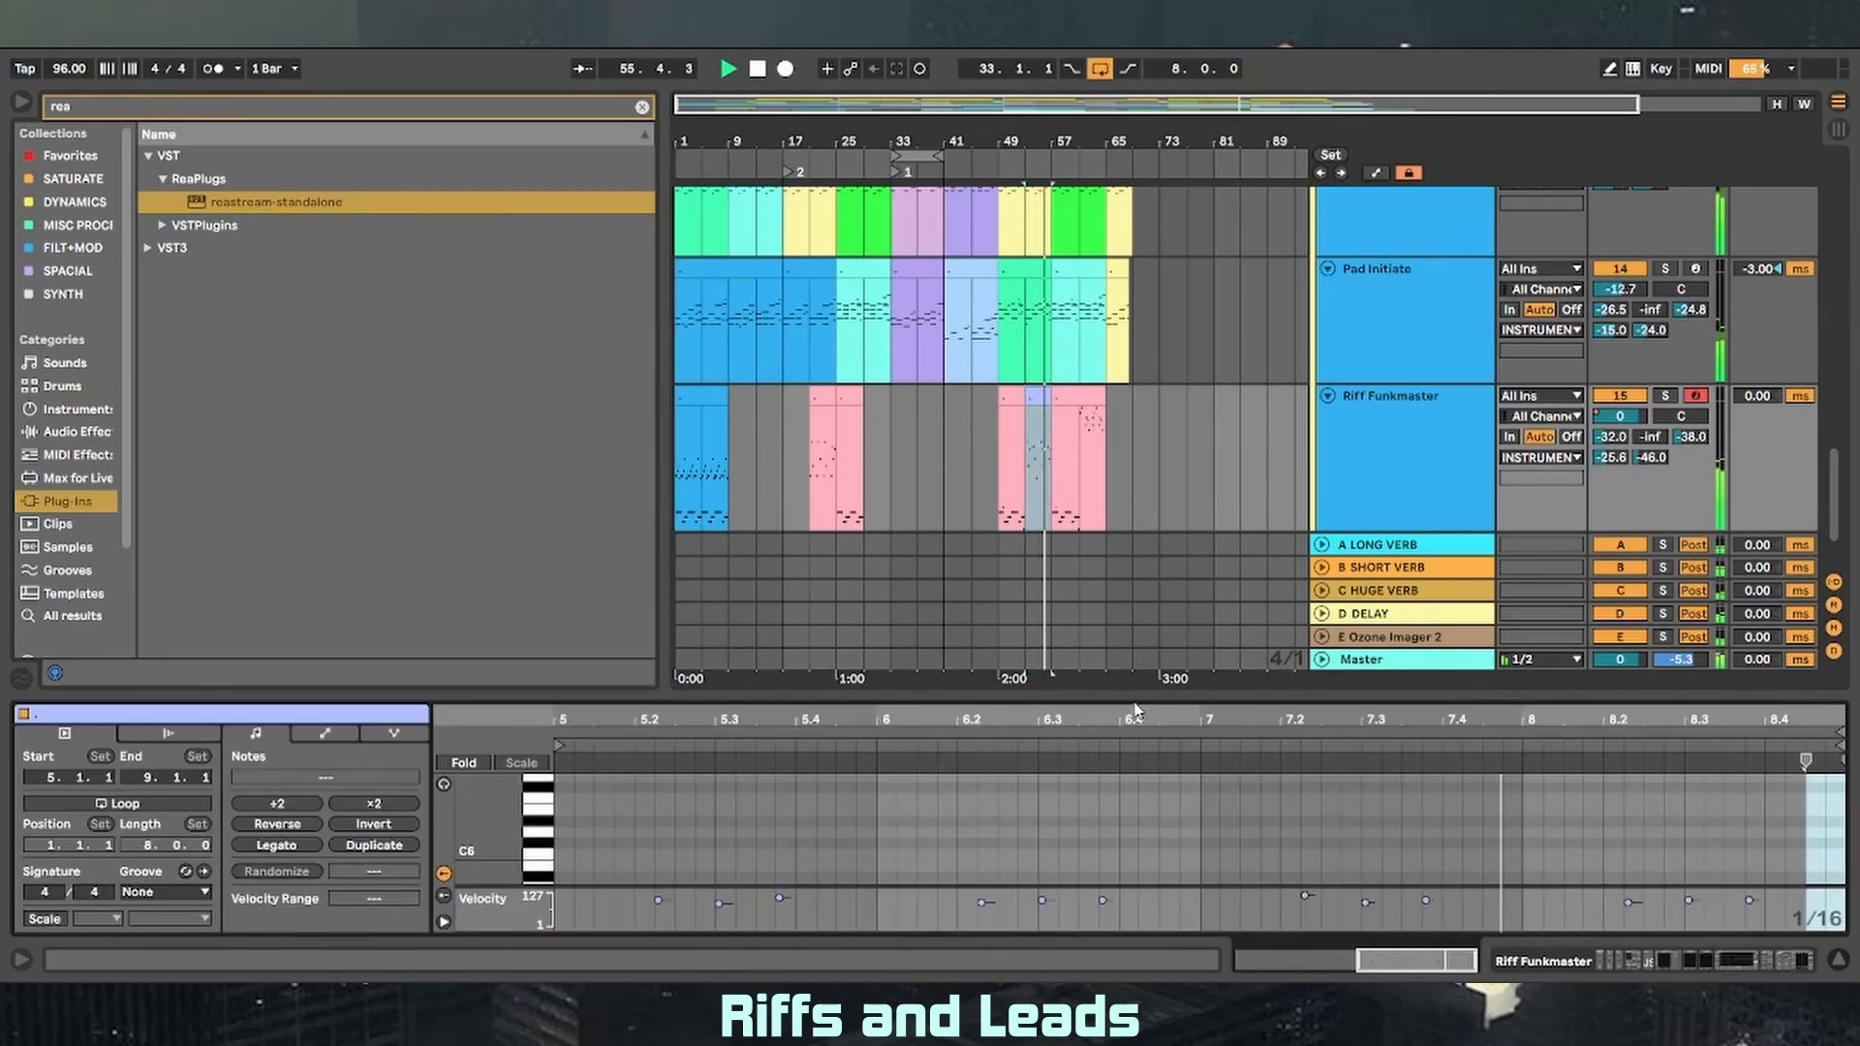
drag(1137, 699, 1124, 151)
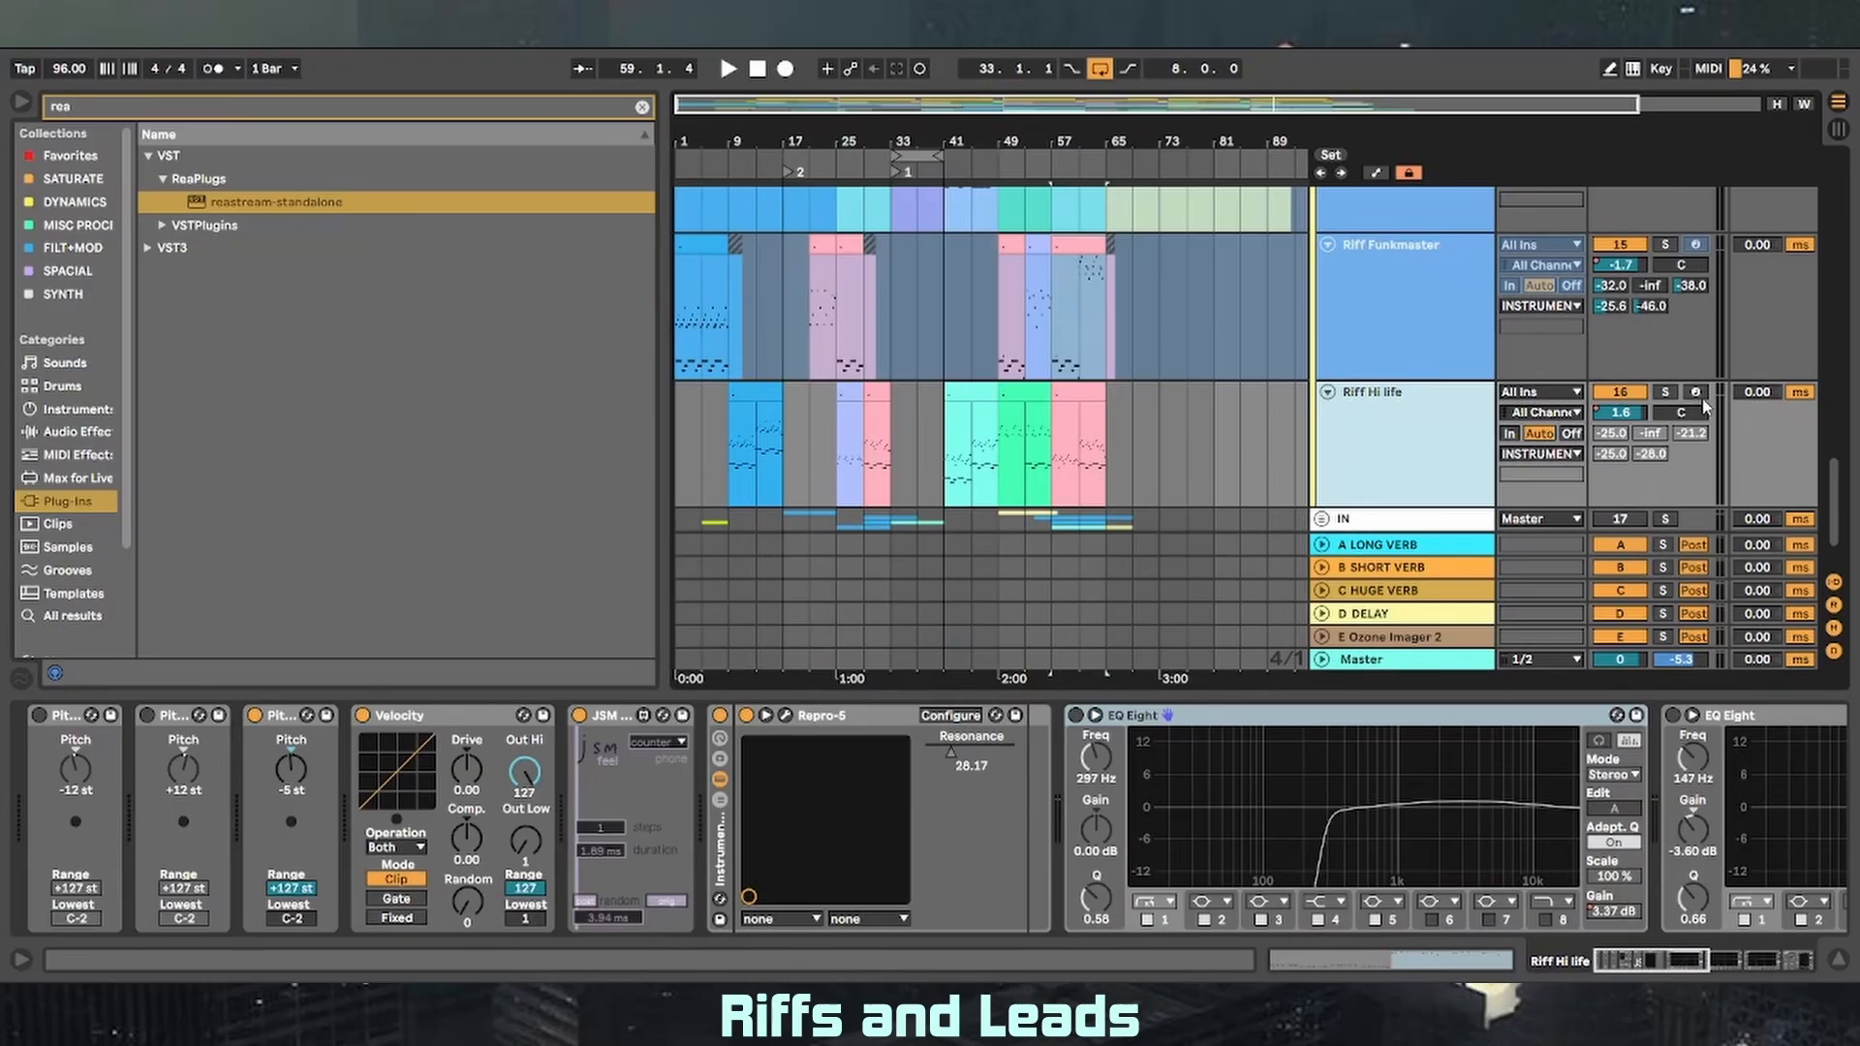
- Show the Repro-5 synth on the Riff Hi life track, including its effects page
click(785, 720)
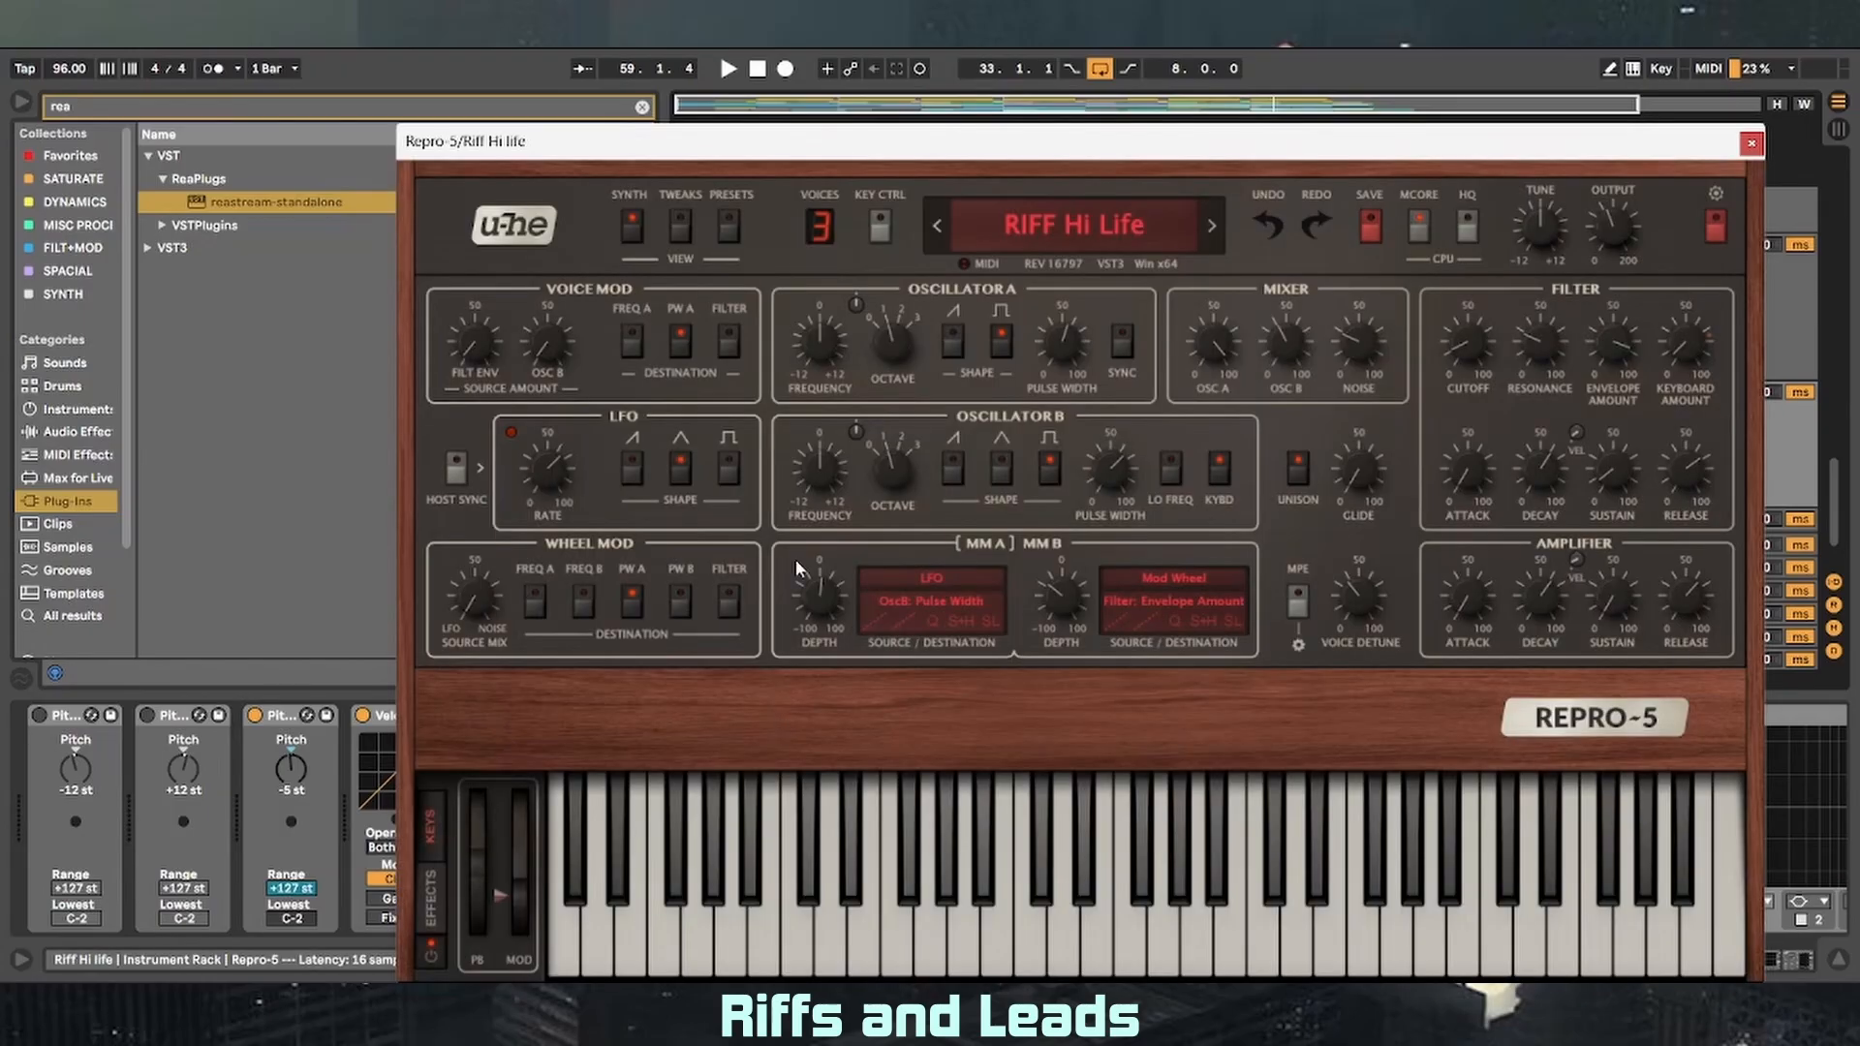
click(438, 887)
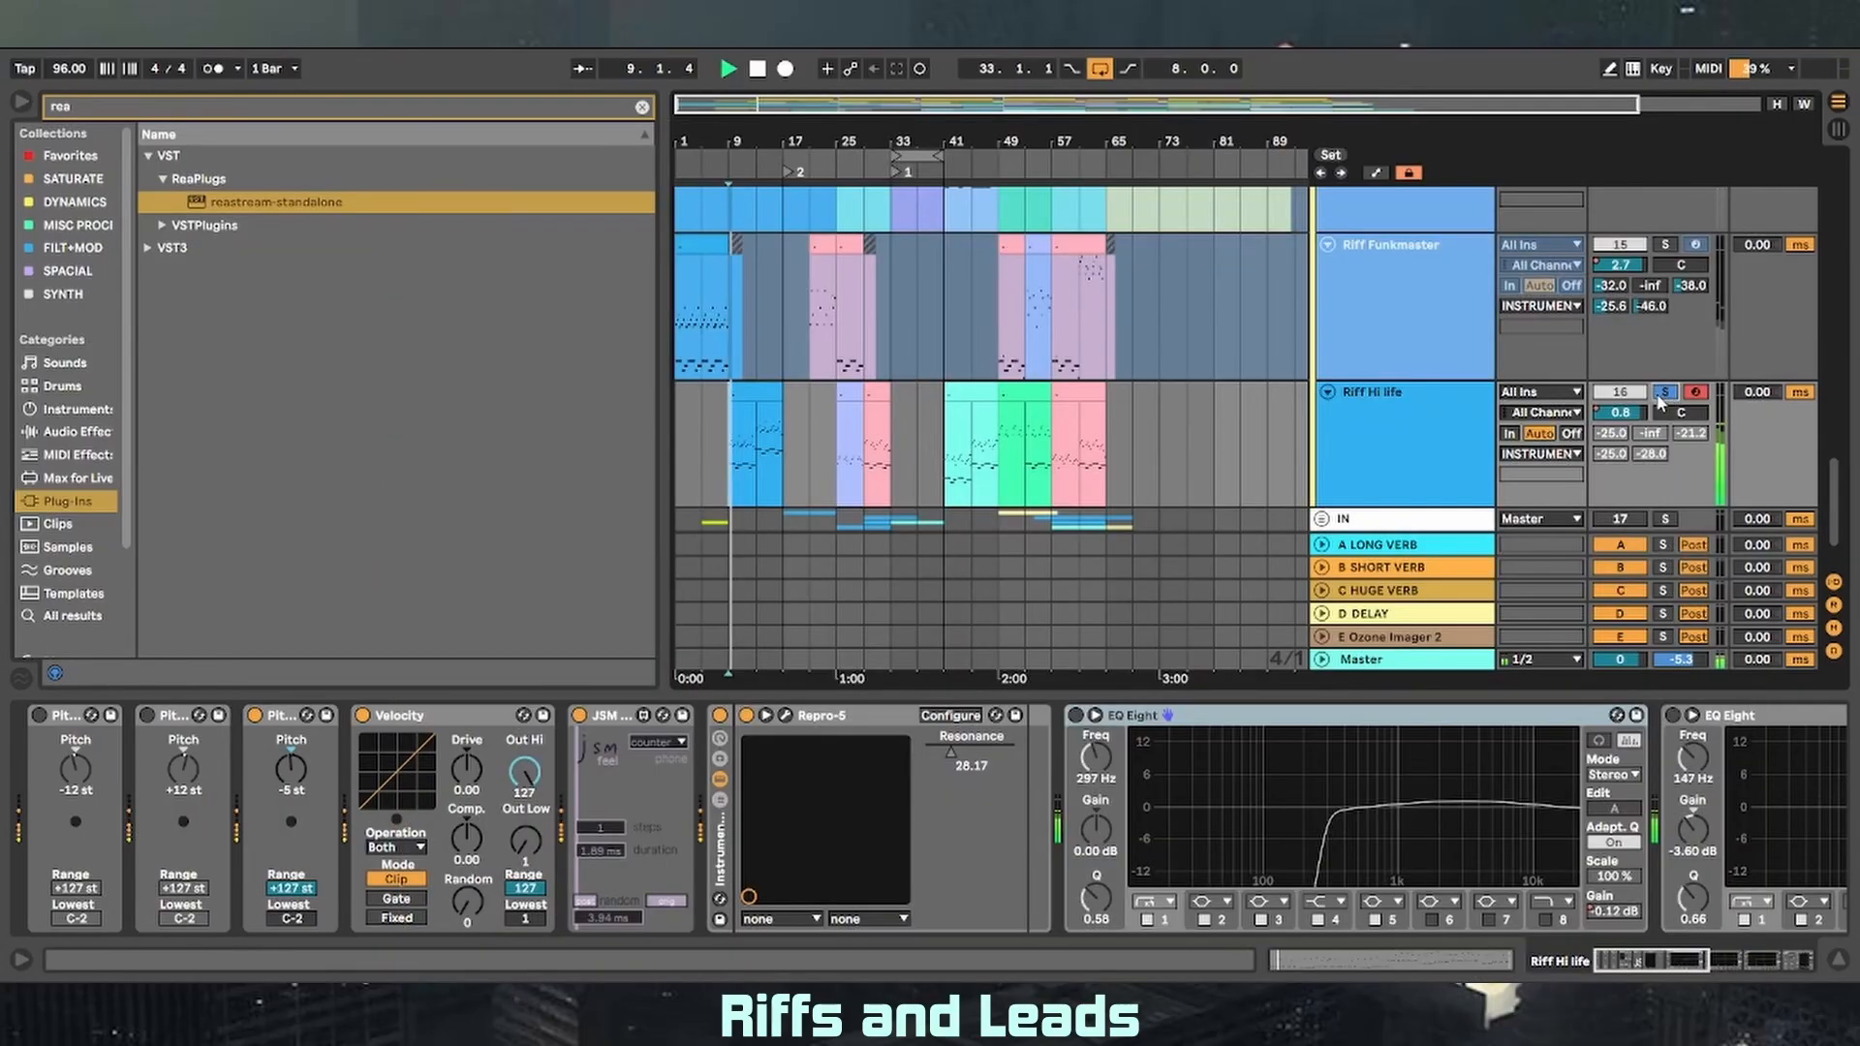
- Enable the three EQ Eight devices on the Riff Hi life track while its soloed part plays
click(1420, 457)
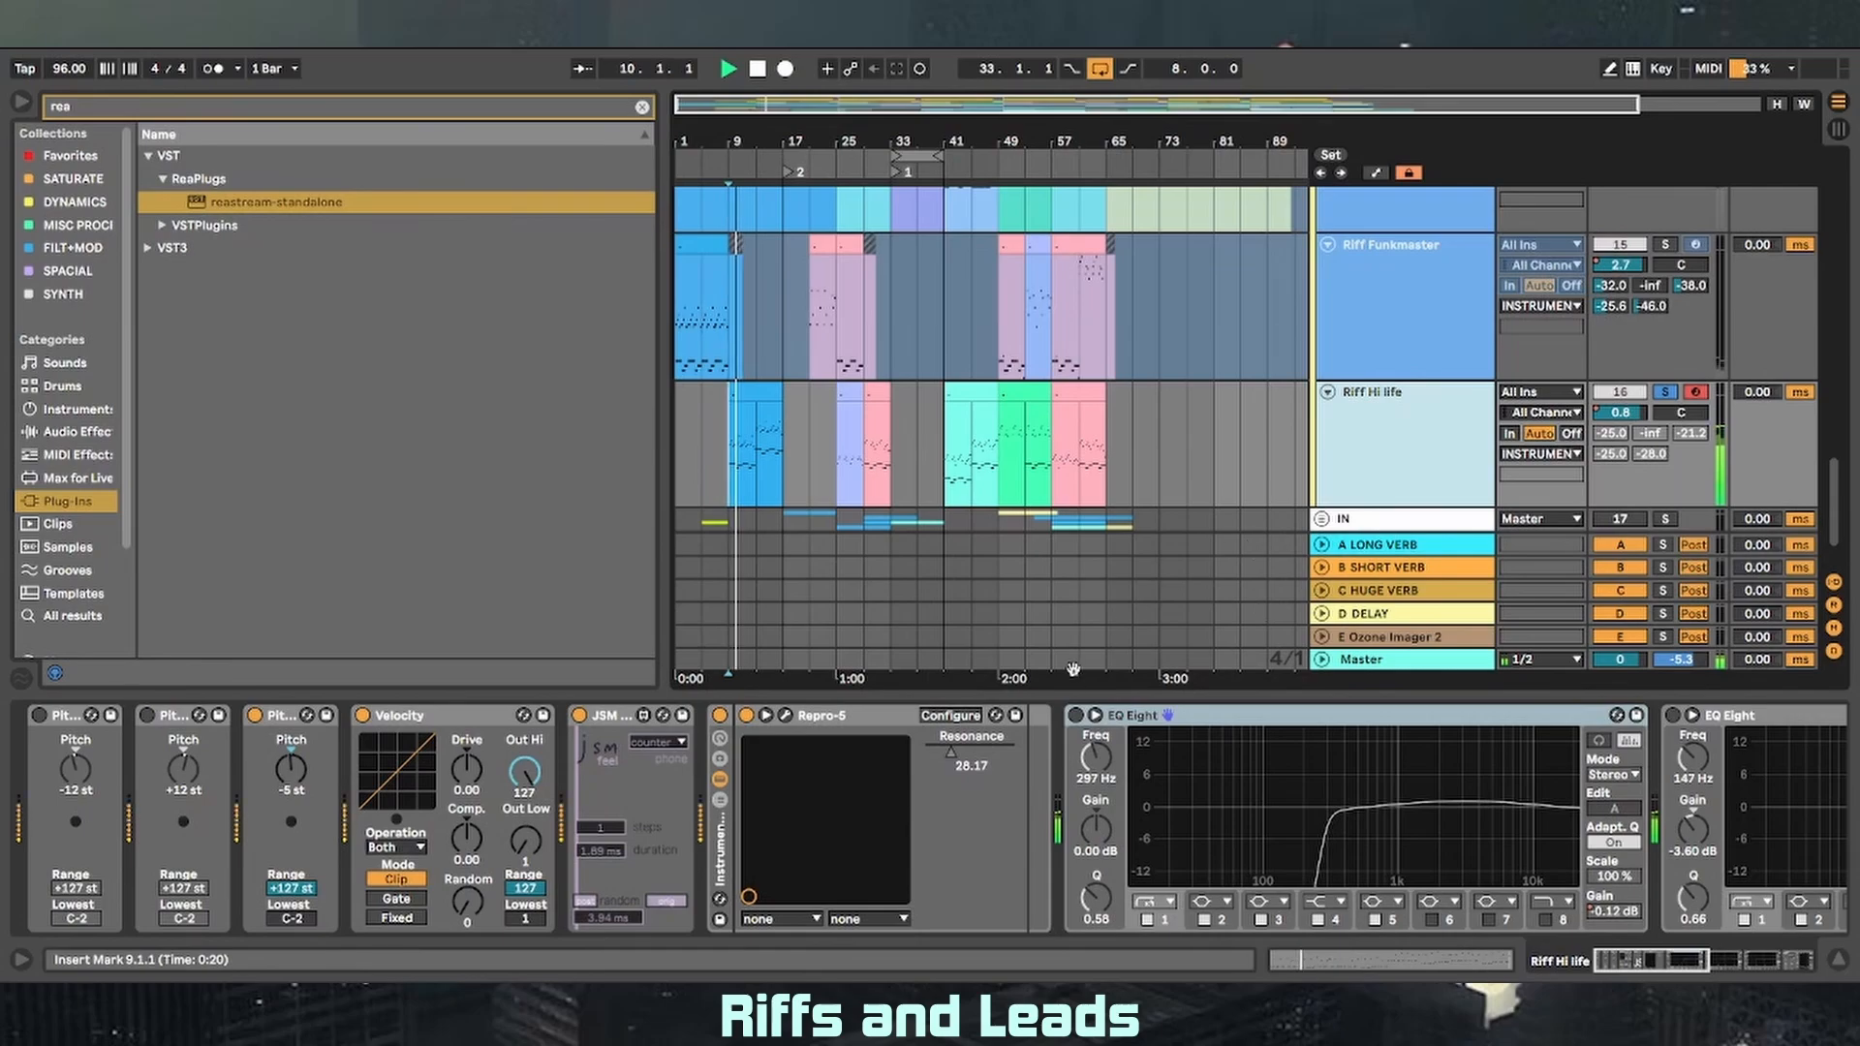
click(1076, 717)
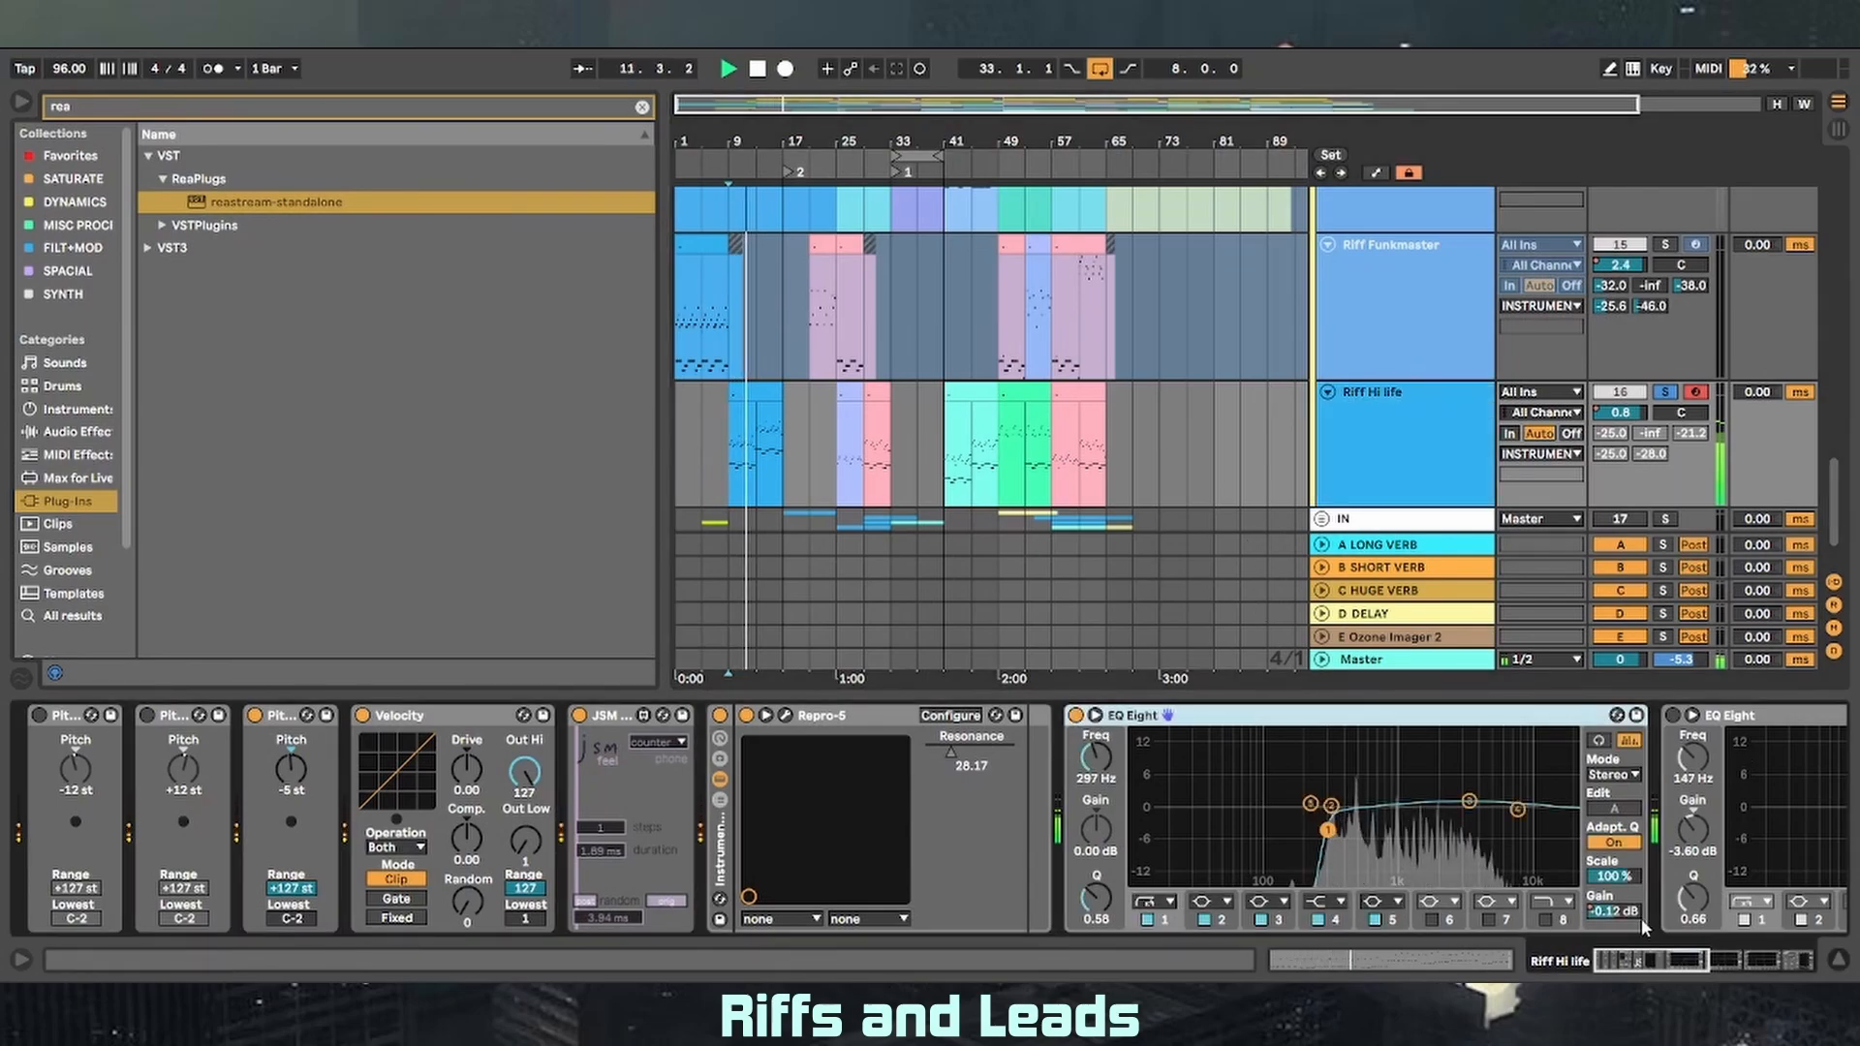
drag(1630, 964, 1685, 964)
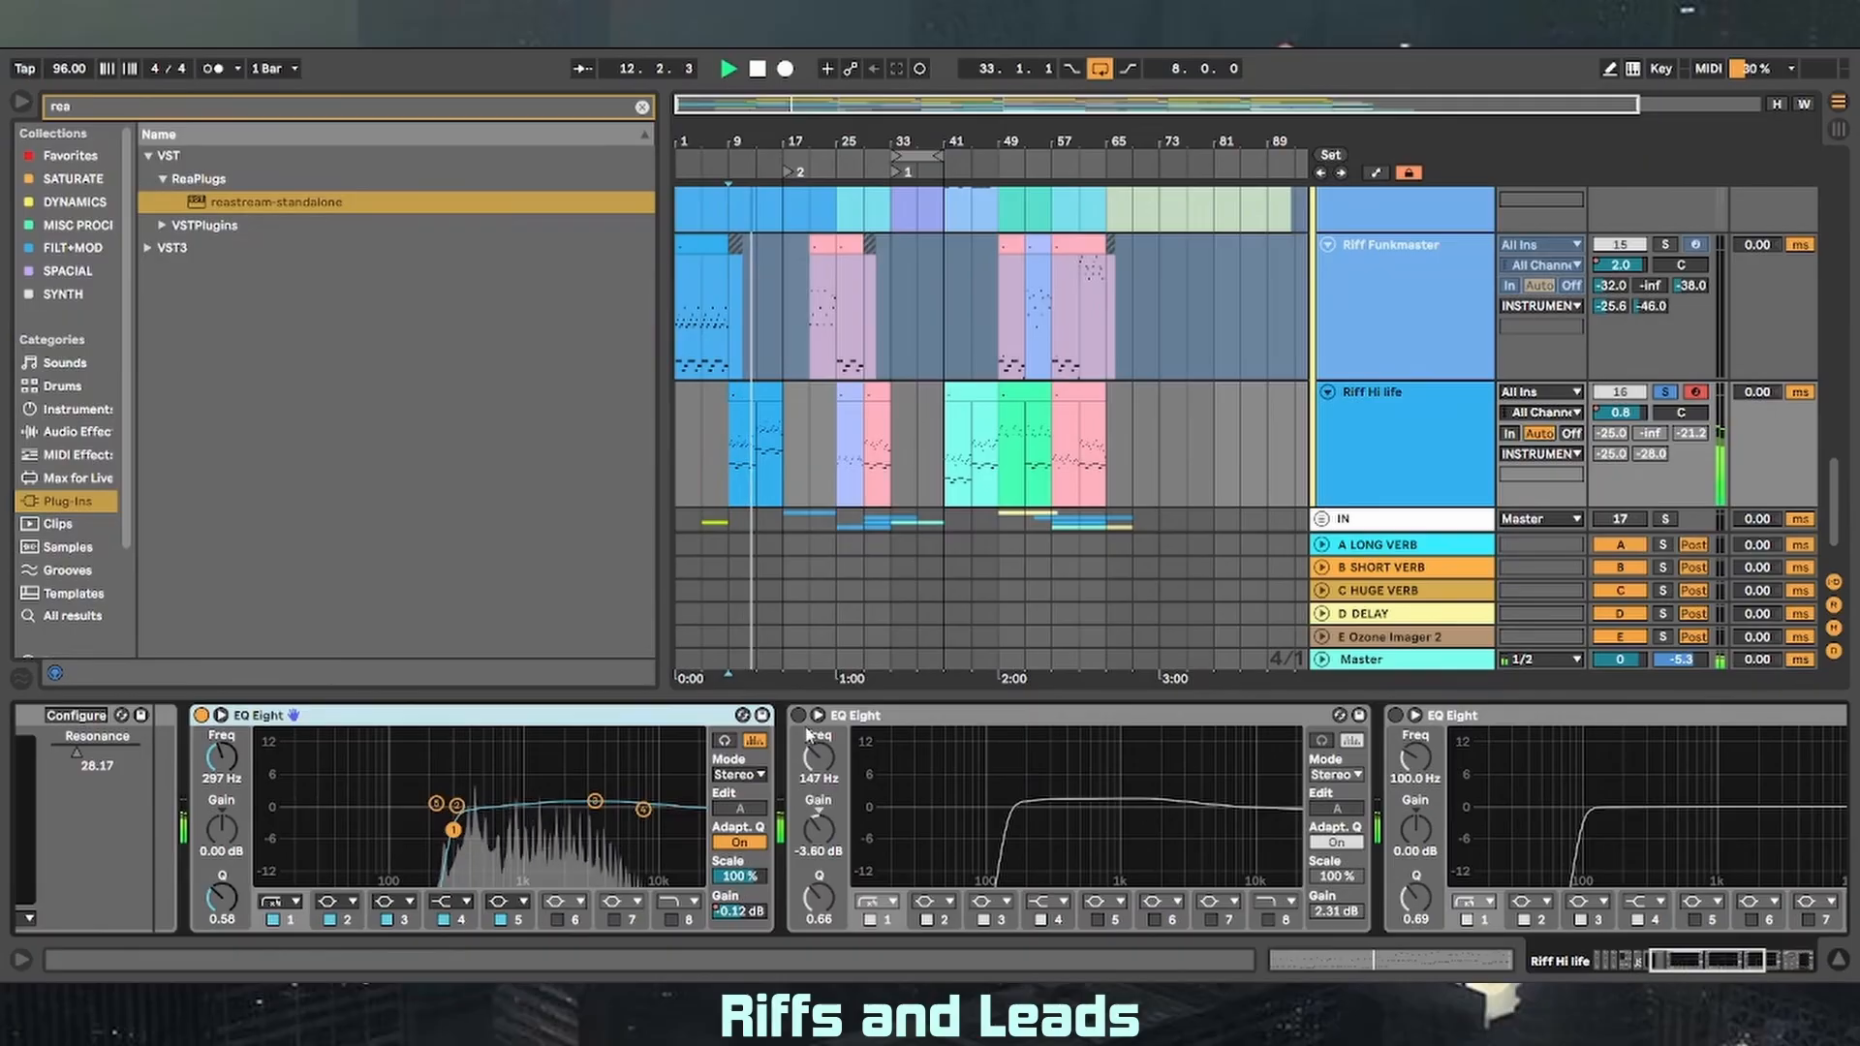
click(1395, 716)
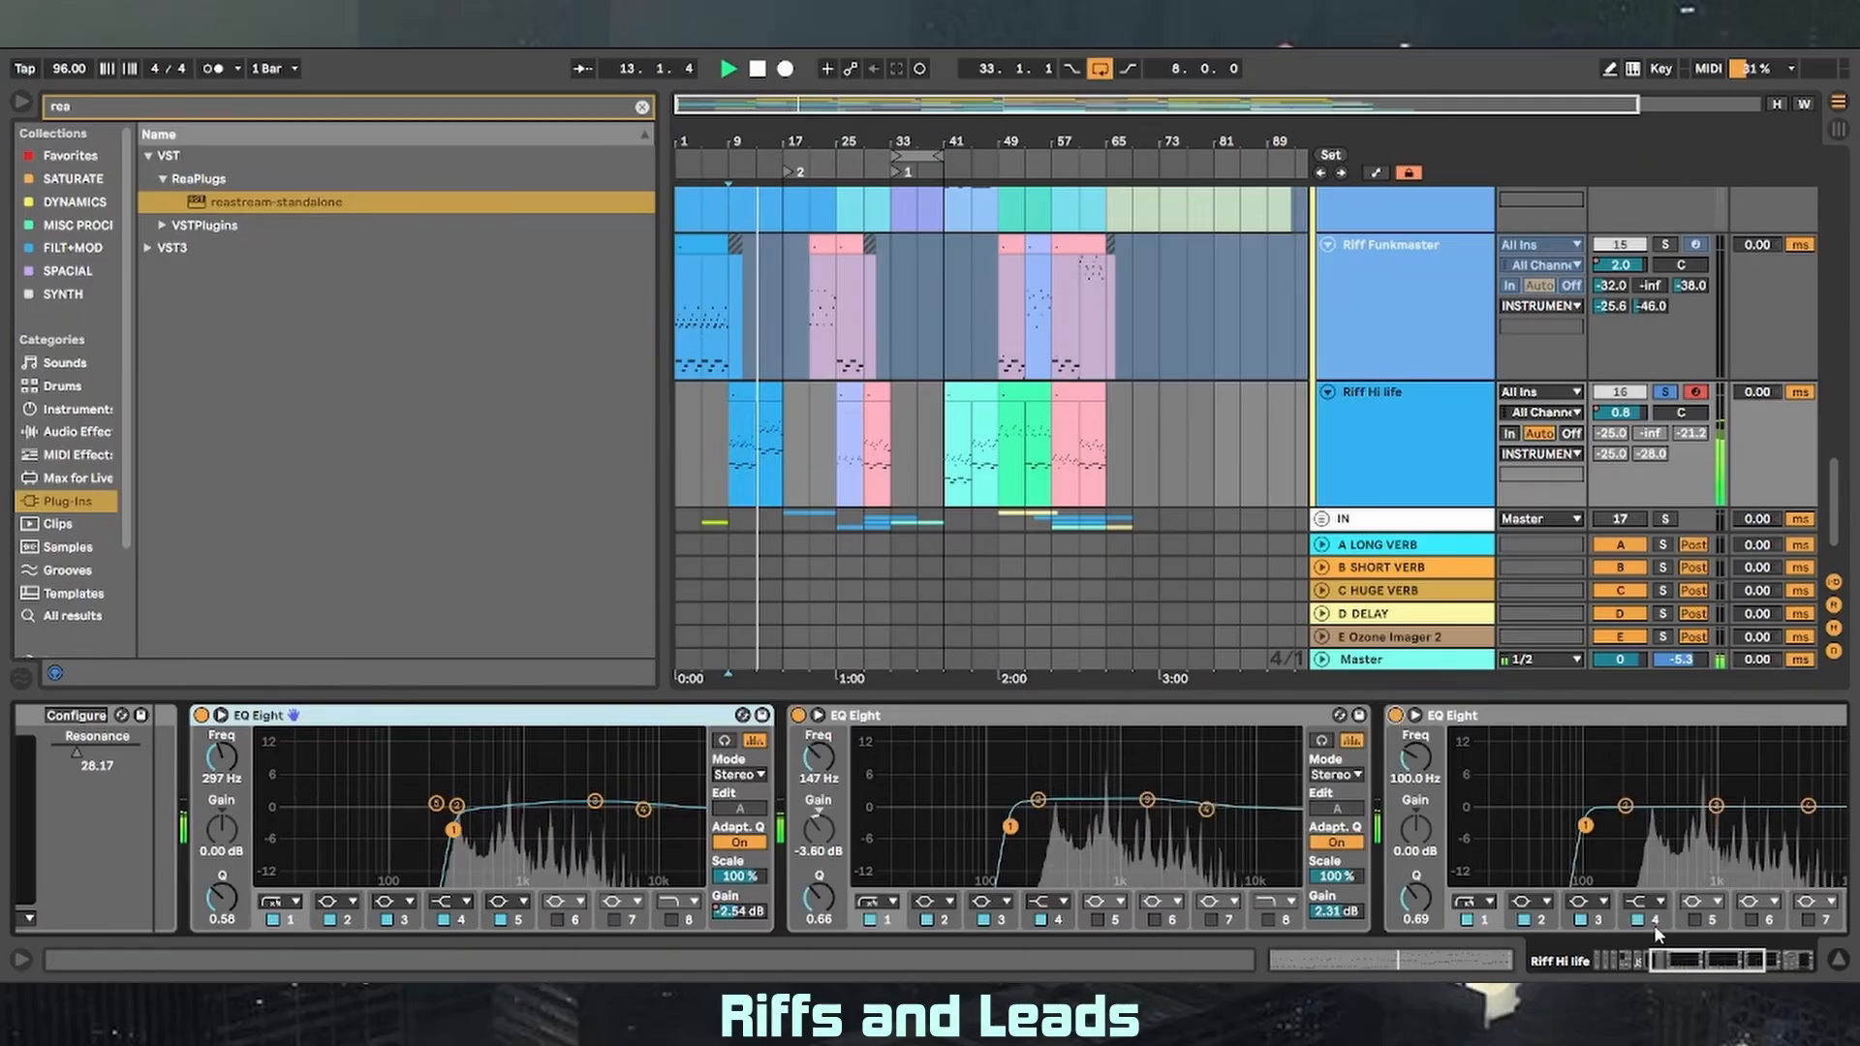
- Enable the SIDECHAIN compressor on Riff Hi life and restart playback from bar 9
drag(1700, 964, 1733, 963)
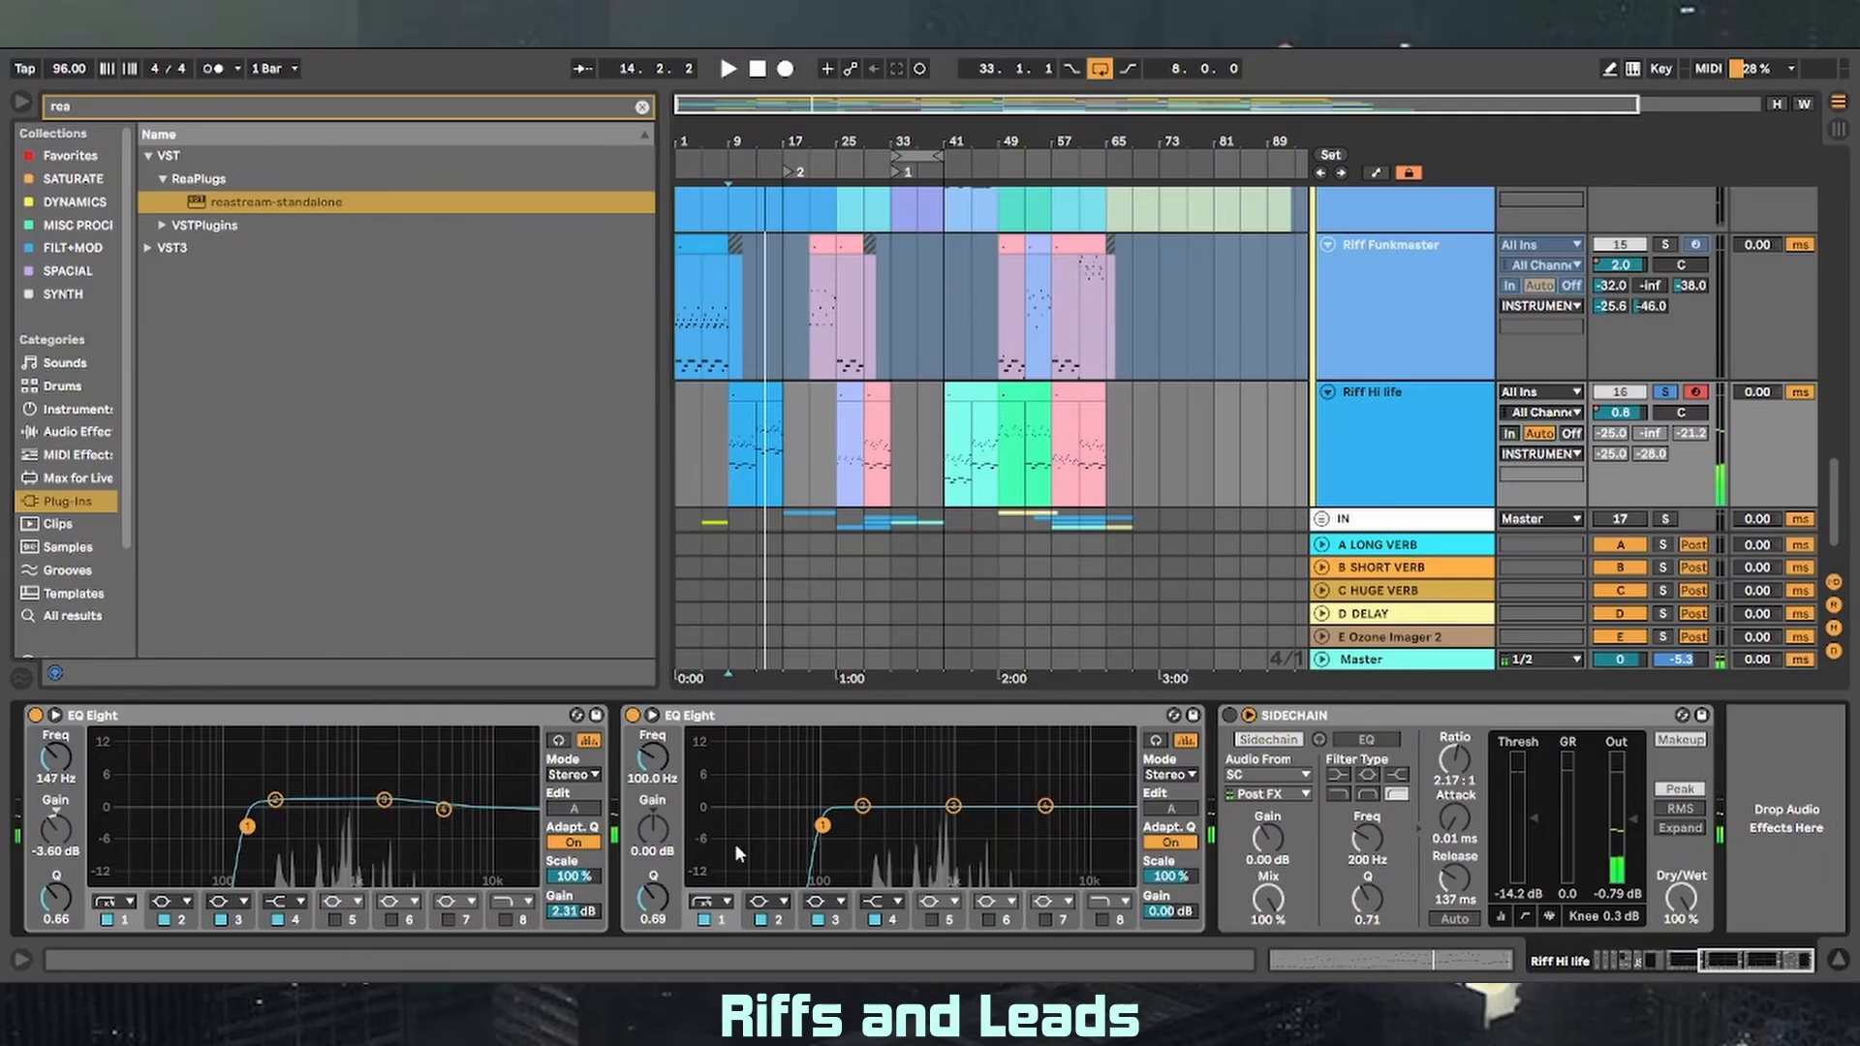
click(739, 460)
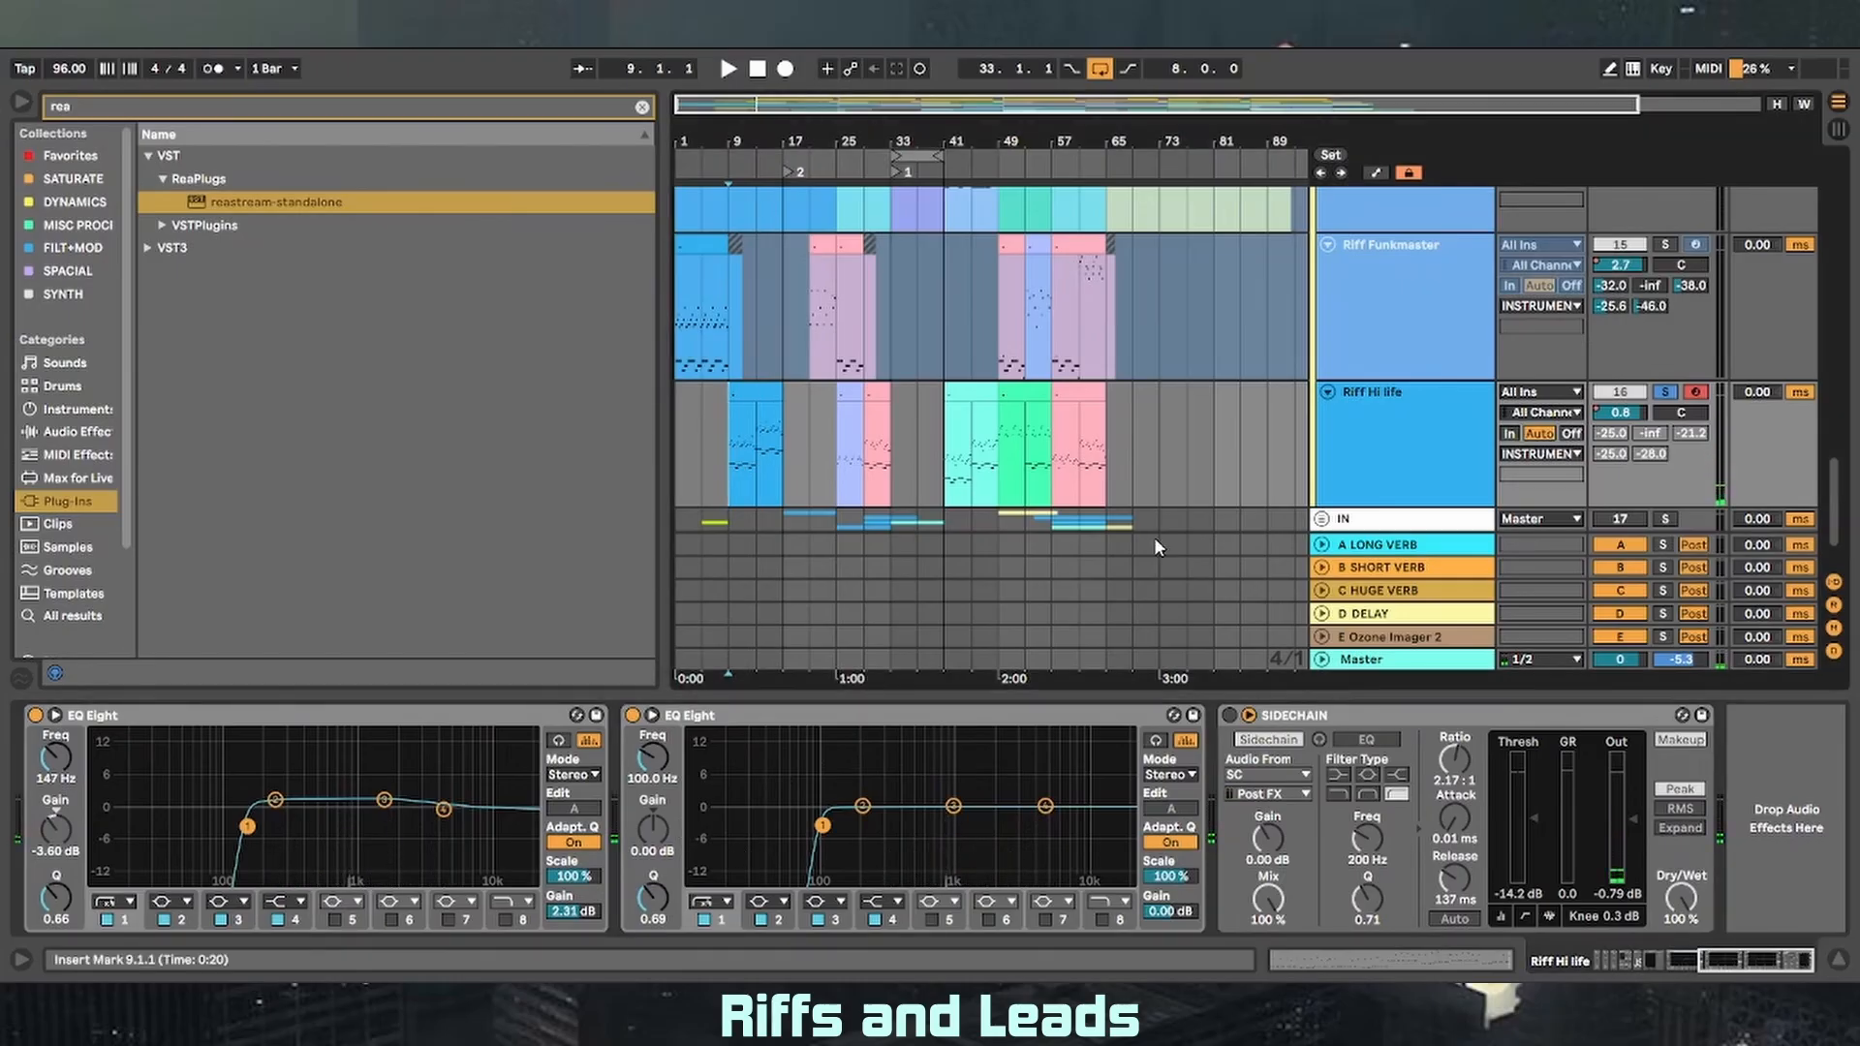
click(1230, 715)
key(space)
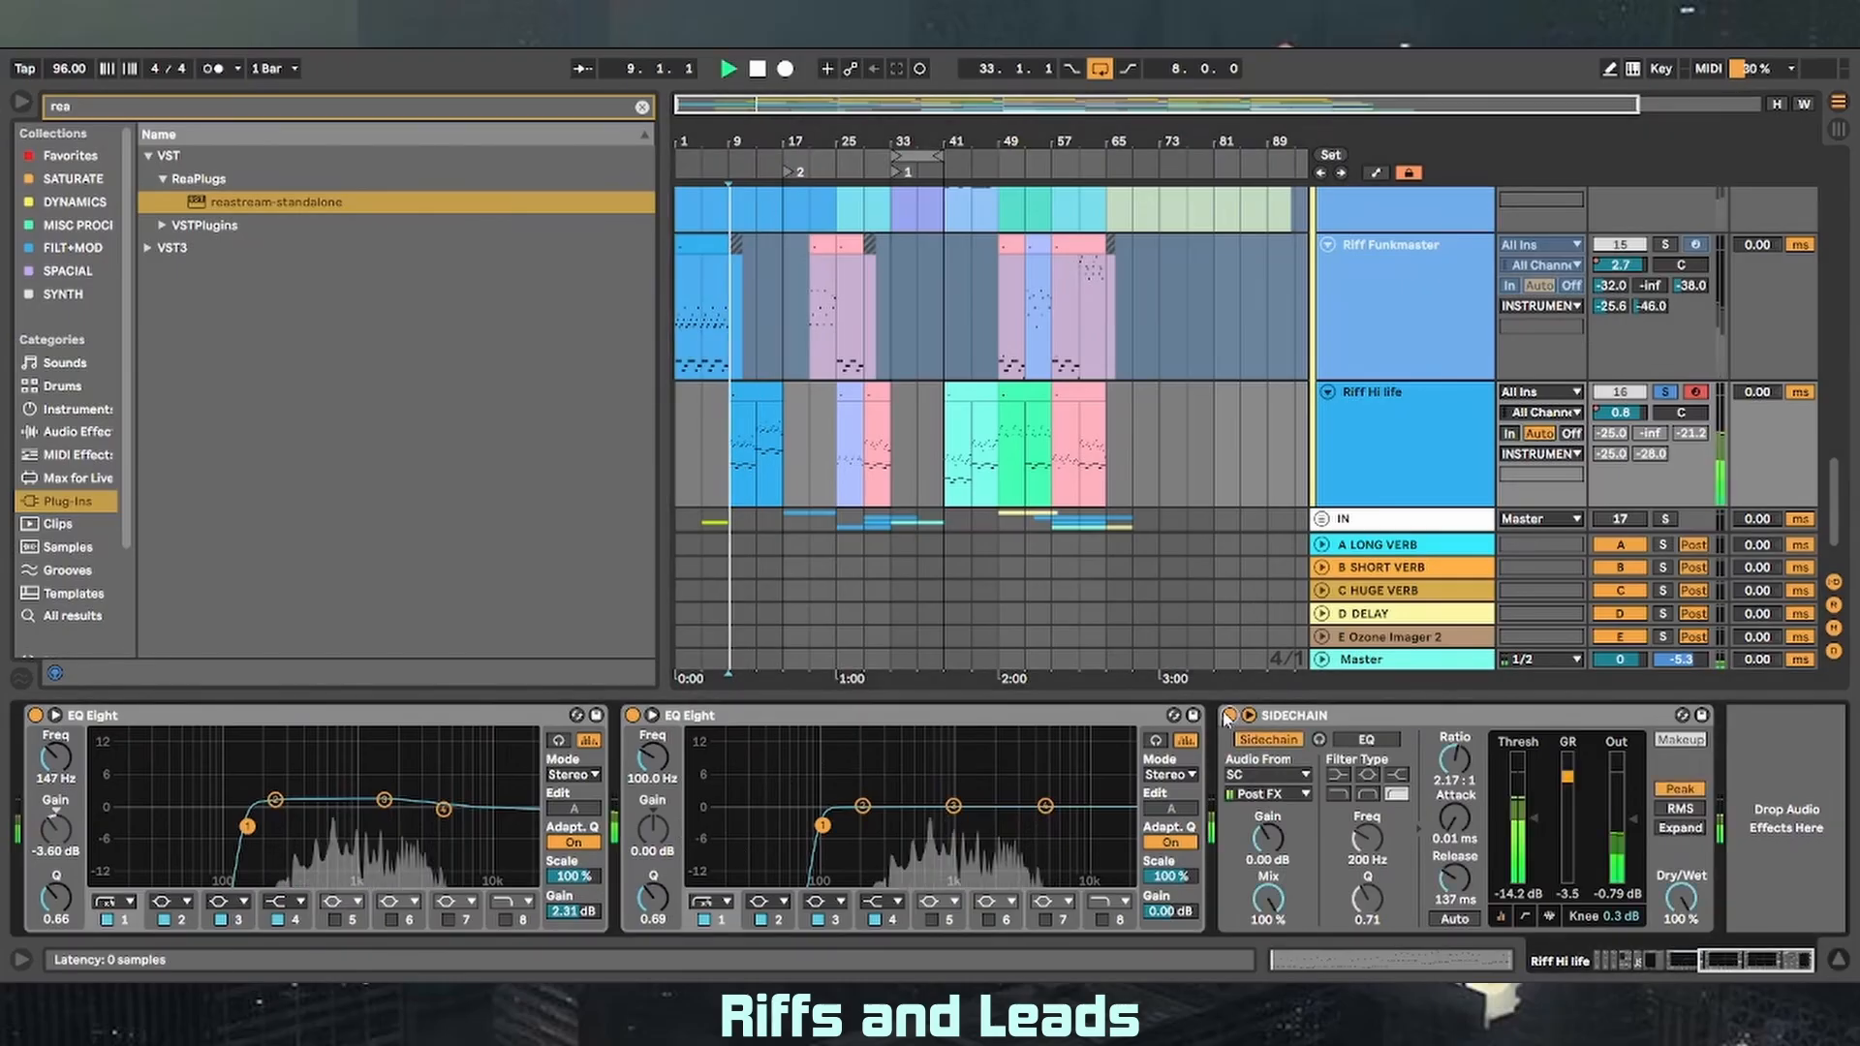
- Enable all sends on Riff Hi life and unsolo it for playback with the full mix from before its first clip
right_click(1600, 435)
click(1635, 458)
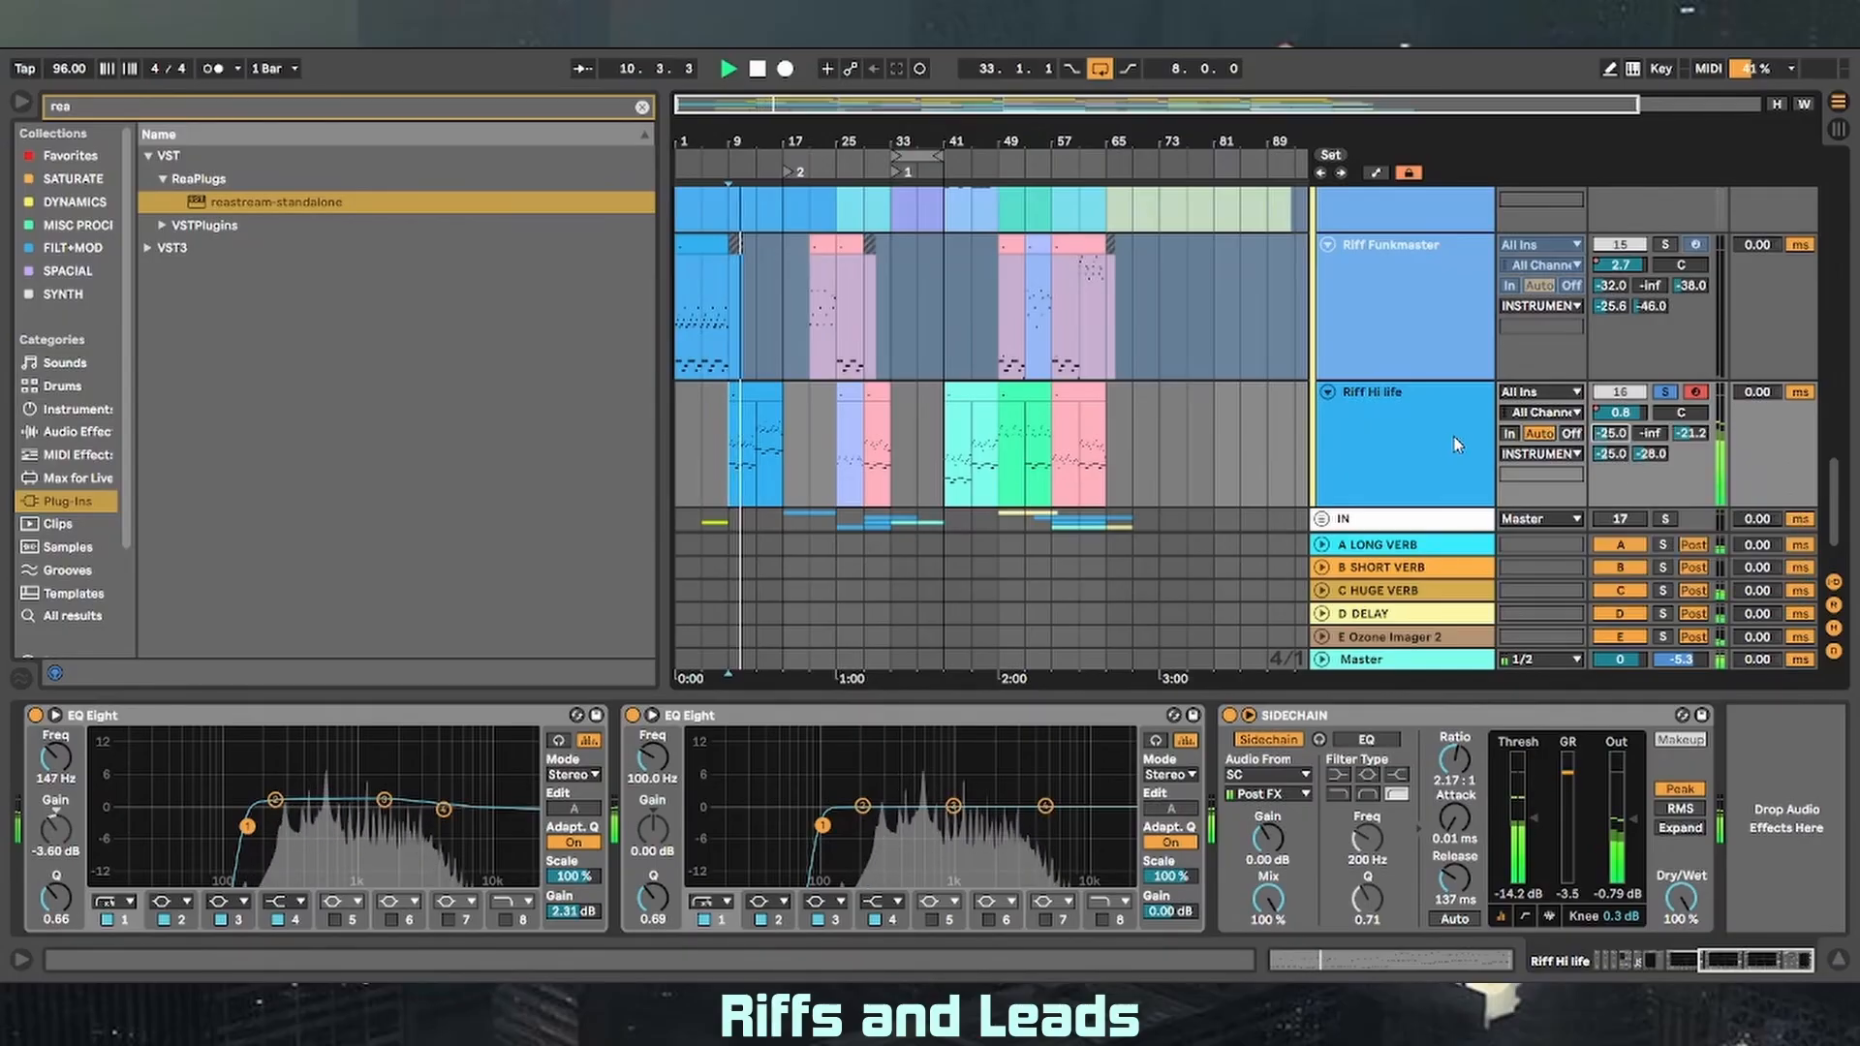
click(1664, 392)
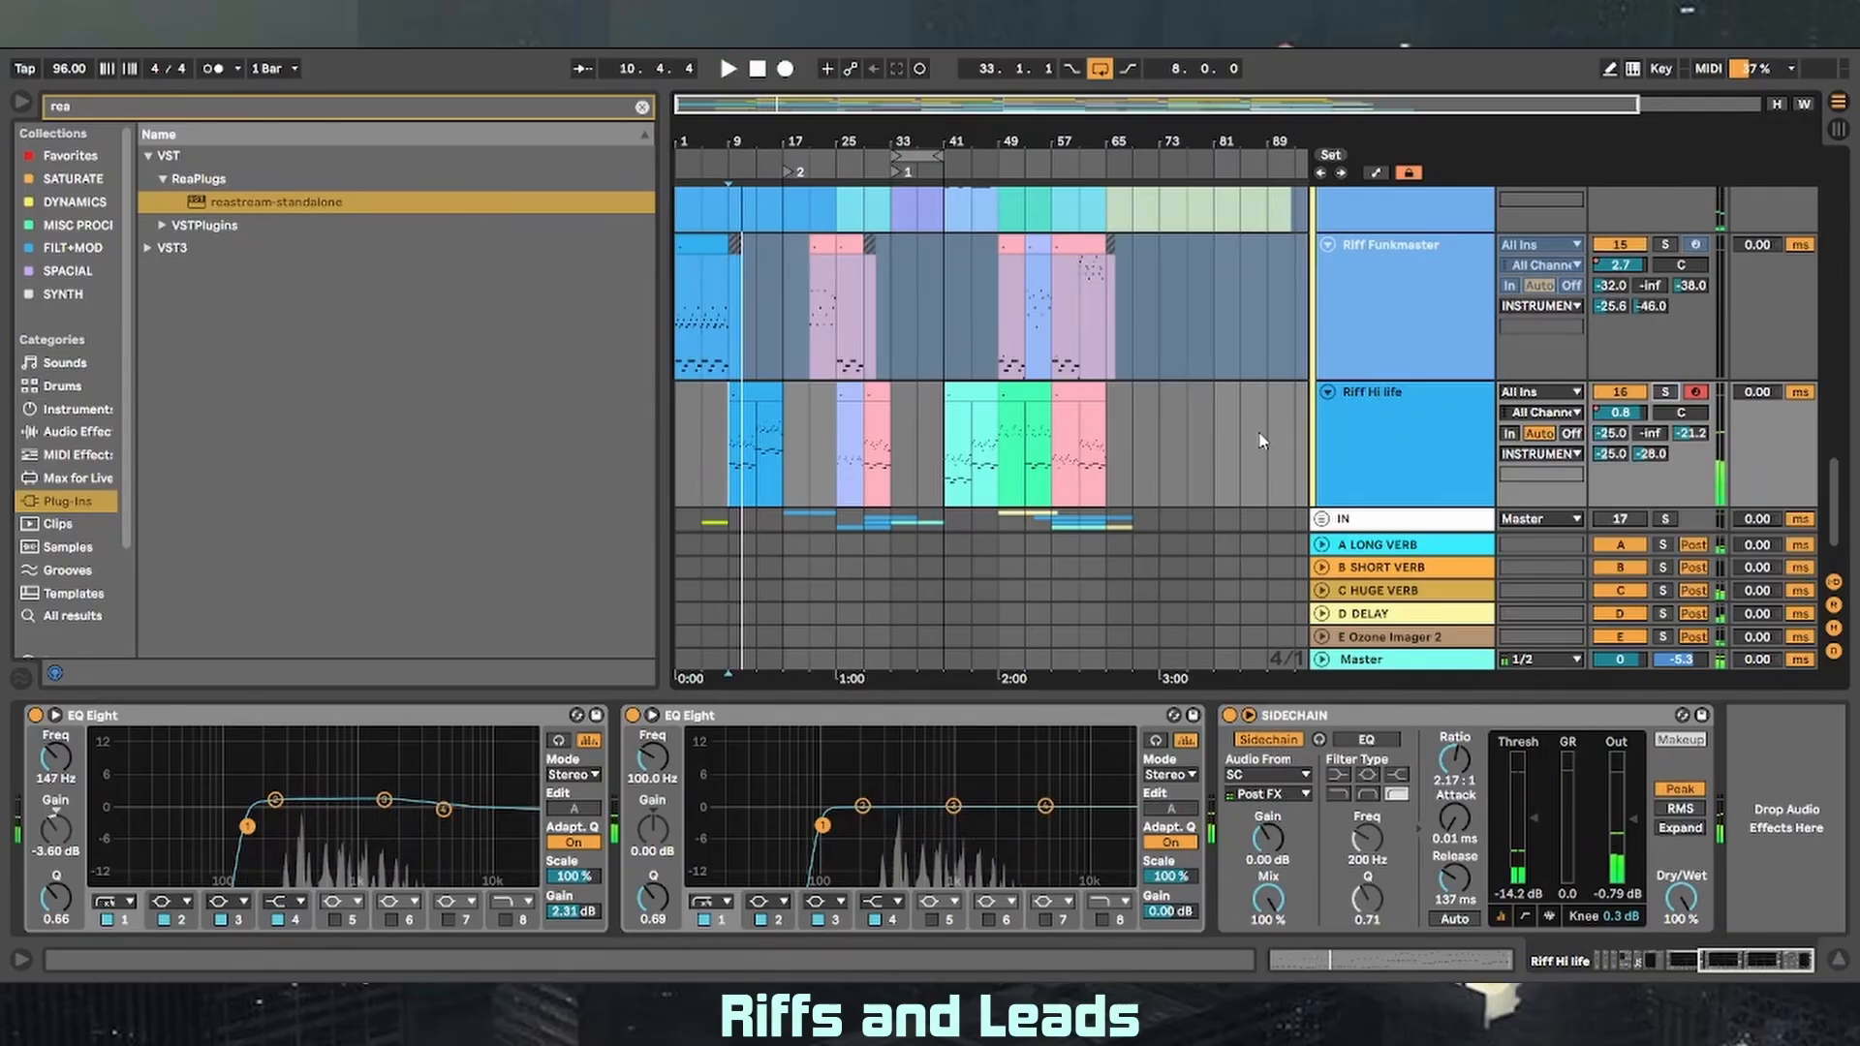
click(713, 445)
key(space)
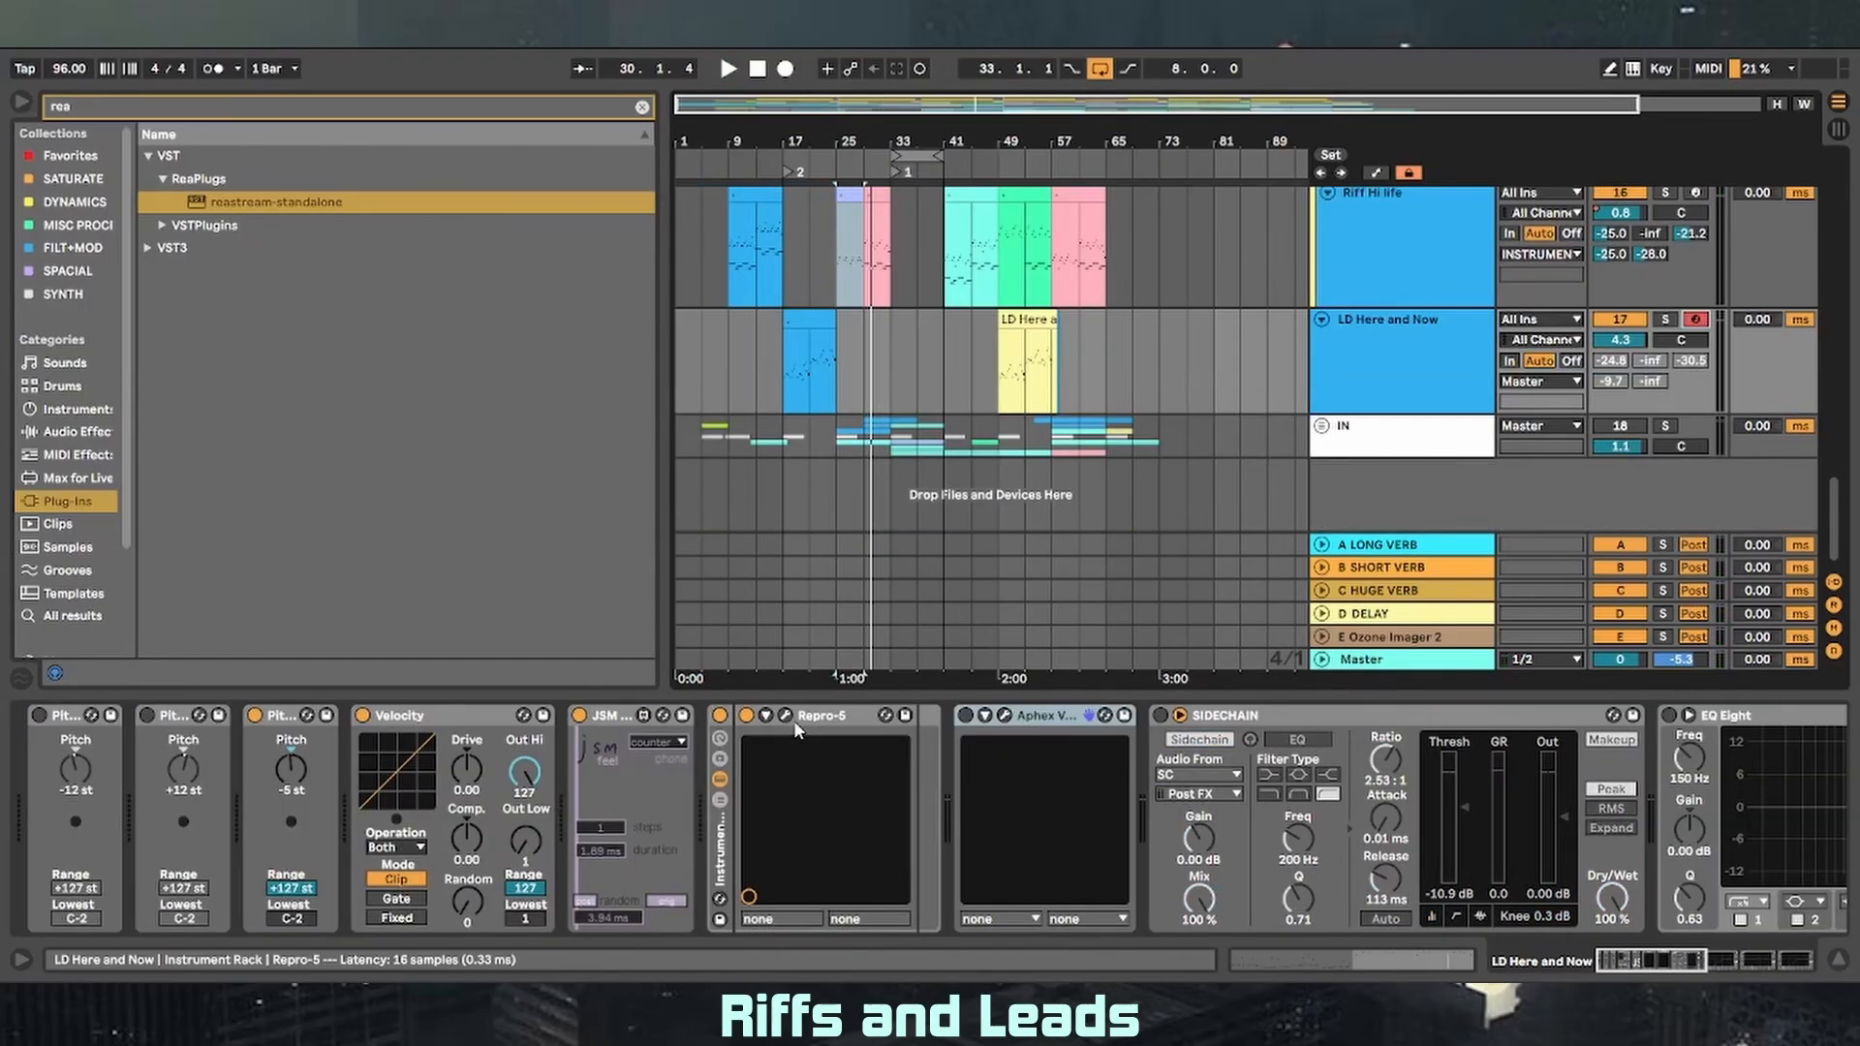
- Show the Repro-5 synth on LD Here and Now, and enable and open its Aphex Vintage Exciter during solo playback from bar 17
click(787, 716)
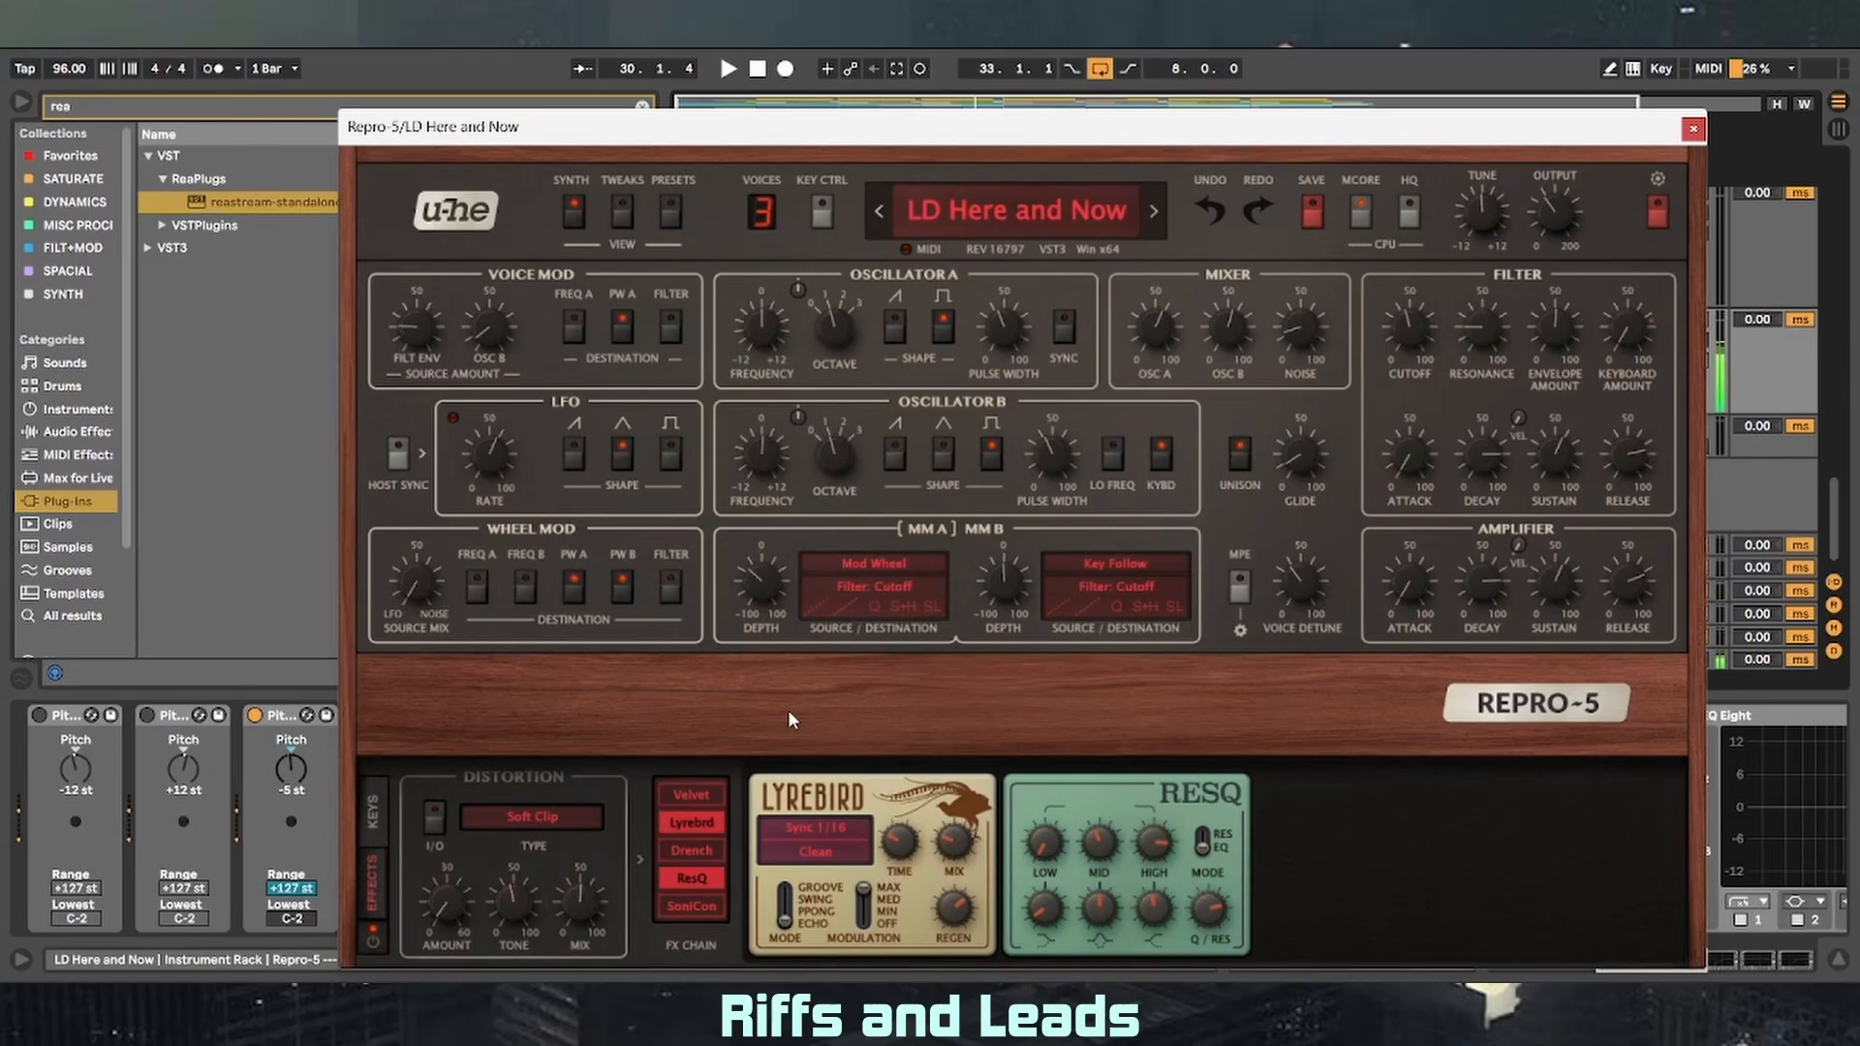
mouse_move(799, 907)
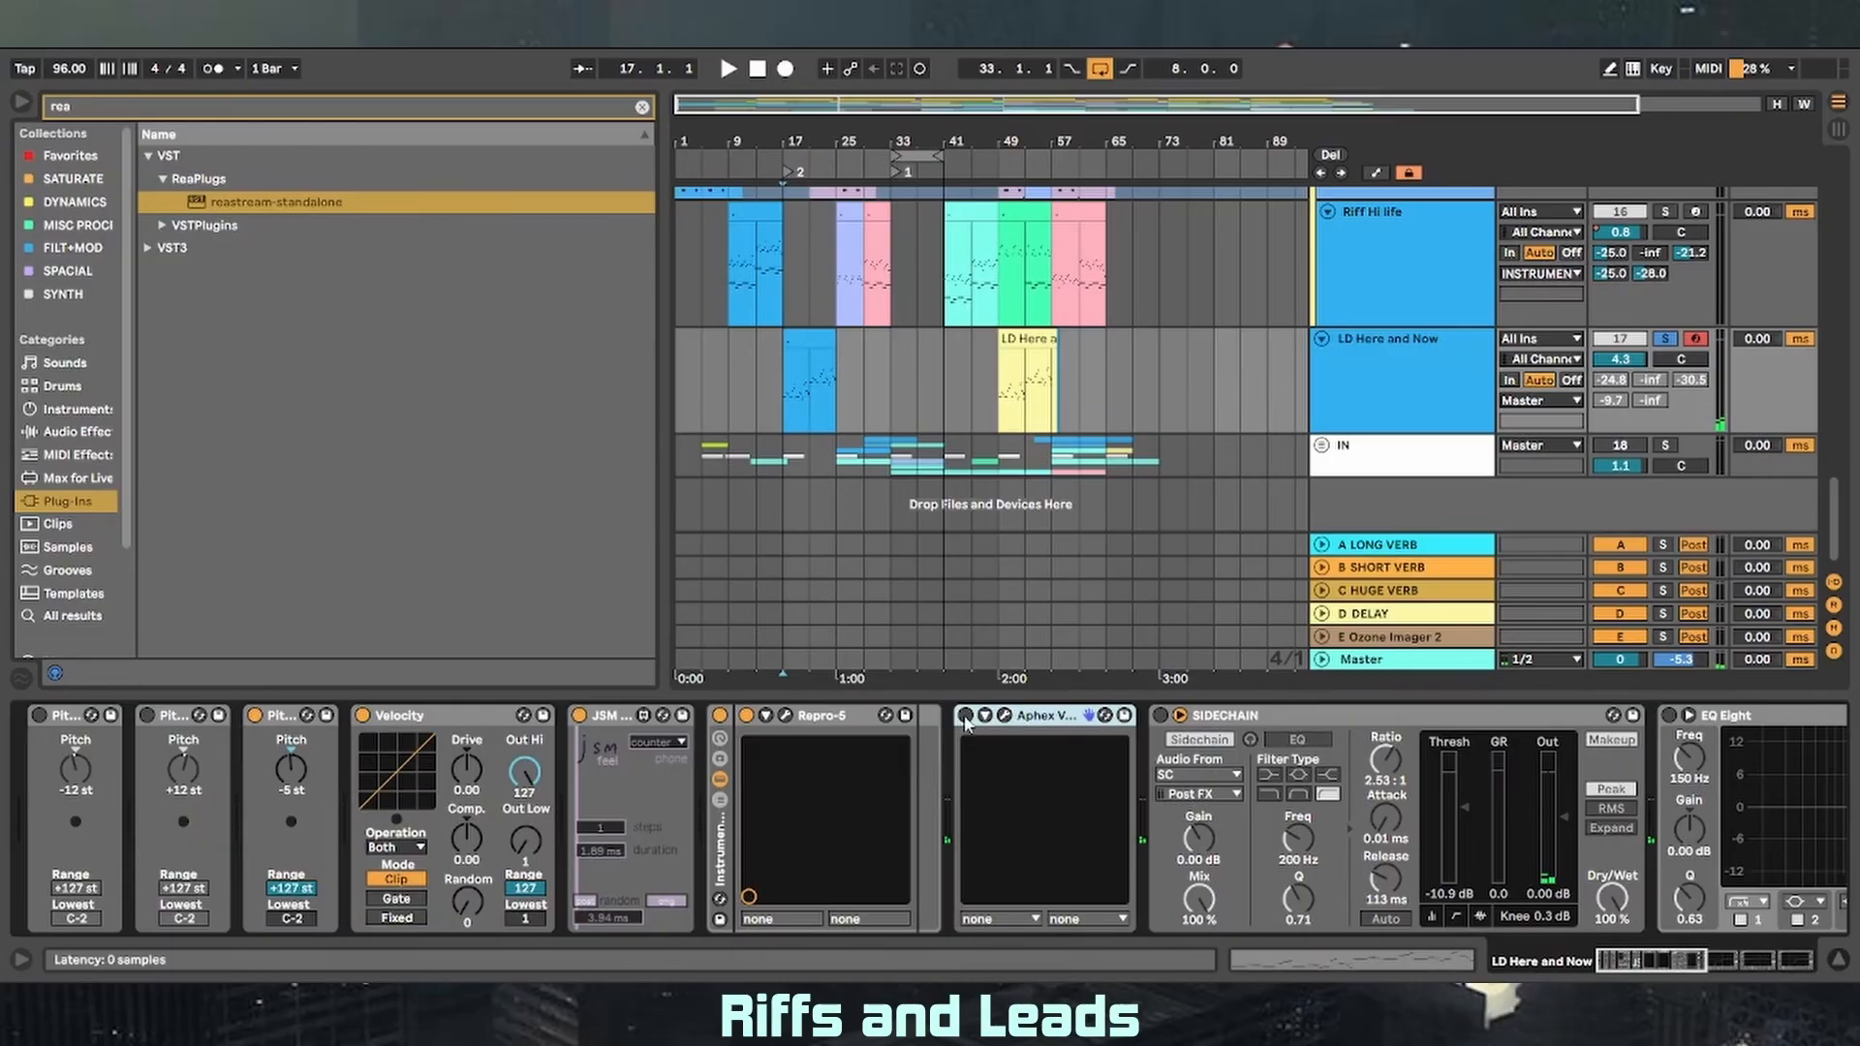
click(966, 717)
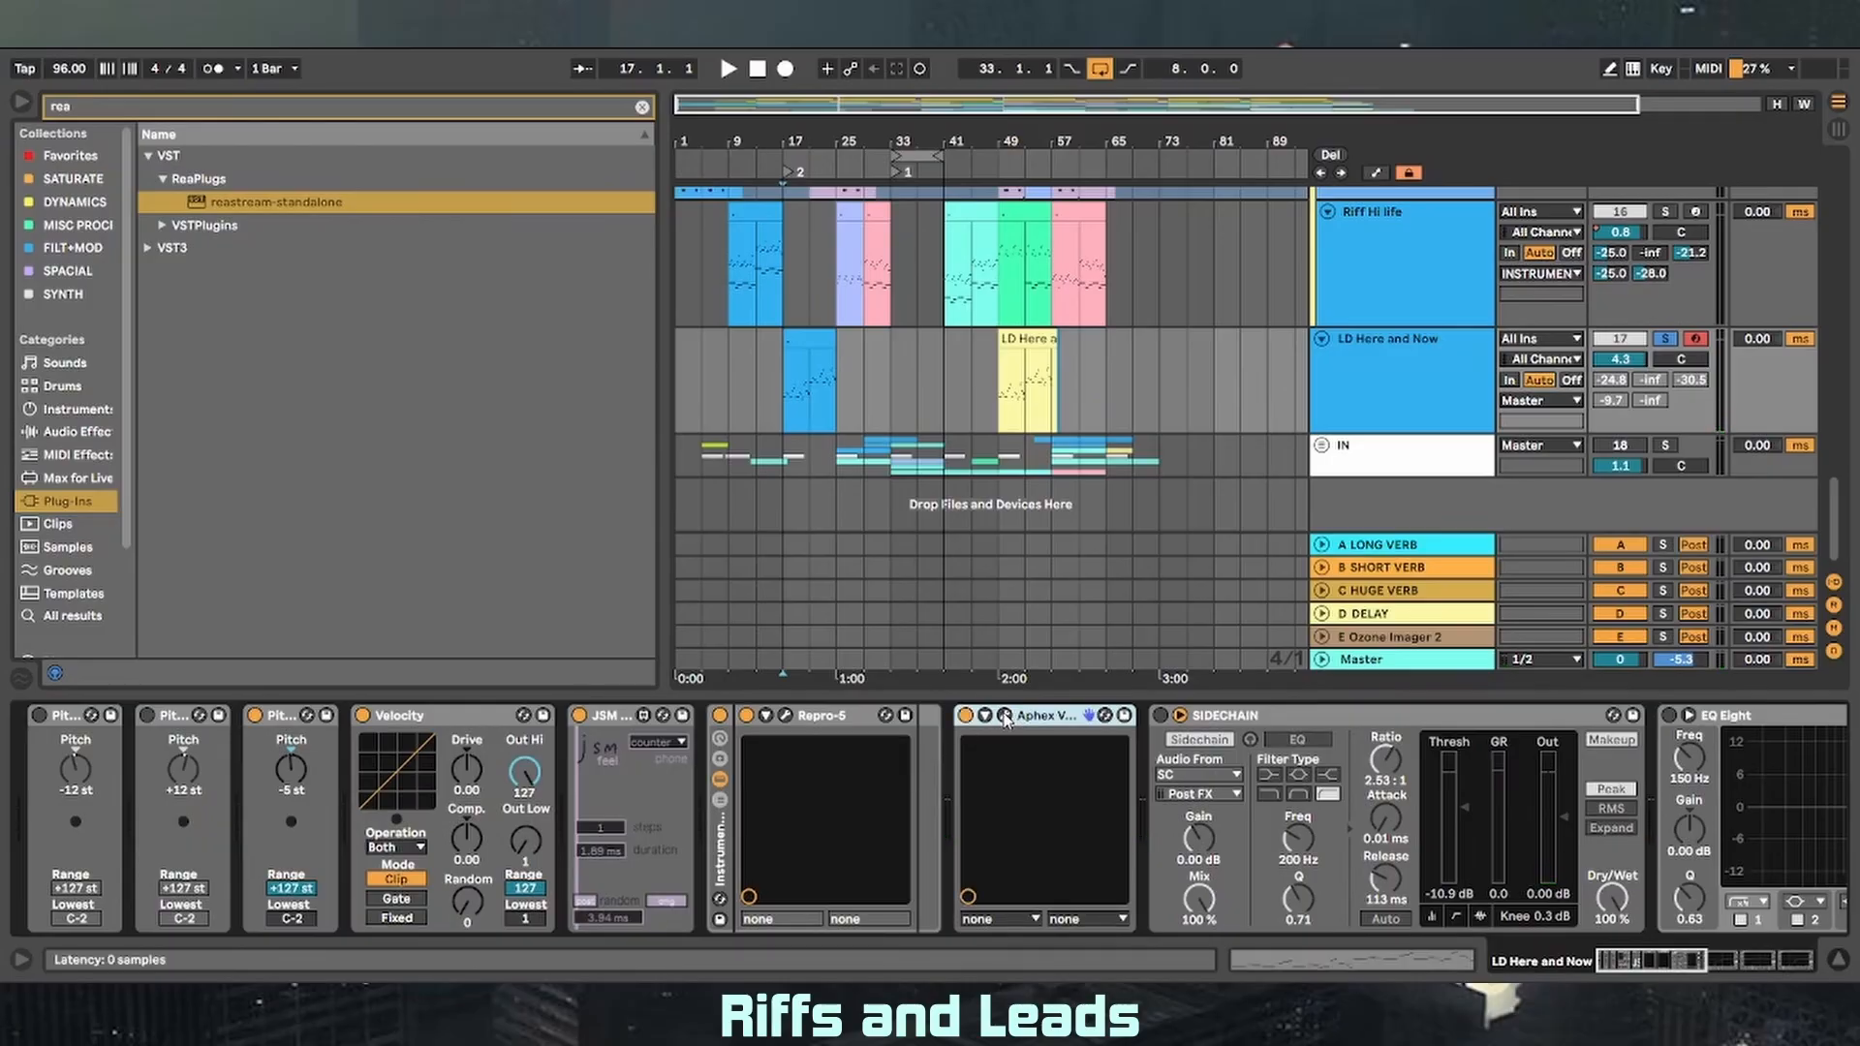
key(space)
click(1005, 716)
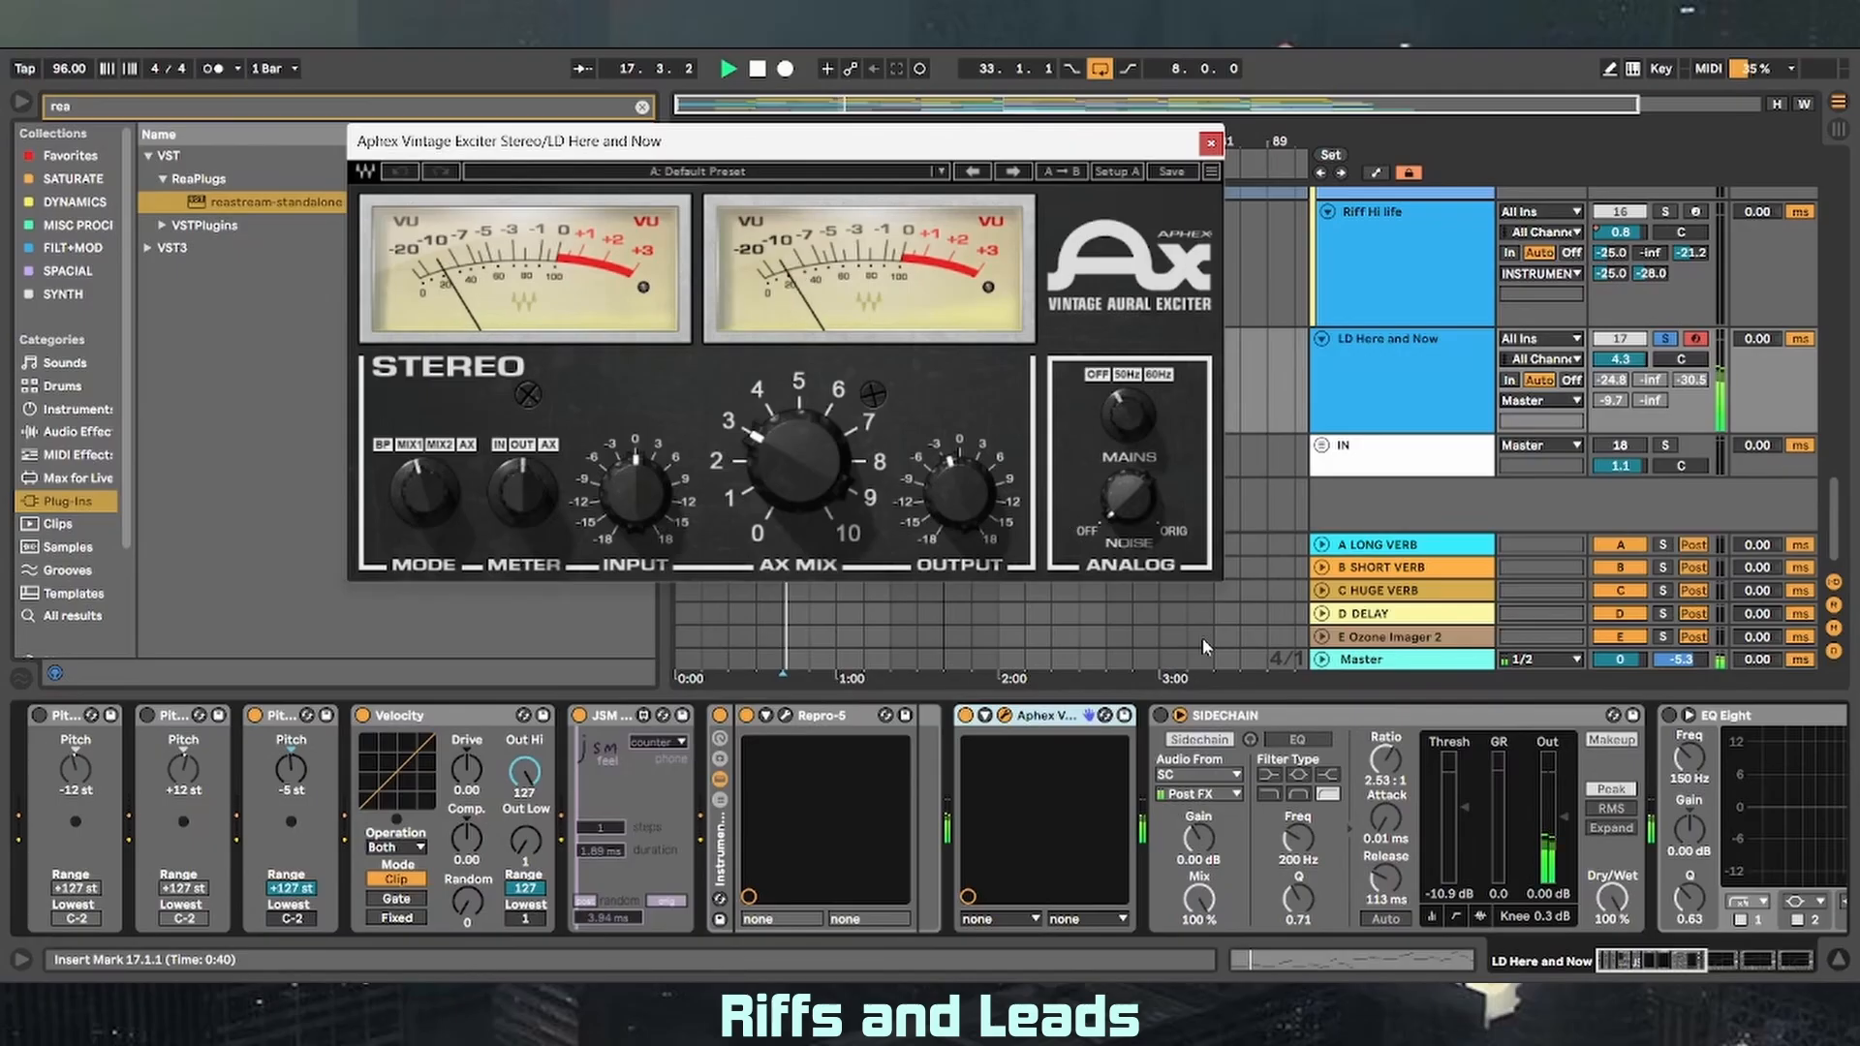
- Enable SIDECHAIN and the three EQ Eight devices on the LD Here and Now track
click(1506, 840)
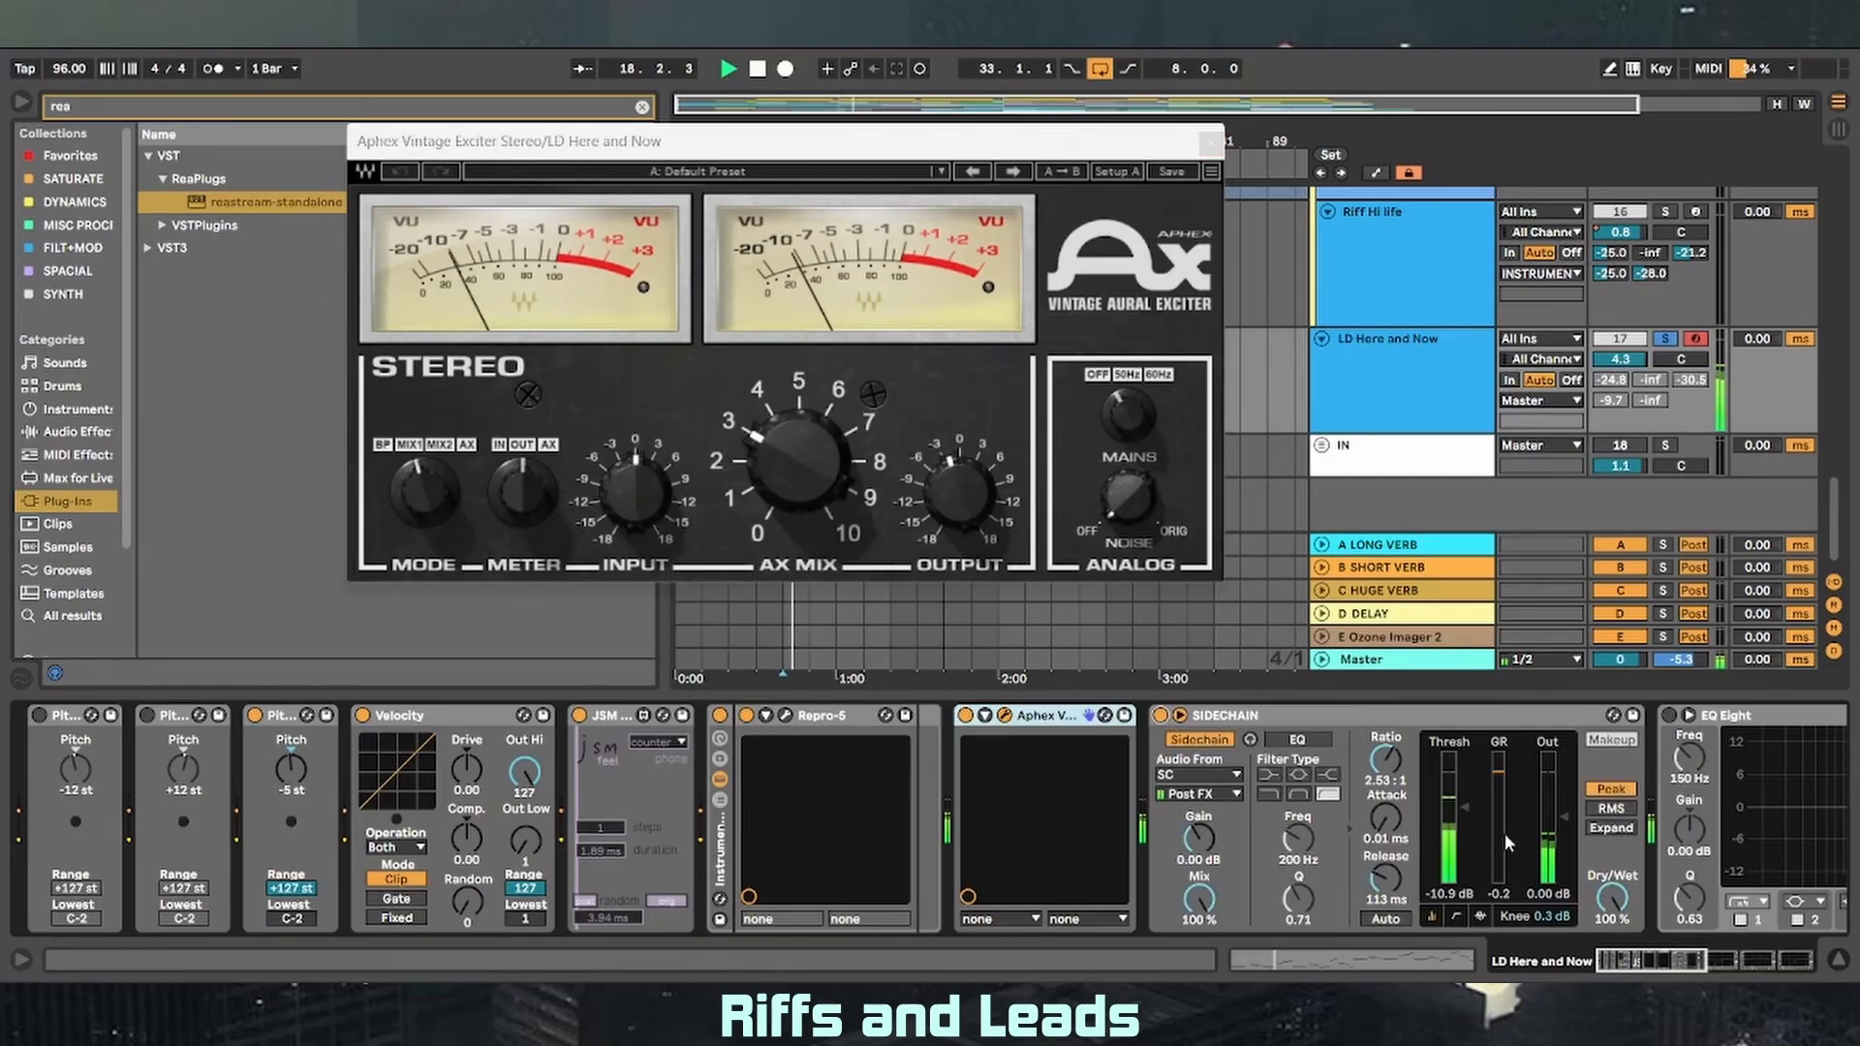
click(1634, 962)
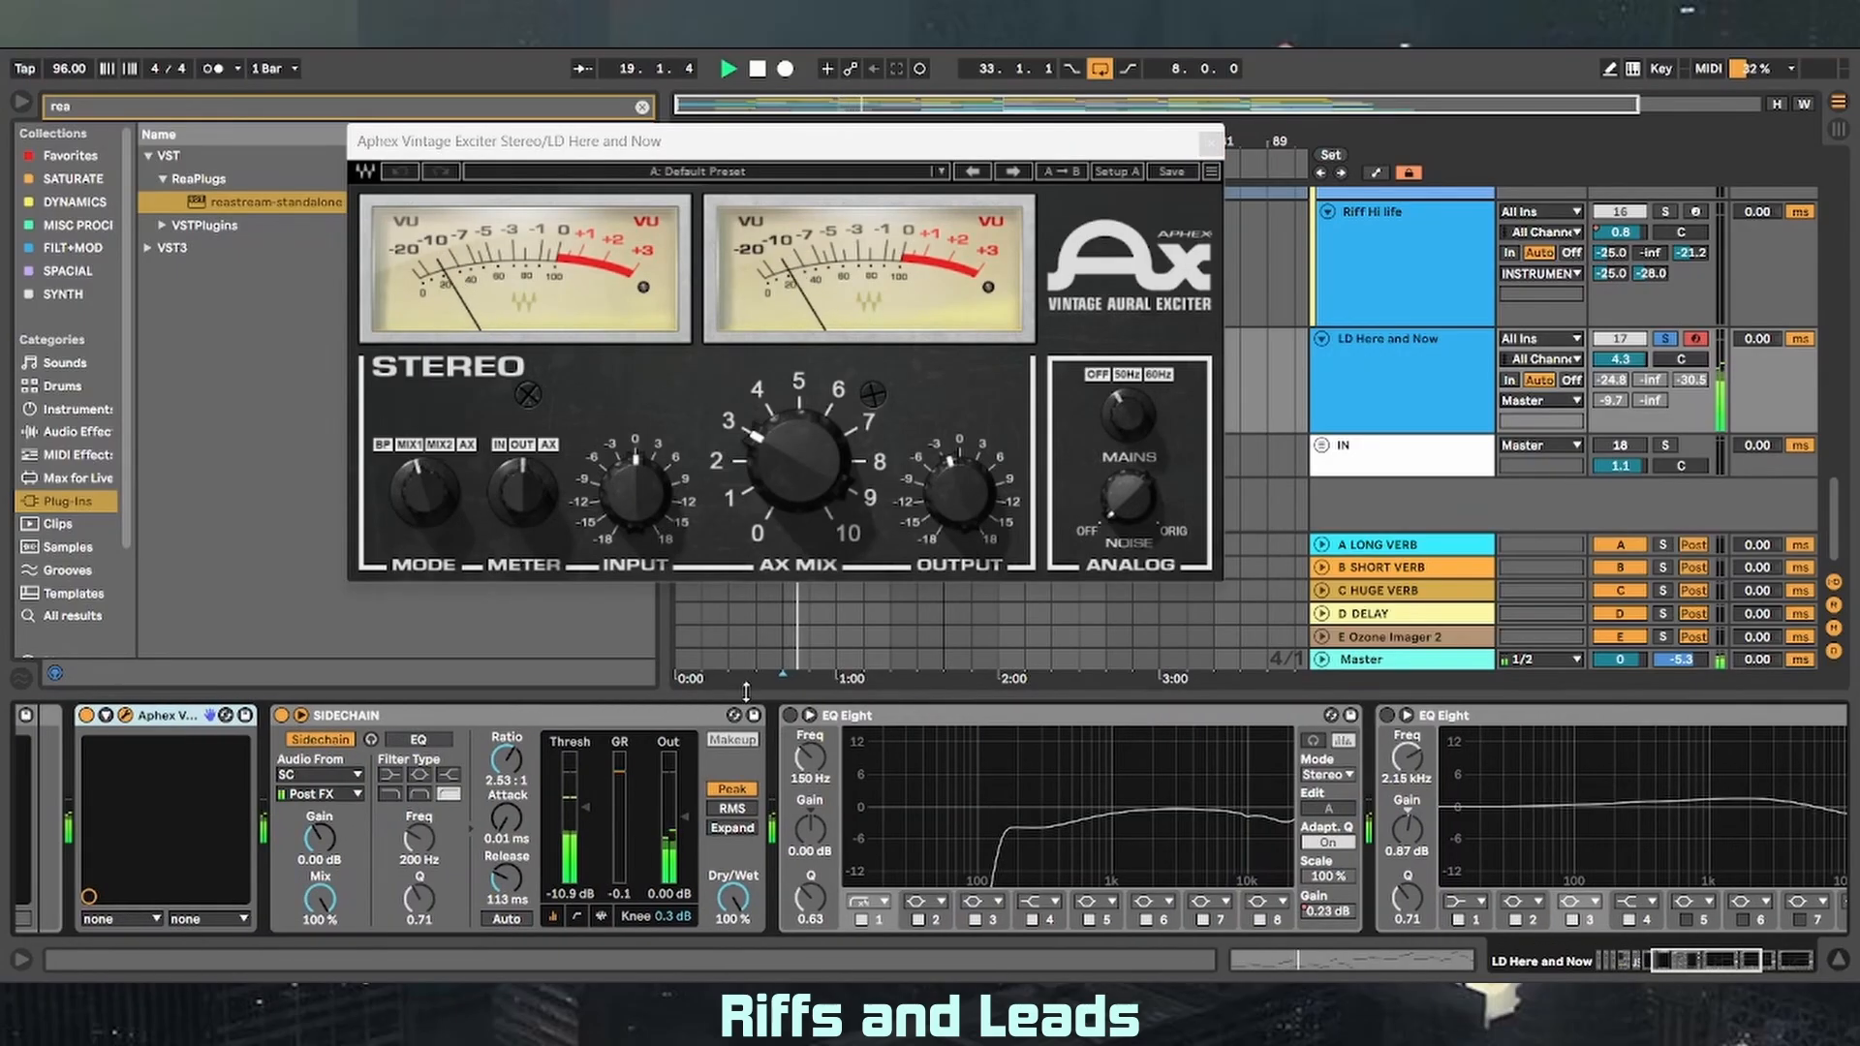
click(1388, 716)
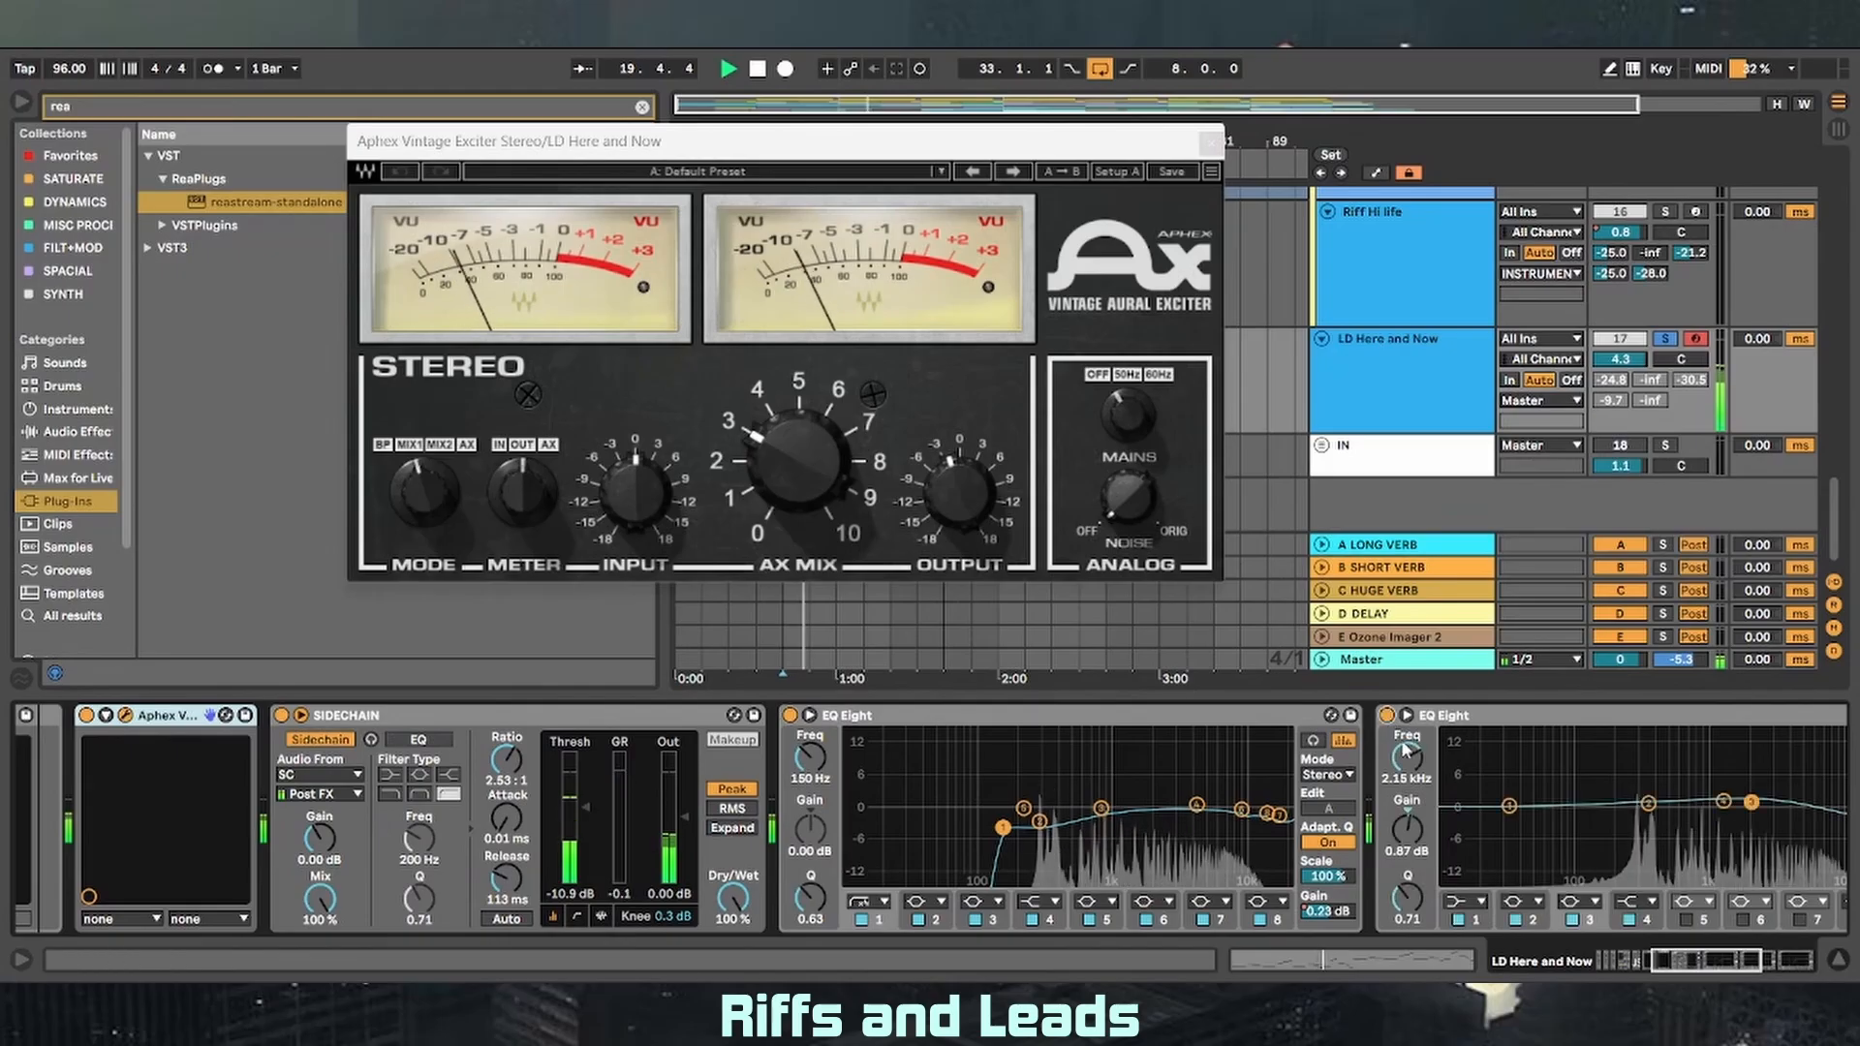
click(1697, 964)
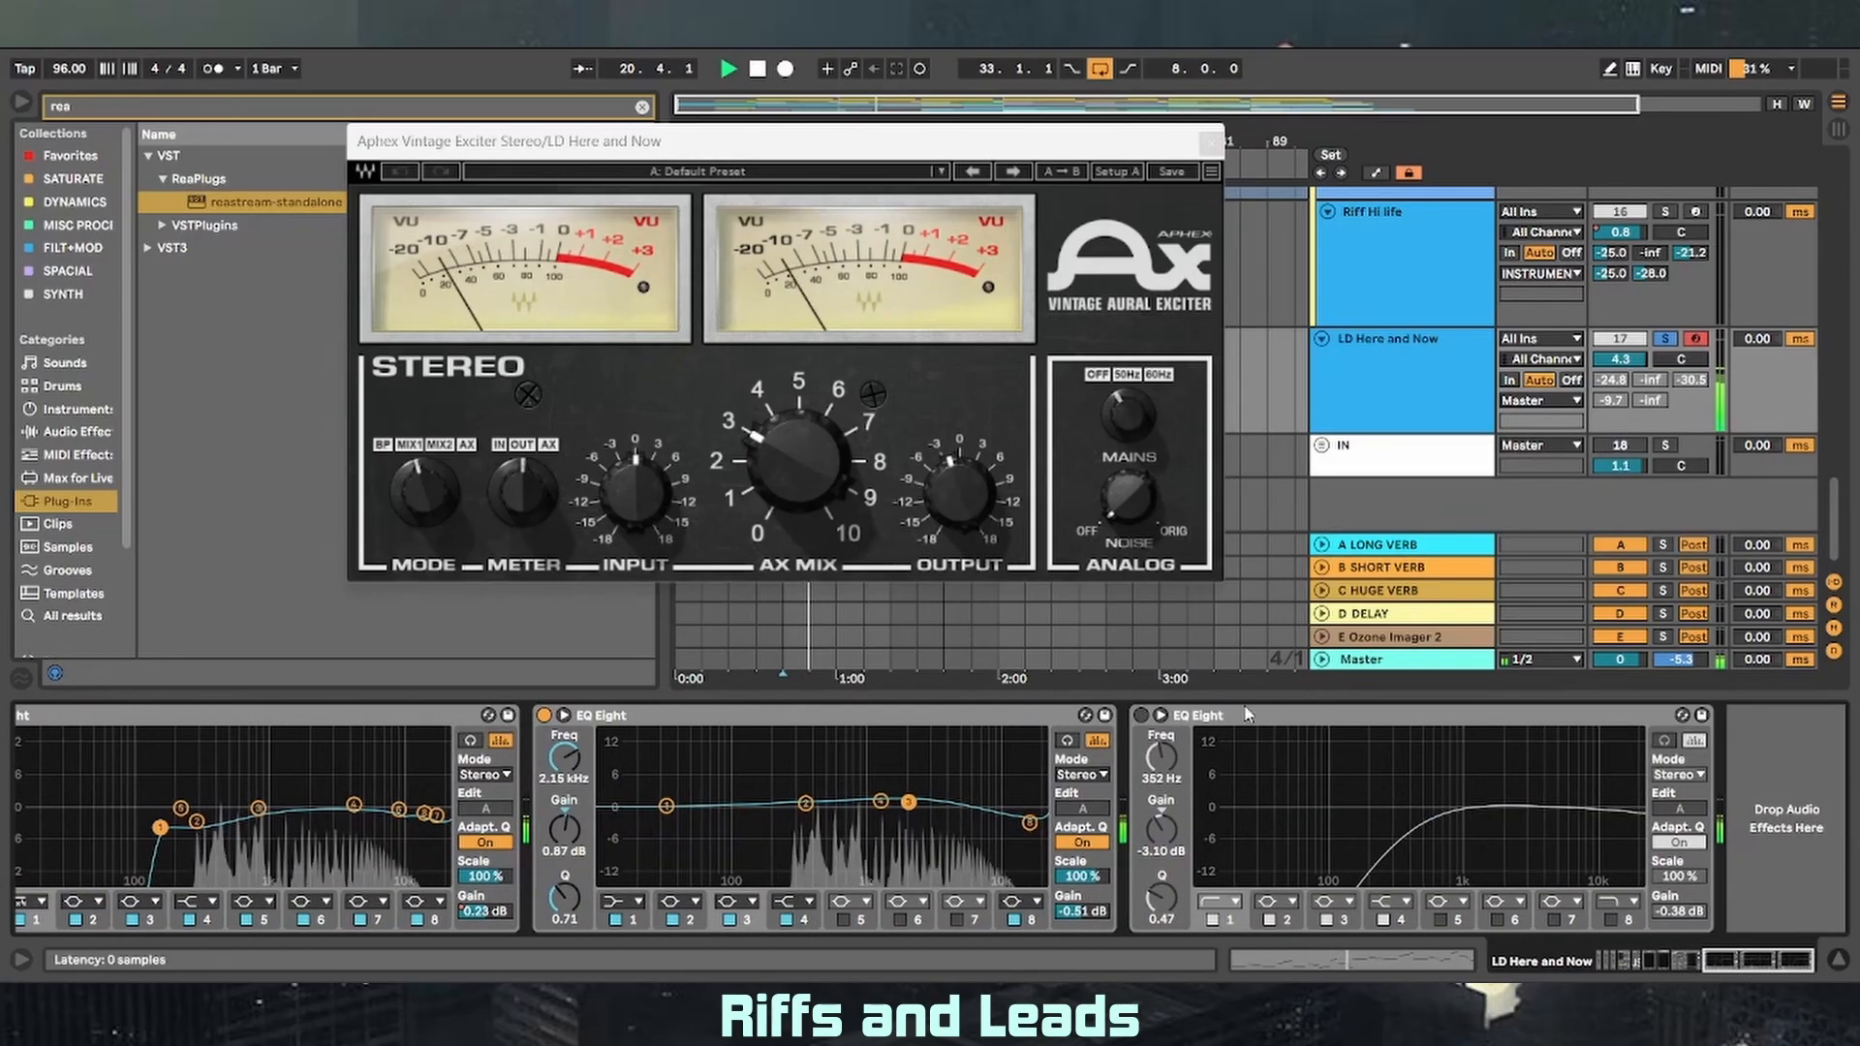
click(1143, 716)
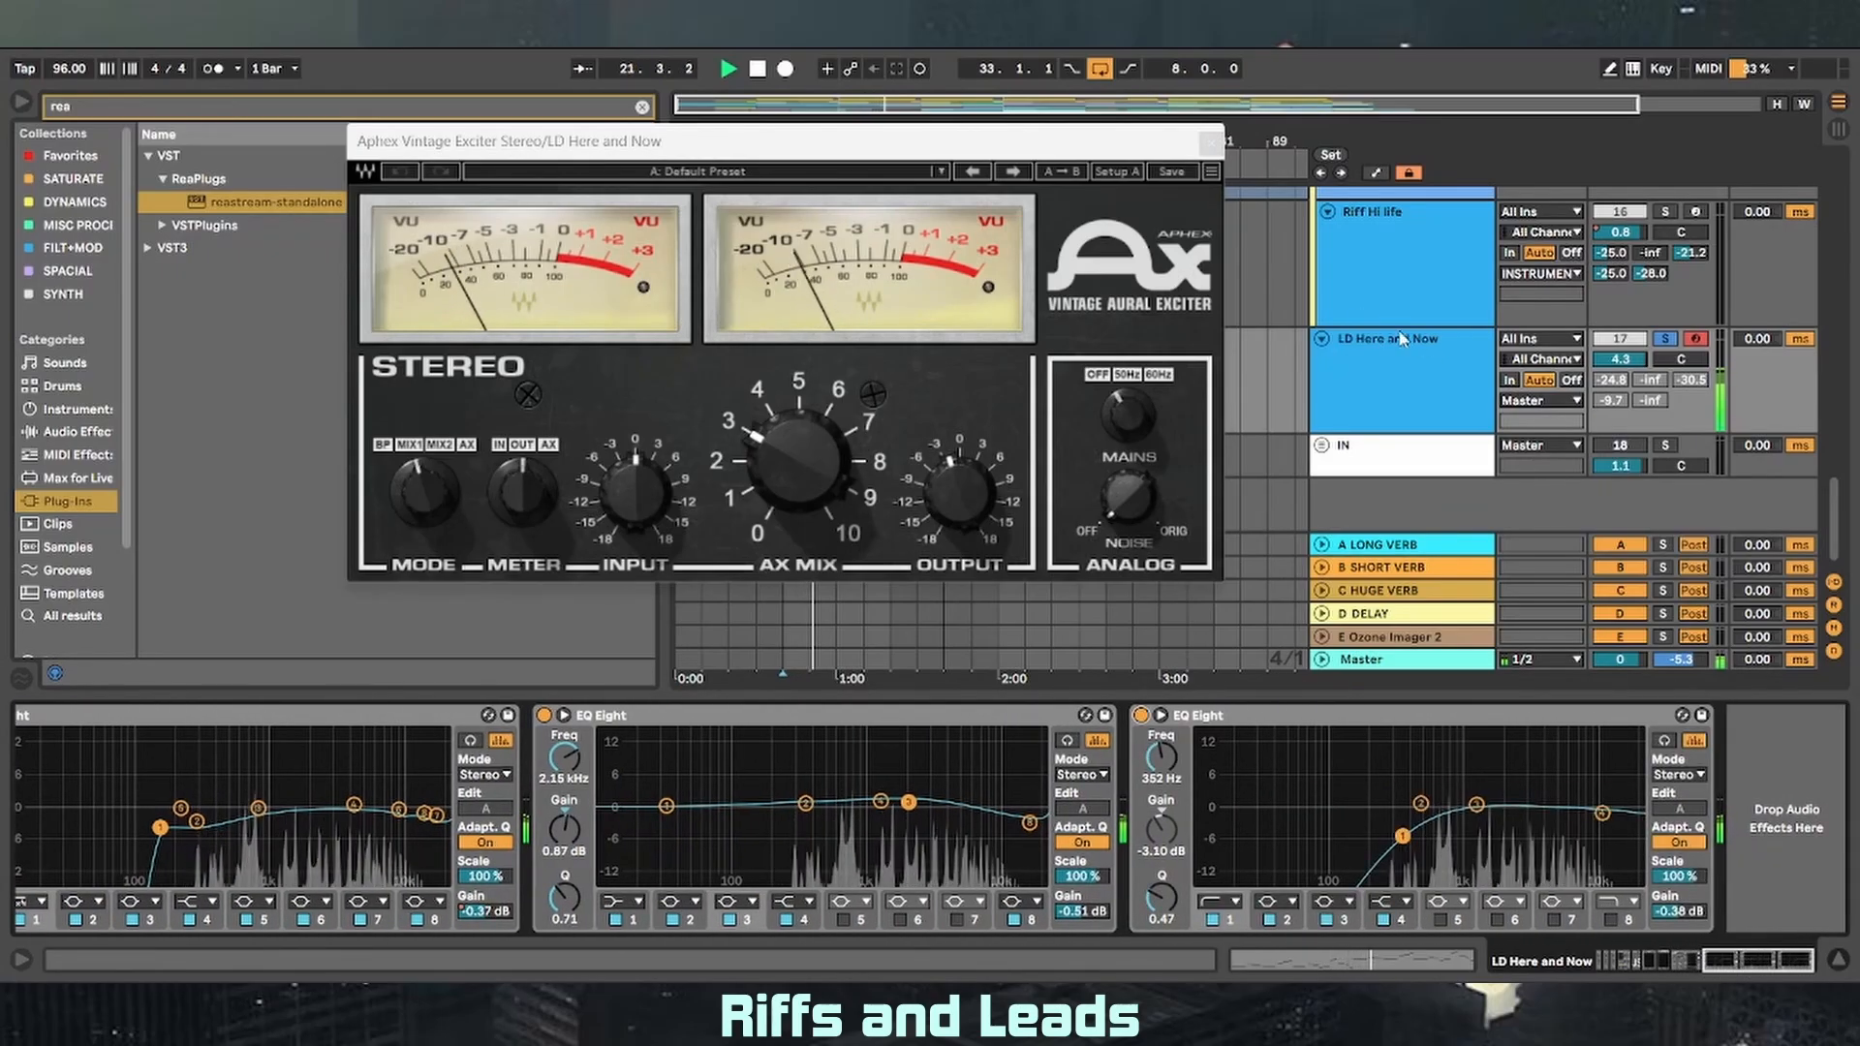
- Enable all sends on LD Here and Now, close the exciter window, and play the unsoloed track in the full mix from bar 13
right_click(1613, 388)
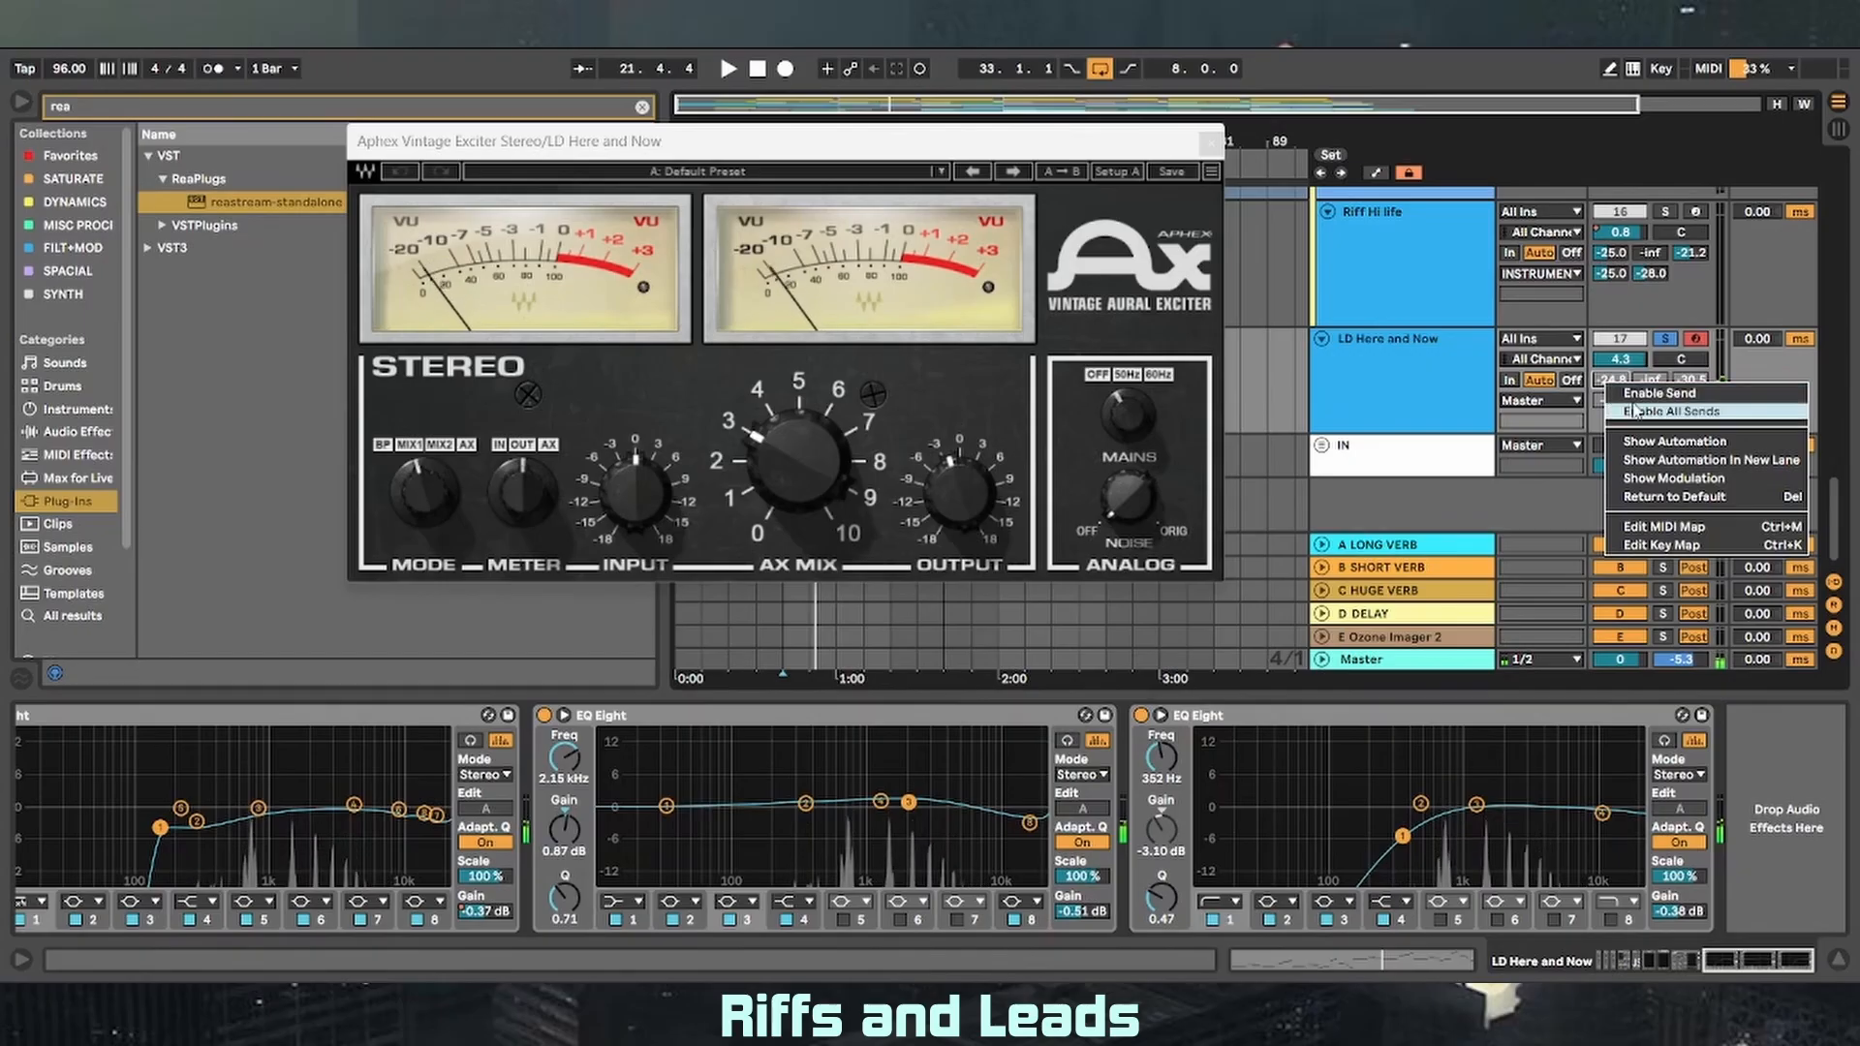
key(Escape)
click(1209, 142)
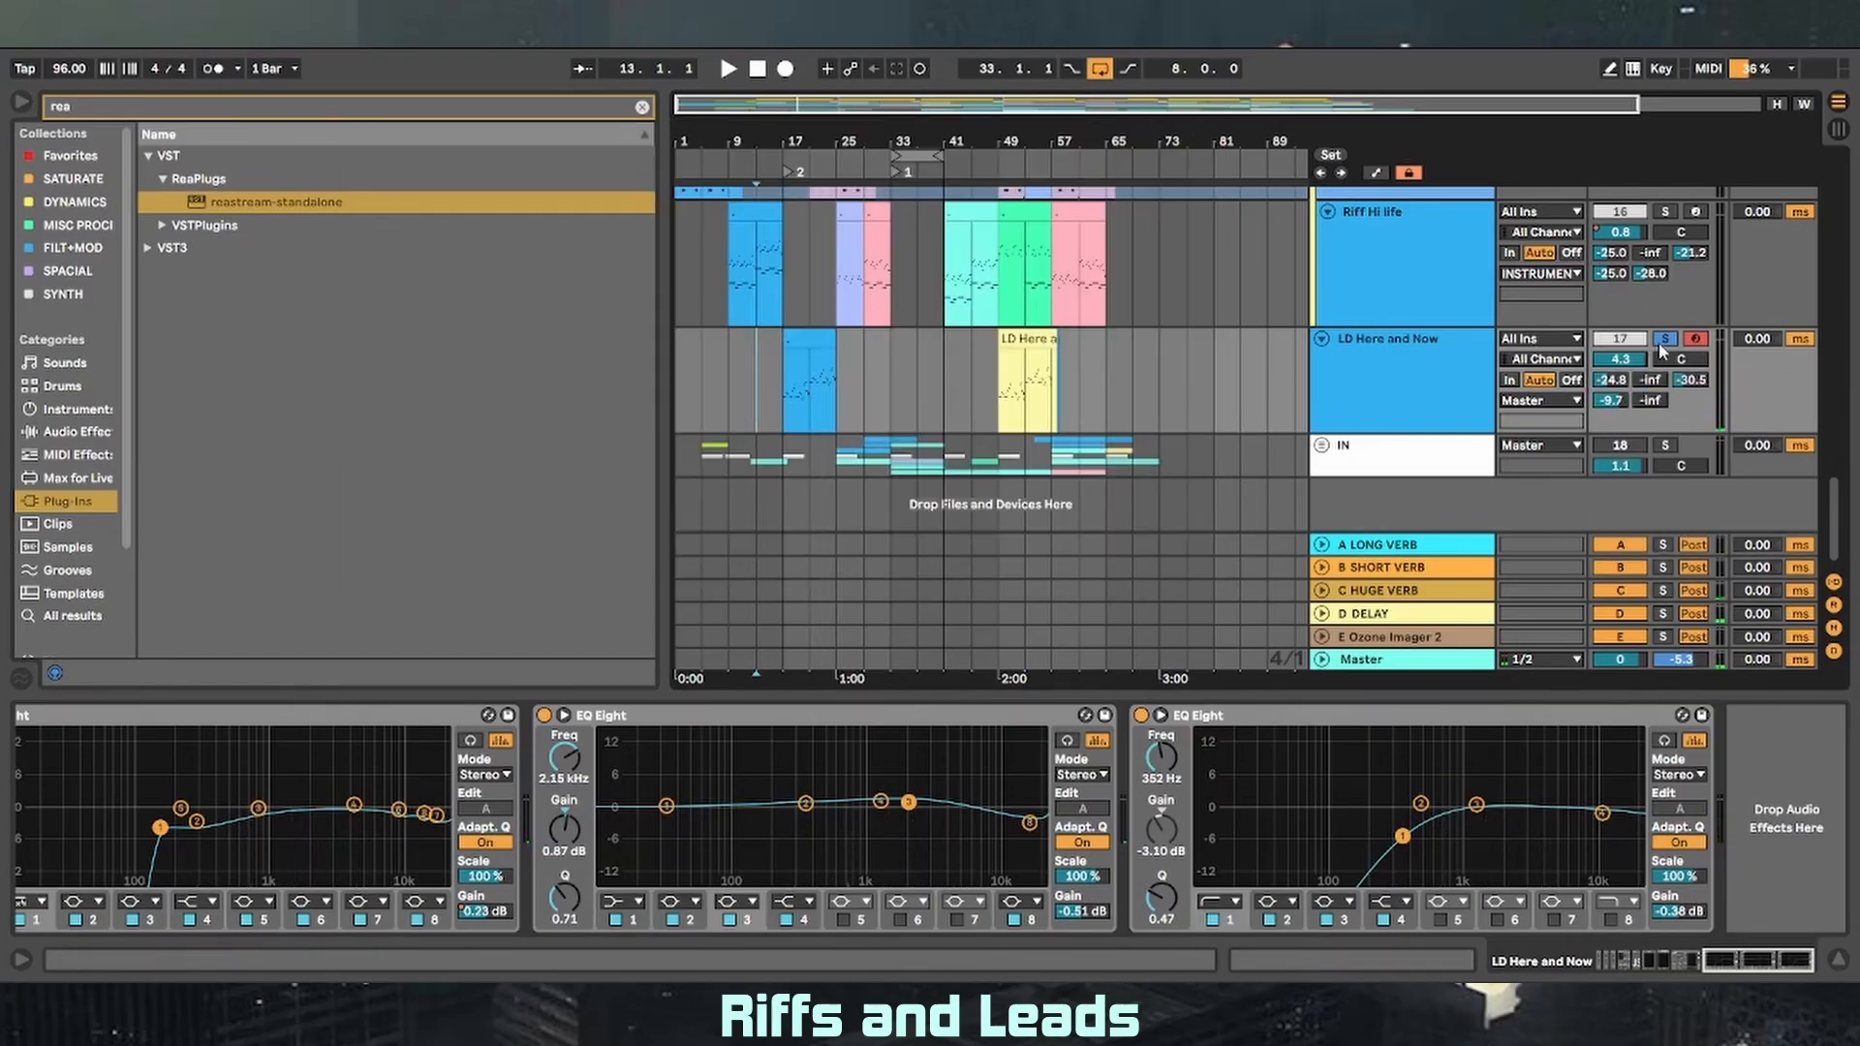
key(space)
scroll(1156, 246, up, 1)
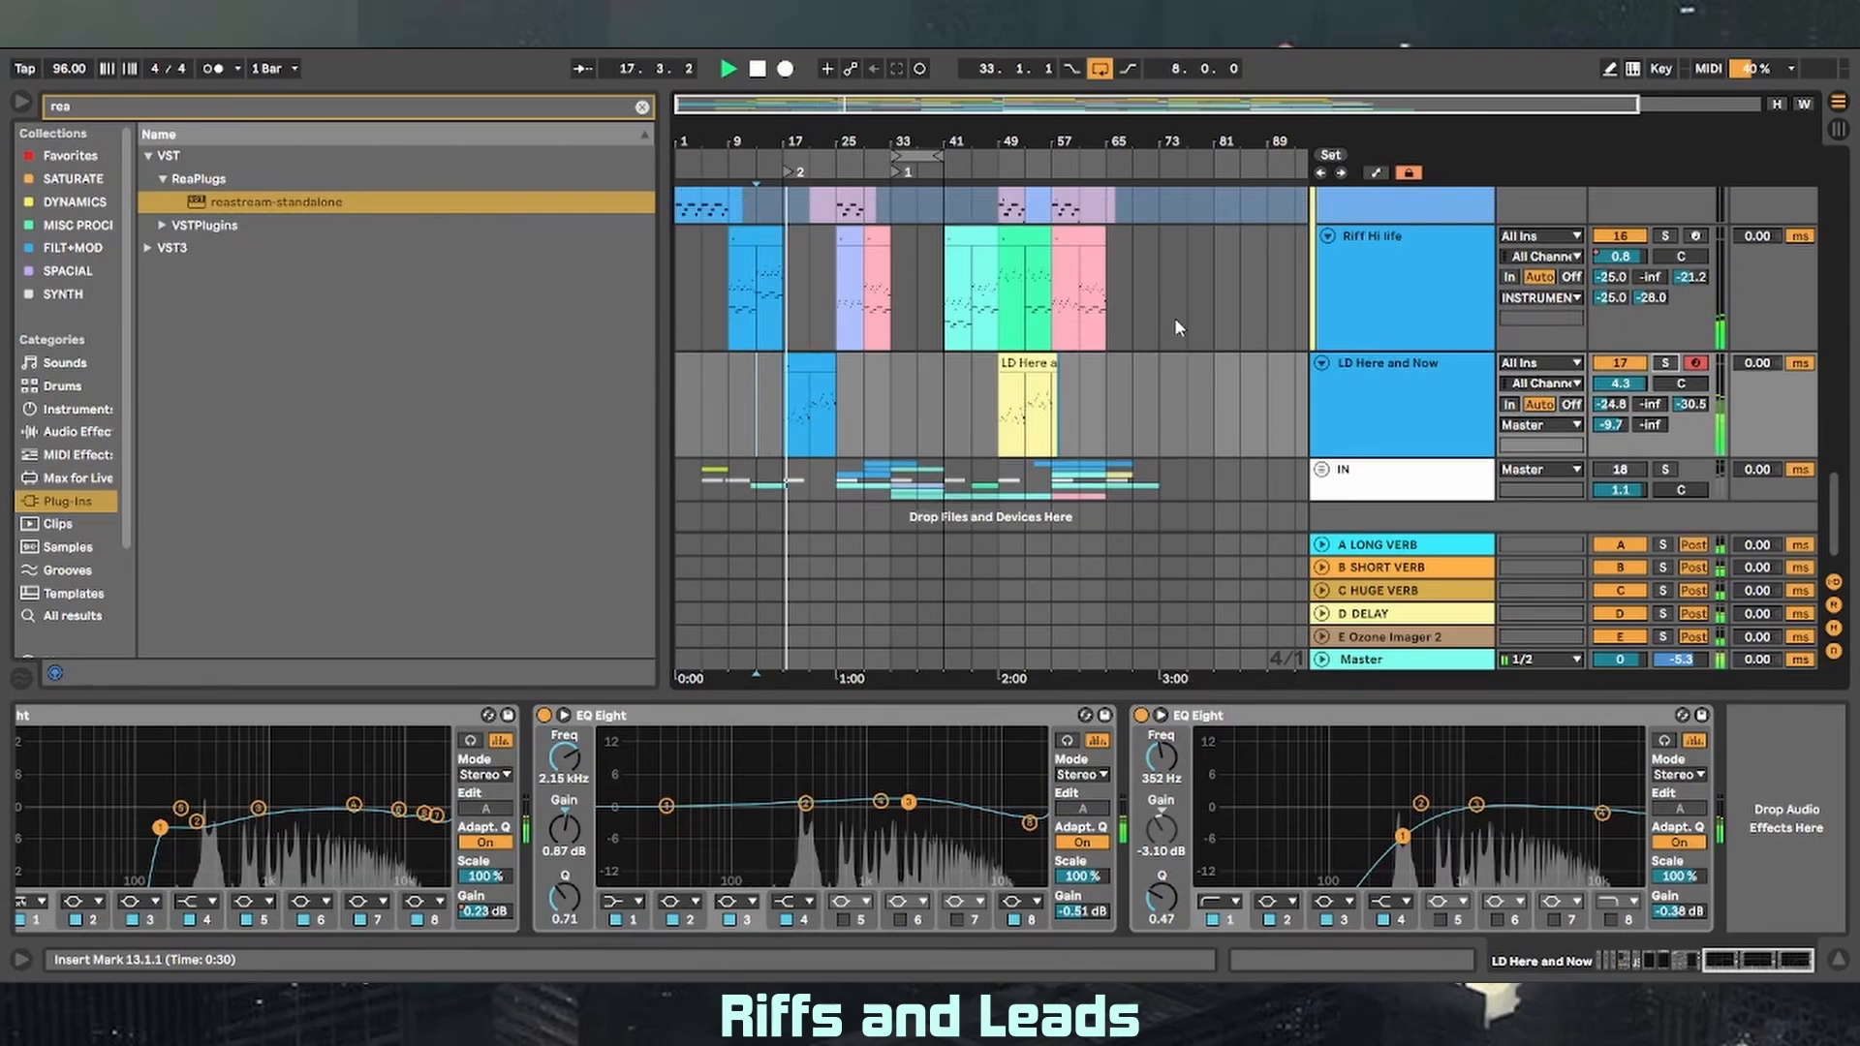
- Show the Repro-5 synth page on the Key VHS track in place of its preset browser, and close the plugin window
scroll(1174, 318, up, 2)
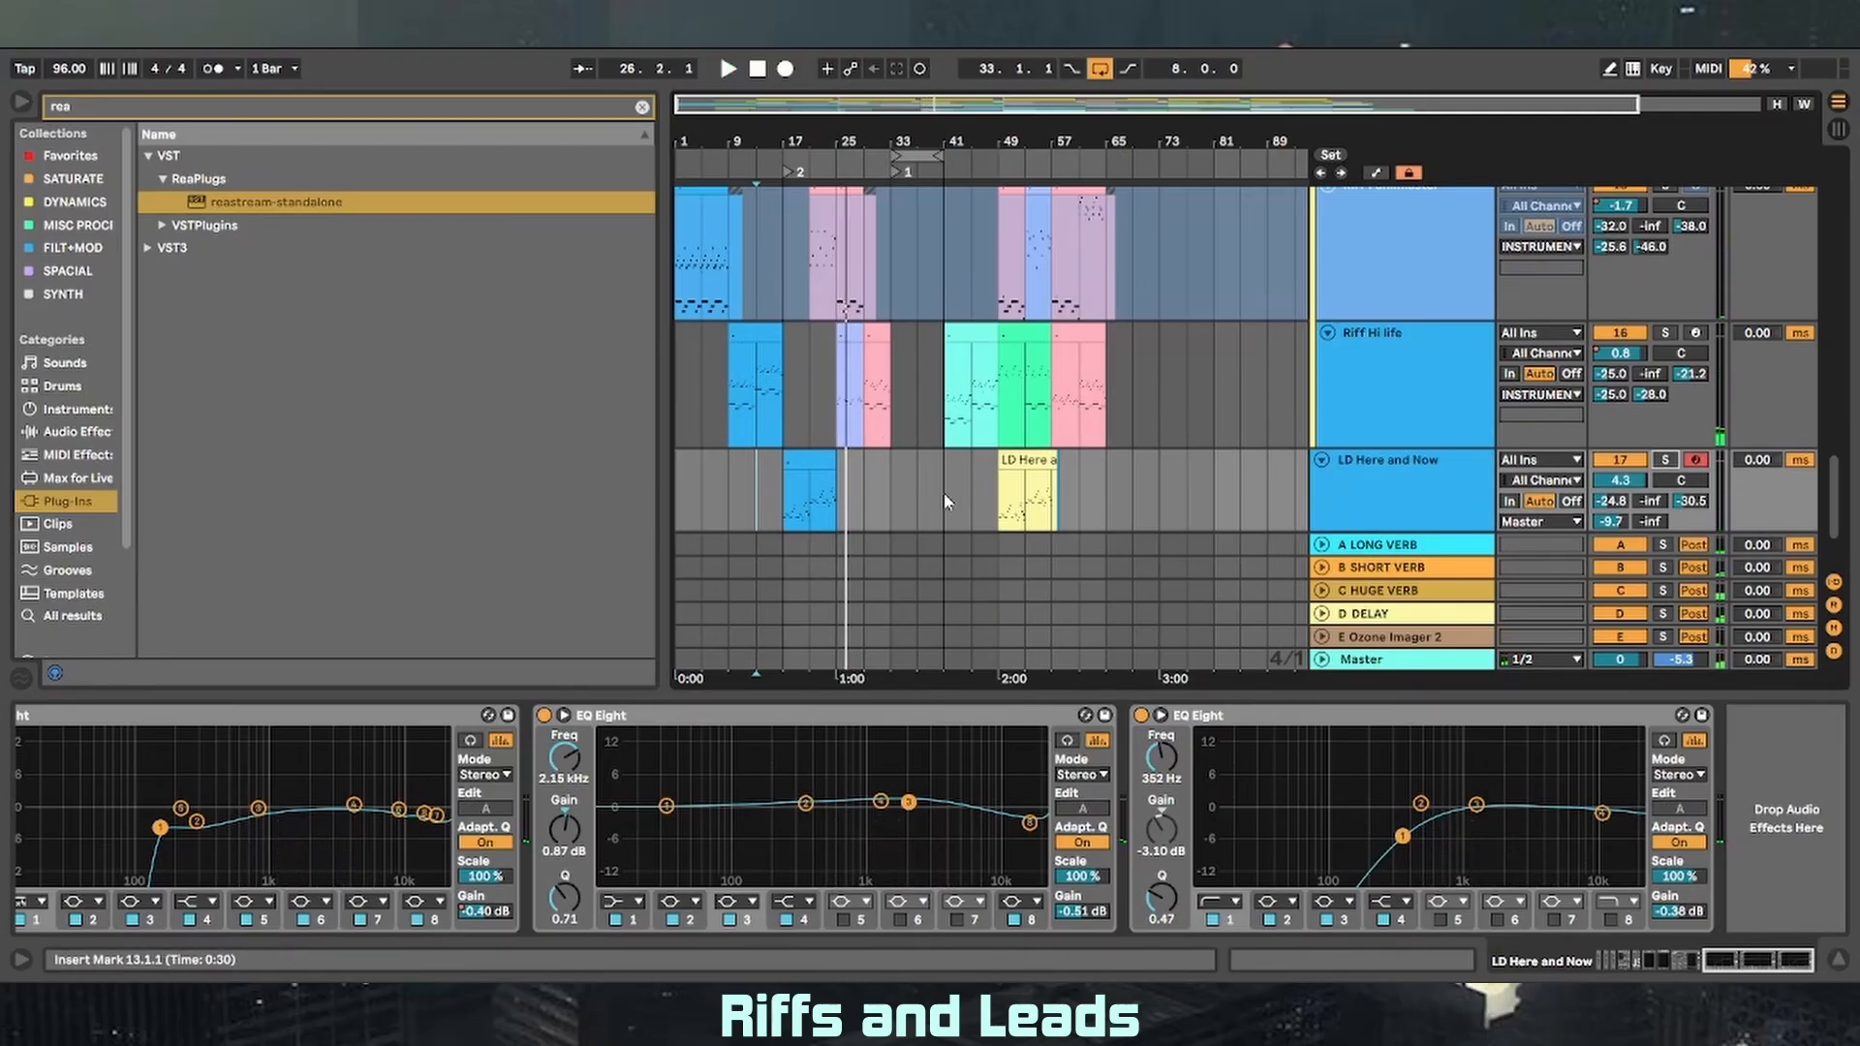
scroll(943, 494, down, 2)
click(1113, 465)
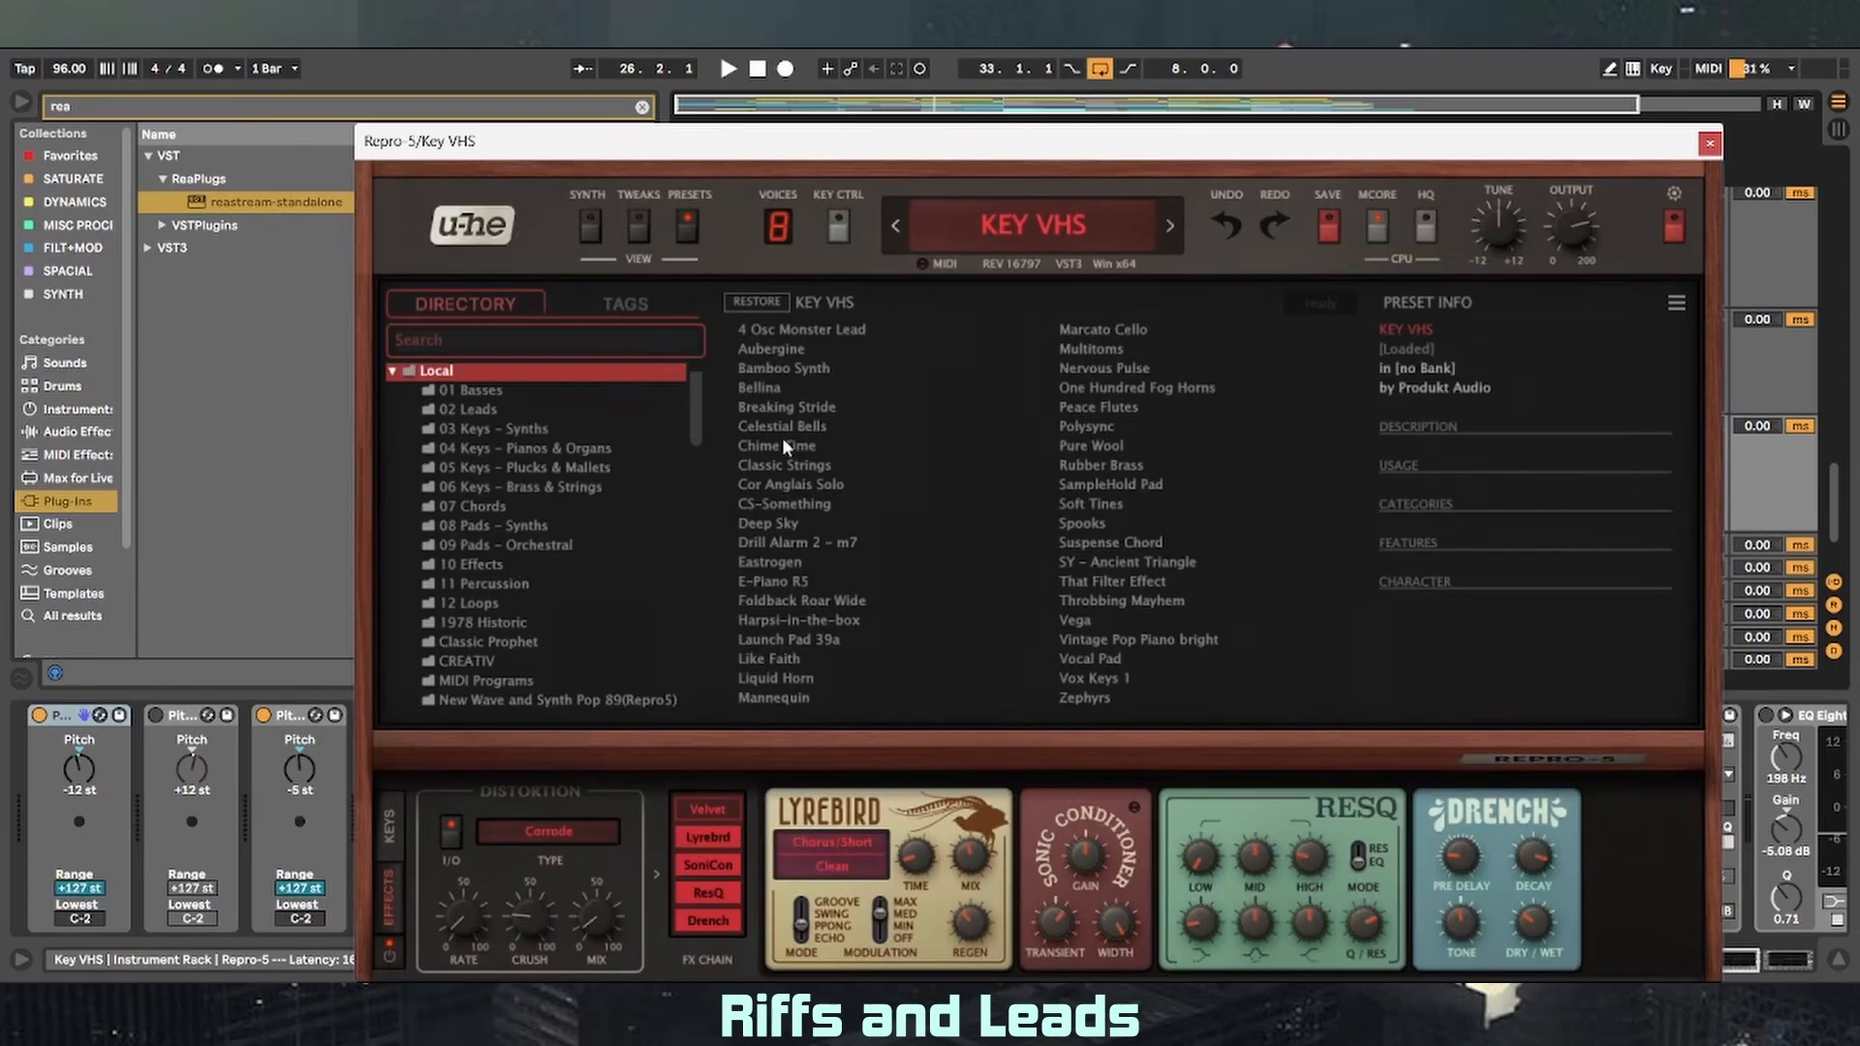
click(592, 225)
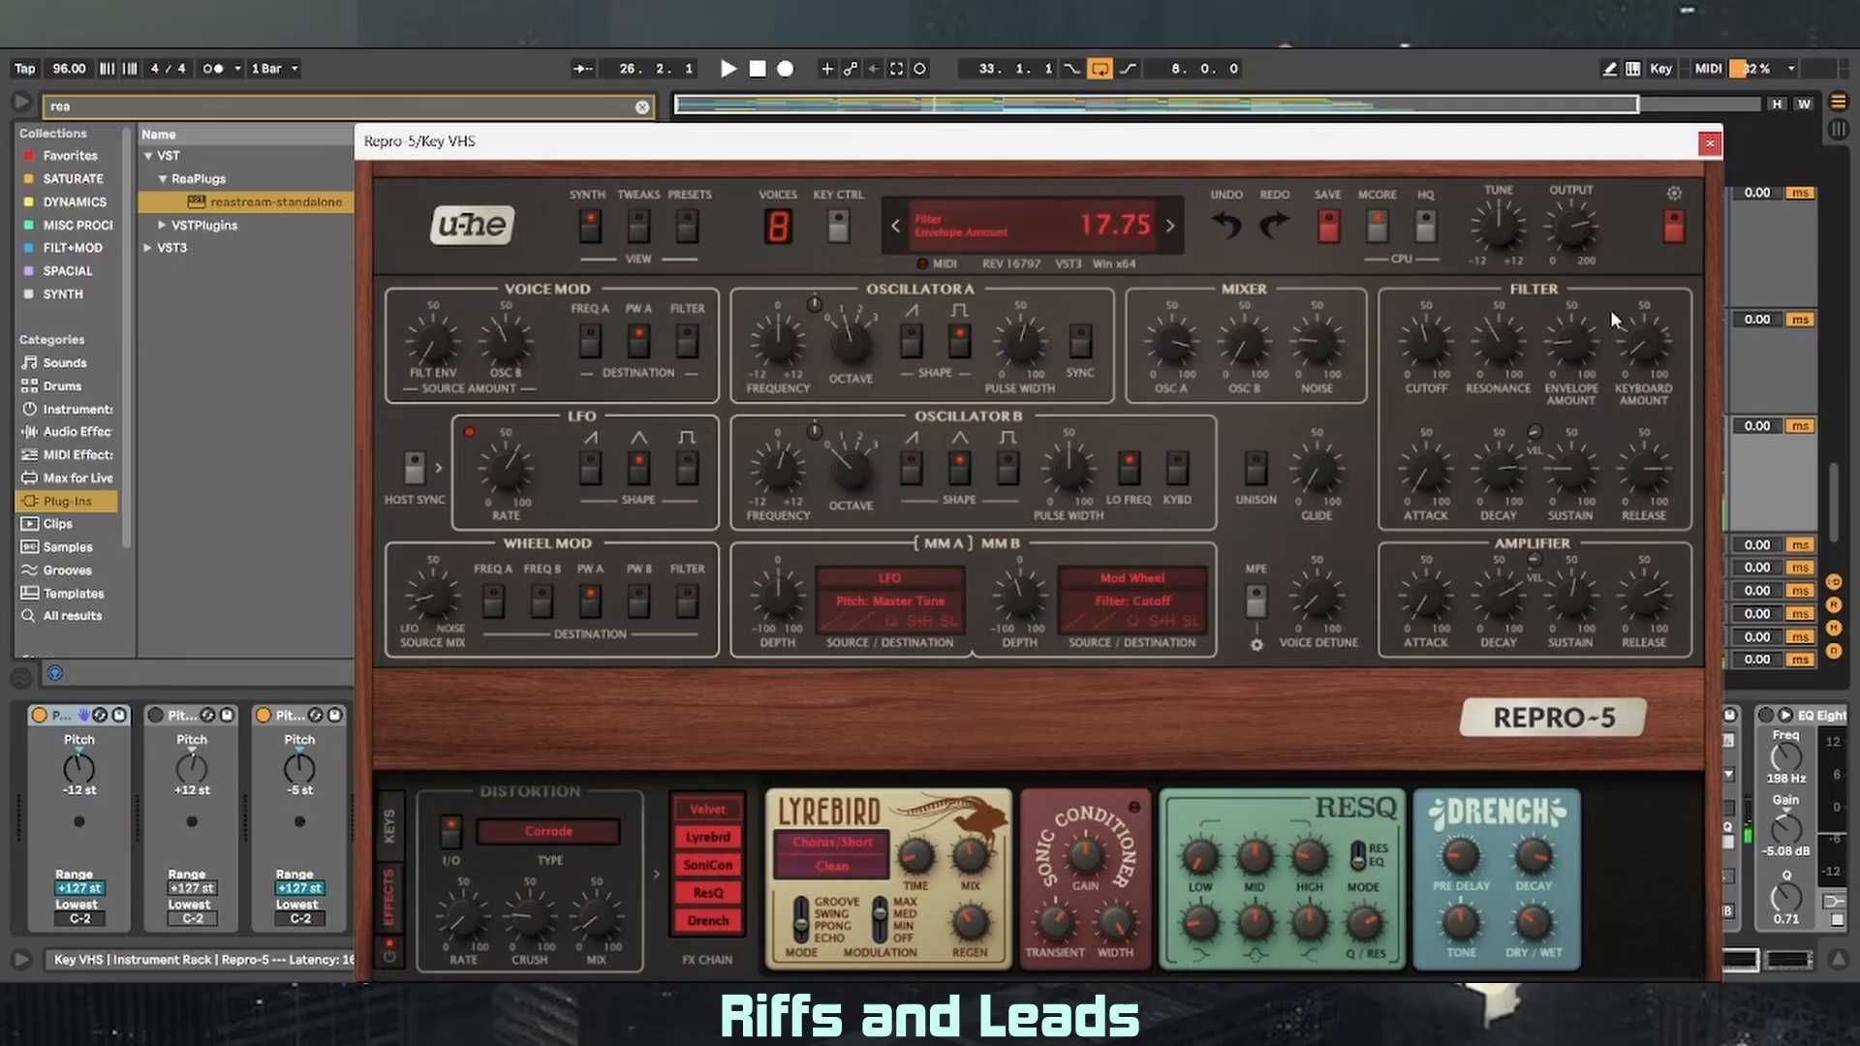
click(1710, 143)
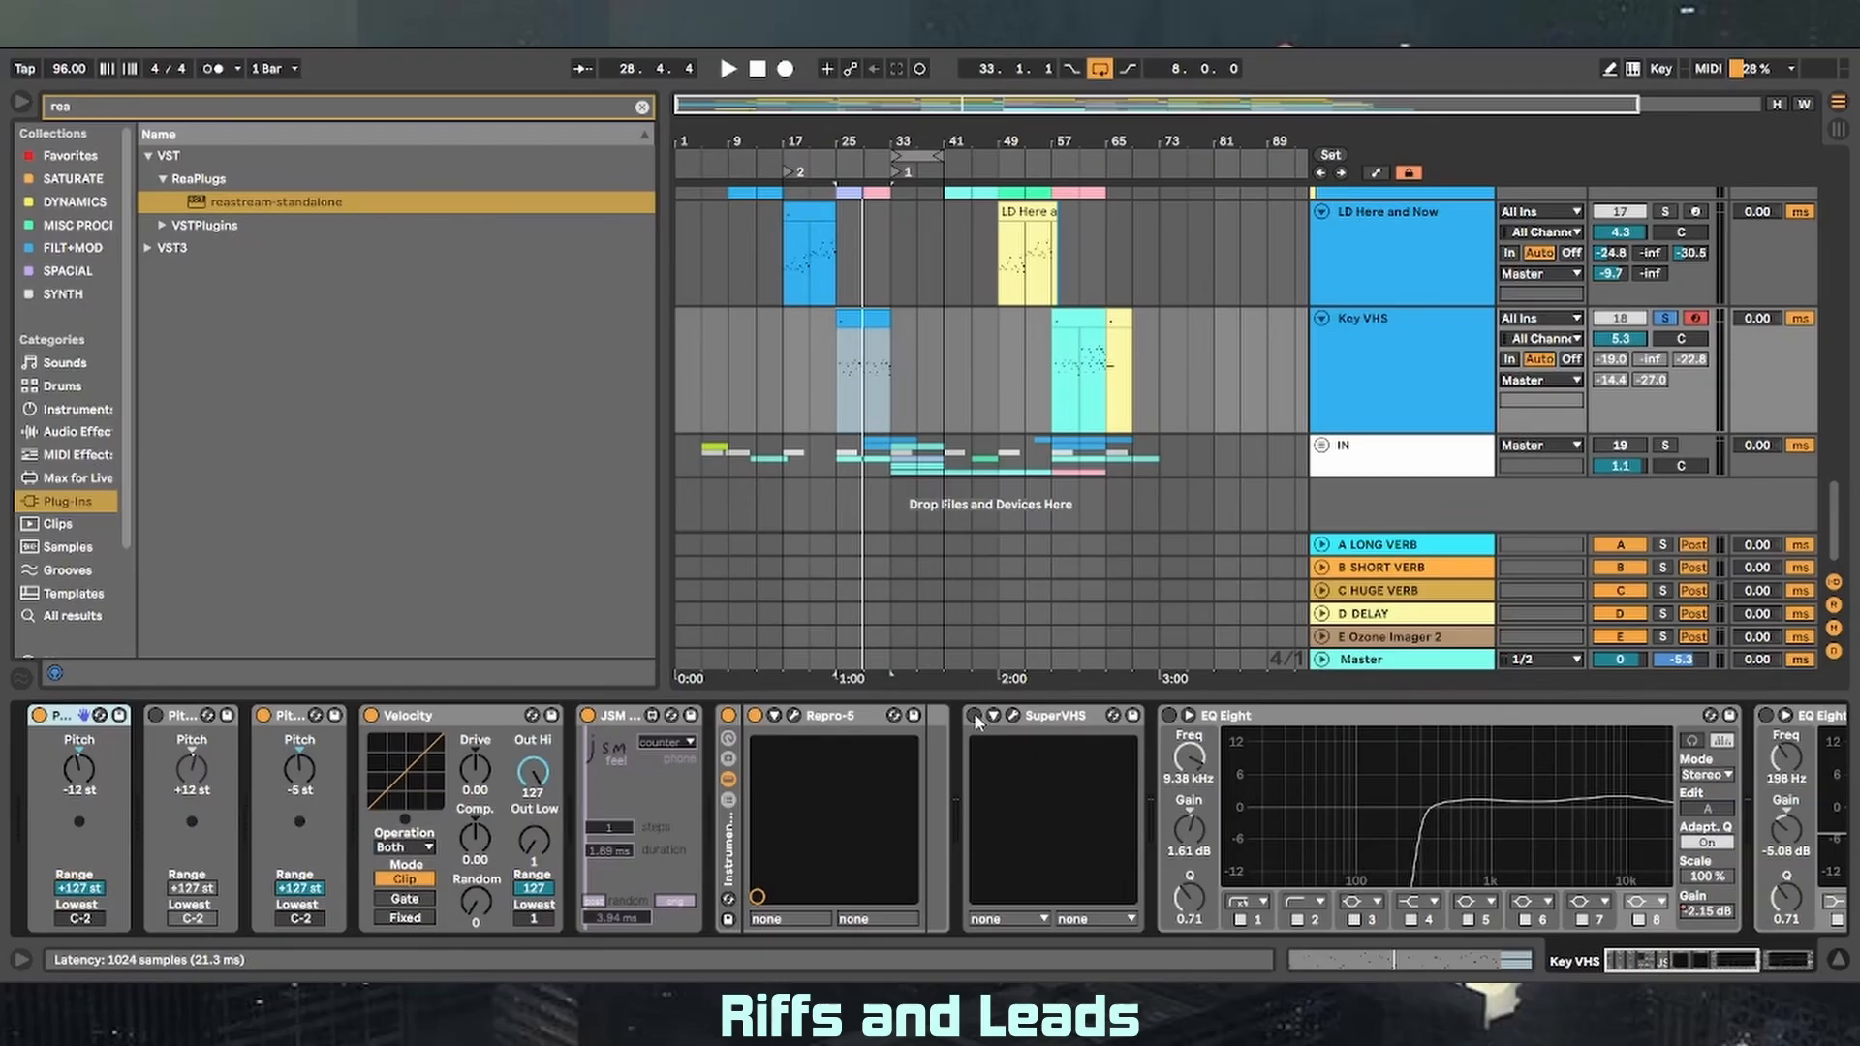
- Enable SuperVHS on the soloed Key VHS track and inspect its controls while playing from bar 25
click(974, 716)
key(space)
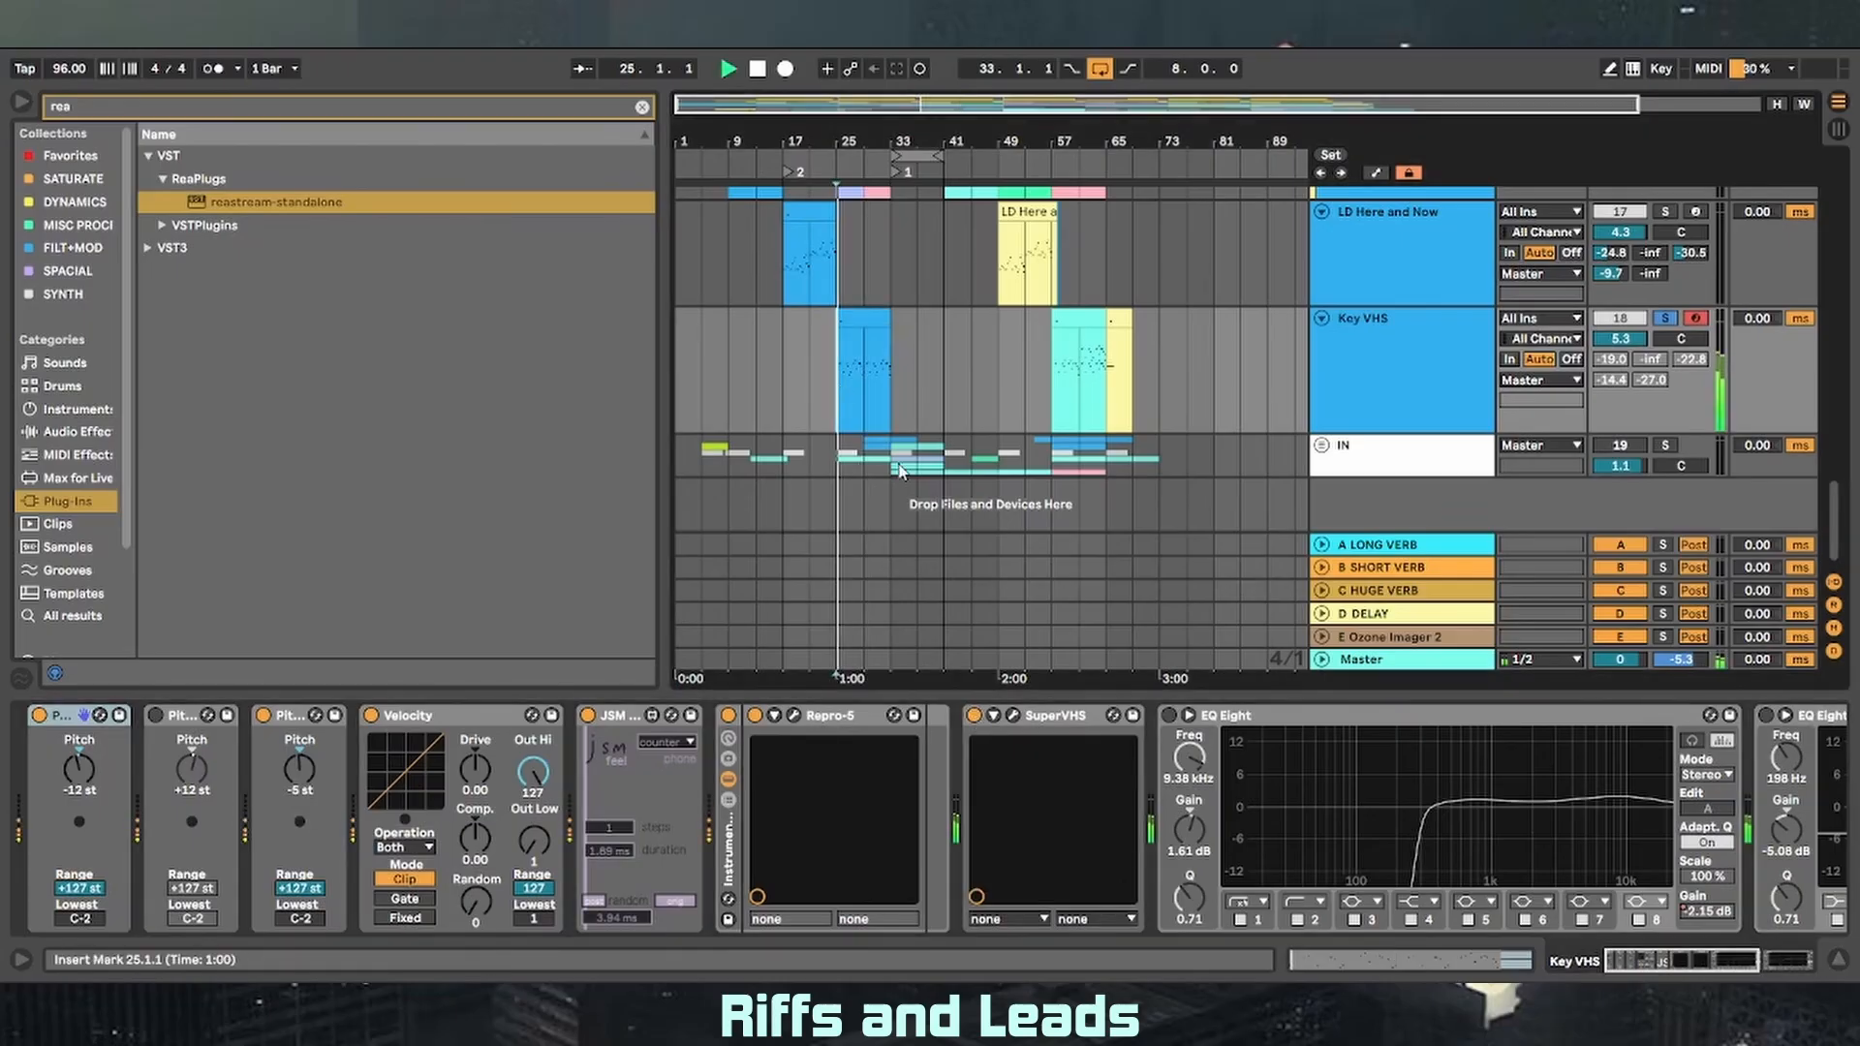
click(1013, 715)
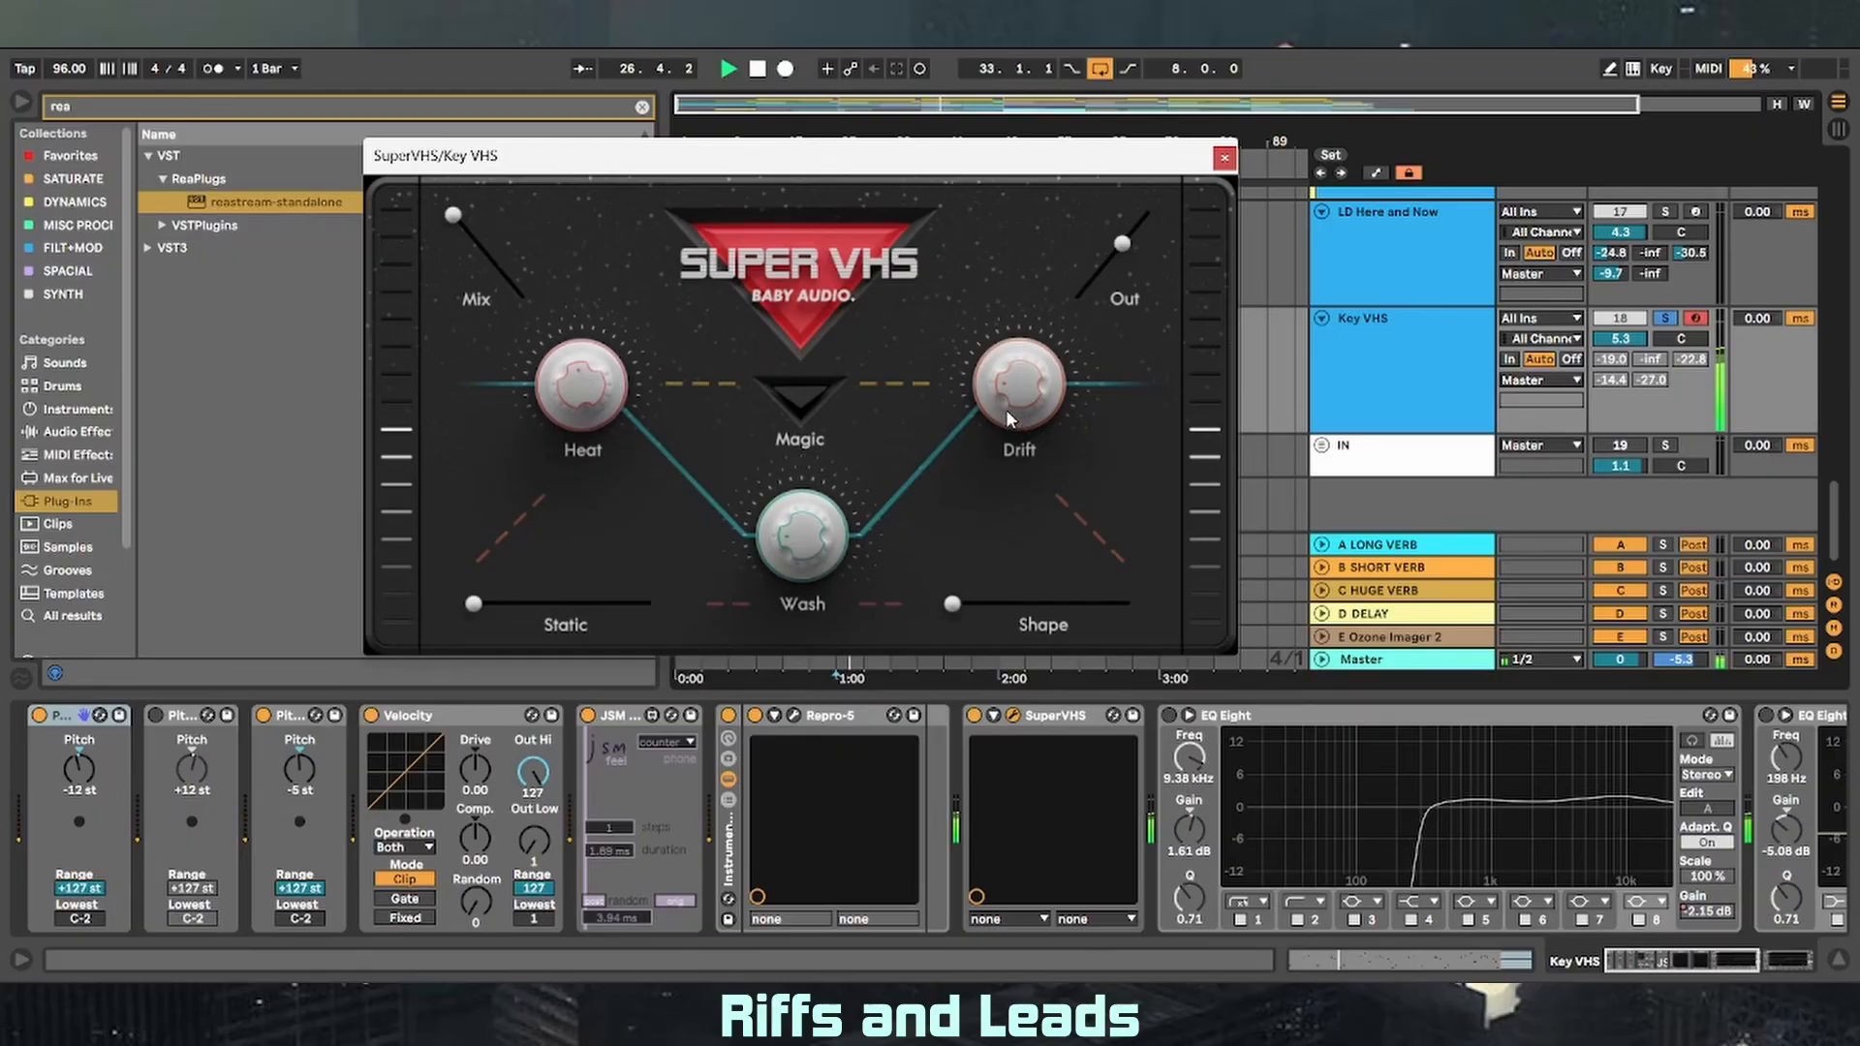
click(1223, 160)
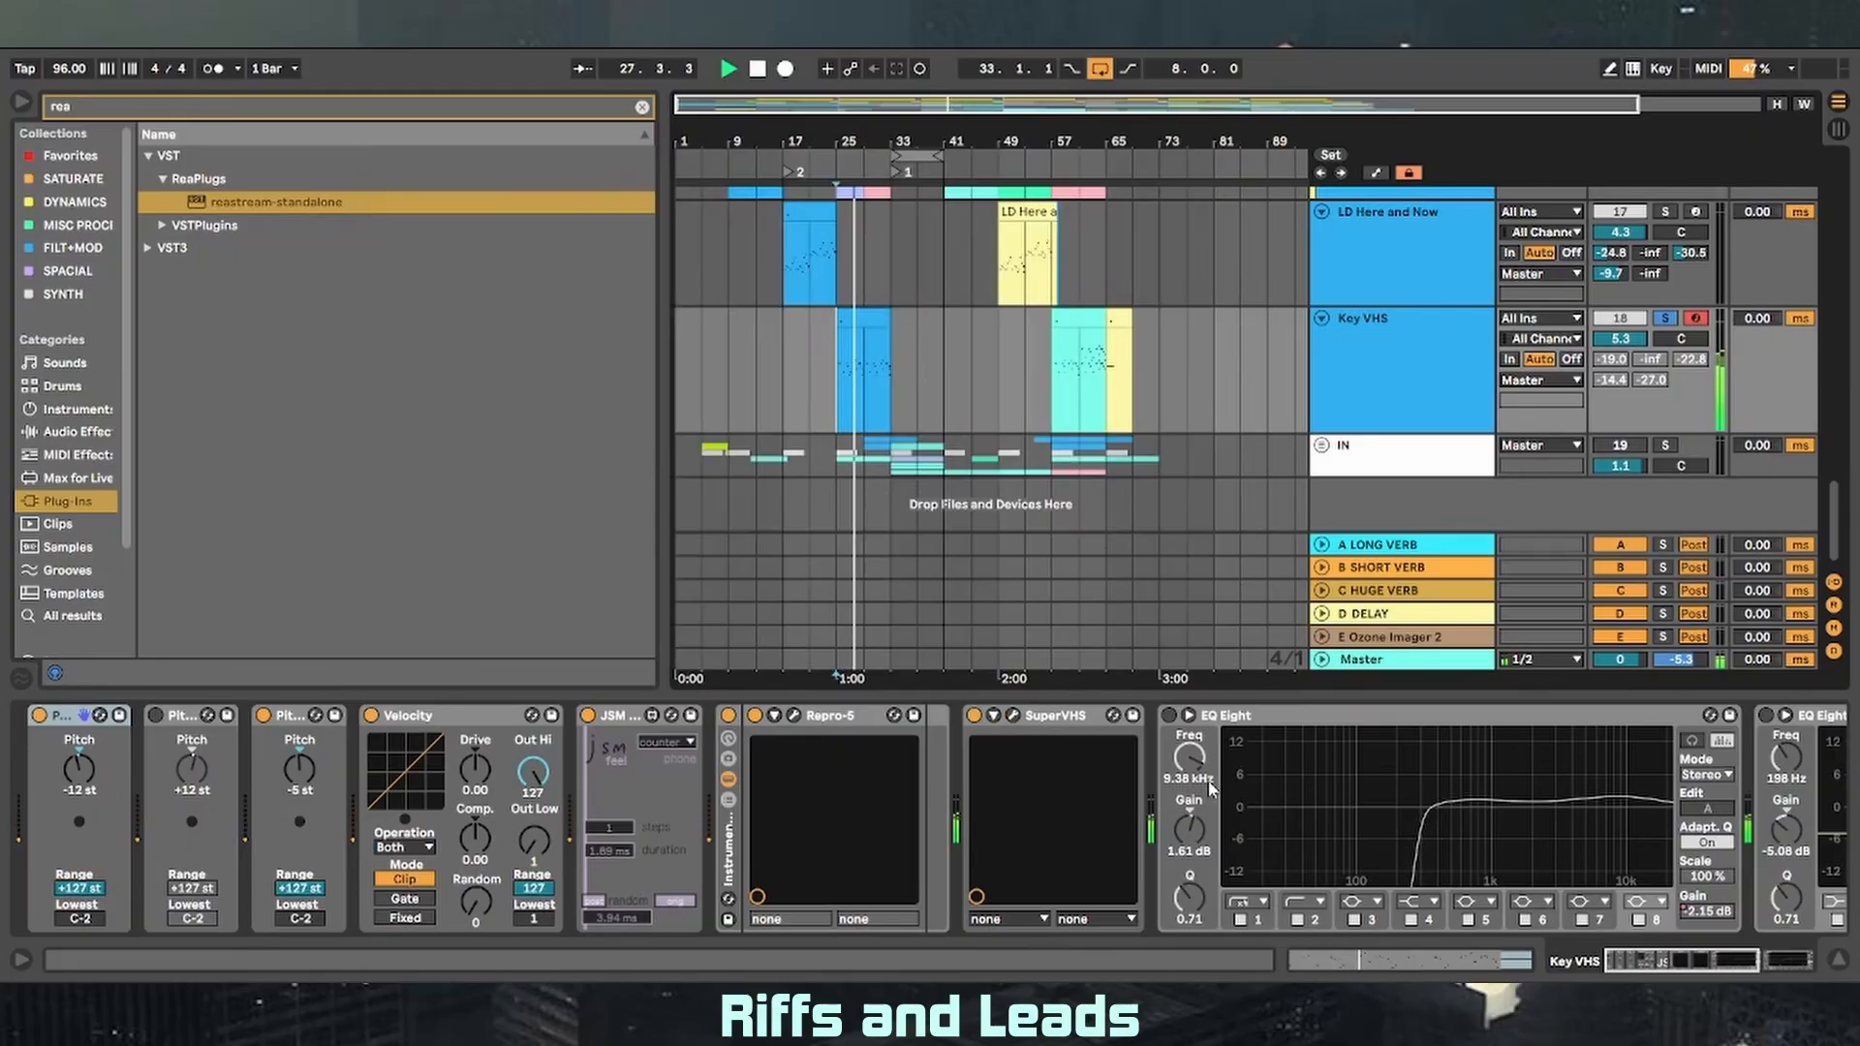
- Enable both EQ Eight devices and all sends on the Key VHS track
click(1697, 970)
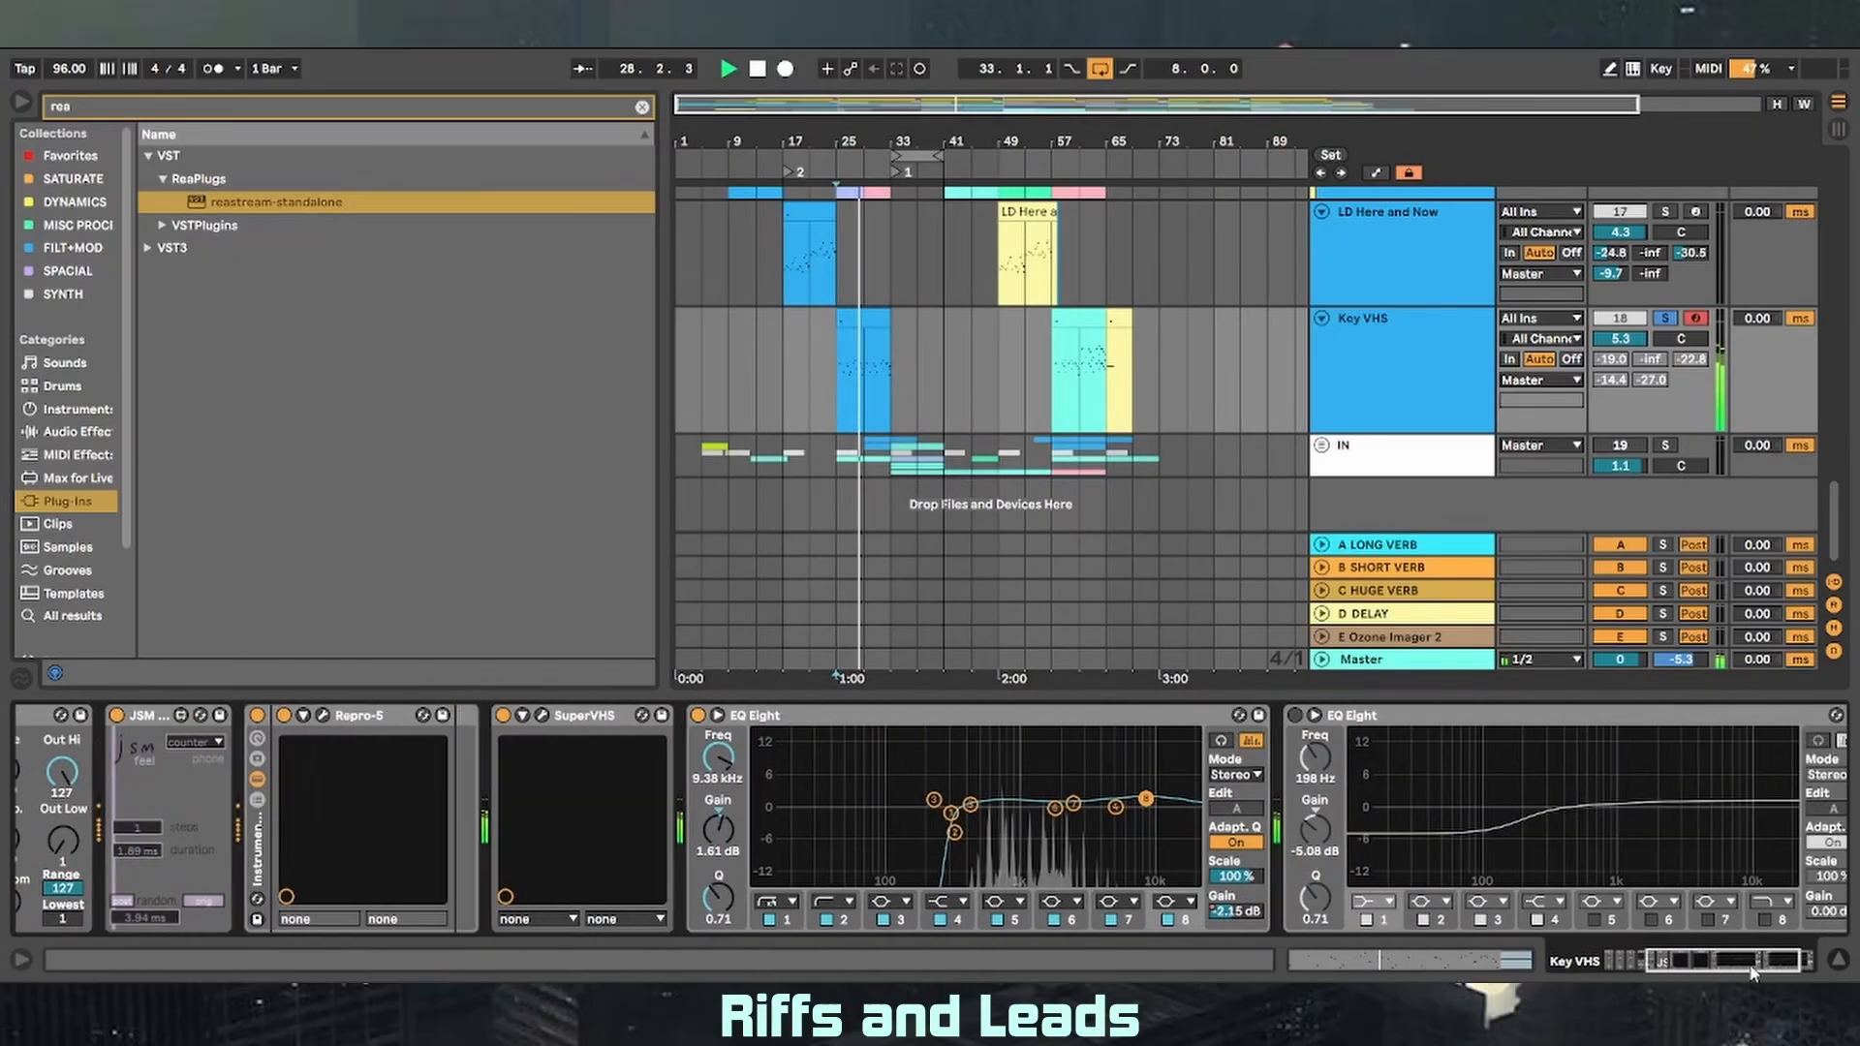
click(1141, 715)
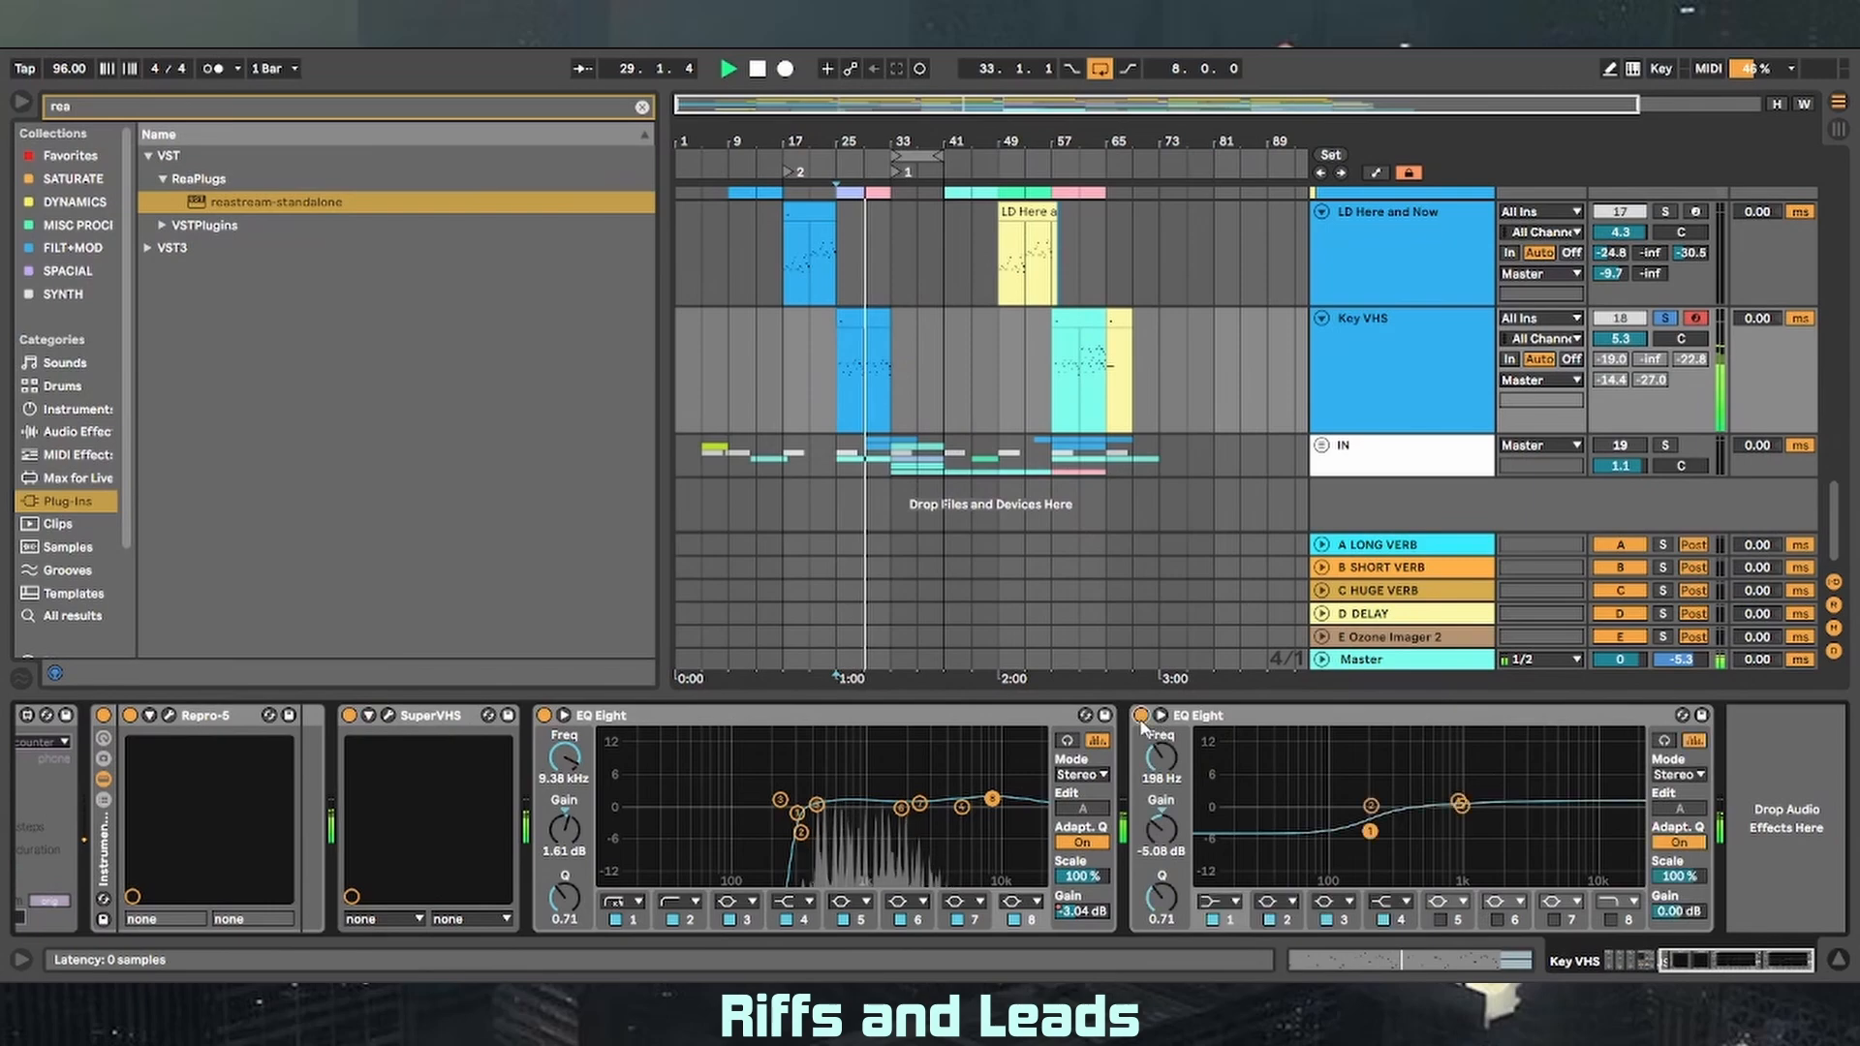
right_click(1605, 358)
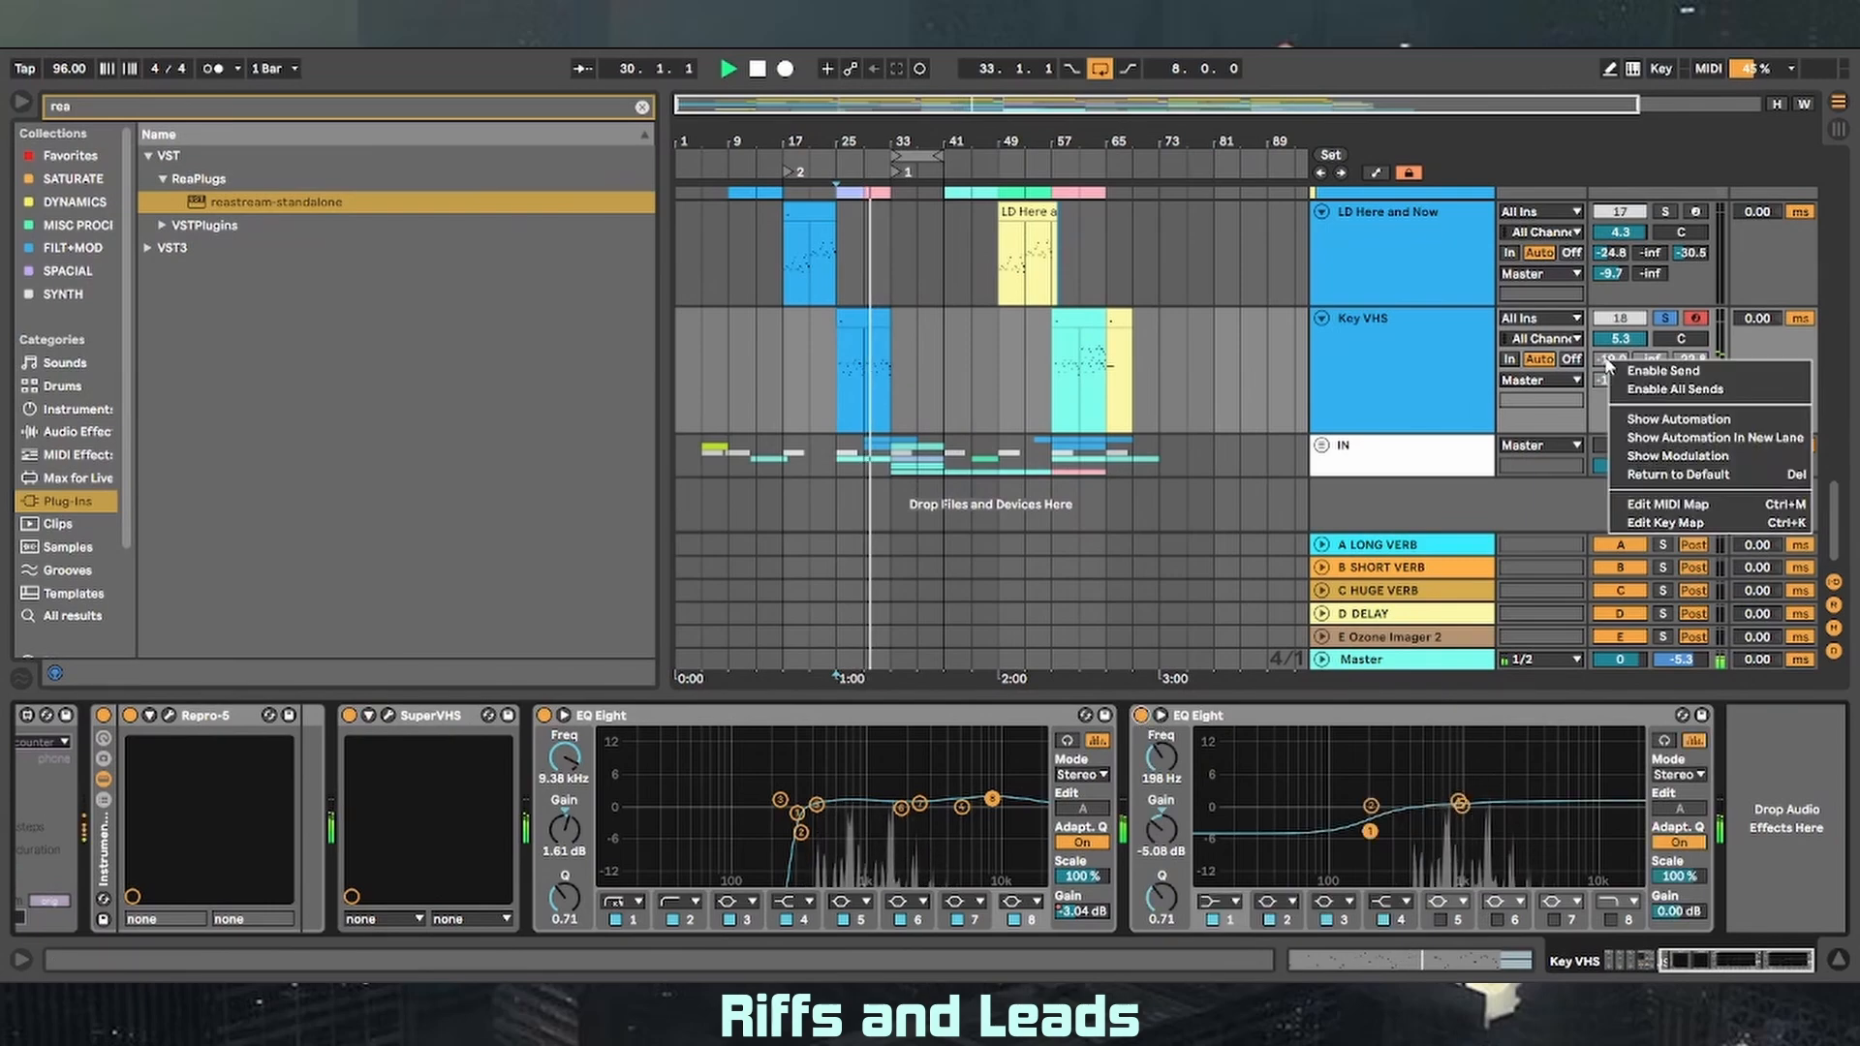
click(1470, 433)
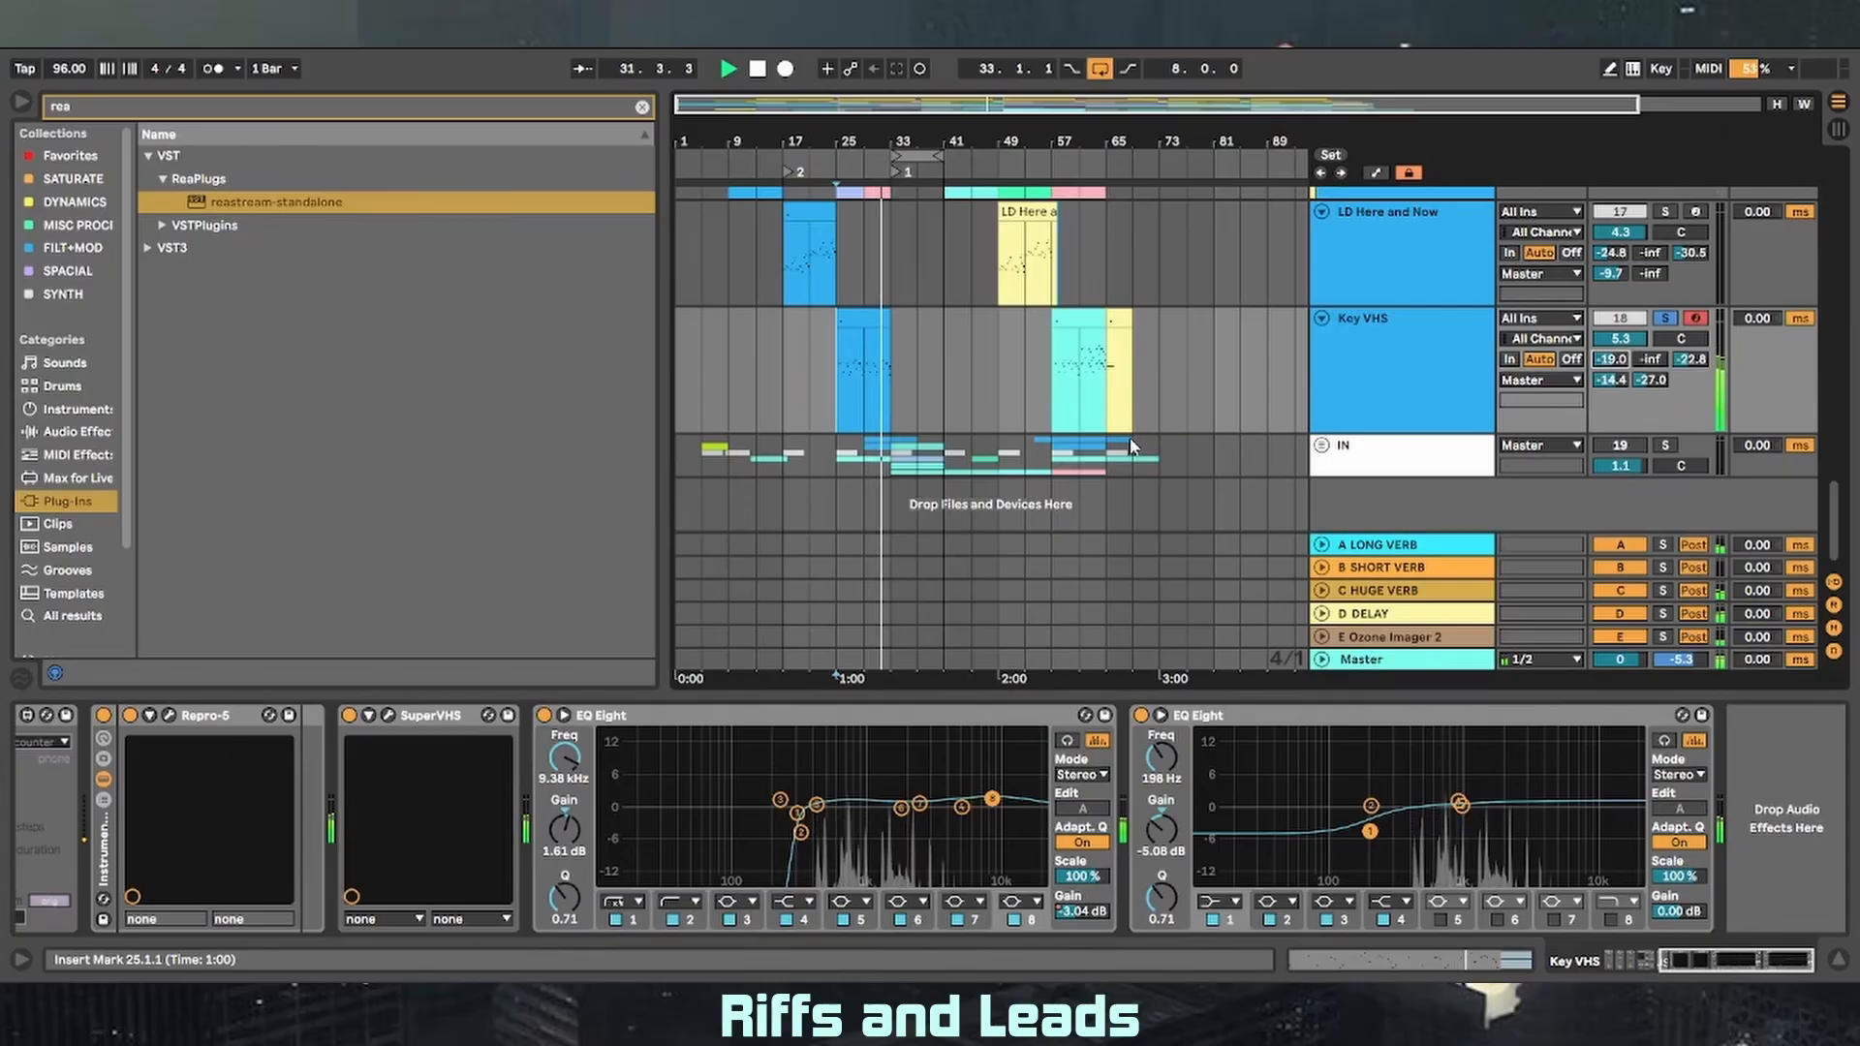
- Unsolo Key VHS and play the full mix from bar 21
click(819, 349)
key(space)
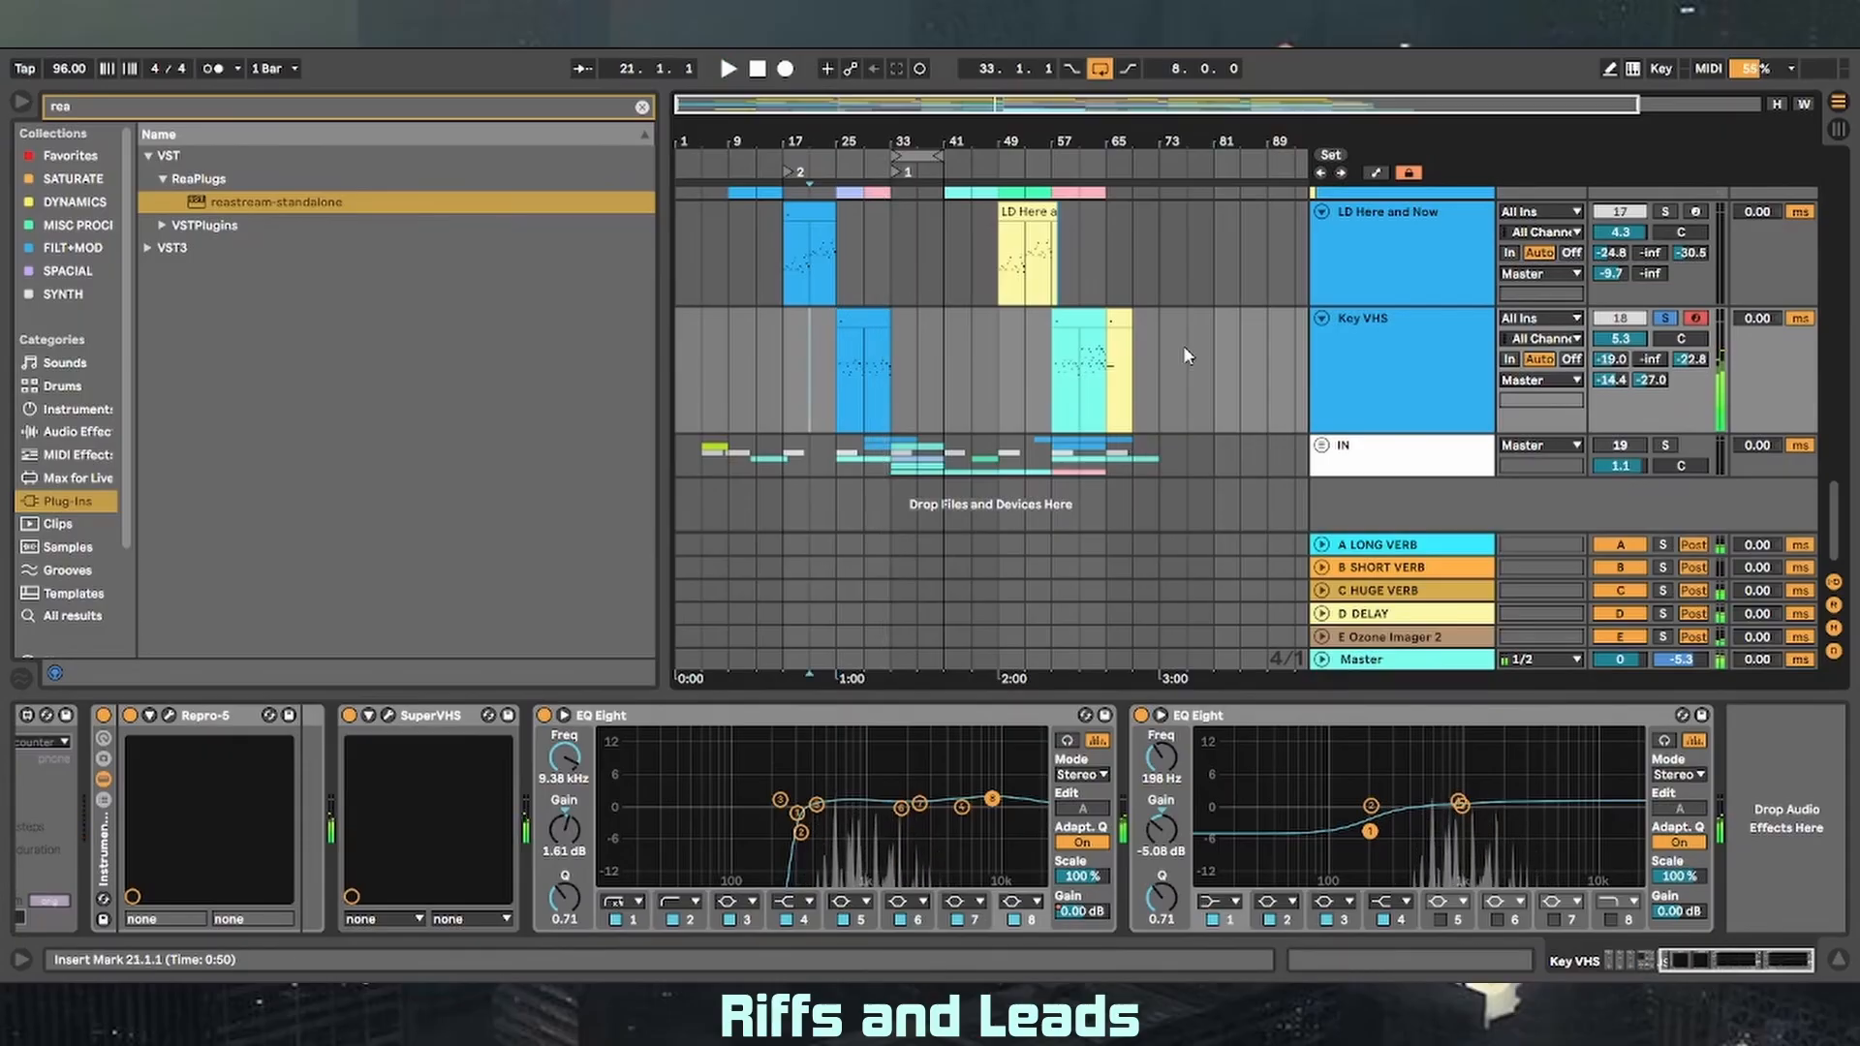
click(1664, 319)
key(space)
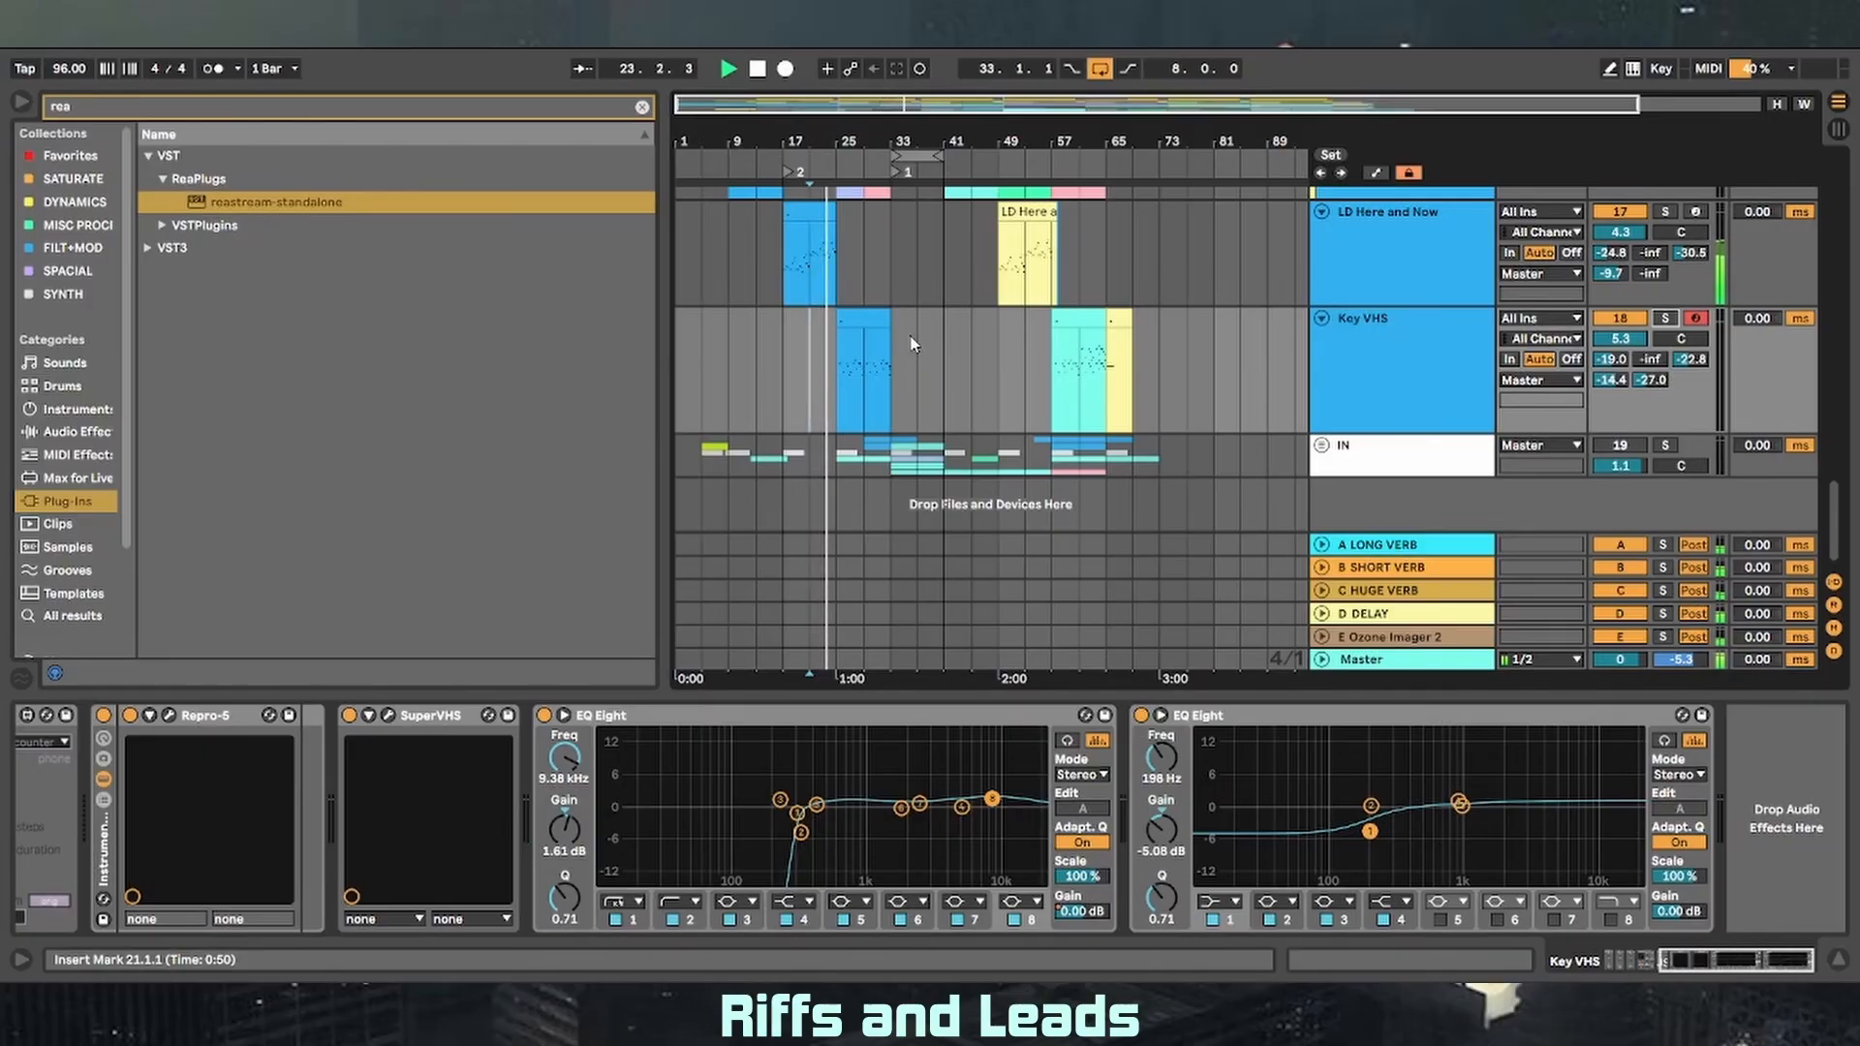
- Look over the riff and lead tracks while the full mix plays, and stop playback
scroll(934, 324, up, 2)
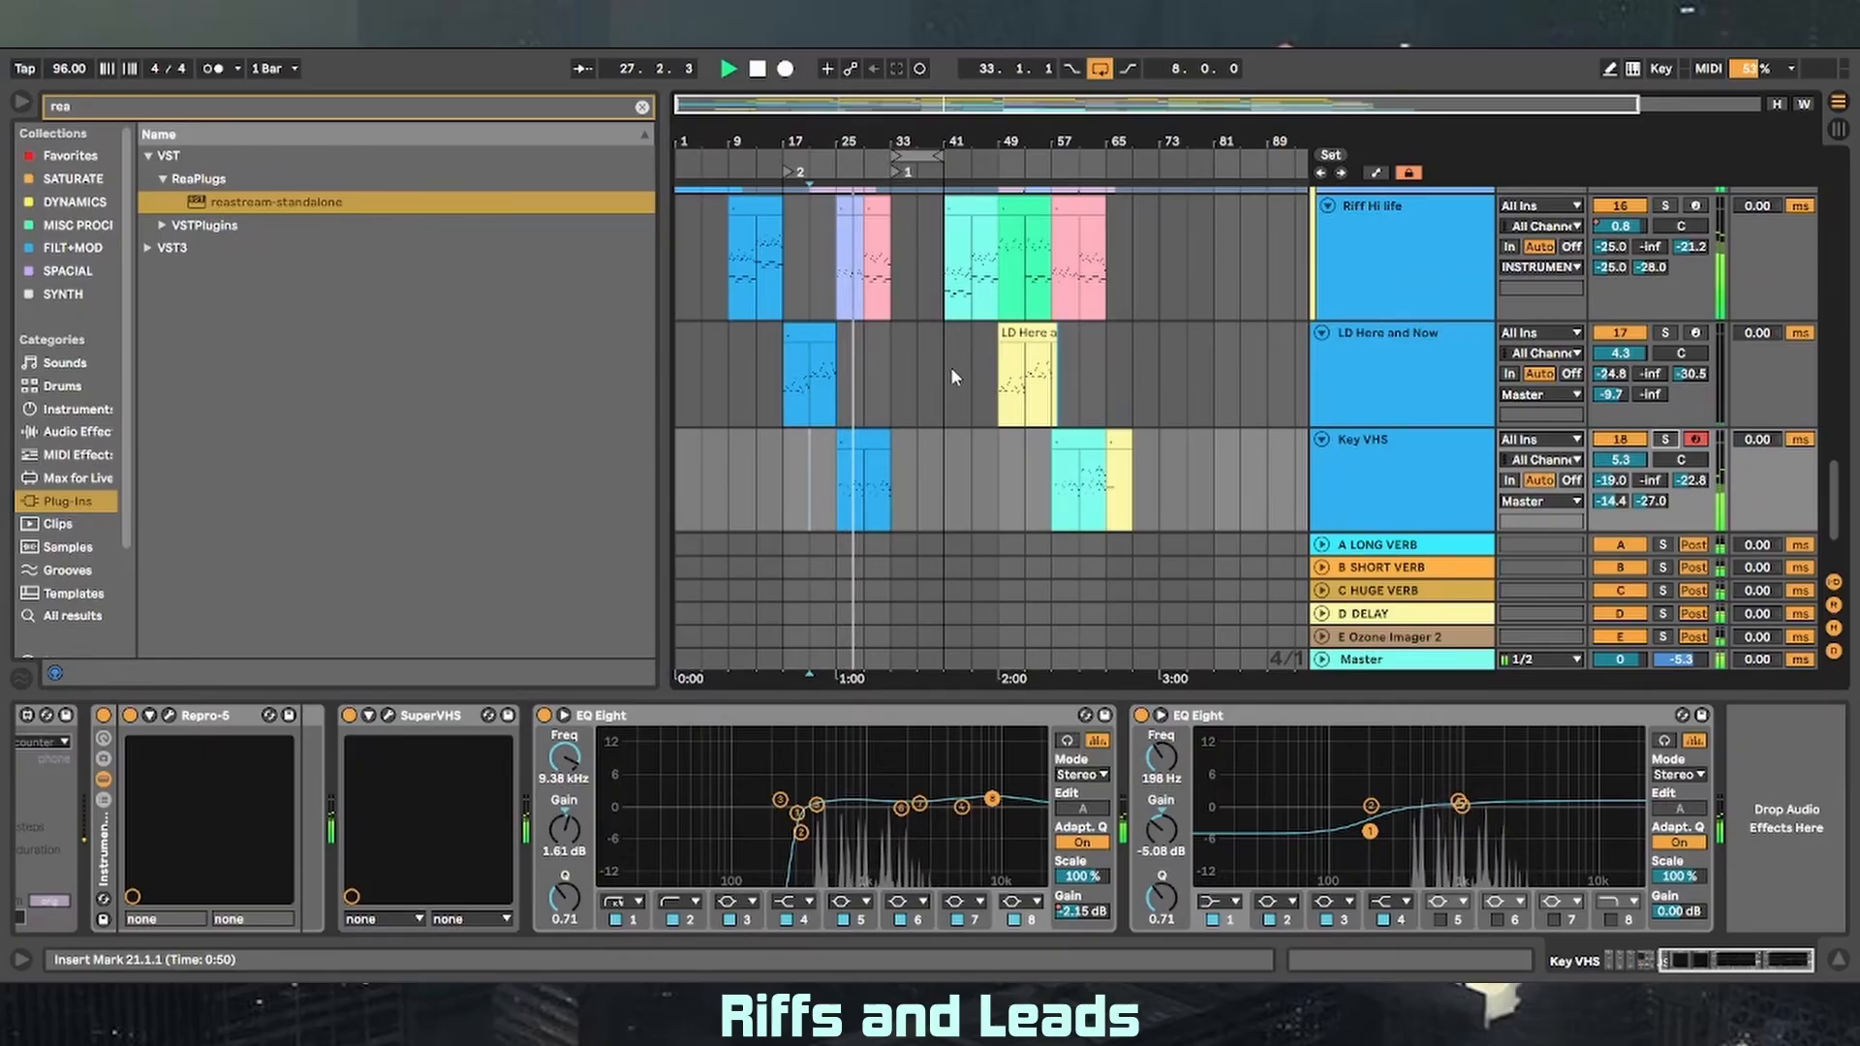
scroll(959, 378, up, 4)
scroll(990, 401, down, 4)
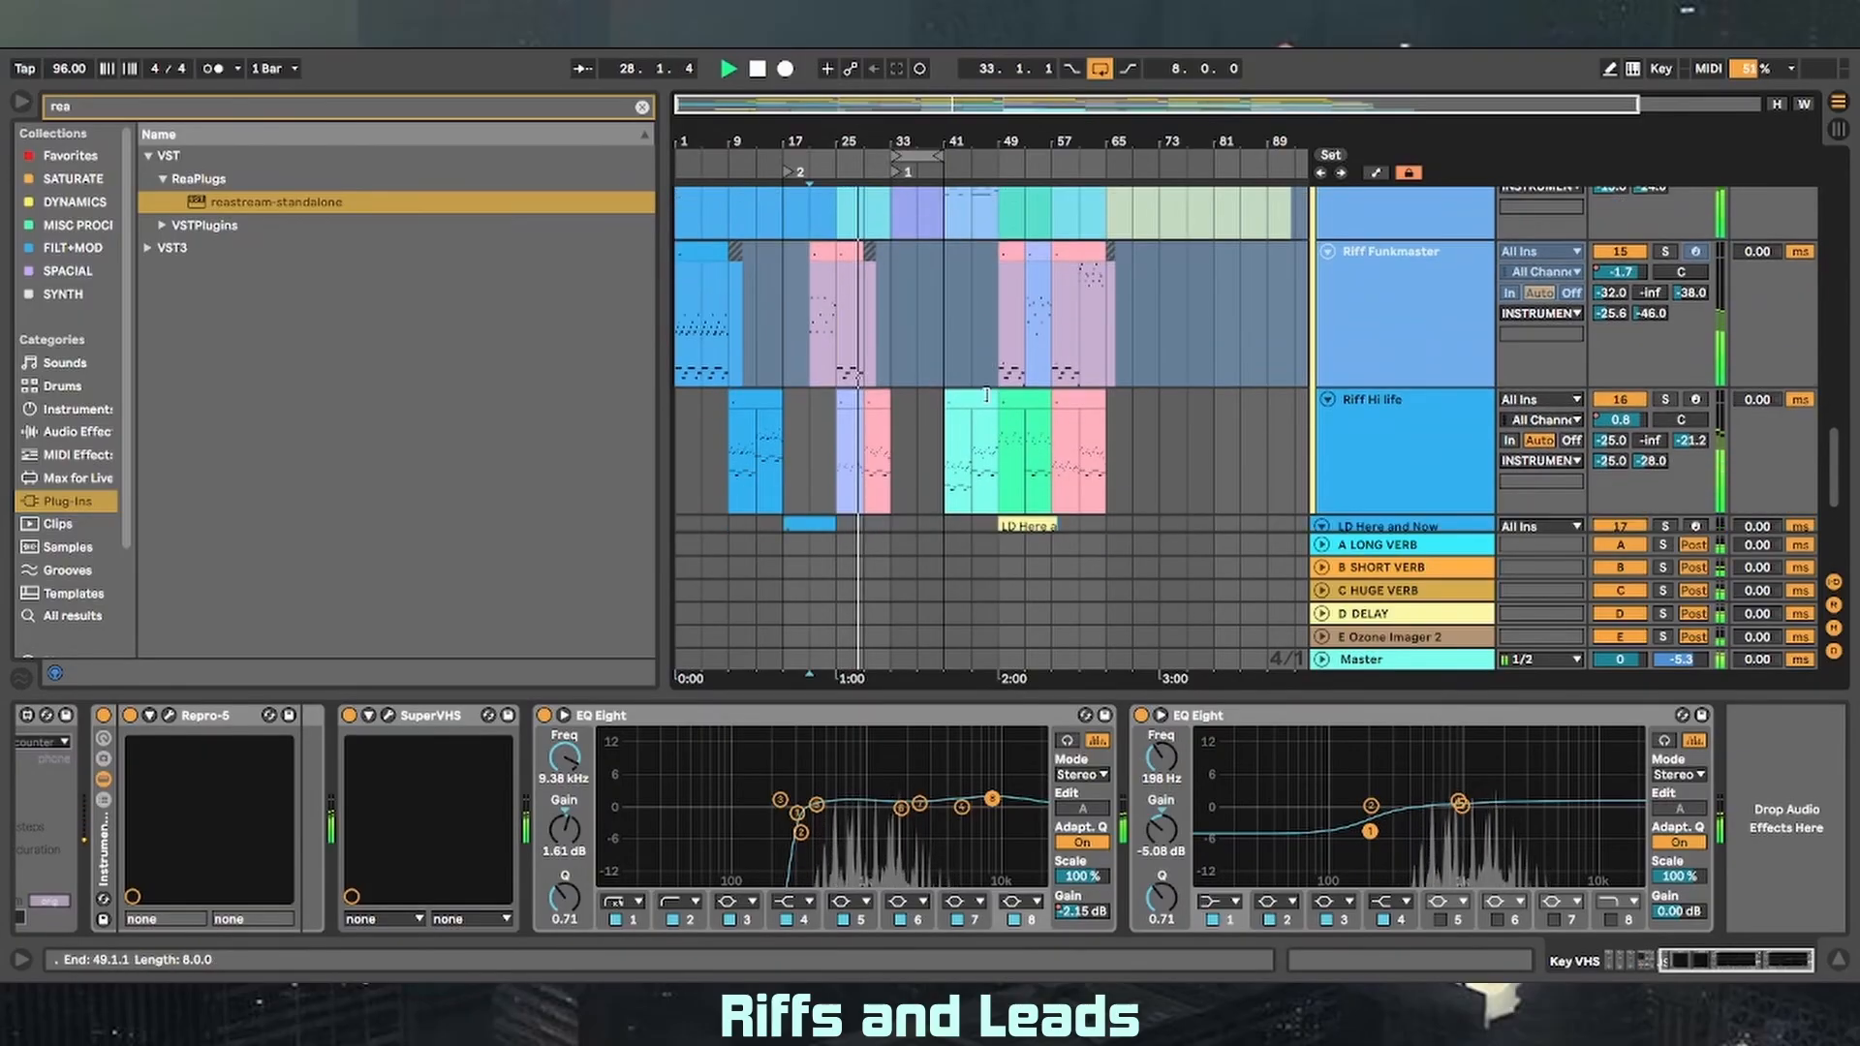
scroll(990, 402, down, 1)
key(space)
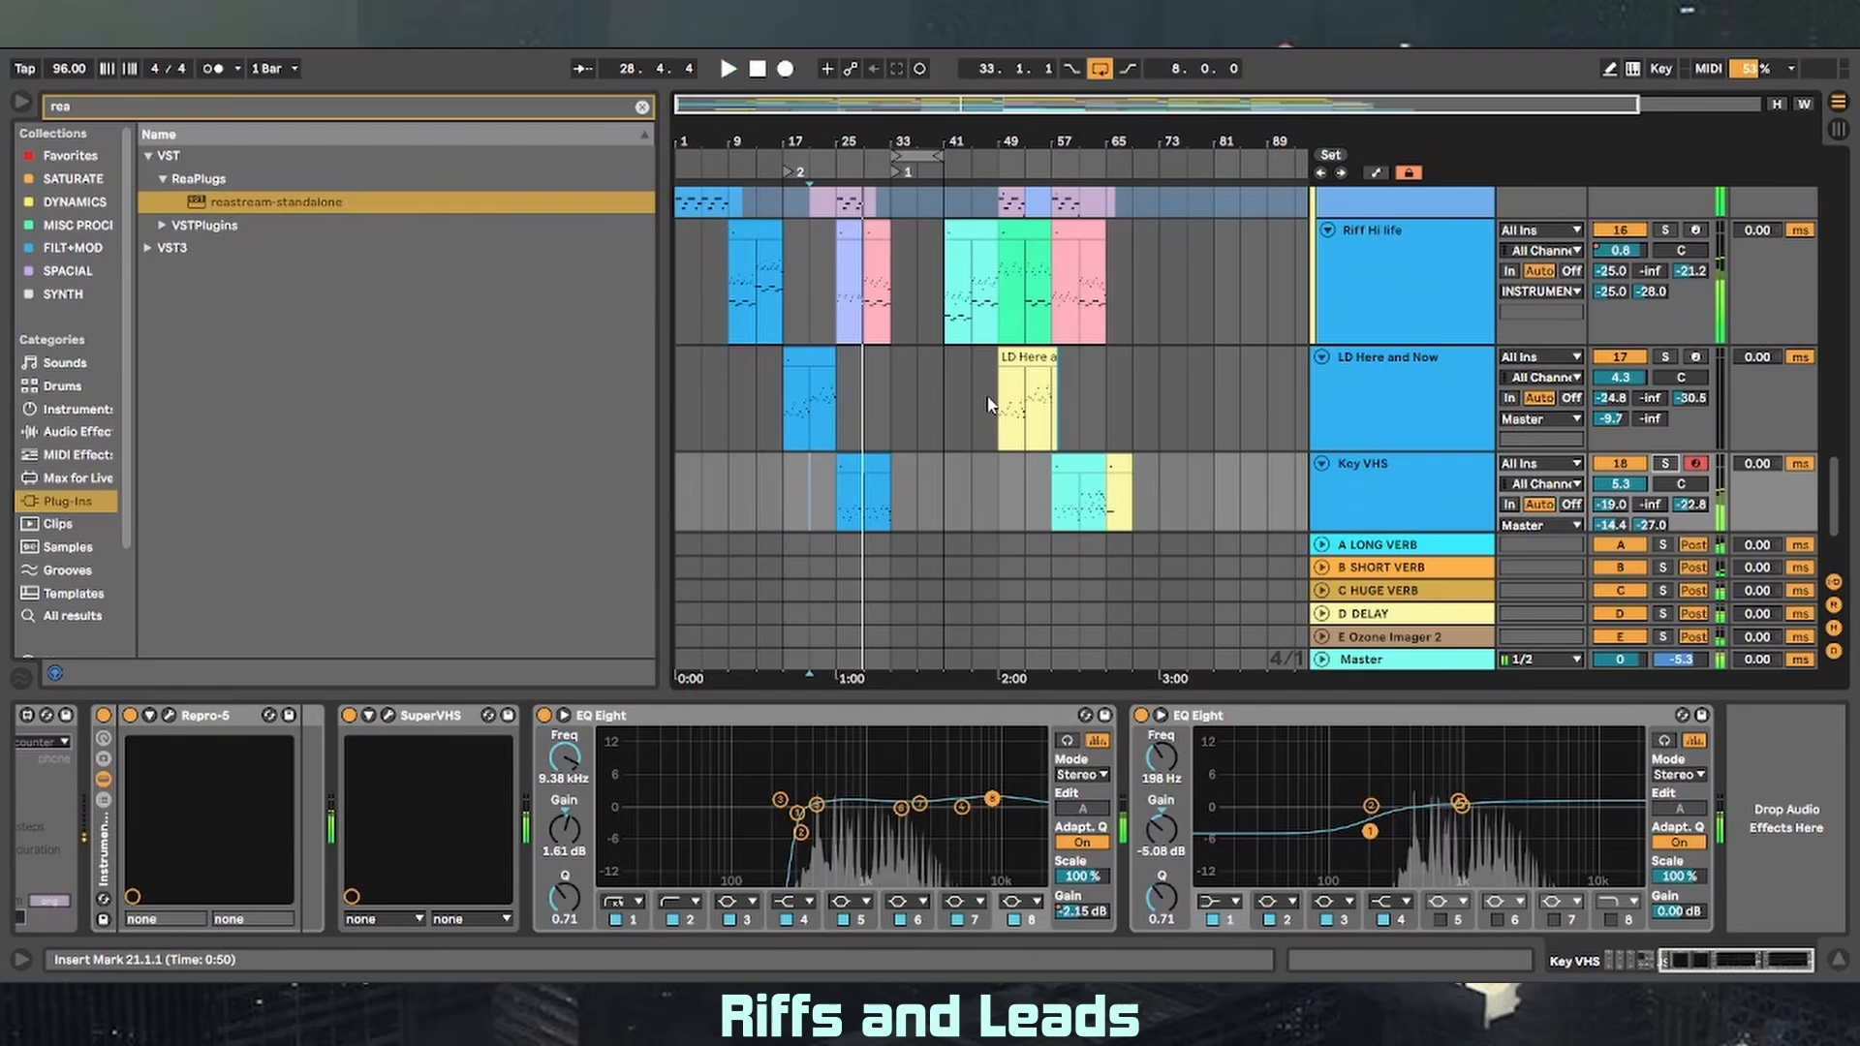
- Unfold the IN group, move KEY Retro Bell out of it to below Key VHS, and set the insert marker at bar 29
scroll(990, 401, down, 4)
scroll(824, 411, up, 1)
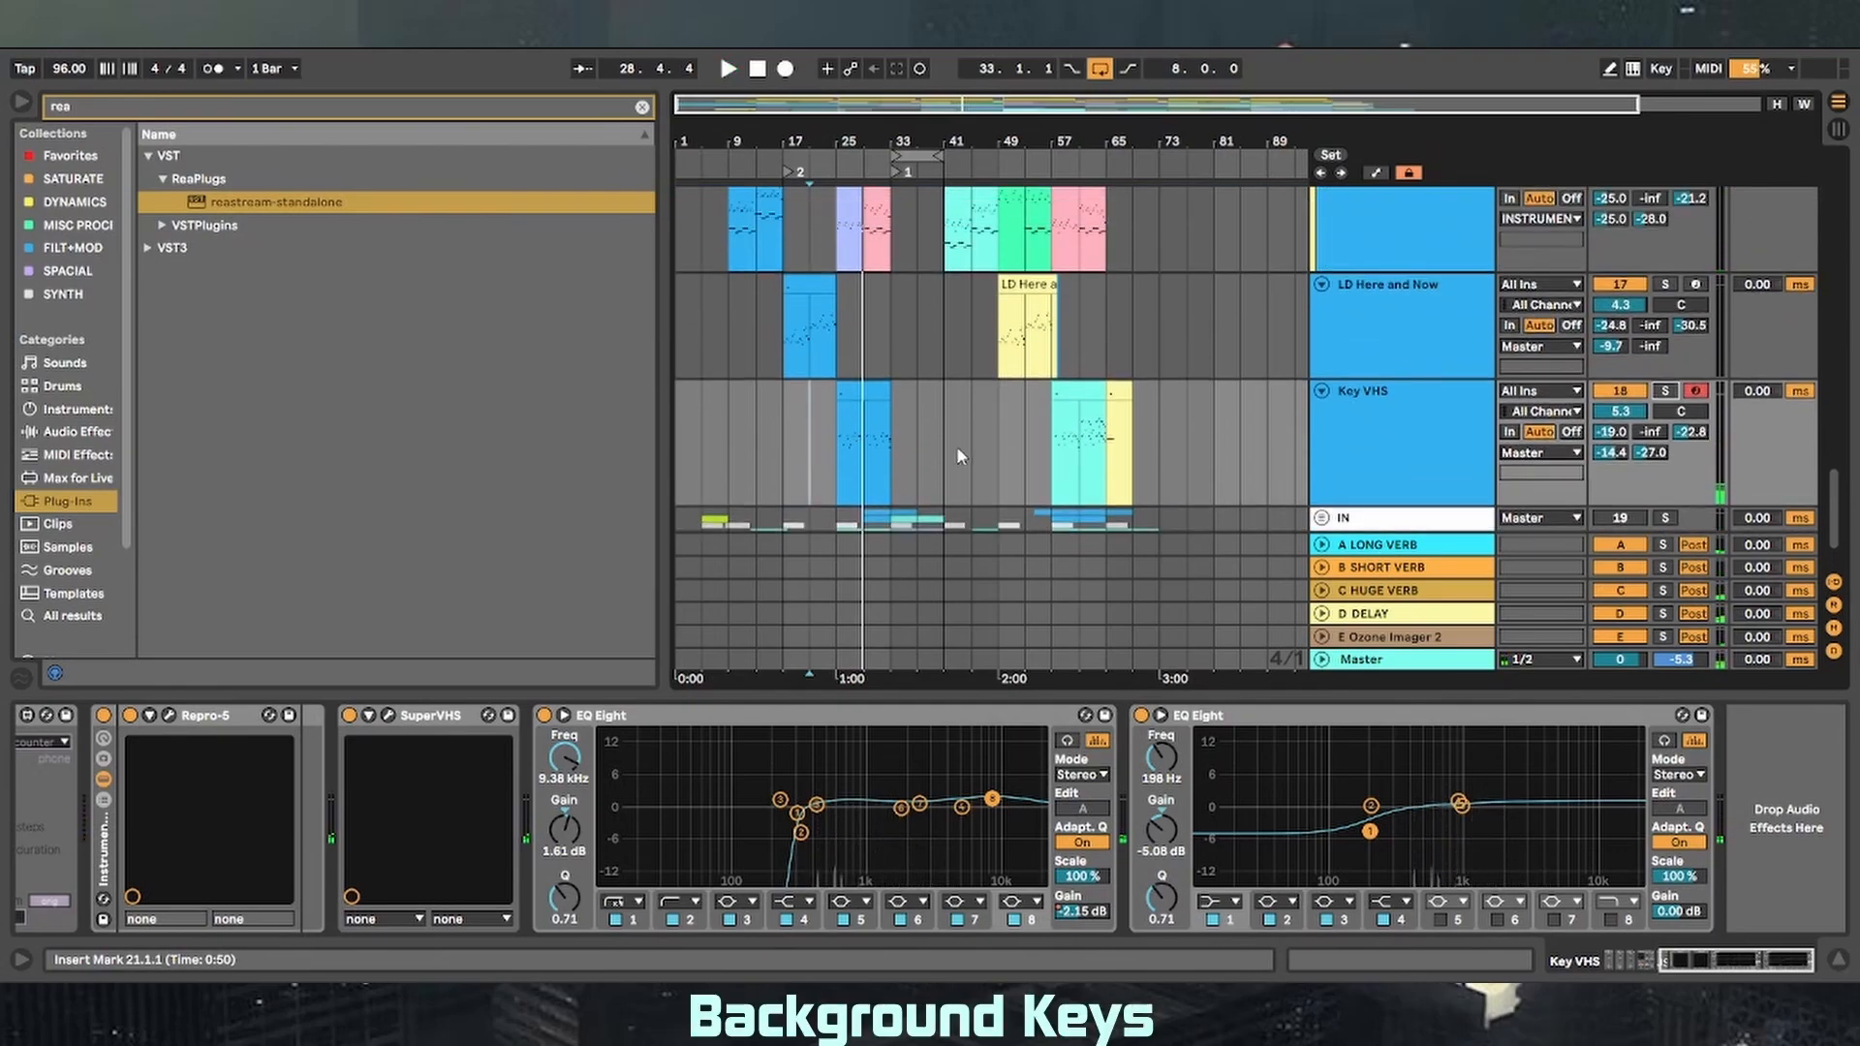
click(1322, 521)
click(863, 366)
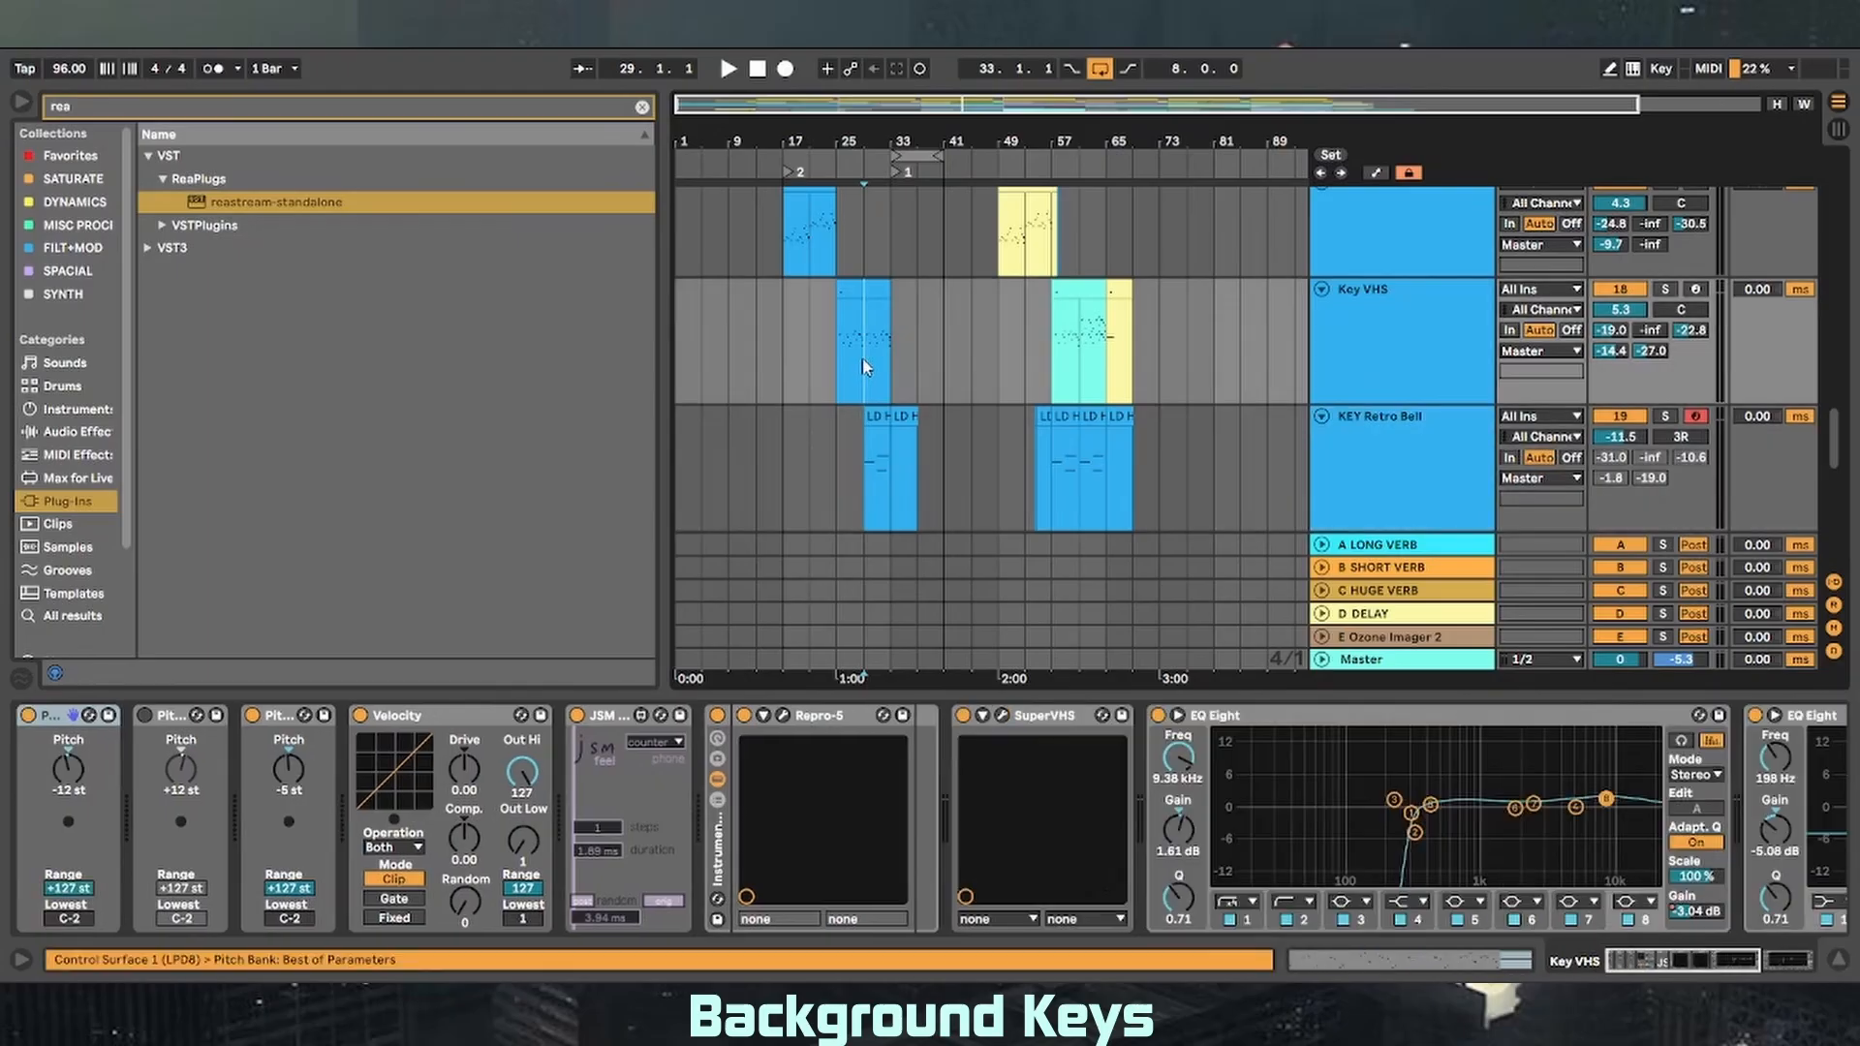
- View the Repro-5 synth settings on the KEY Retro Bell track, and close the plugin window
click(1388, 451)
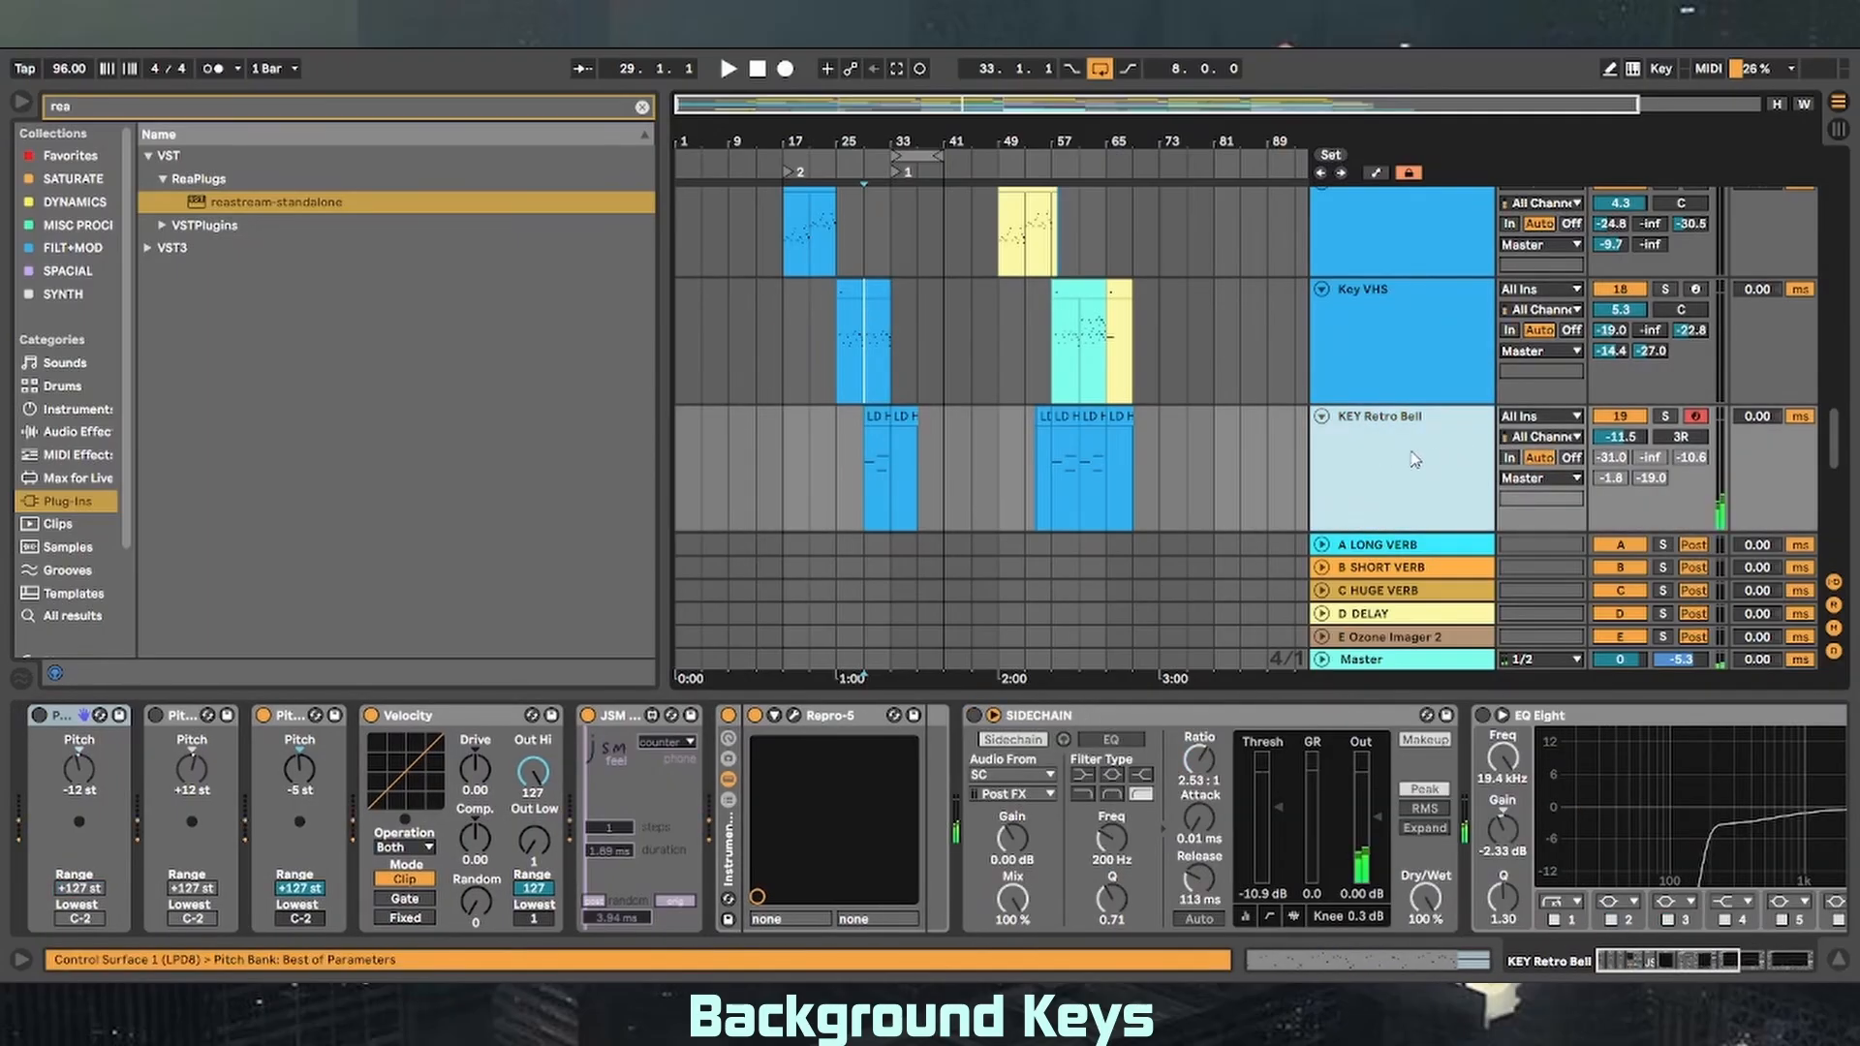
click(794, 715)
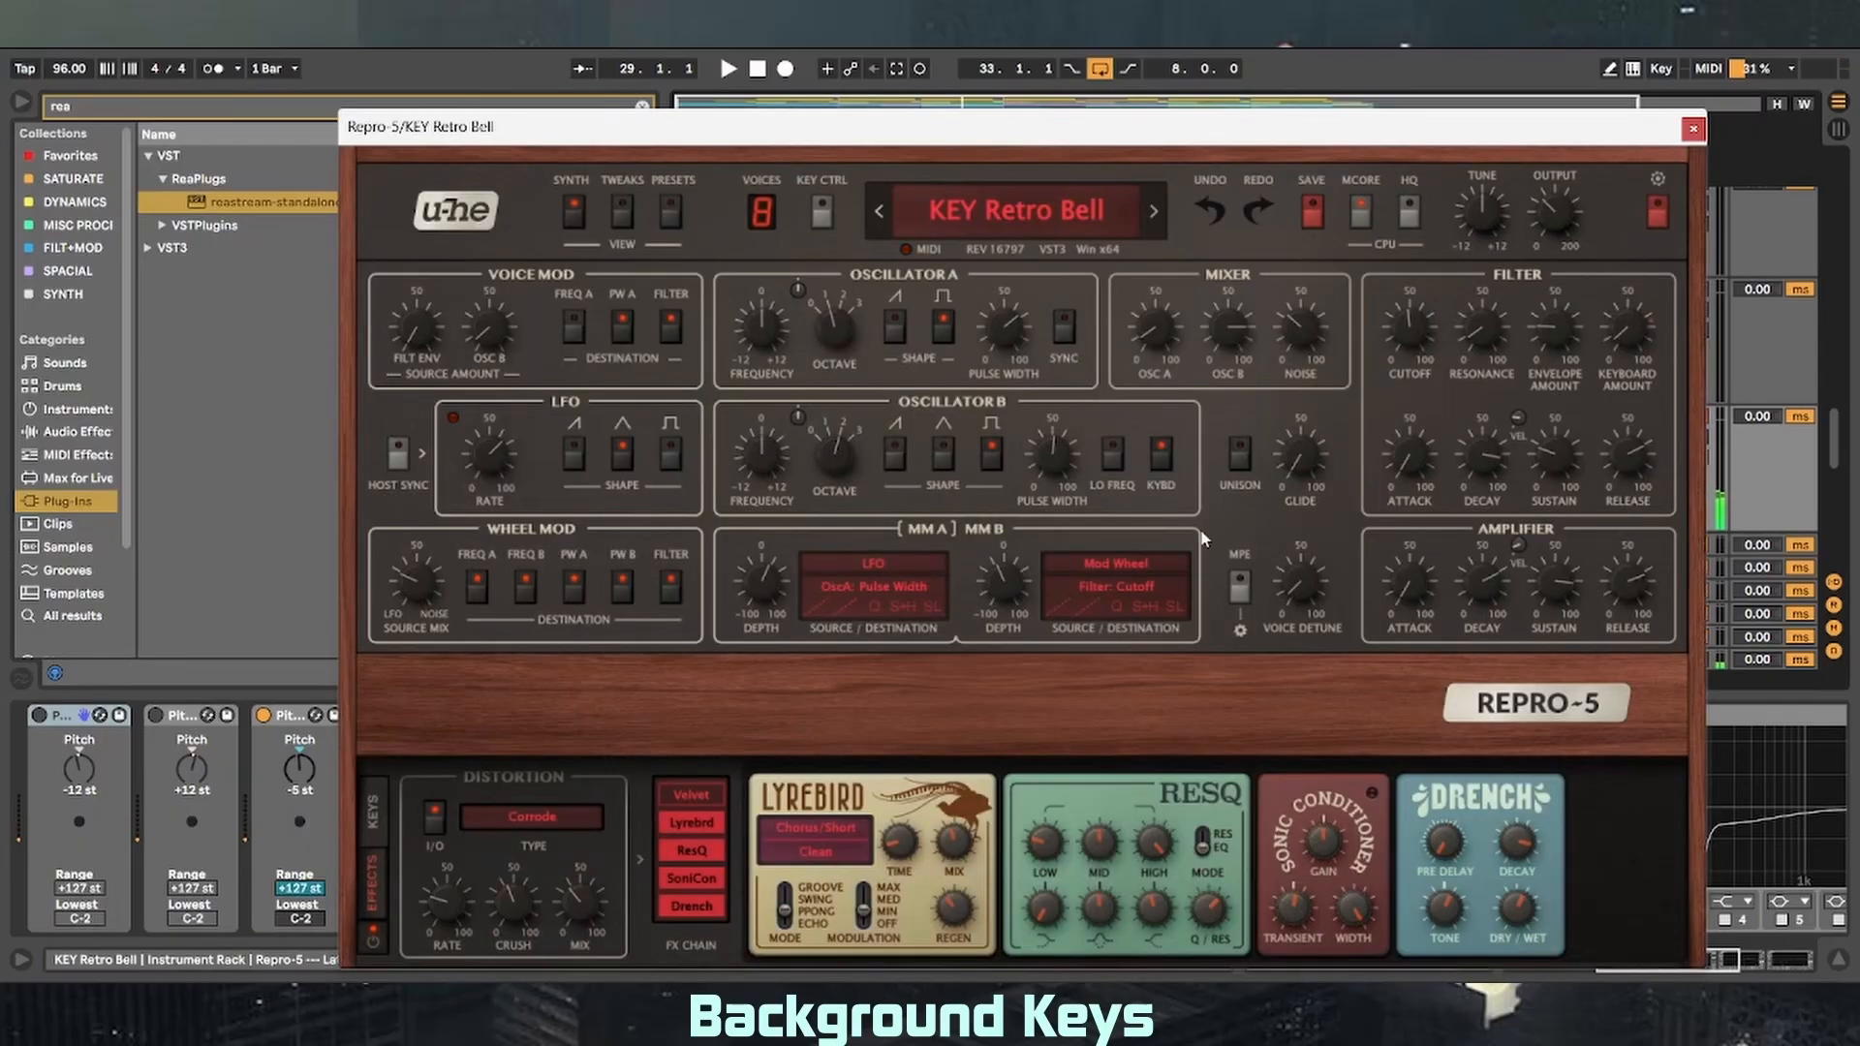
click(1693, 129)
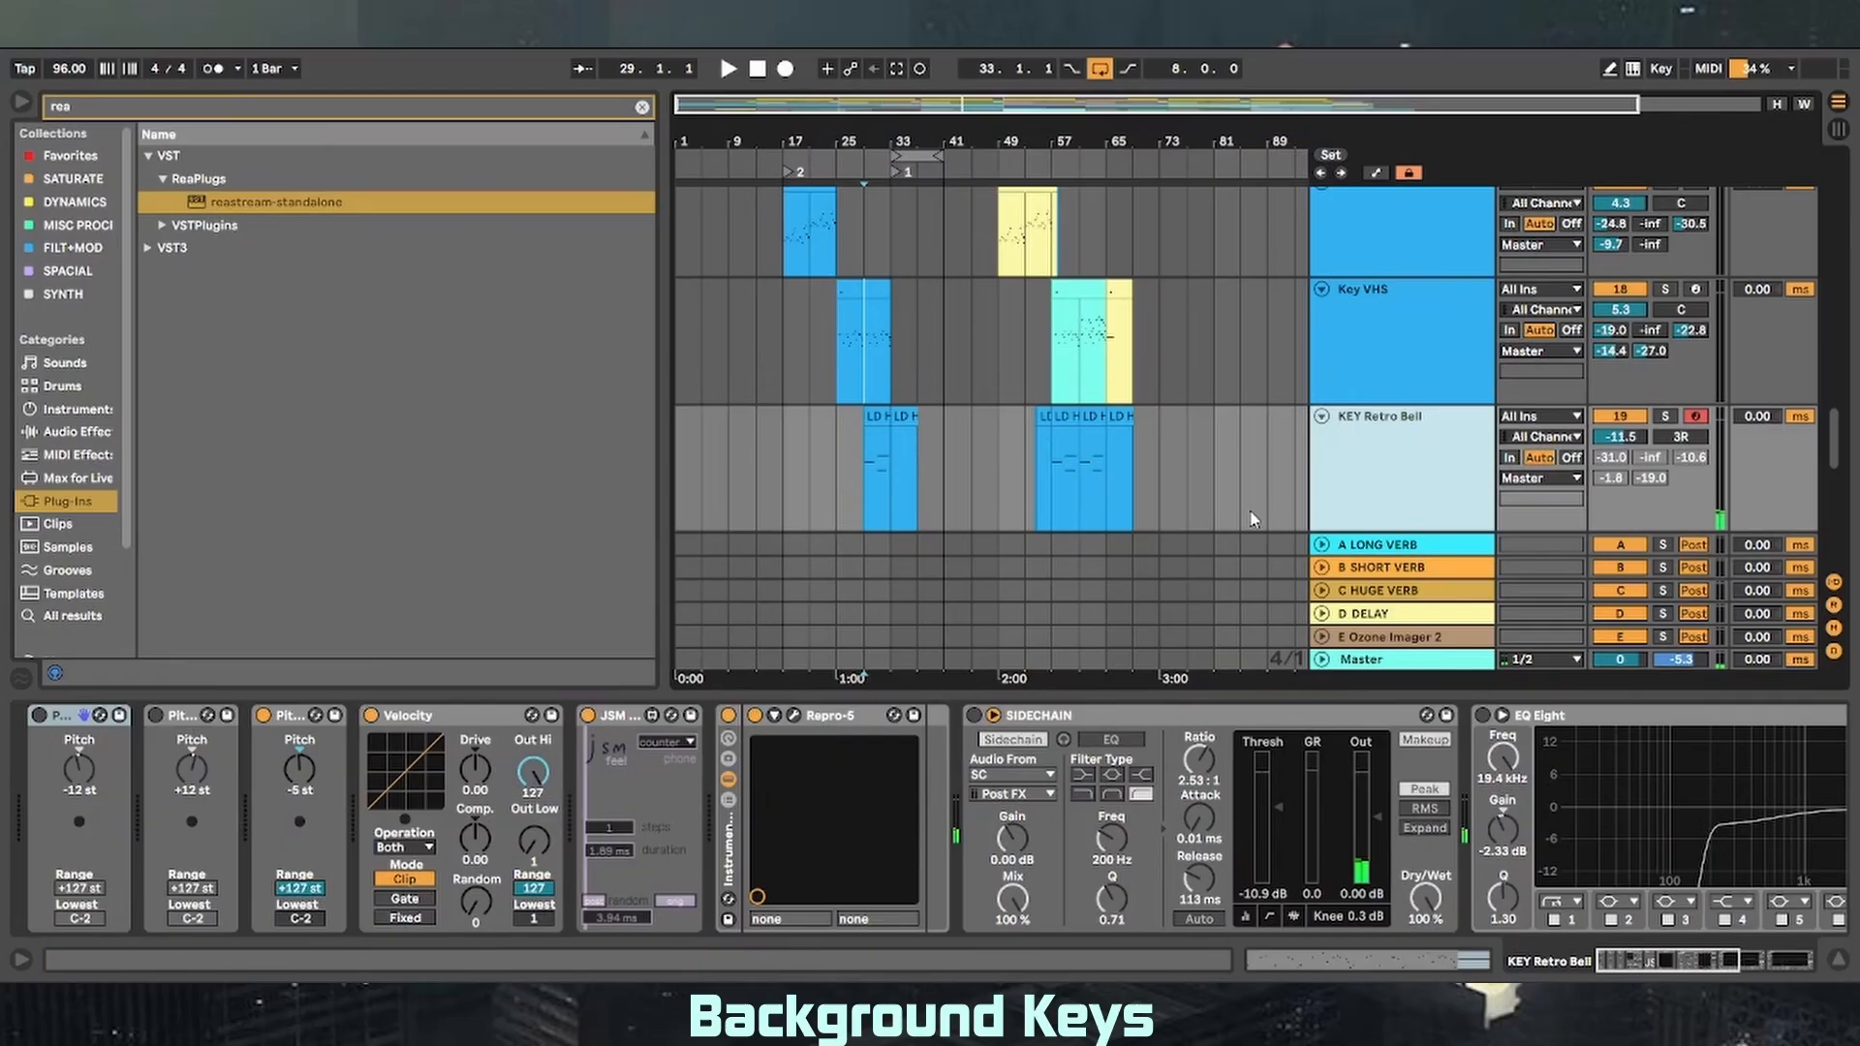
- Enable the SIDECHAIN compressor and the first EQ Eight on the KEY Retro Bell track
click(973, 717)
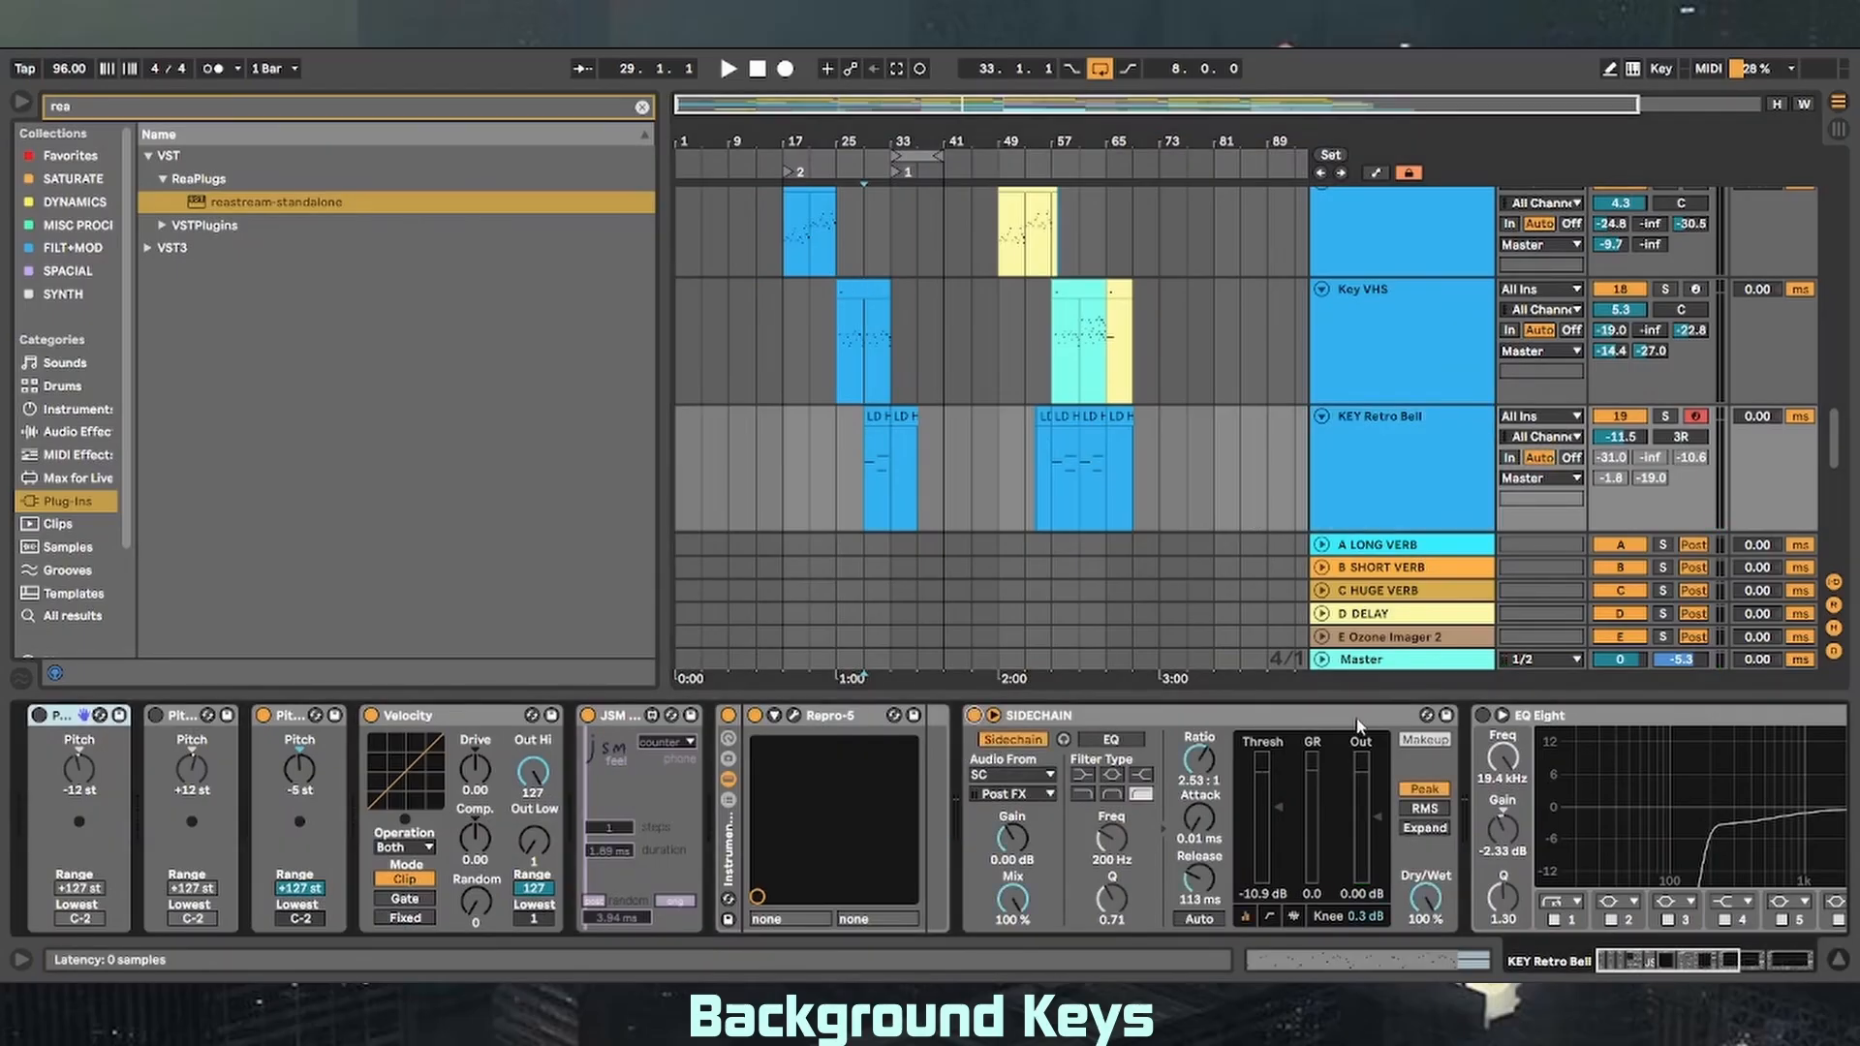
click(1499, 716)
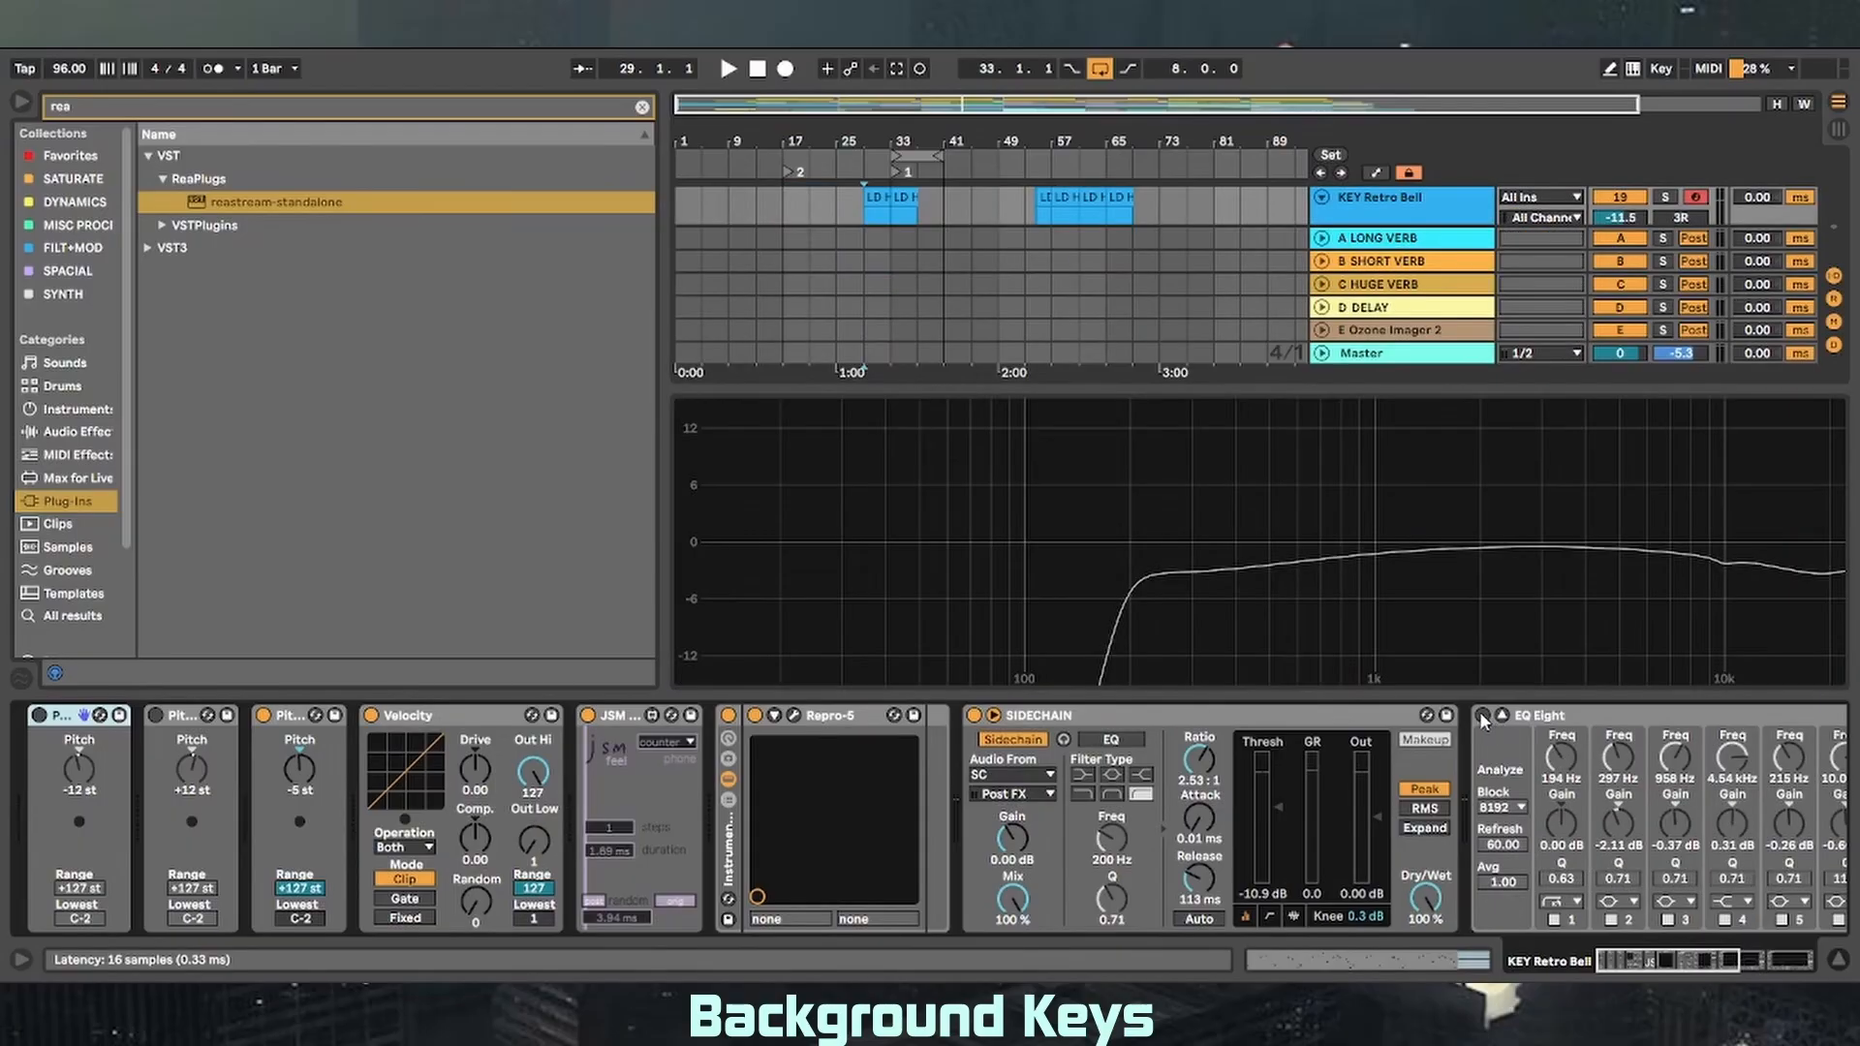
click(1501, 717)
click(1482, 716)
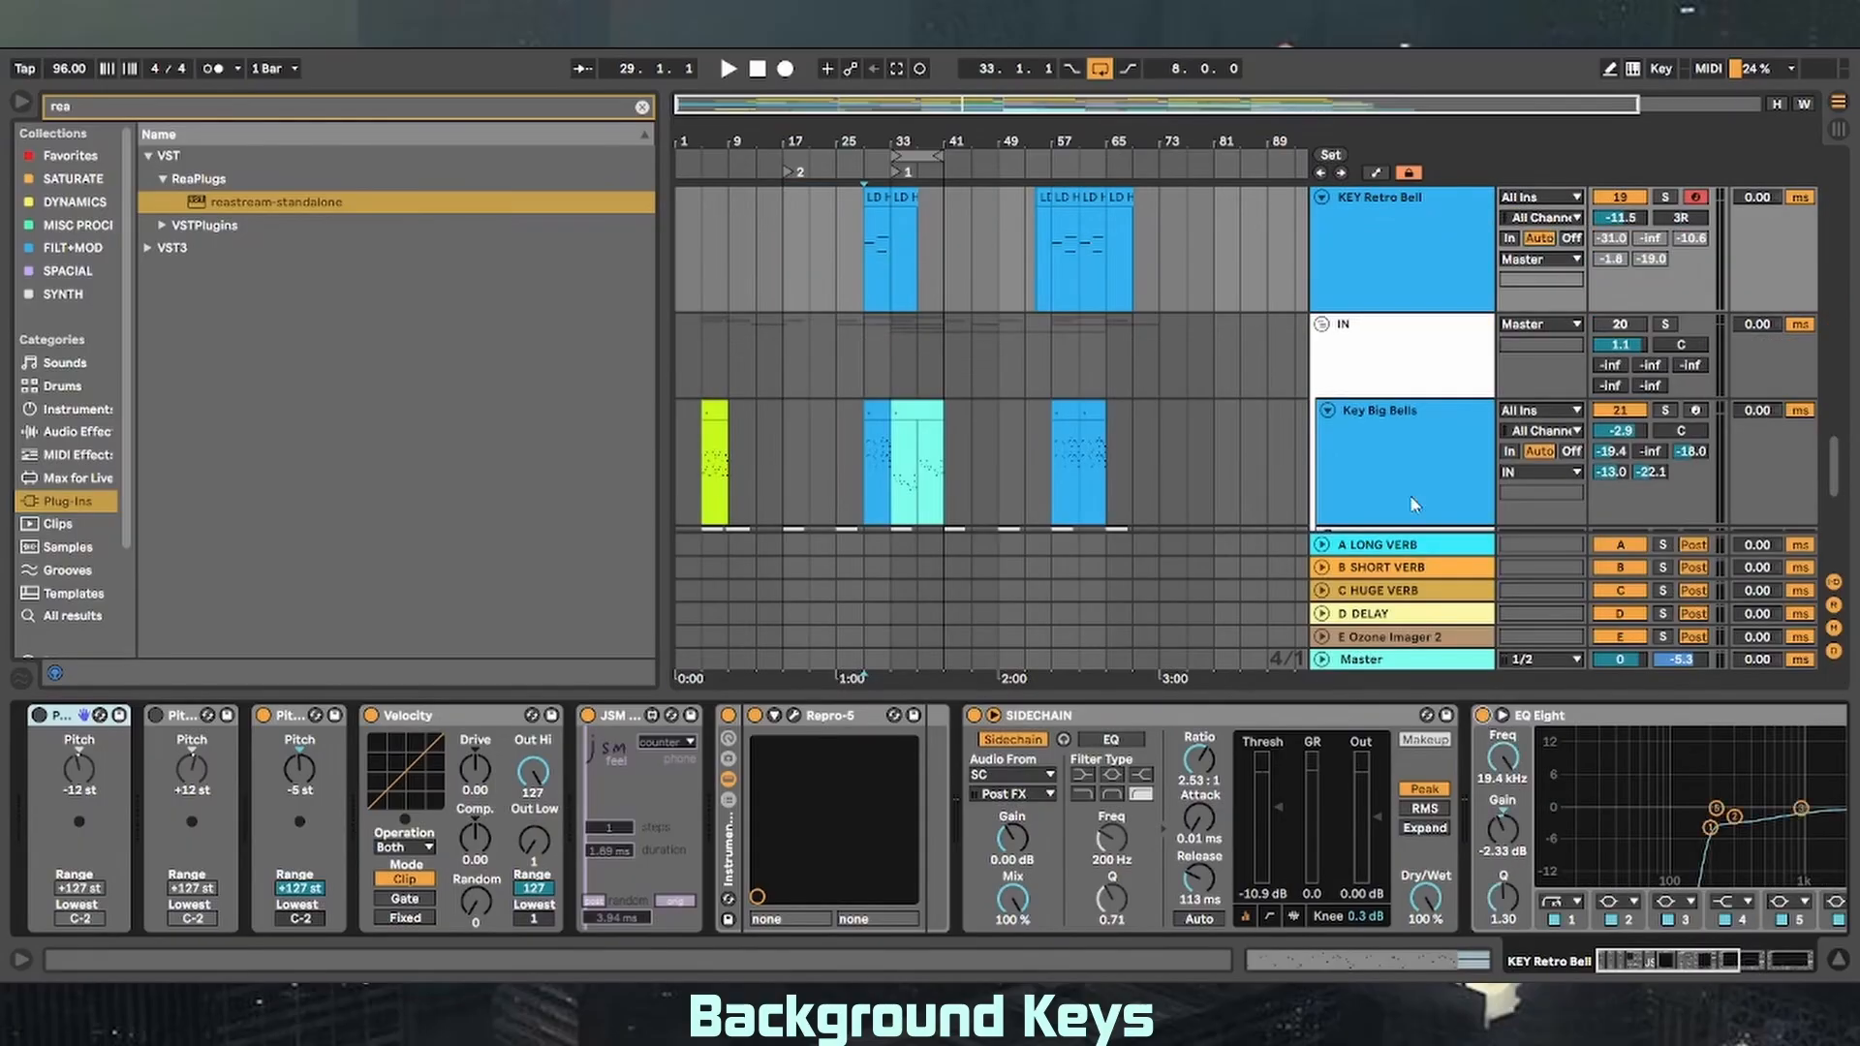
- Play KEY Retro Bell soloed from bar 29 while enabling its second EQ Eight and all its sends
scroll(902, 336, up, 2)
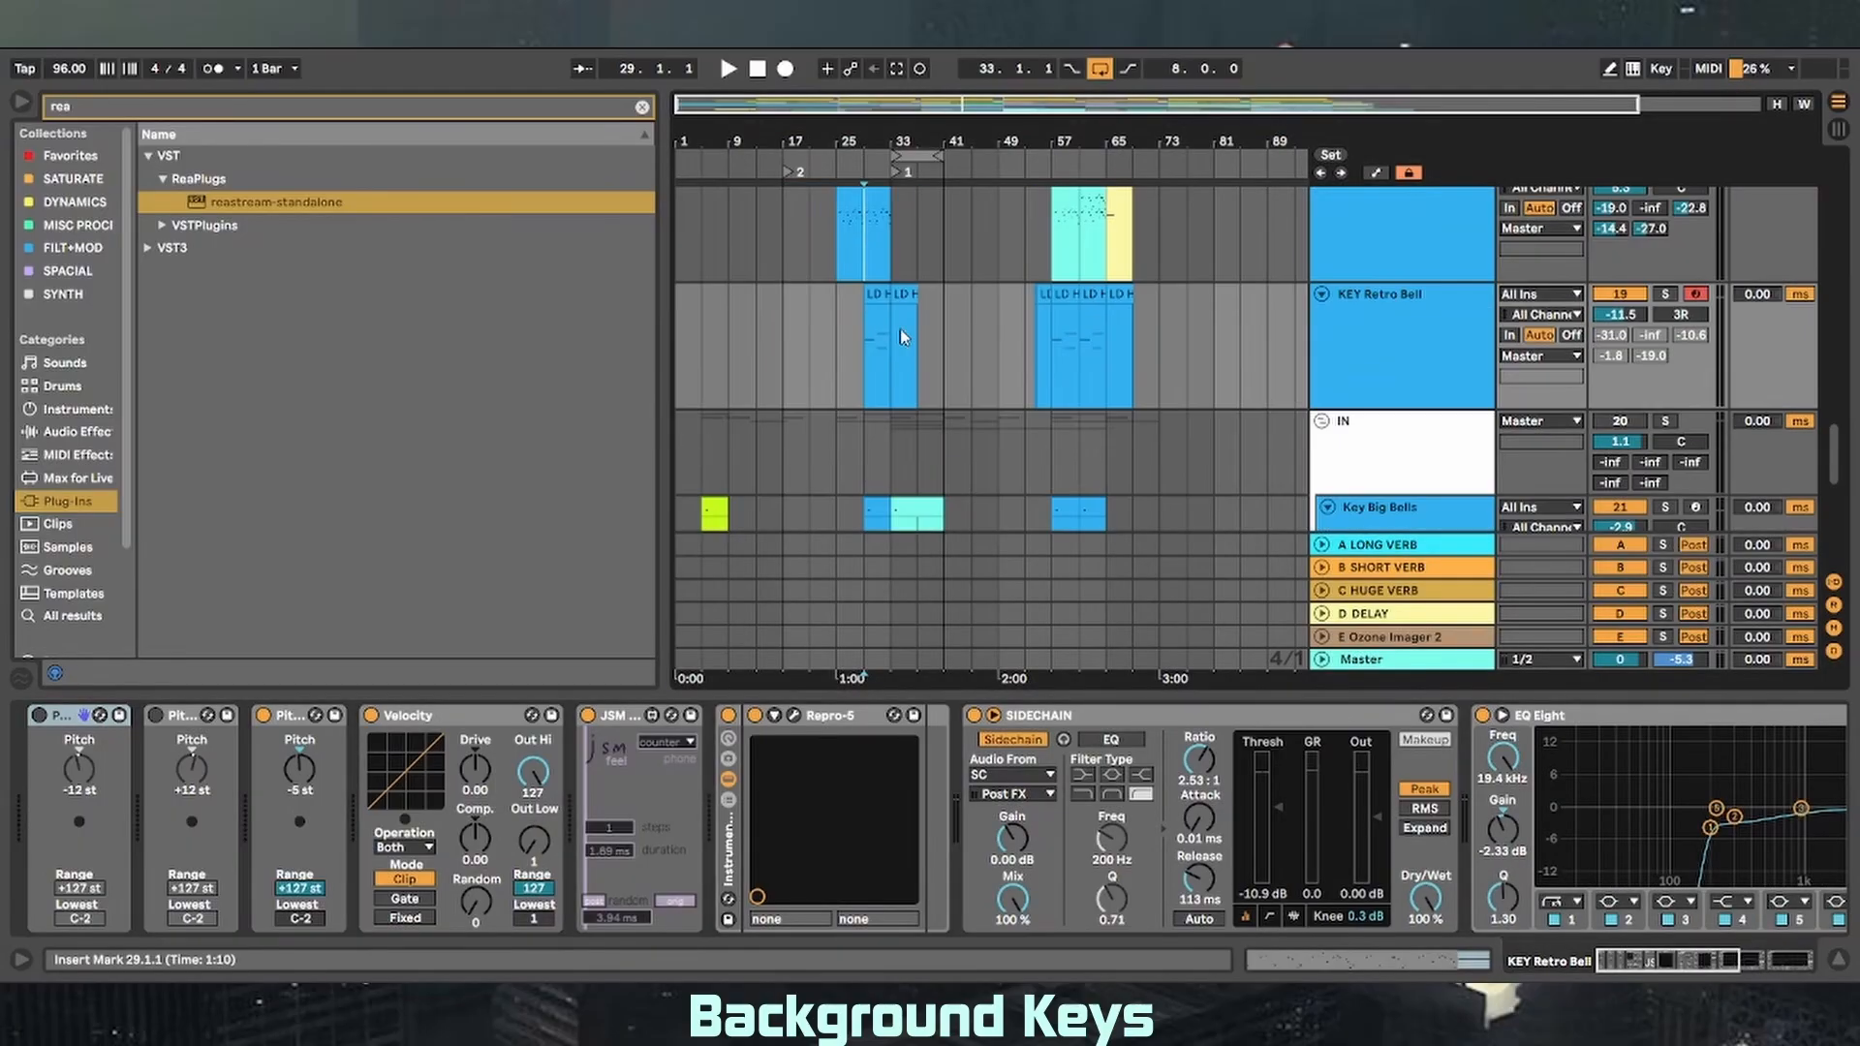
click(1665, 293)
key(space)
click(1778, 962)
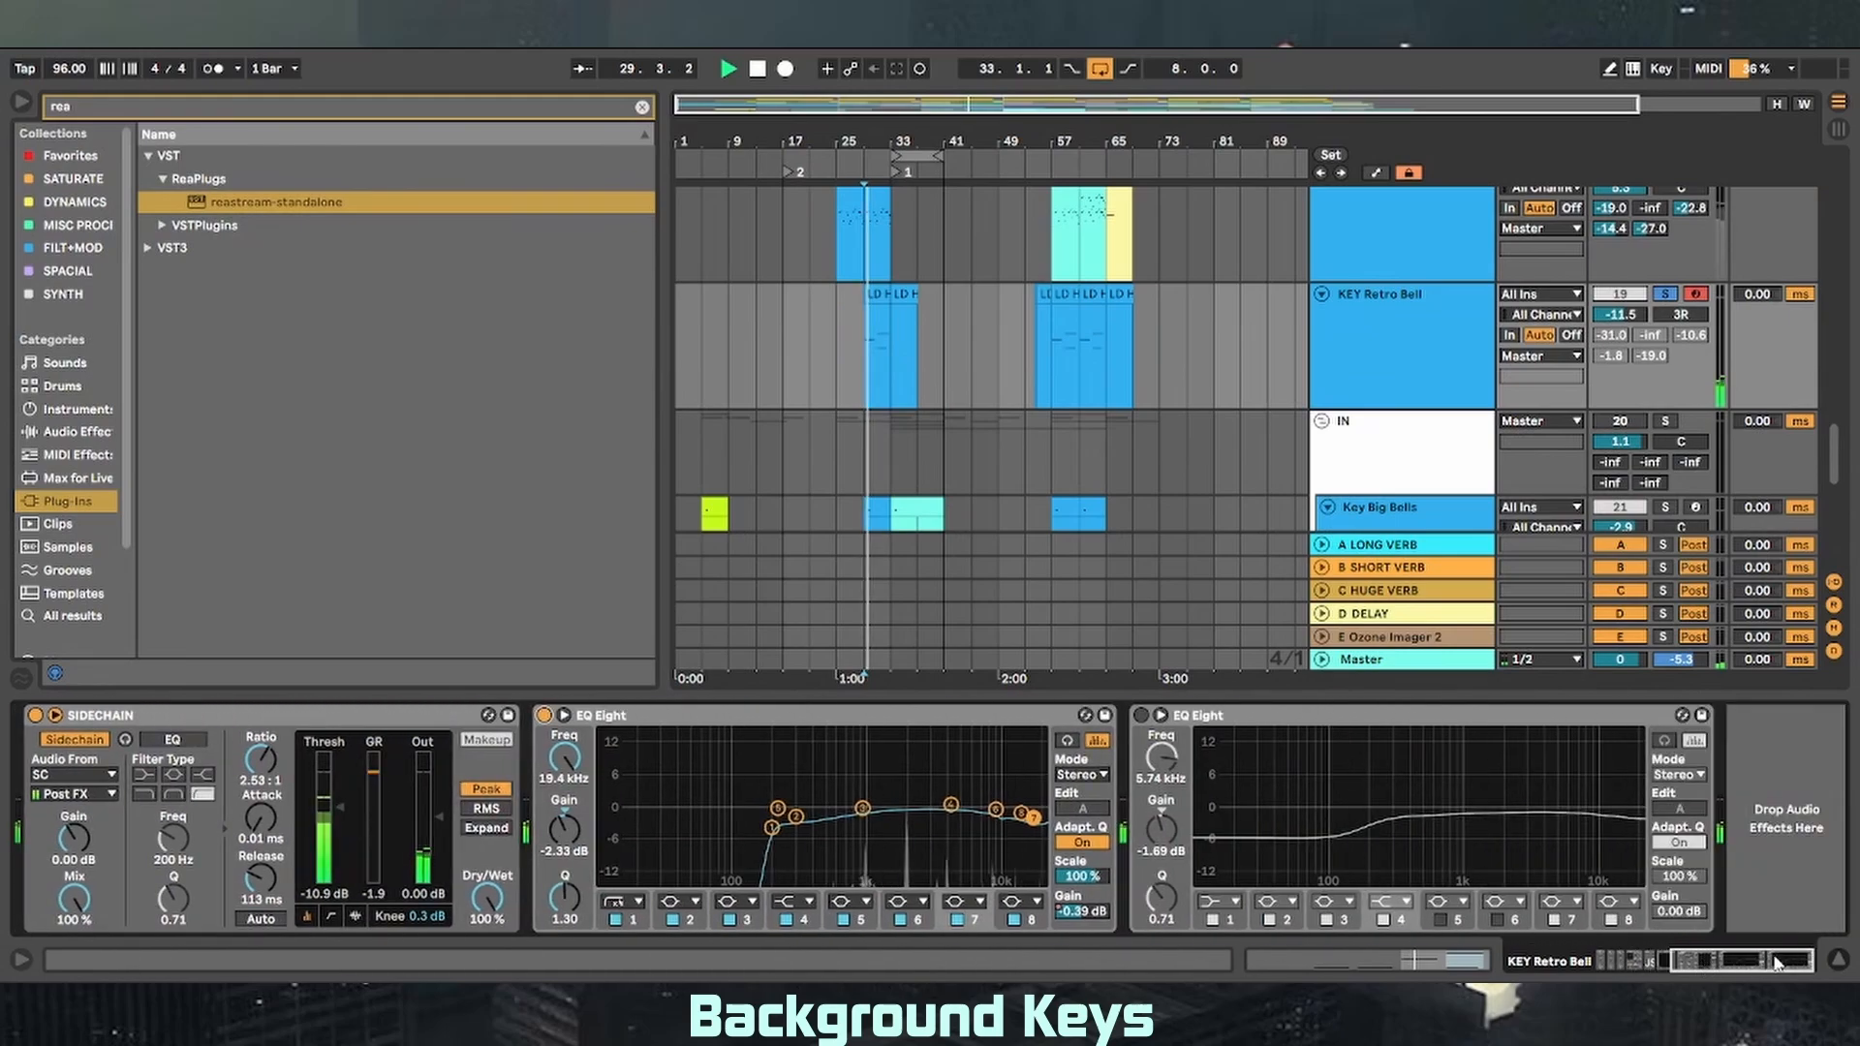
right_click(1610, 335)
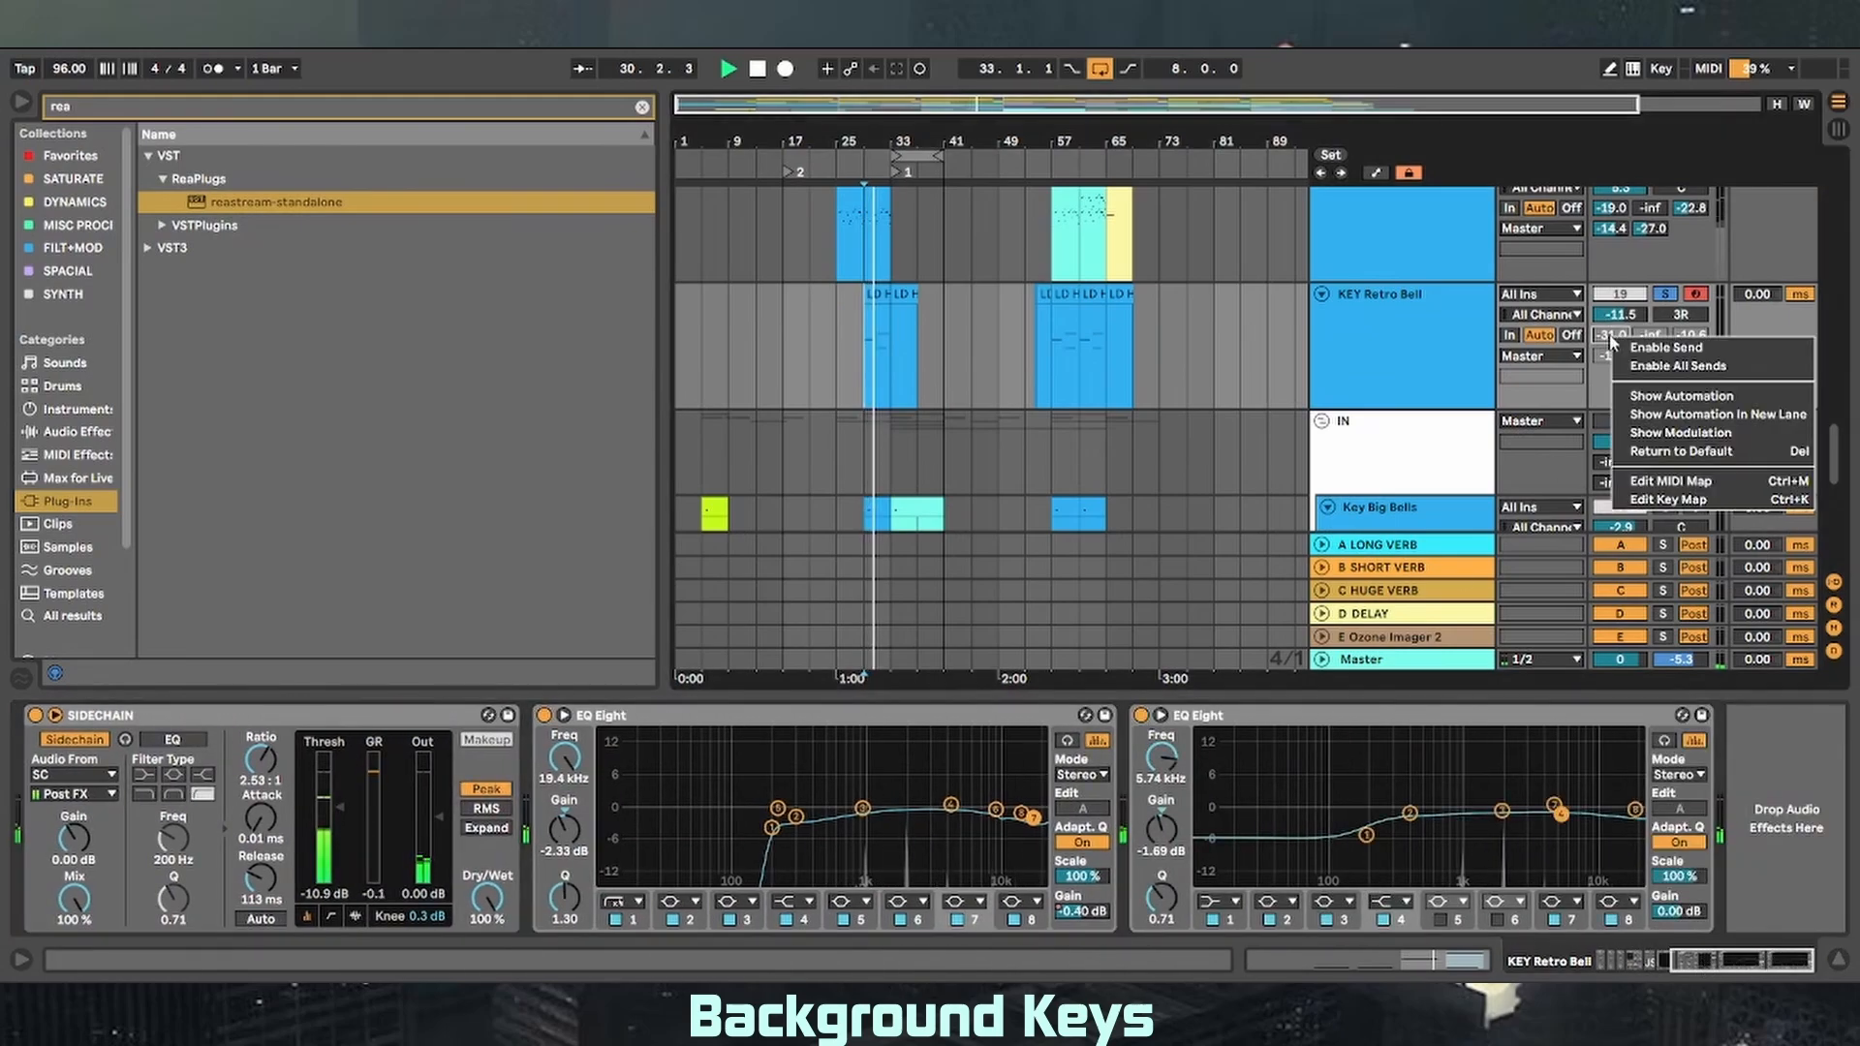
click(1678, 366)
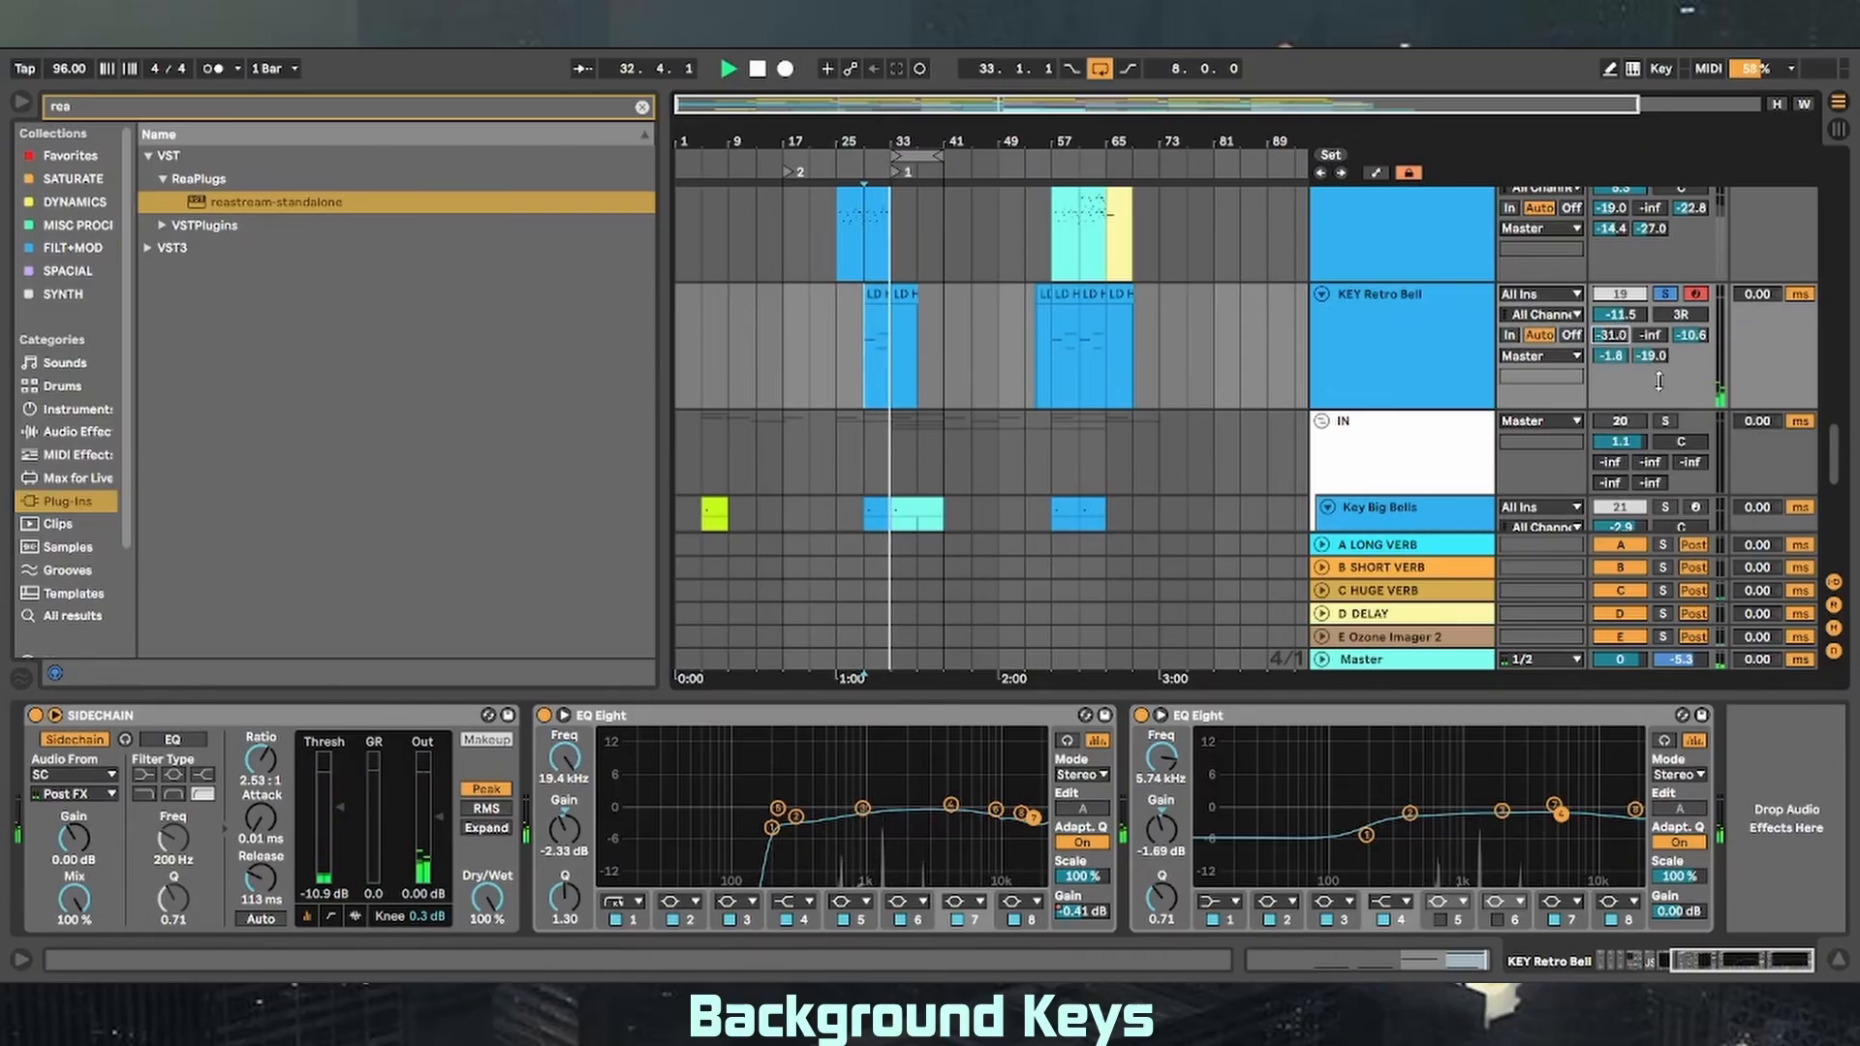
- Replay KEY Retro Bell from bar 29, and unsolo it to play the full mix from the same bar
click(868, 346)
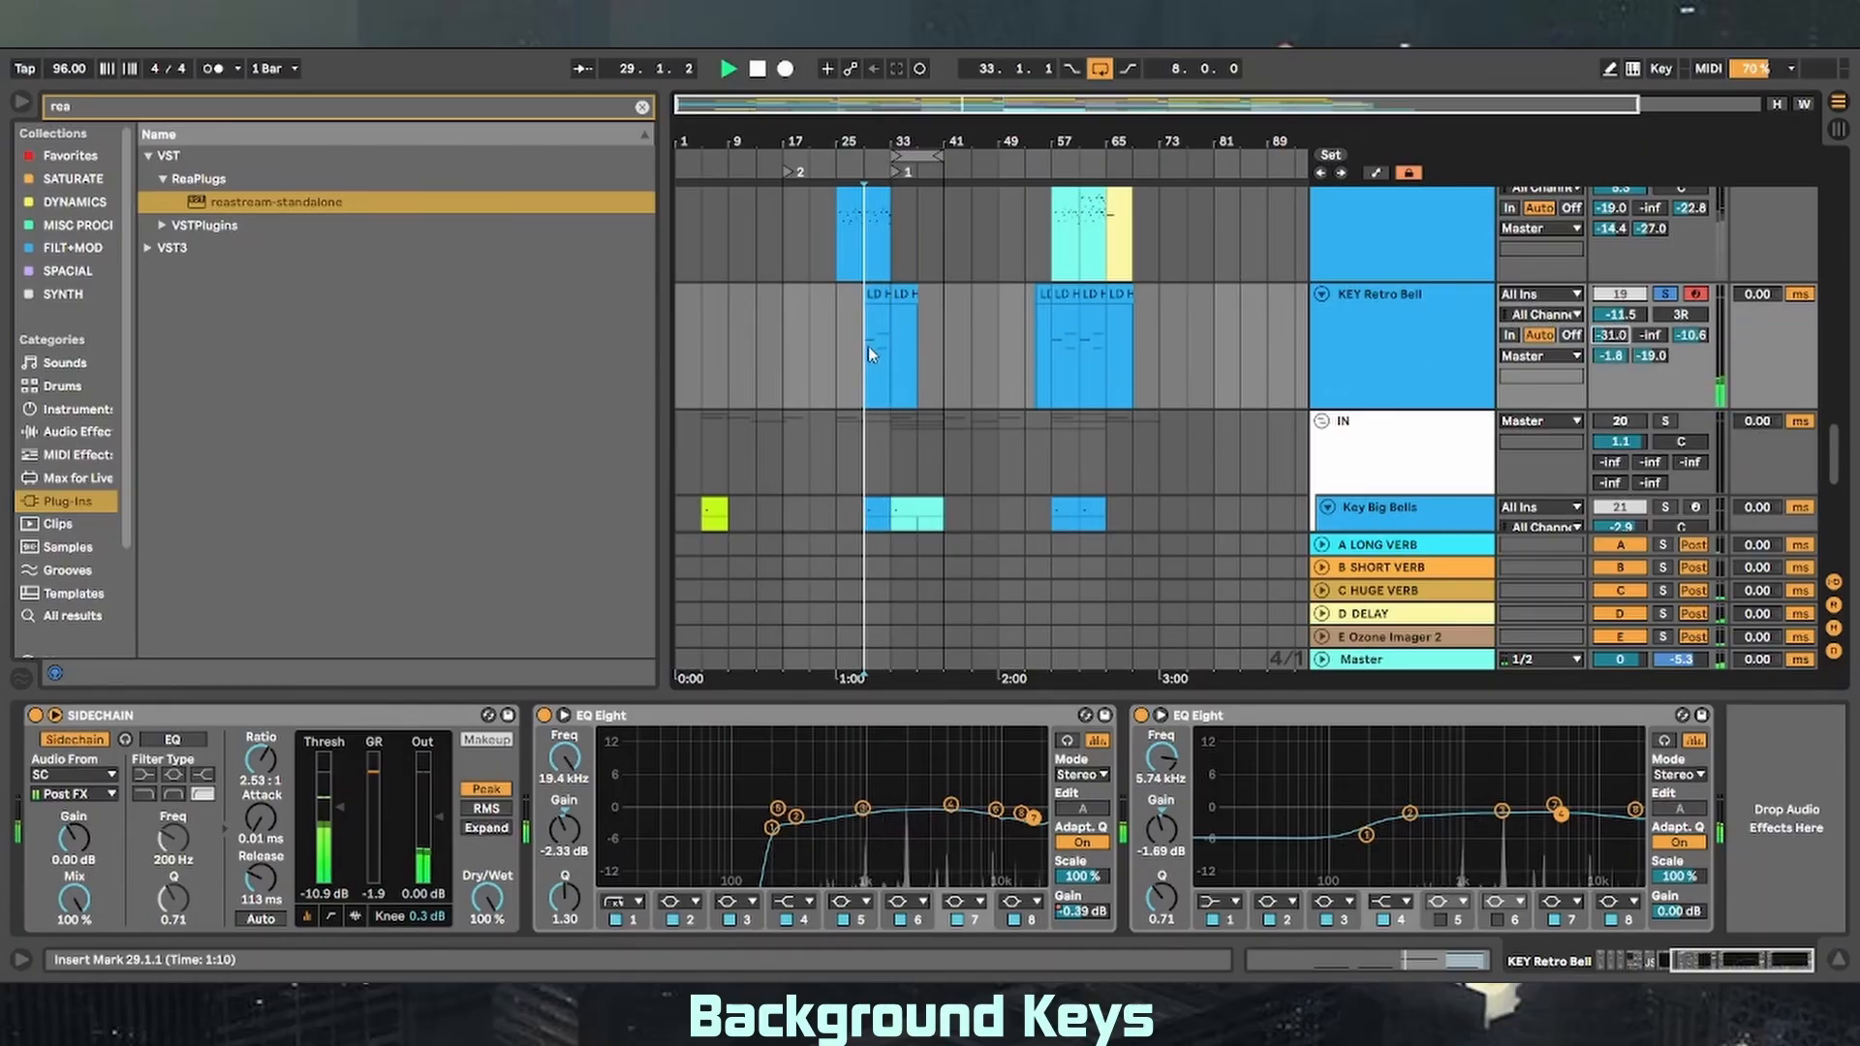
click(1665, 295)
scroll(761, 229, up, 1)
click(859, 270)
key(space)
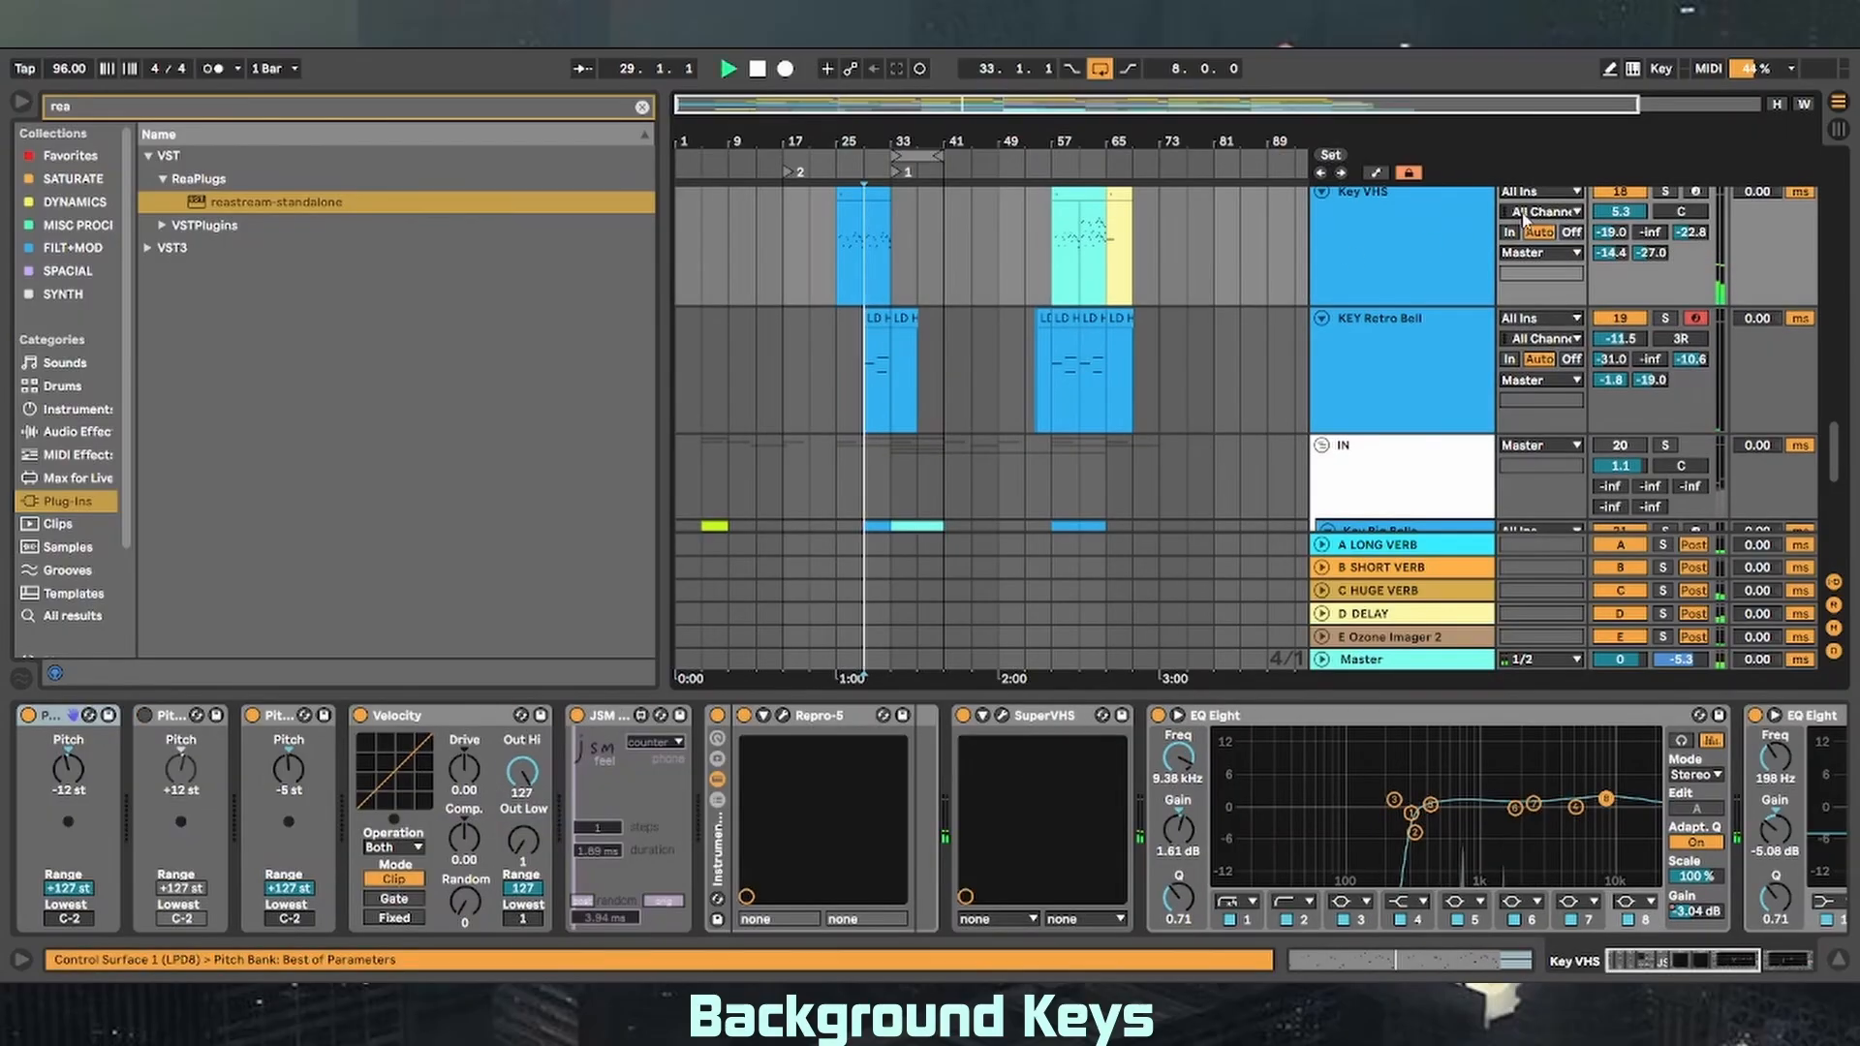
- Open the KEY Retro Bell clip at bar 29 to view its MIDI notes, and stop playback
scroll(1175, 160, up, 1)
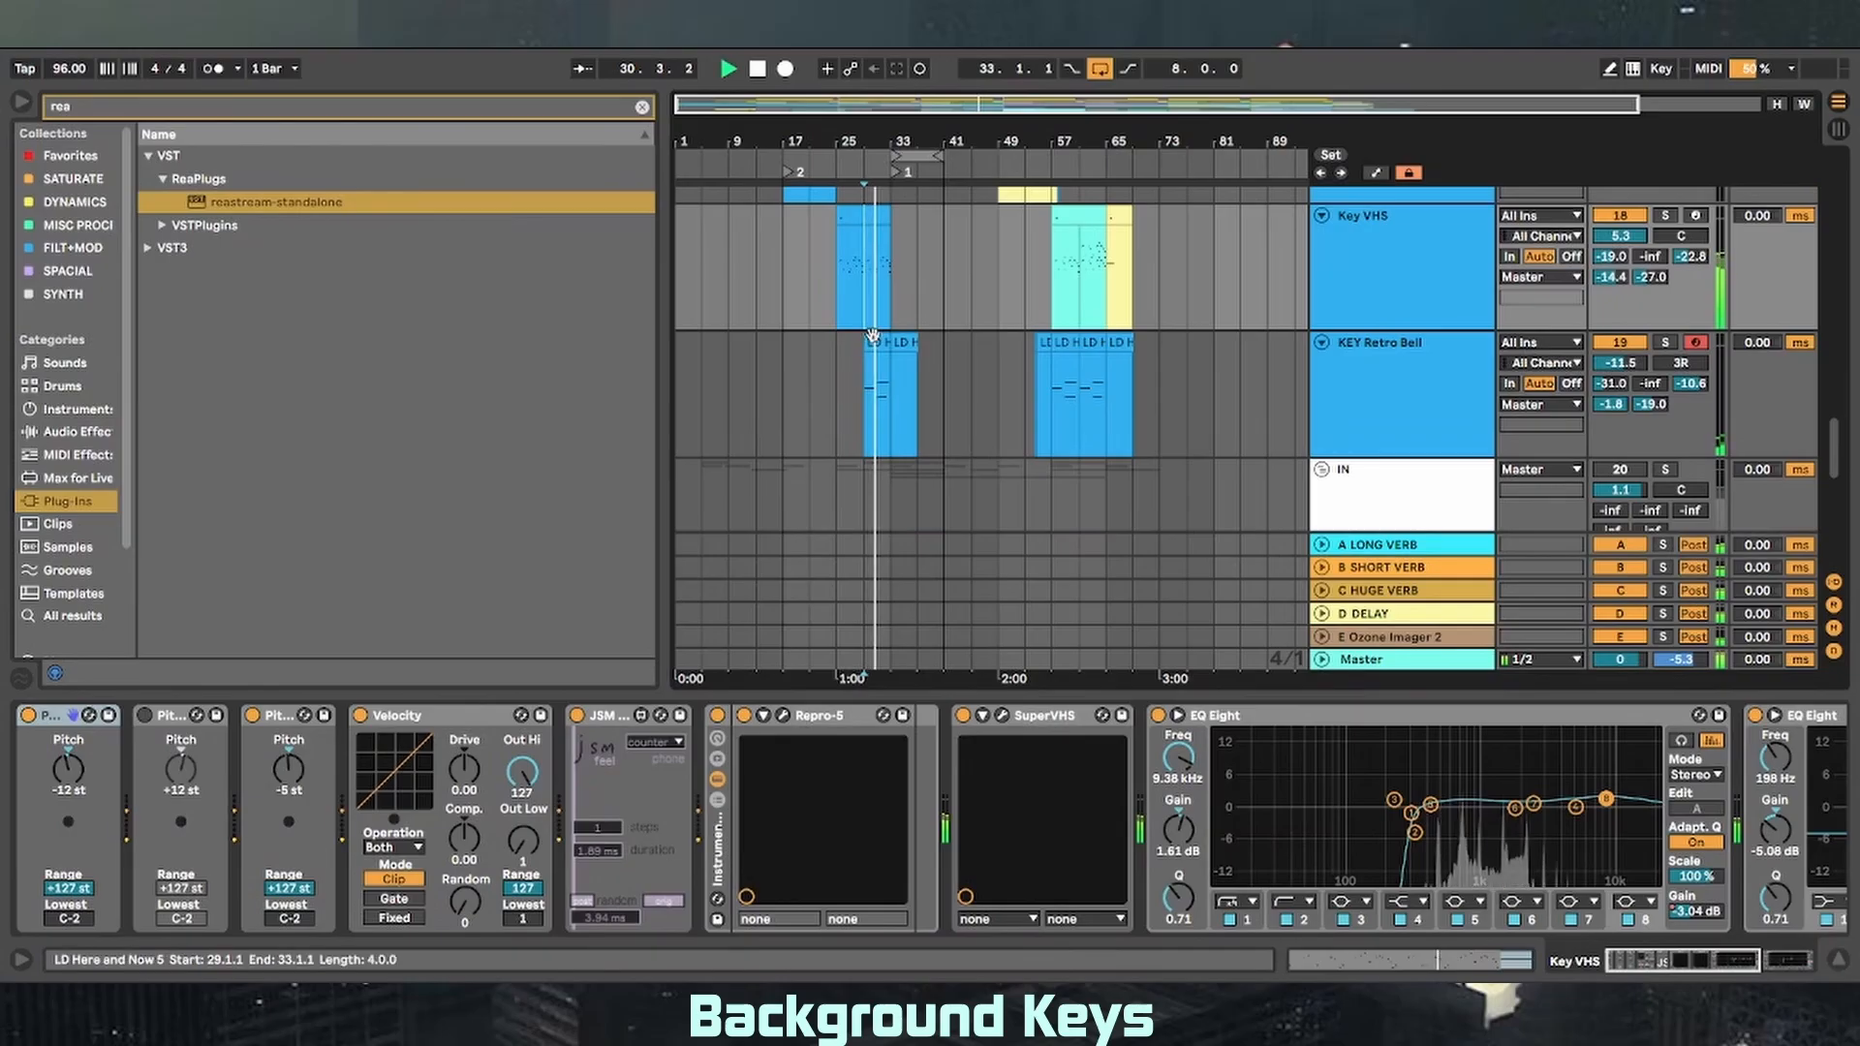
double_click(877, 387)
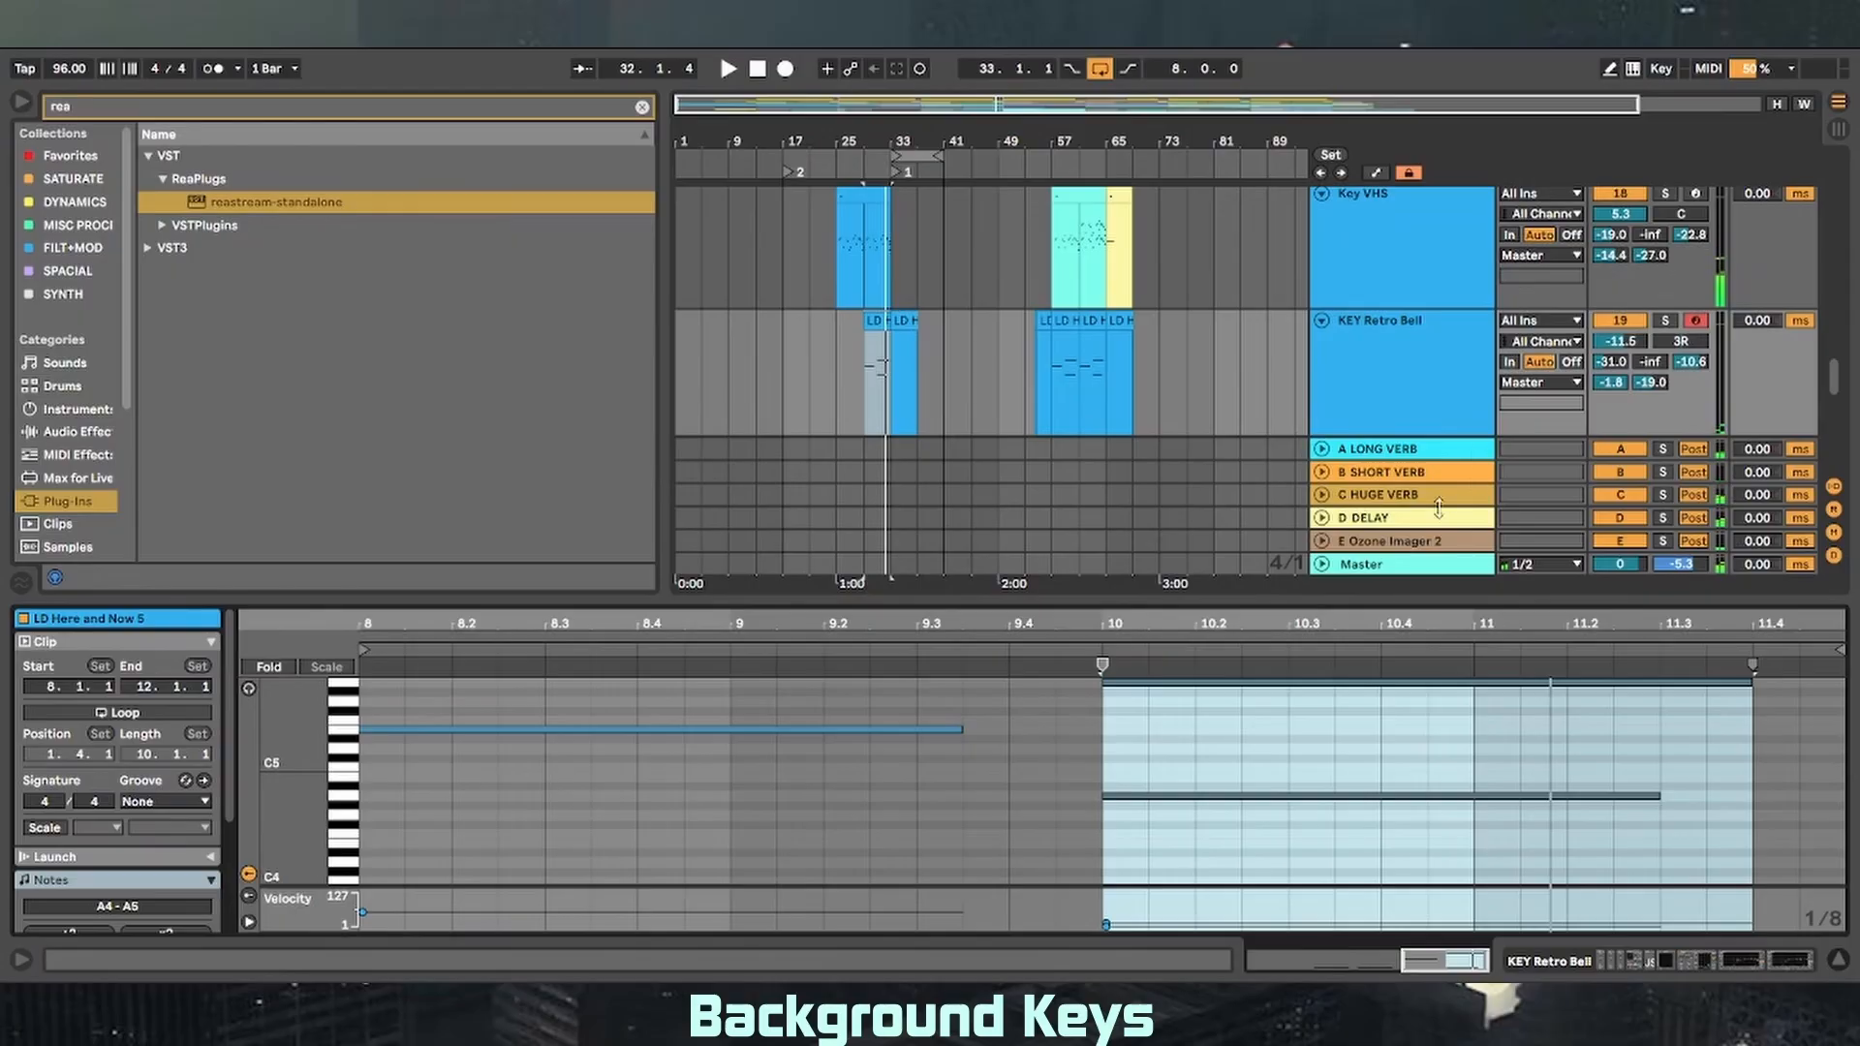
click(1351, 360)
- Move the Key Big Bells track out of the IN group to directly above Key VHS
scroll(1351, 360, down, 3)
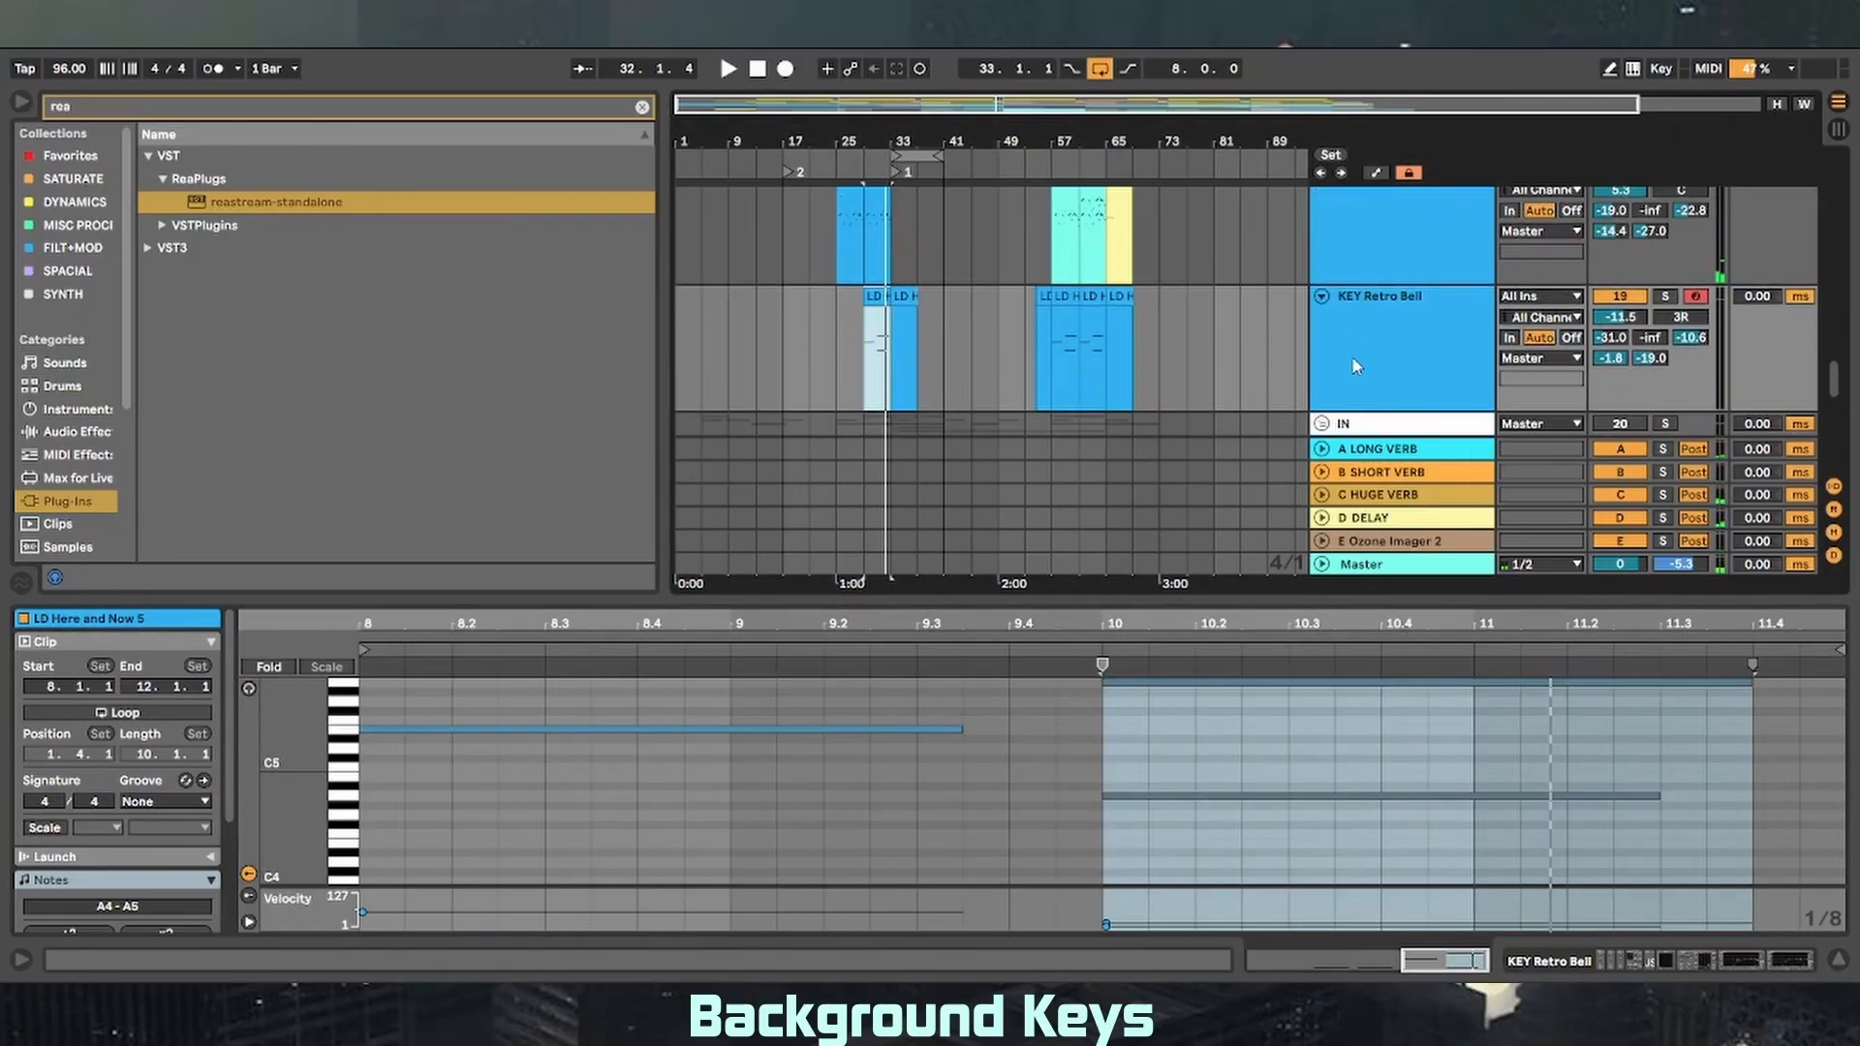
scroll(1344, 382, down, 2)
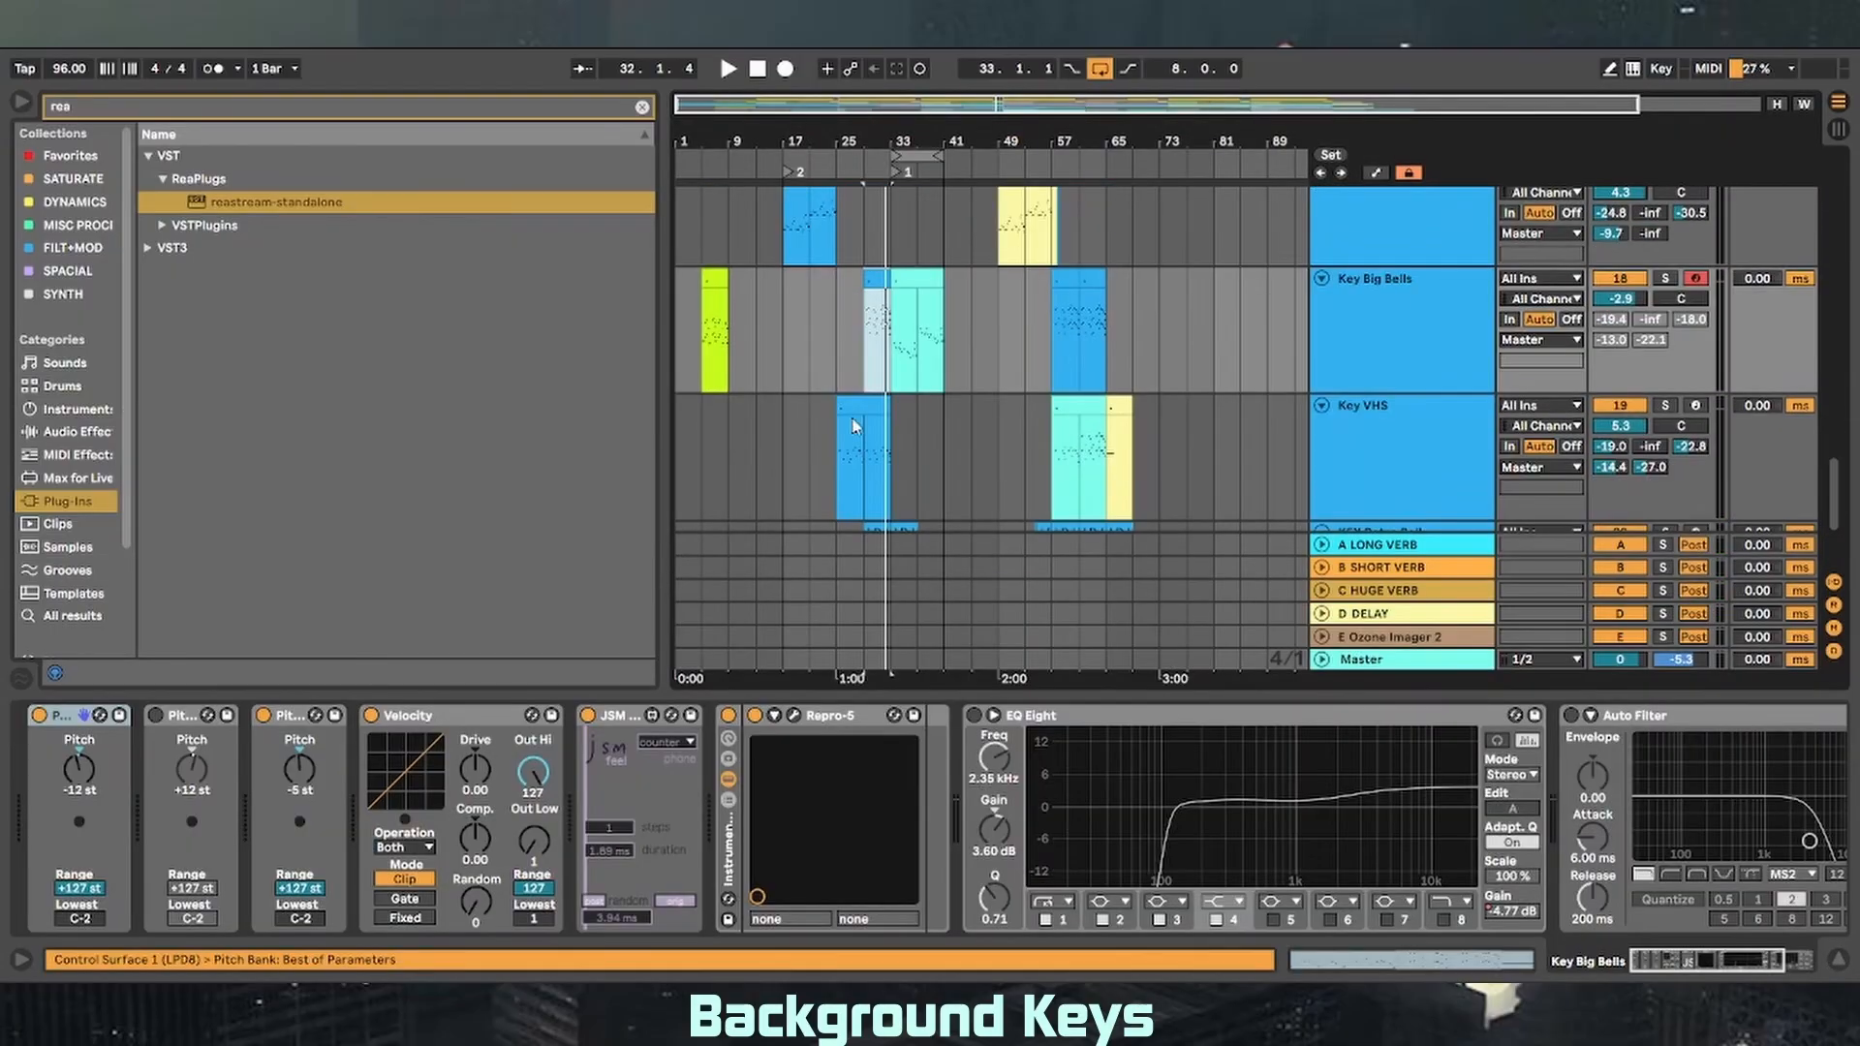
- Compare the MIDI notes of the Key VHS clip at bar 25 with the Key Big Bells clip at bar 29
double_click(858, 406)
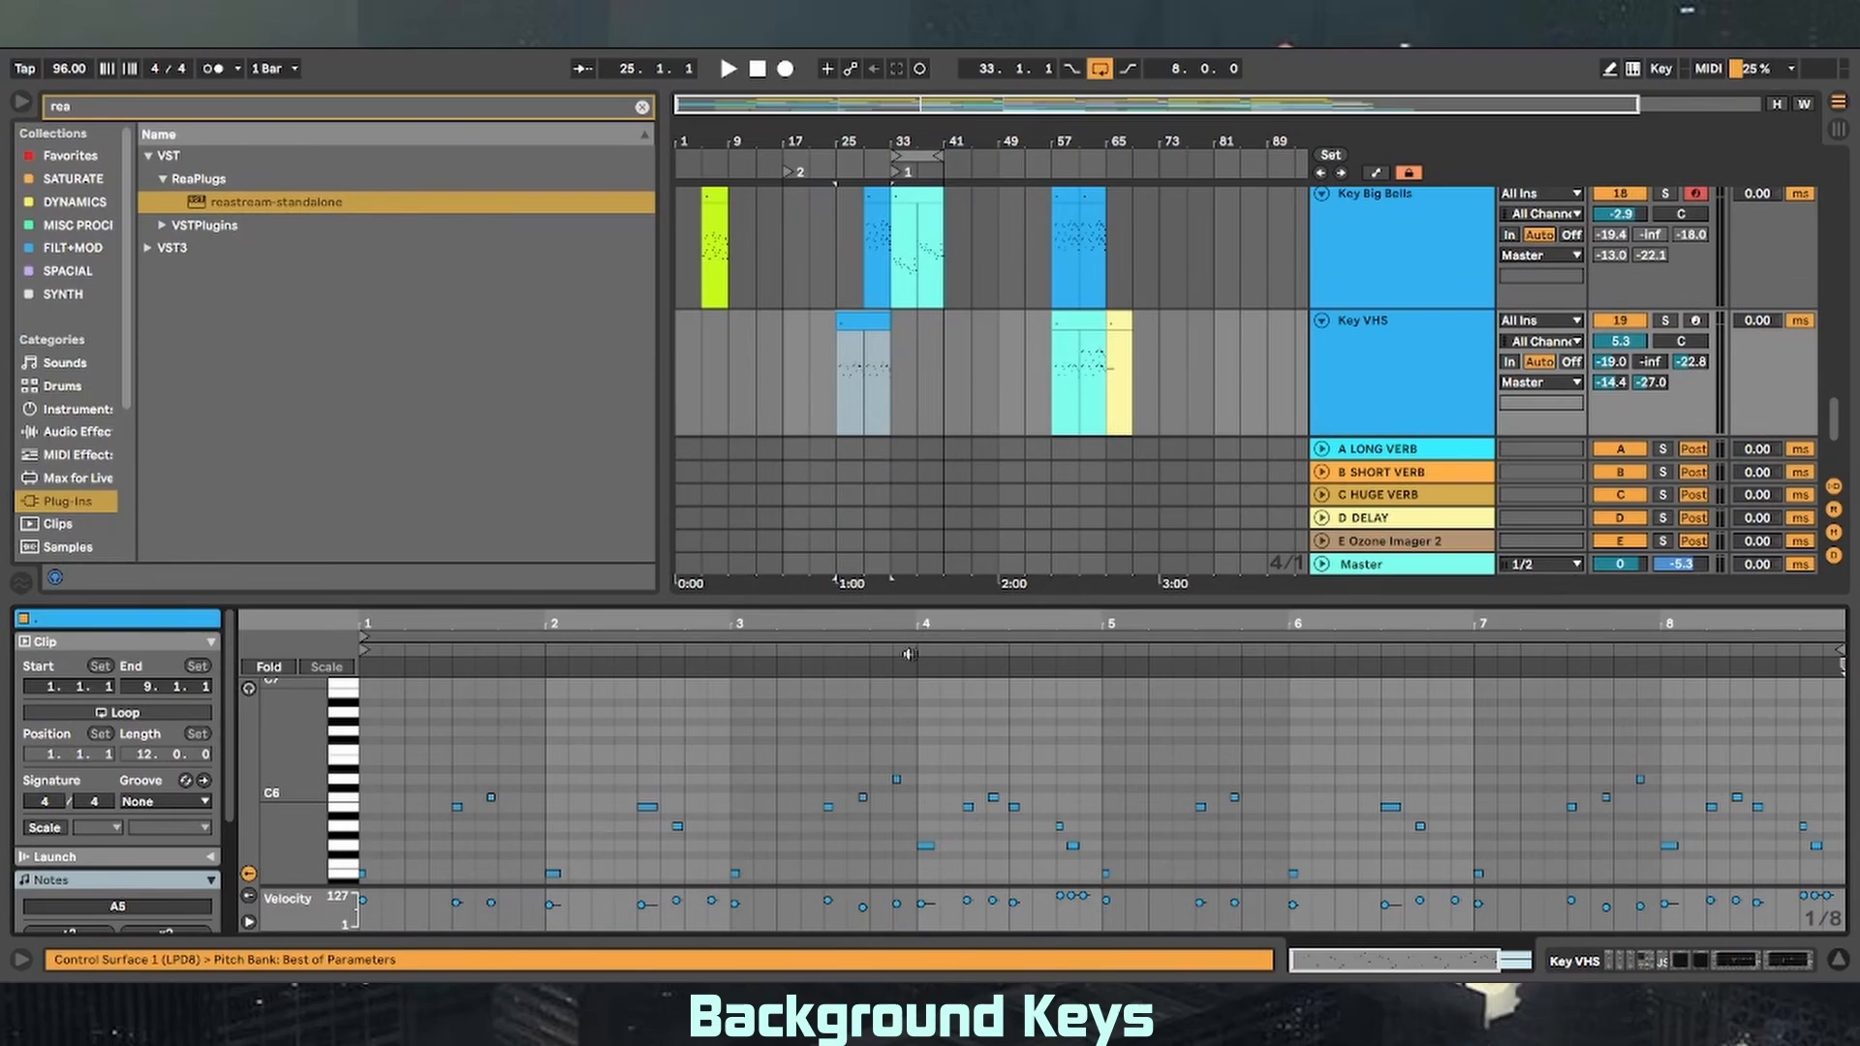
scroll(844, 202, up, 1)
click(880, 241)
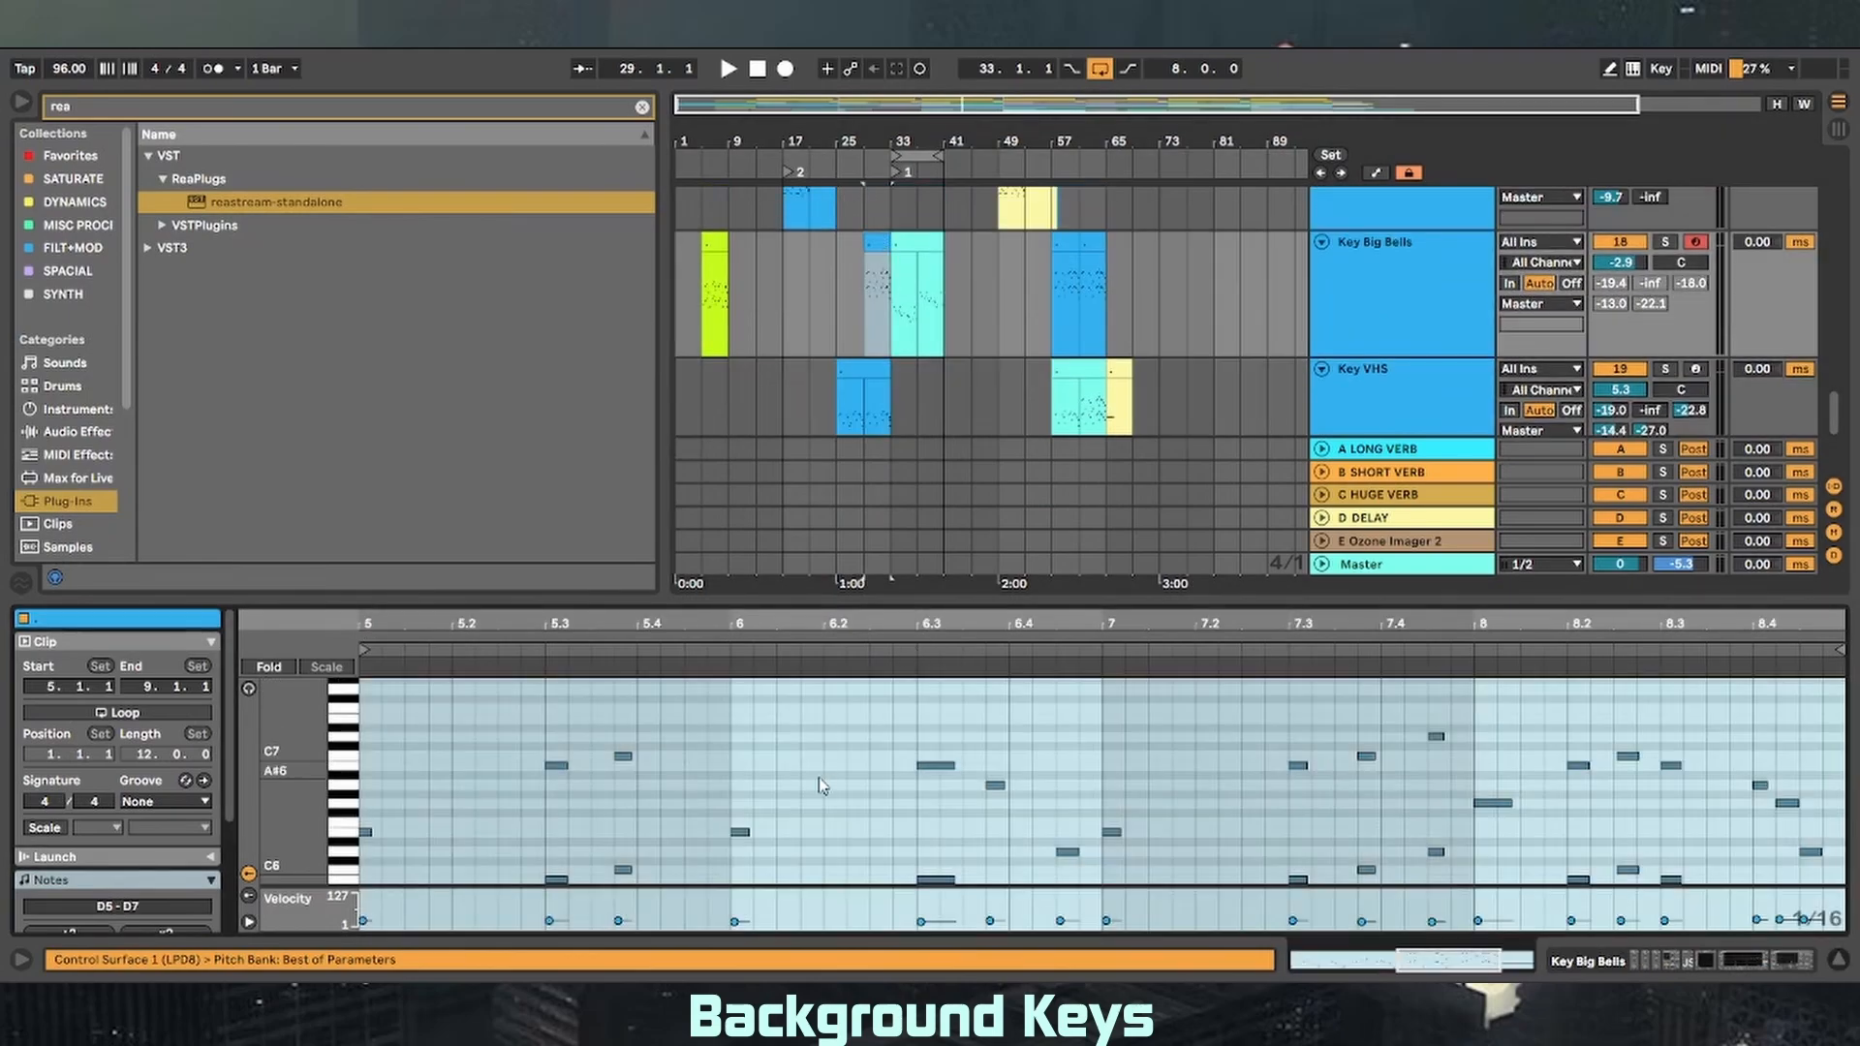
scroll(821, 785, down, 3)
scroll(901, 823, up, 1)
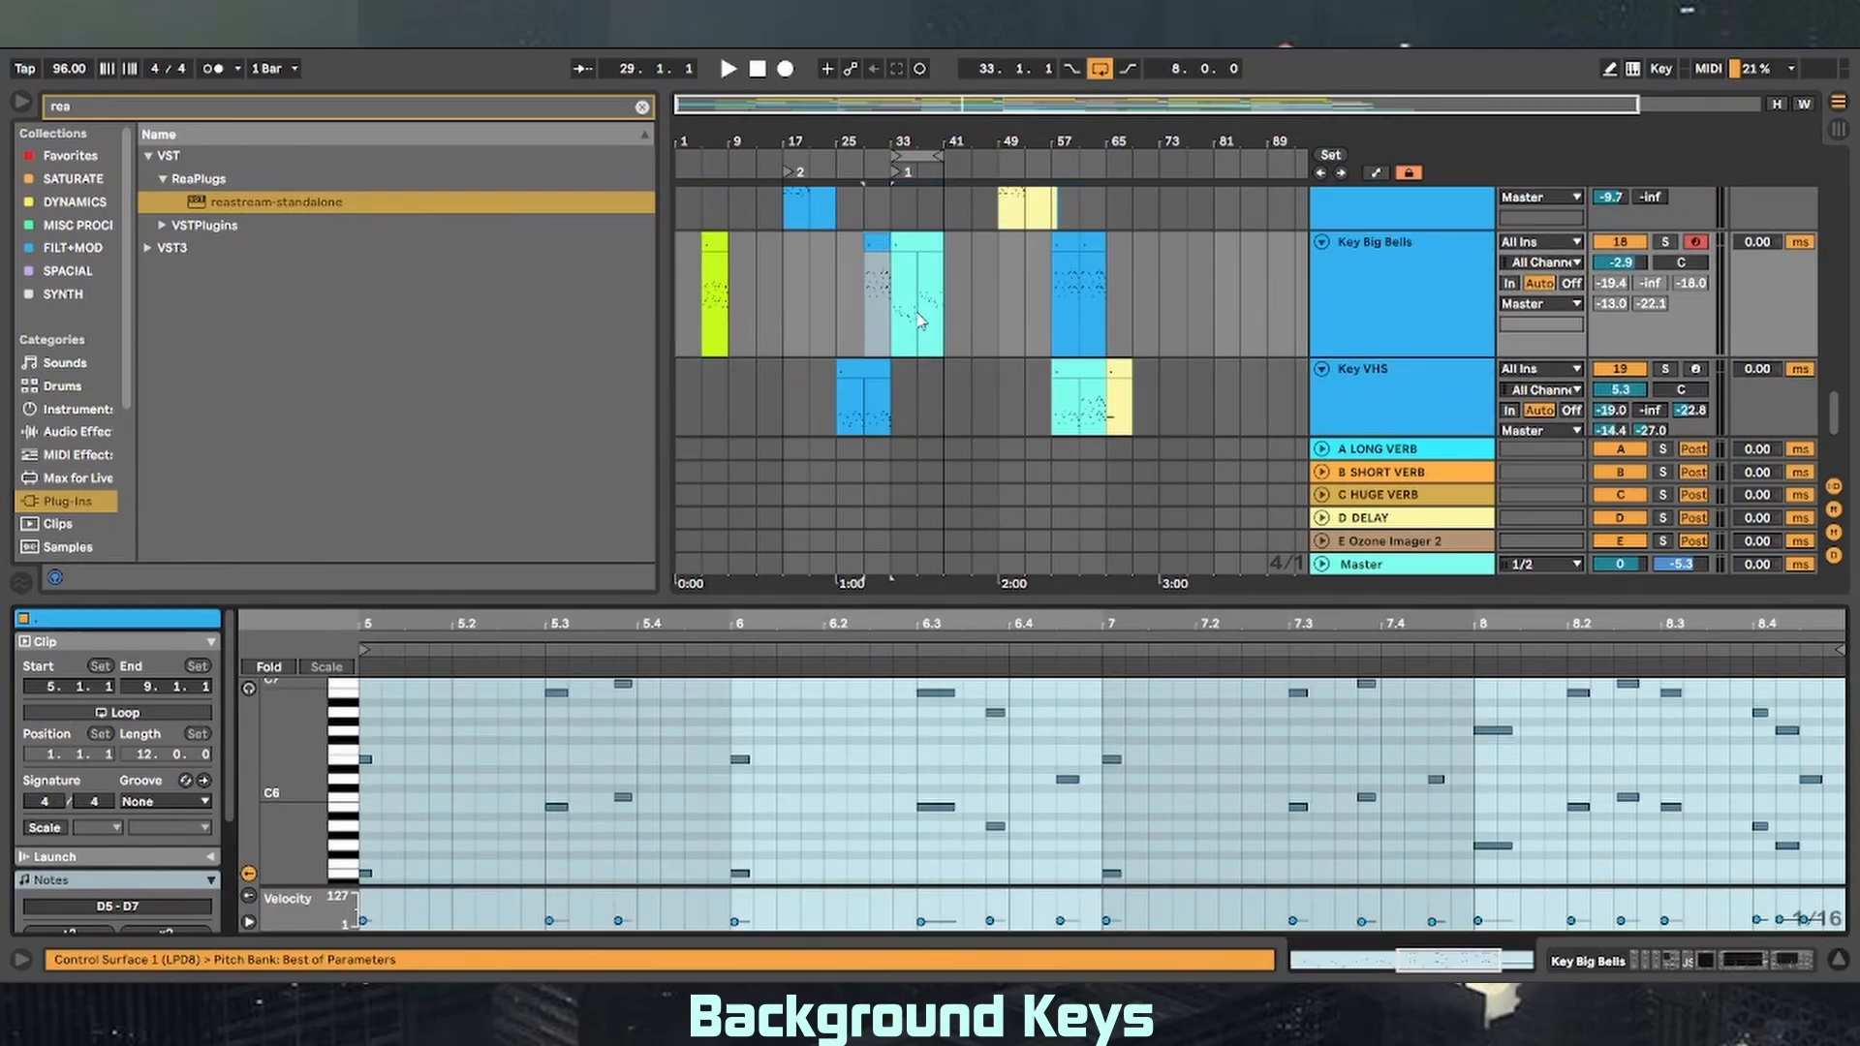
- Solo Key Big Bells and play it from bar 29
click(858, 310)
key(space)
click(1661, 246)
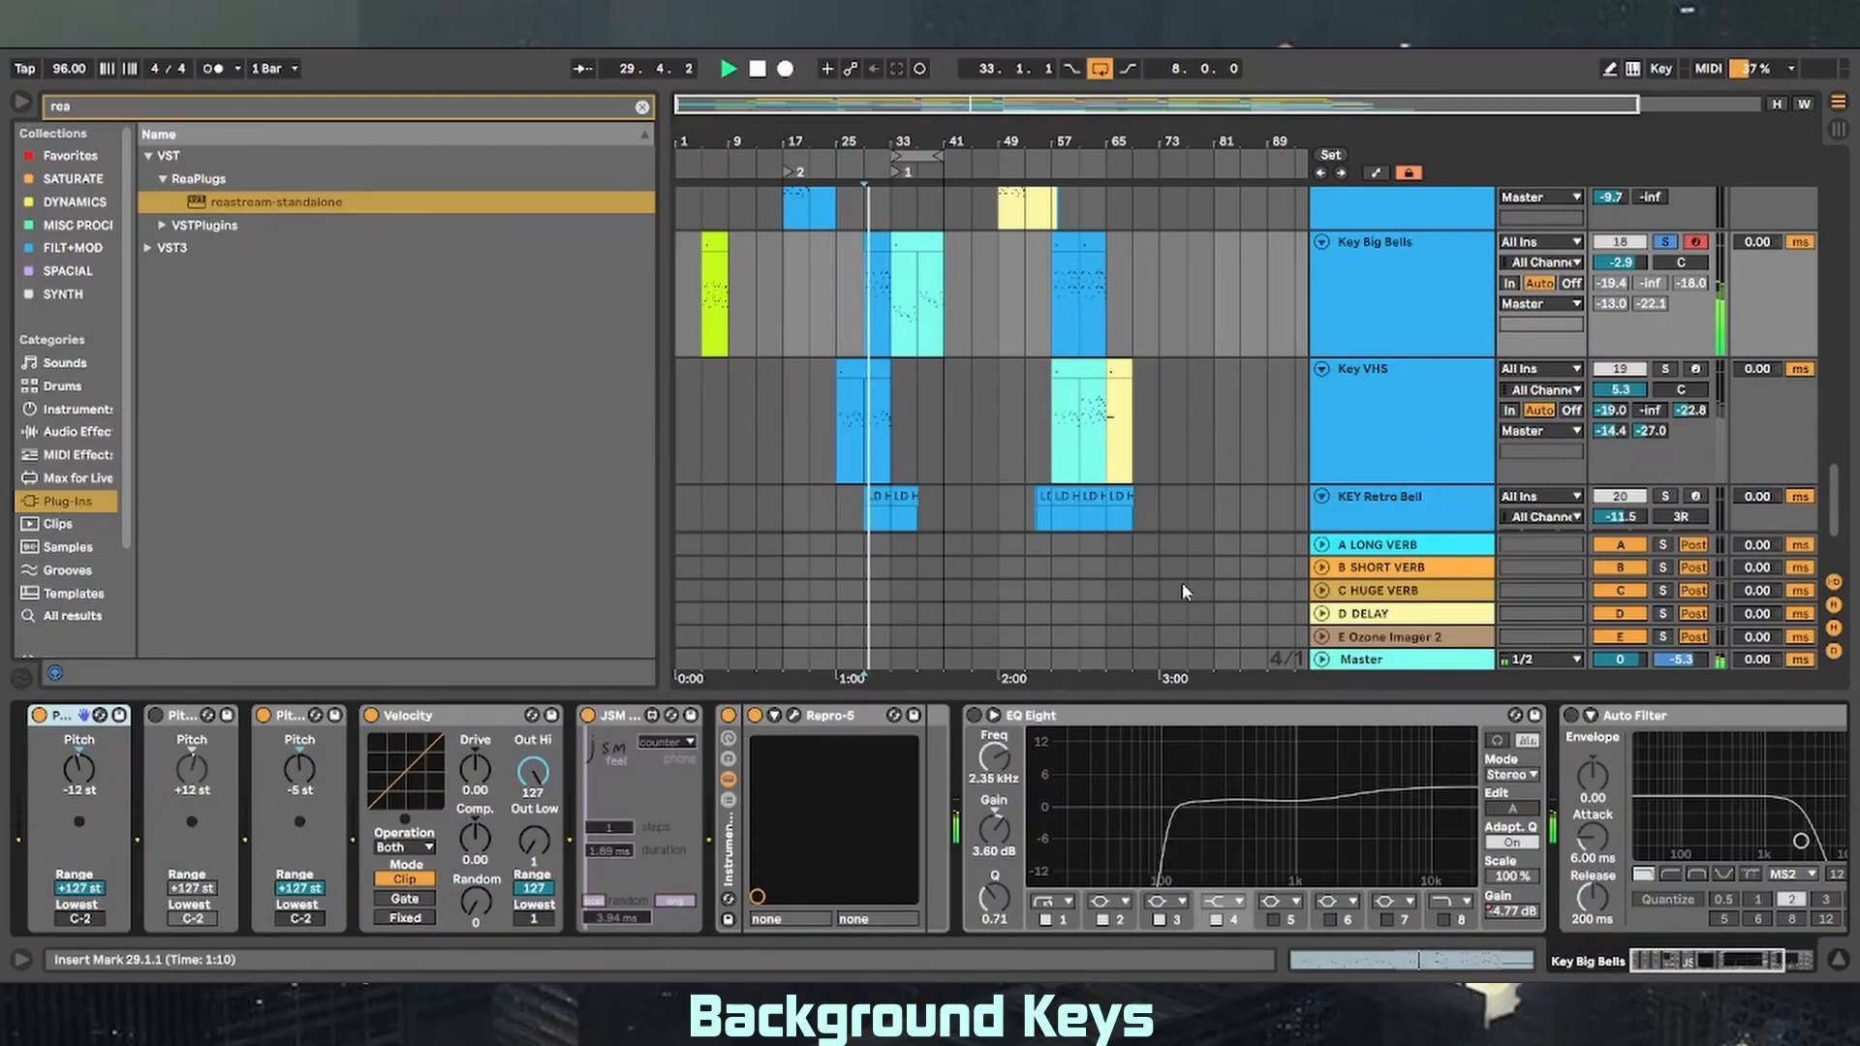
- Stop playback, and enable EQ Eight and Auto Filter on the Key Big Bells track
key(space)
click(975, 716)
click(1571, 715)
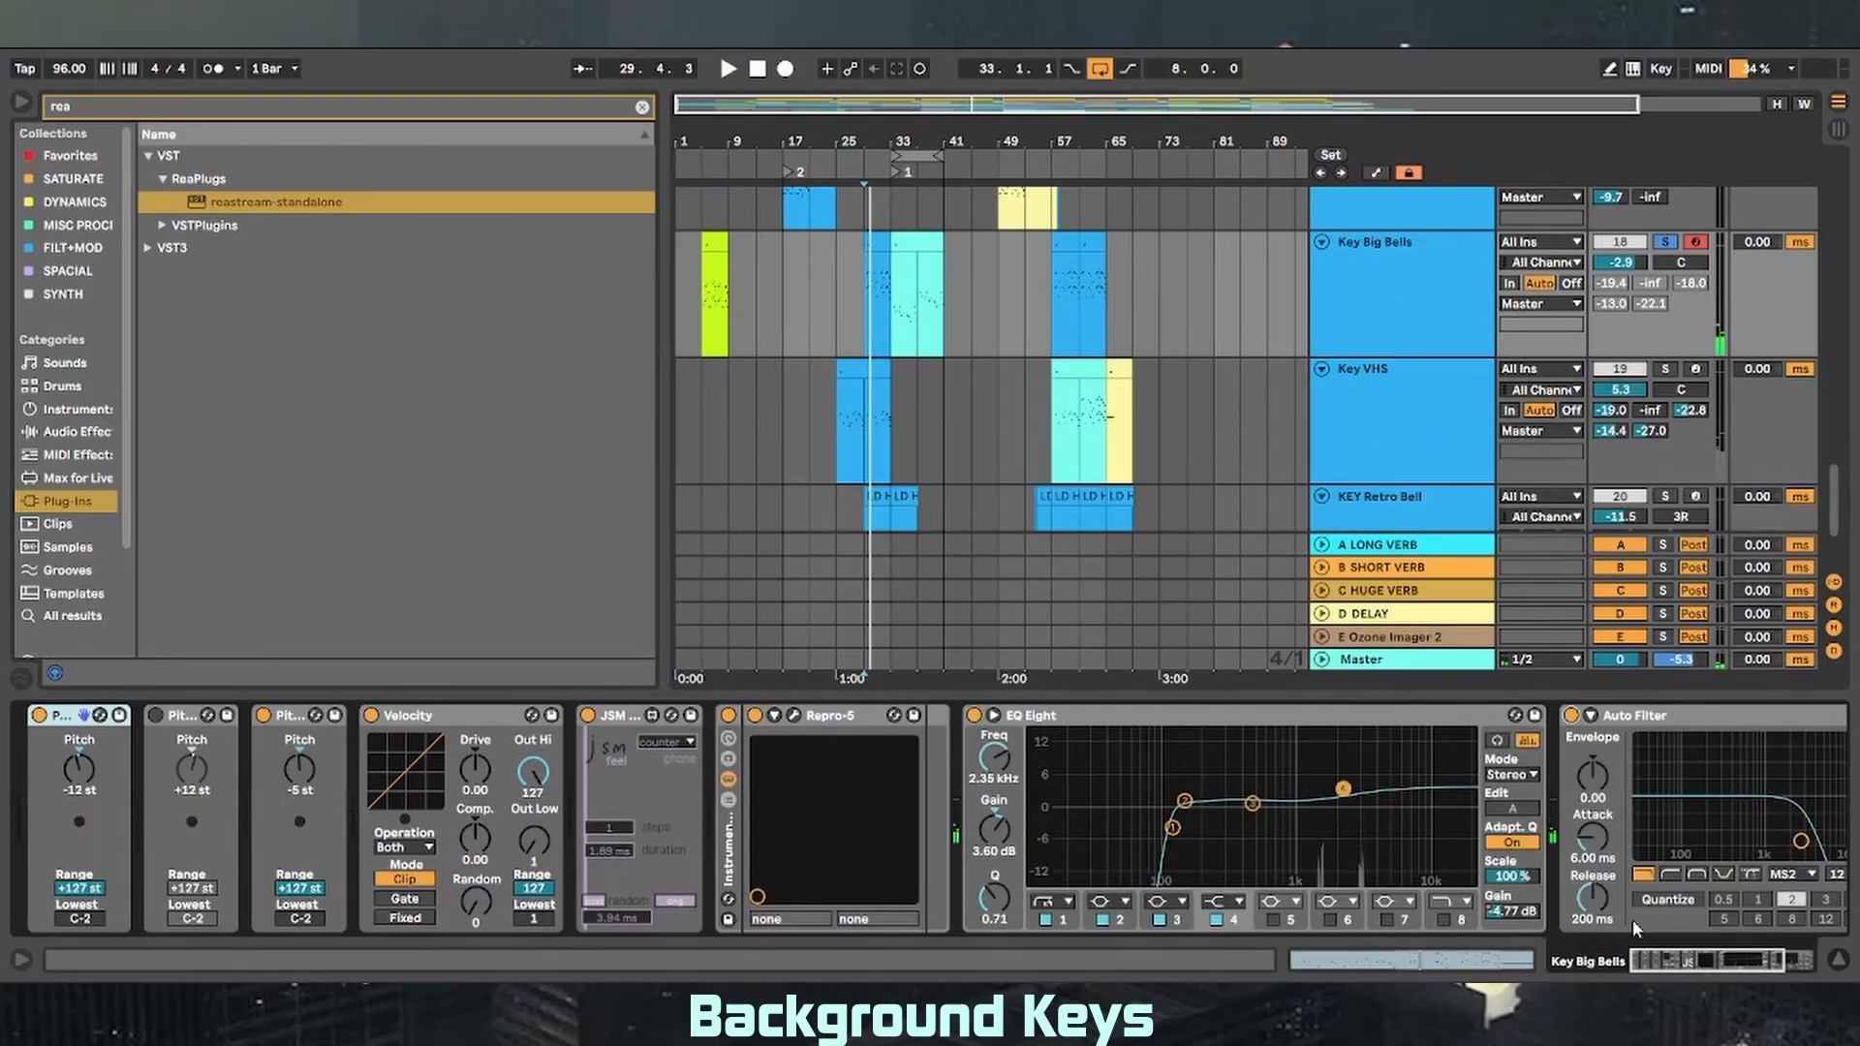
drag(1723, 968, 1759, 966)
- Play the soloed Key Big Bells from bar 29 and enable all its sends
key(space)
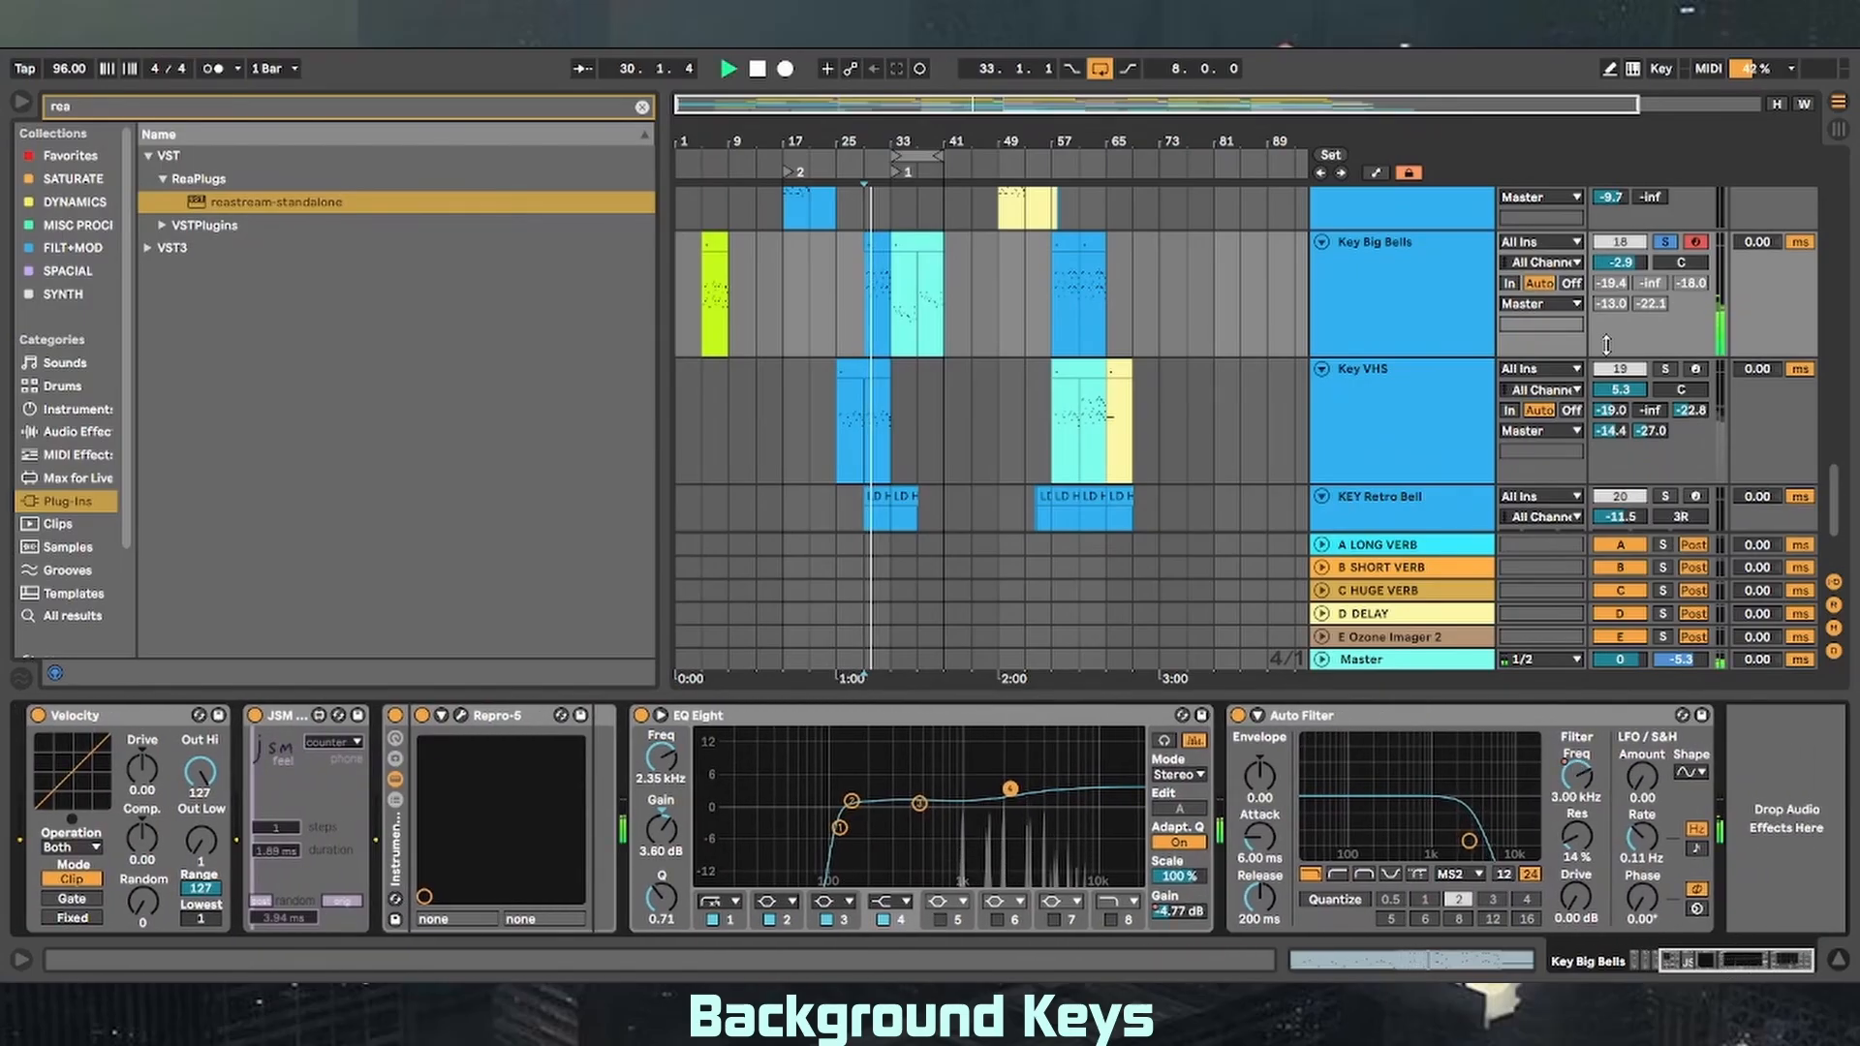
right_click(1612, 283)
click(1632, 313)
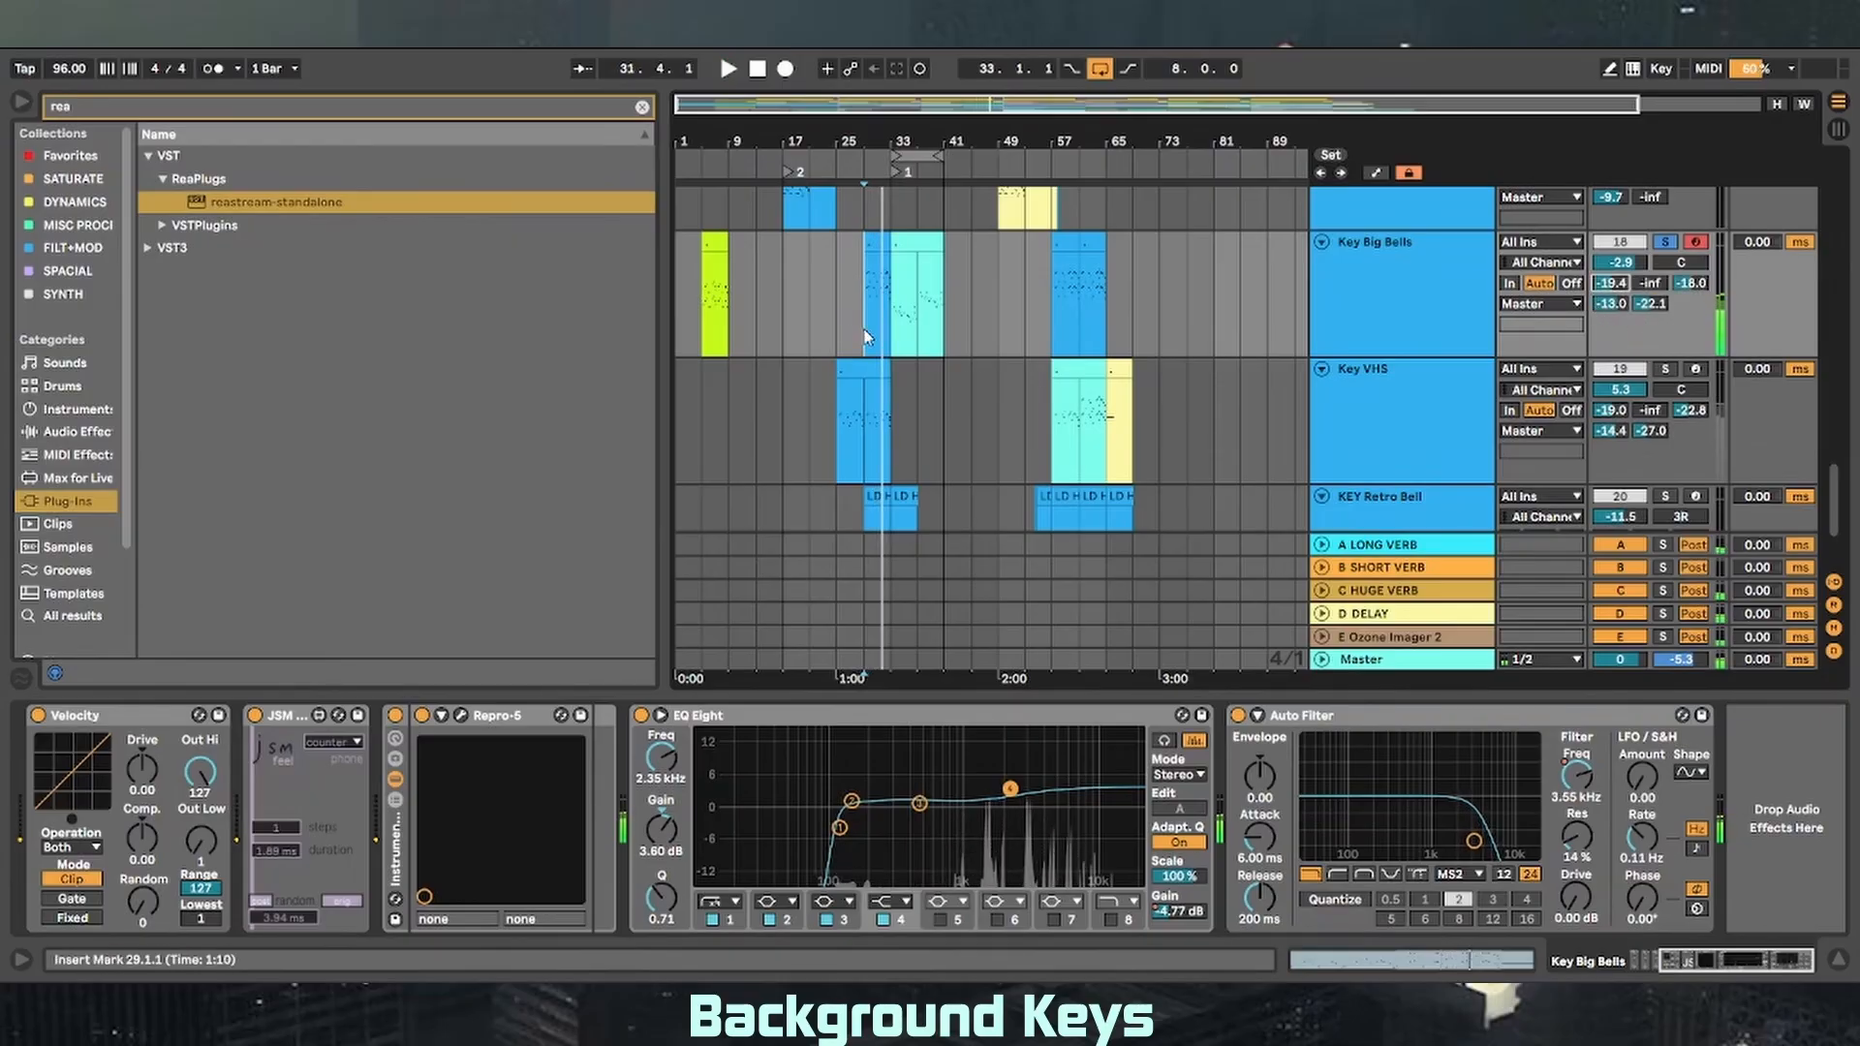
- Unsolo Key Big Bells and play the full mix from bar 25
key(space)
click(1665, 242)
key(space)
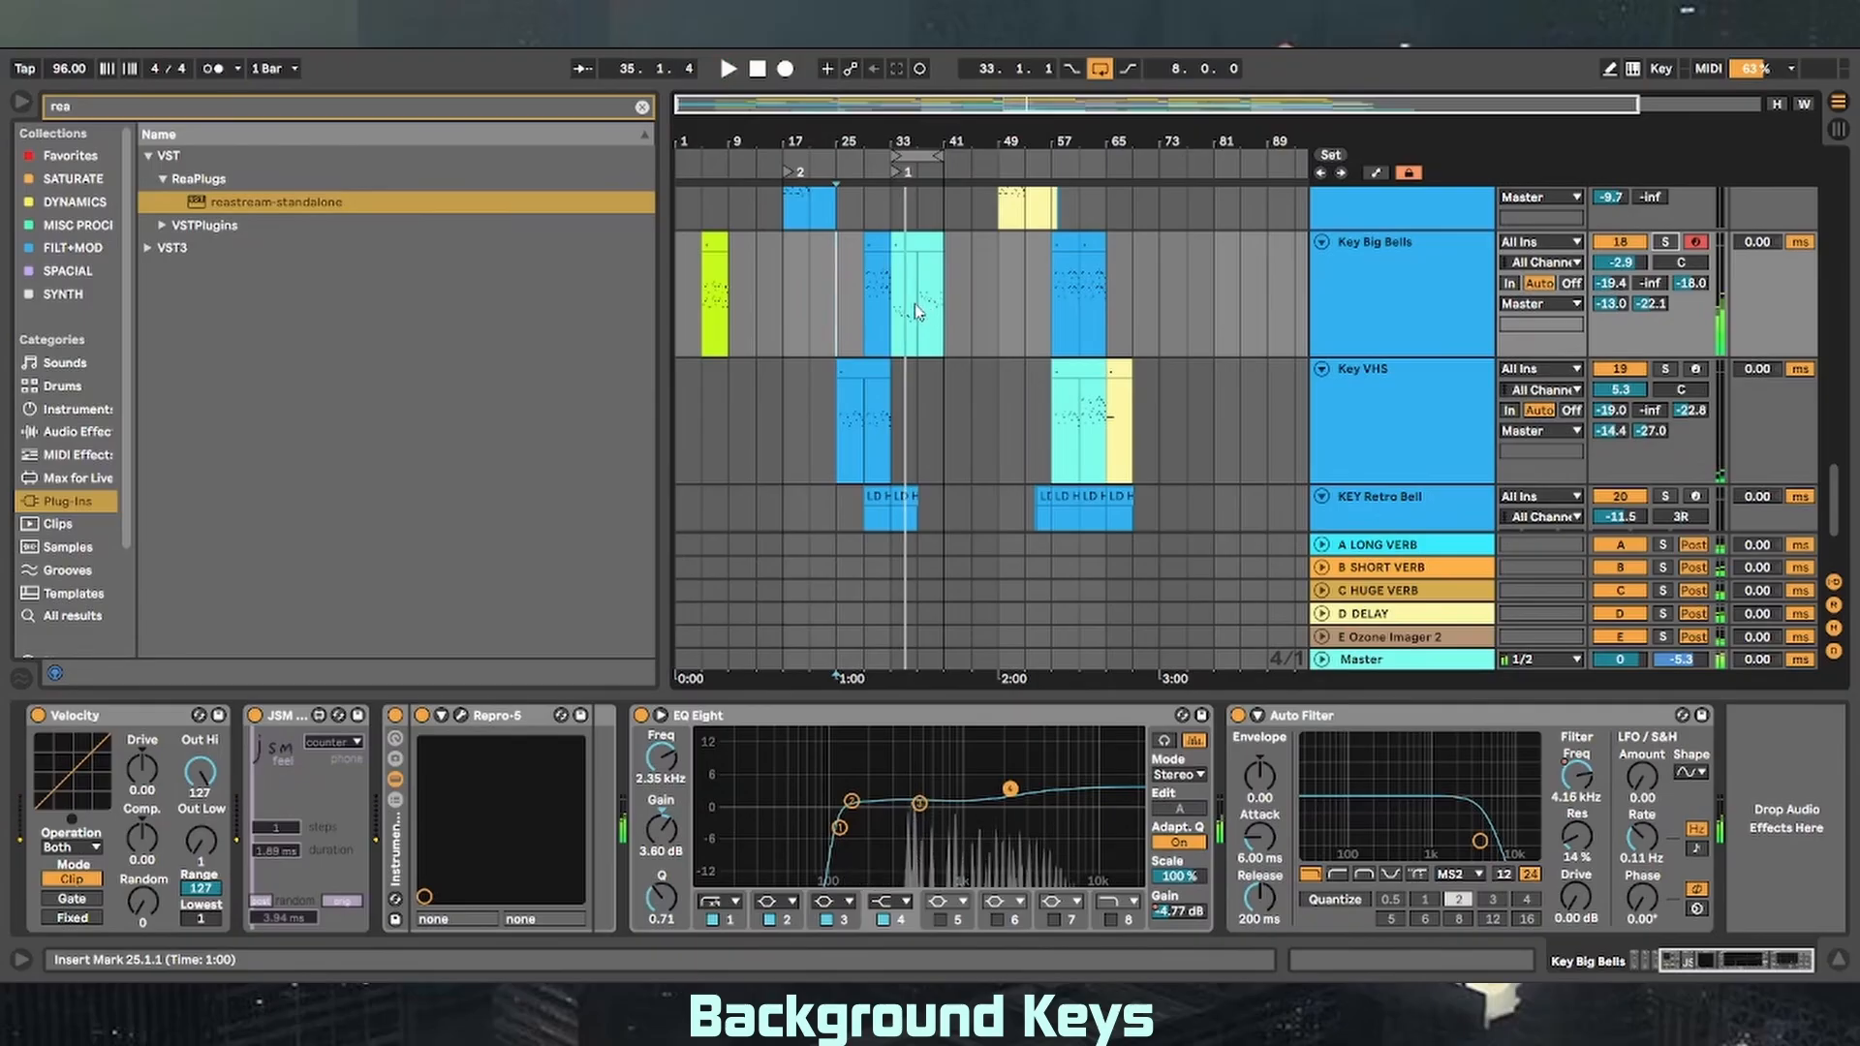
- Open the Key Big Bells clip at bar 5 in a taller note editor to view its notes
click(695, 312)
double_click(711, 238)
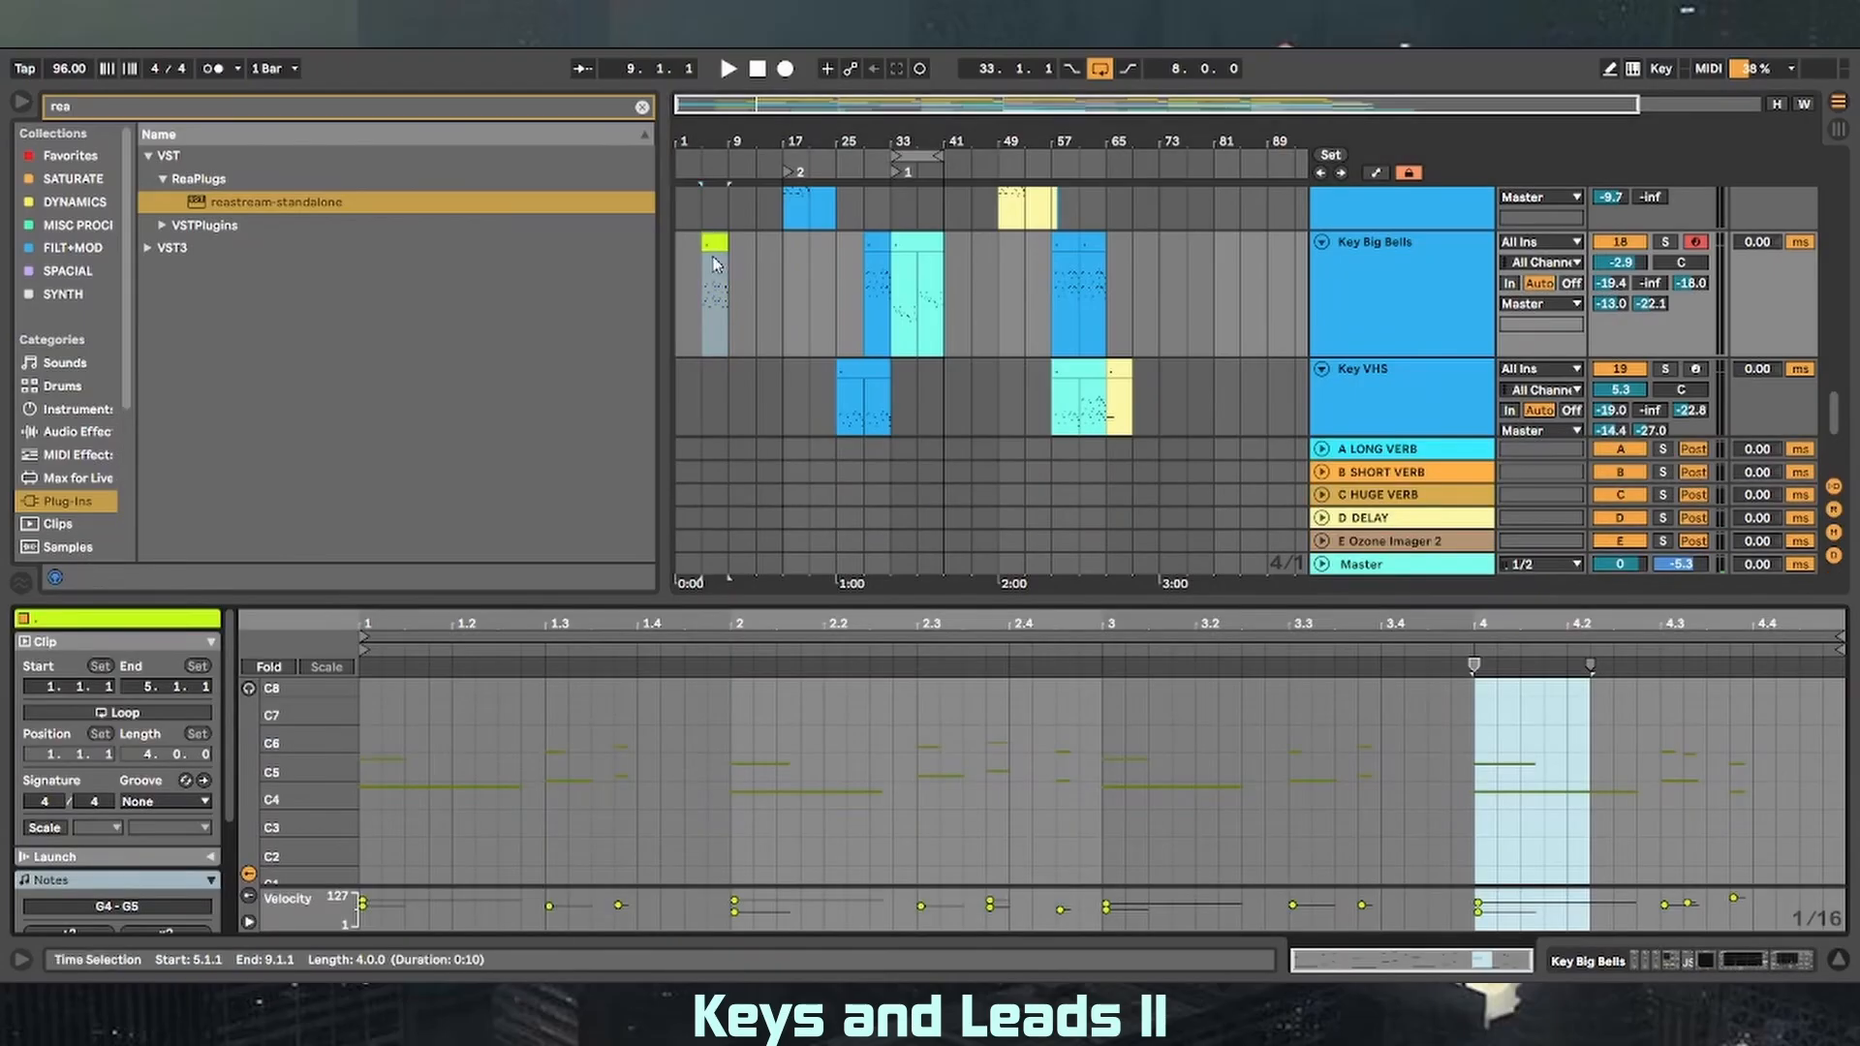
drag(876, 601, 799, 554)
- Show the EQ Eight Output Gain automation on the Key Big Bells track
key(a)
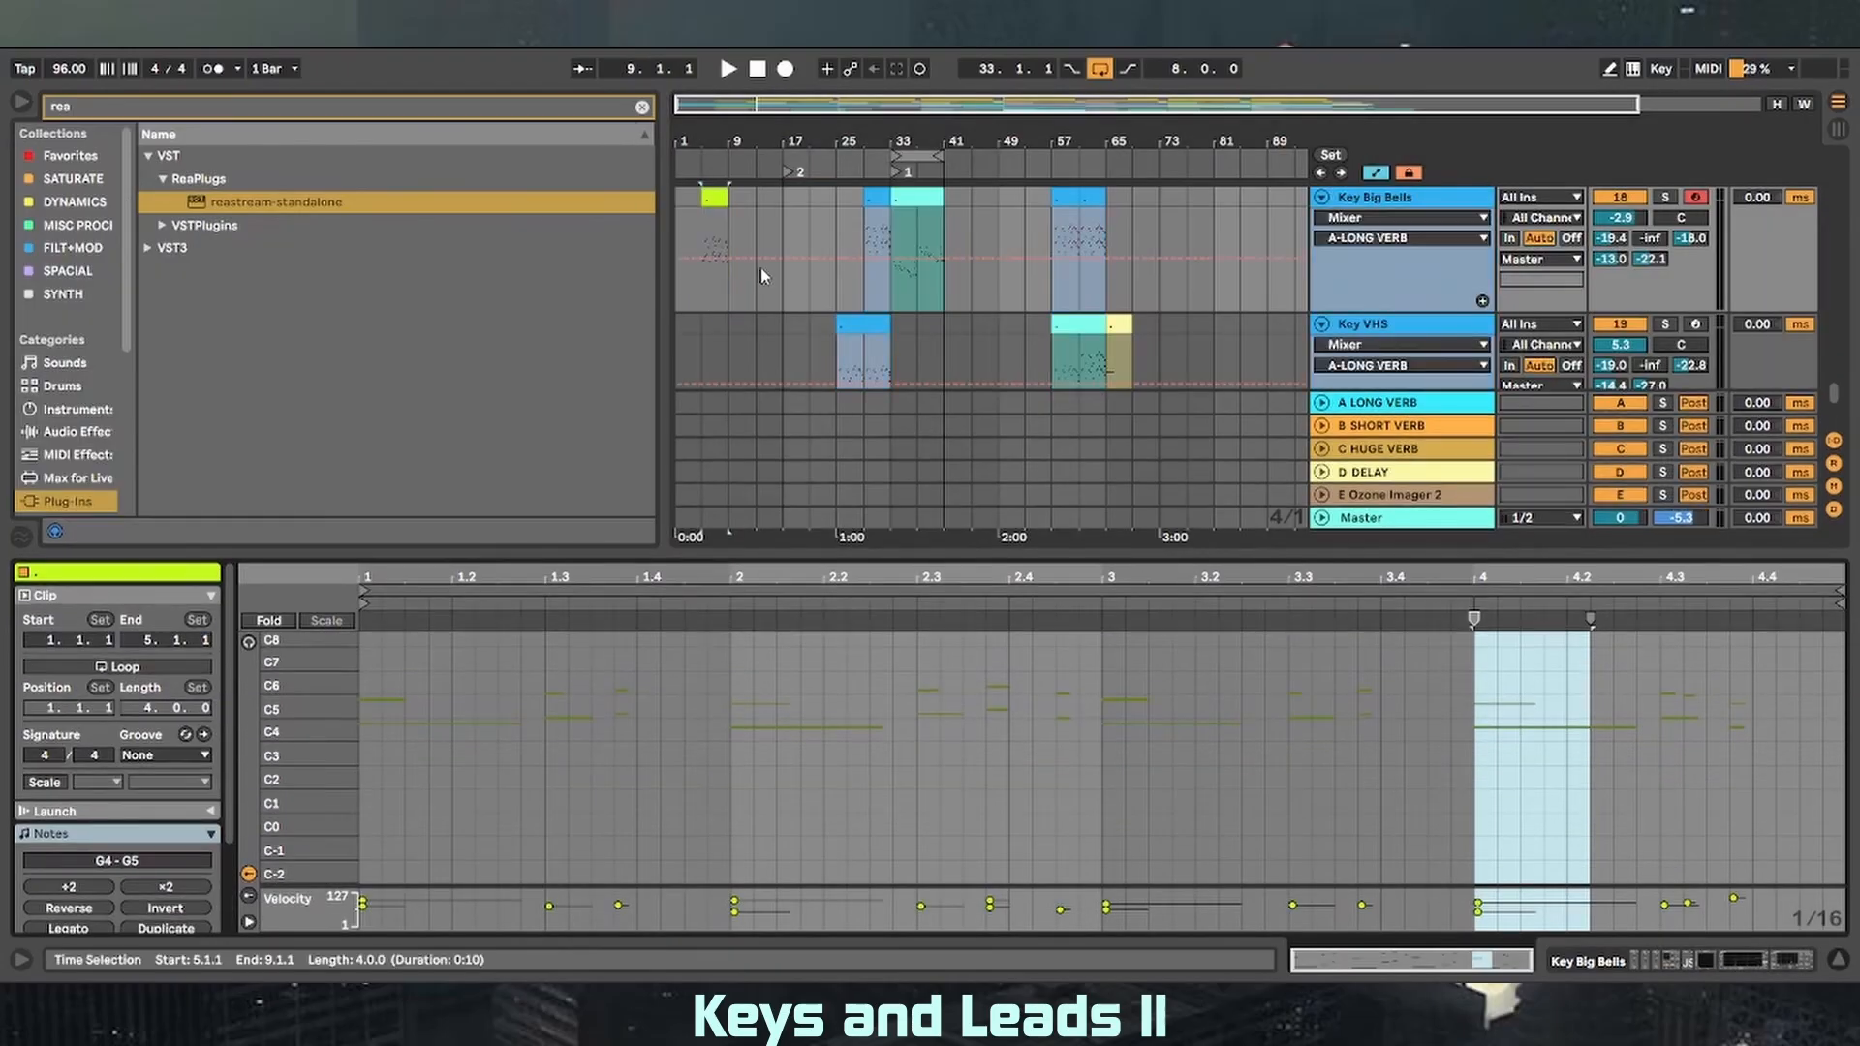
click(1443, 219)
click(1416, 400)
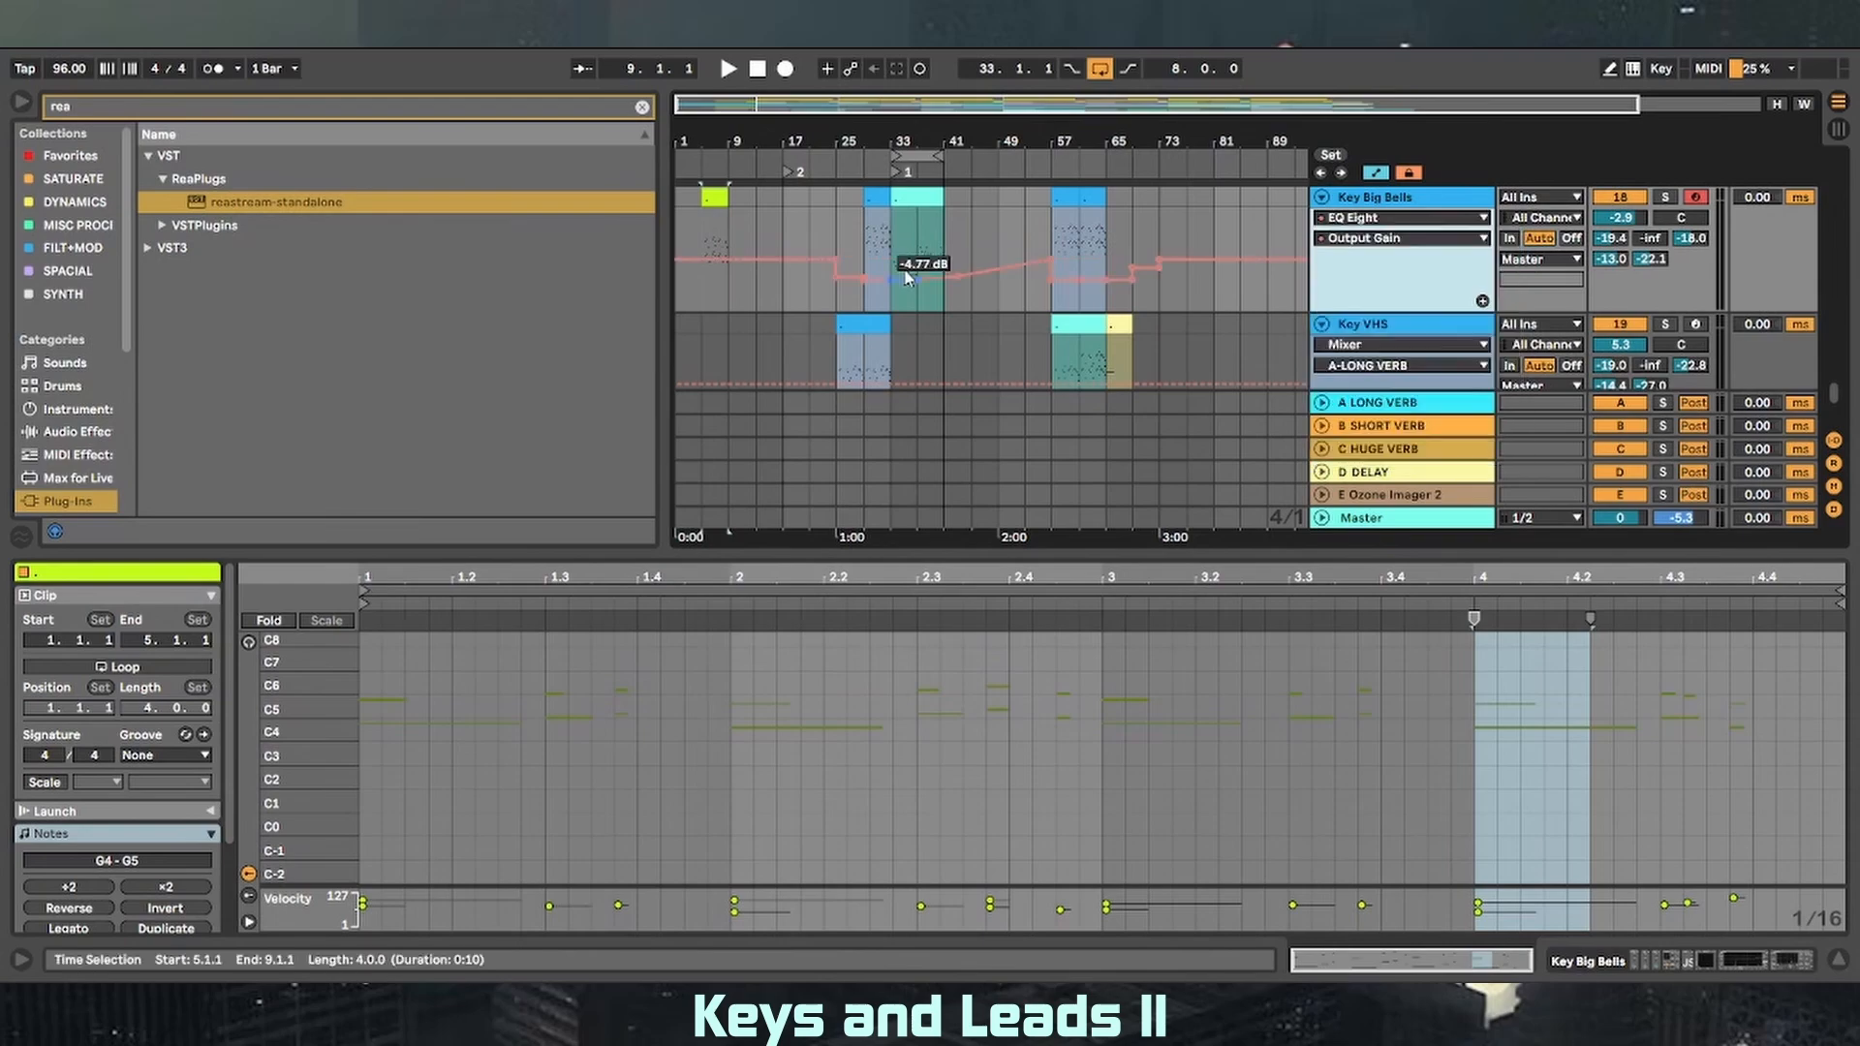
- Play the full mix from bar 5 while viewing the Key Big Bells notes in a full-height editor
click(708, 250)
key(space)
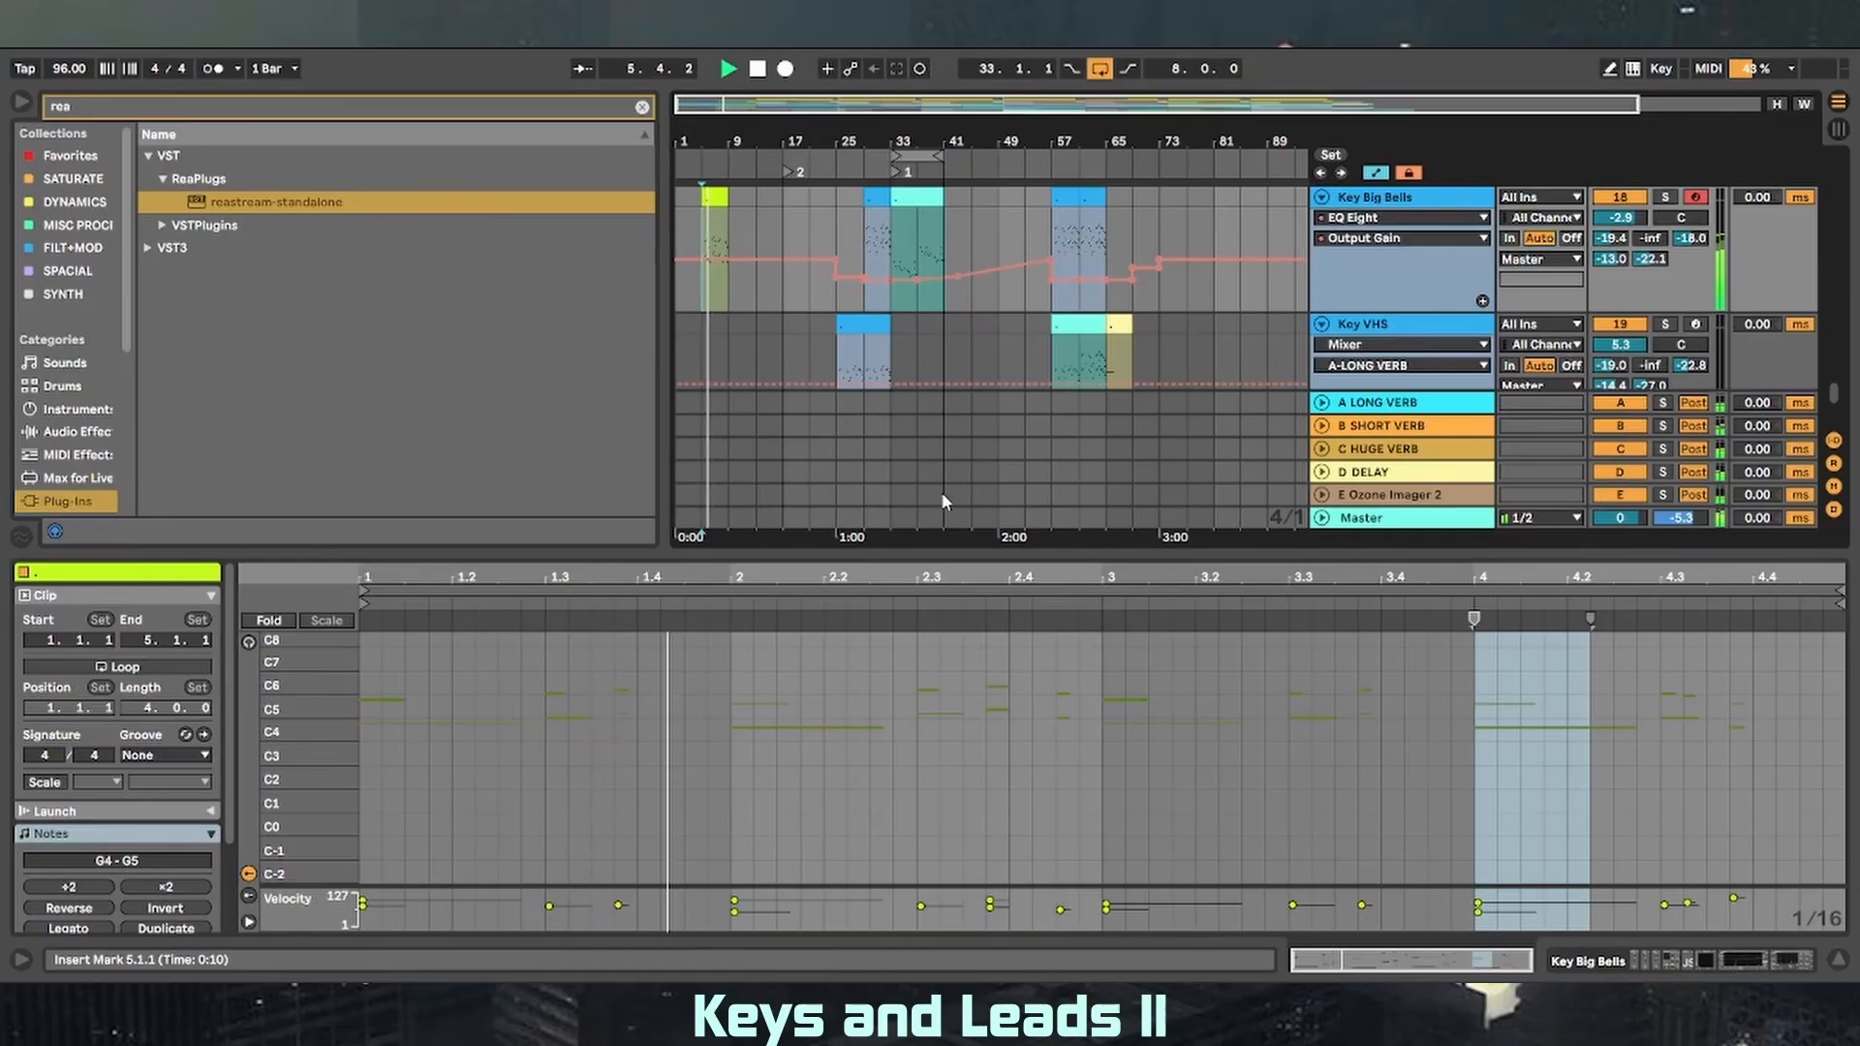
drag(938, 554, 931, 61)
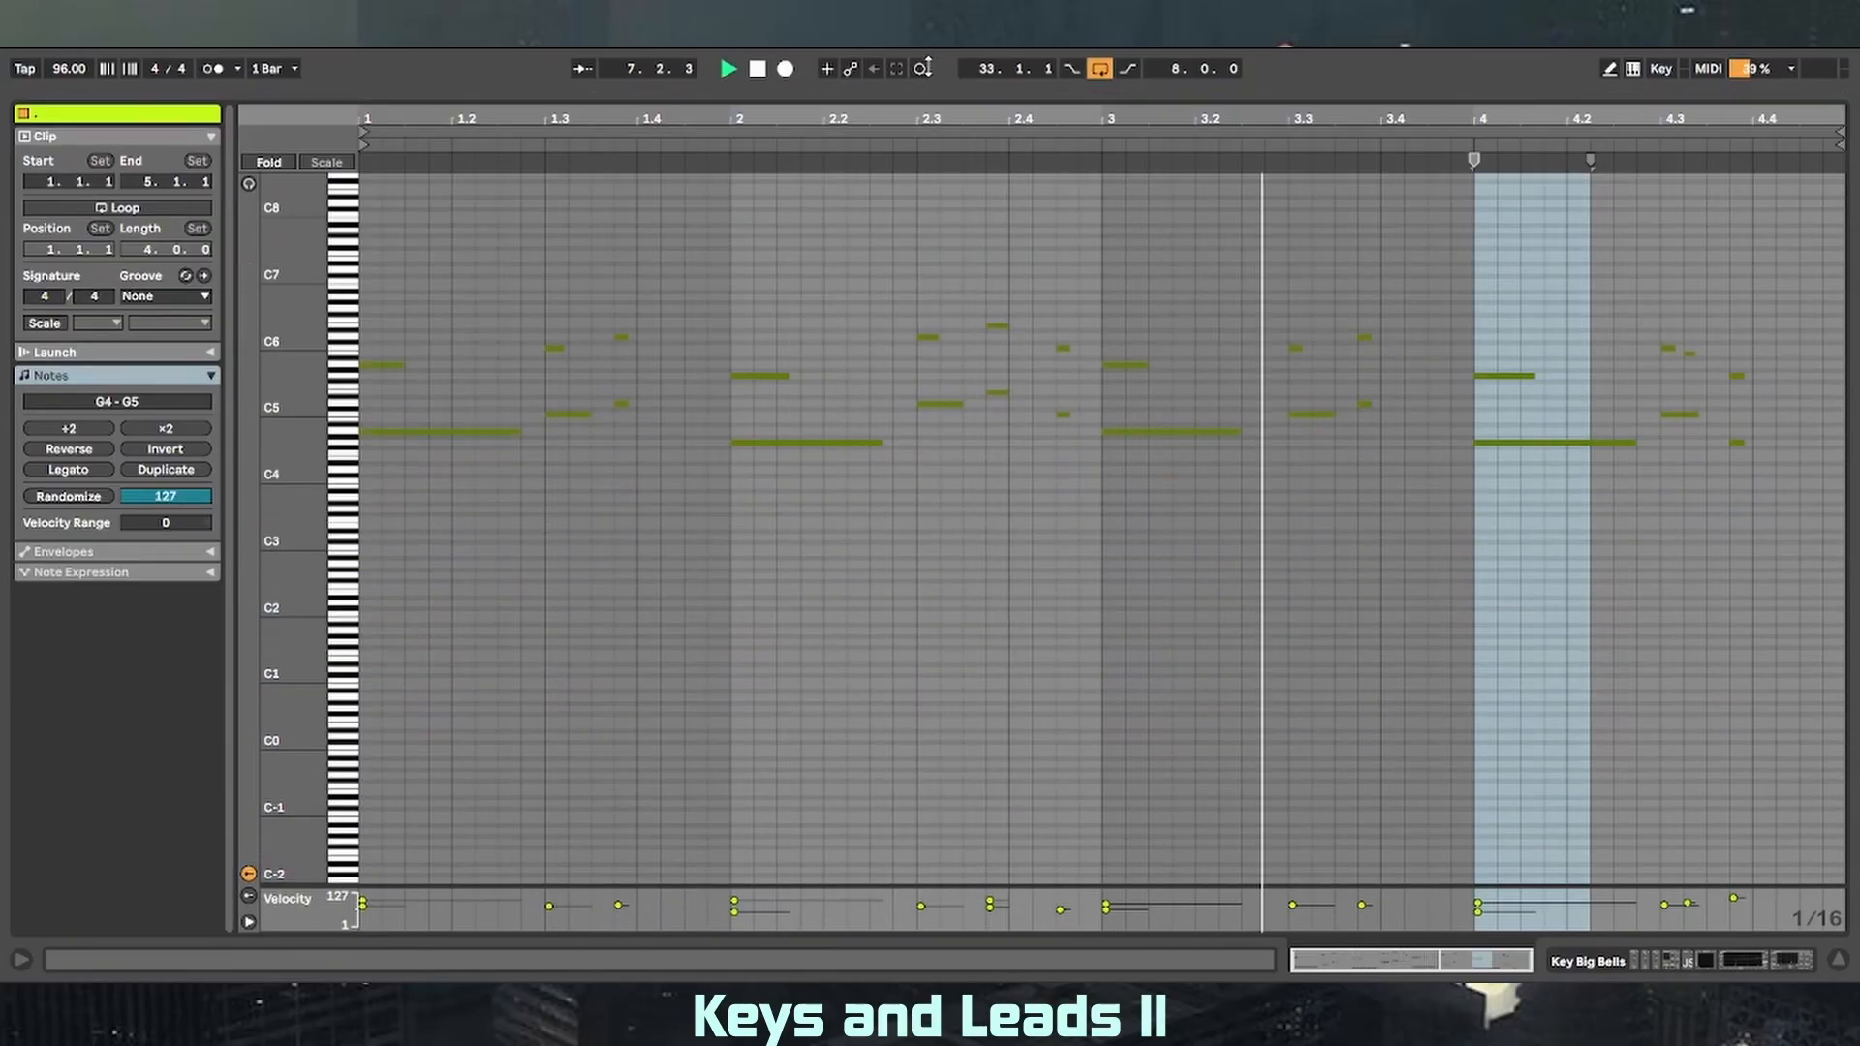
- Collapse the note editor and hide the automation to show the track arrangement again
drag(930, 94, 1003, 872)
key(a)
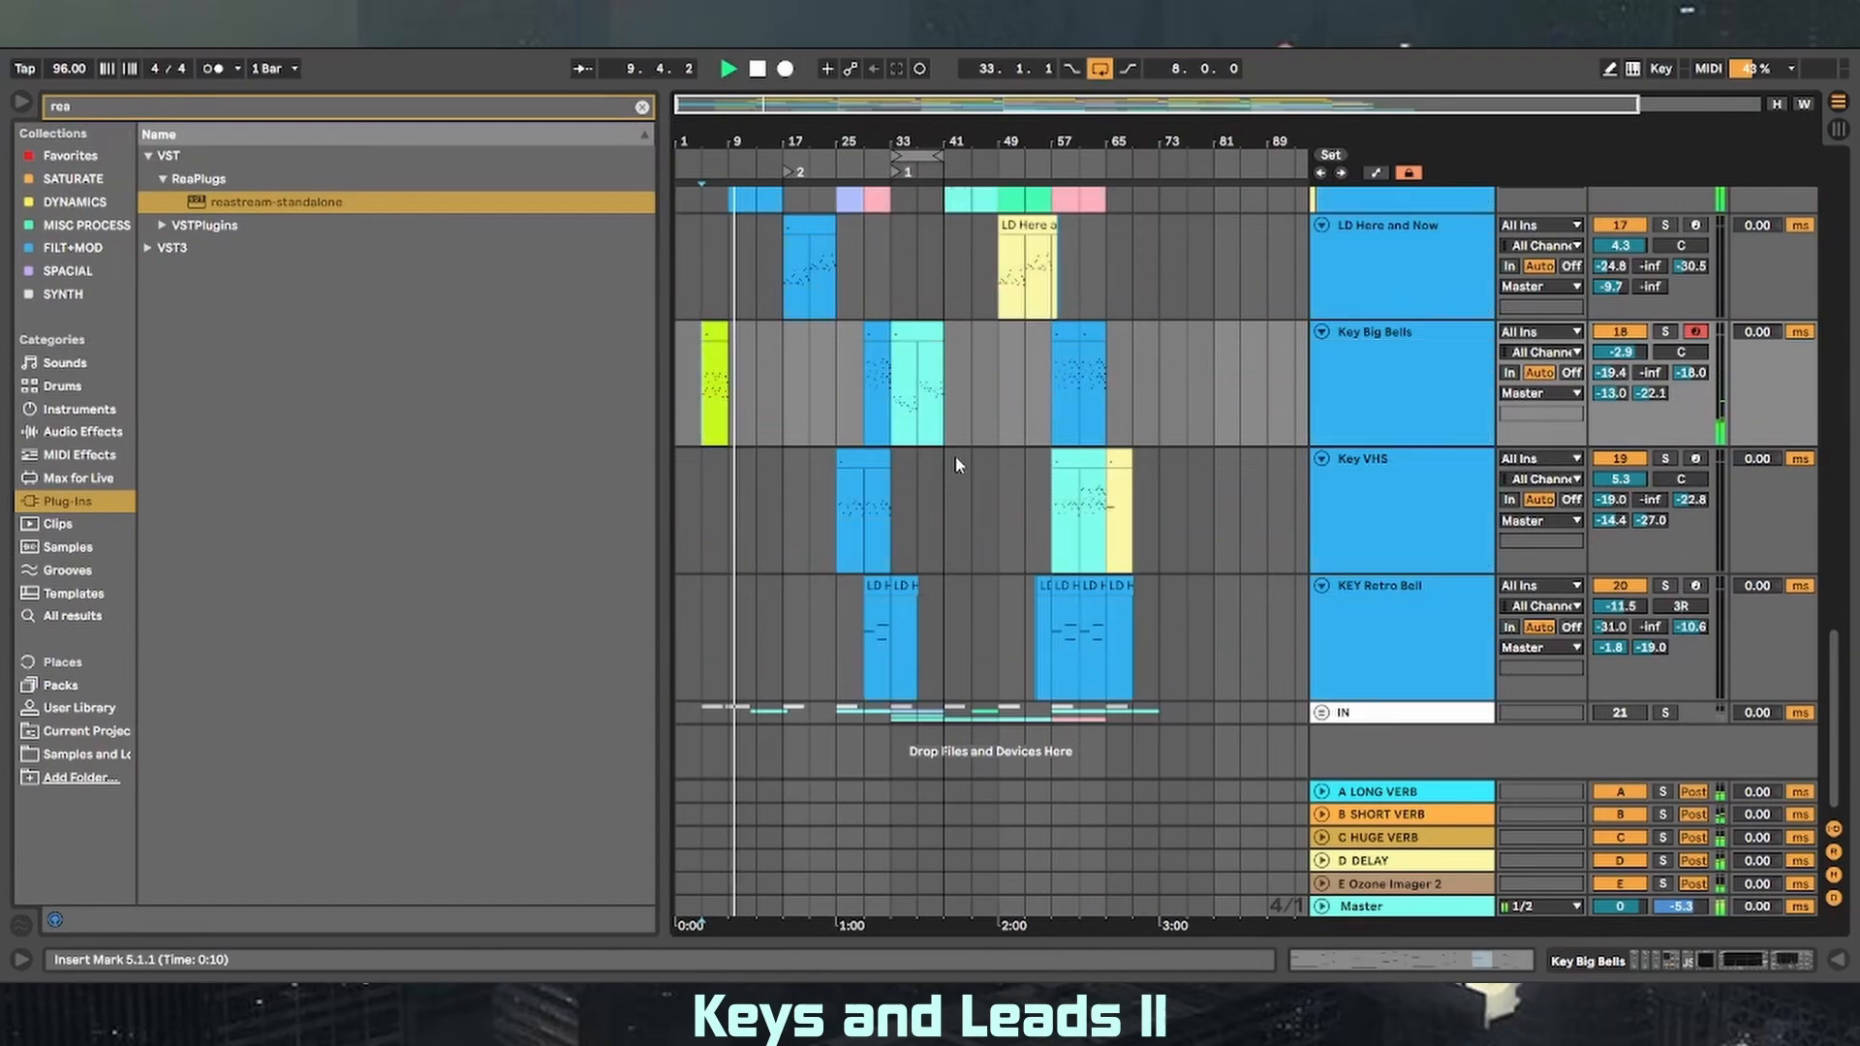
- Stop playback, open the LD Hero track's Repro-5 instrument and examine its synth and effects settings
key(space)
click(900, 418)
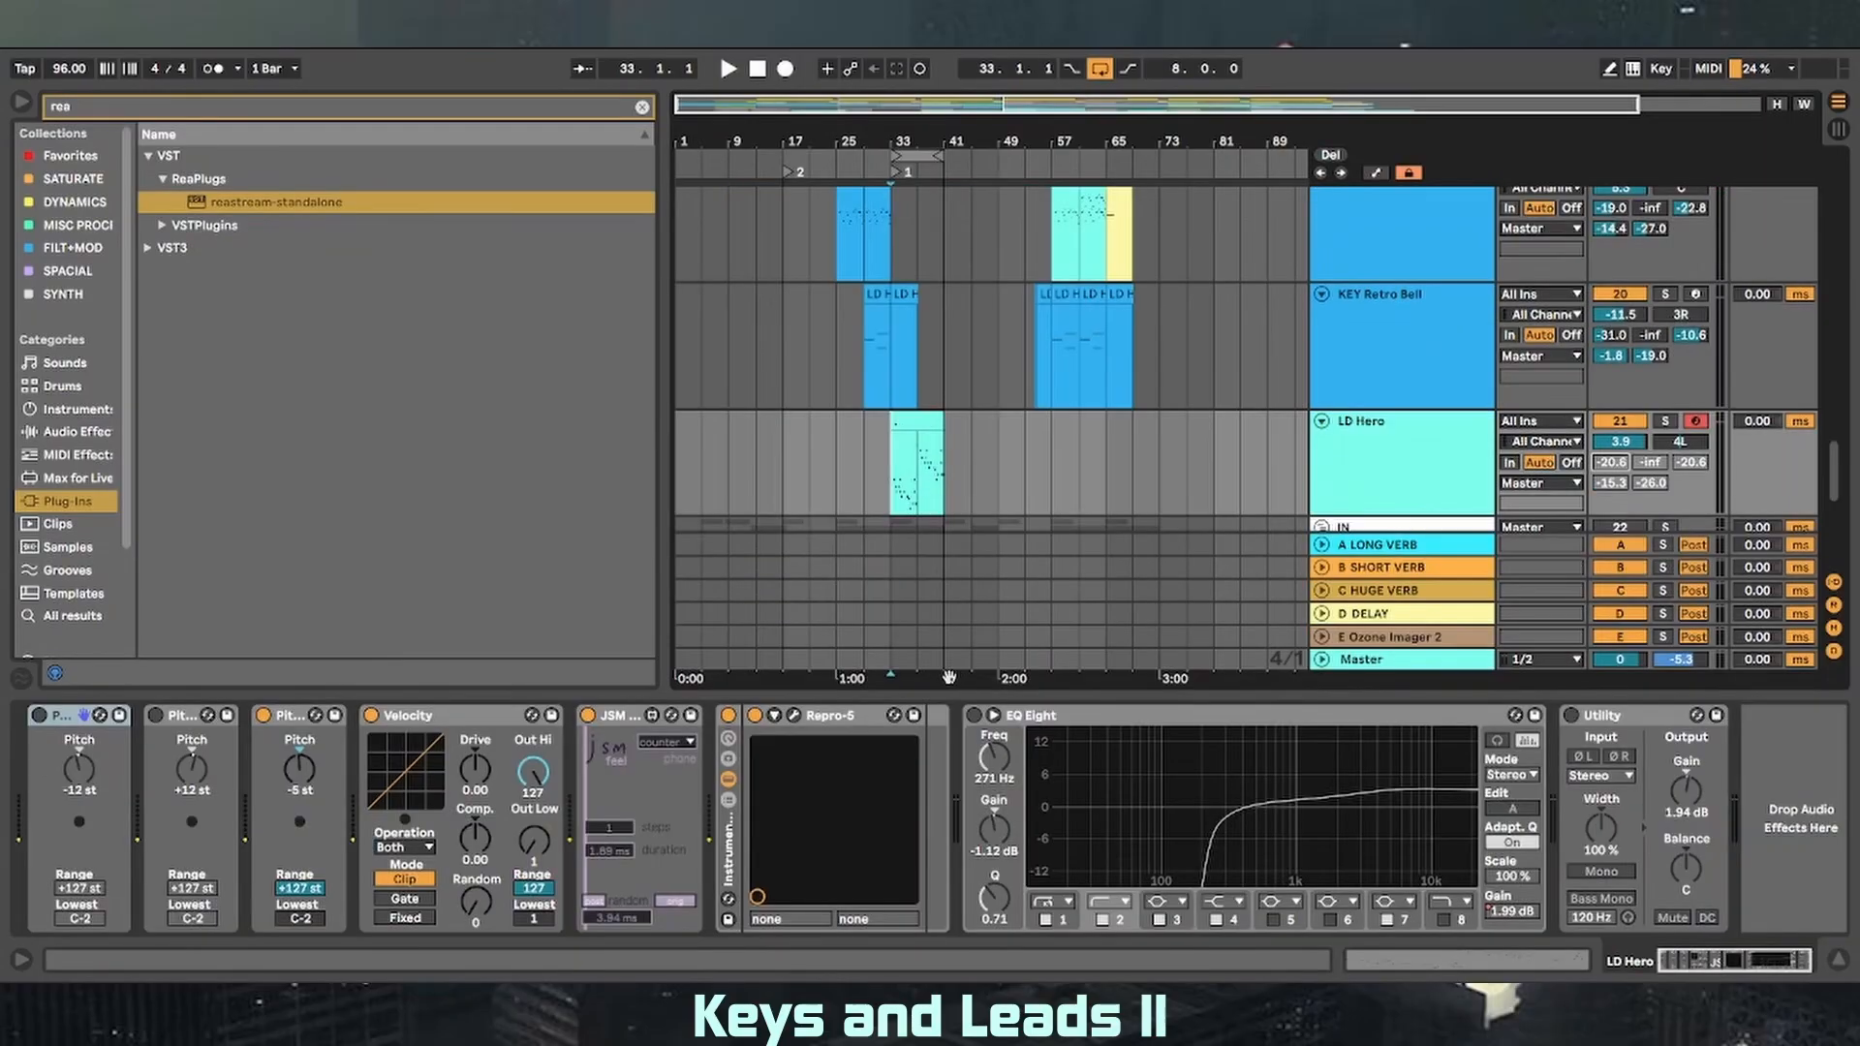
click(794, 716)
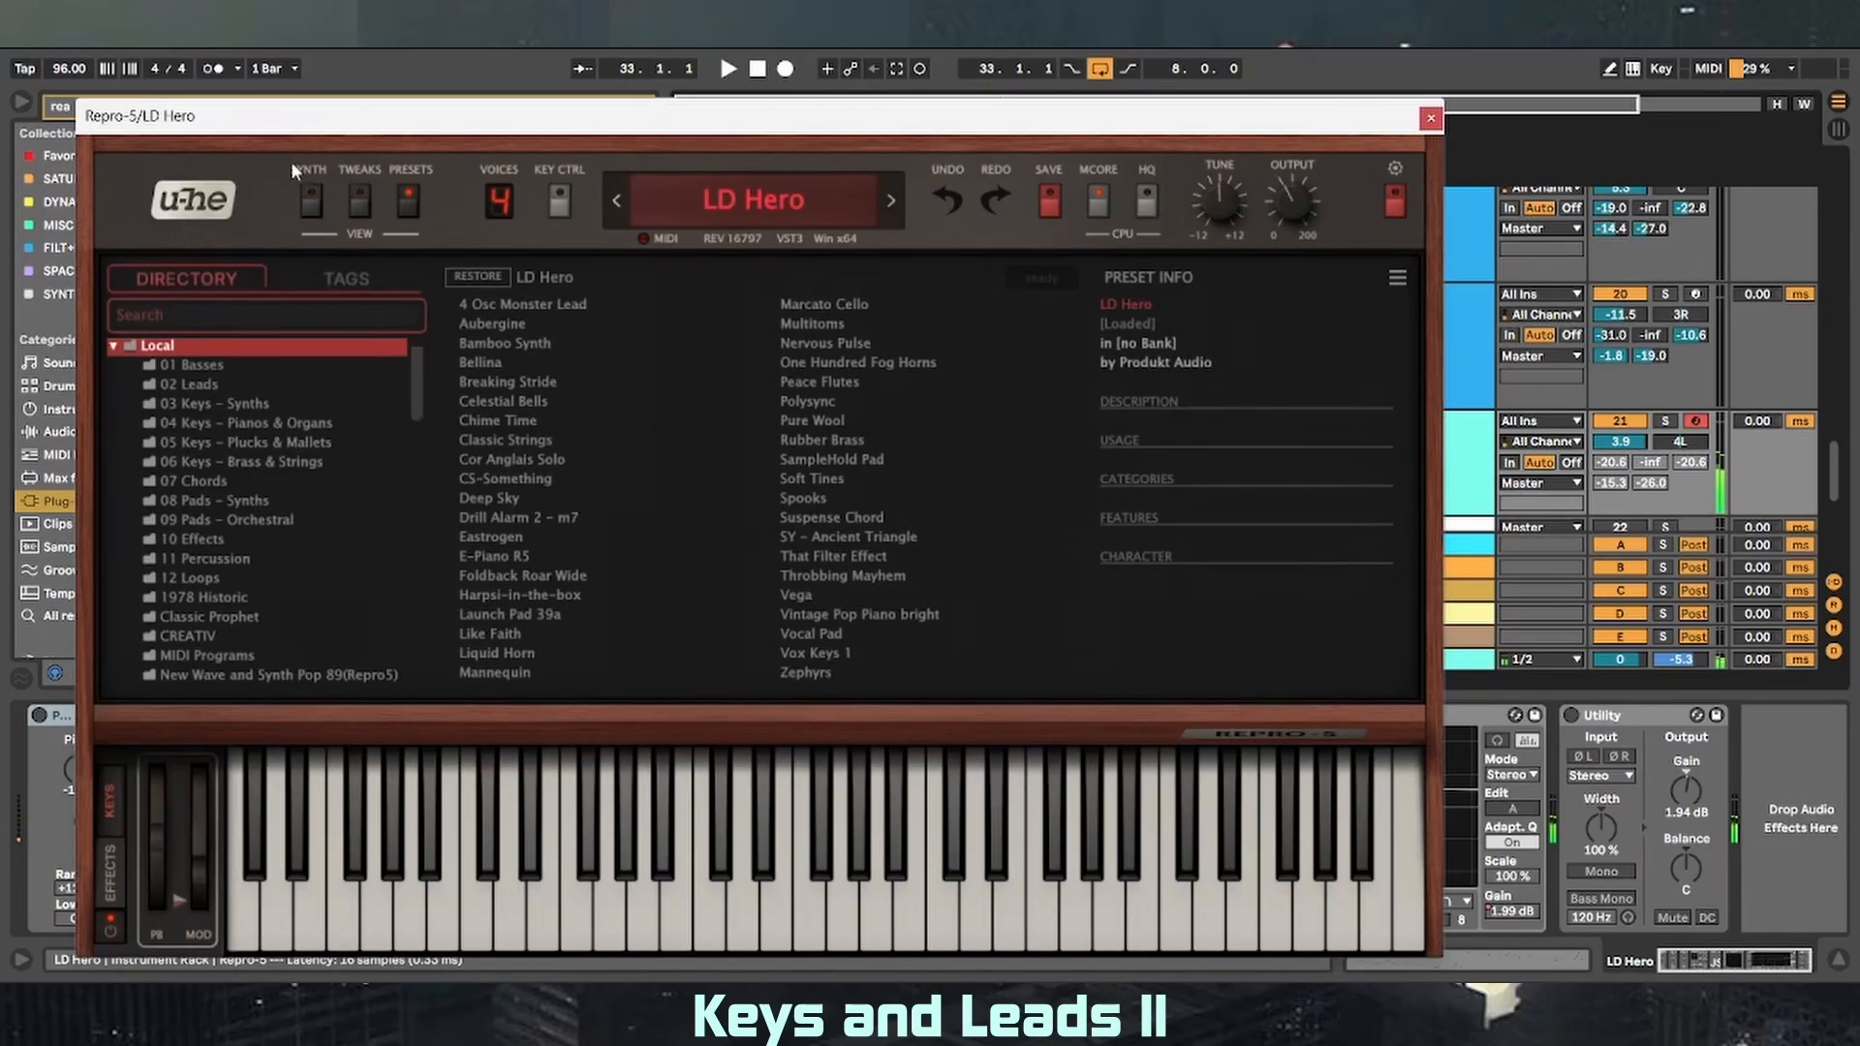
click(308, 201)
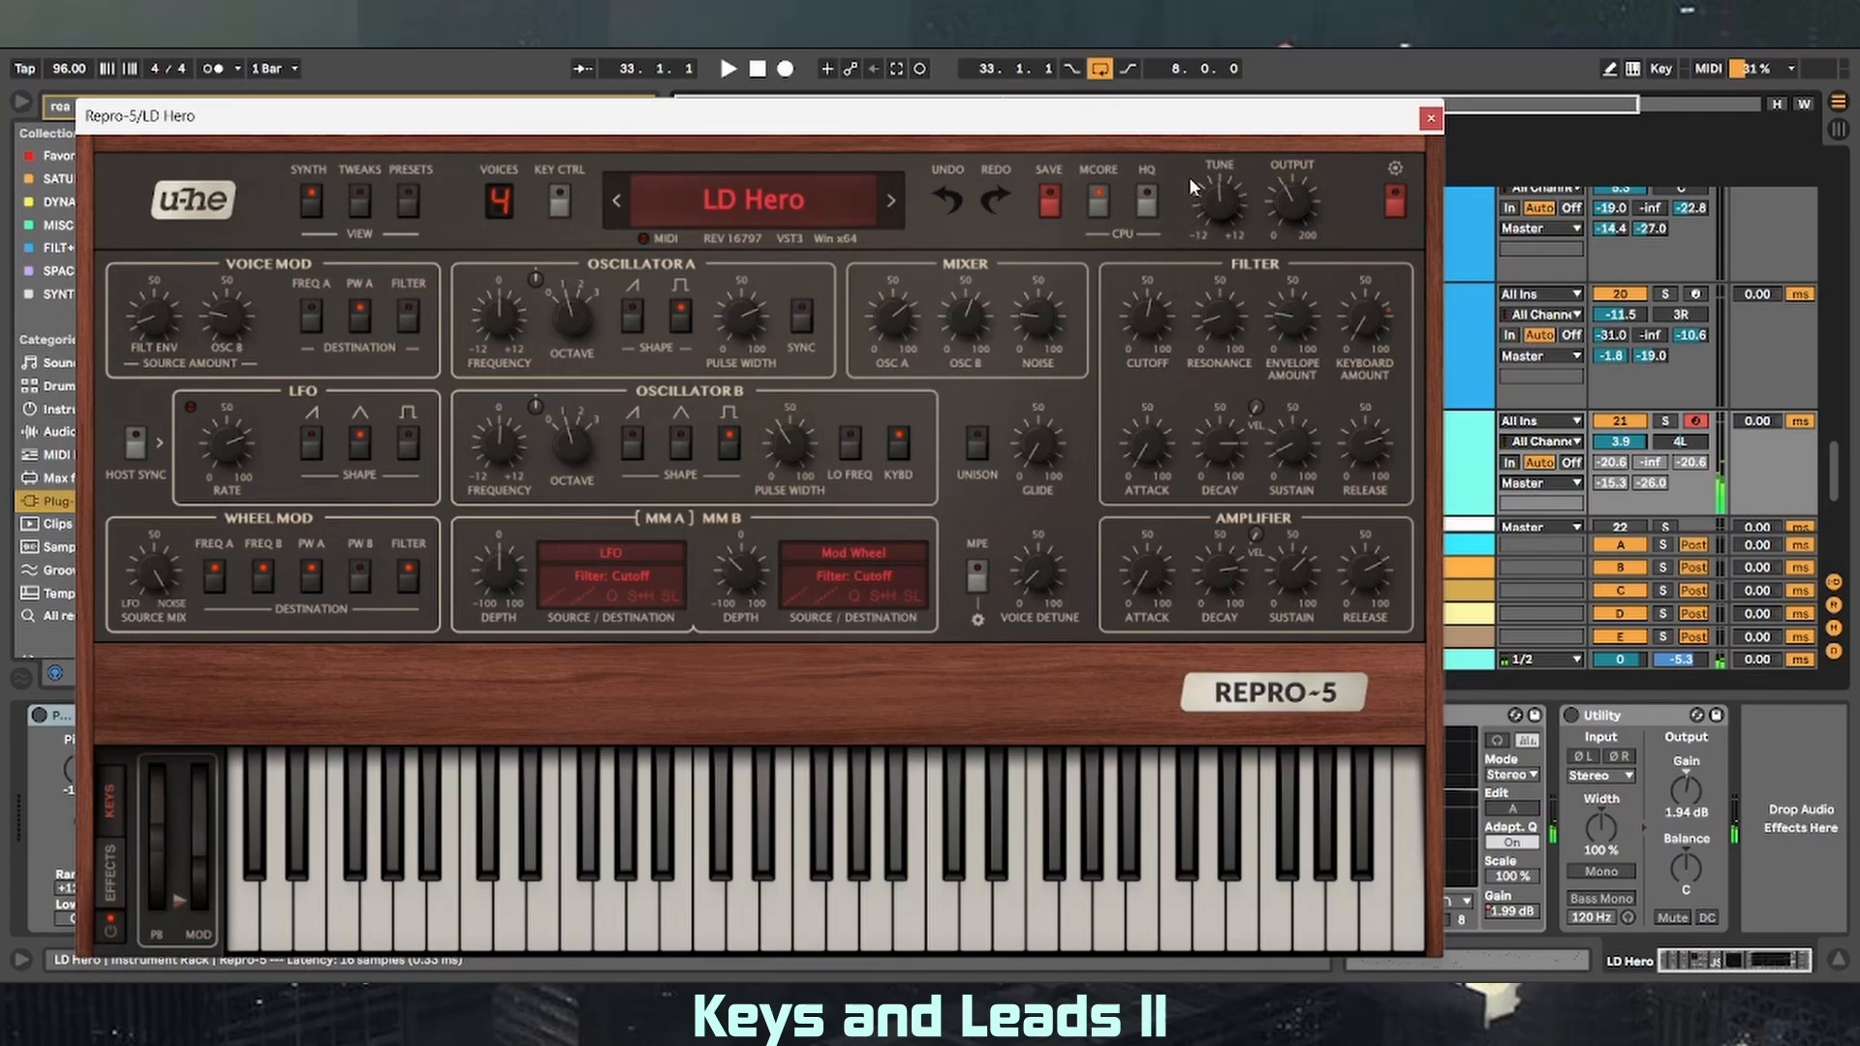
click(108, 856)
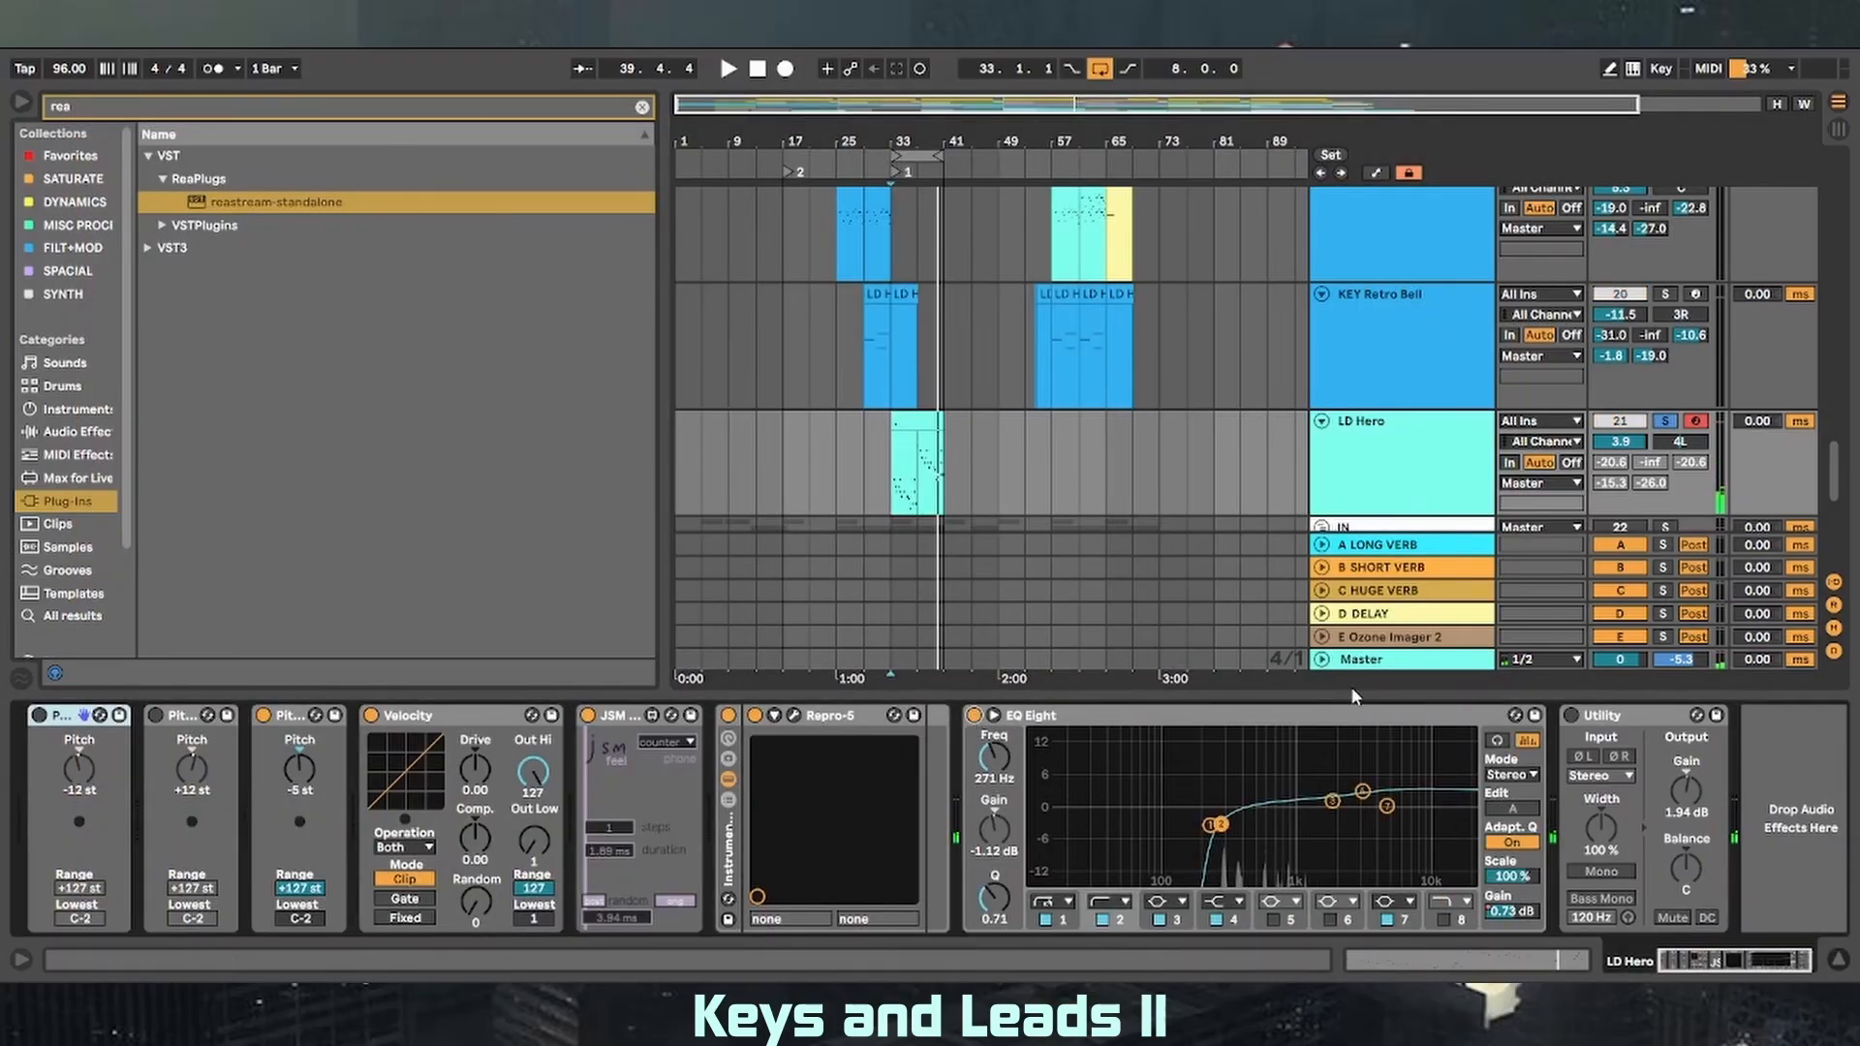
- Switch on the Utility device on the LD Hero track and enable all of the track's sends
key(space)
click(1571, 716)
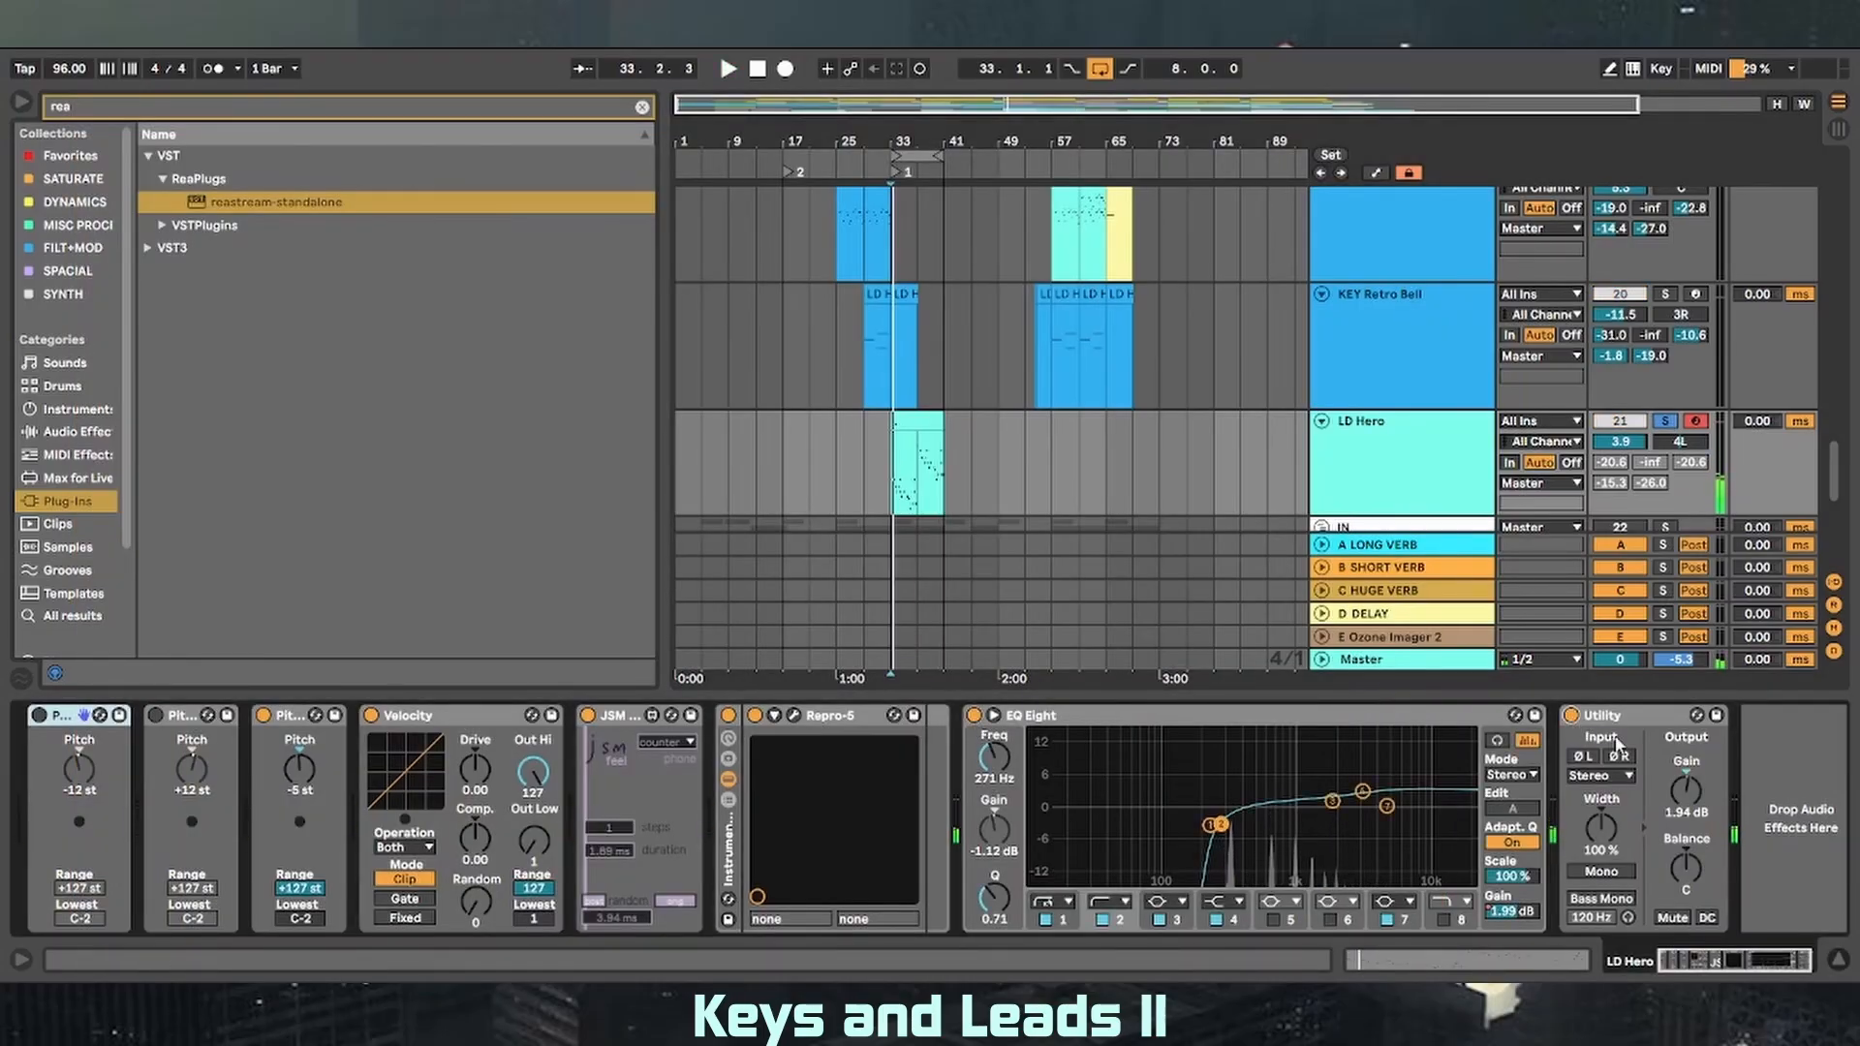
right_click(1610, 482)
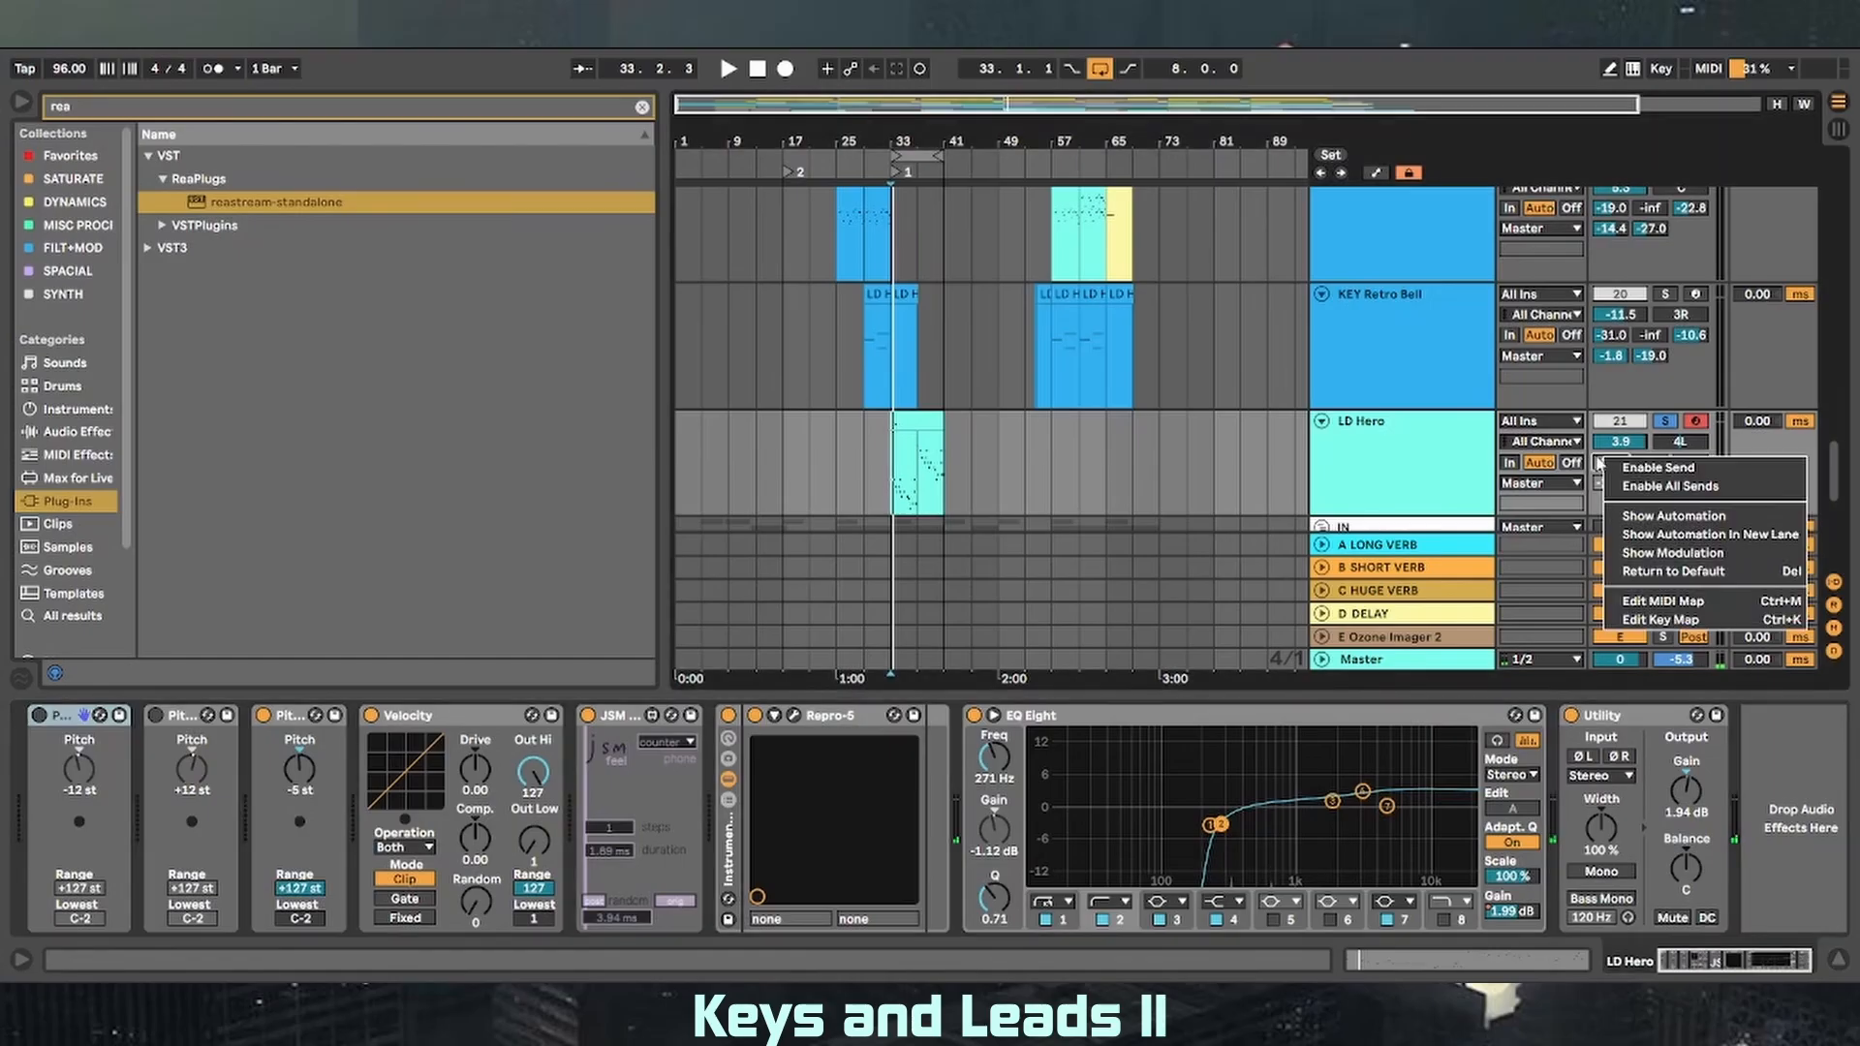
click(1397, 505)
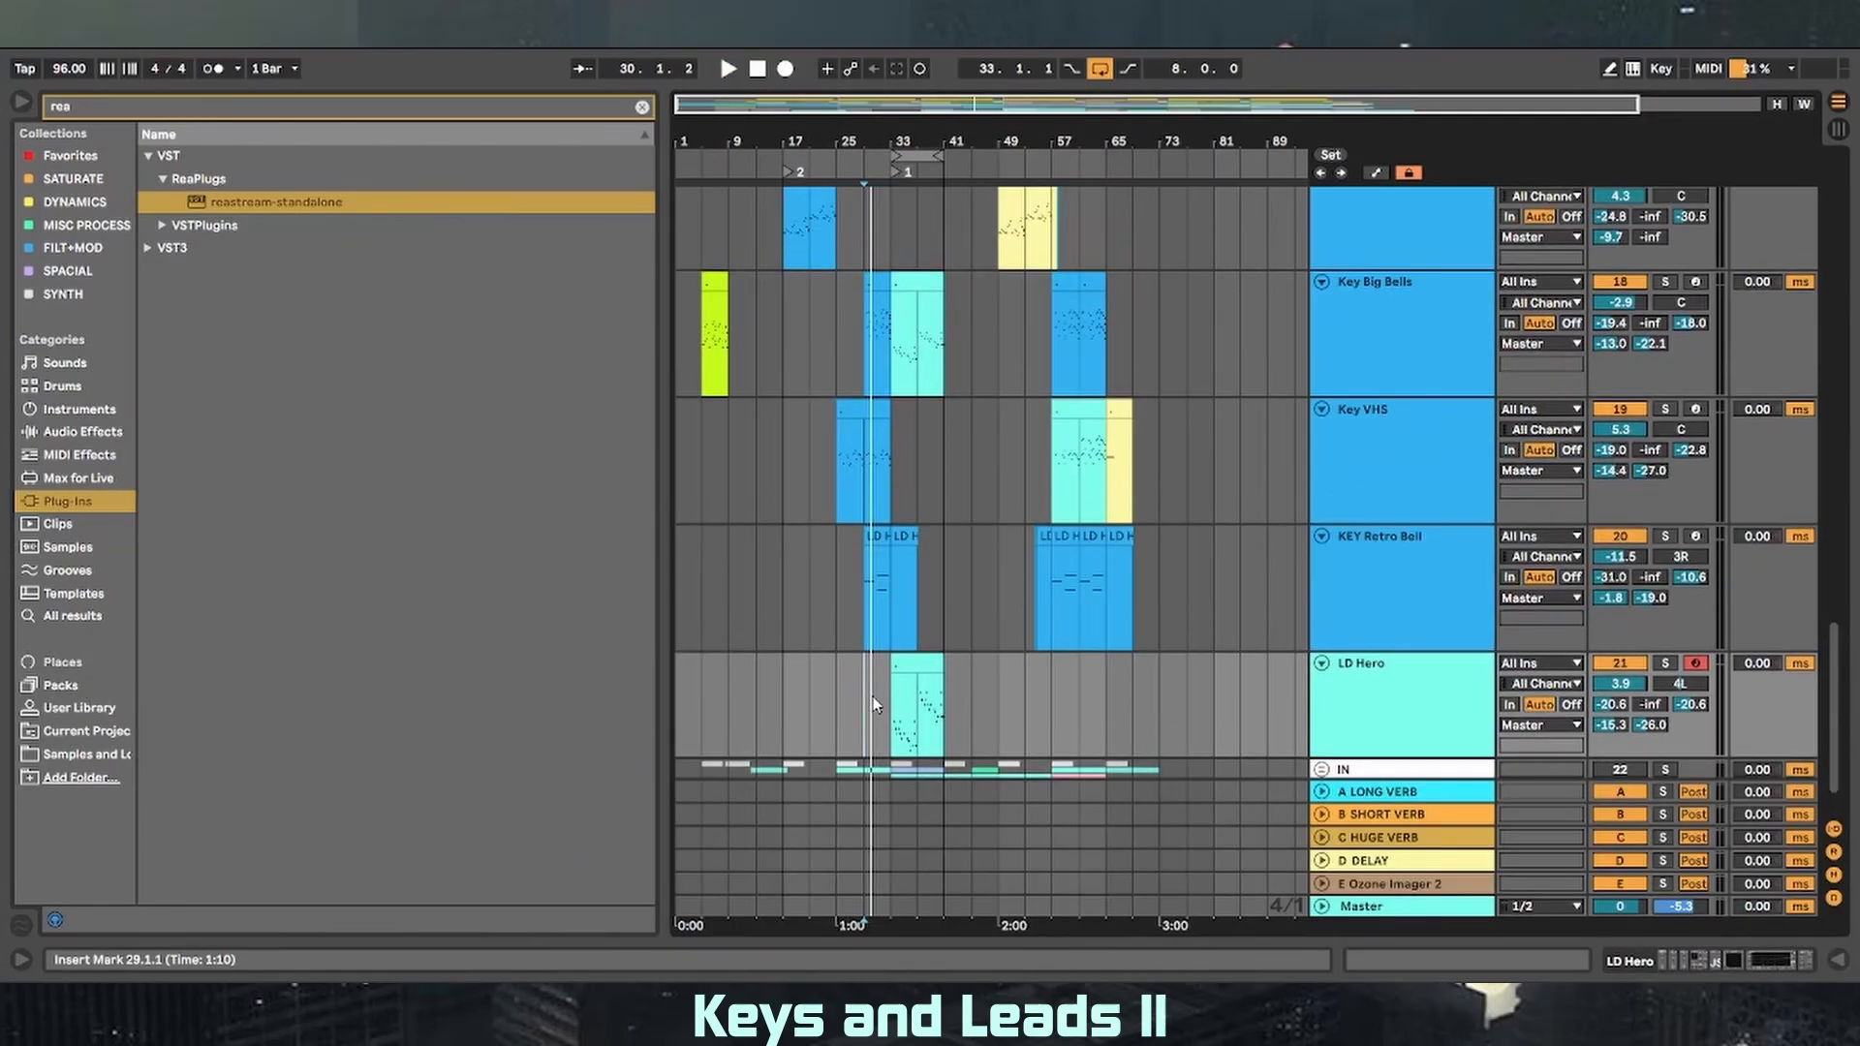
- Play the full mix from bar 29 and turn off the arrangement loop
key(space)
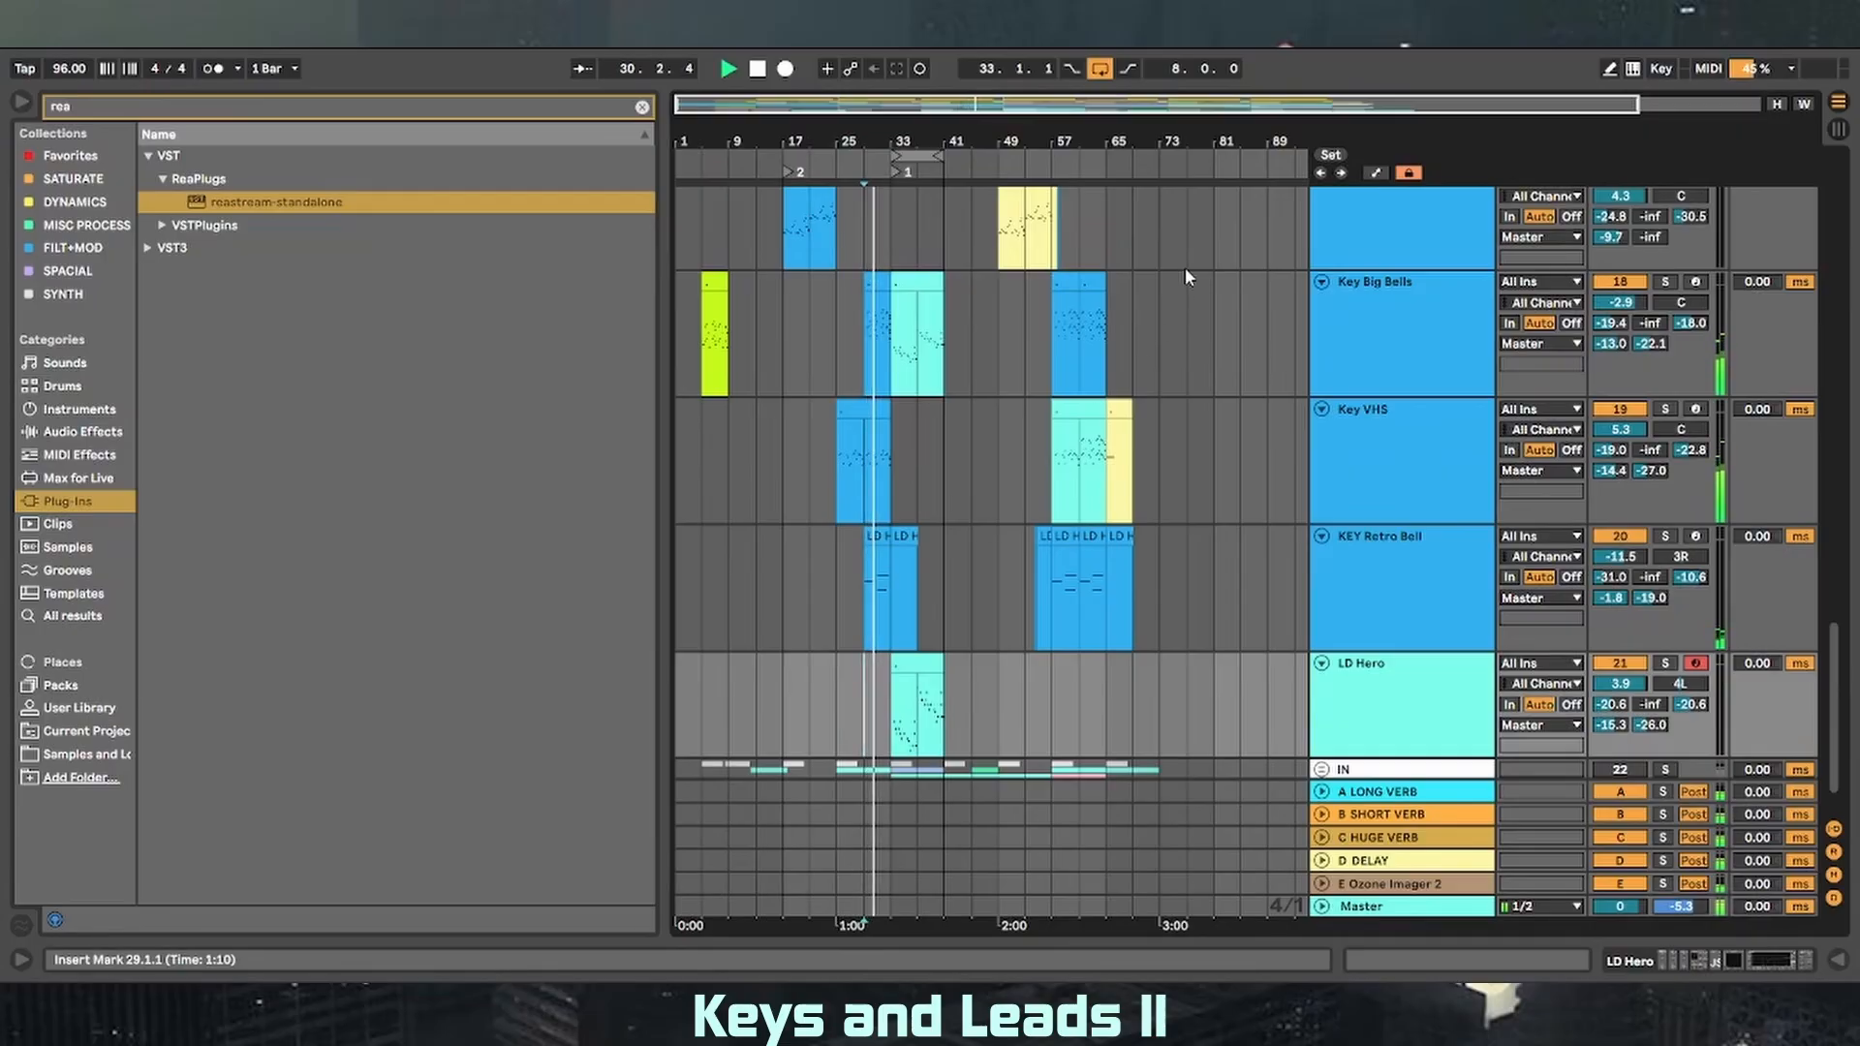
click(1099, 68)
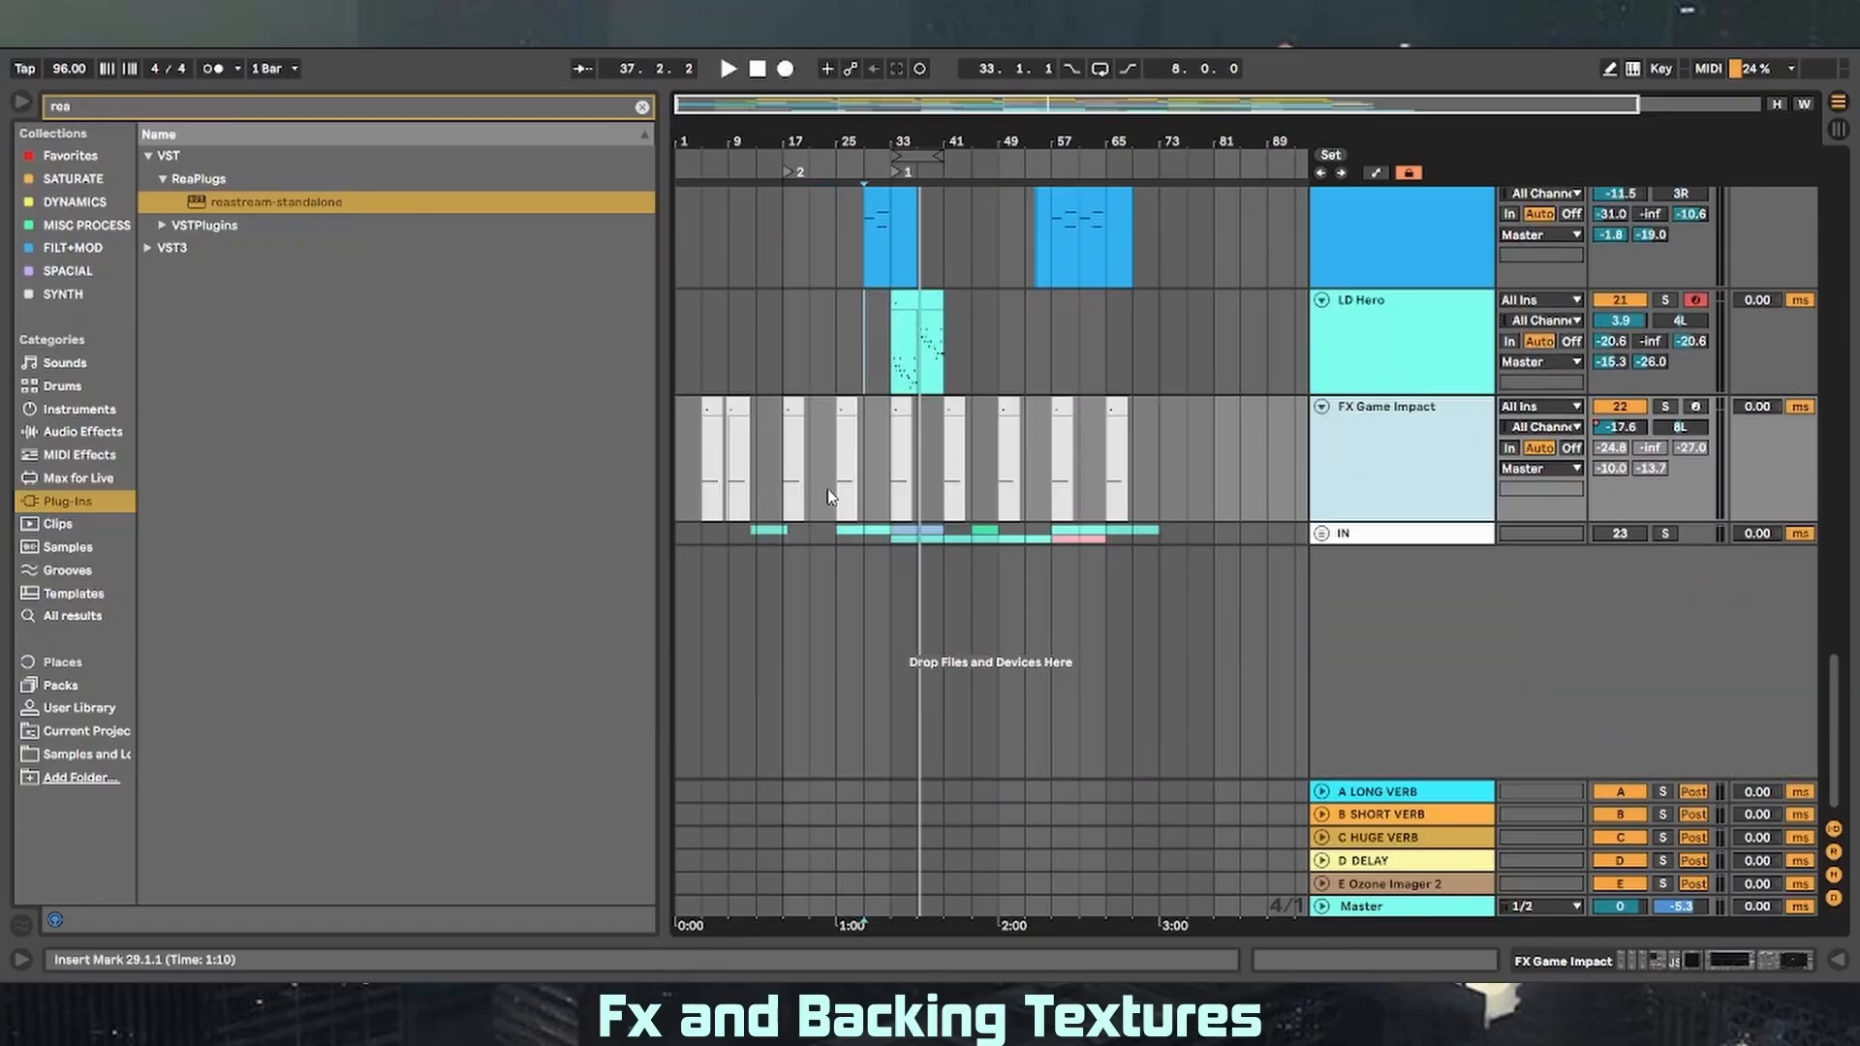
- Solo the FX Game Impact track, play it from bar 17 and show the notes of its clip there
click(786, 493)
double_click(795, 408)
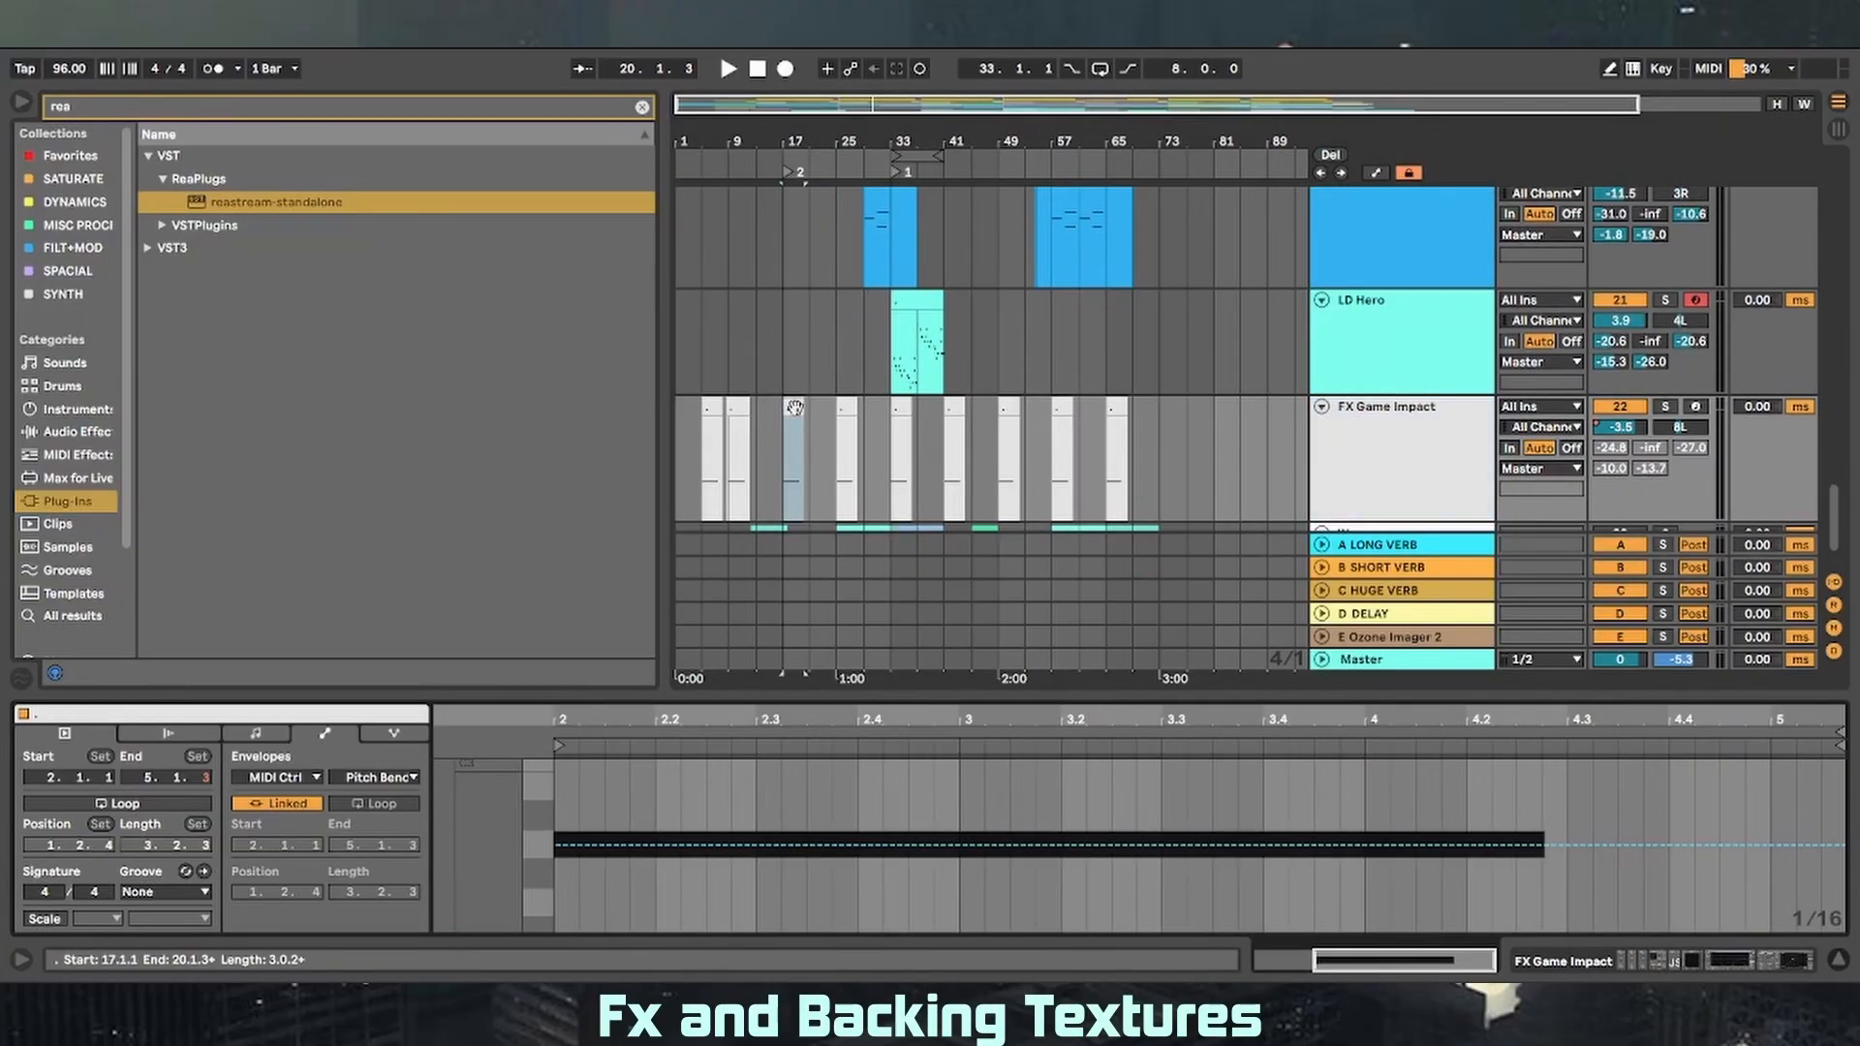
click(1665, 406)
key(space)
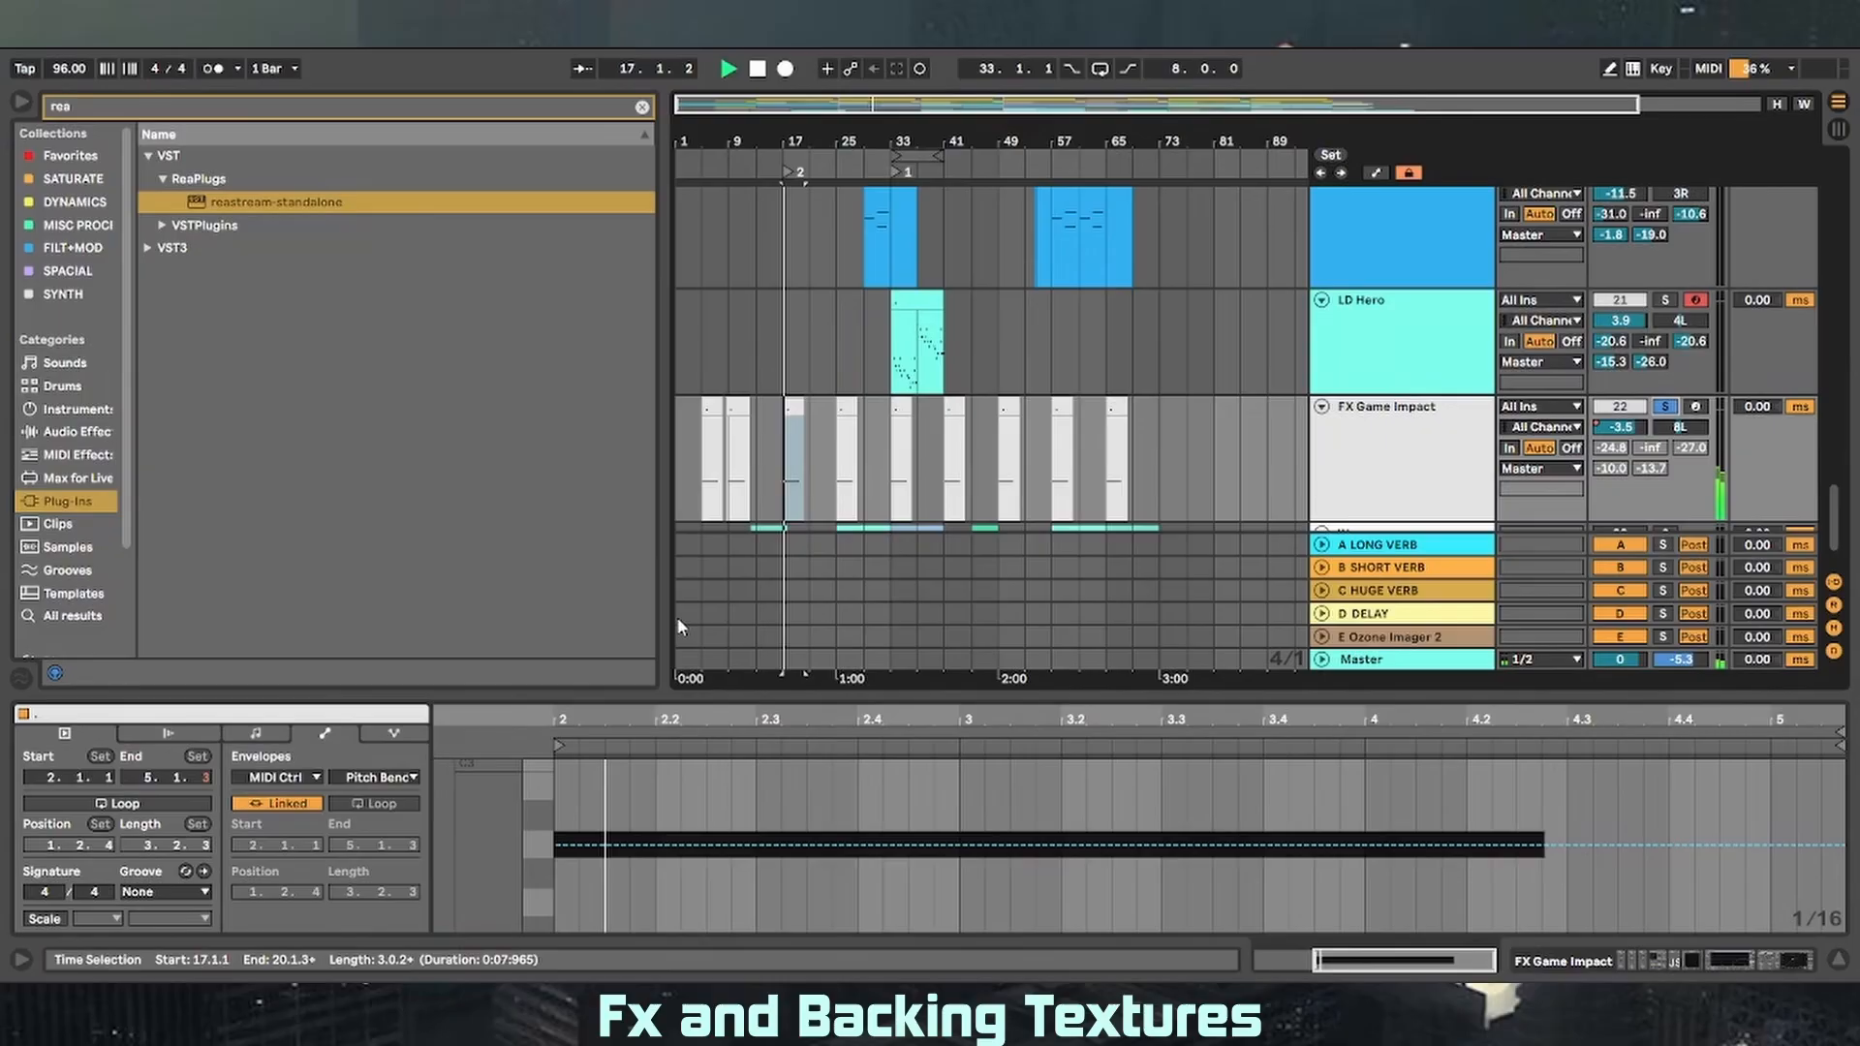
click(266, 738)
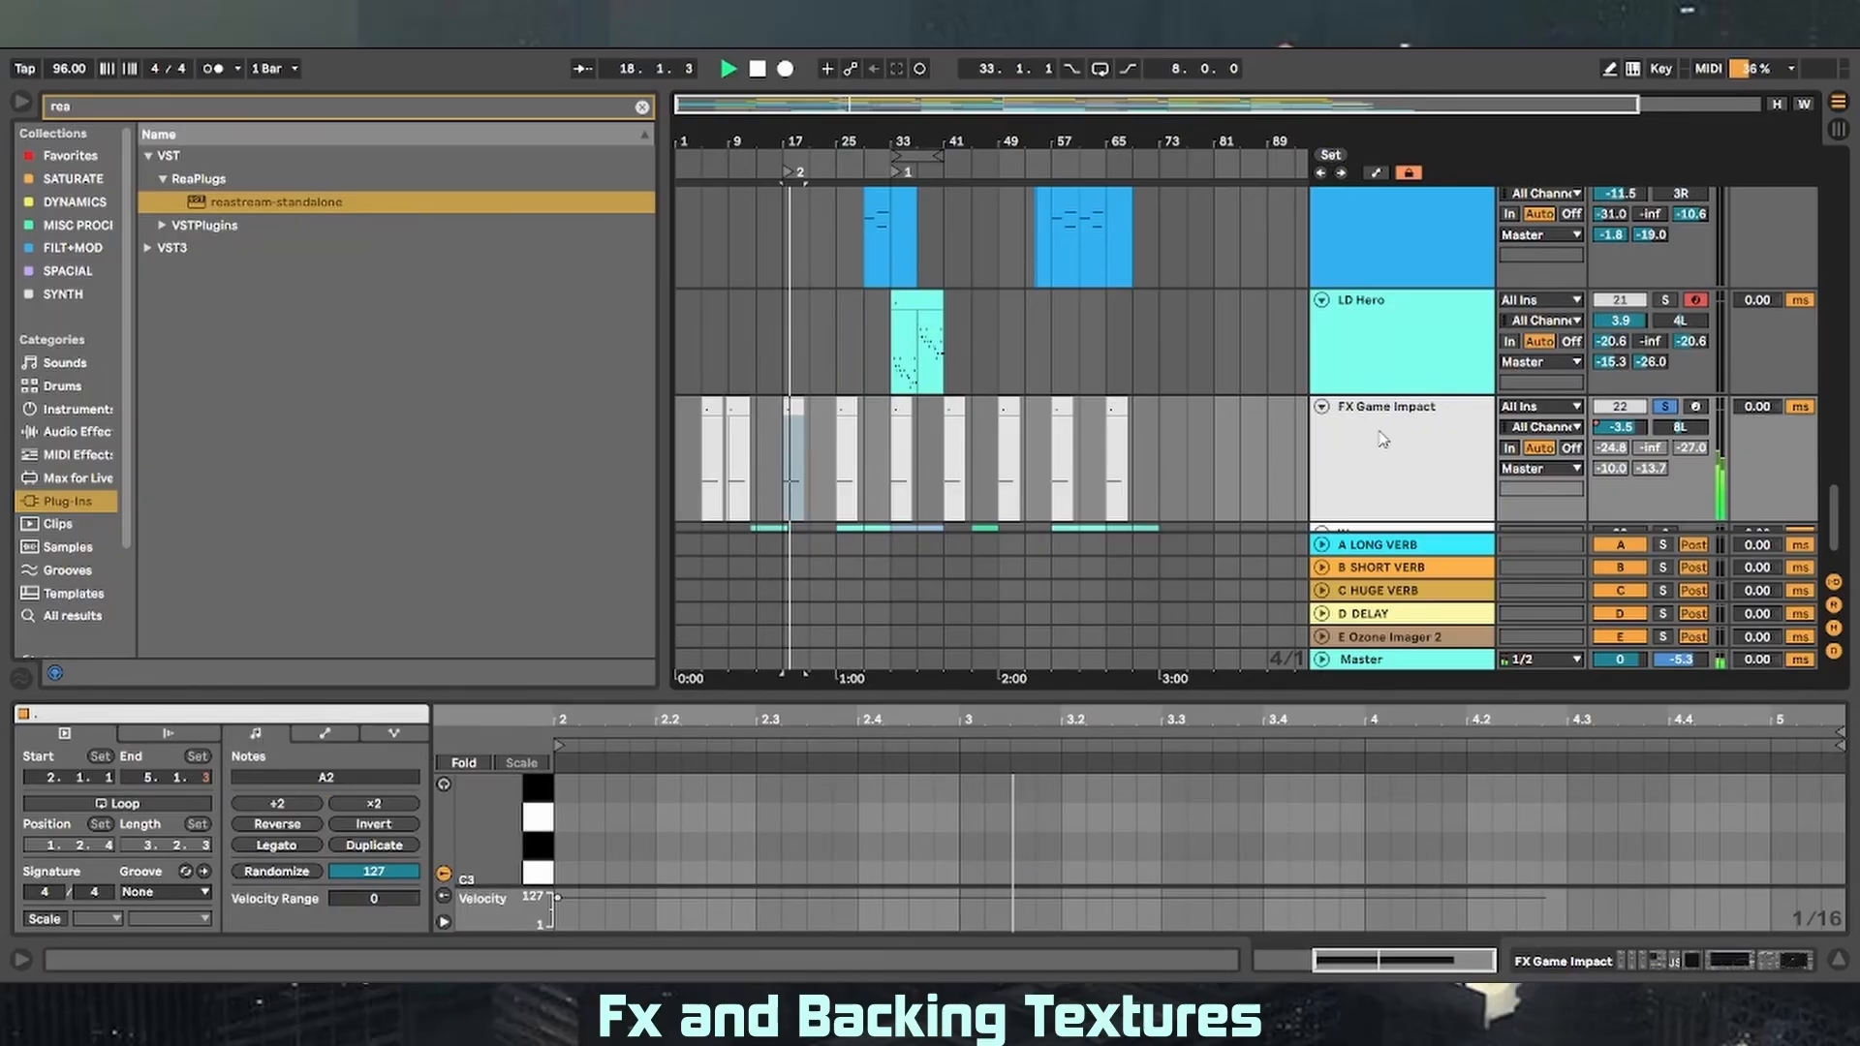
- View the FX Game Impact track's device chain, inspect its Repro-5 synth and effects settings, and close the plug-in window
key(shift+Tab)
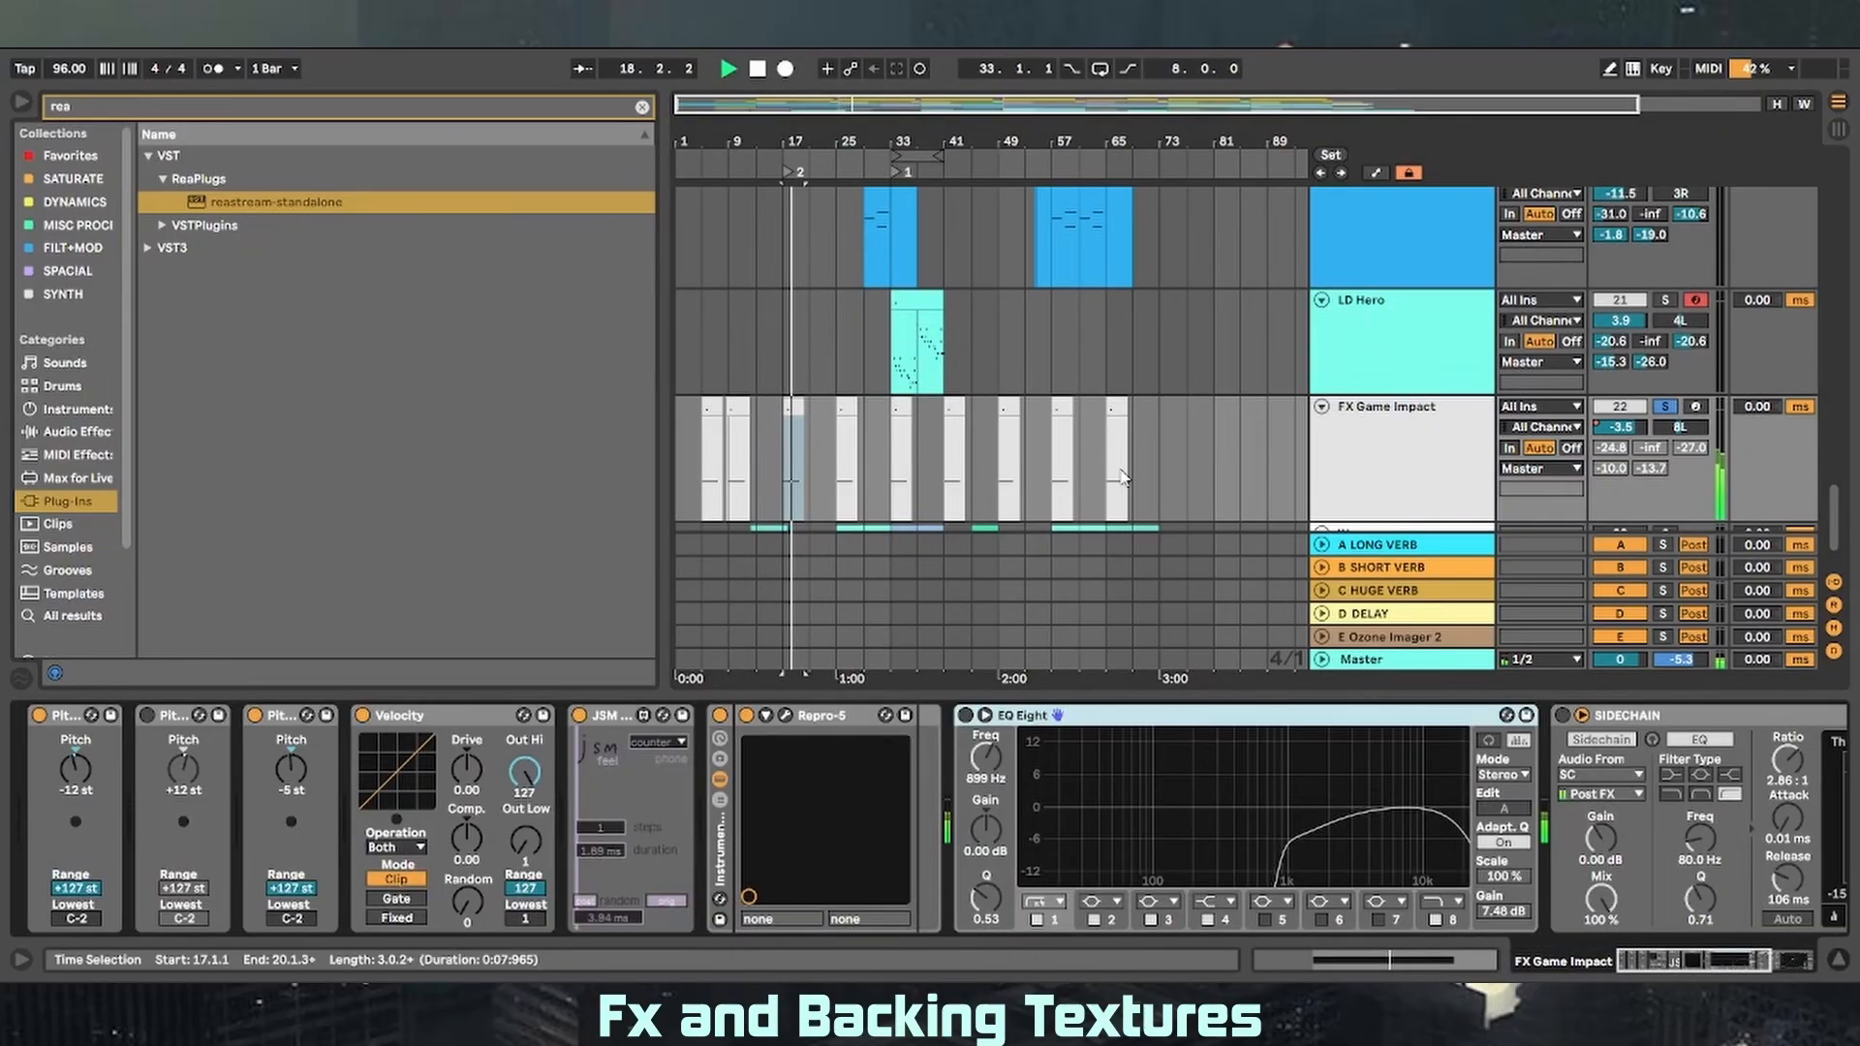
click(786, 715)
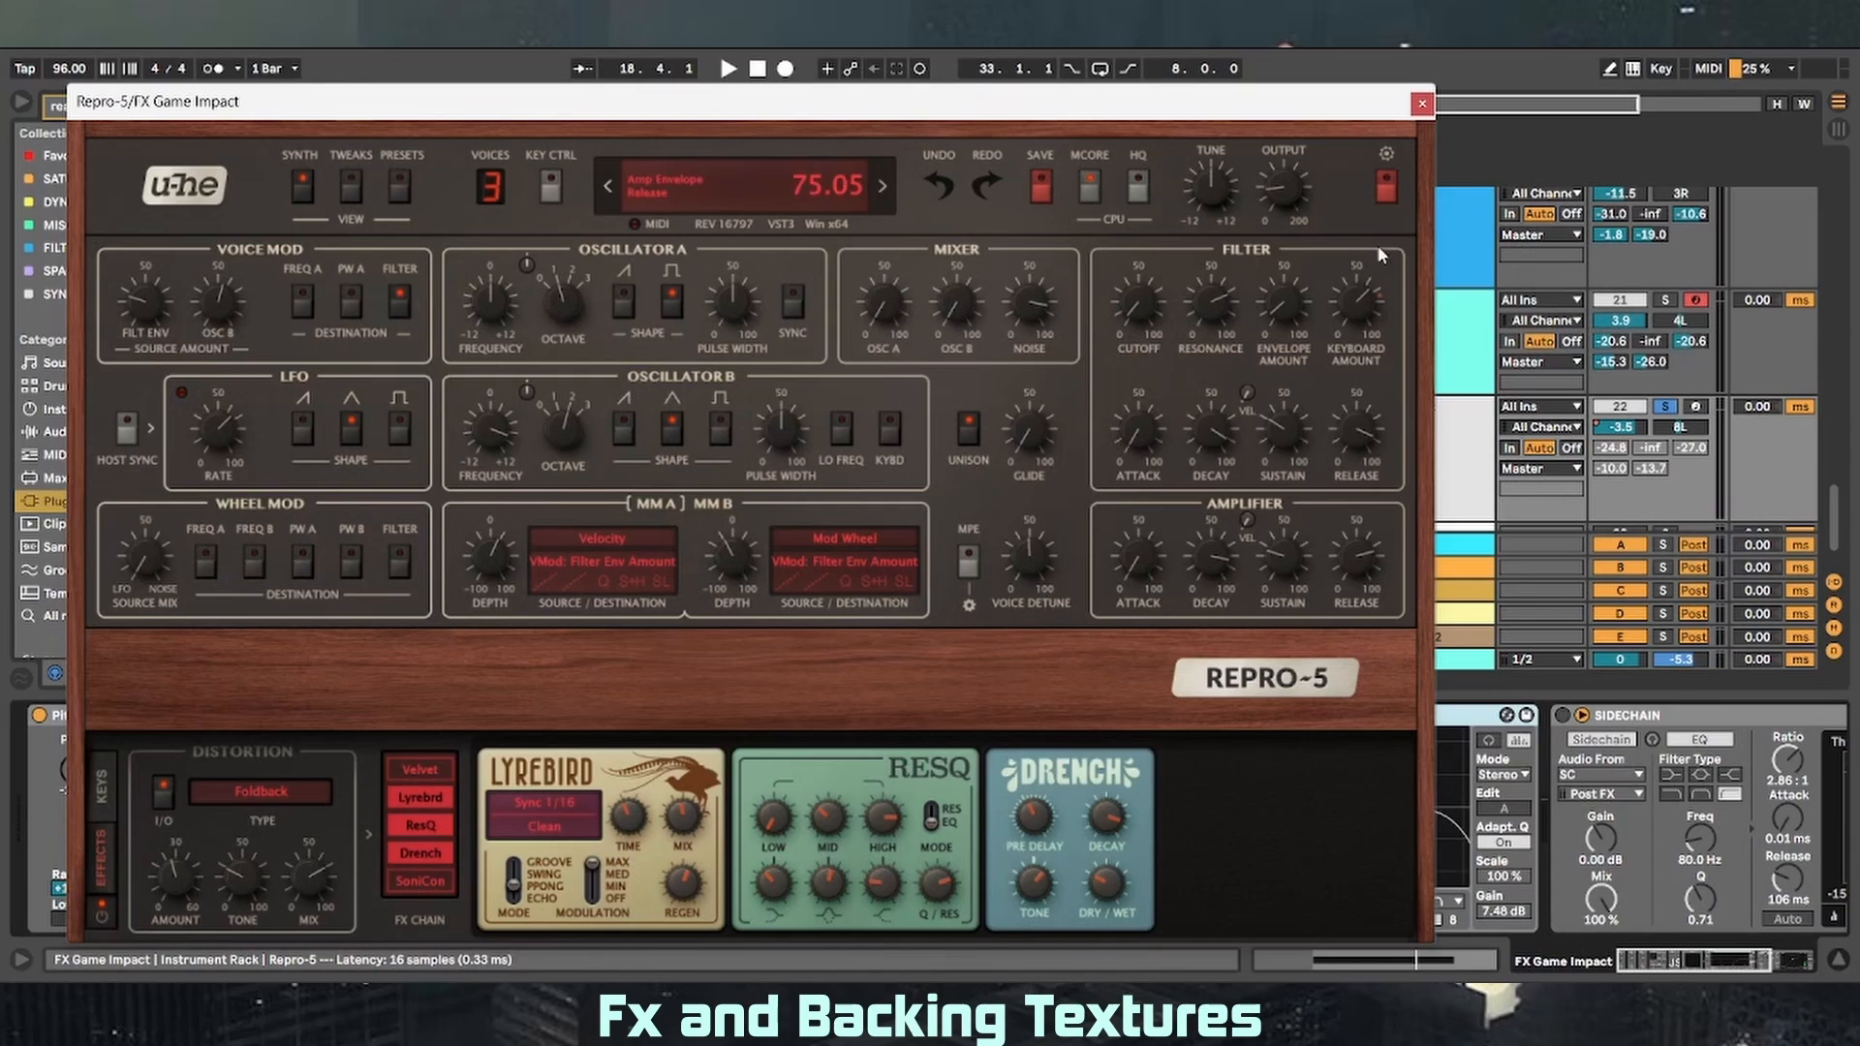
click(1419, 104)
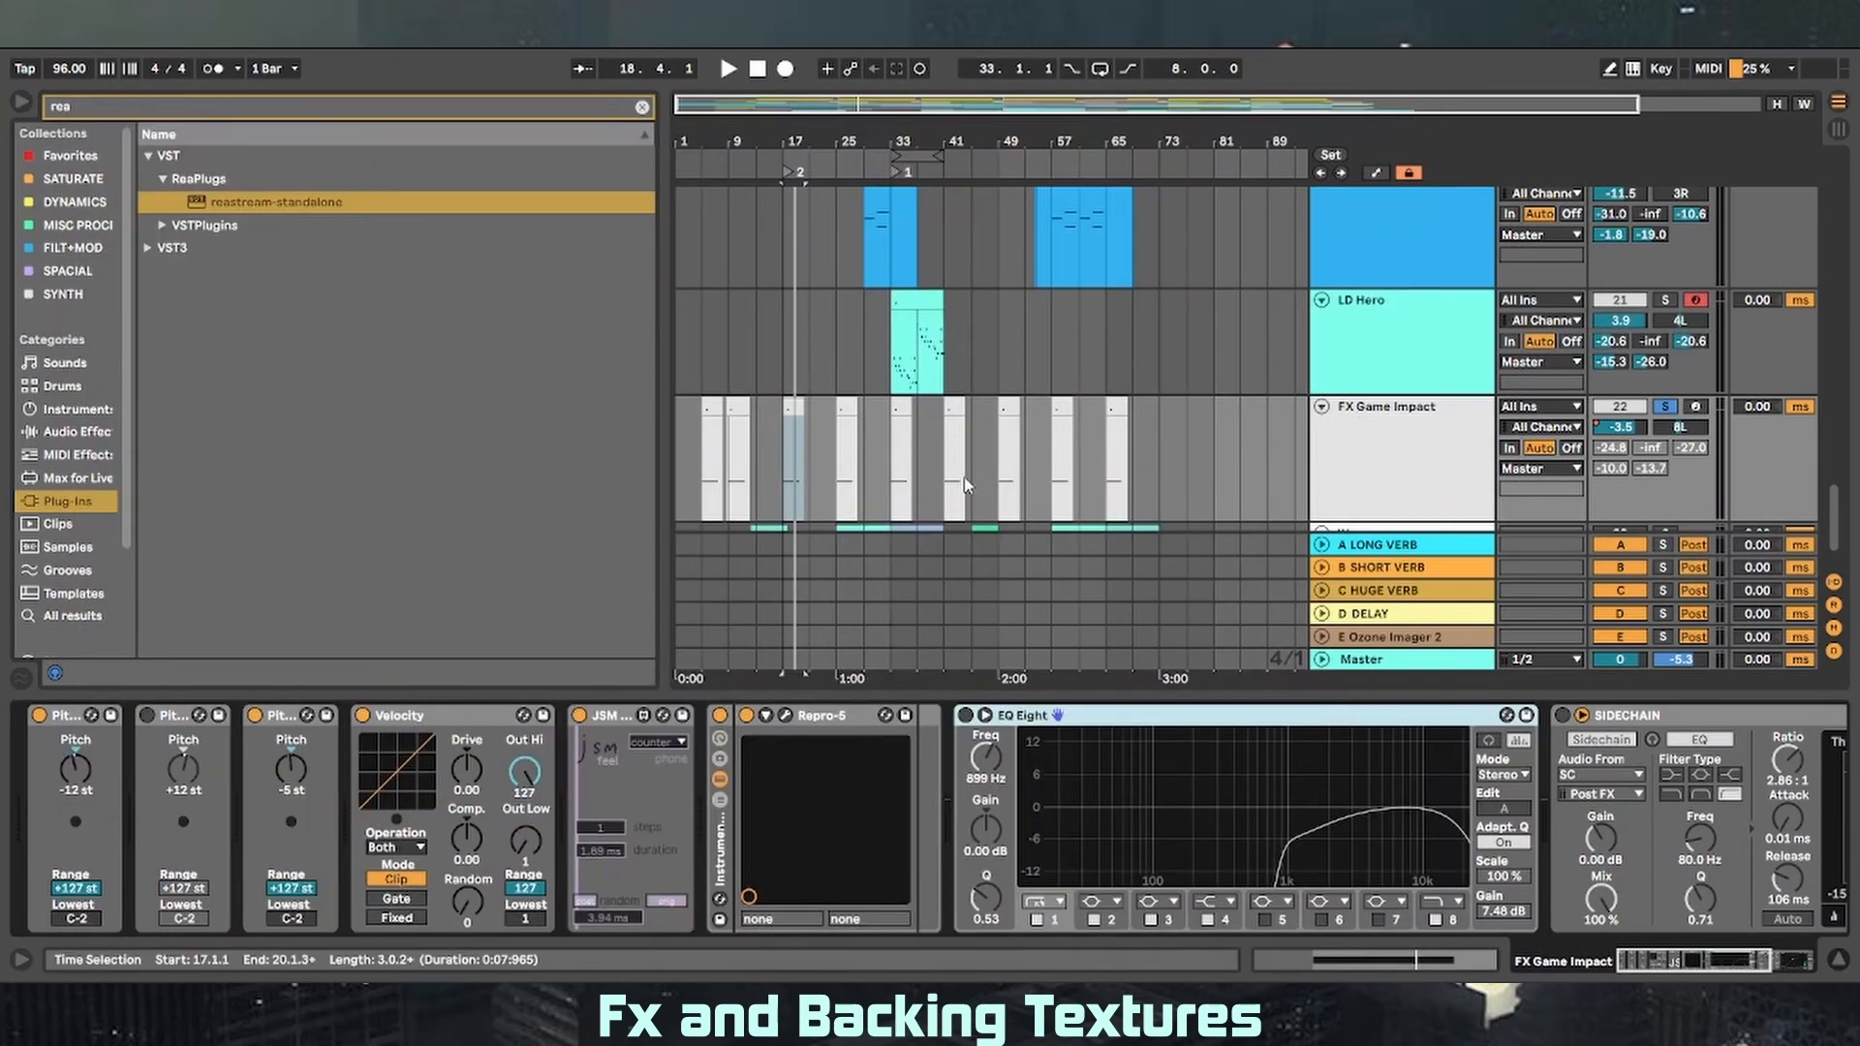
- Switch on EQ Eight and the SIDECHAIN compressor on FX Game Impact while auditioning it, and enable all its sends
key(space)
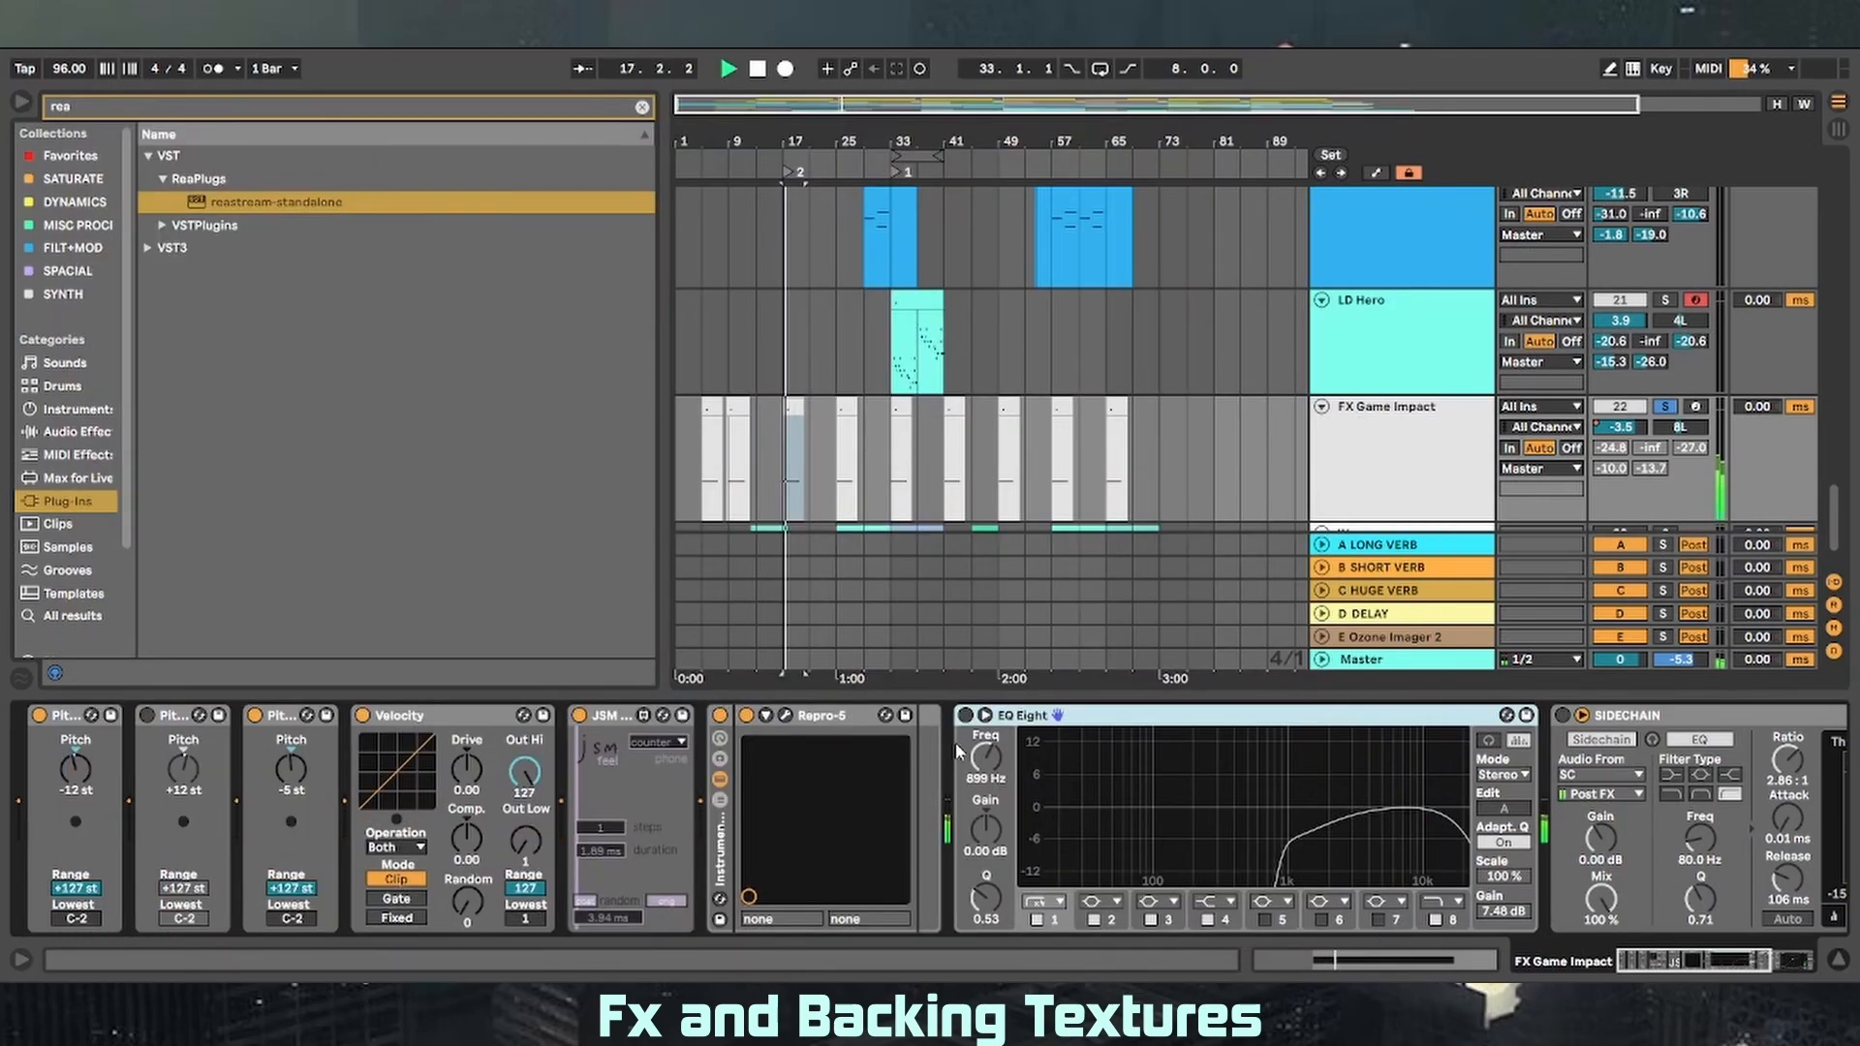
key(space)
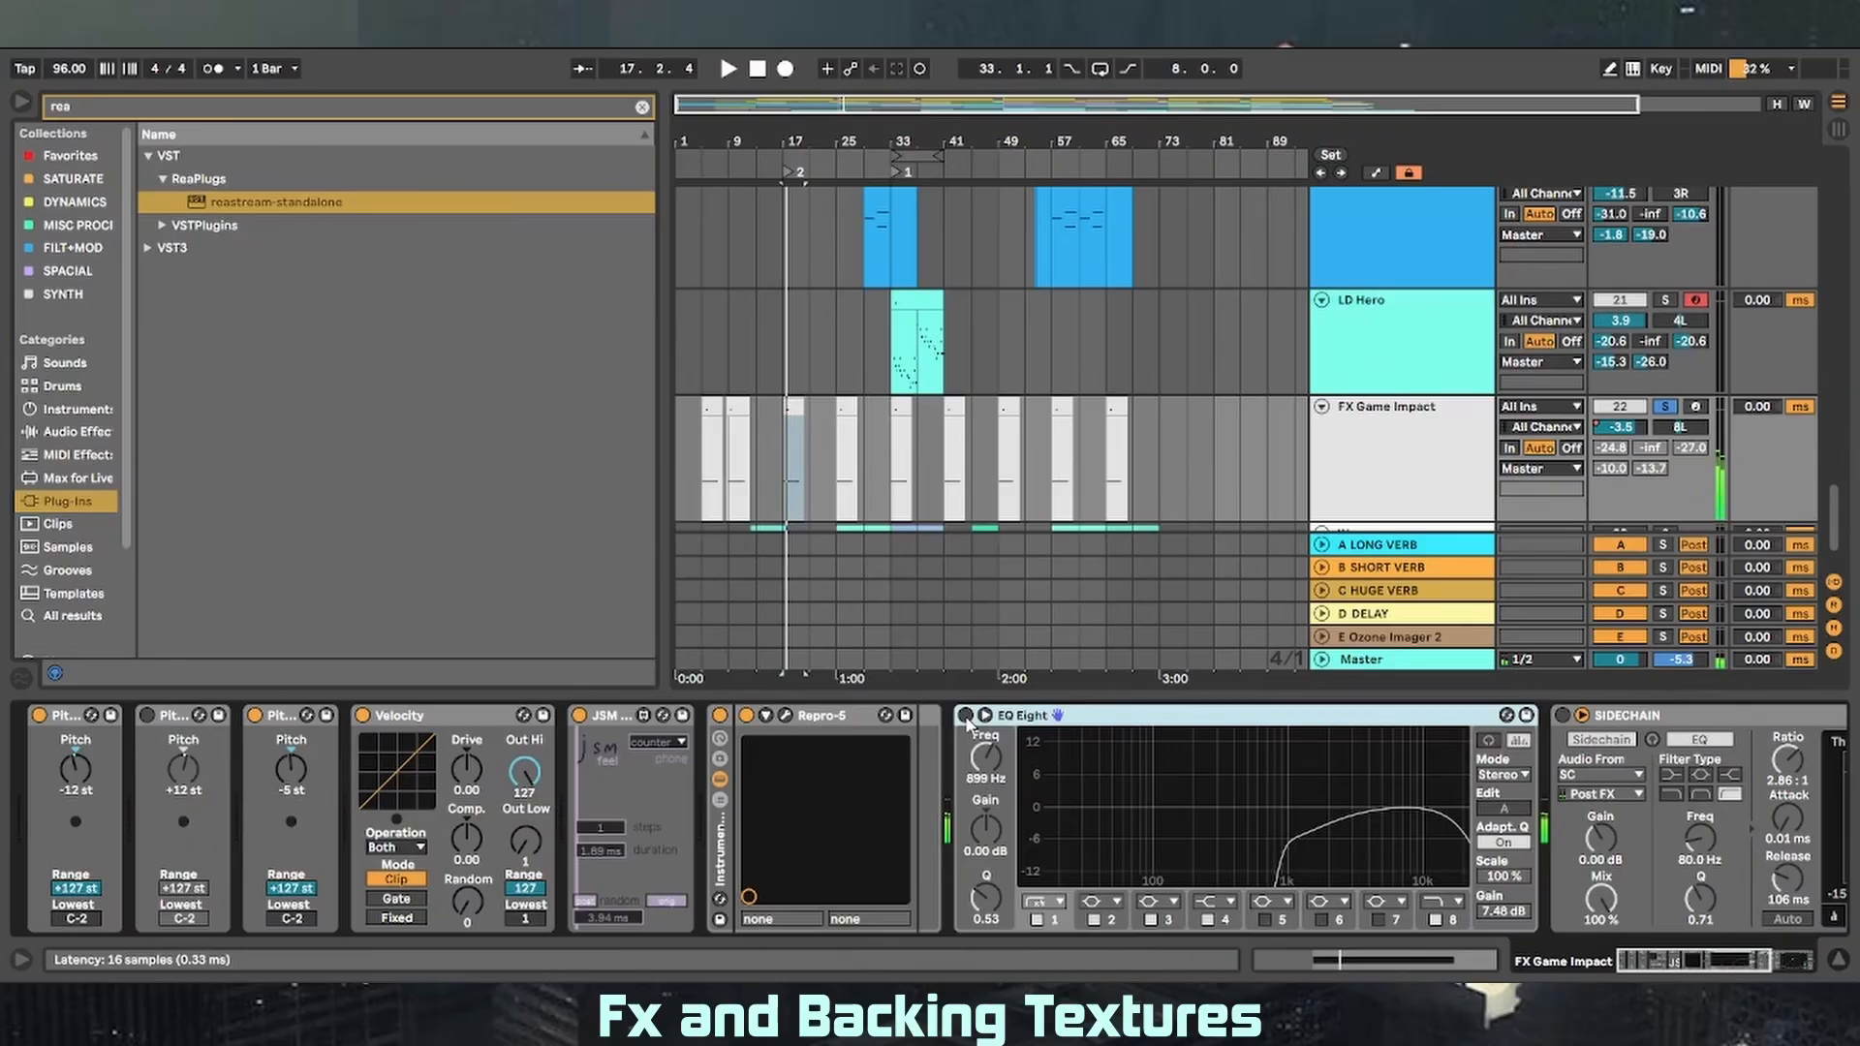
click(966, 716)
key(space)
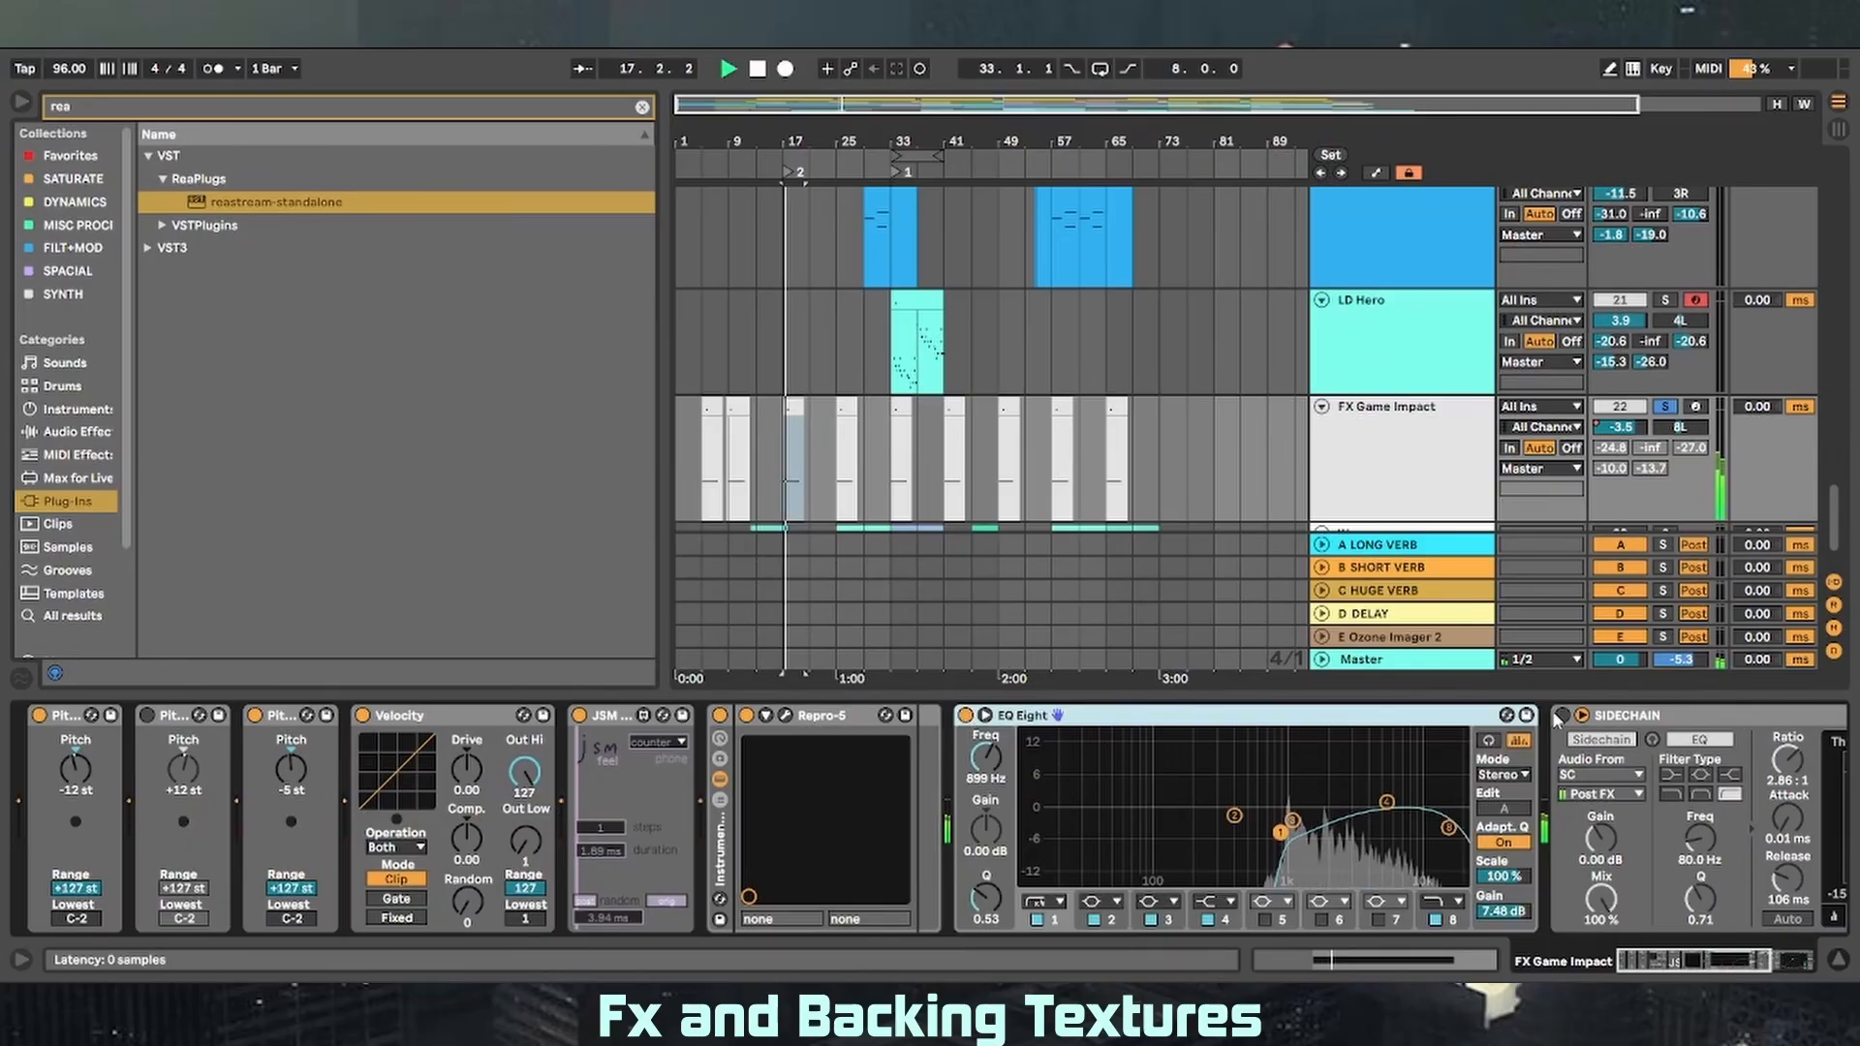
click(1561, 714)
click(1760, 959)
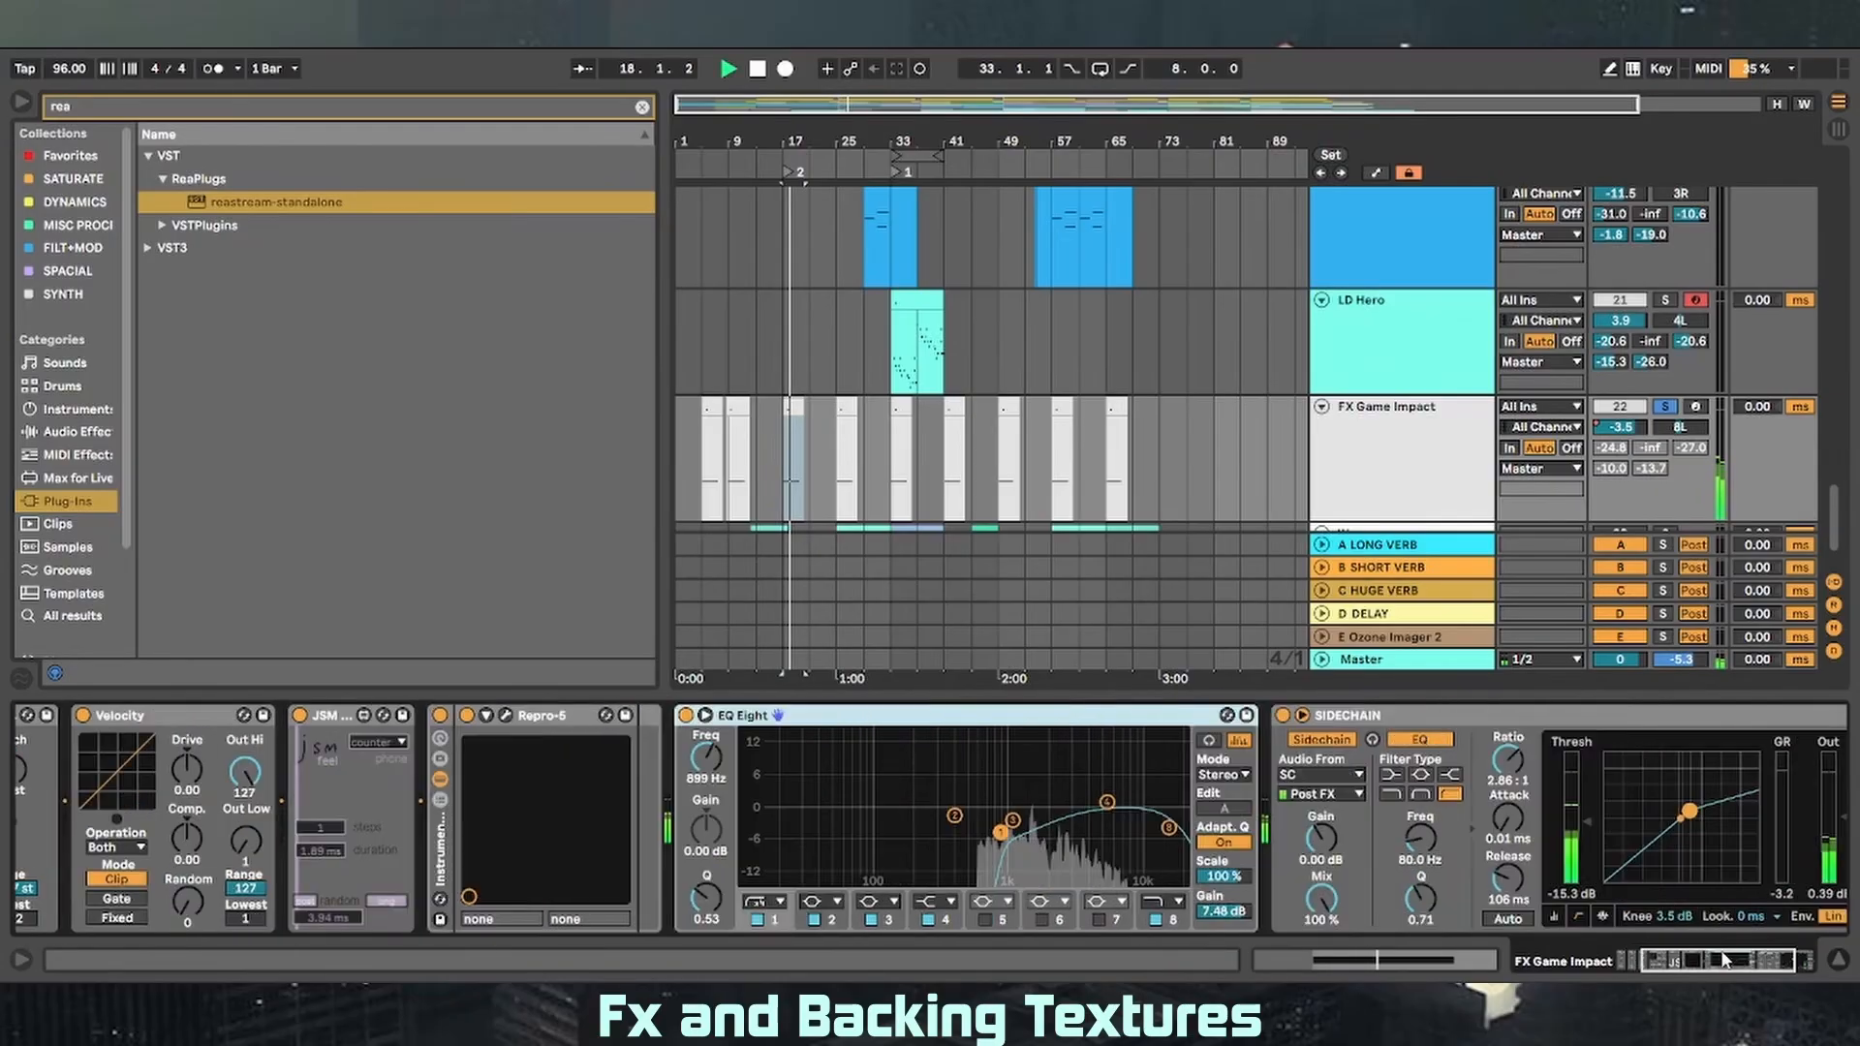
key(space)
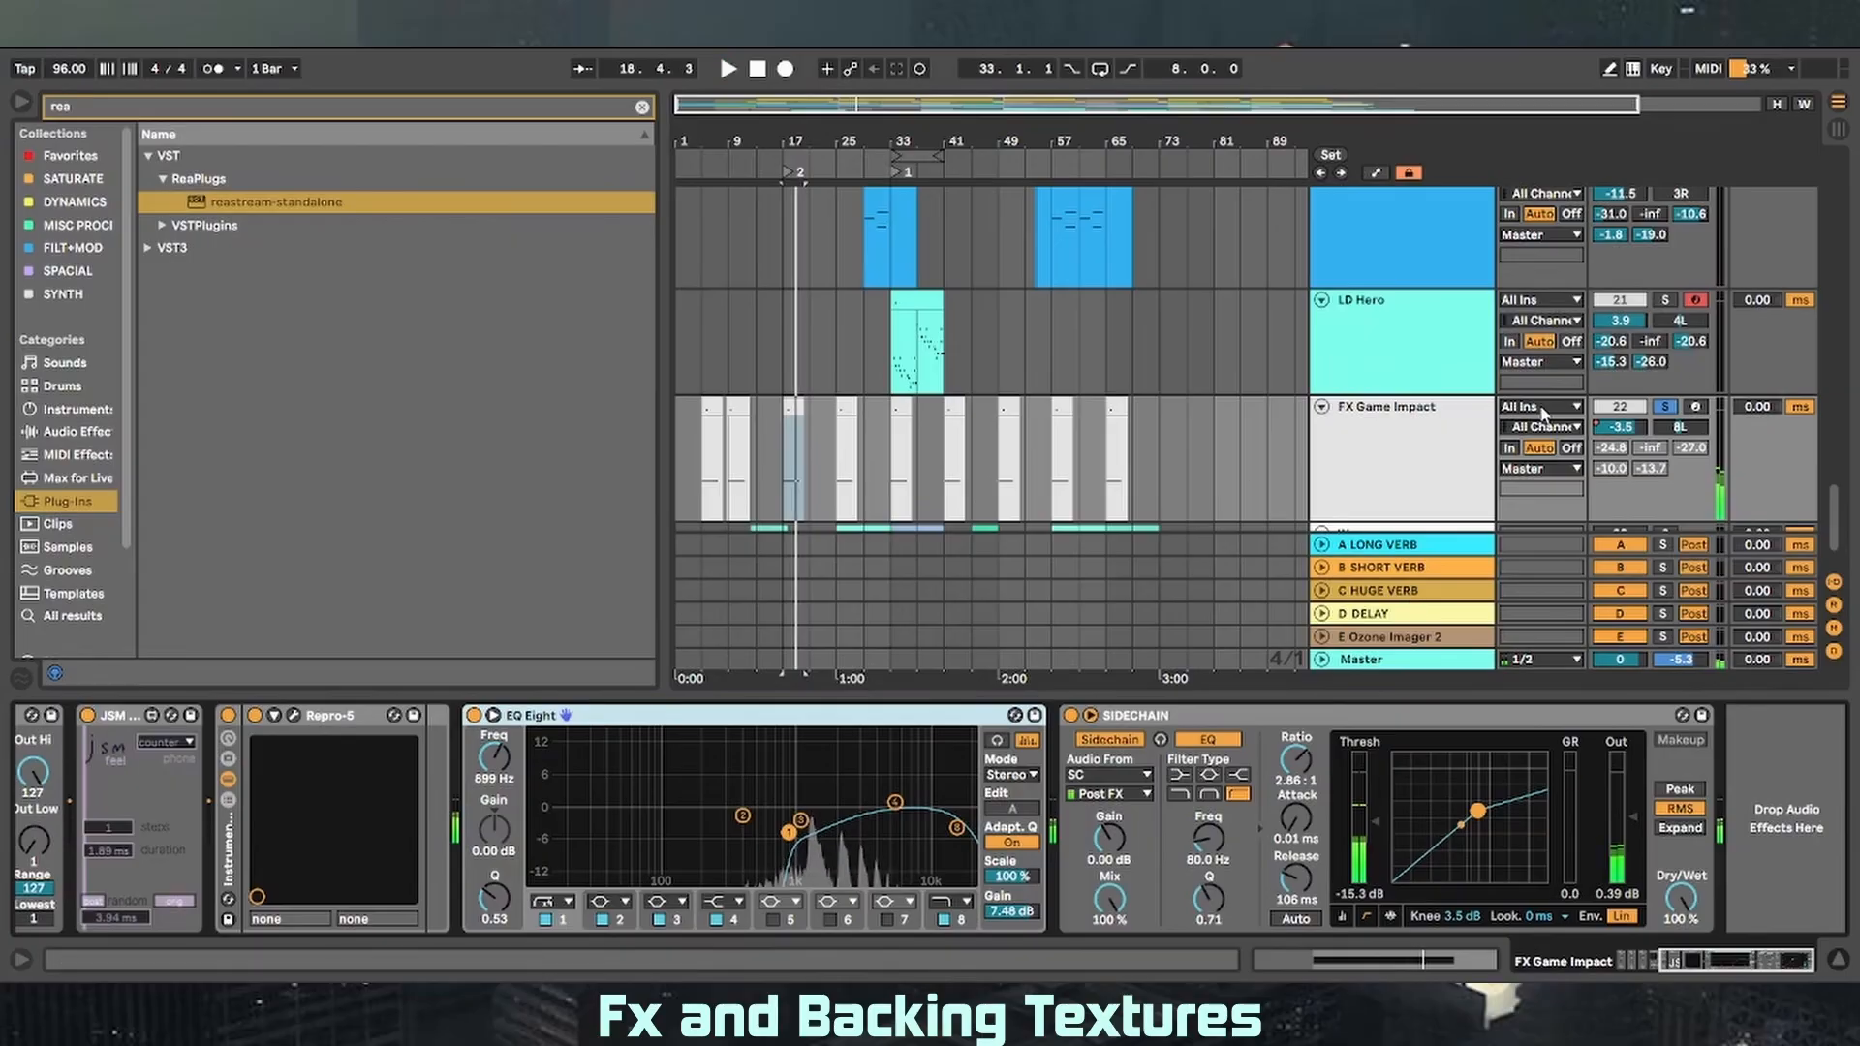
right_click(1602, 451)
click(1643, 486)
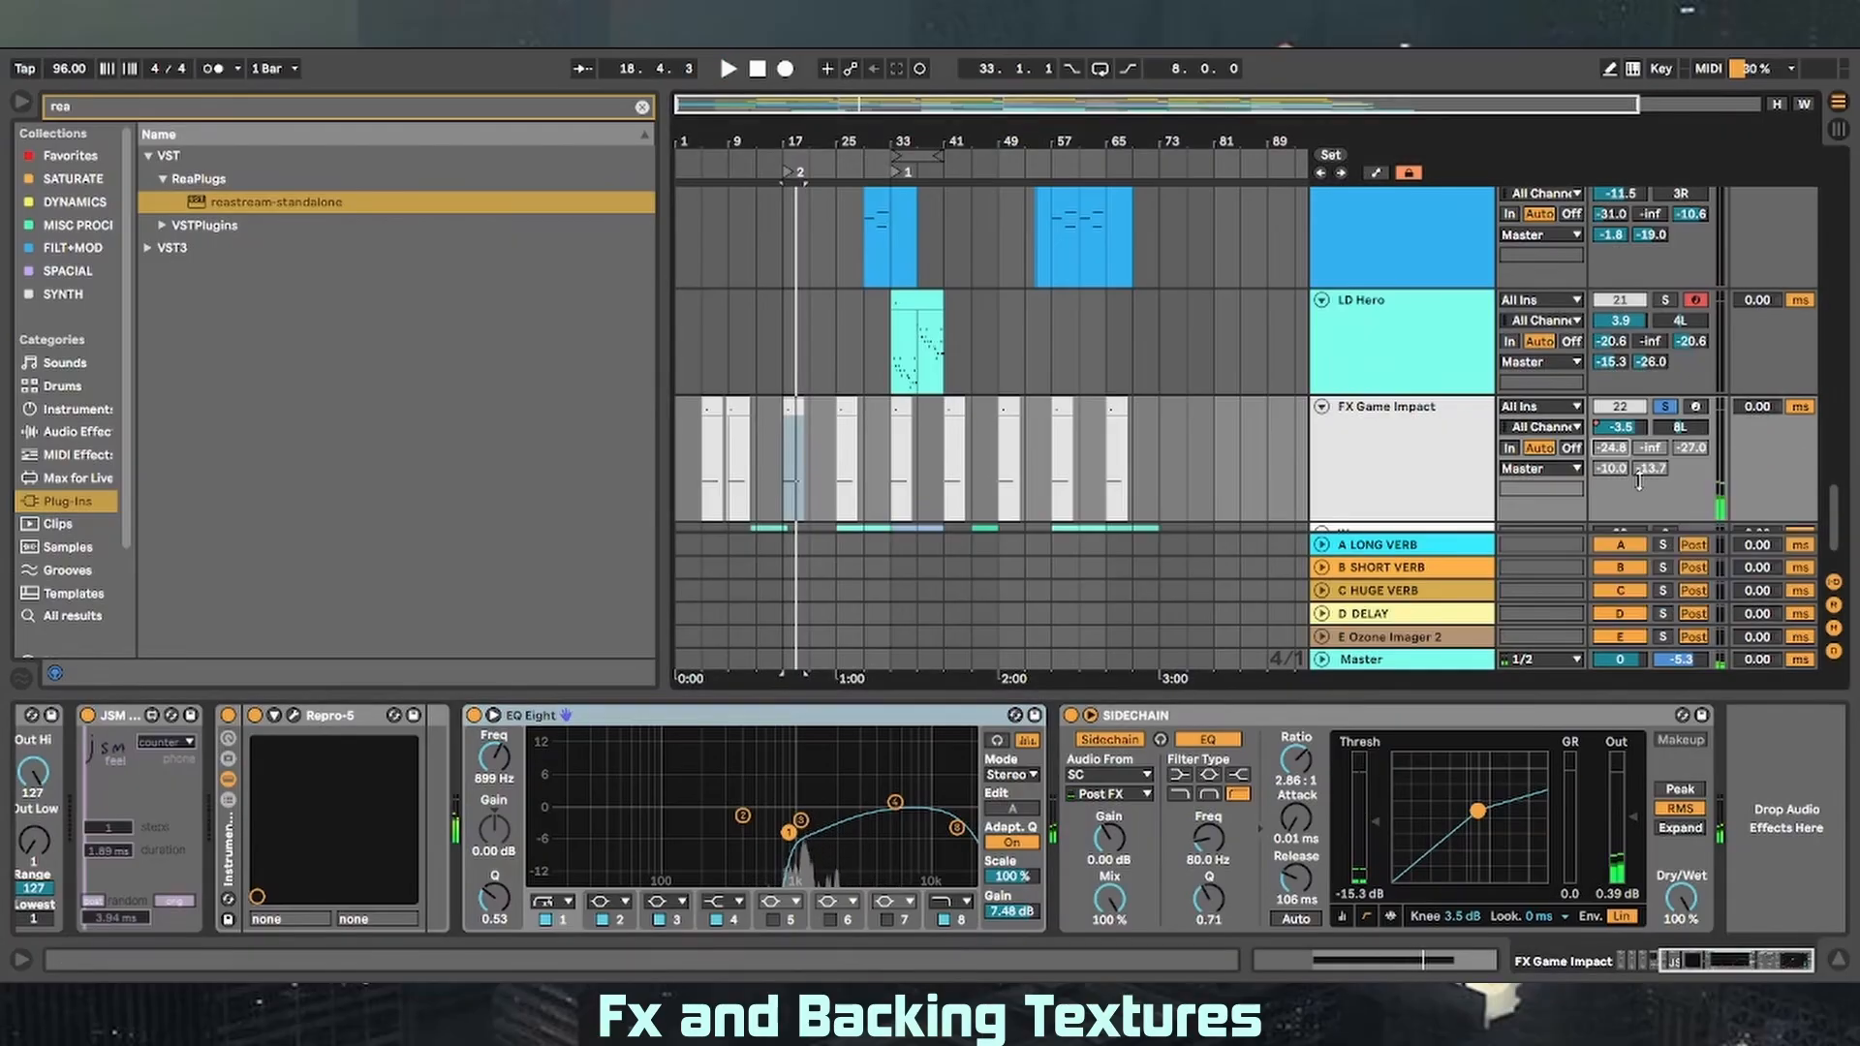
- Unsolo FX Game Impact and play the full mix from bar 25, briefly showing its track volume automation
key(a)
key(s)
click(836, 392)
key(space)
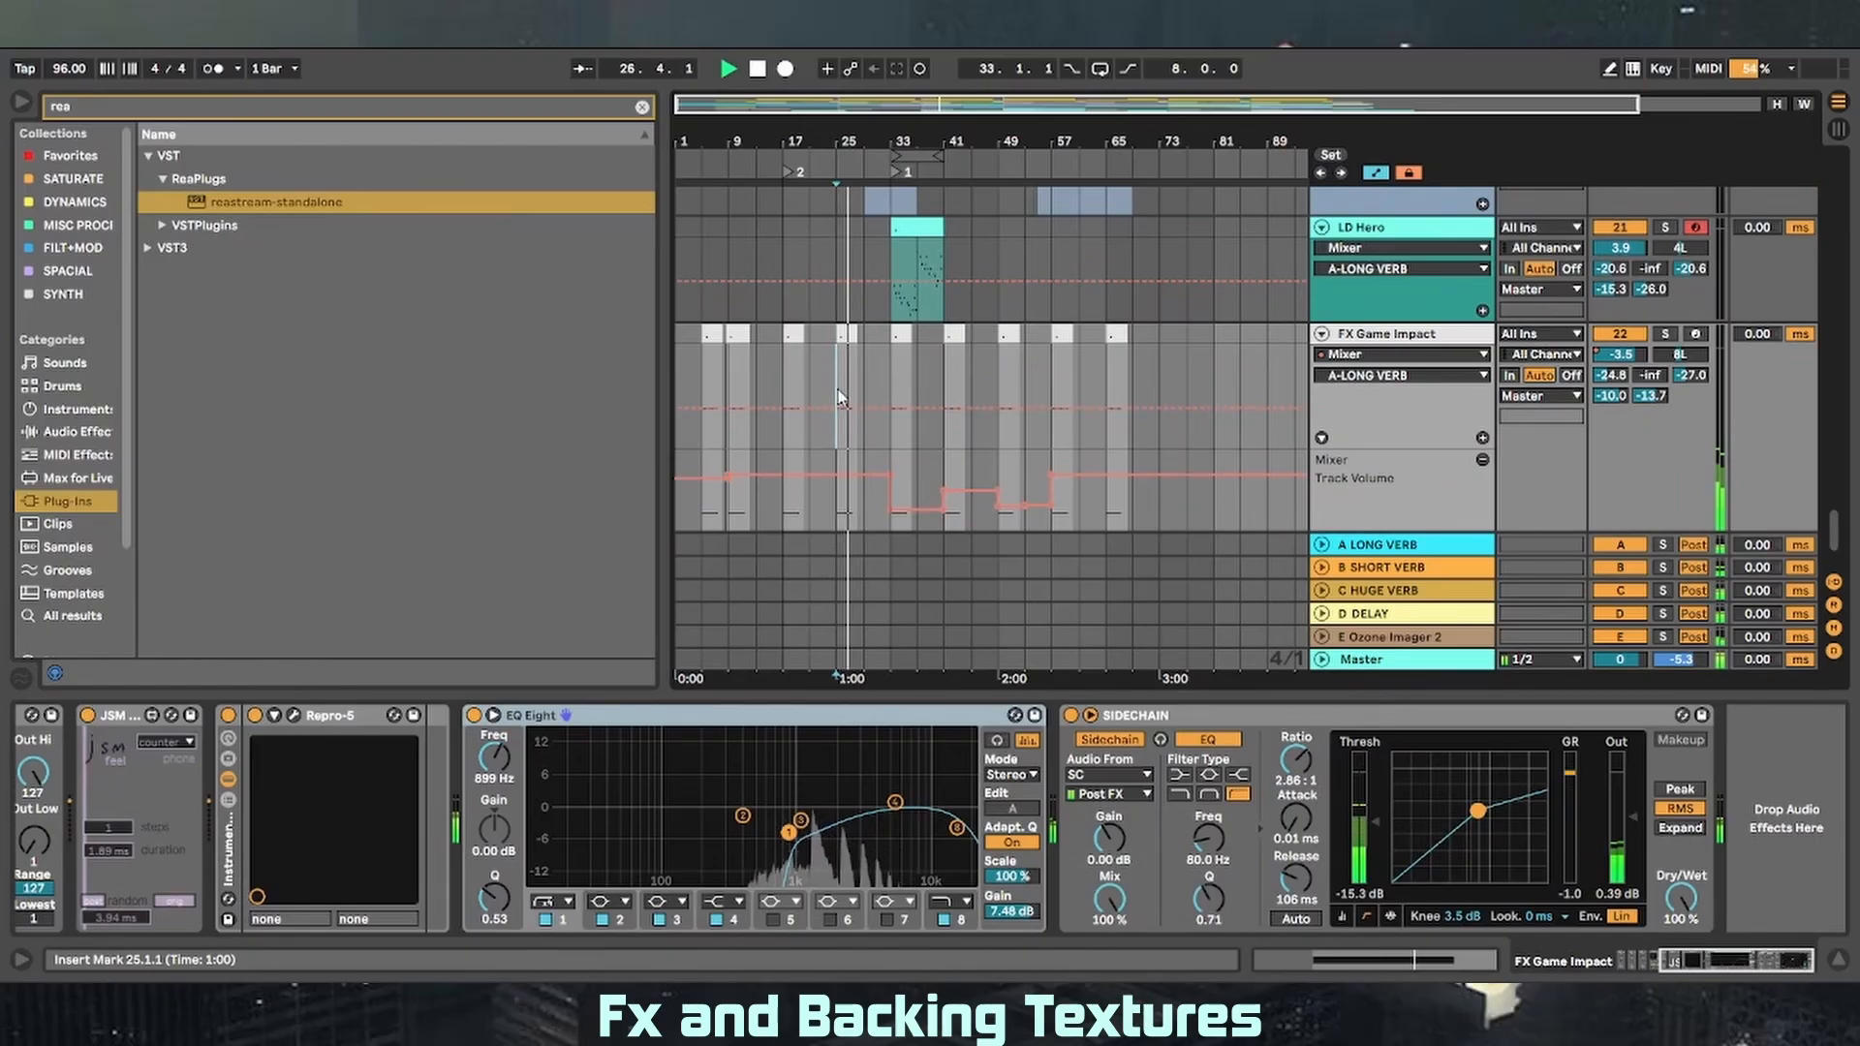
key(a)
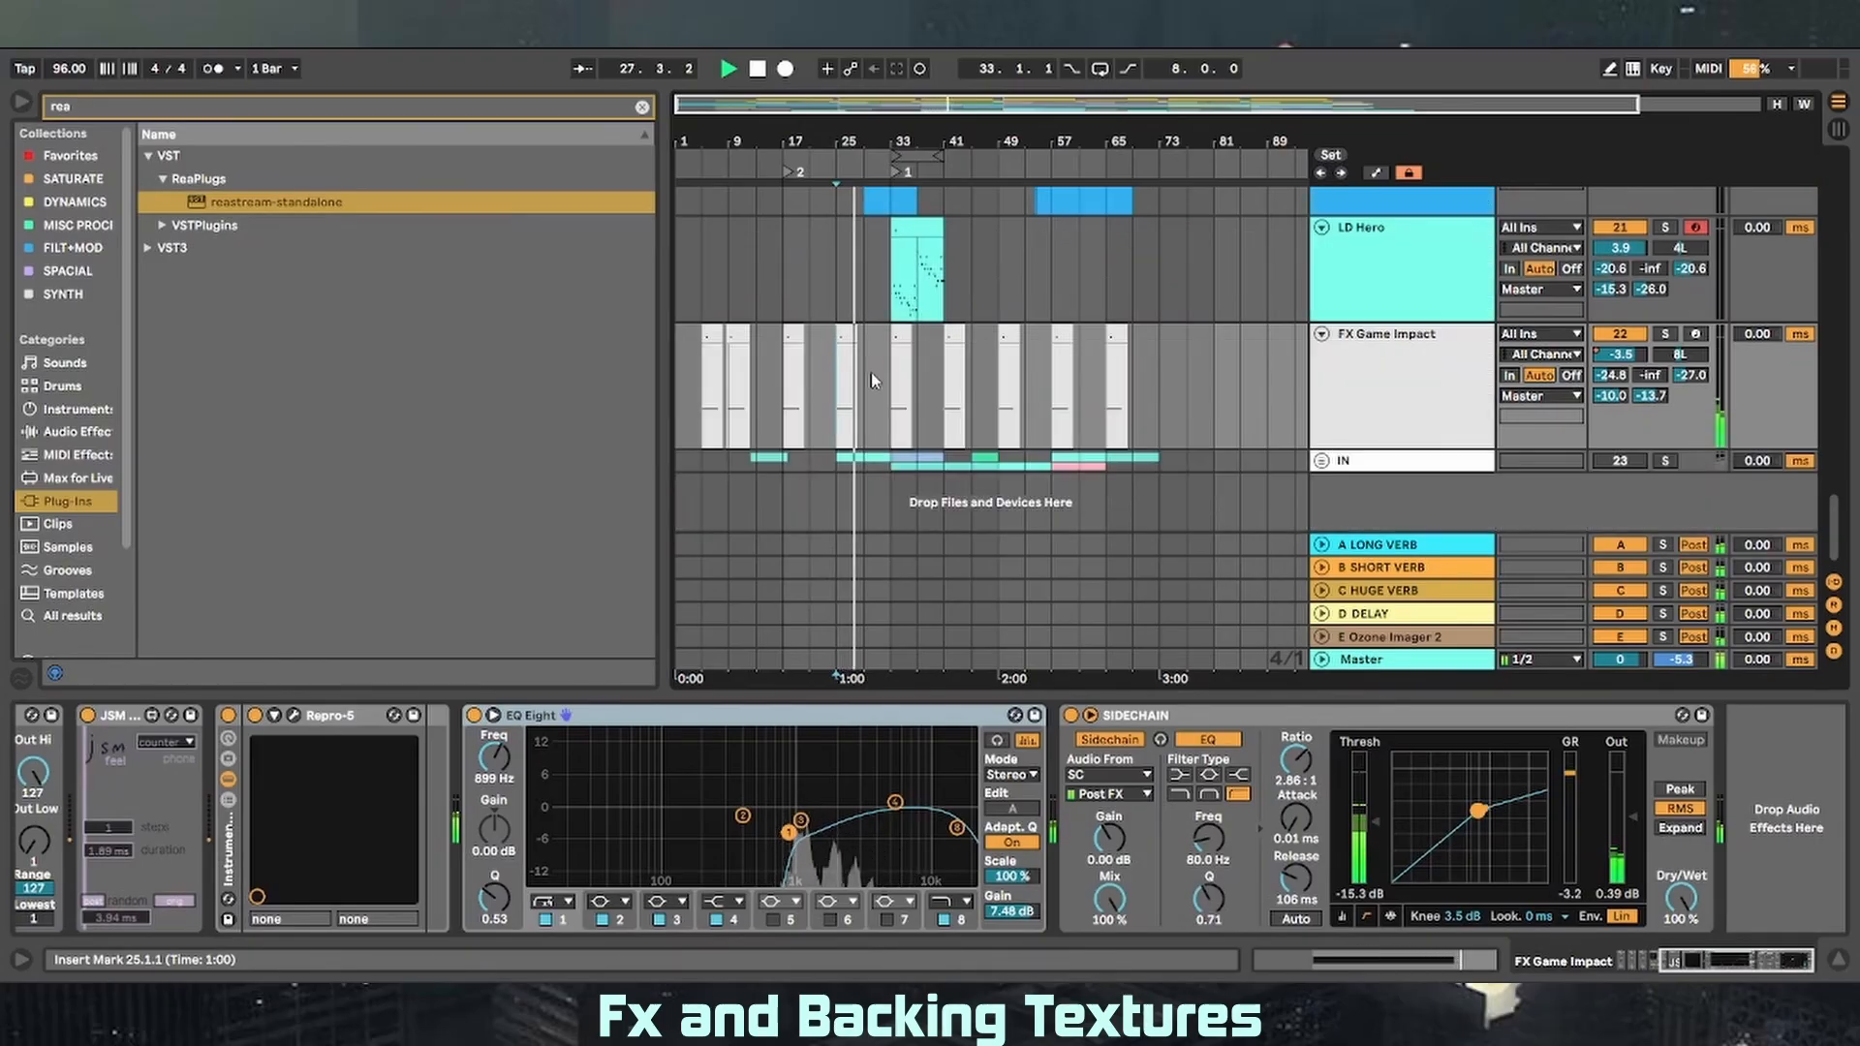
scroll(881, 381, up, 1)
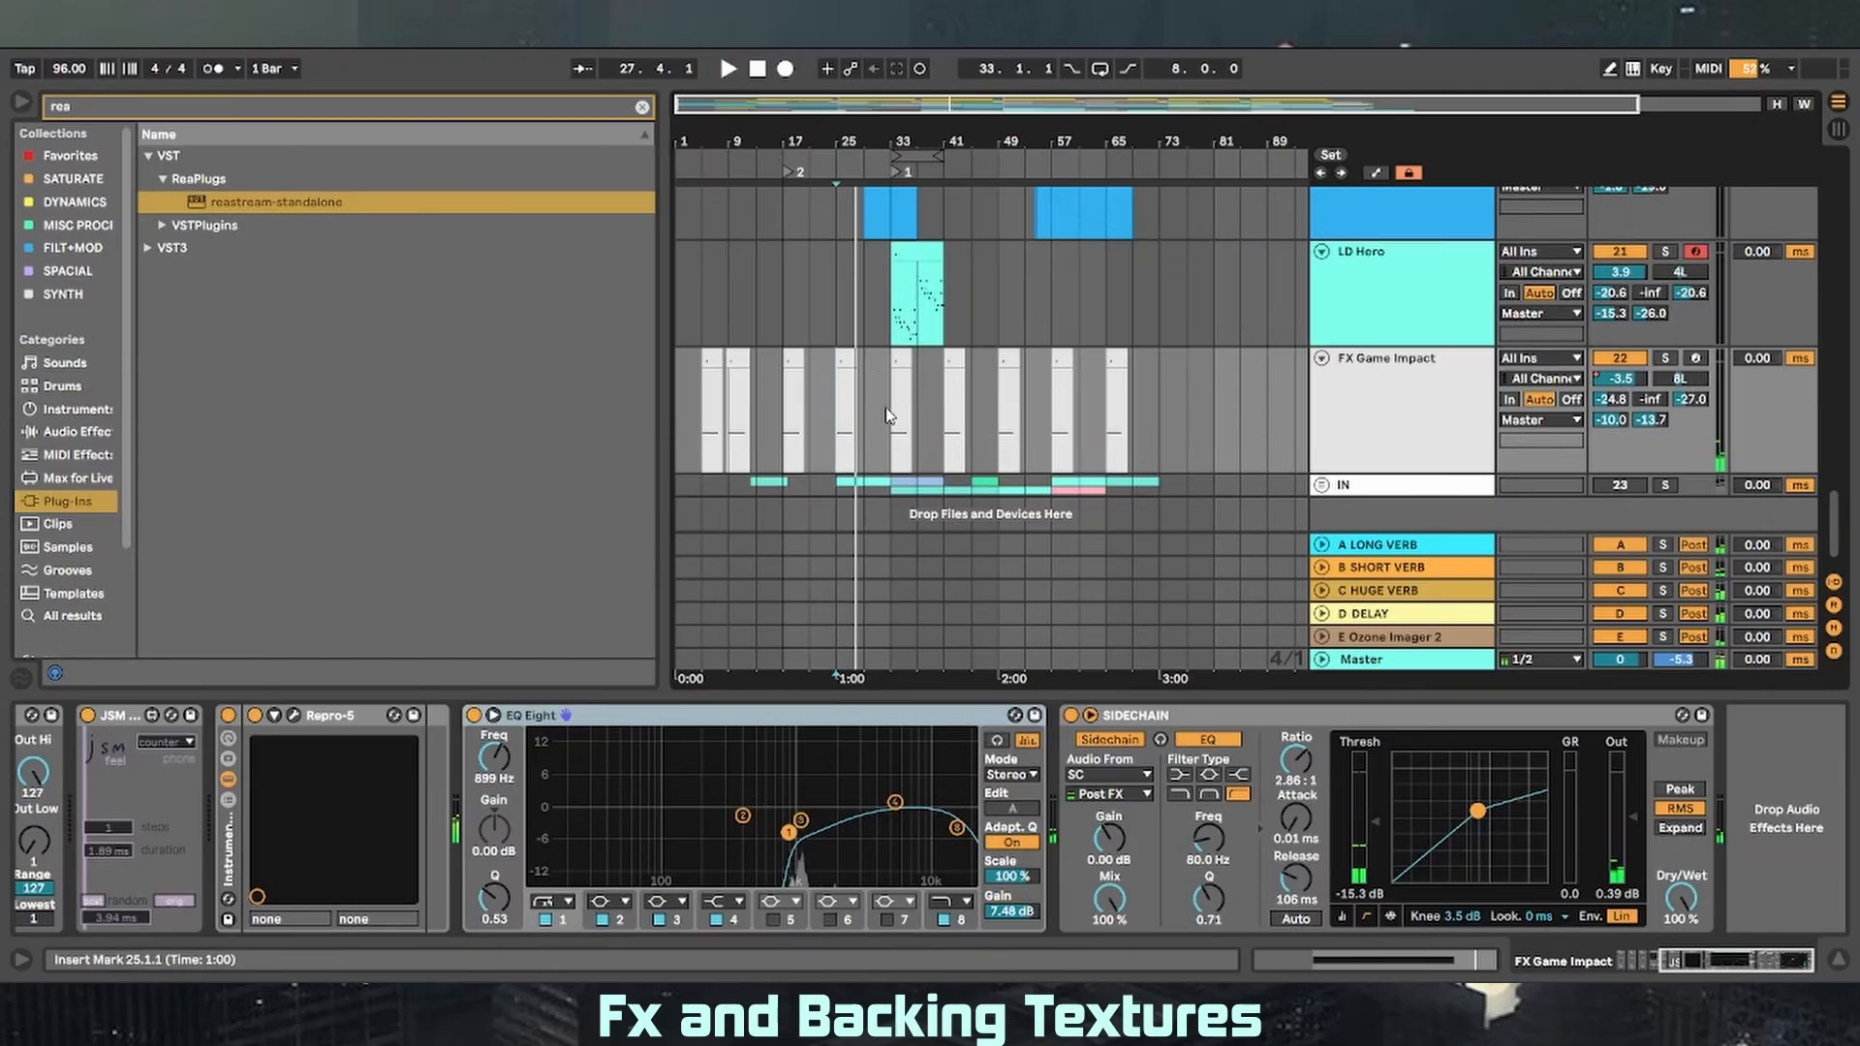
click(888, 416)
key(space)
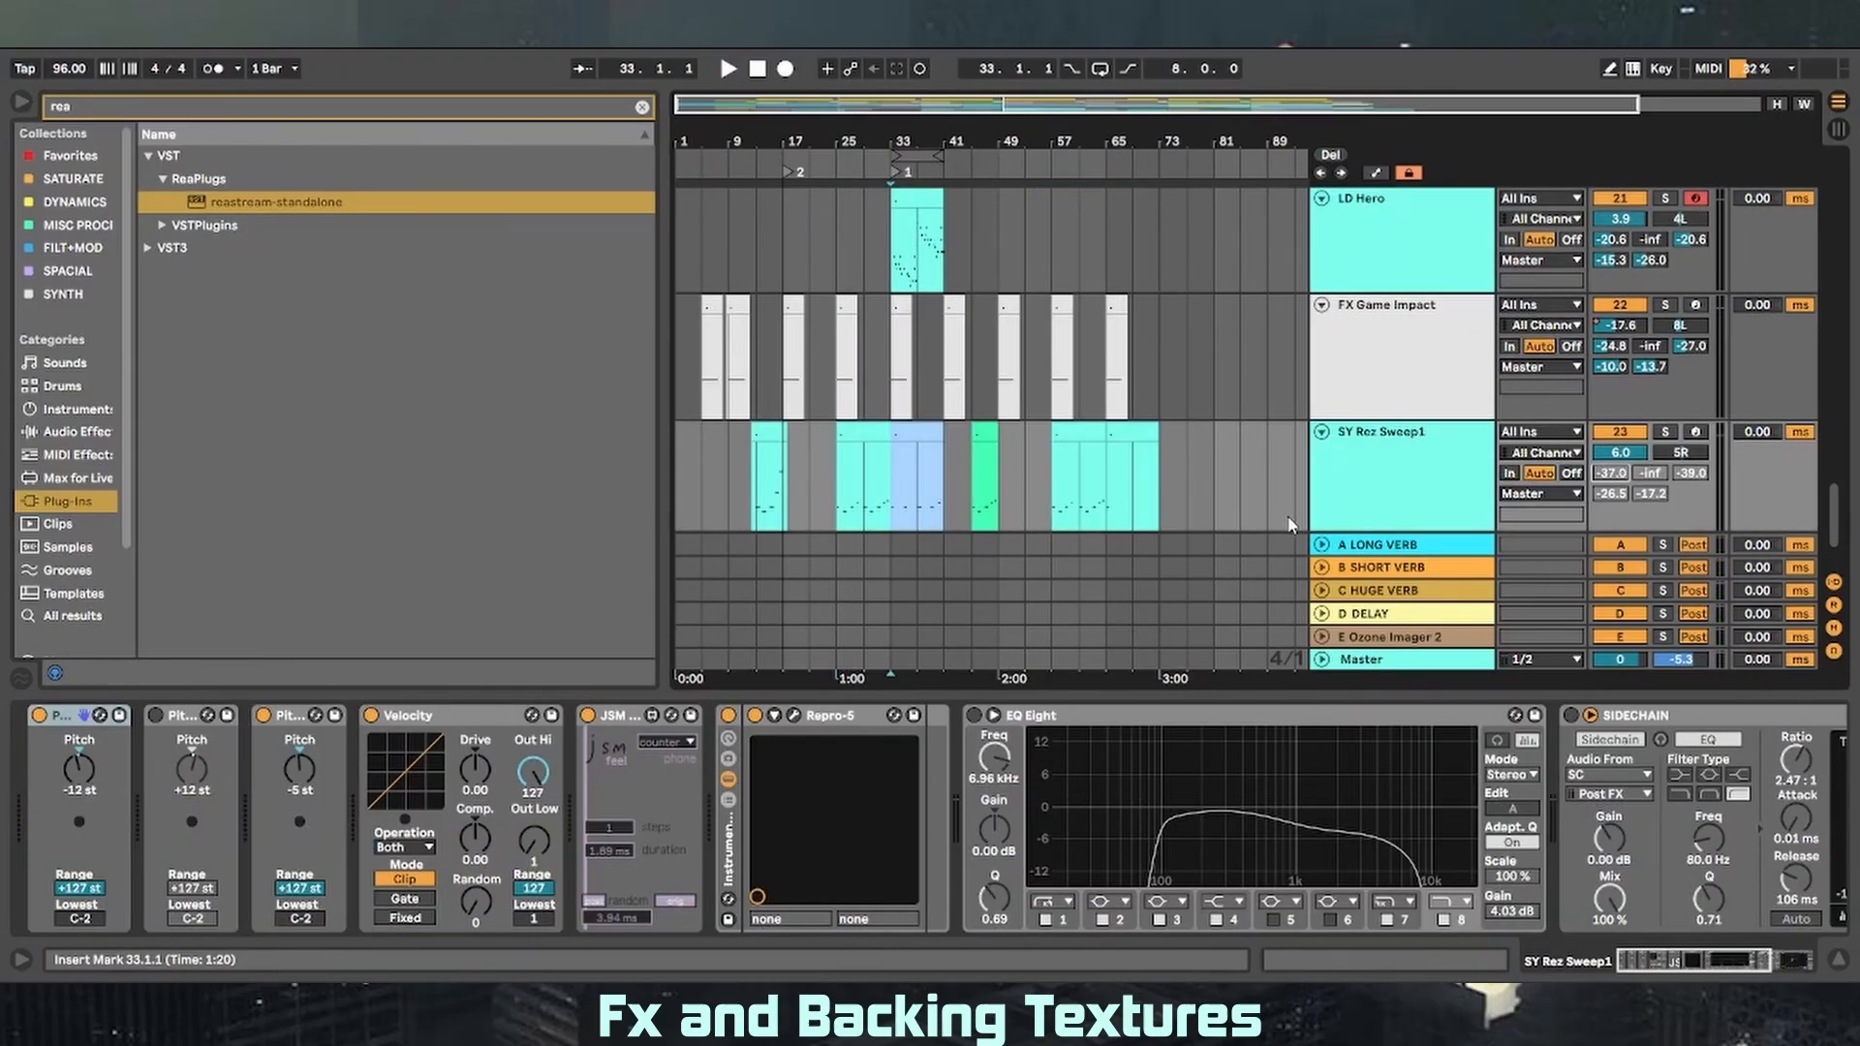
- Solo the SY Rez Sweep1 track, play its clip at bar 25 and show the notes in a taller editor
scroll(1217, 468, down, 3)
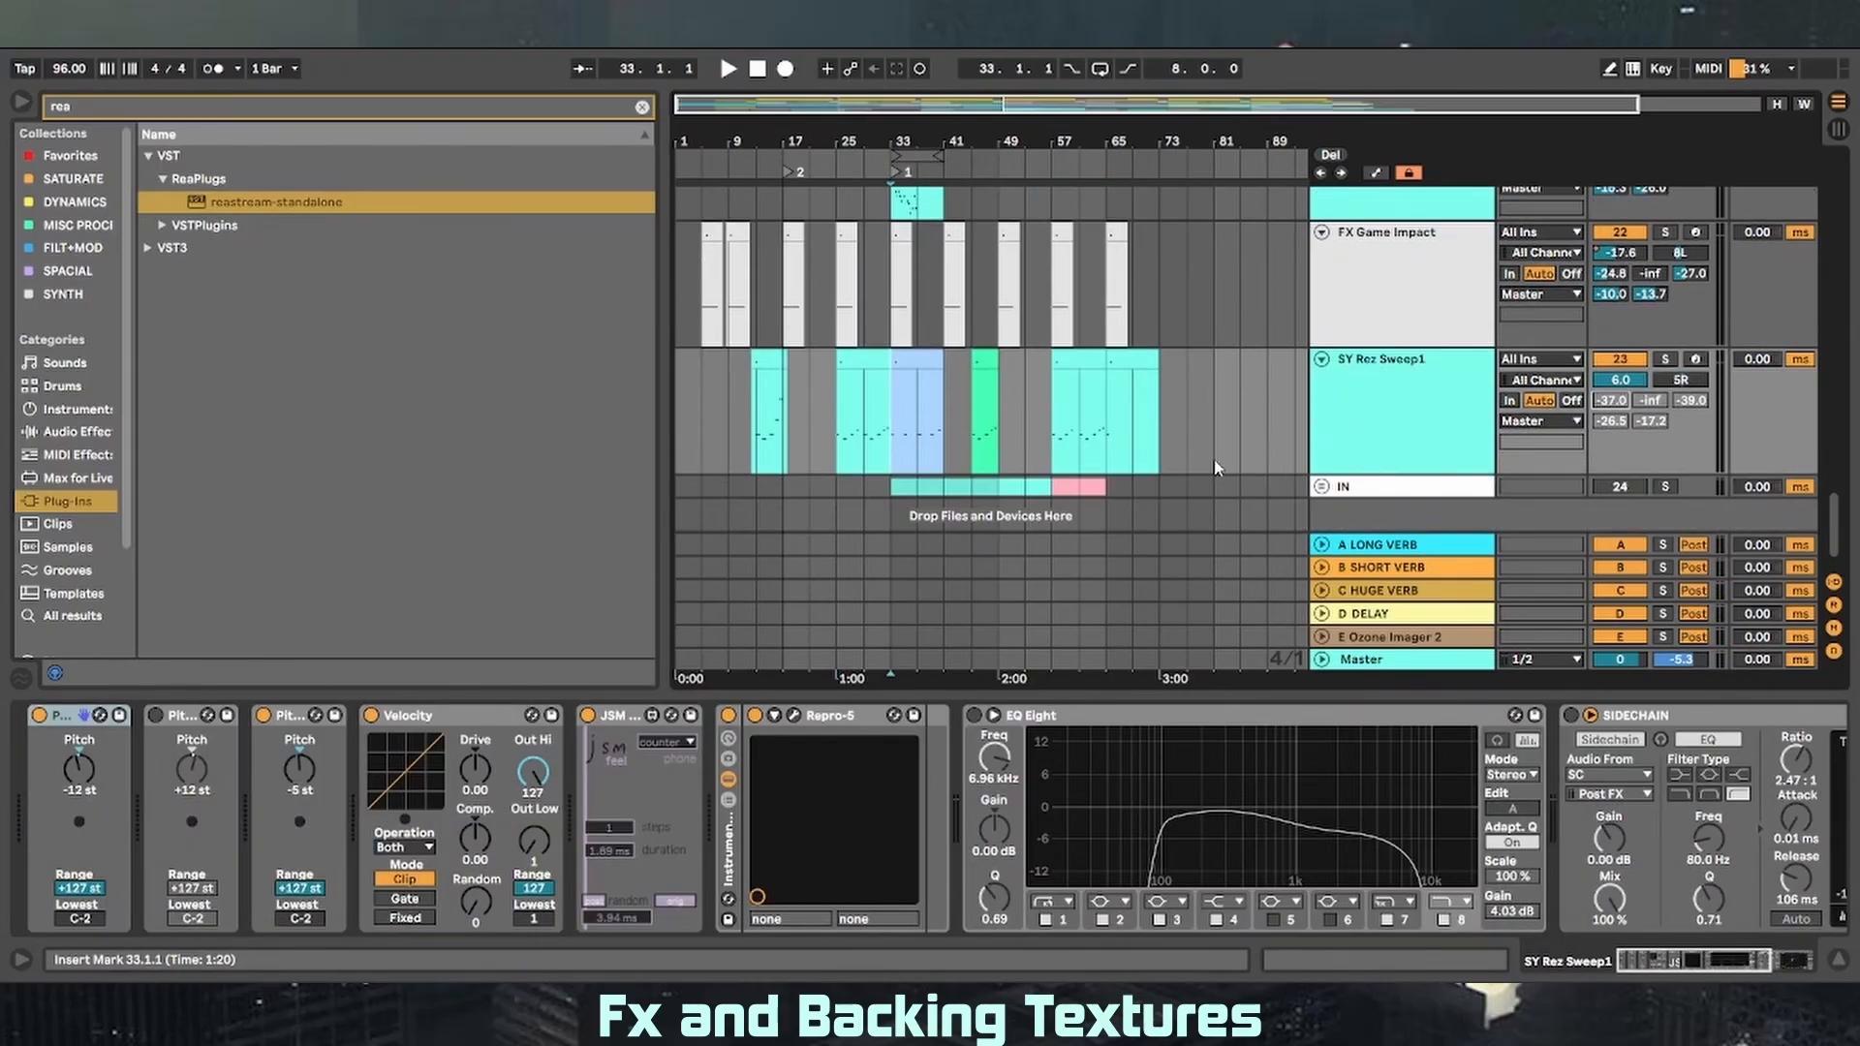
click(844, 428)
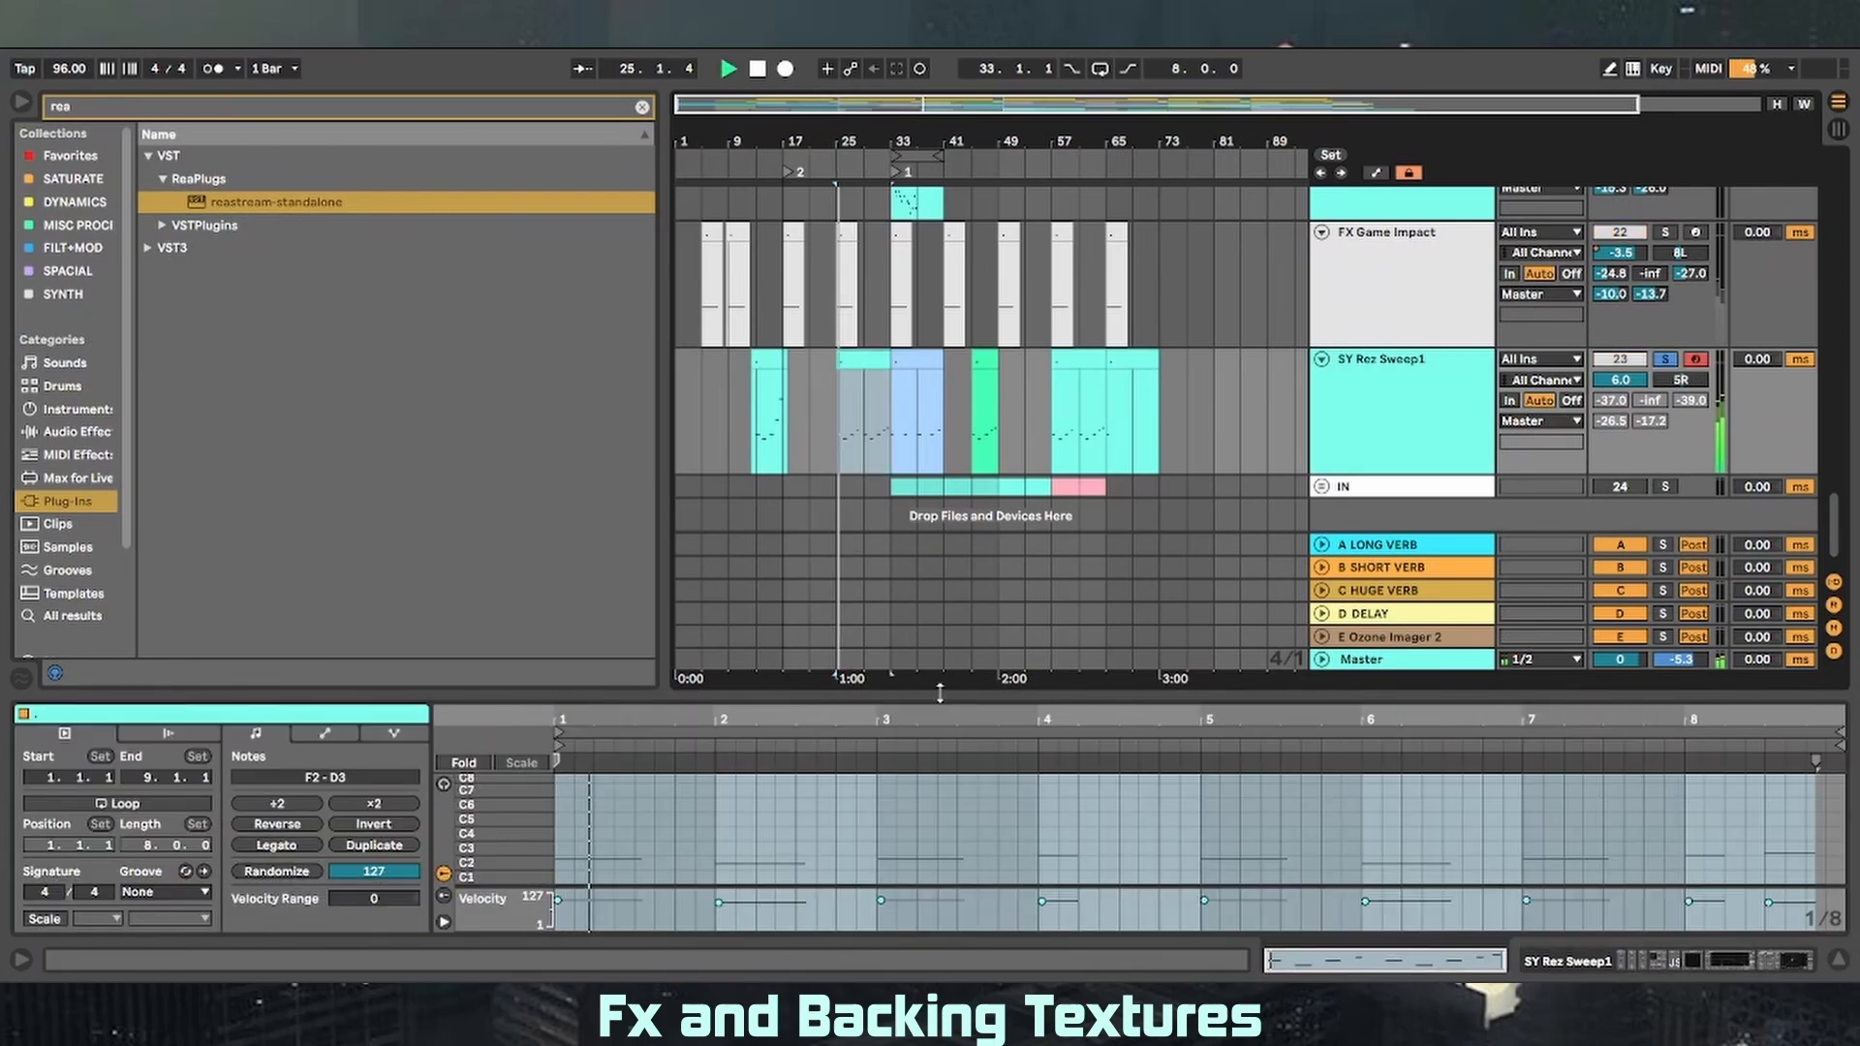
drag(939, 692, 929, 327)
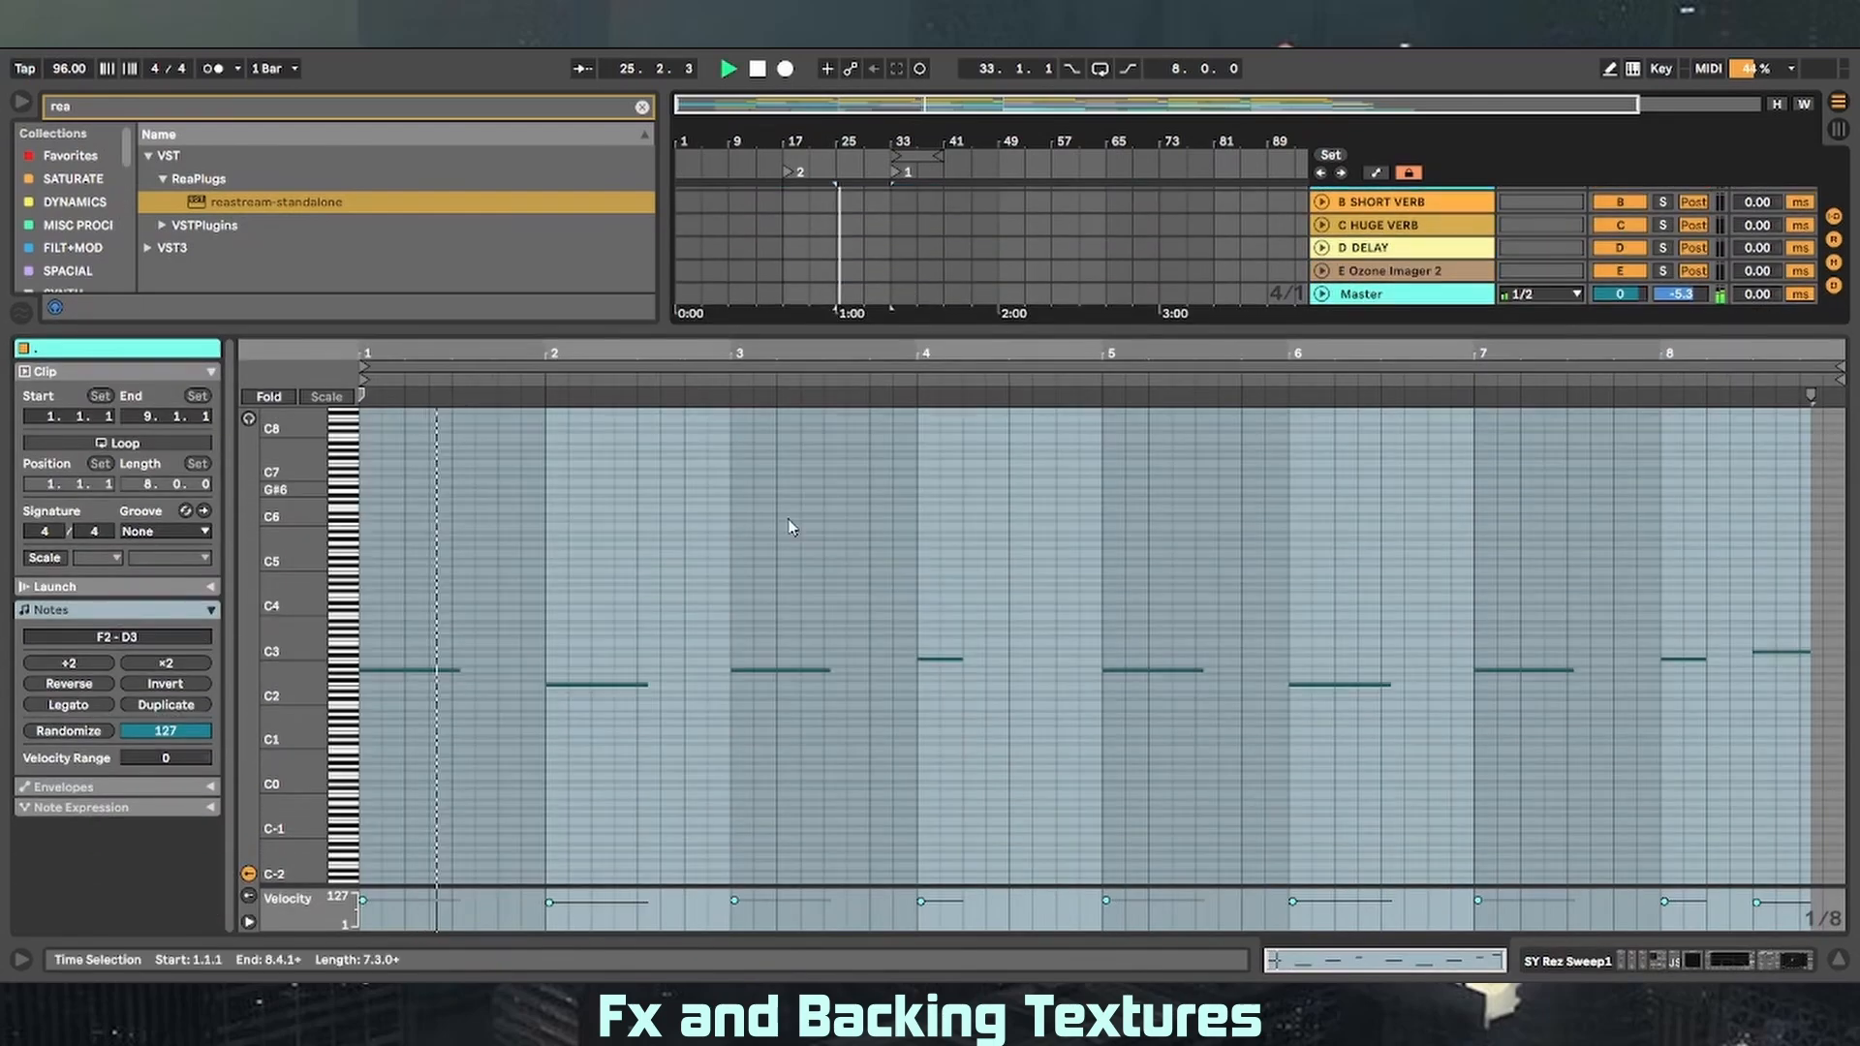
- Enlarge the velocity lane to examine the SY Rez Sweep1 note velocities, and collapse the note editor
drag(567, 886, 571, 510)
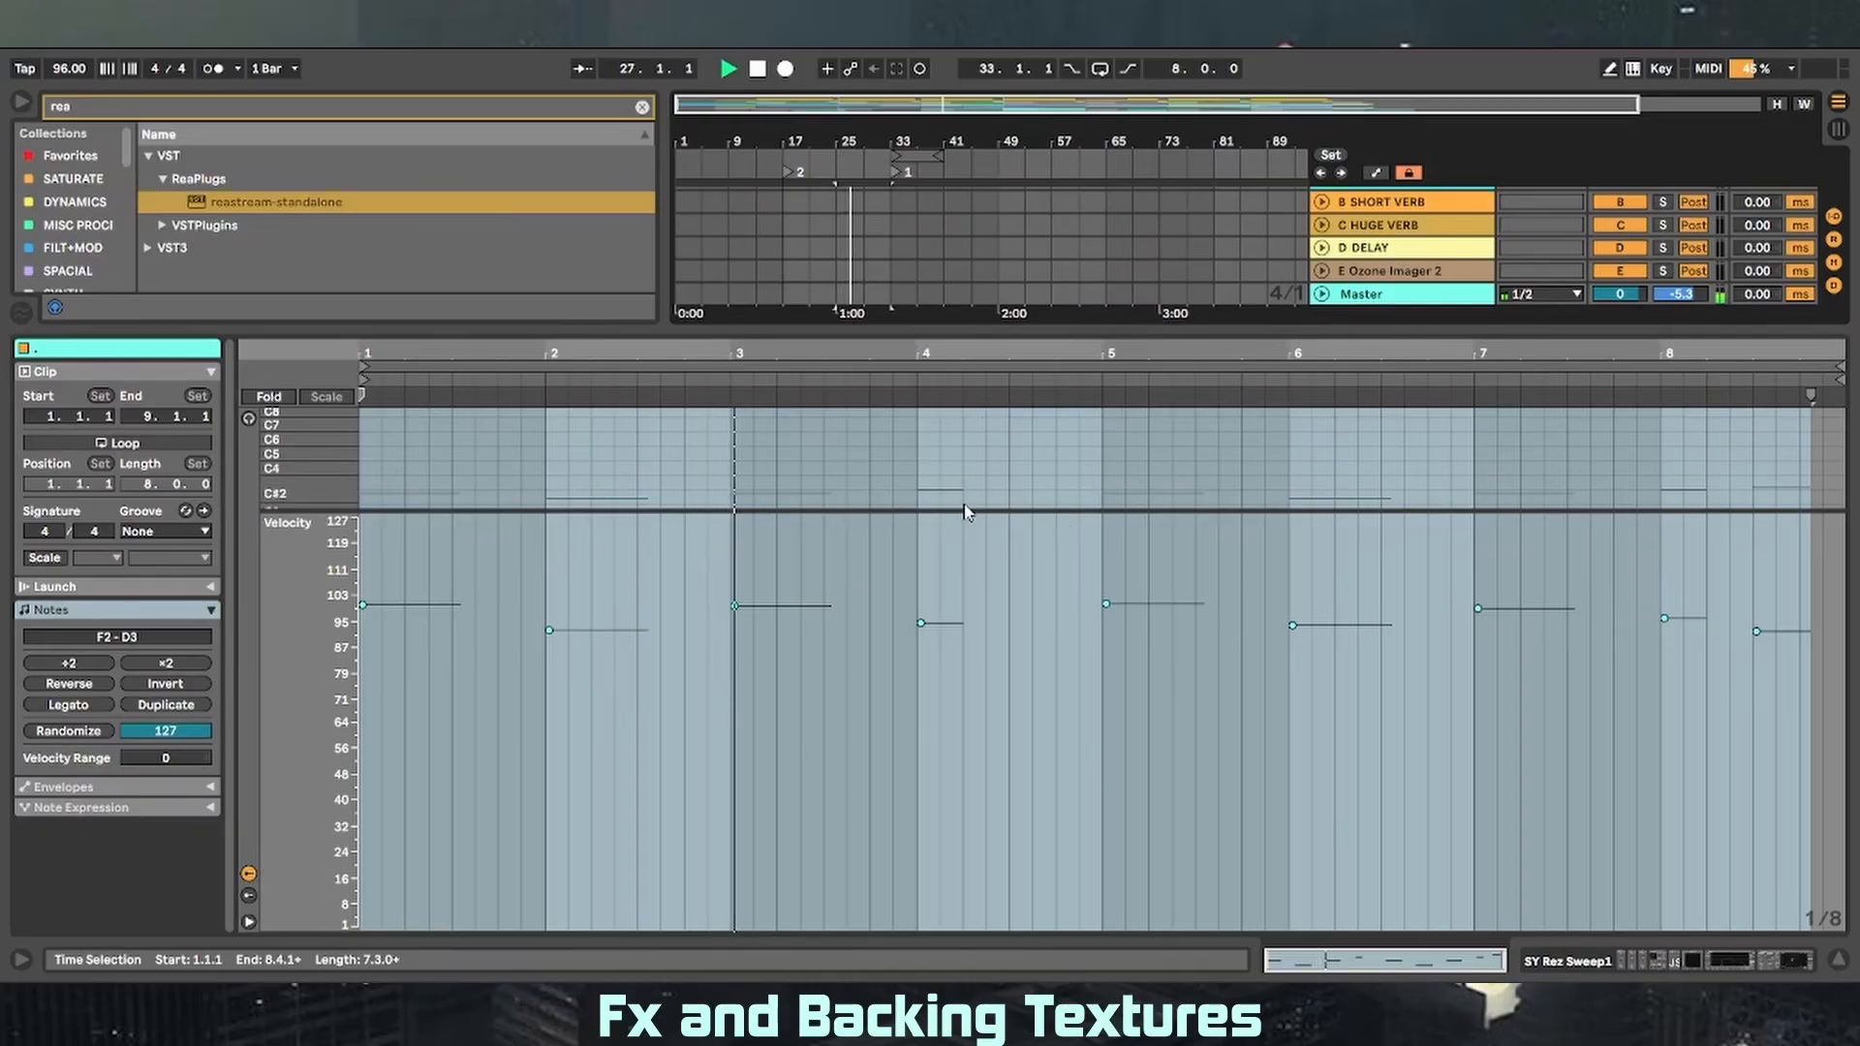
drag(963, 512, 964, 608)
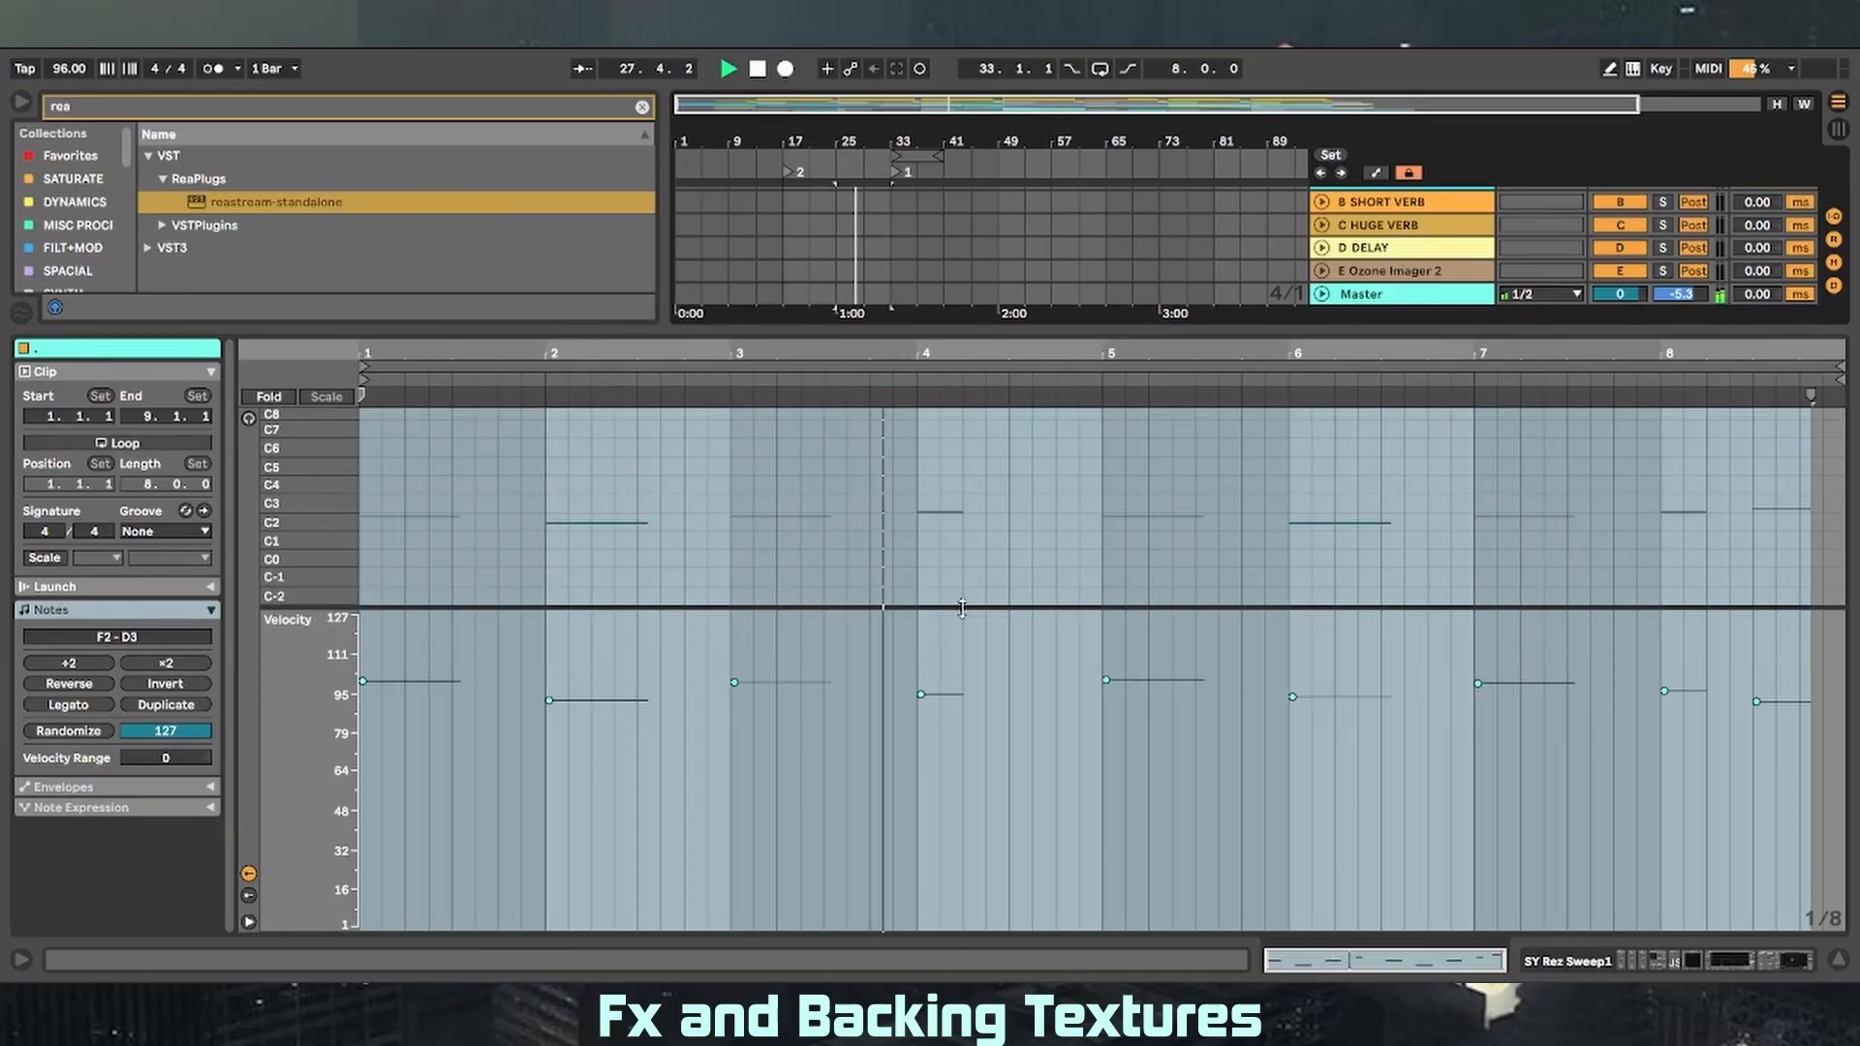
click(1057, 616)
drag(964, 332, 963, 930)
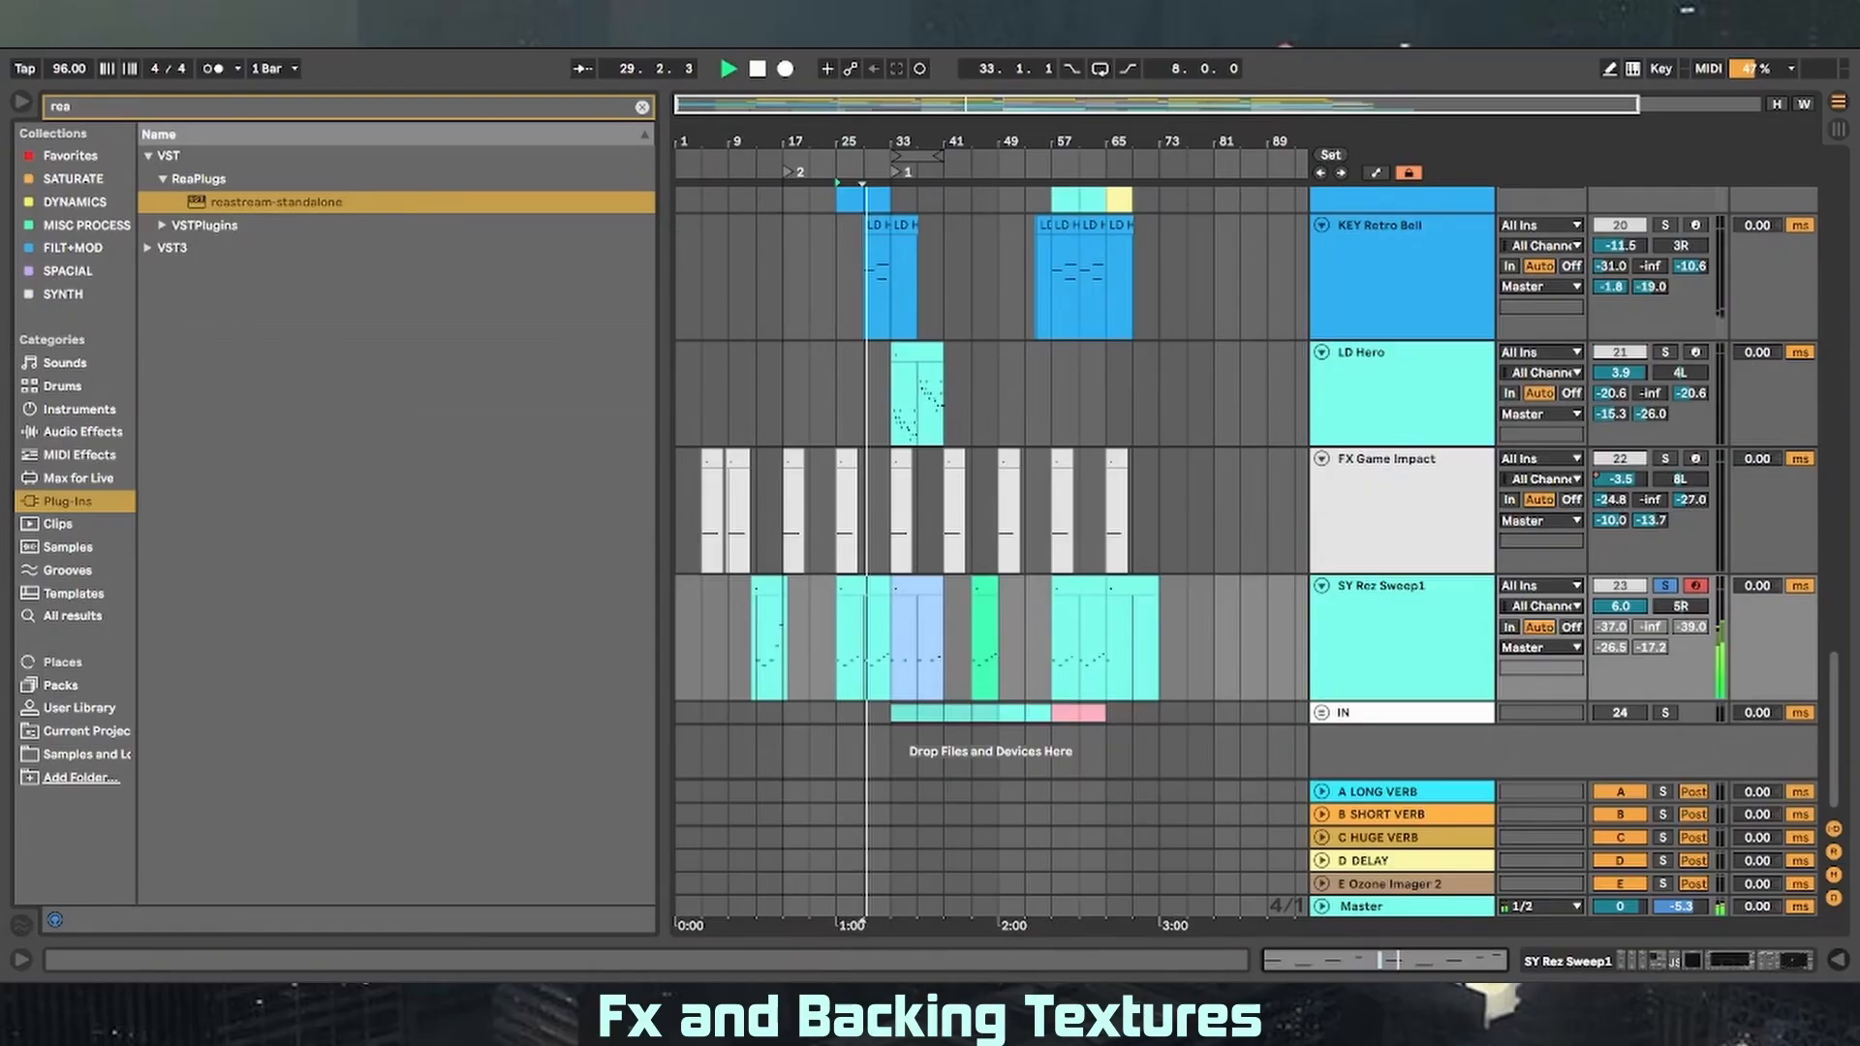
- Switch on EQ Eight and the SIDECHAIN compressor on the SY Rez Sweep1 track during playback
double_click(1424, 640)
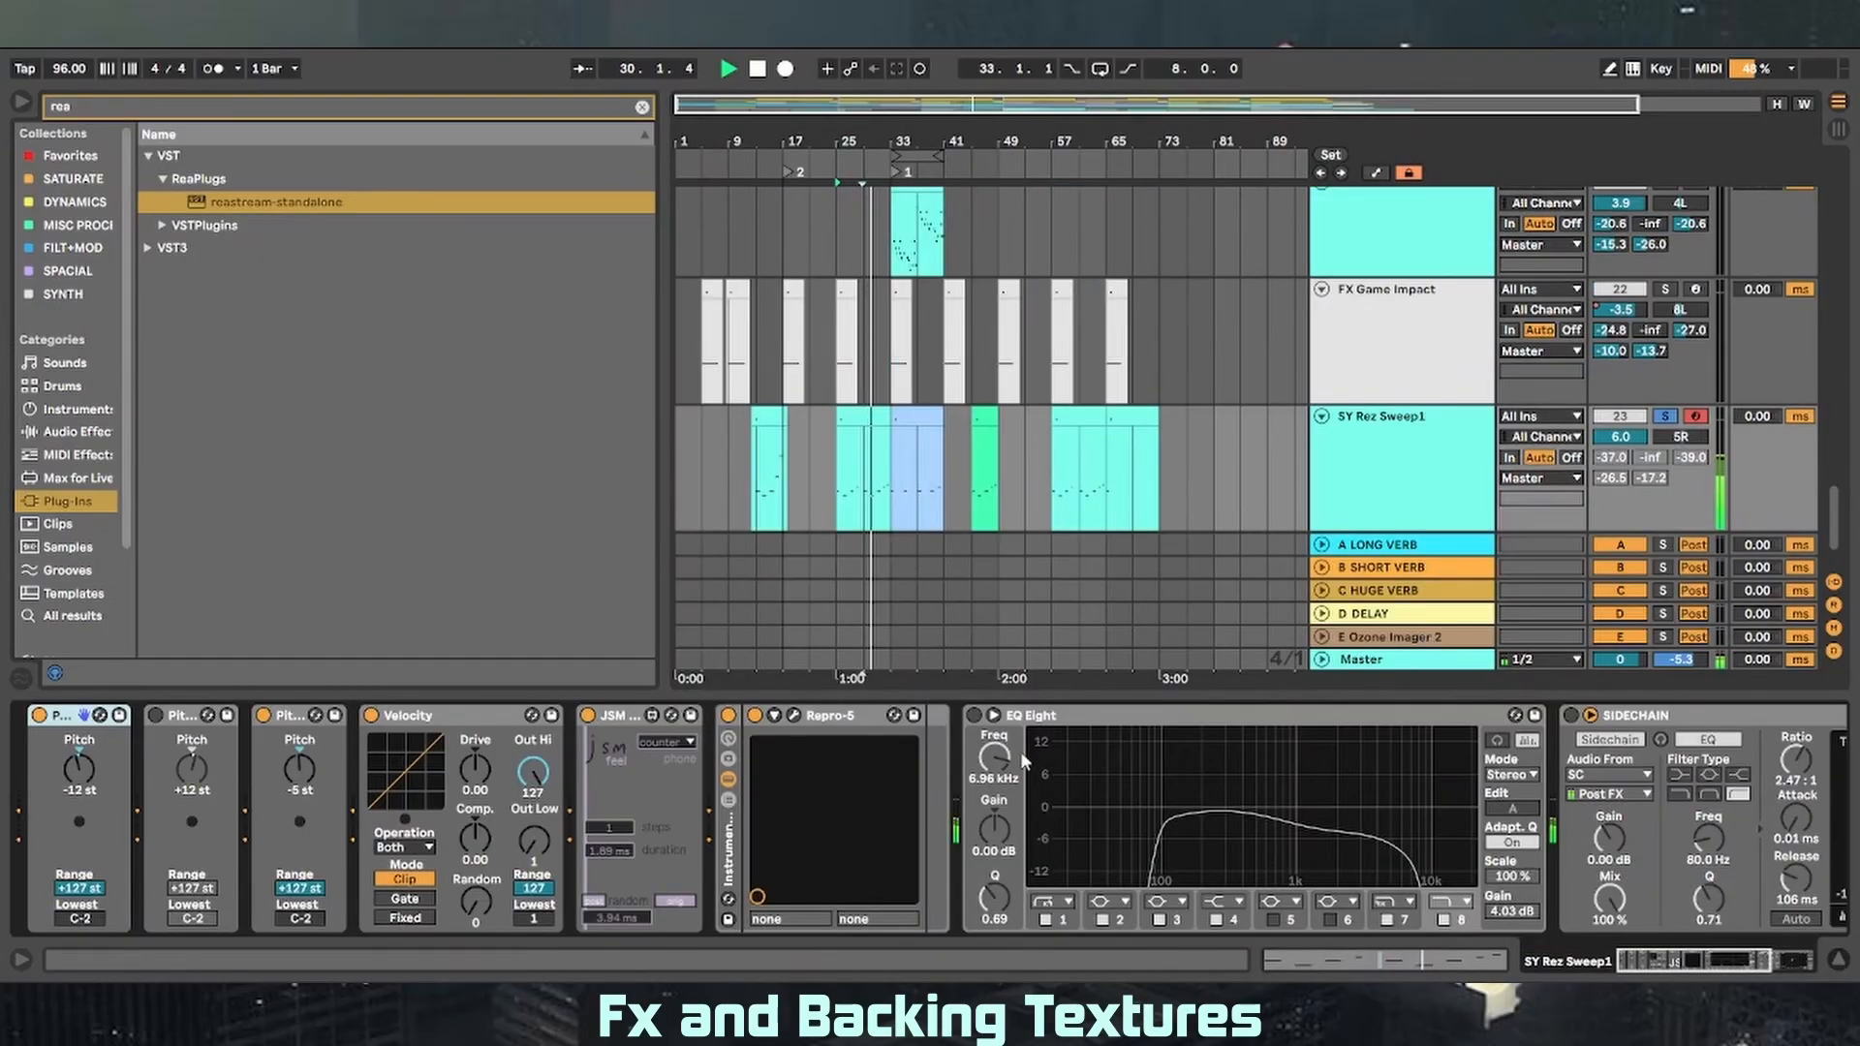
click(972, 715)
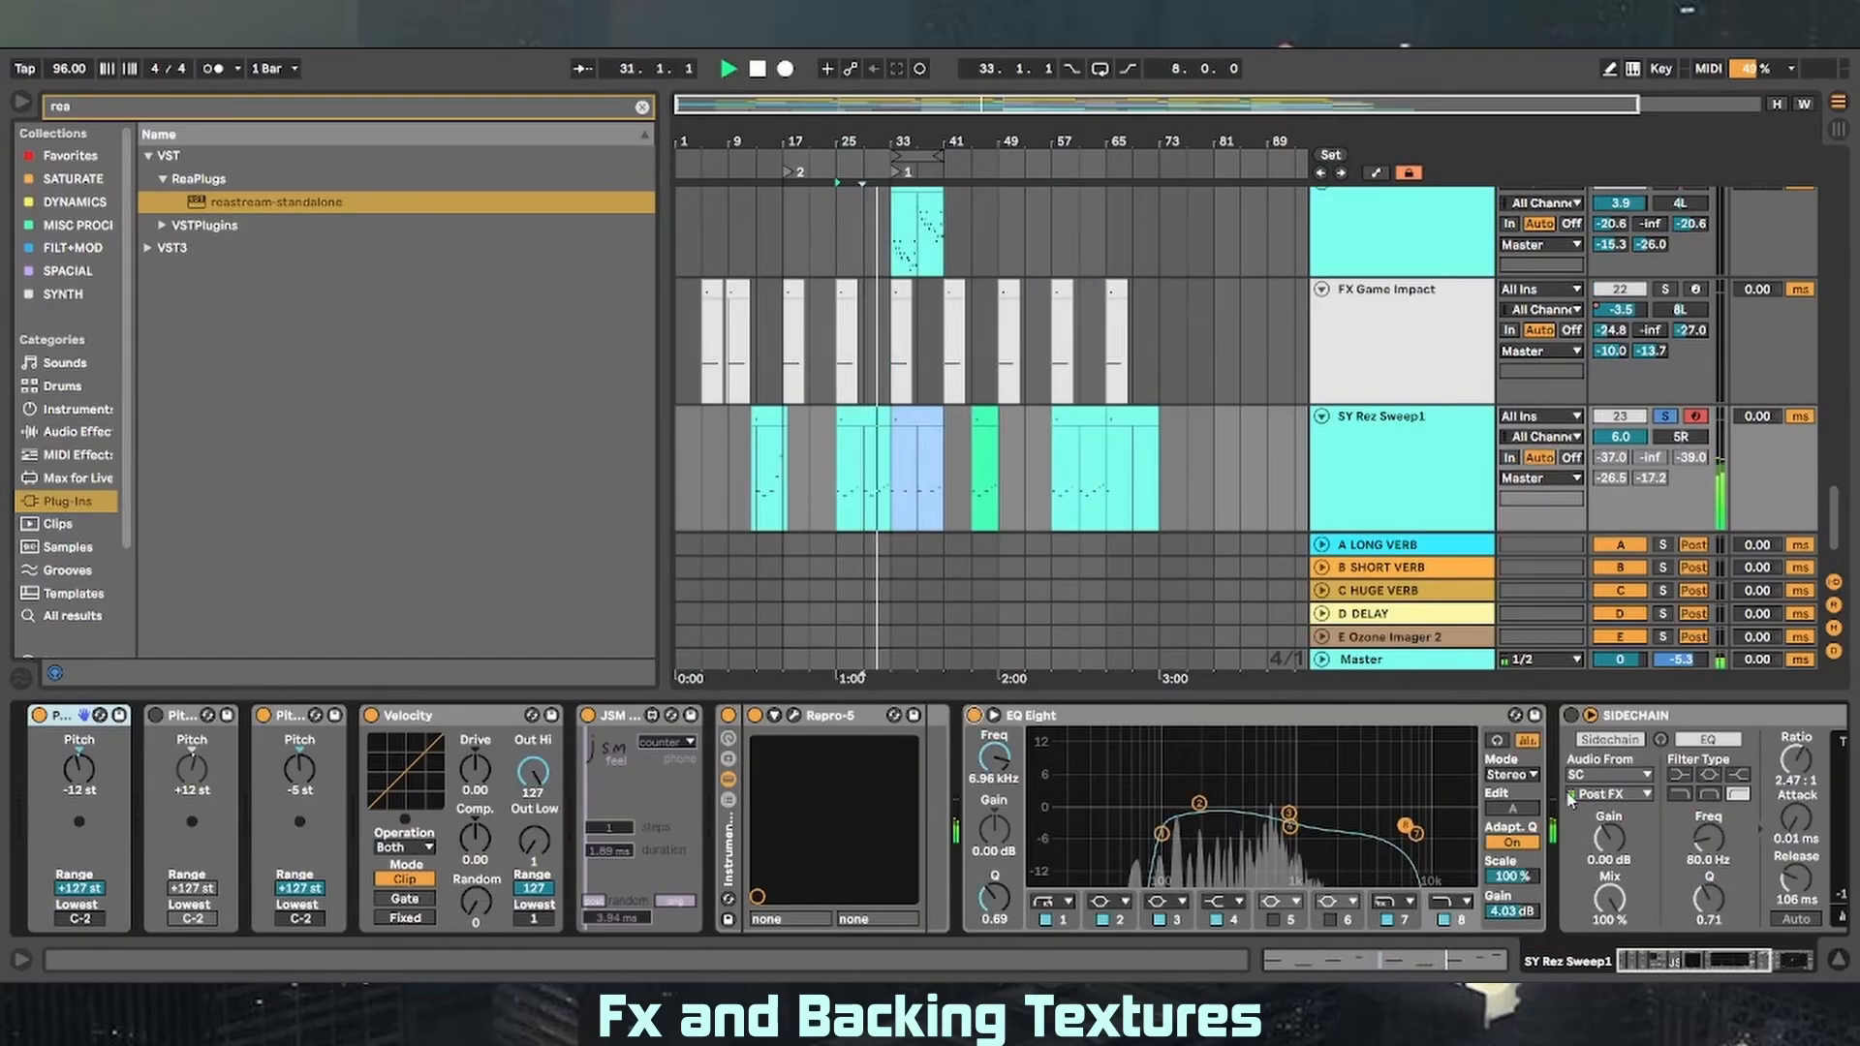
click(1571, 717)
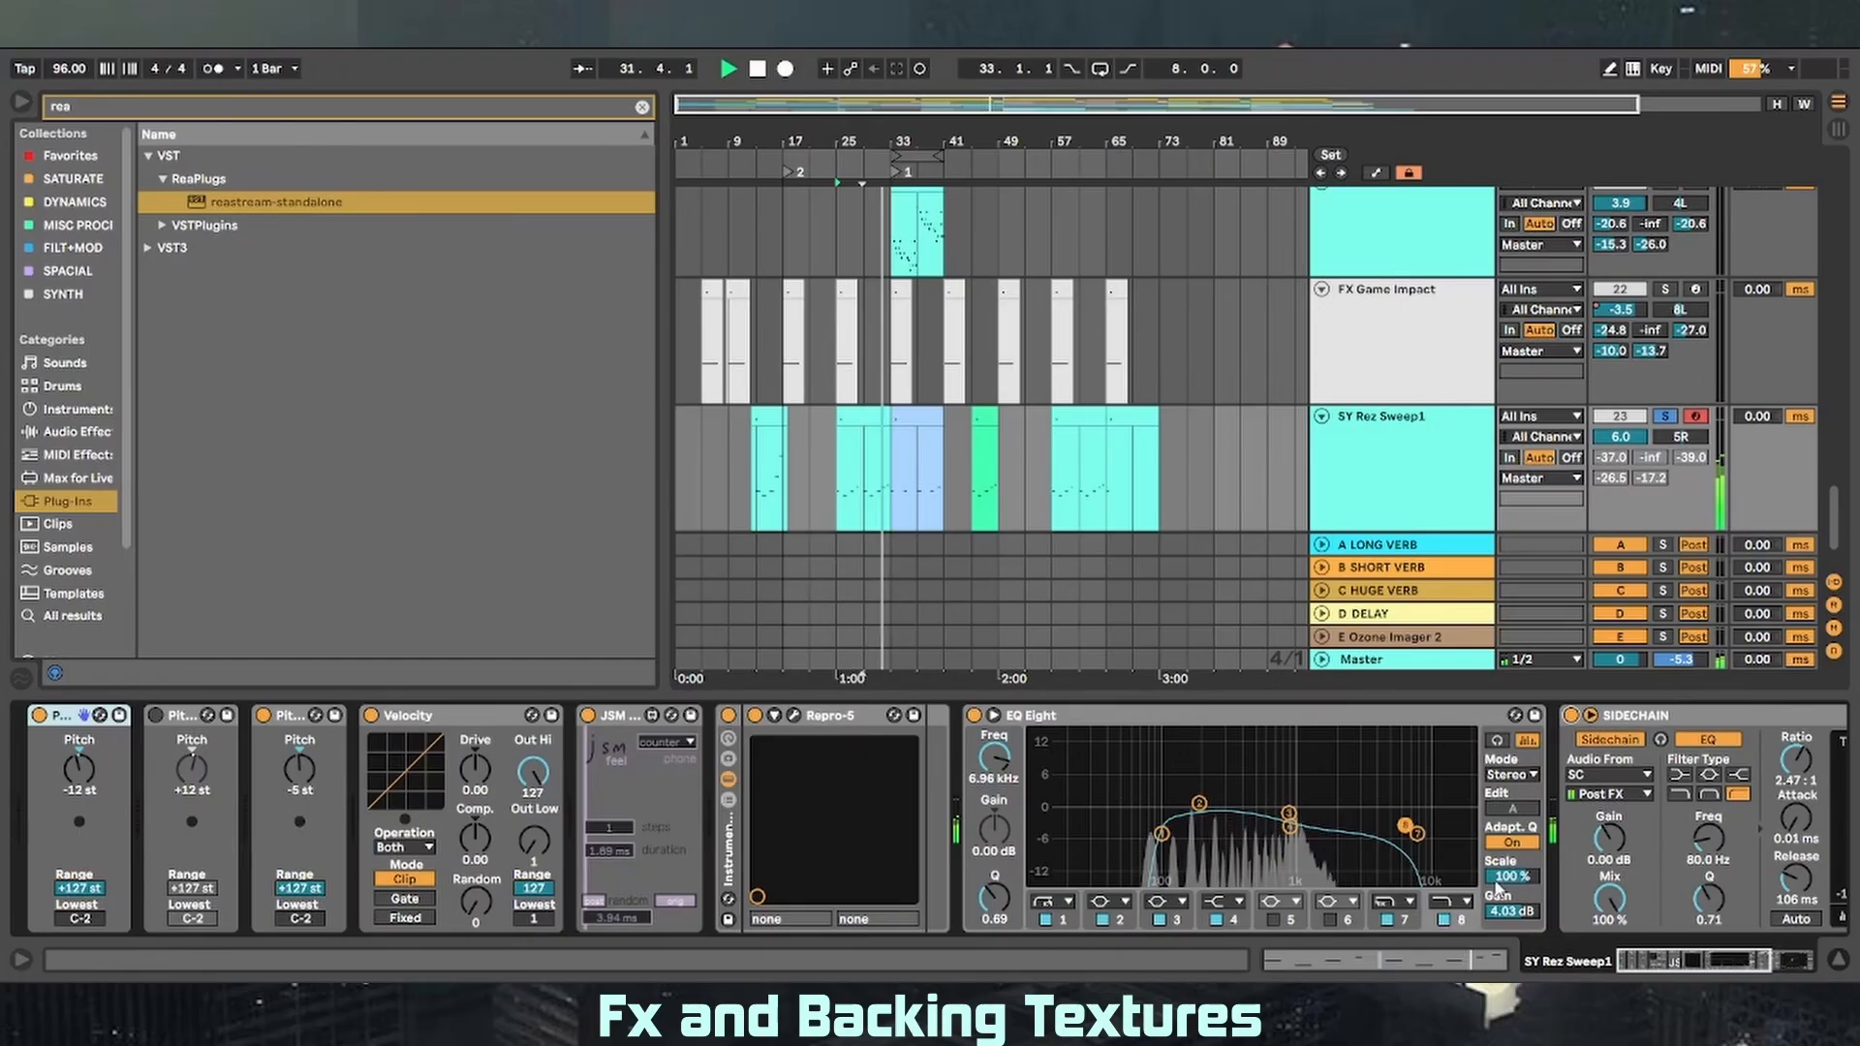
drag(1695, 963, 1793, 969)
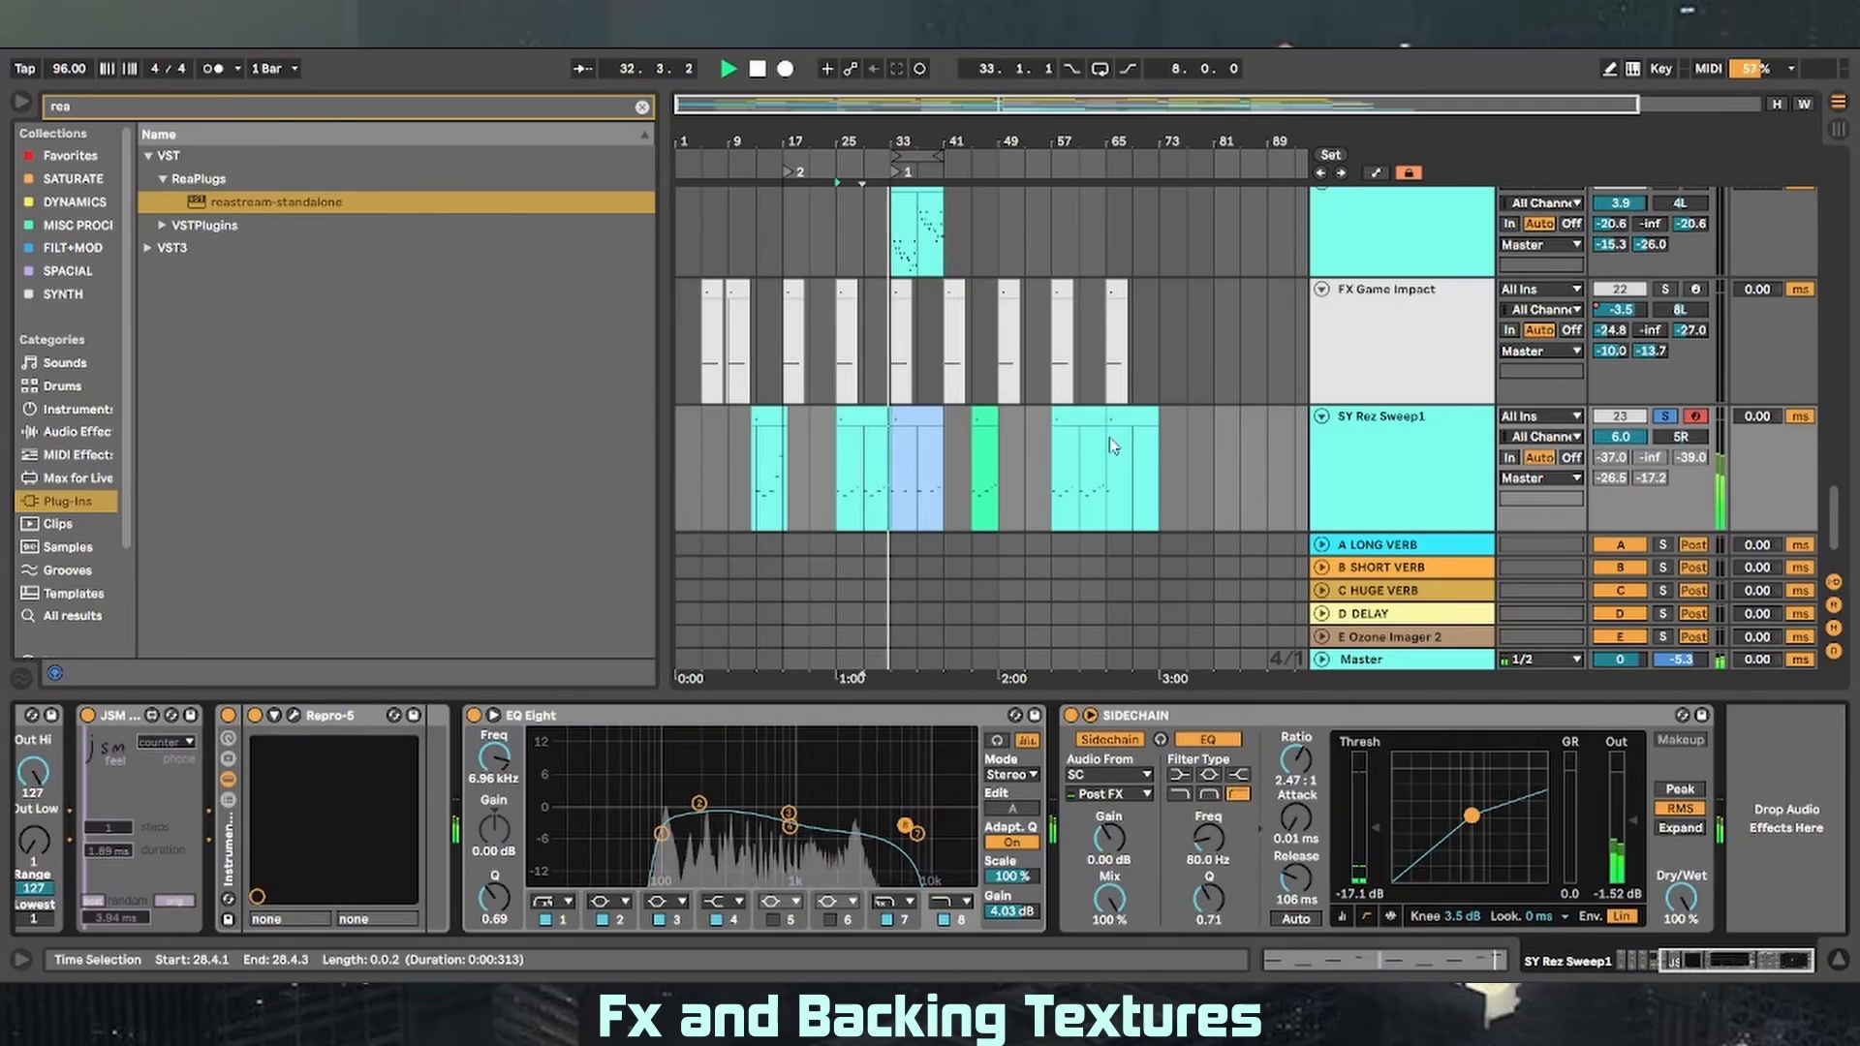
- Enable all sends on the SY Rez Sweep1 track
scroll(1124, 443, down, 2)
right_click(1618, 411)
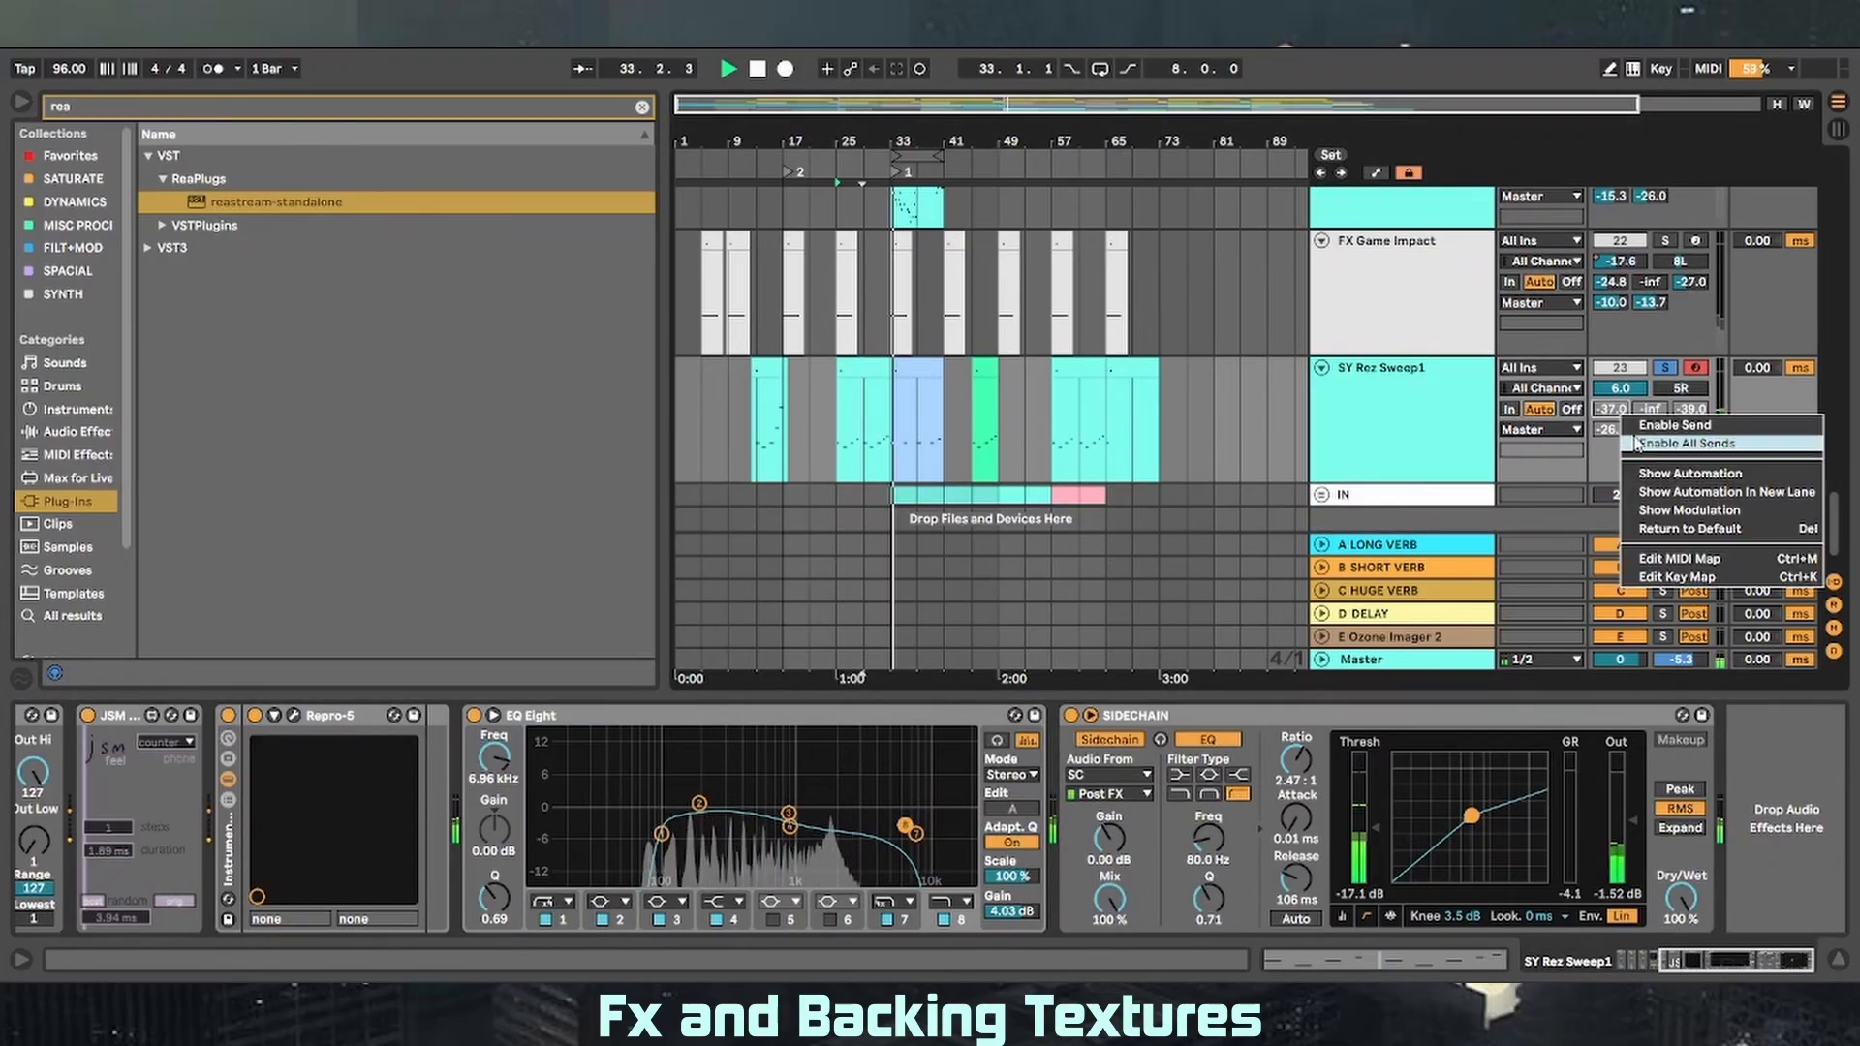
click(1628, 442)
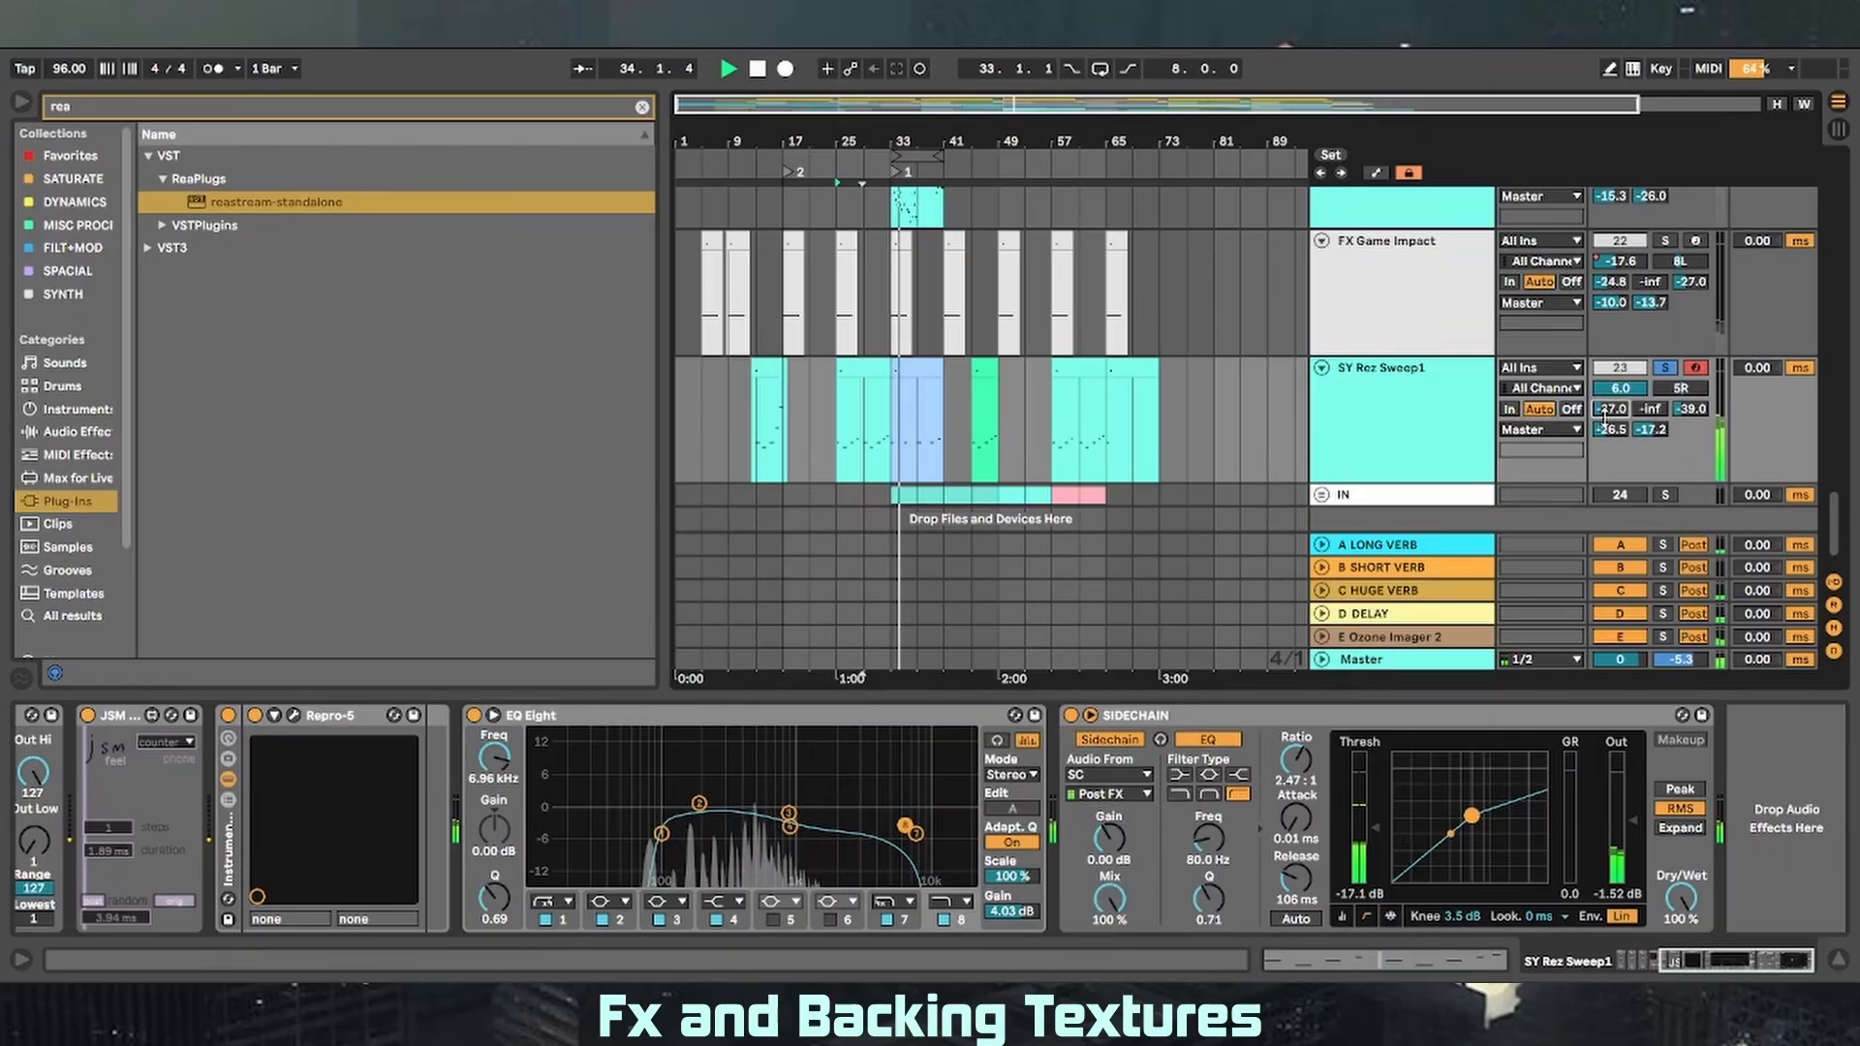
- Unsolo SY Rez Sweep1 and play the full mix from bar 25
click(1667, 369)
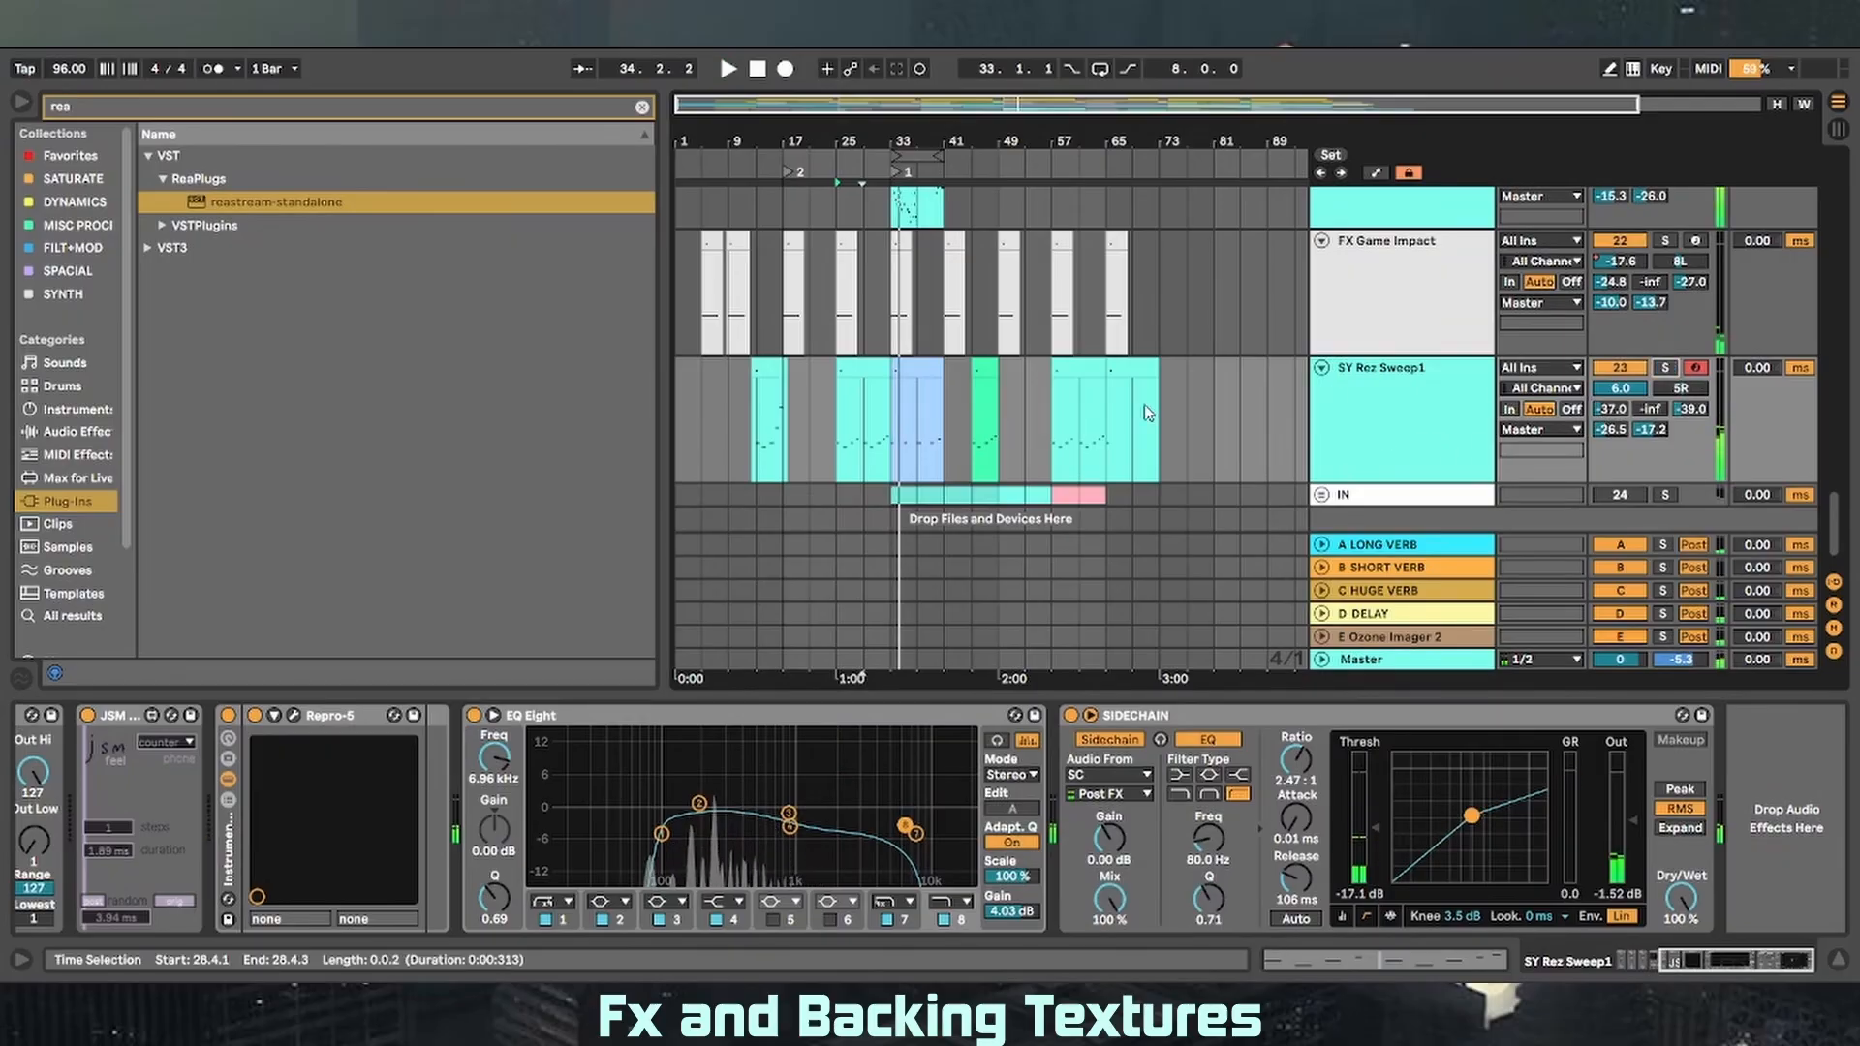
click(836, 432)
scroll(843, 441, up, 1)
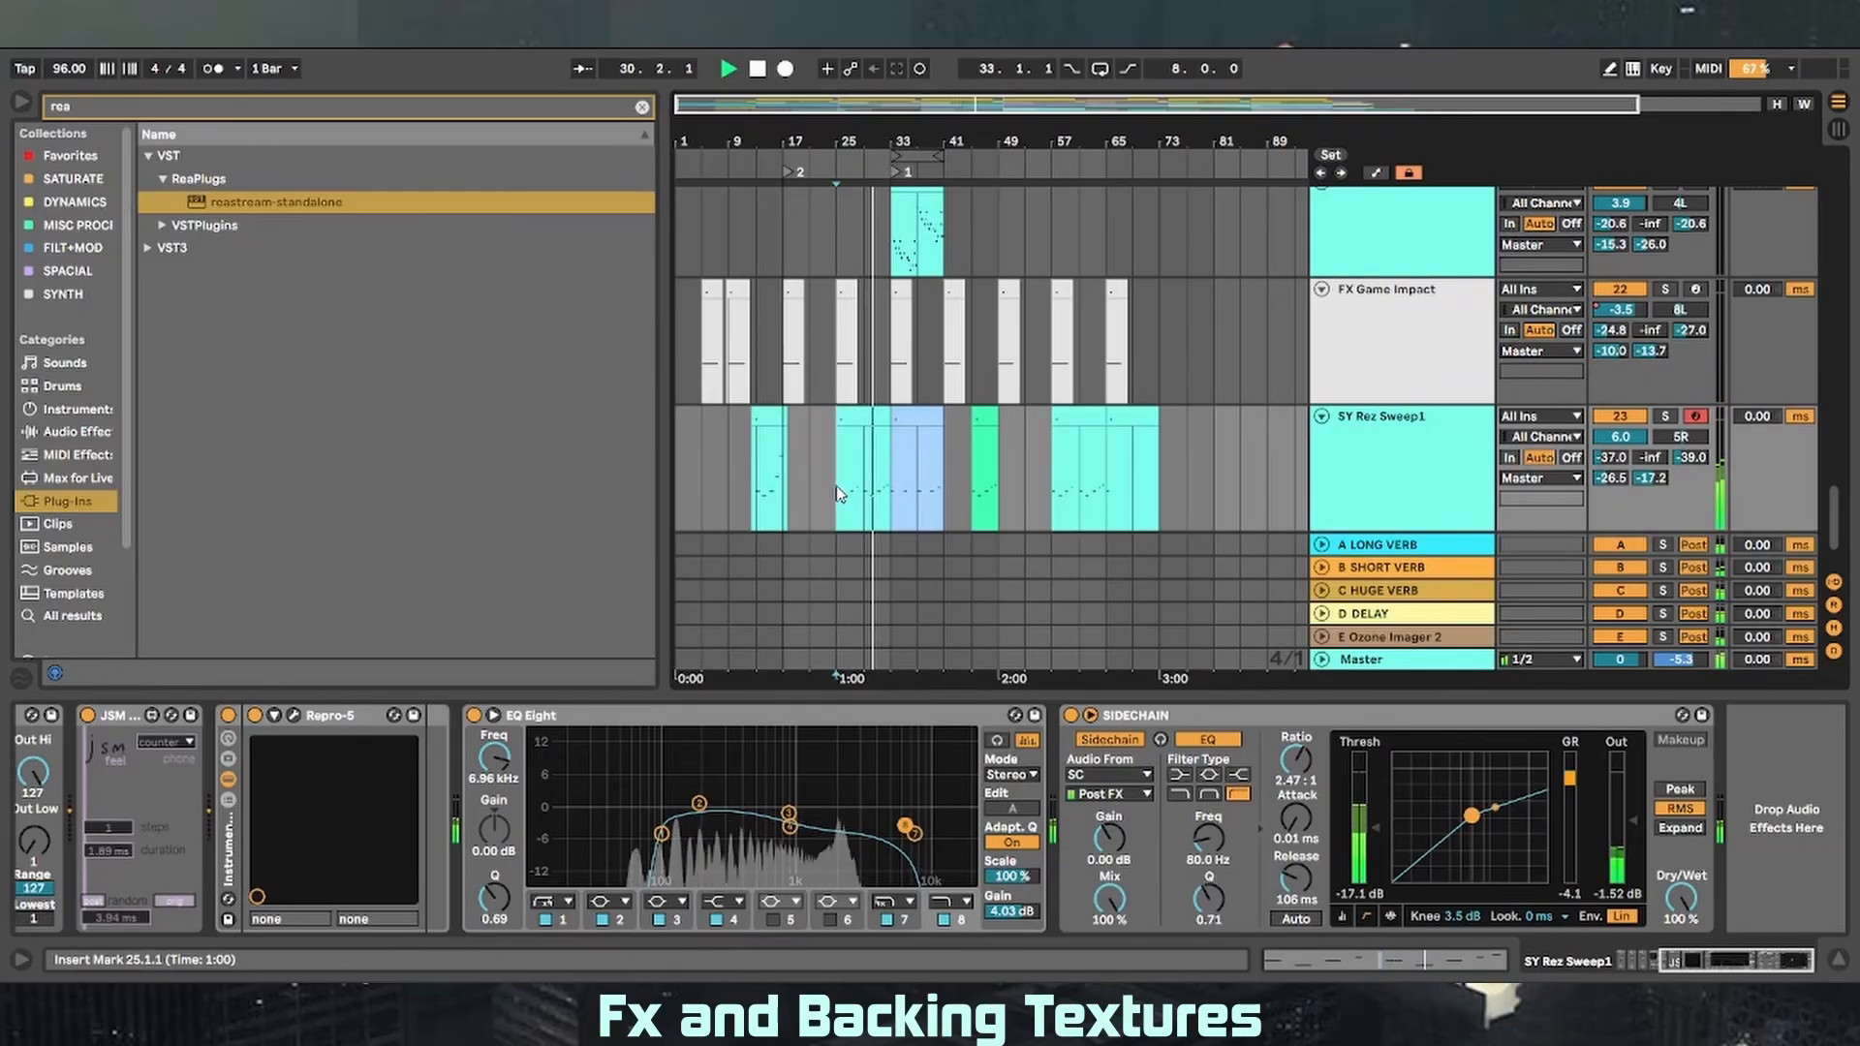
- Examine the notes of the SY Rez Sweep1 clip at bar 33 in an enlarged editor during playback, and collapse the editor
double_click(915, 436)
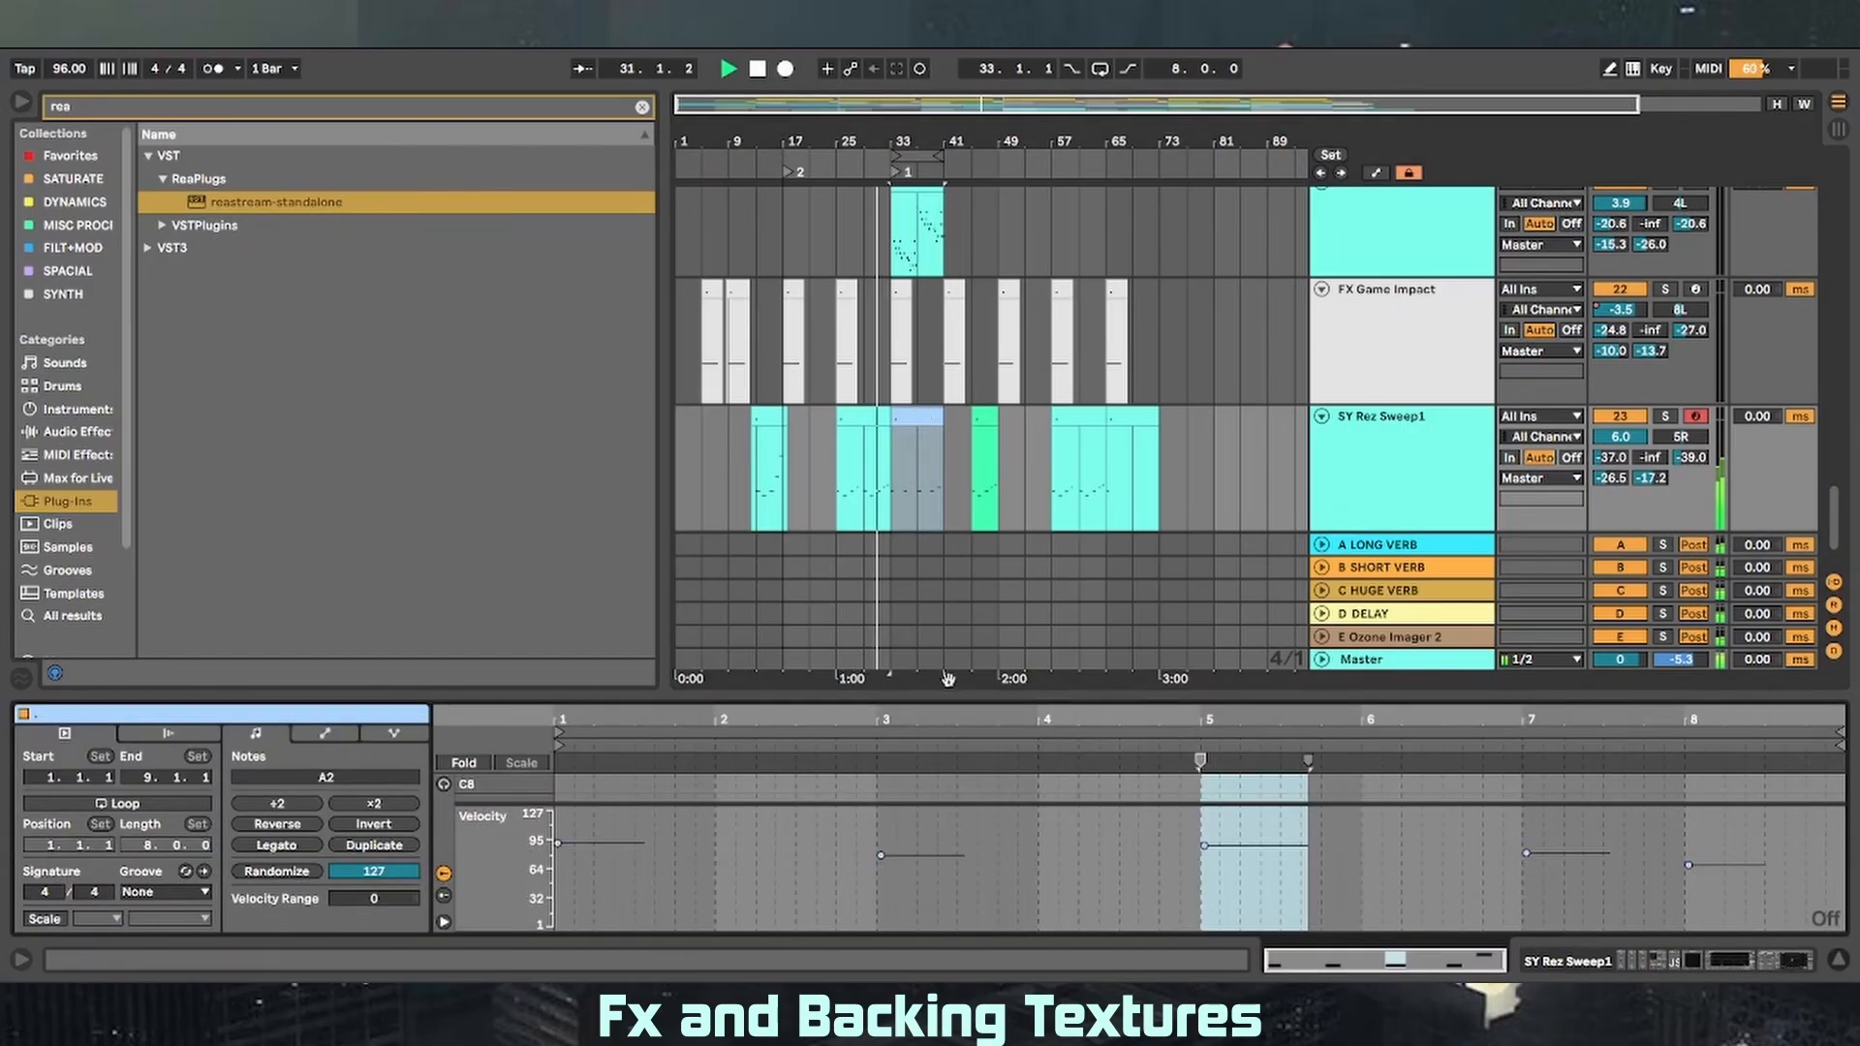
drag(932, 697, 932, 308)
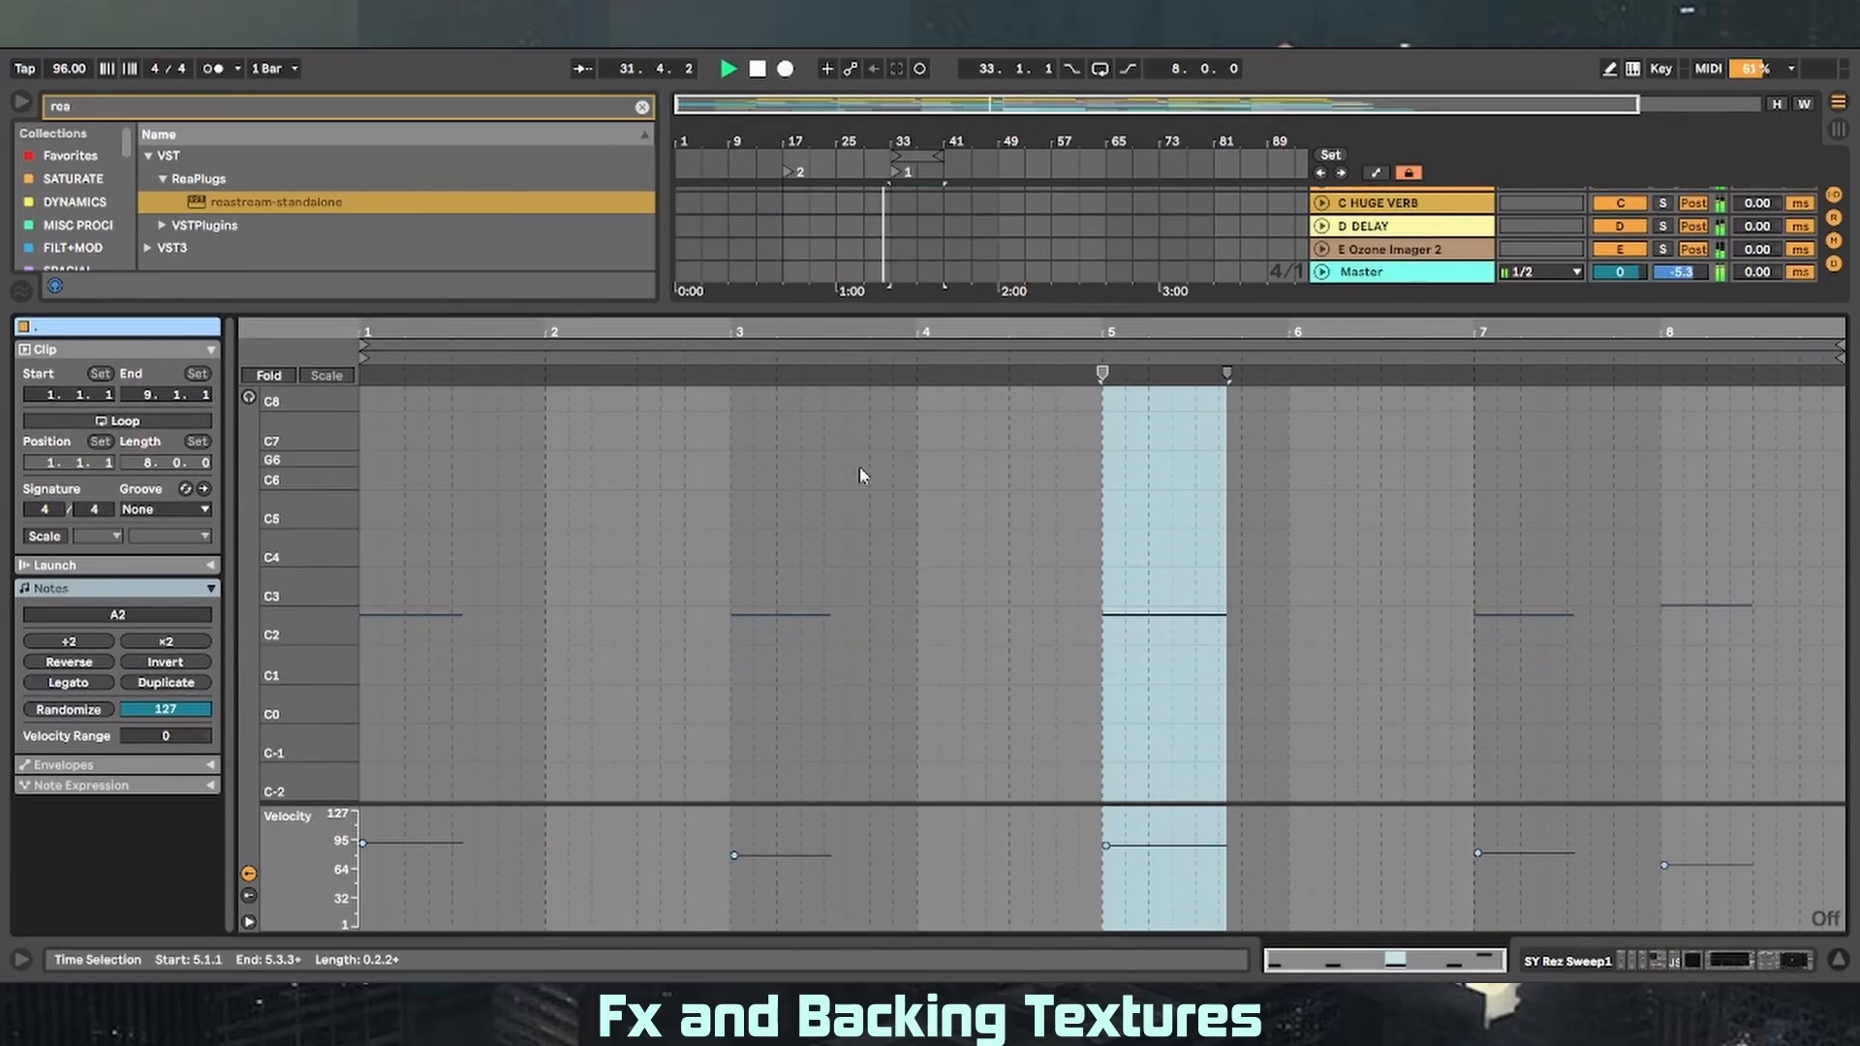
drag(275, 568, 349, 568)
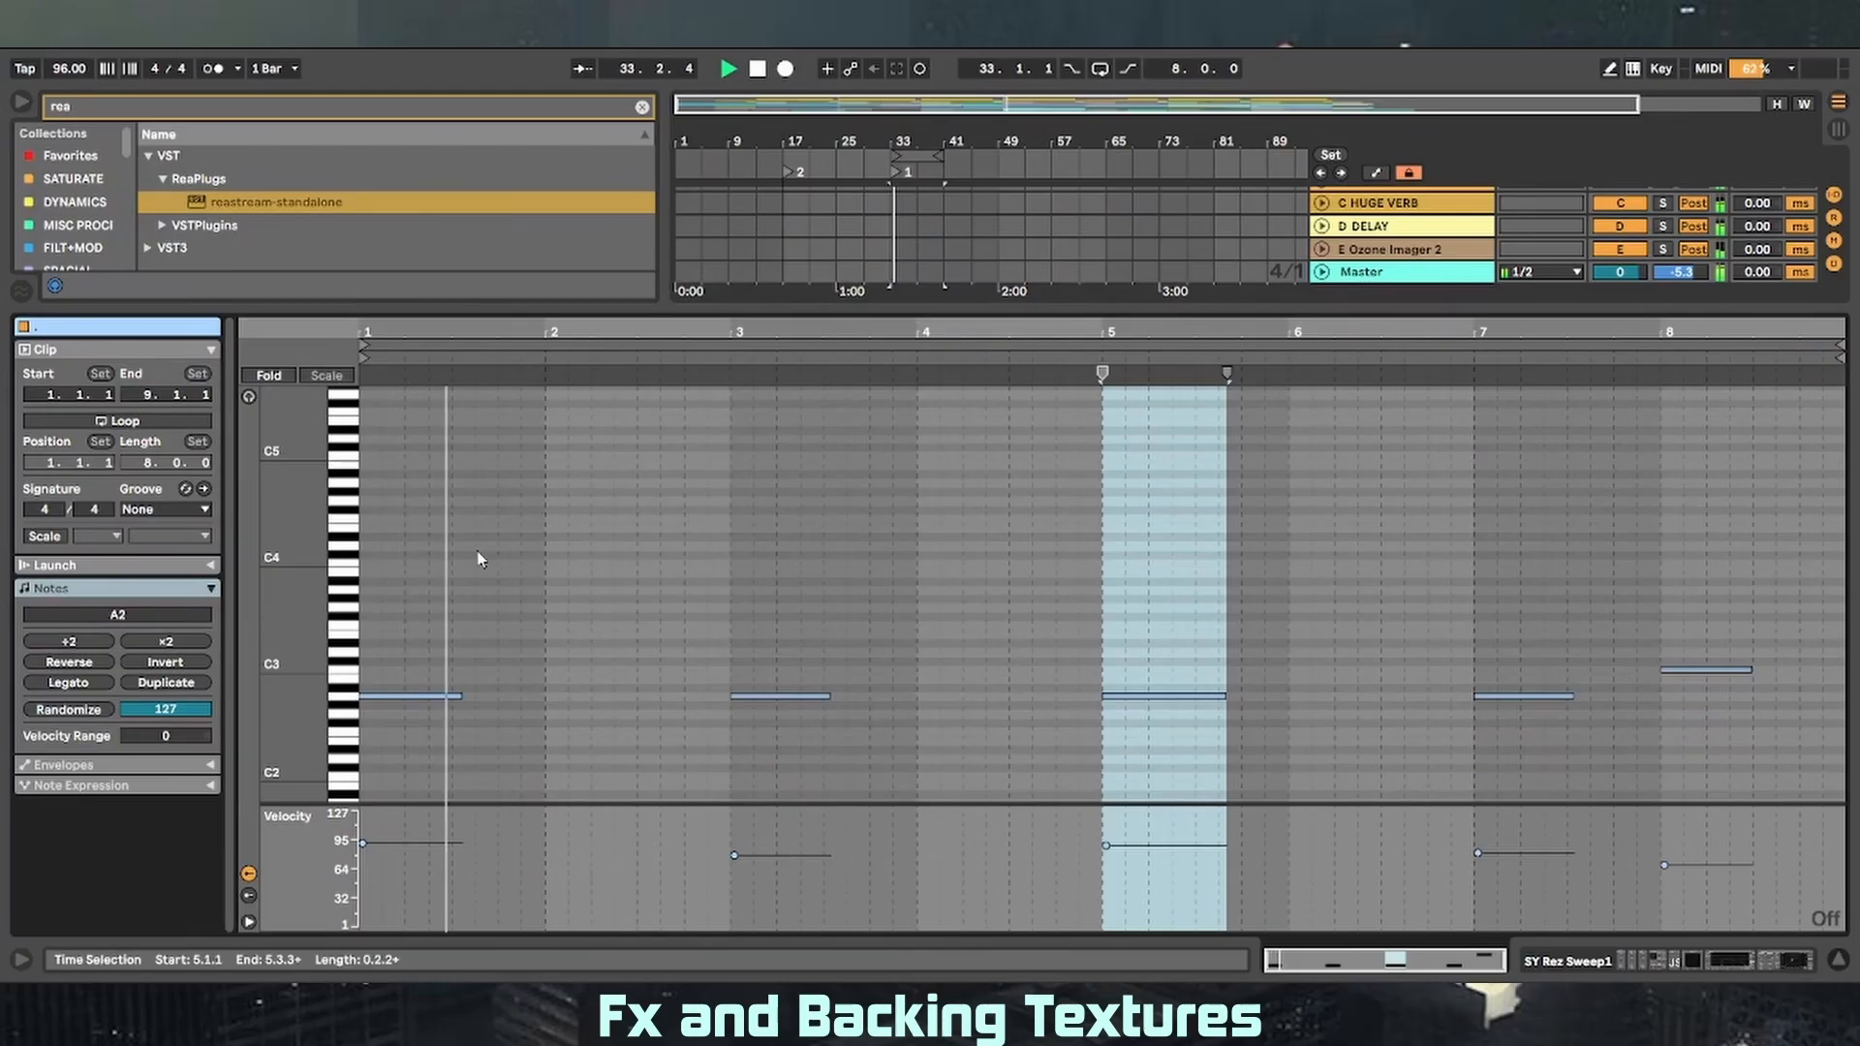
drag(599, 308, 755, 972)
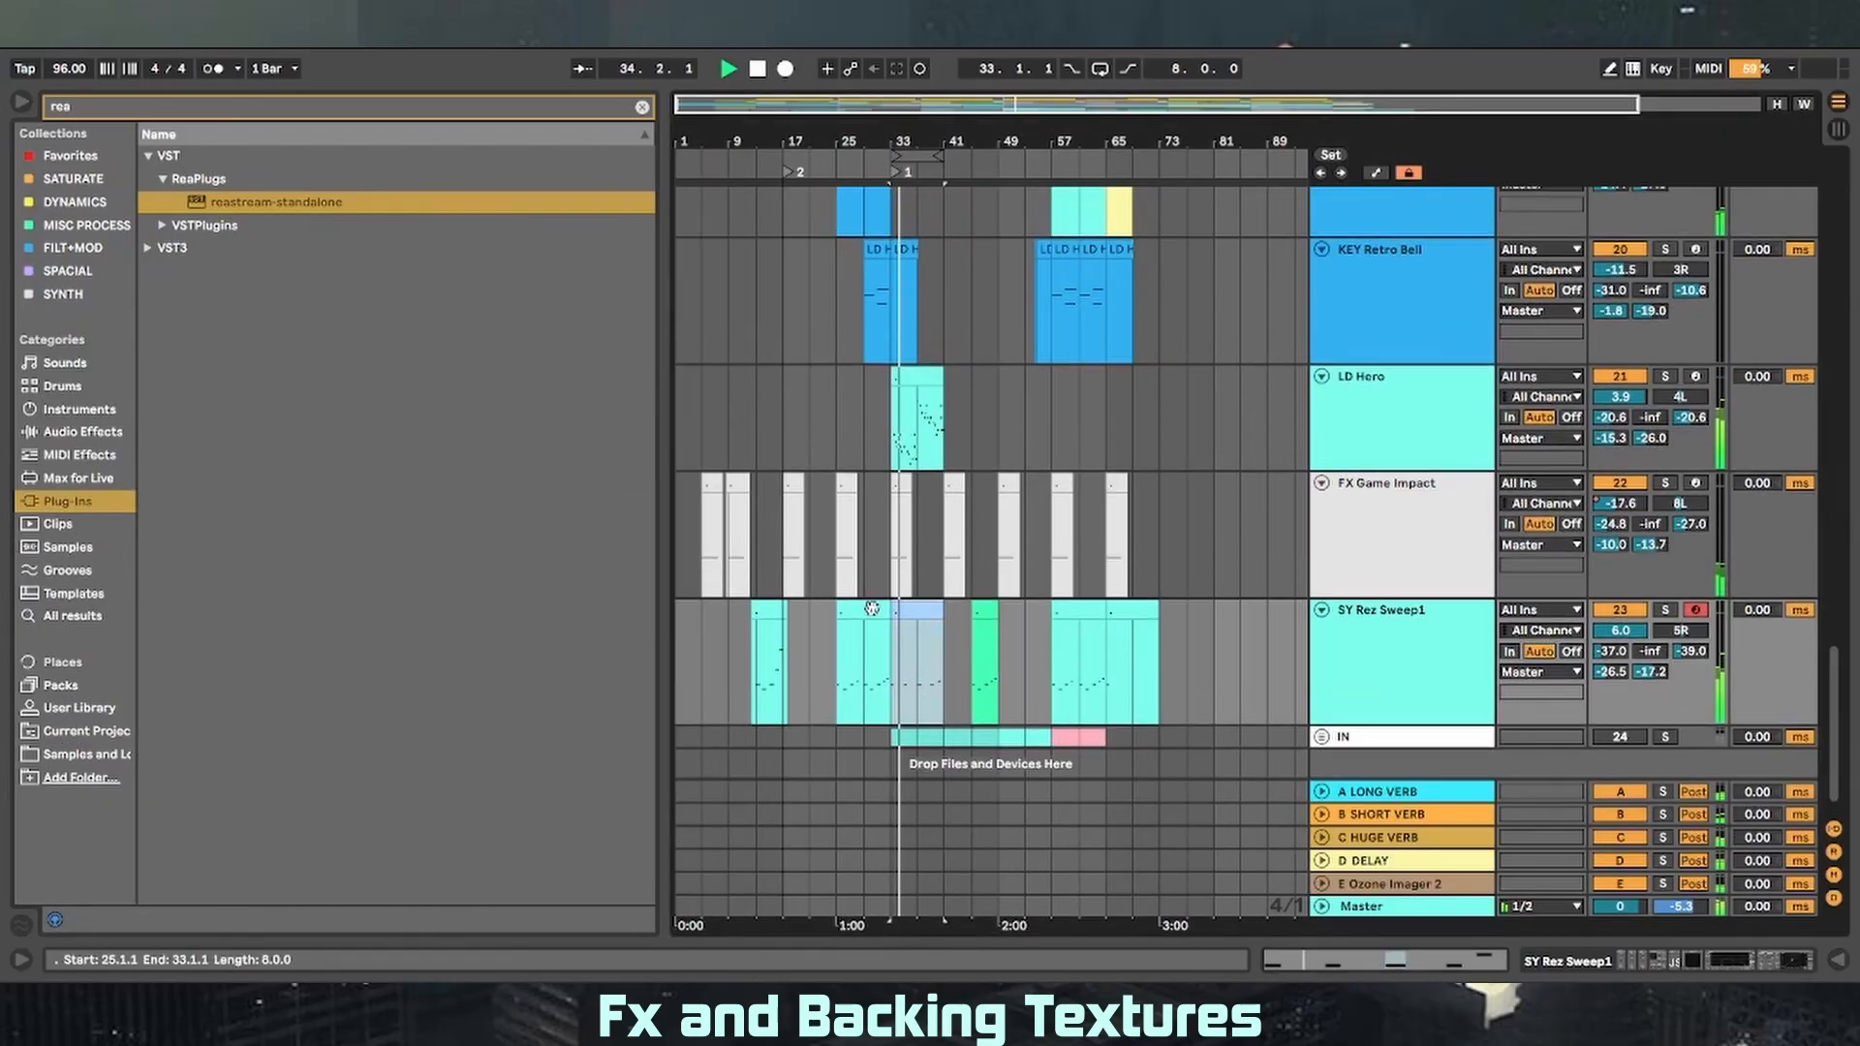
scroll(878, 581, up, 4)
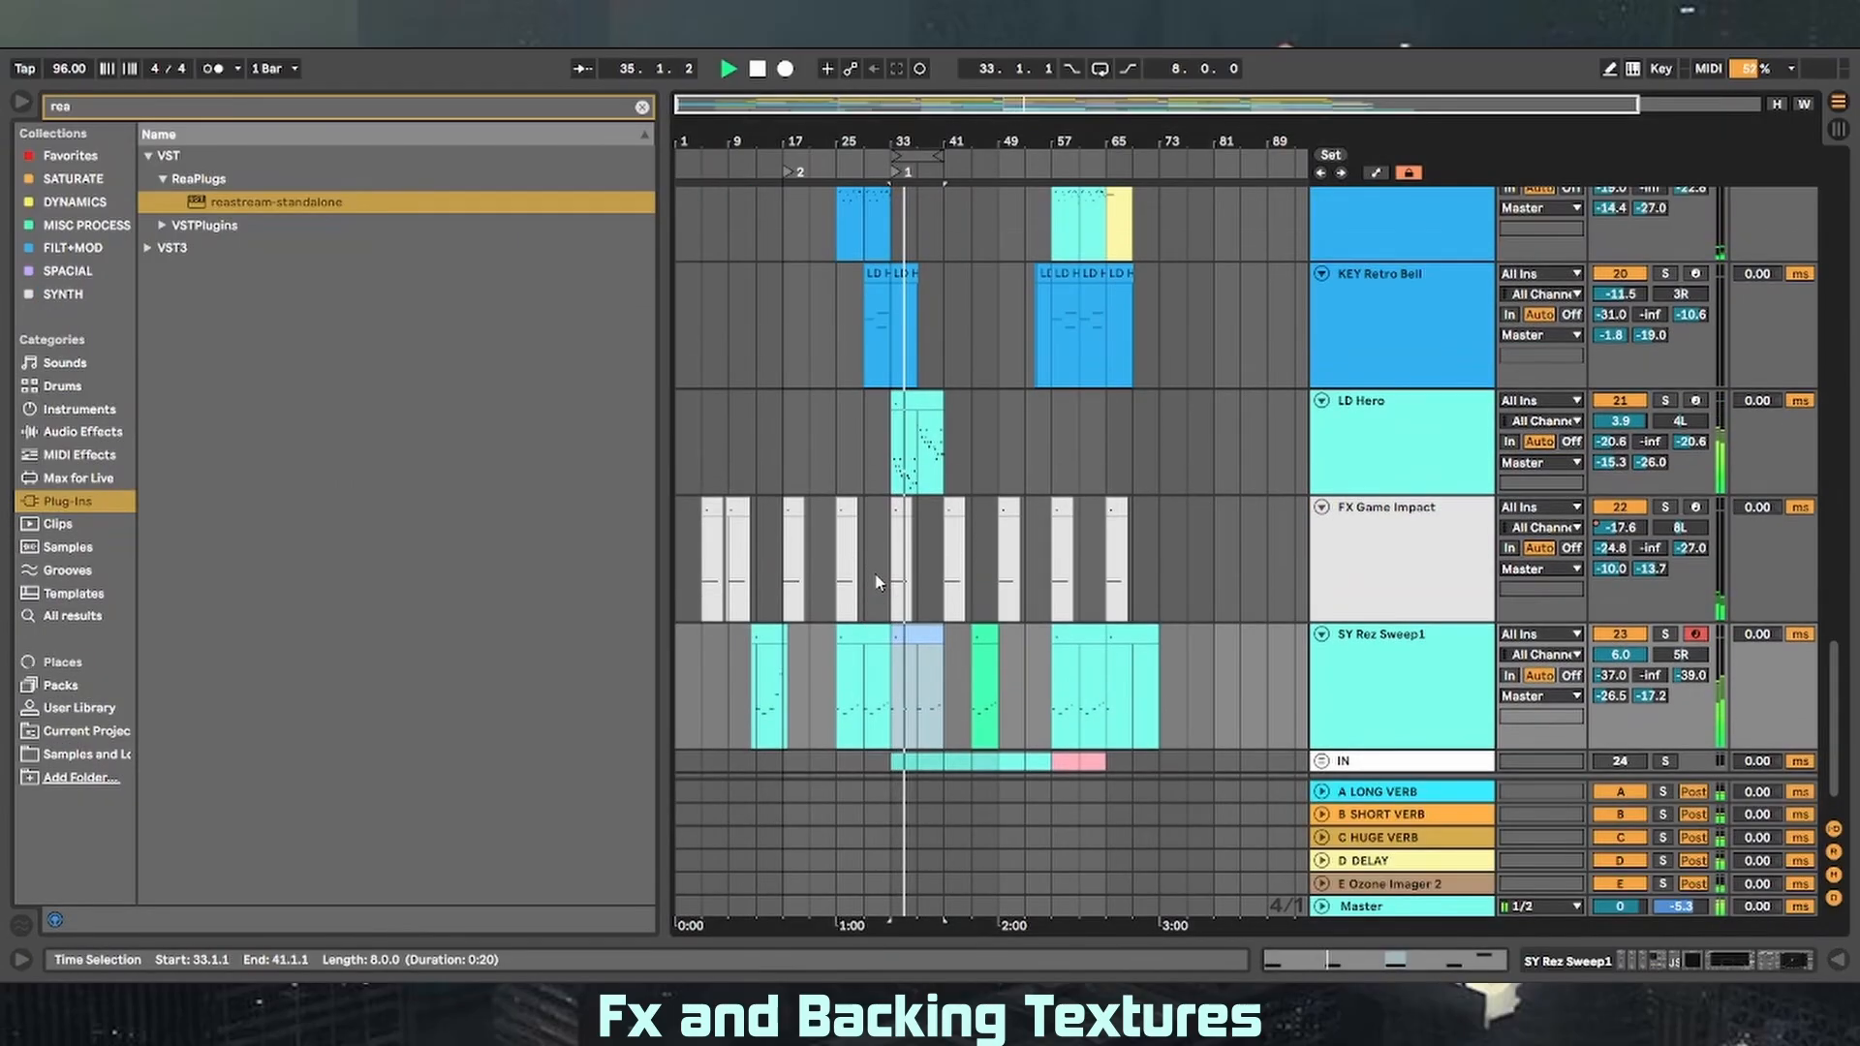
scroll(879, 581, down, 5)
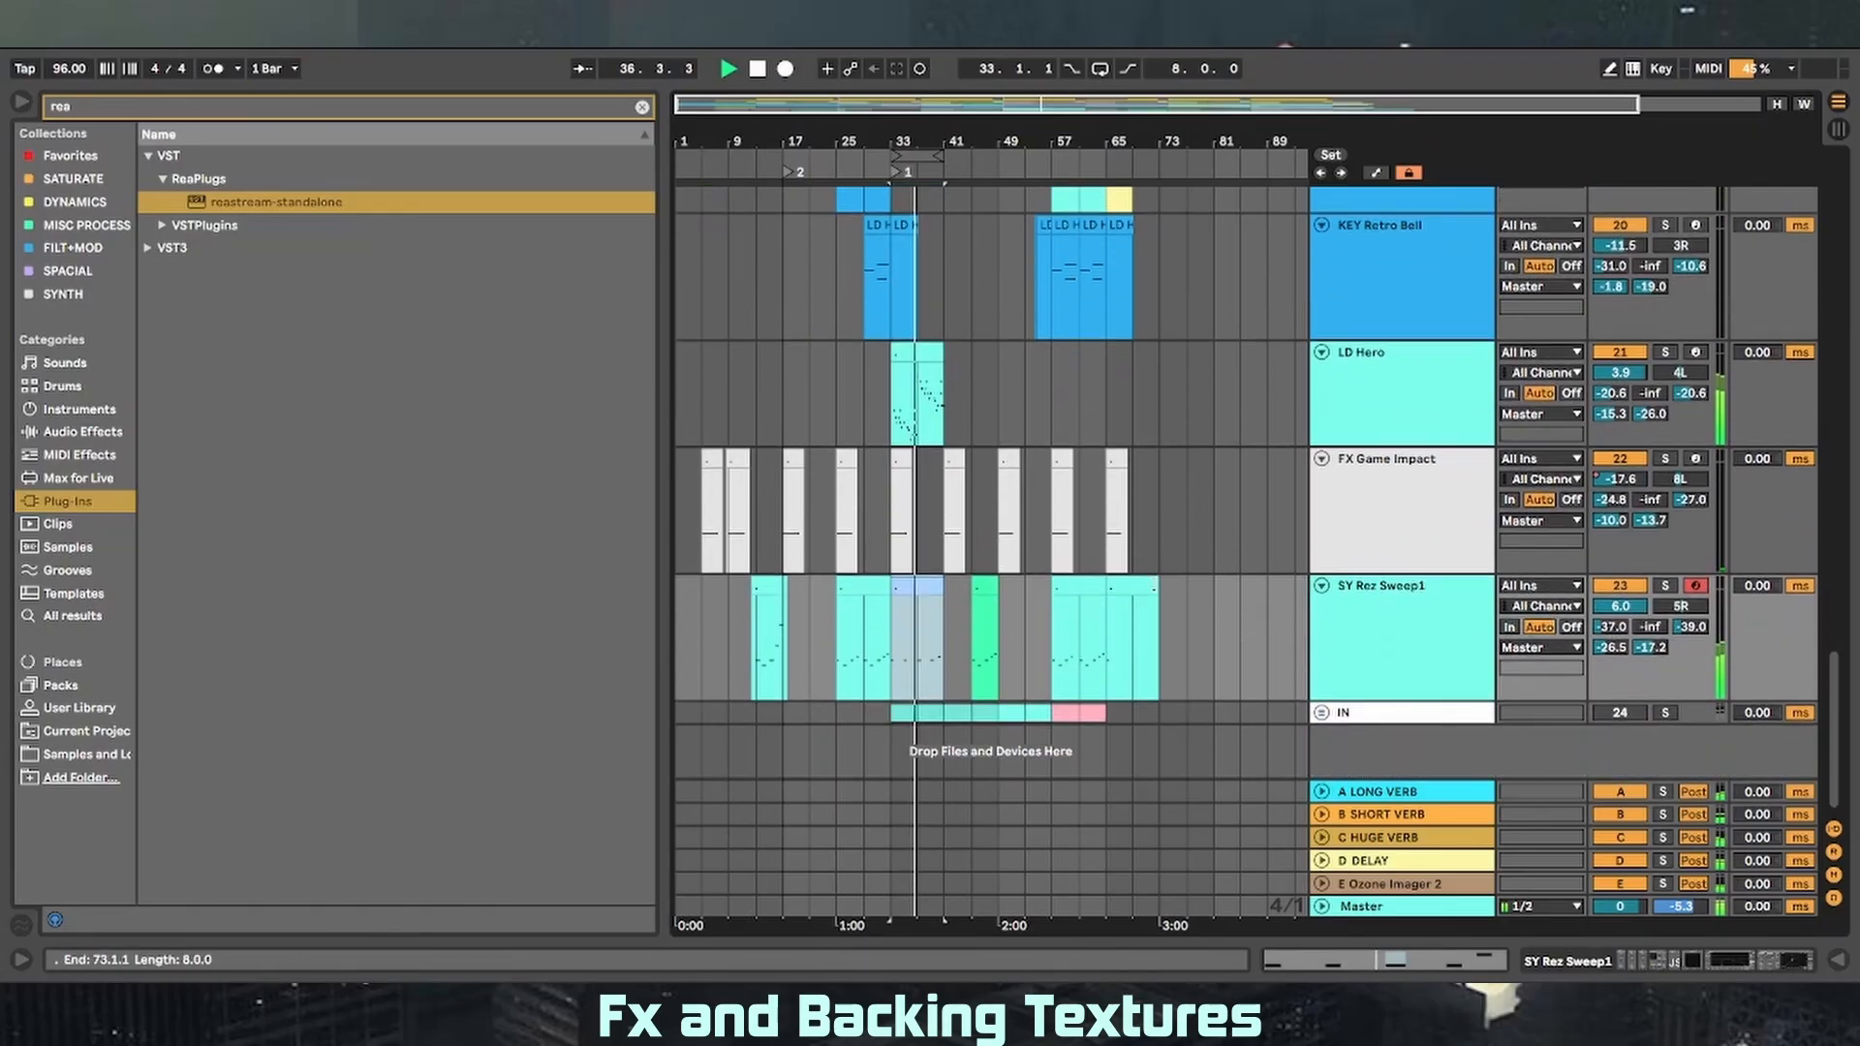
- Stop playback, arm the SY Alone track and view its Repro-5 synth settings
key(space)
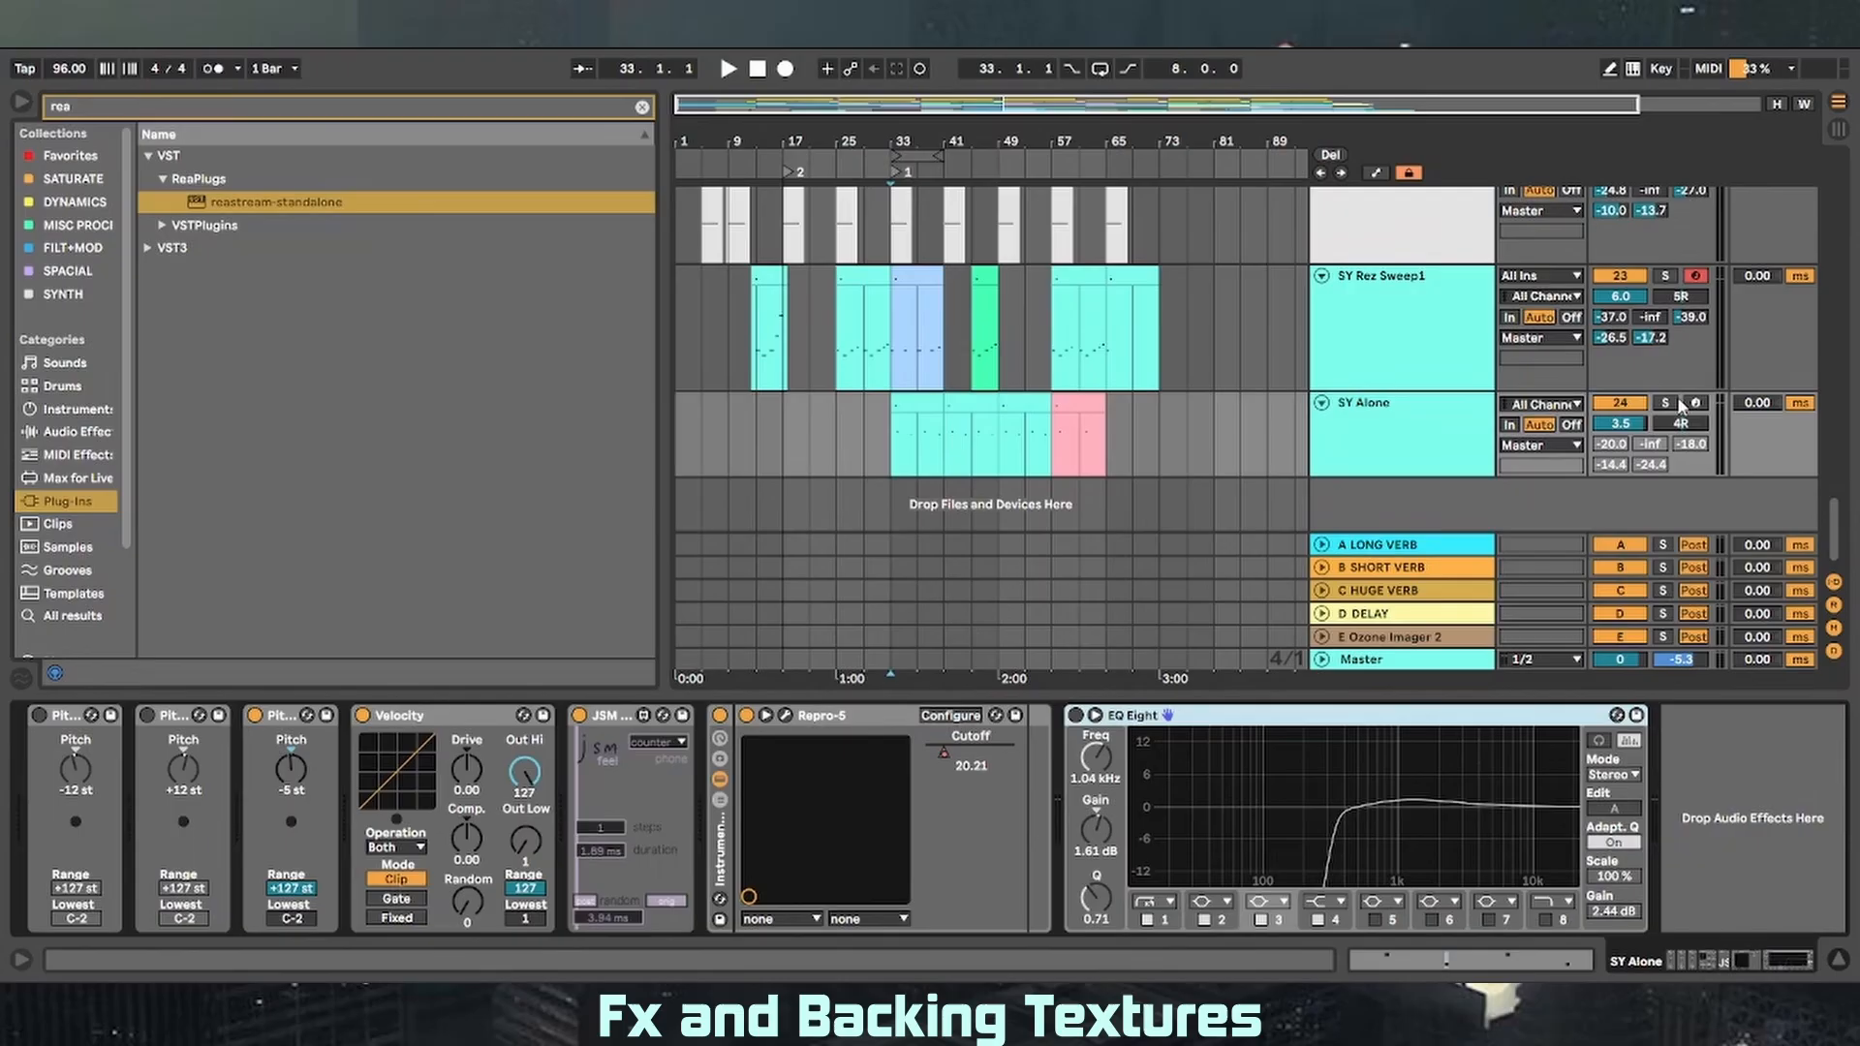
click(1695, 403)
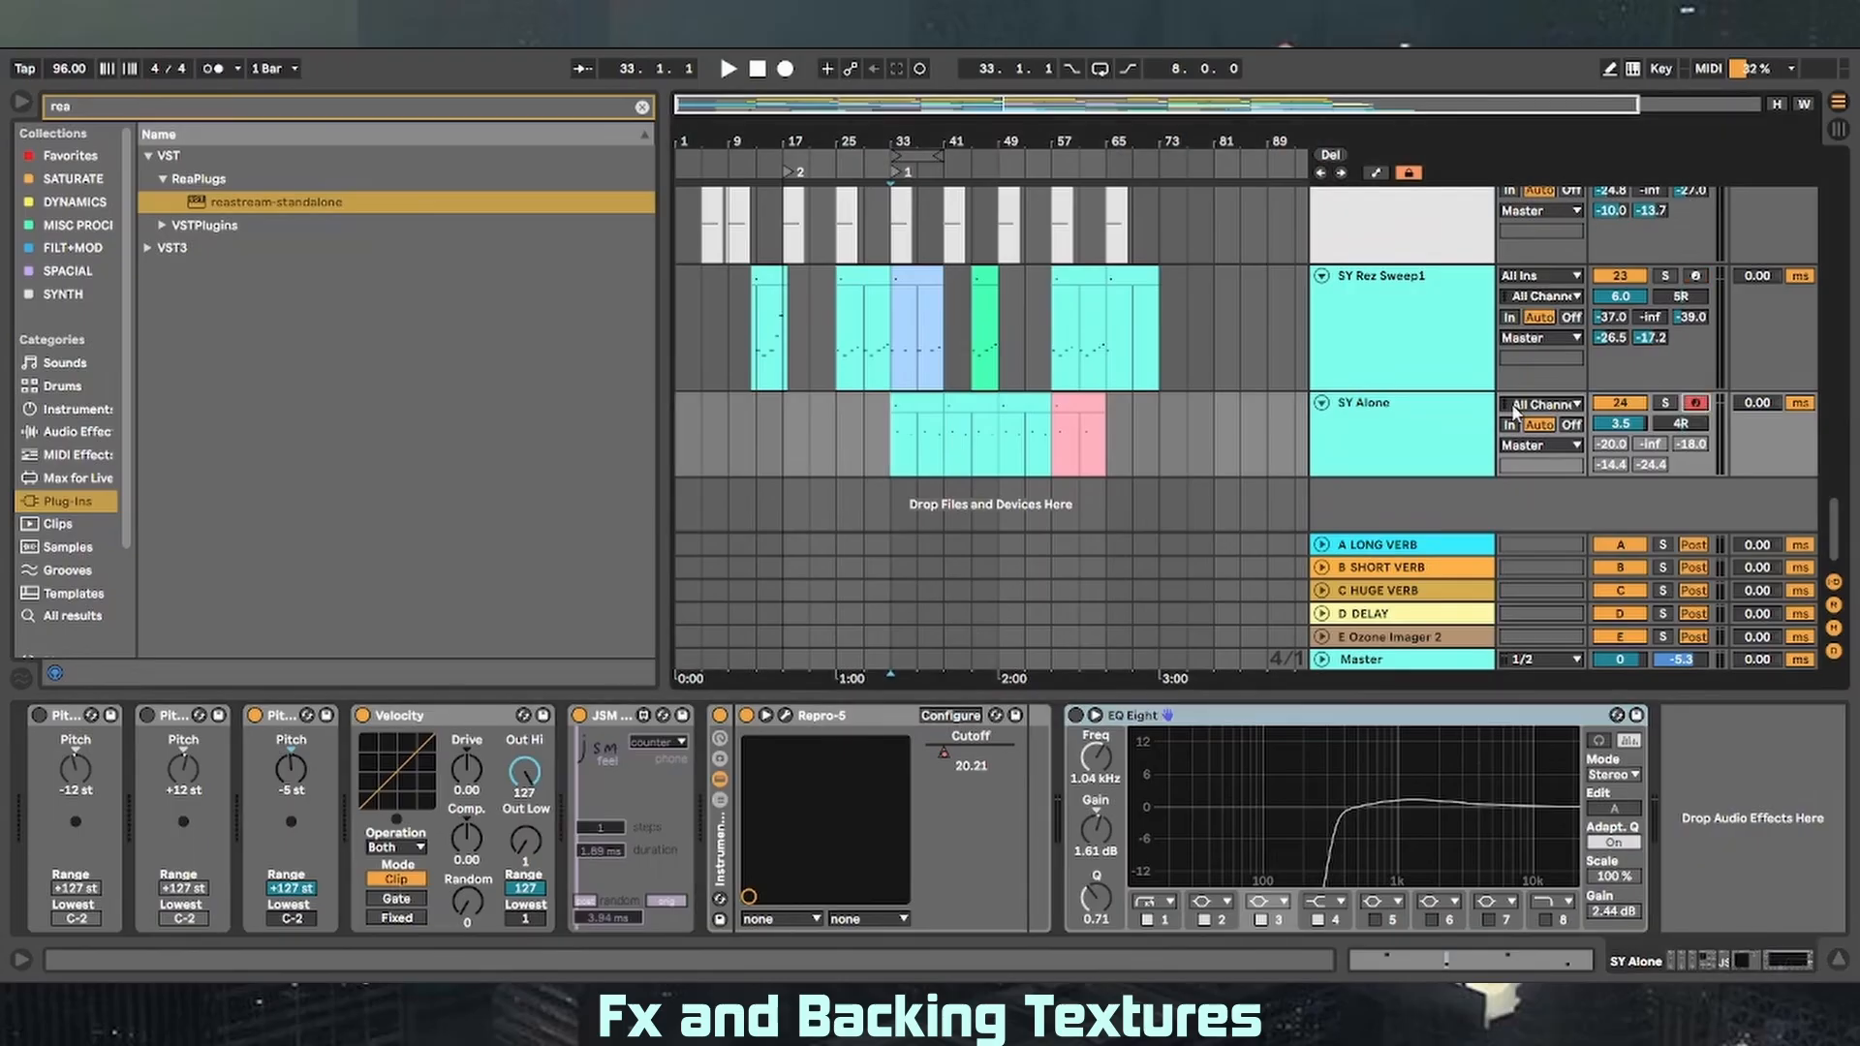
click(786, 715)
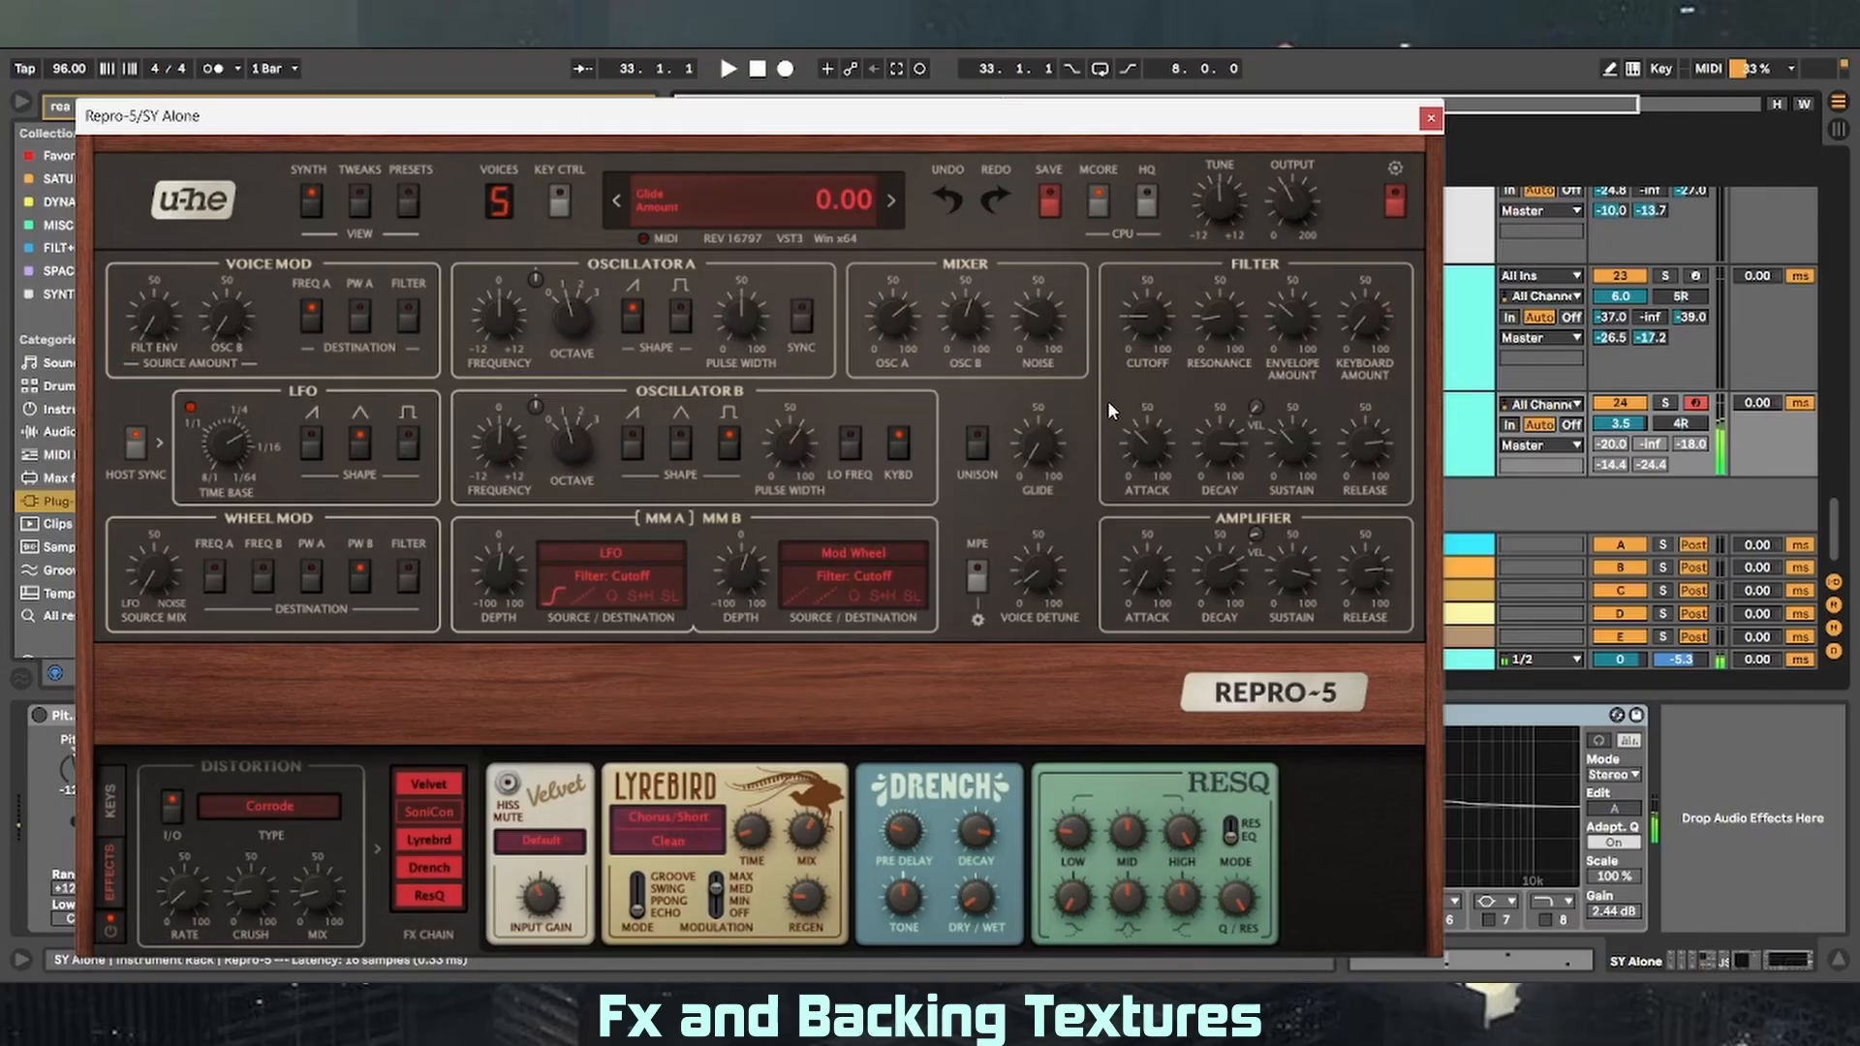
click(1431, 118)
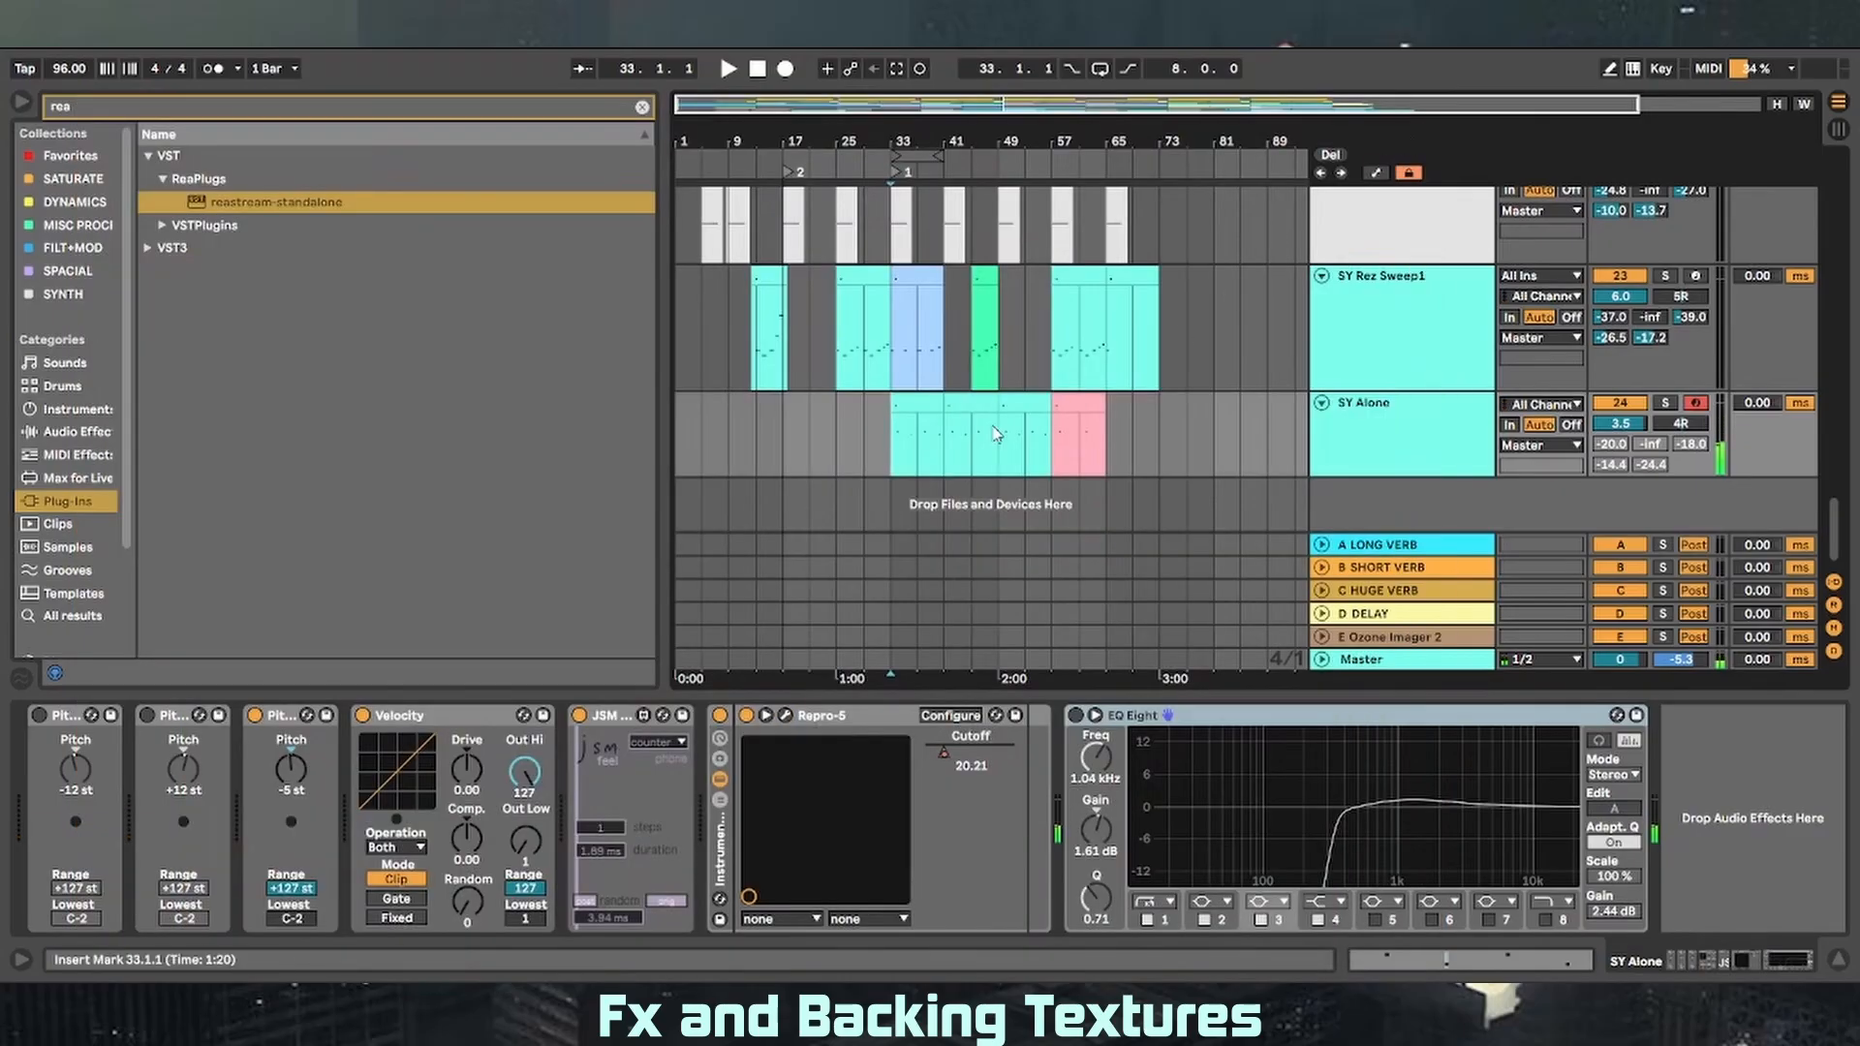
- Solo SY Alone, play it from bar 33 and examine its clip's notes in an enlarged editor
click(1667, 403)
key(space)
click(915, 418)
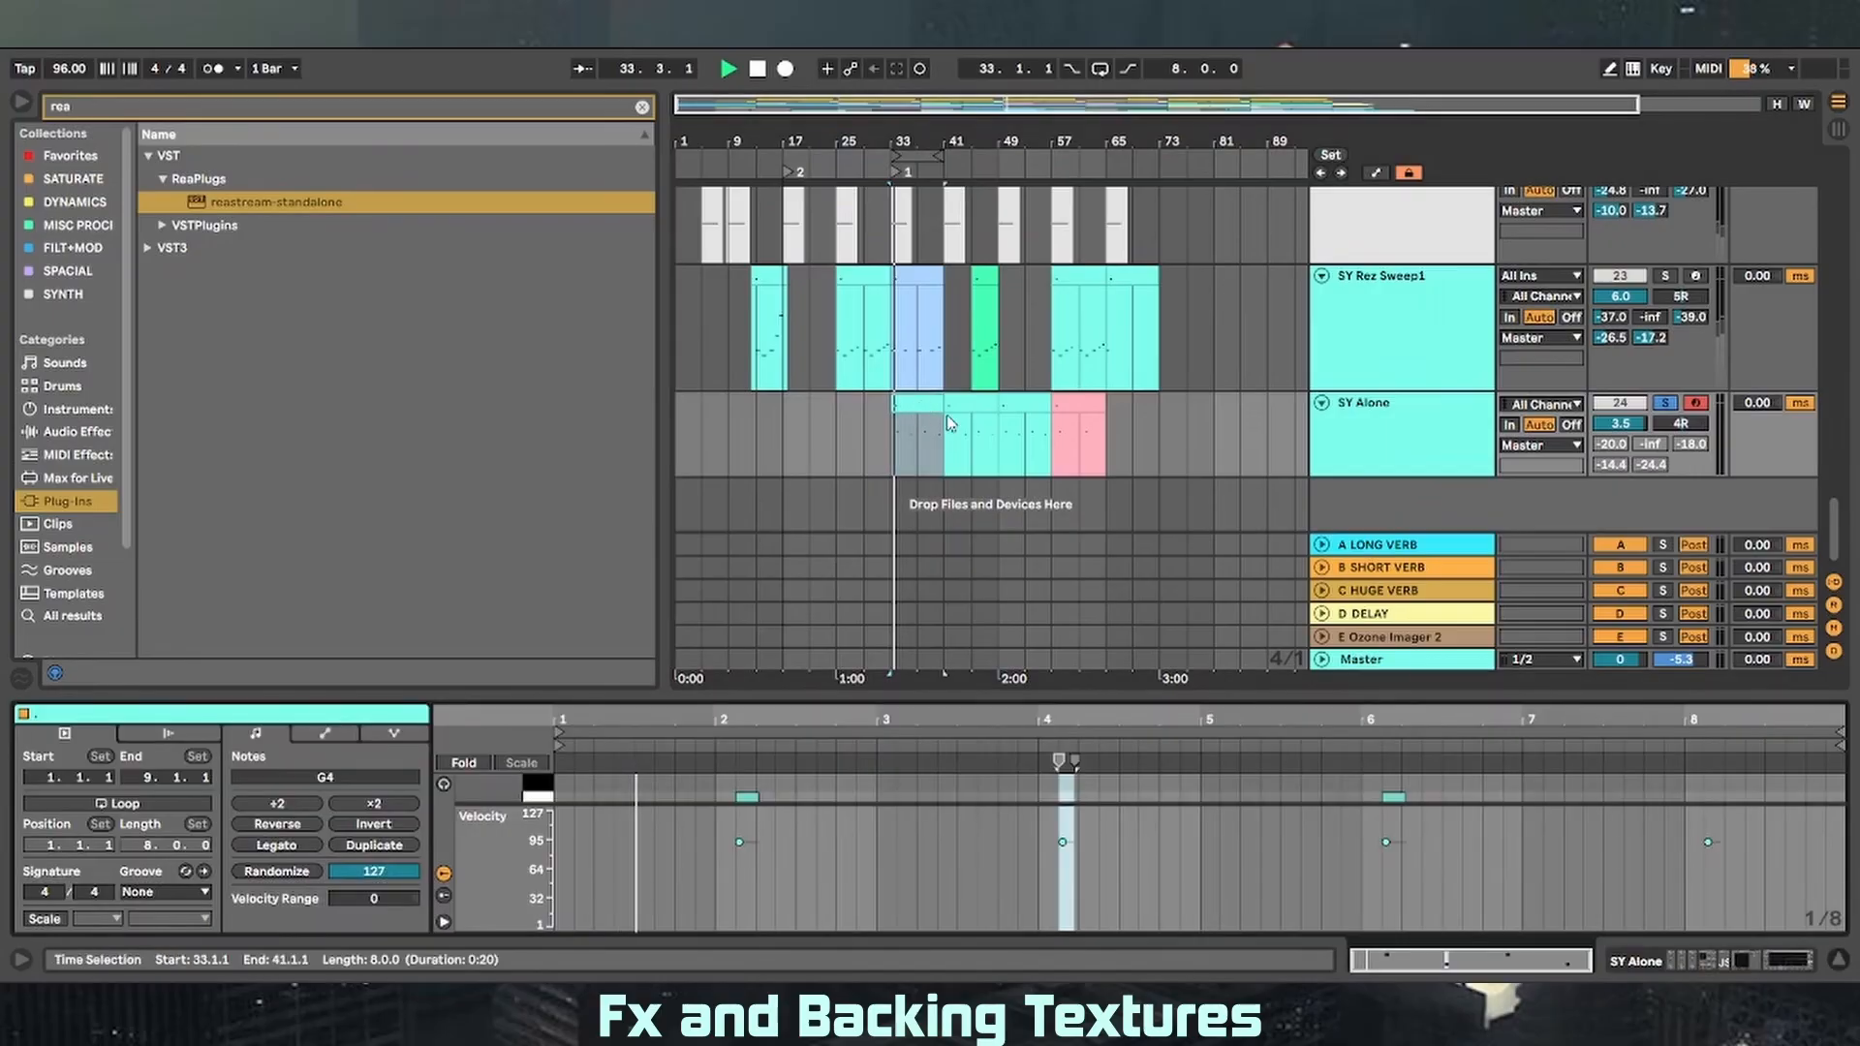
drag(775, 694, 776, 146)
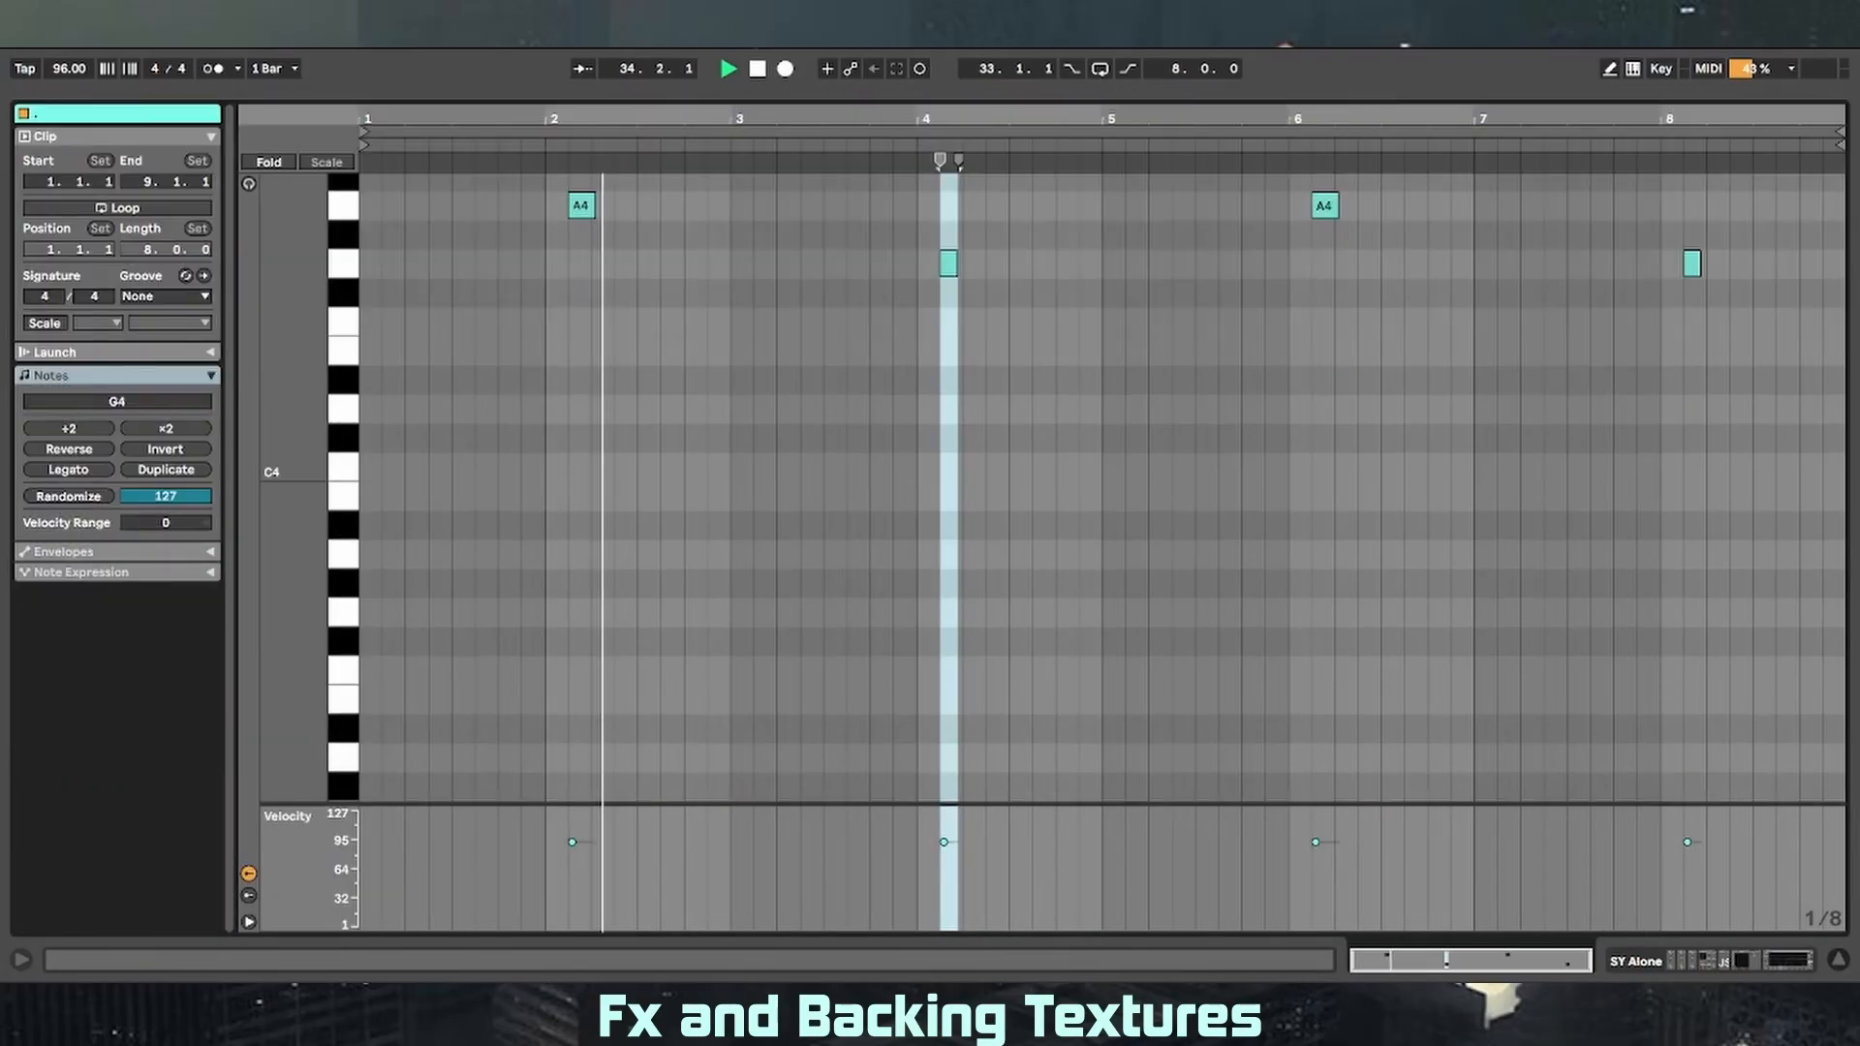
scroll(1029, 440, up, 3)
click(936, 368)
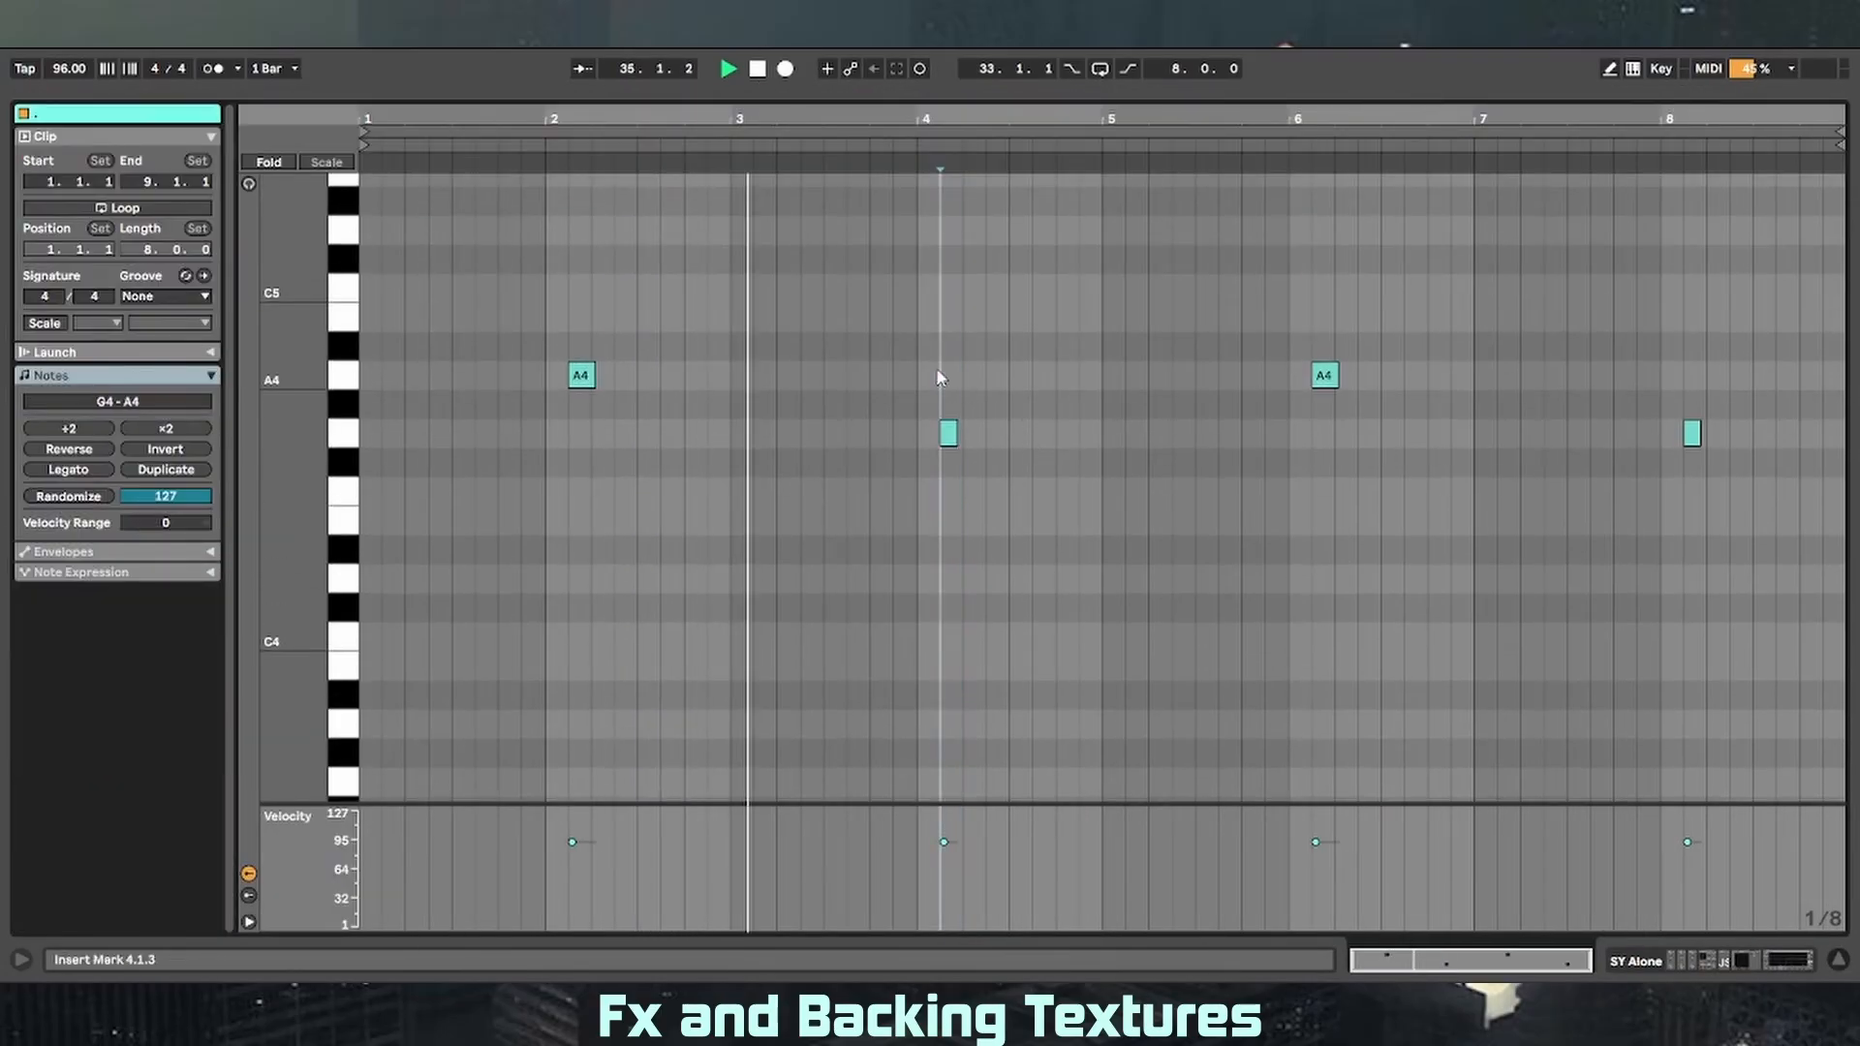
click(1316, 332)
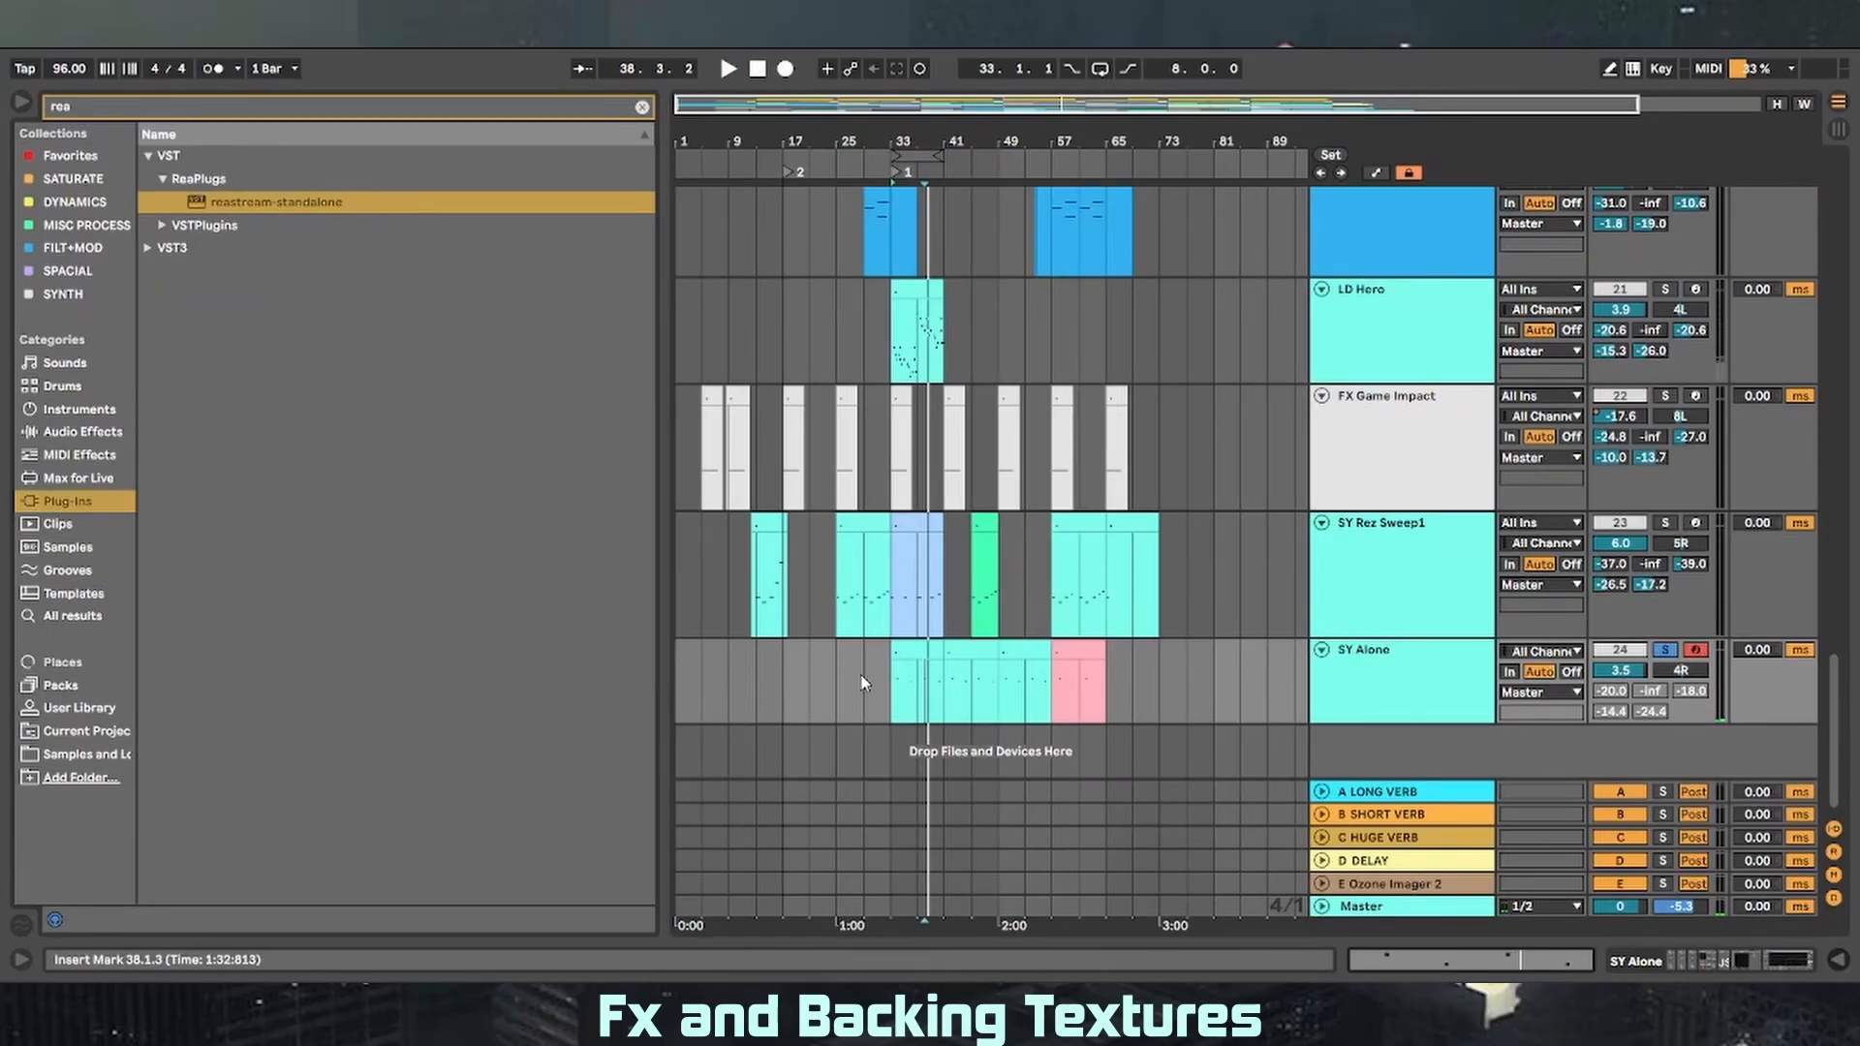
- Switch on EQ Eight and enable all sends on the SY Alone track
click(896, 695)
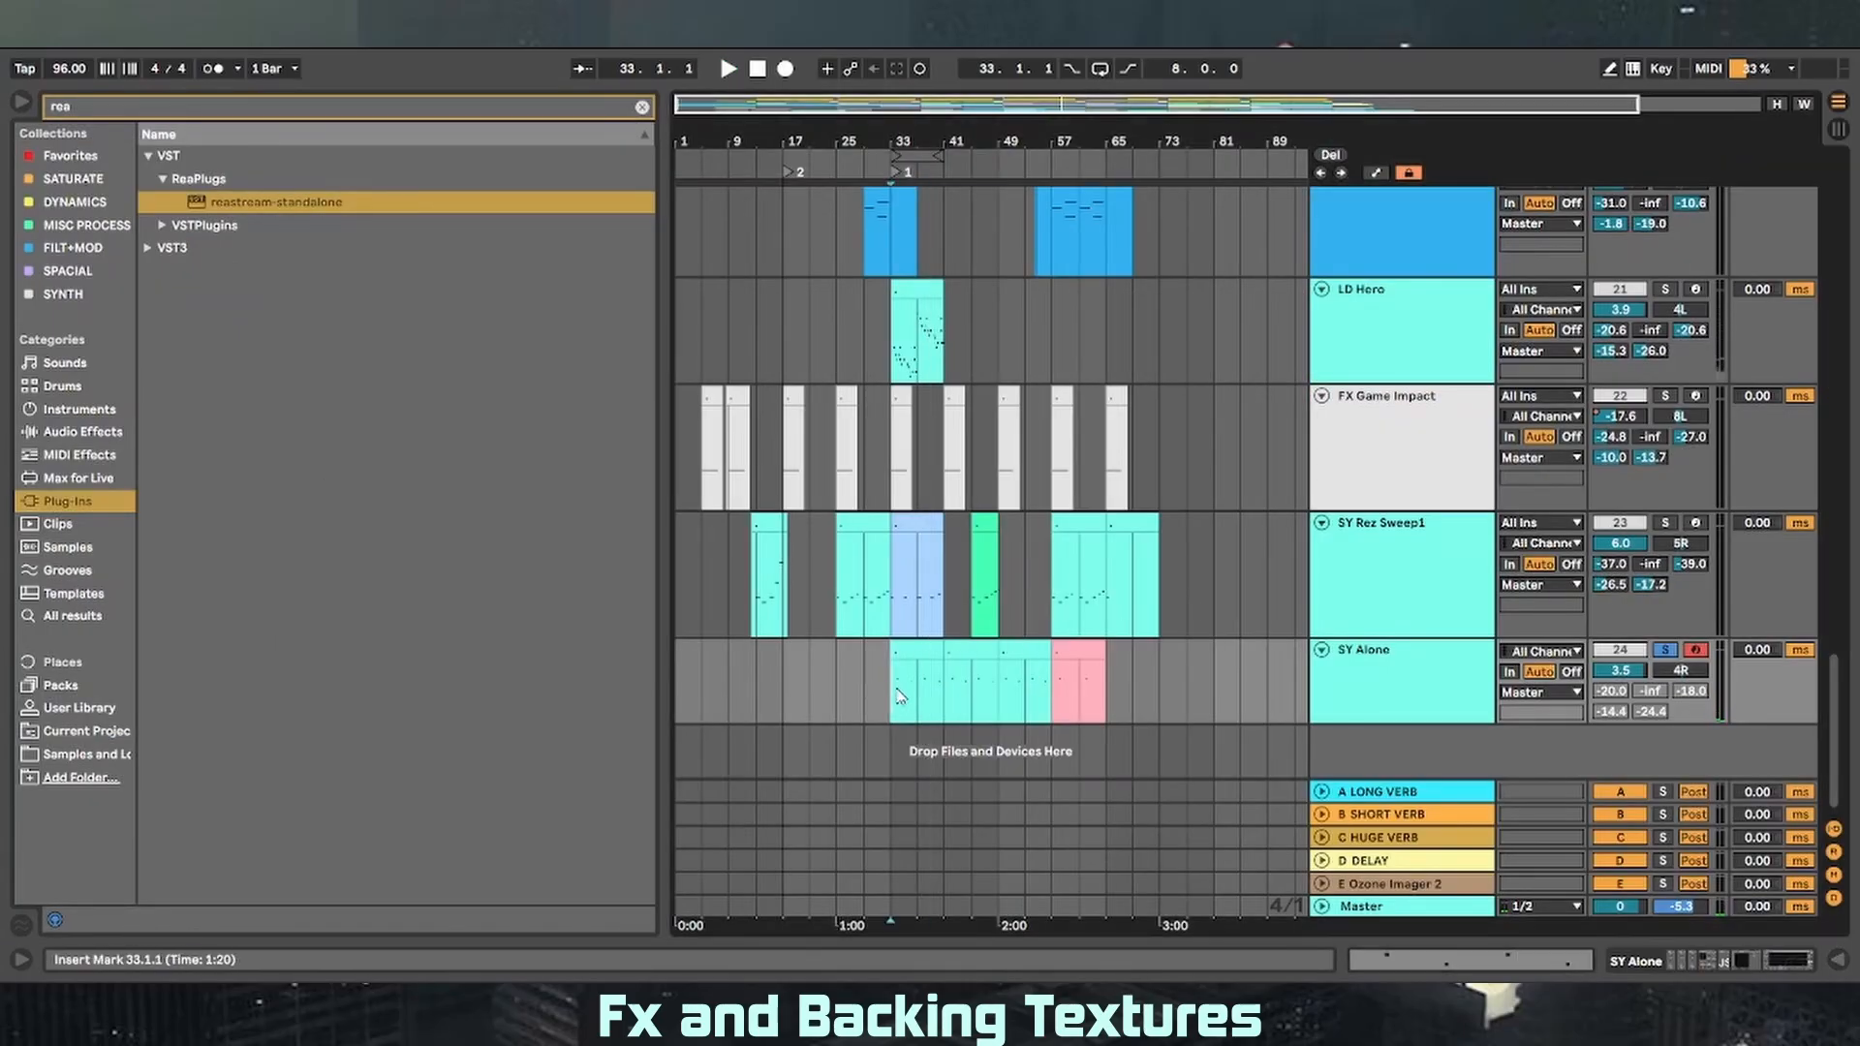
double_click(1443, 672)
scroll(1376, 453, down, 1)
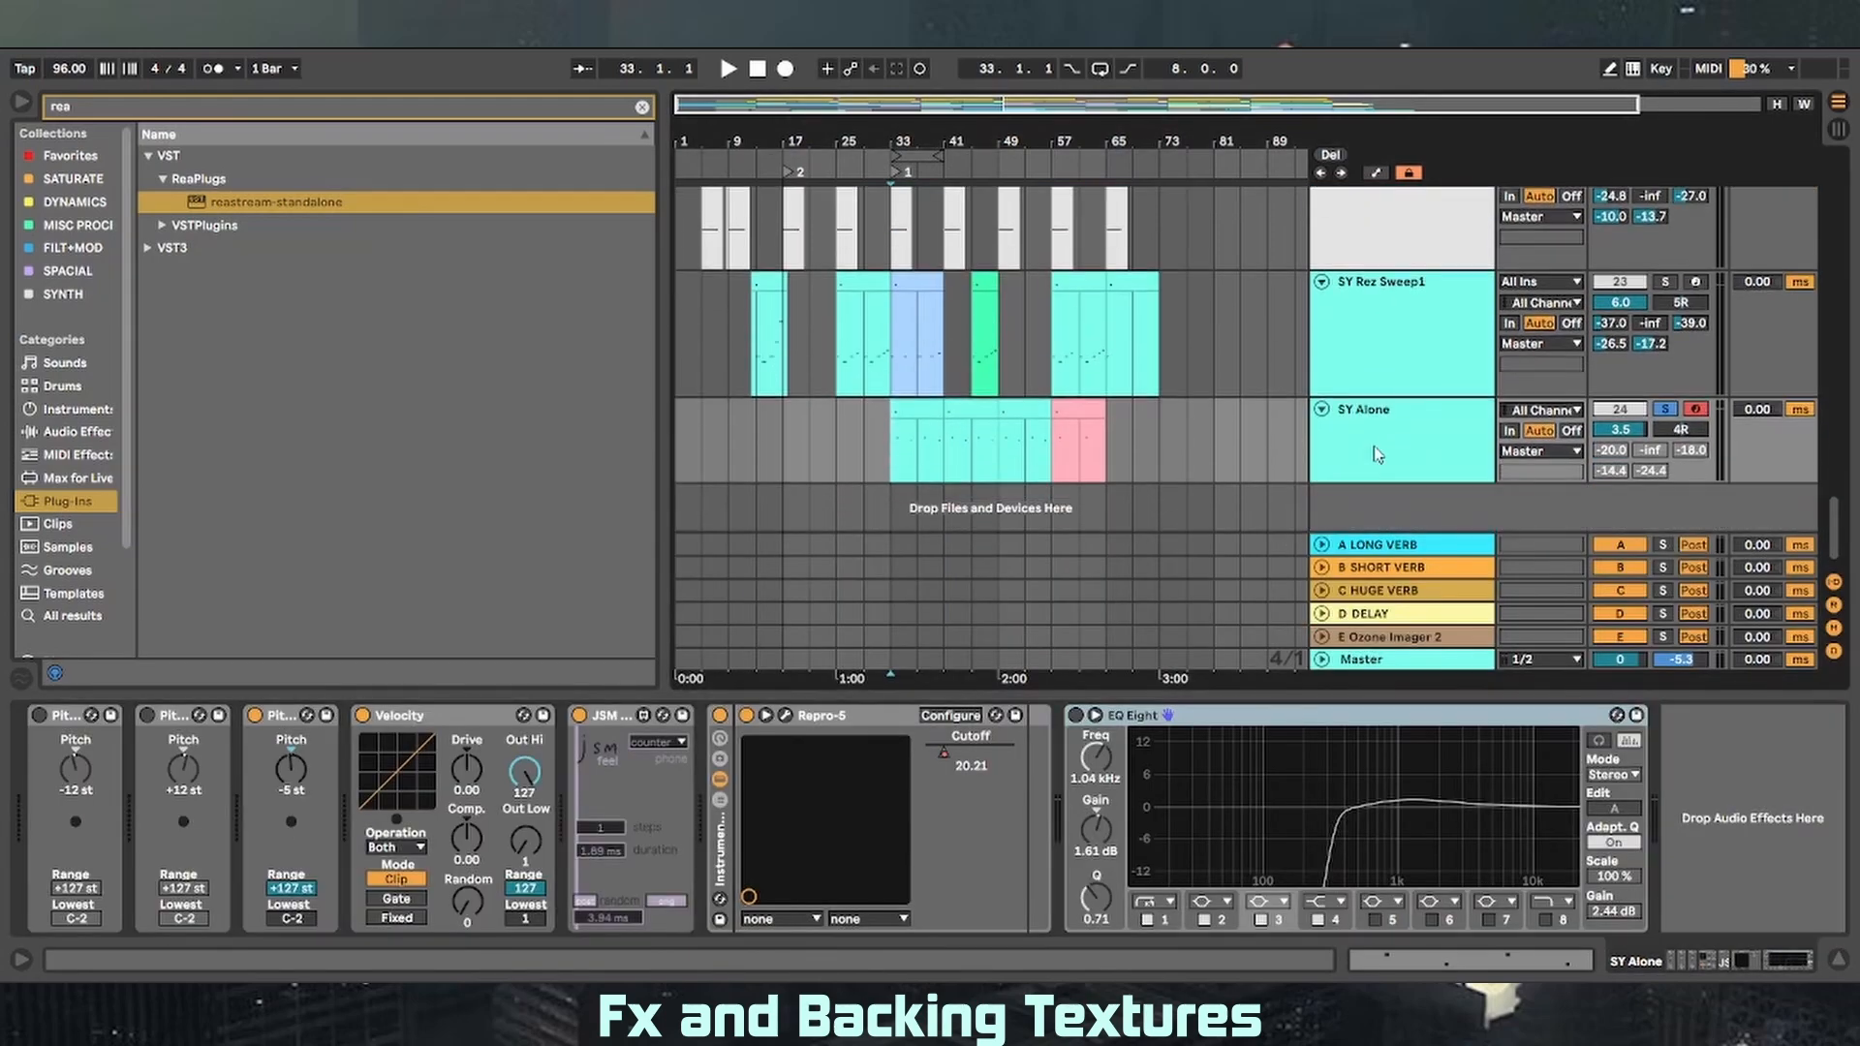
click(1065, 724)
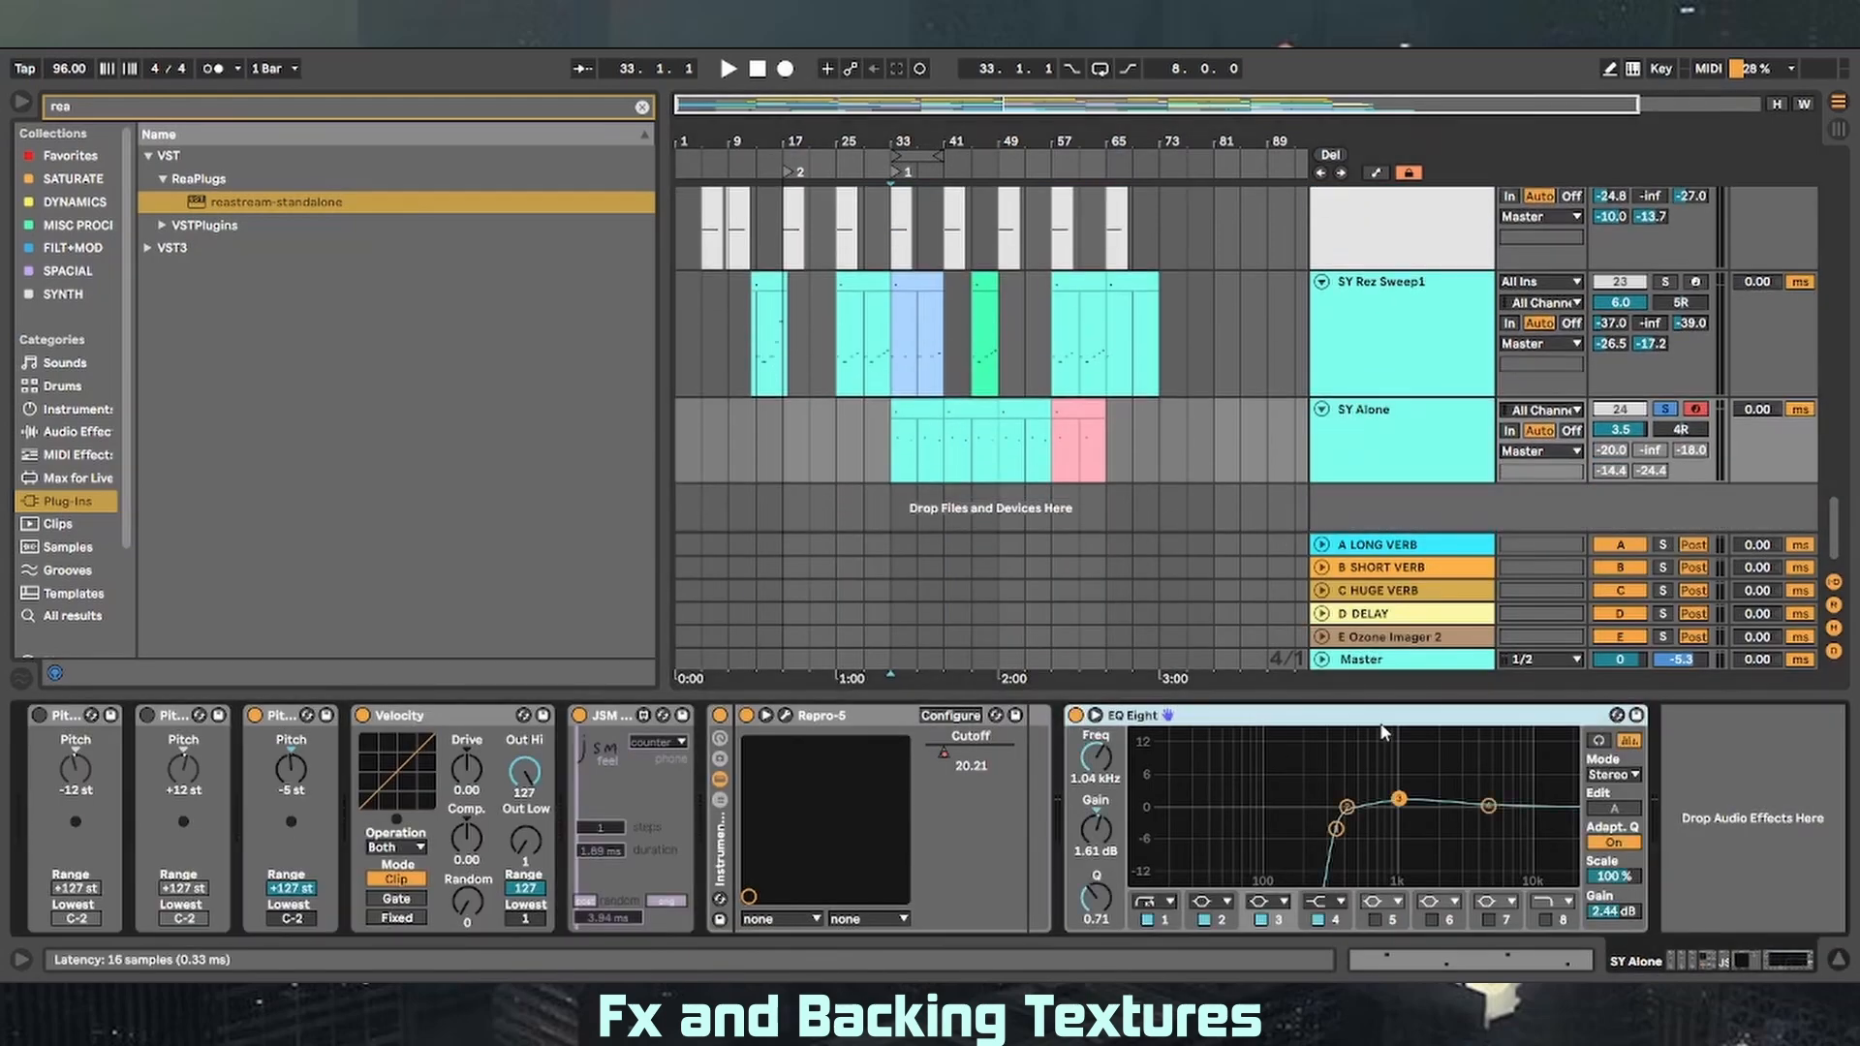
right_click(1614, 448)
click(1630, 475)
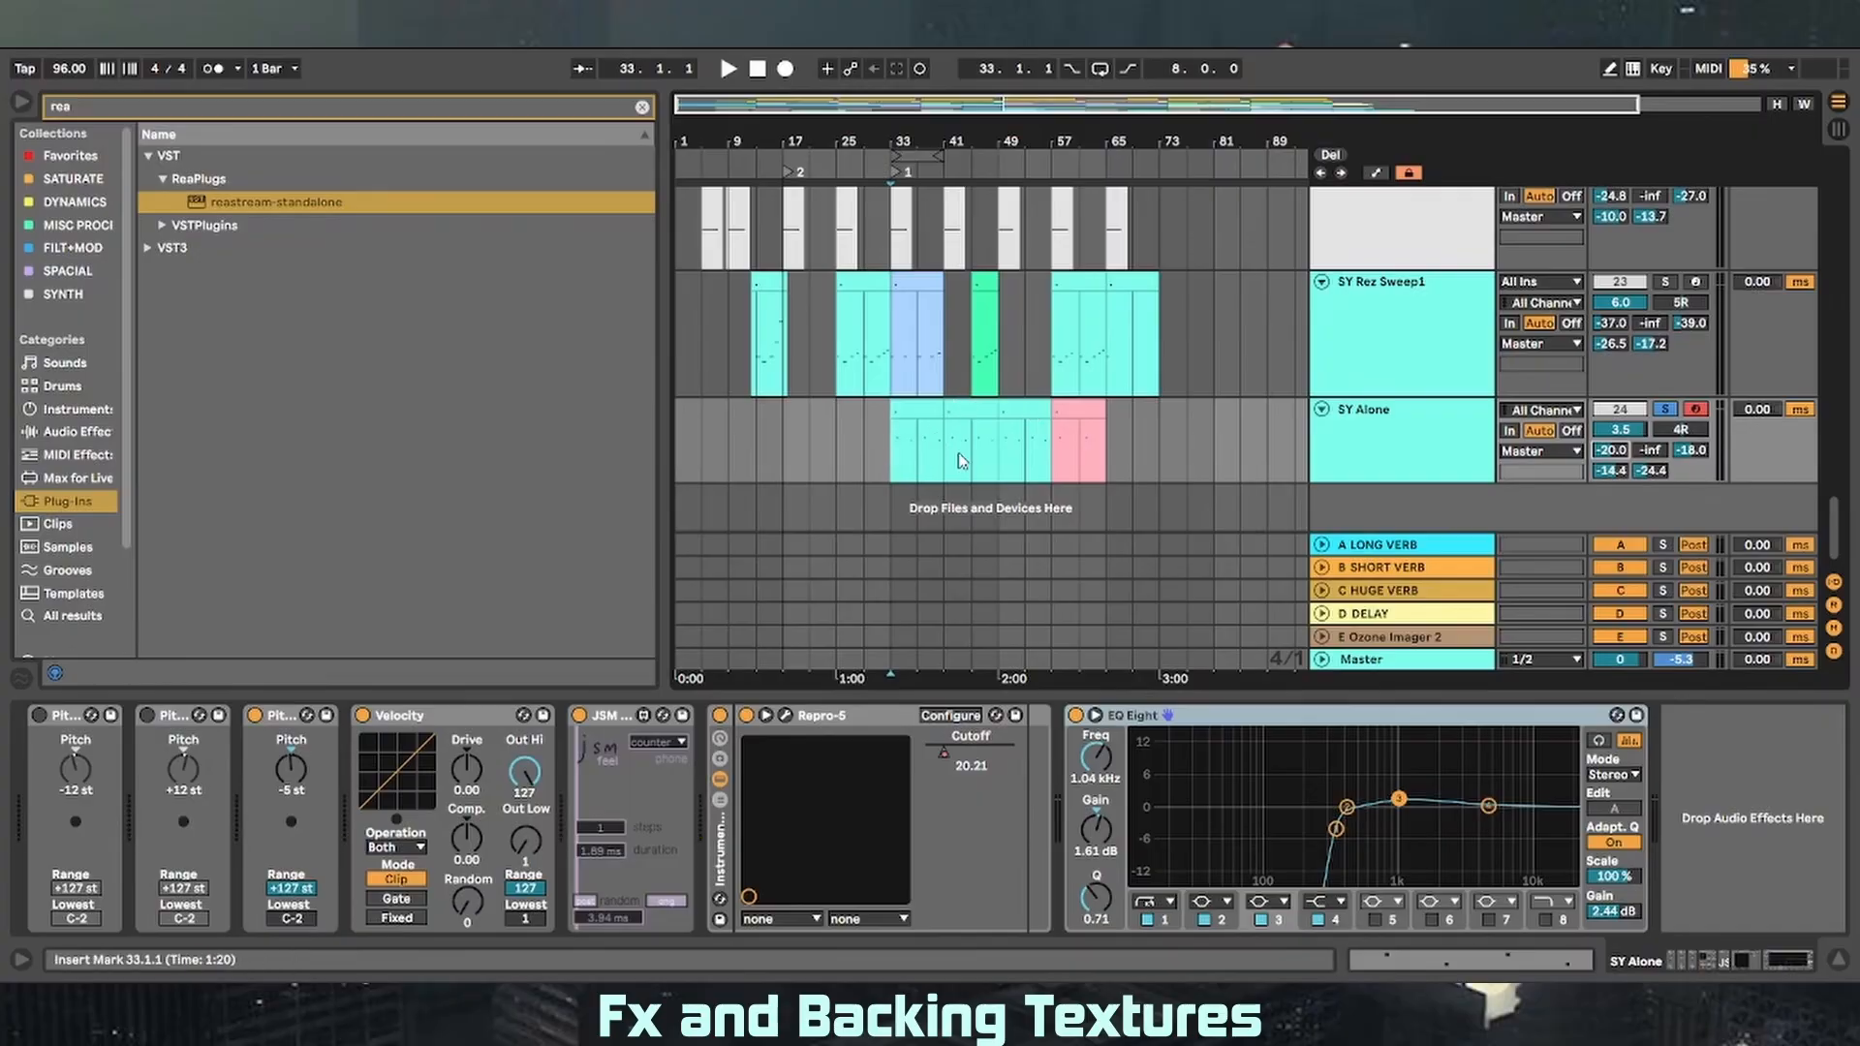
- Play SY Alone from bar 33, unsolo it to hear the full mix, and briefly show its clip's notes
click(892, 459)
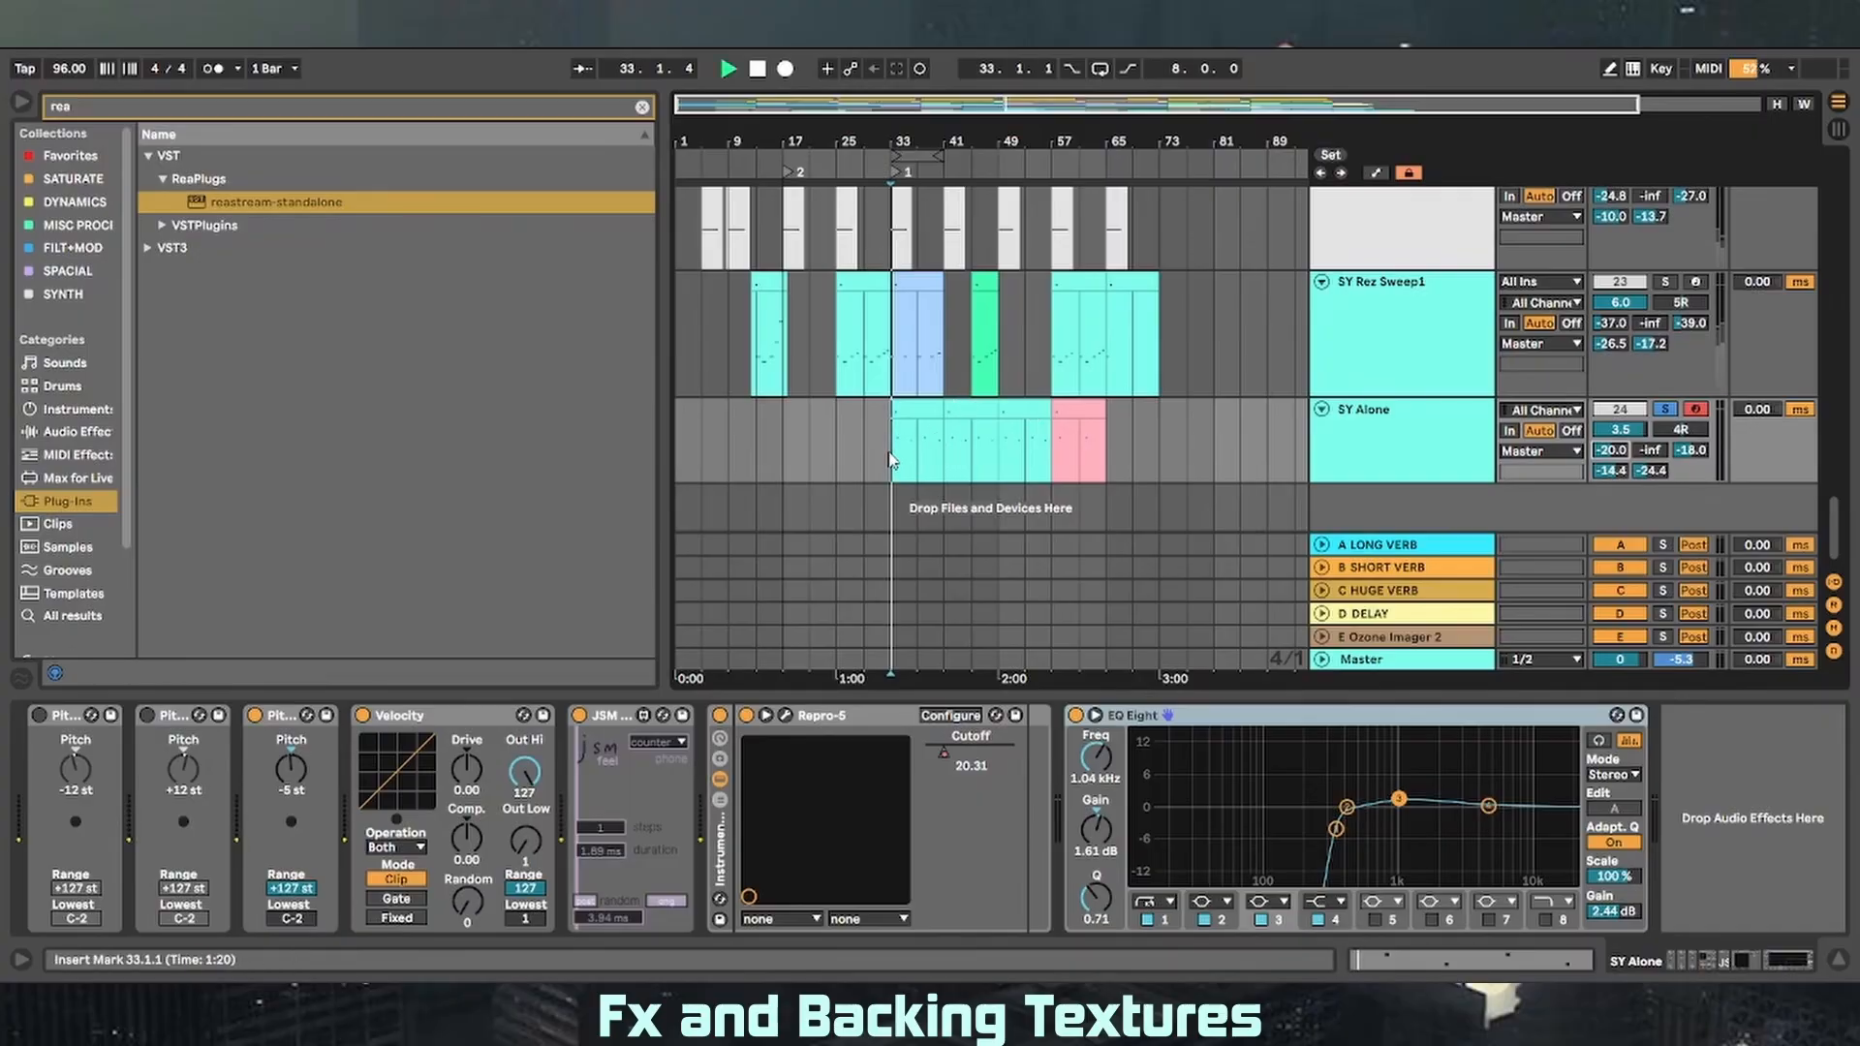
key(space)
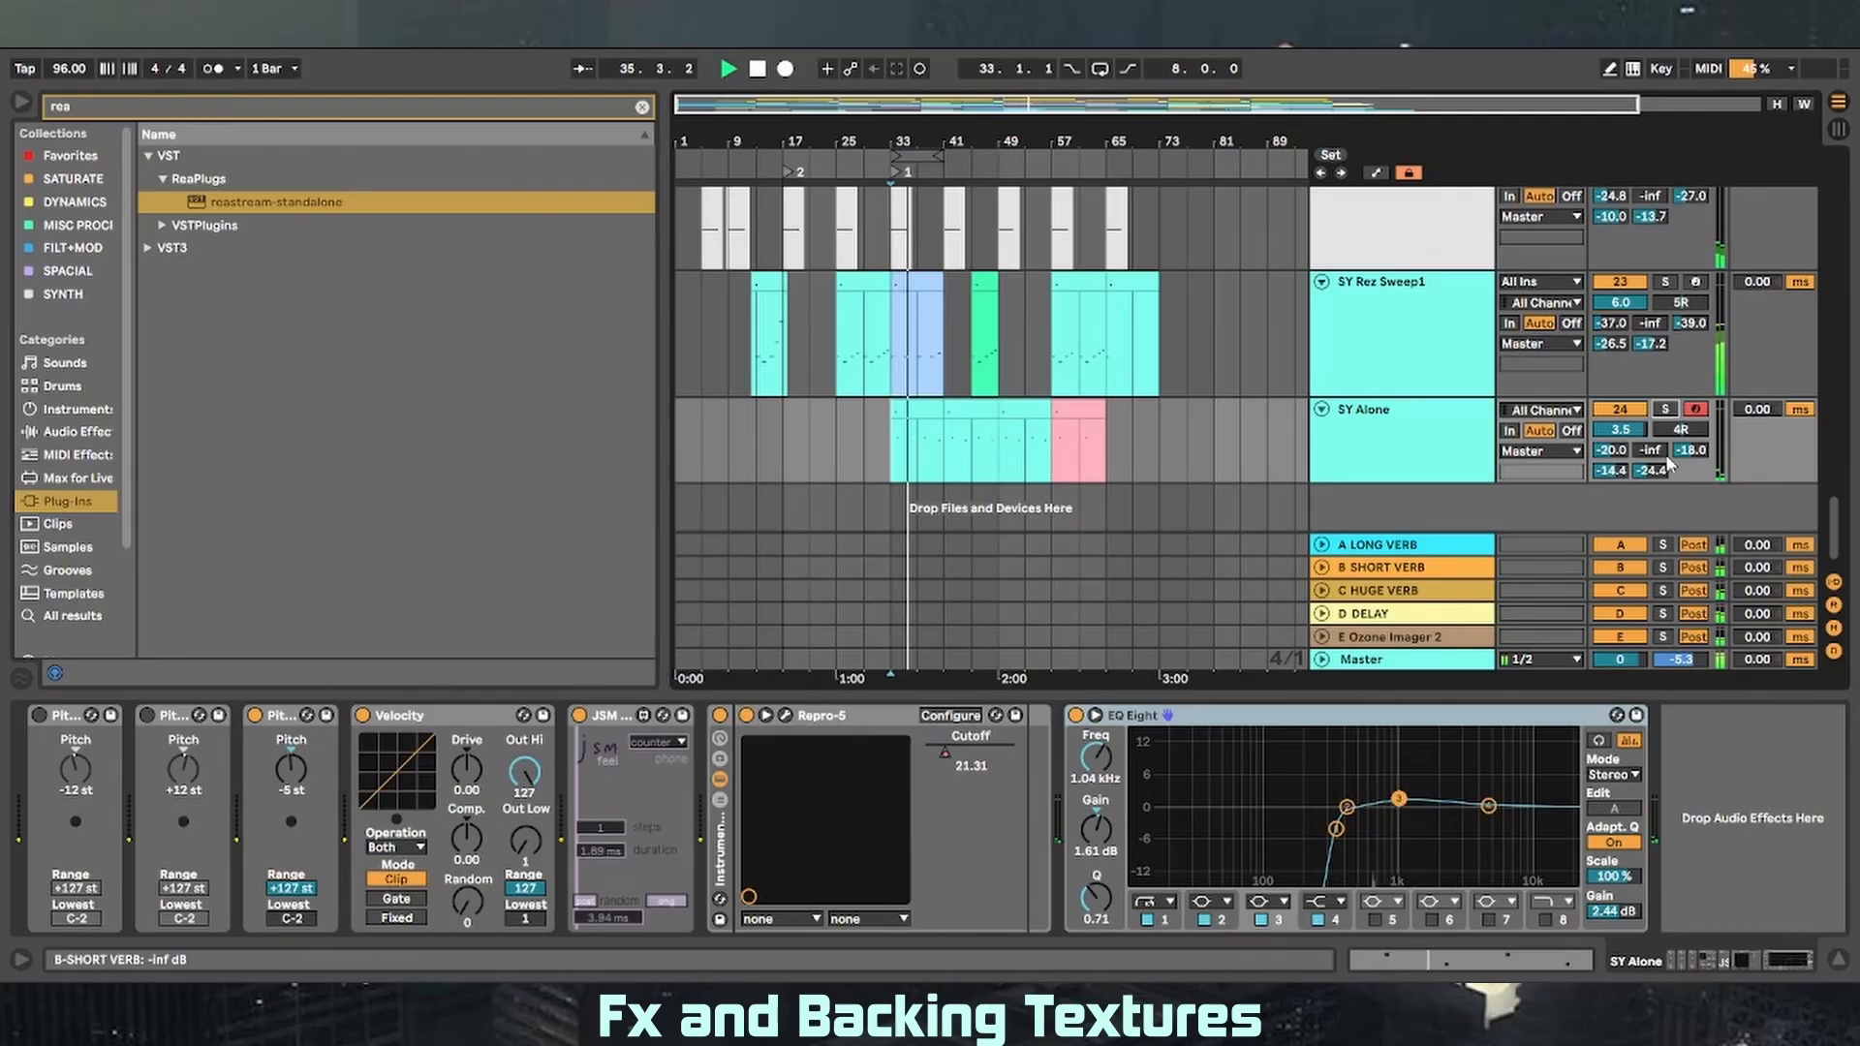
double_click(922, 410)
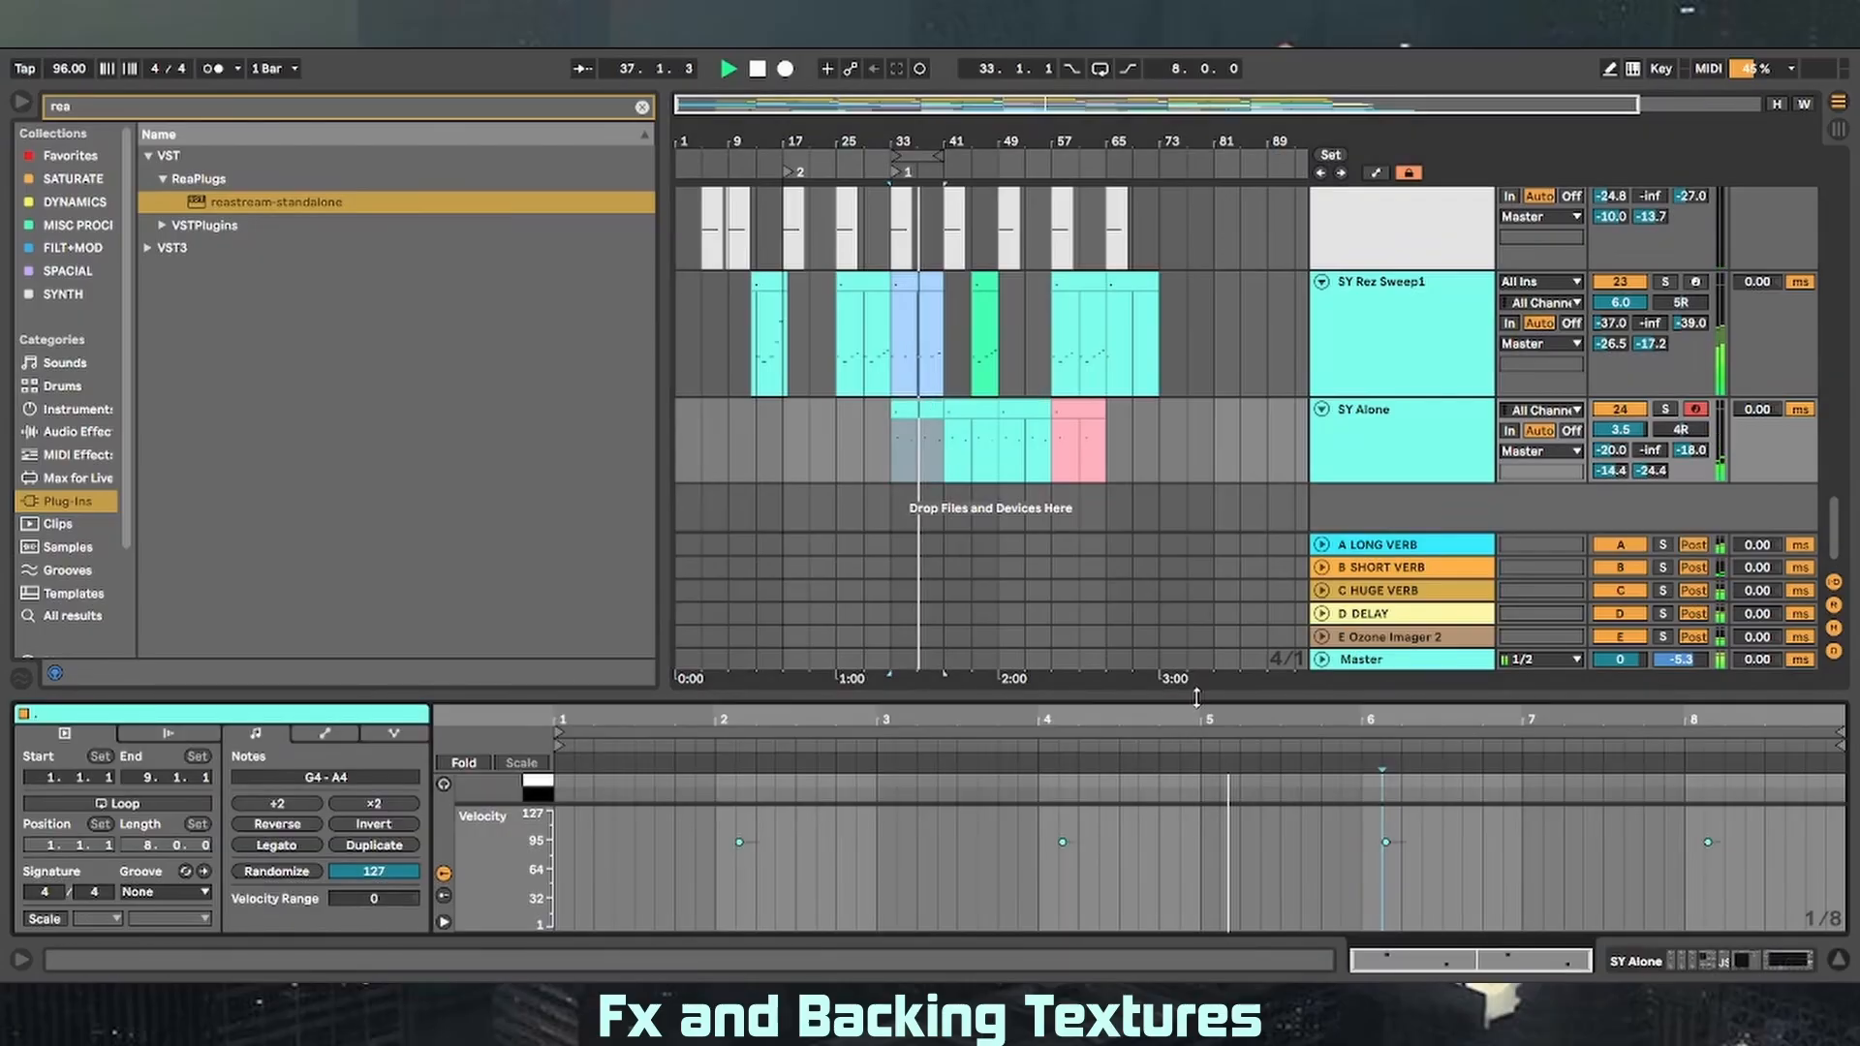
drag(1157, 694, 1271, 914)
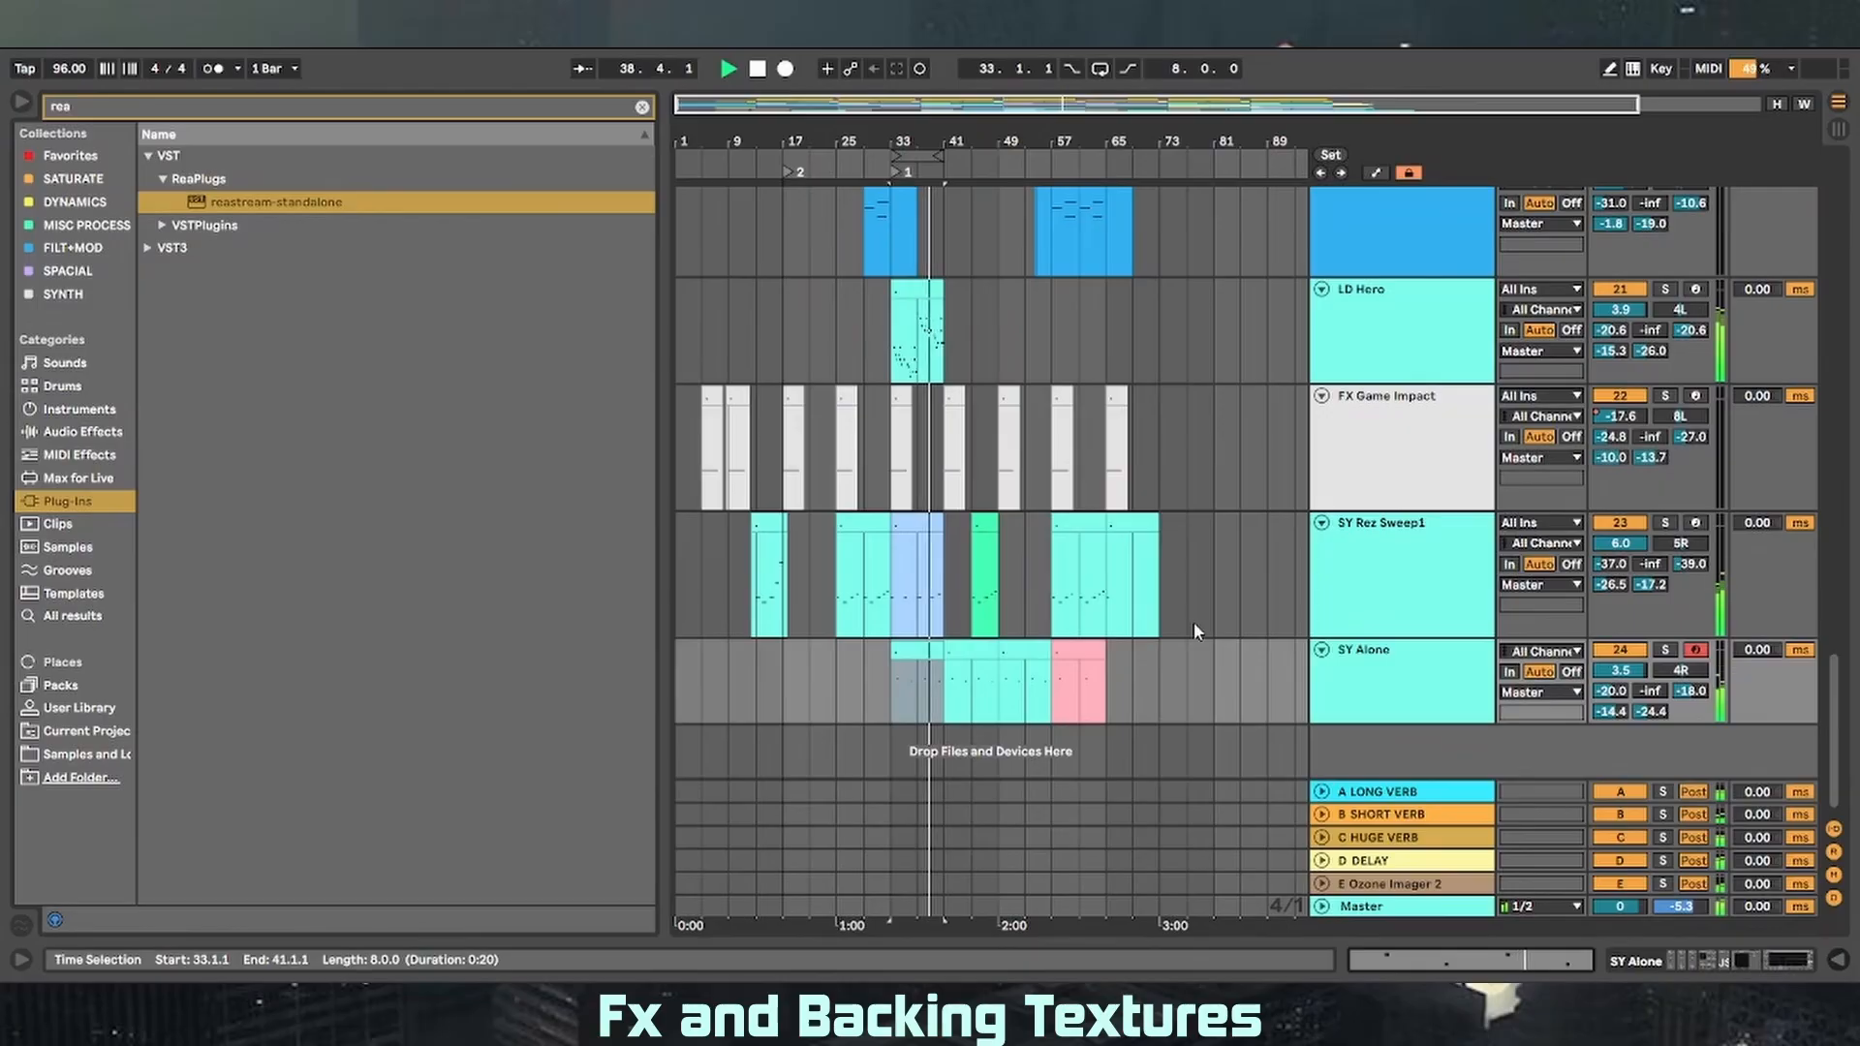
key(space)
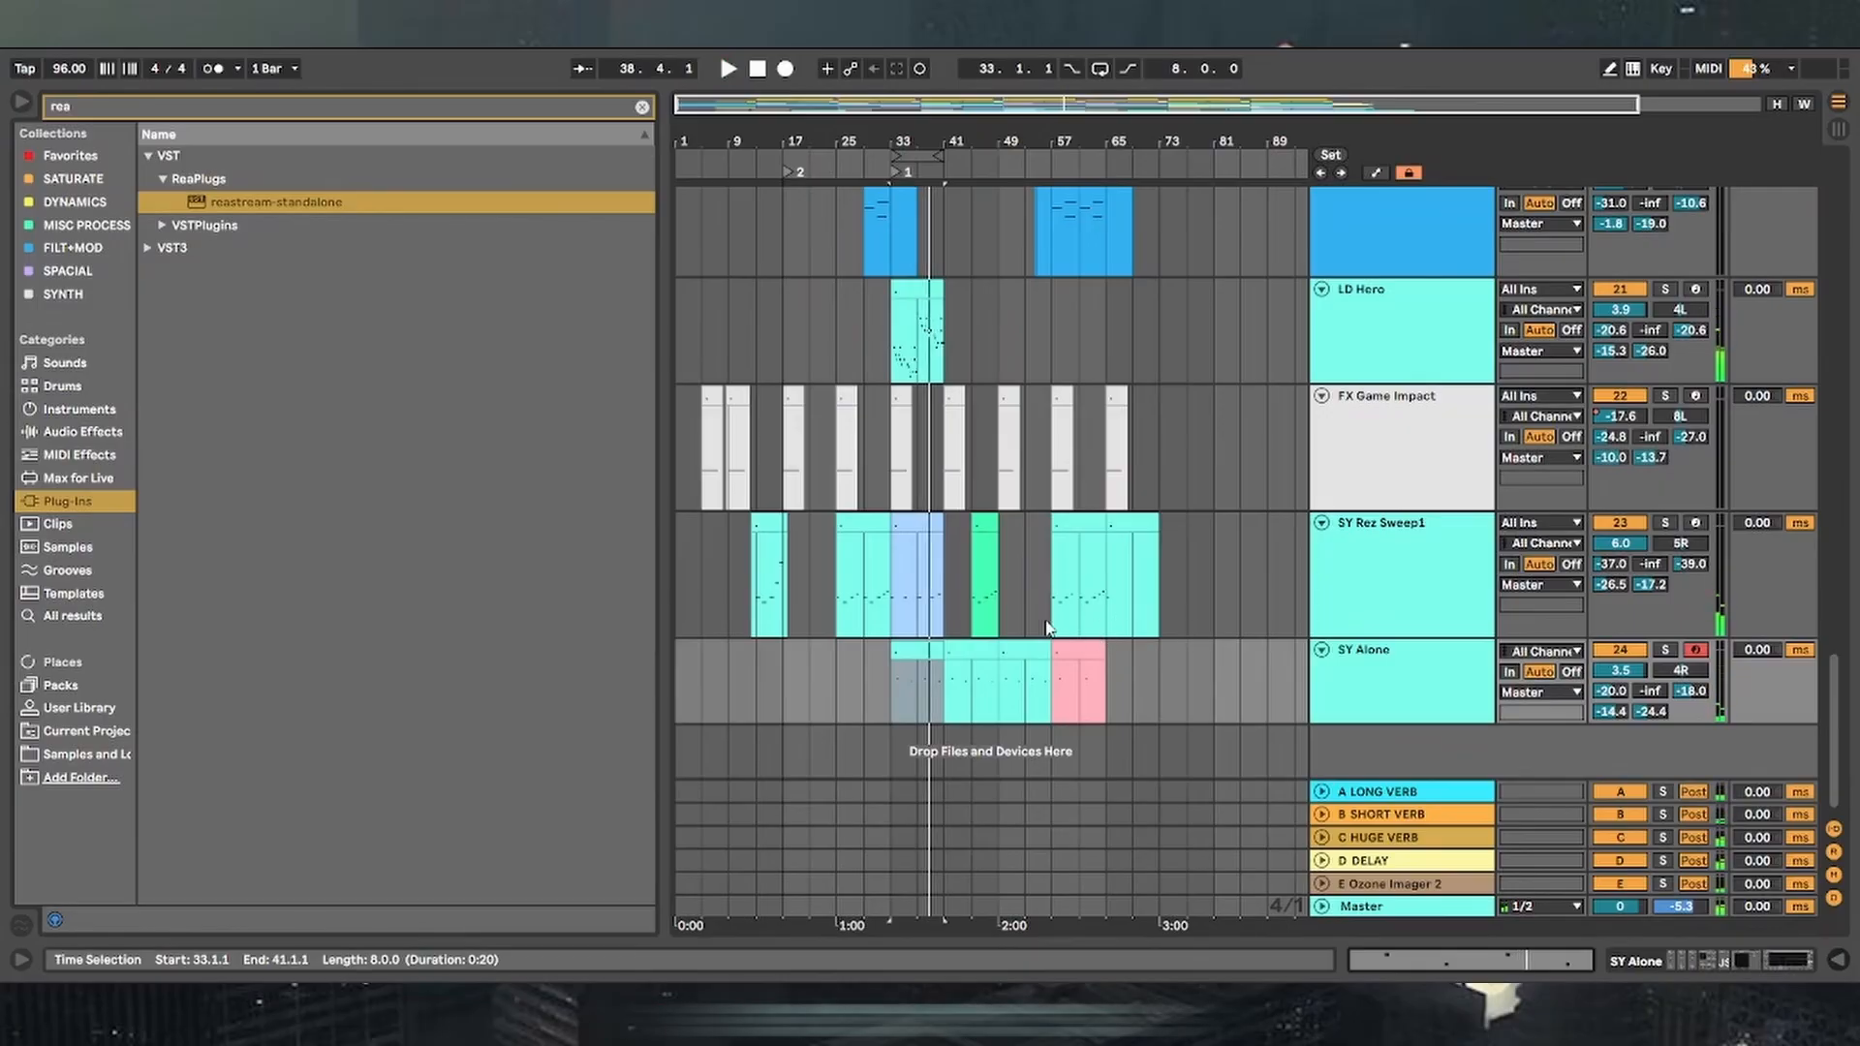
- Look through the instrument tracks down to the WRITER group, checking the device chains of Riff Funkmaster, LD Here and Now and KEY Retro Bell
scroll(841, 421, up, 1)
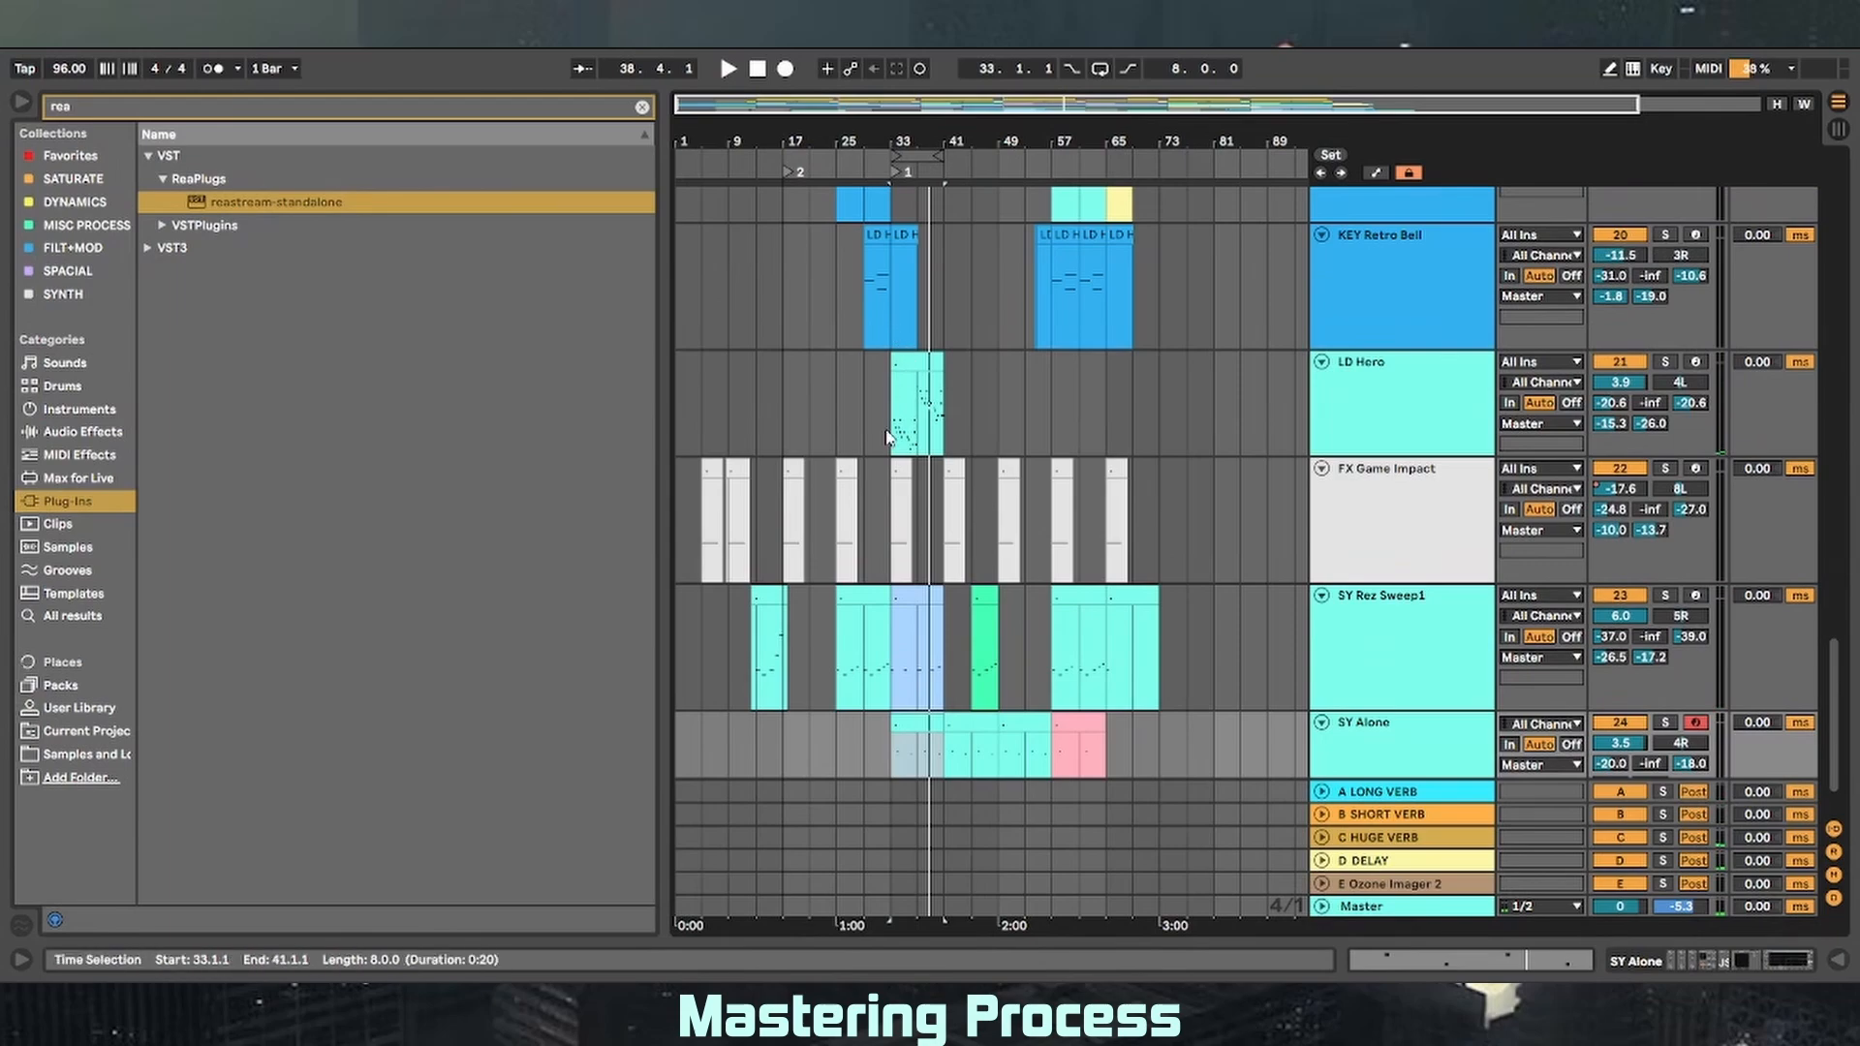
click(915, 438)
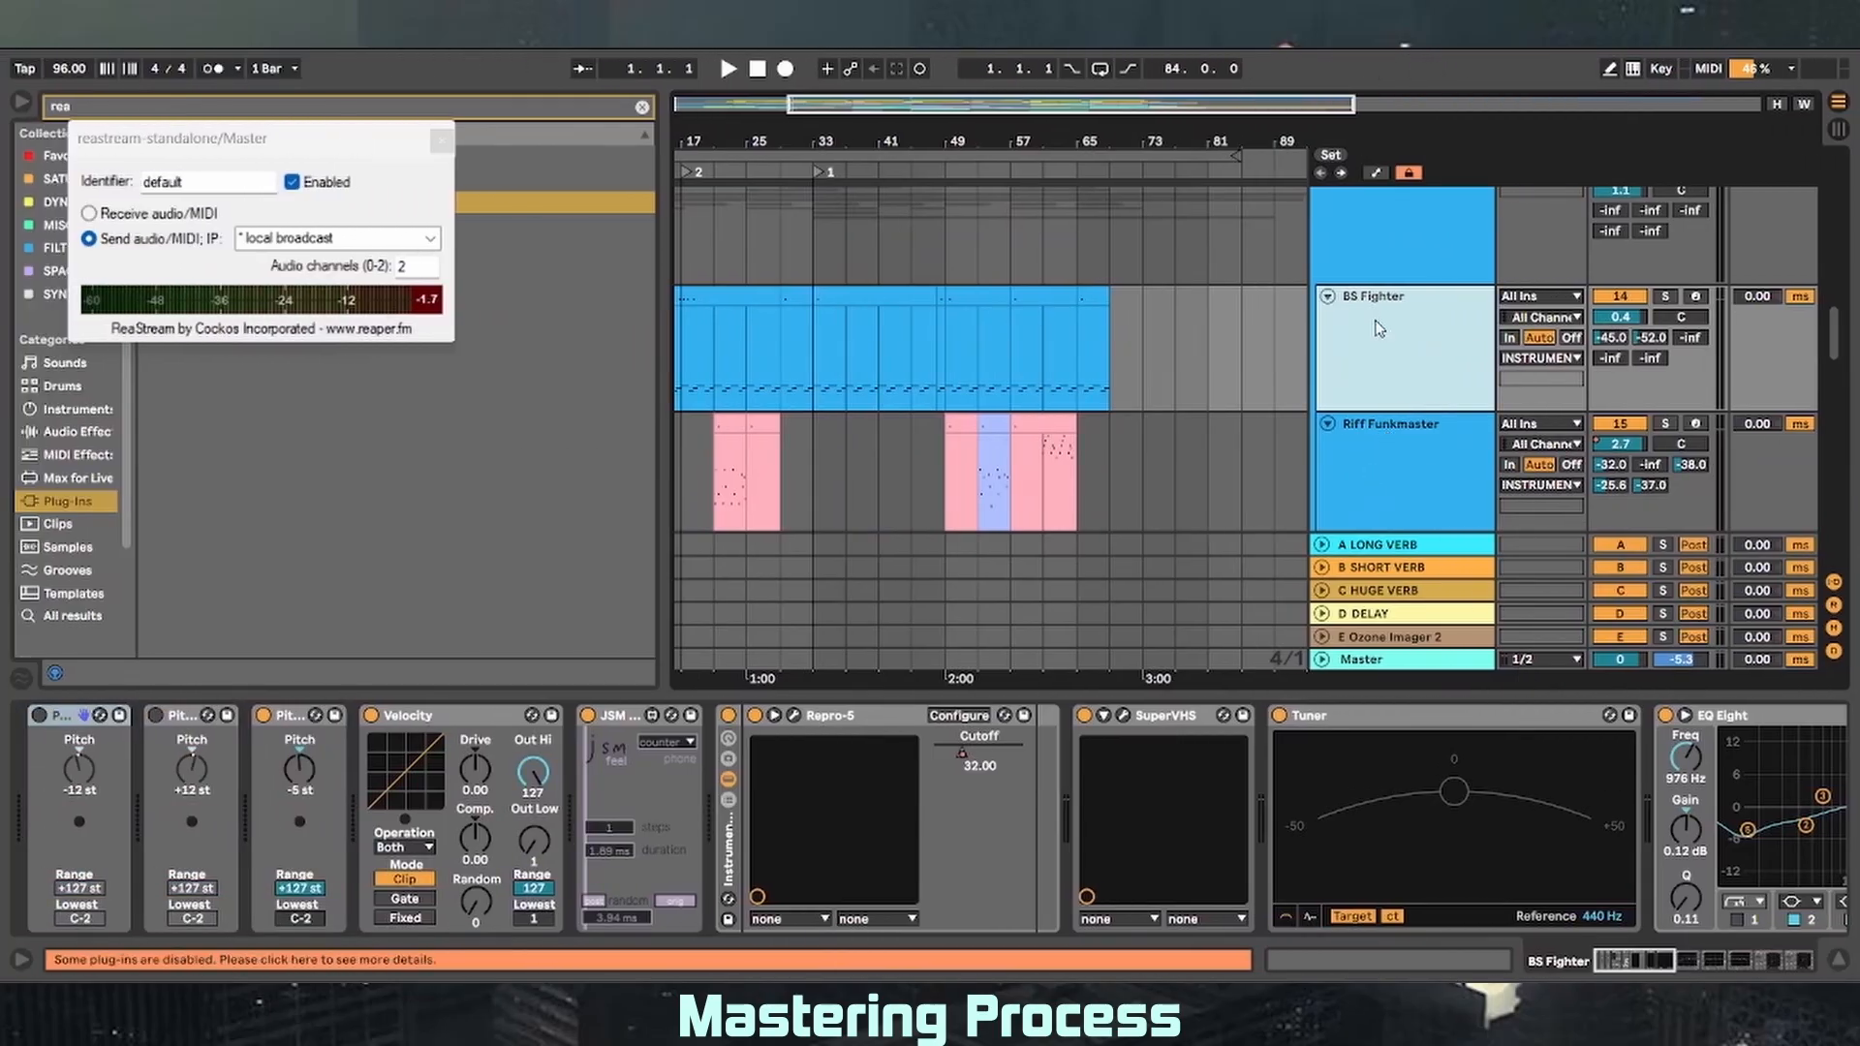
scroll(1380, 330, down, 1)
click(1394, 392)
scroll(1433, 436, down, 2)
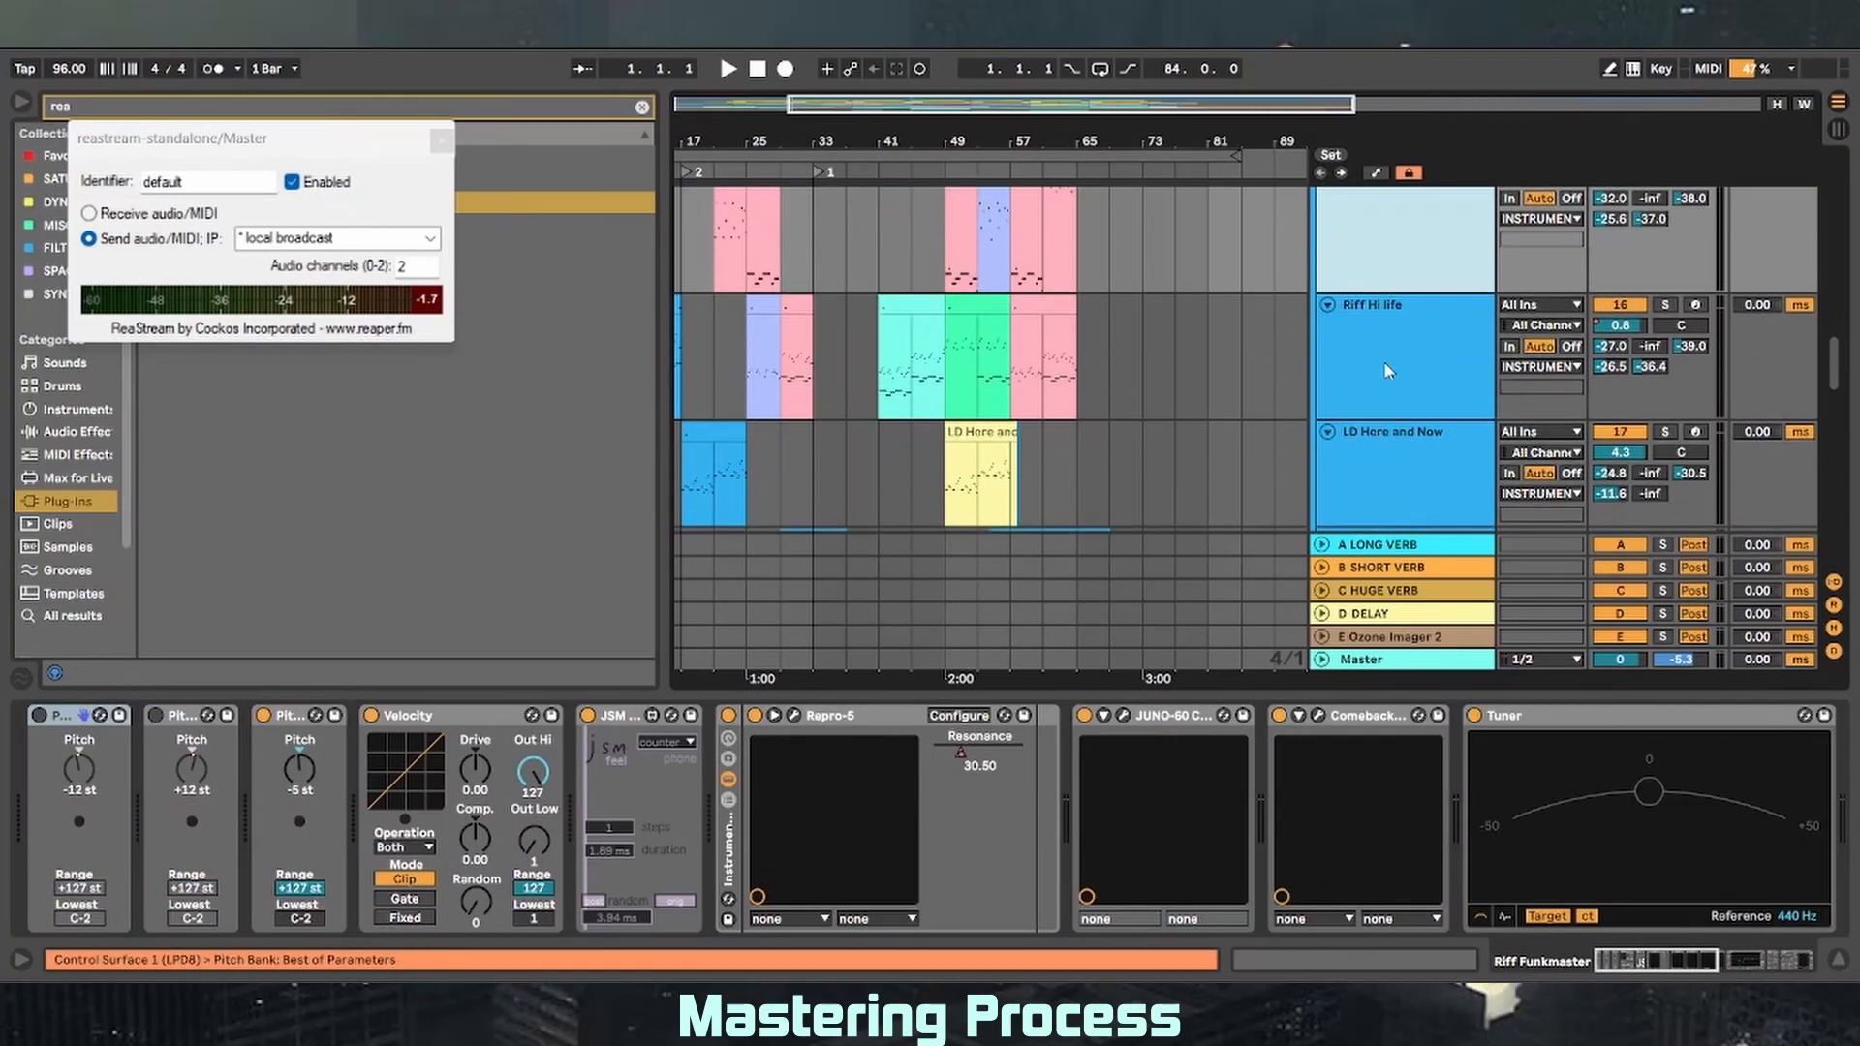
click(1380, 477)
scroll(1371, 455, down, 2)
scroll(1371, 447, down, 2)
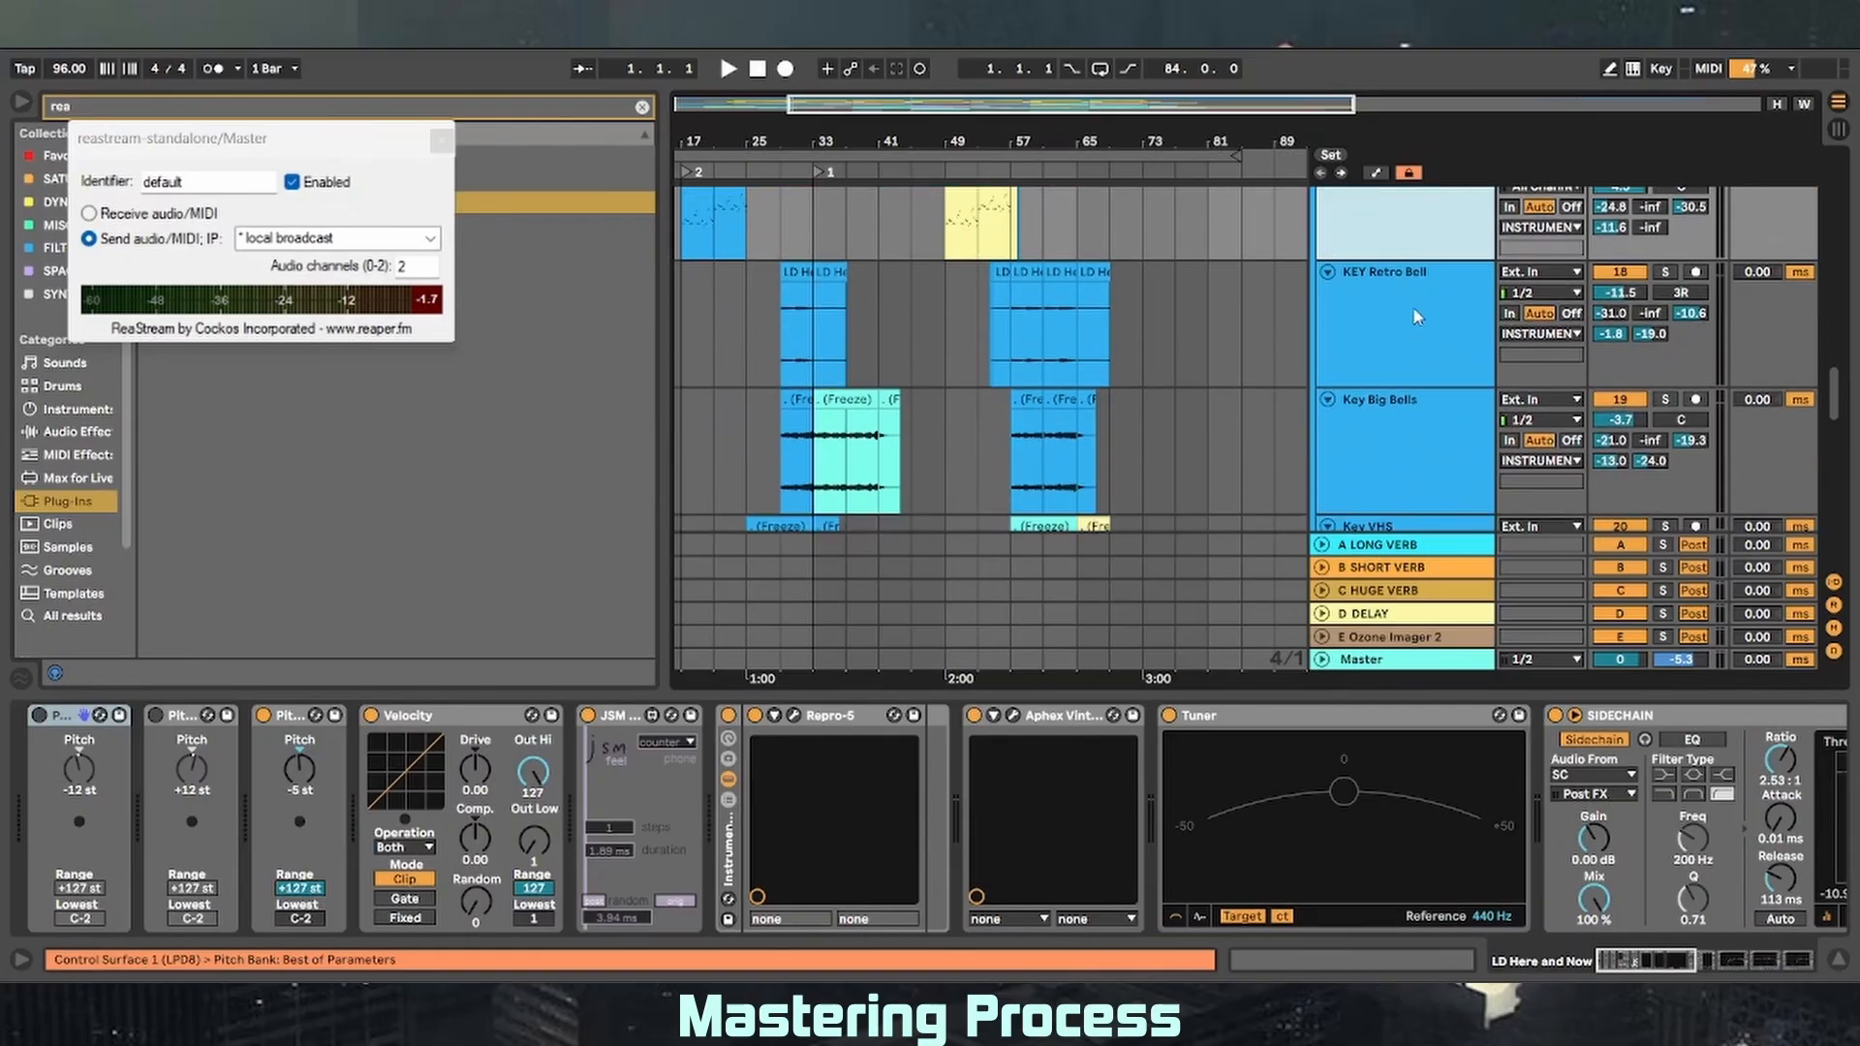
click(1413, 308)
scroll(1430, 378, down, 7)
scroll(1398, 428, down, 1)
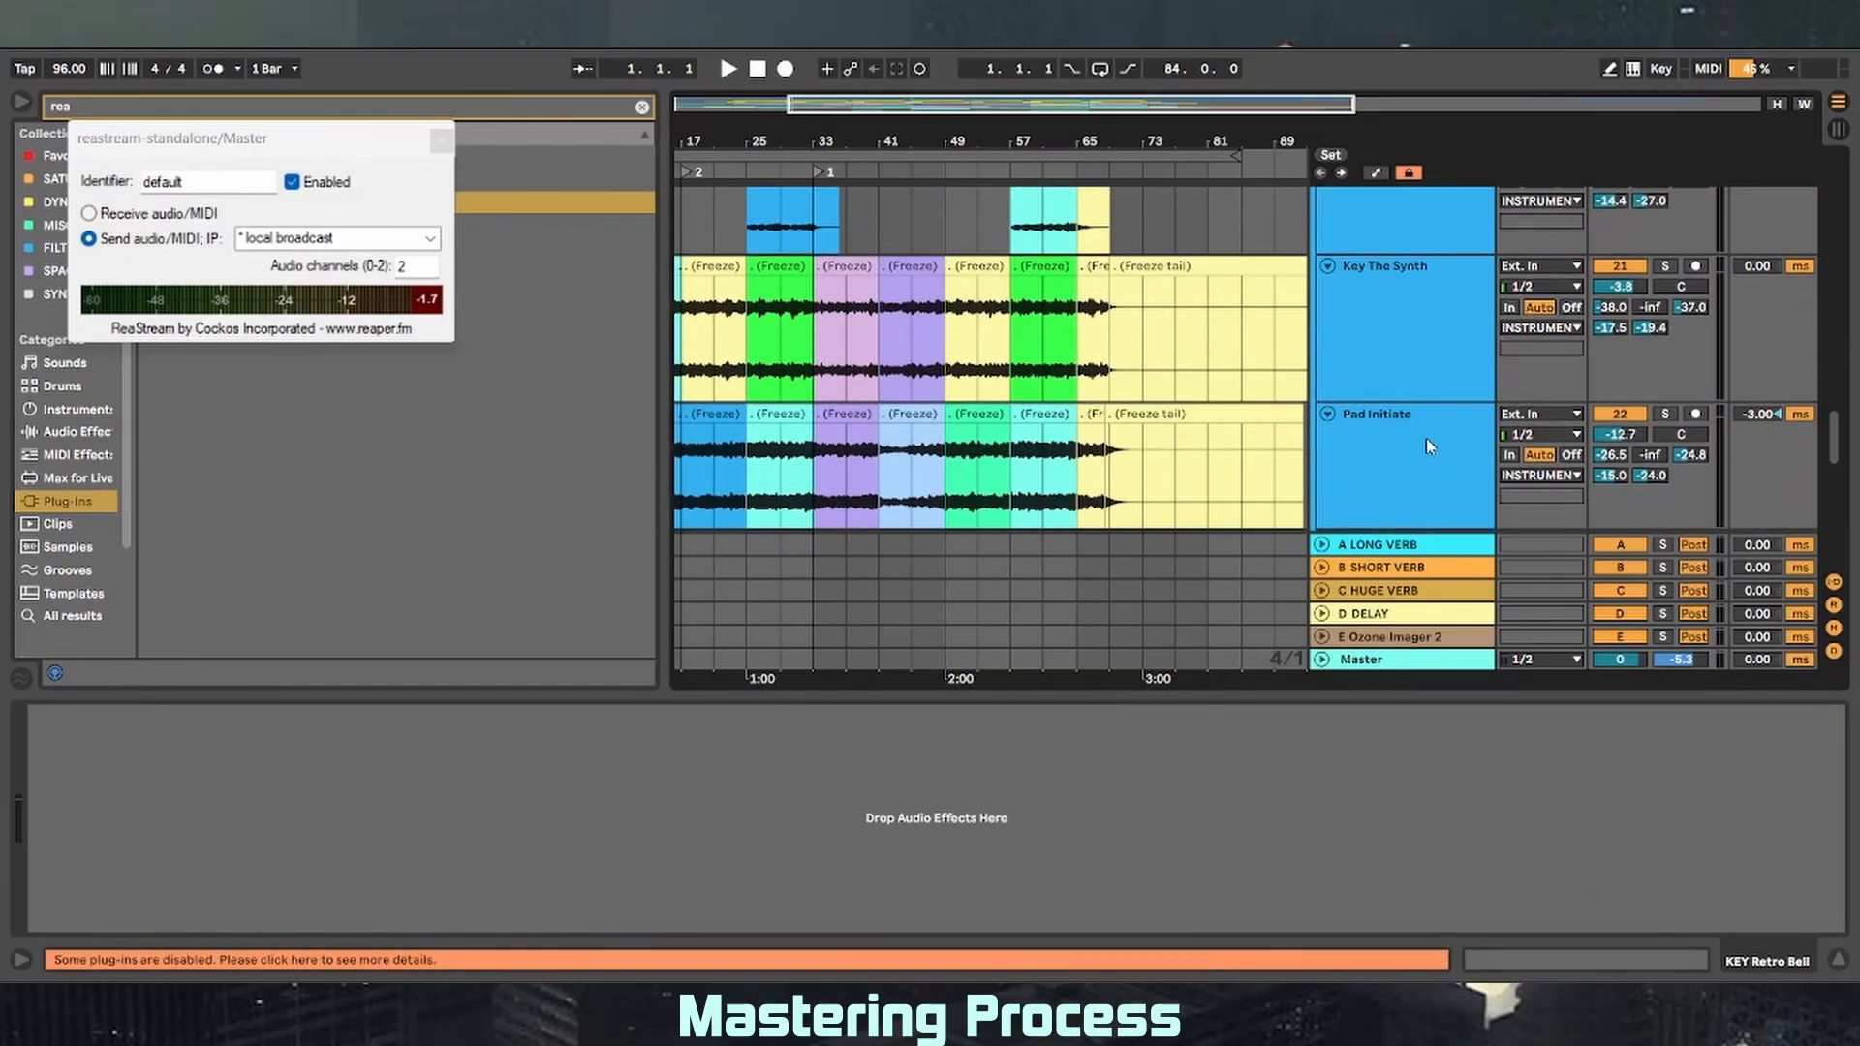
scroll(1415, 437, down, 3)
scroll(1414, 436, down, 12)
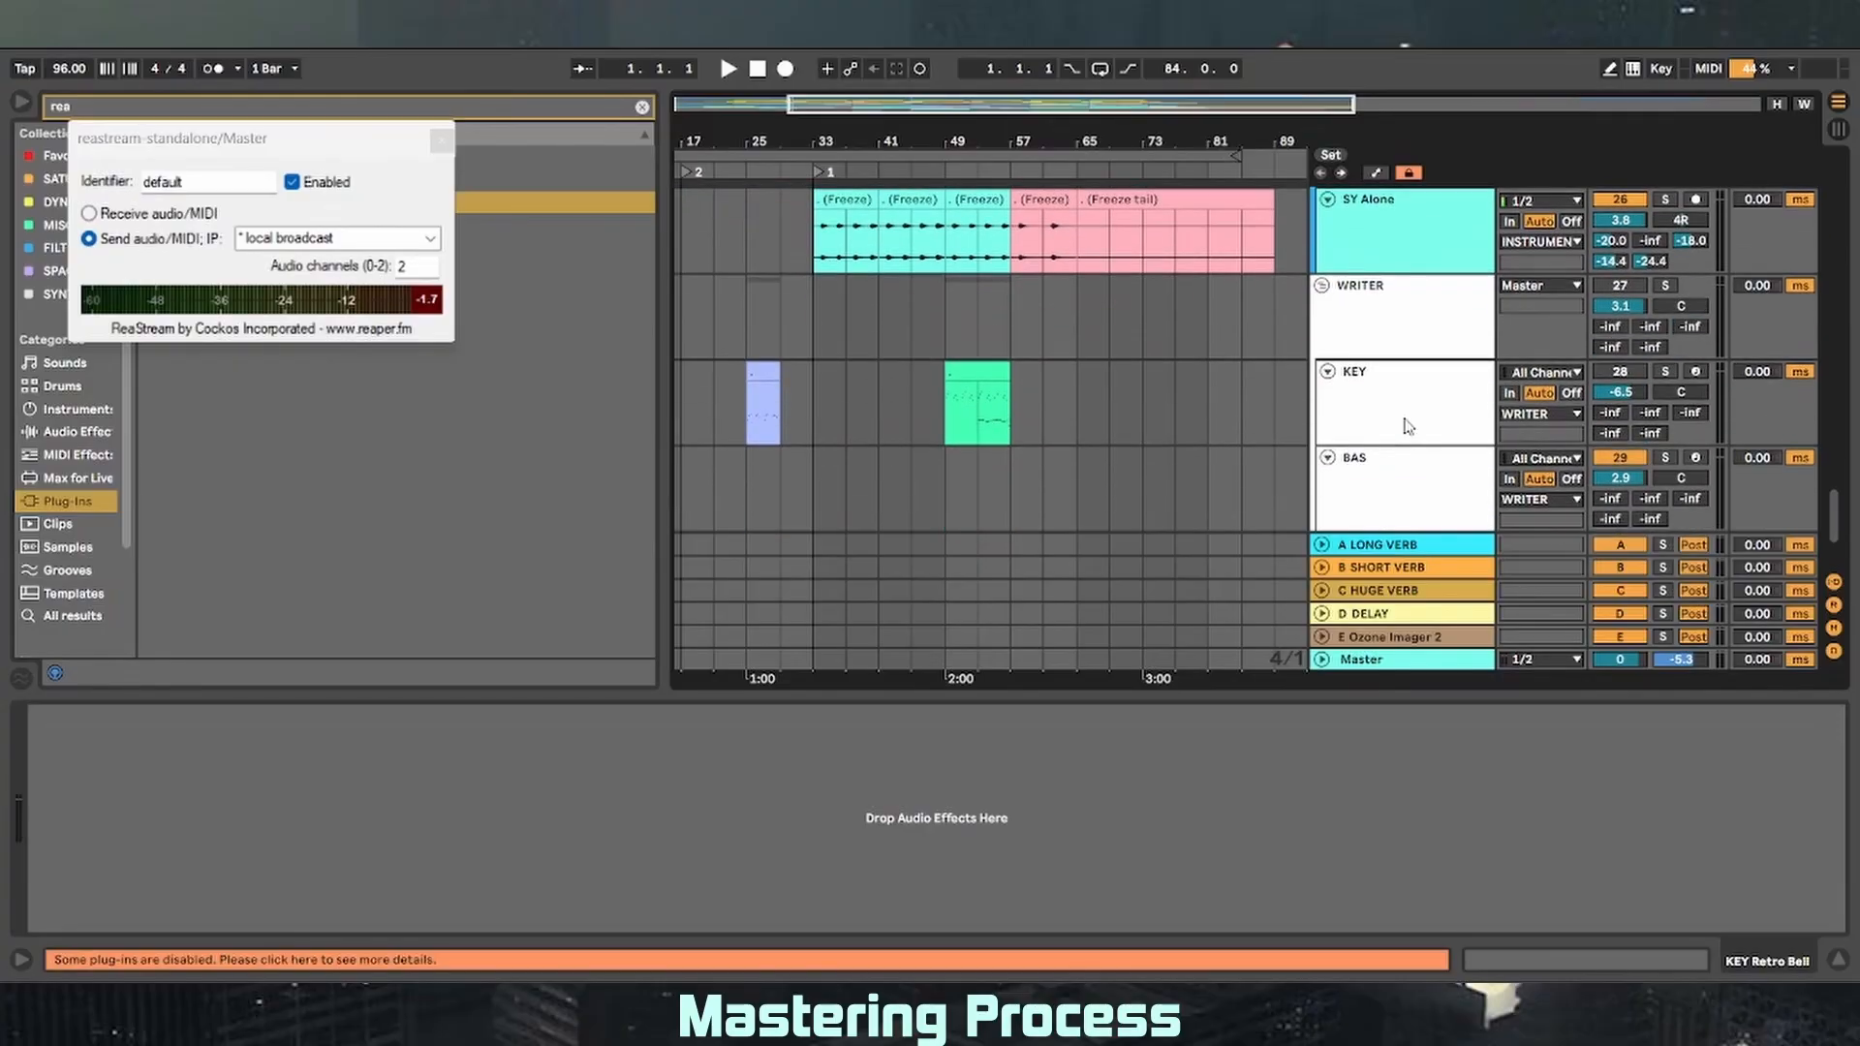
scroll(1407, 426, up, 5)
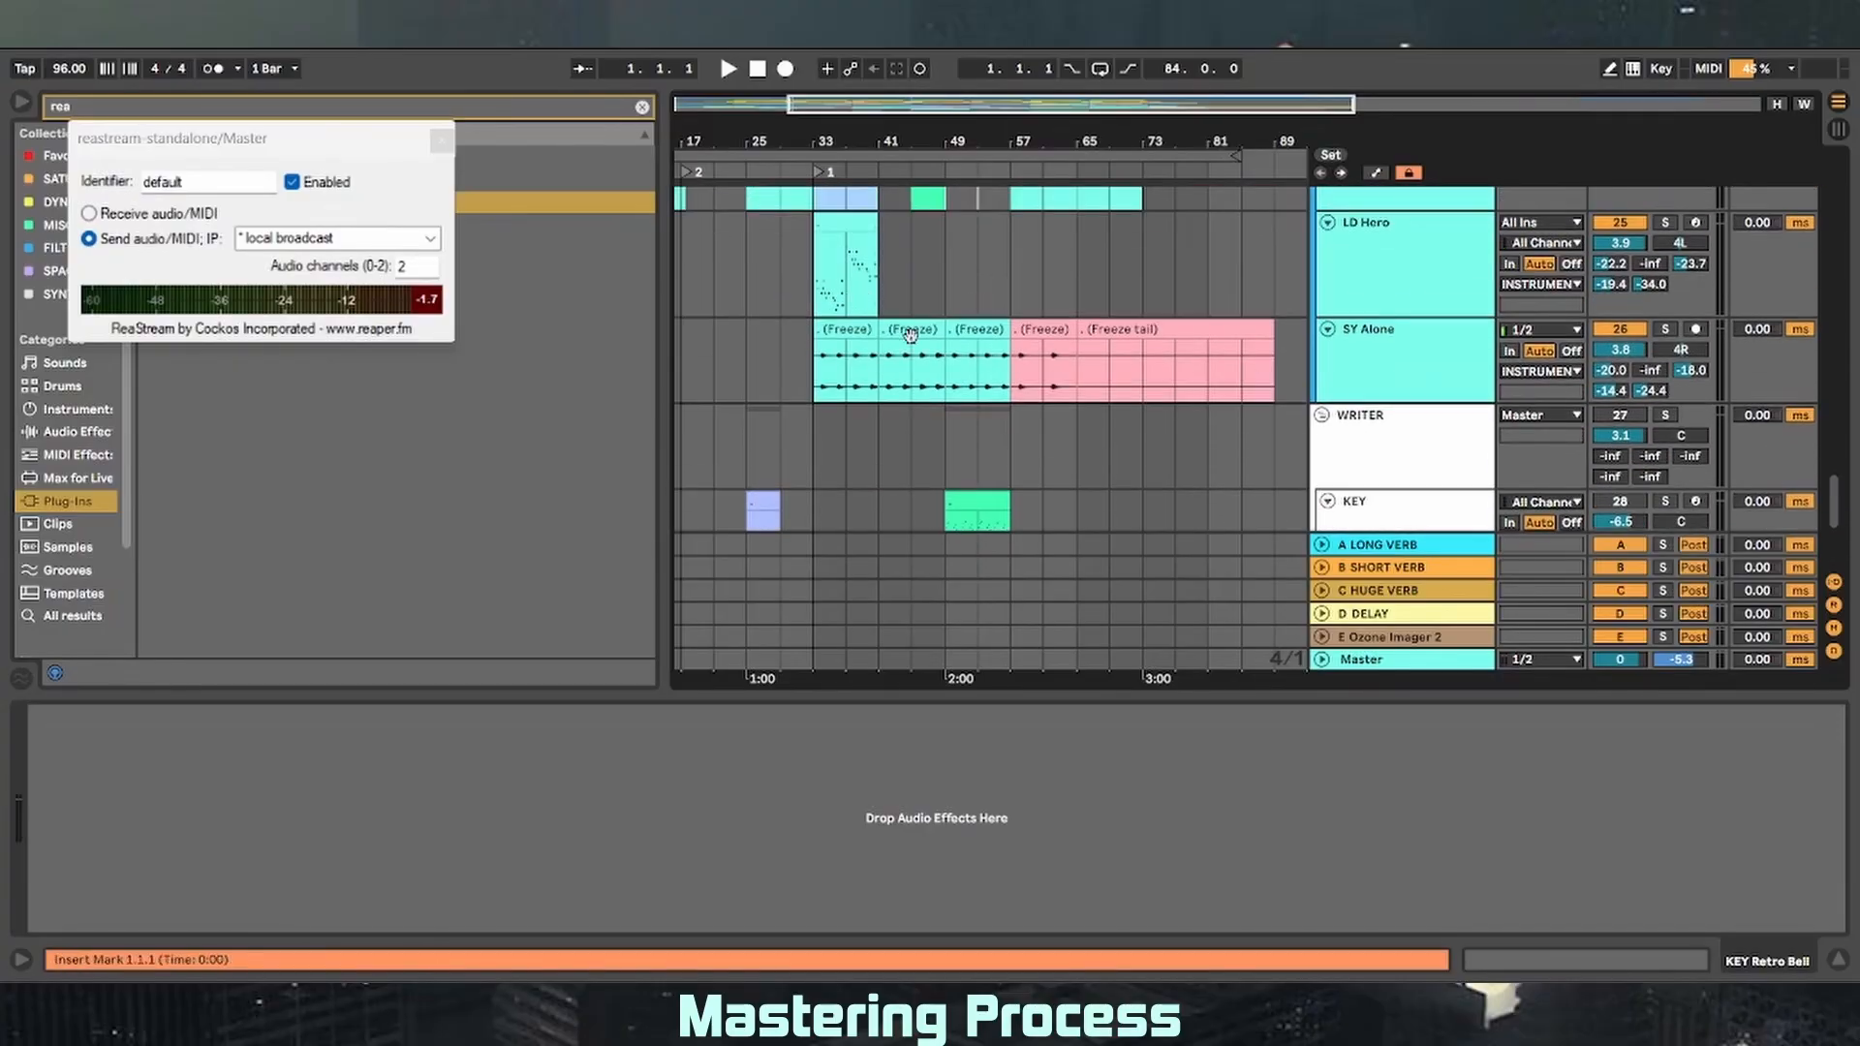
- Review the Master track's FASTER MASTER plug-in, going through its EQ, Transients, Stereo and Limit settings, and close its window
click(1375, 662)
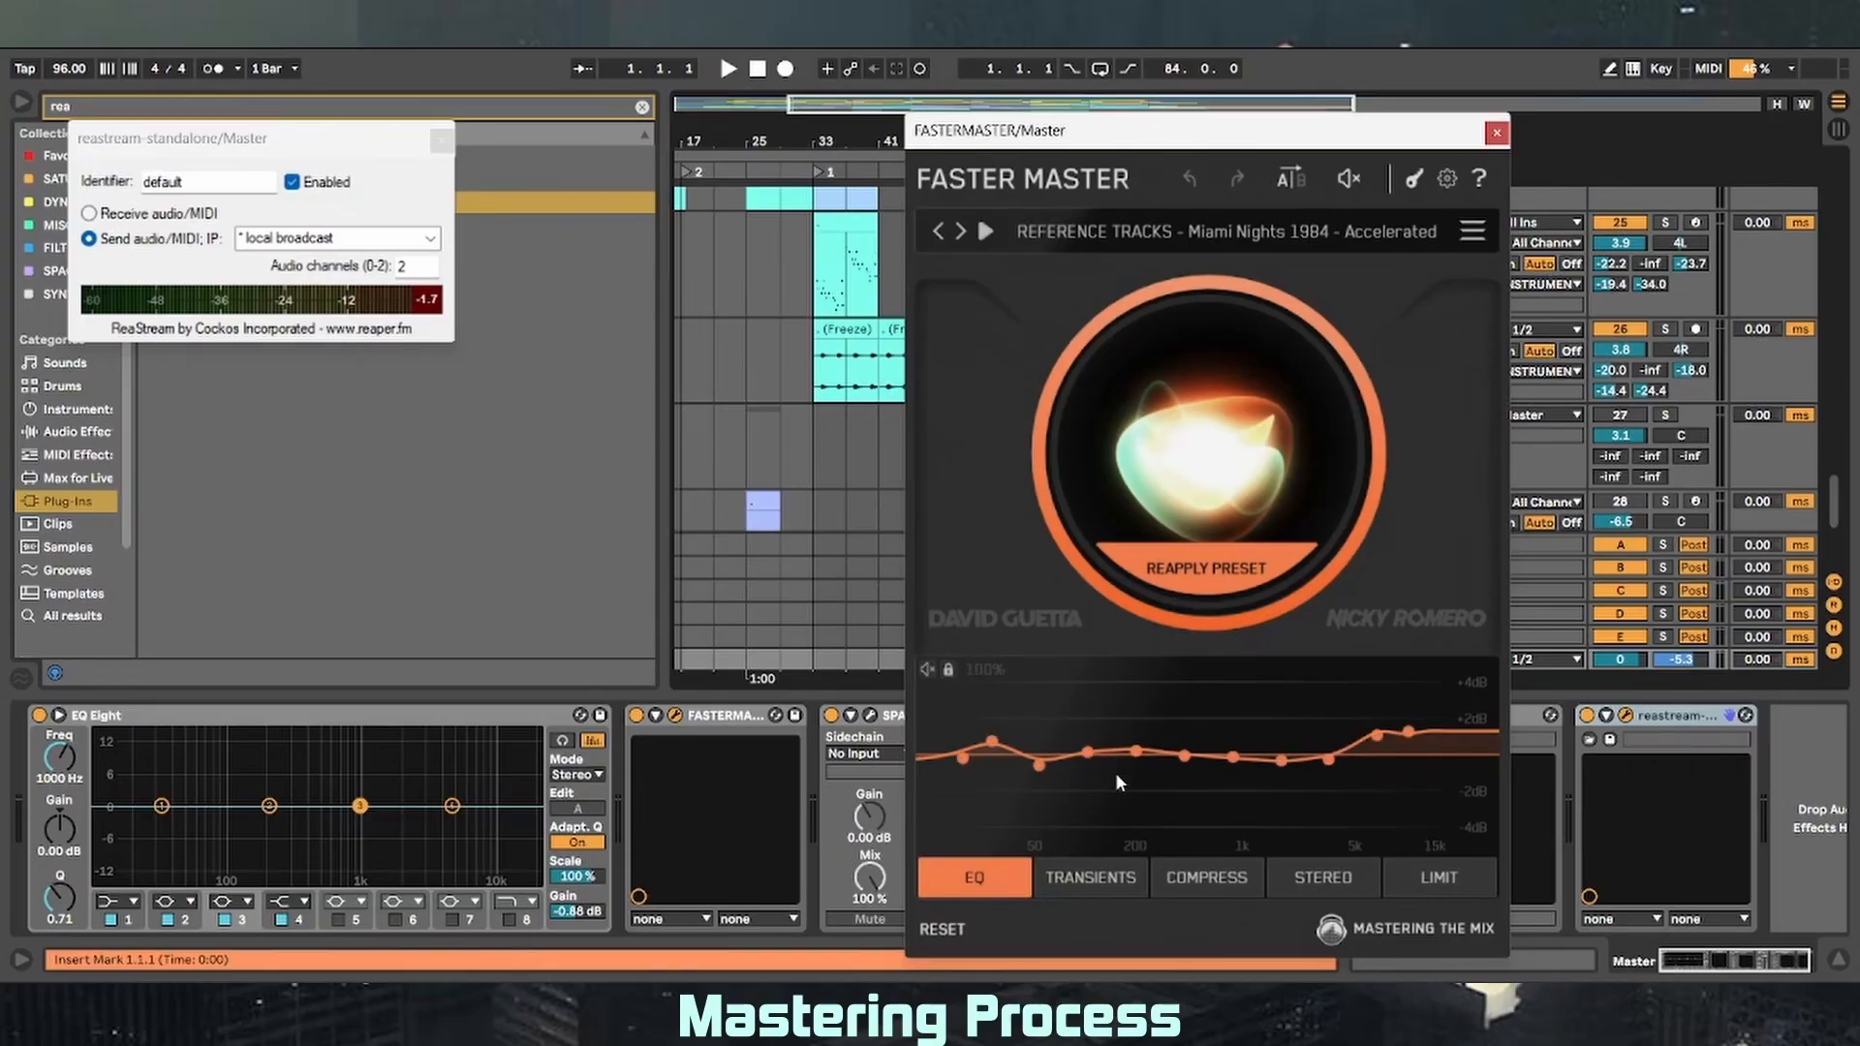
click(1111, 867)
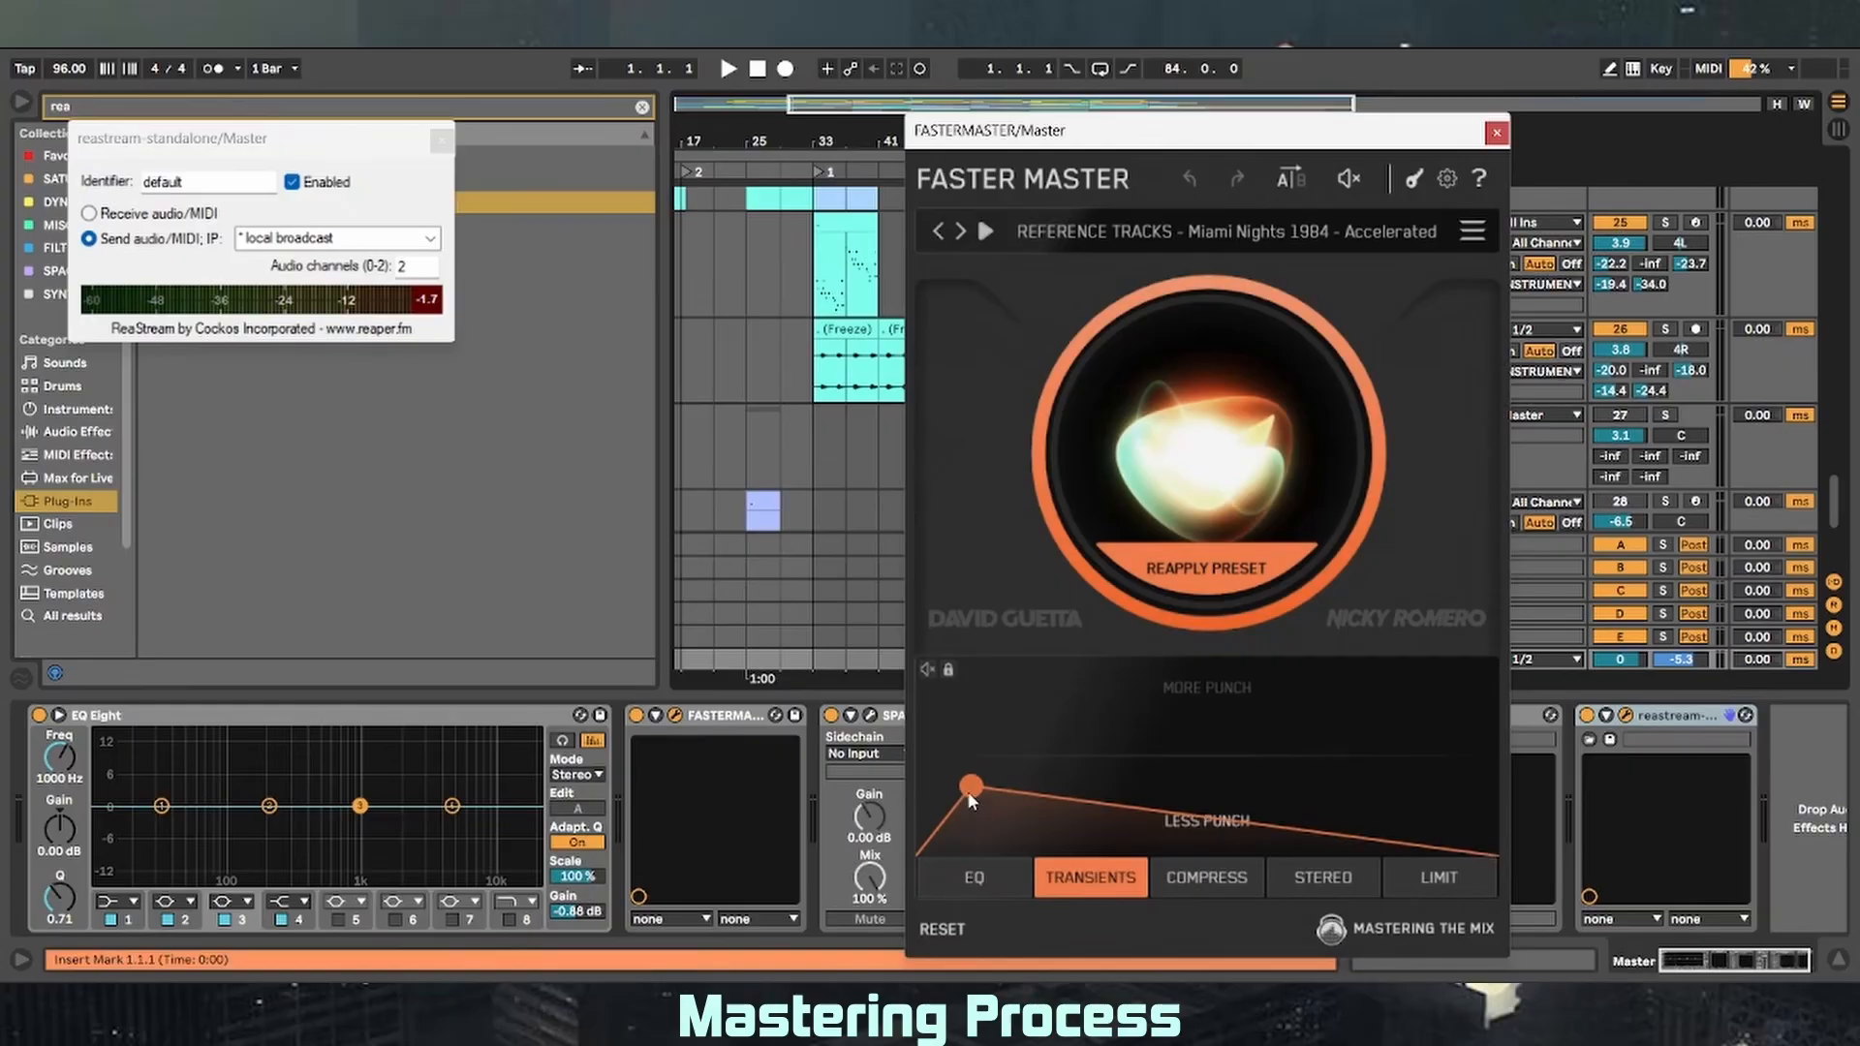
click(1315, 876)
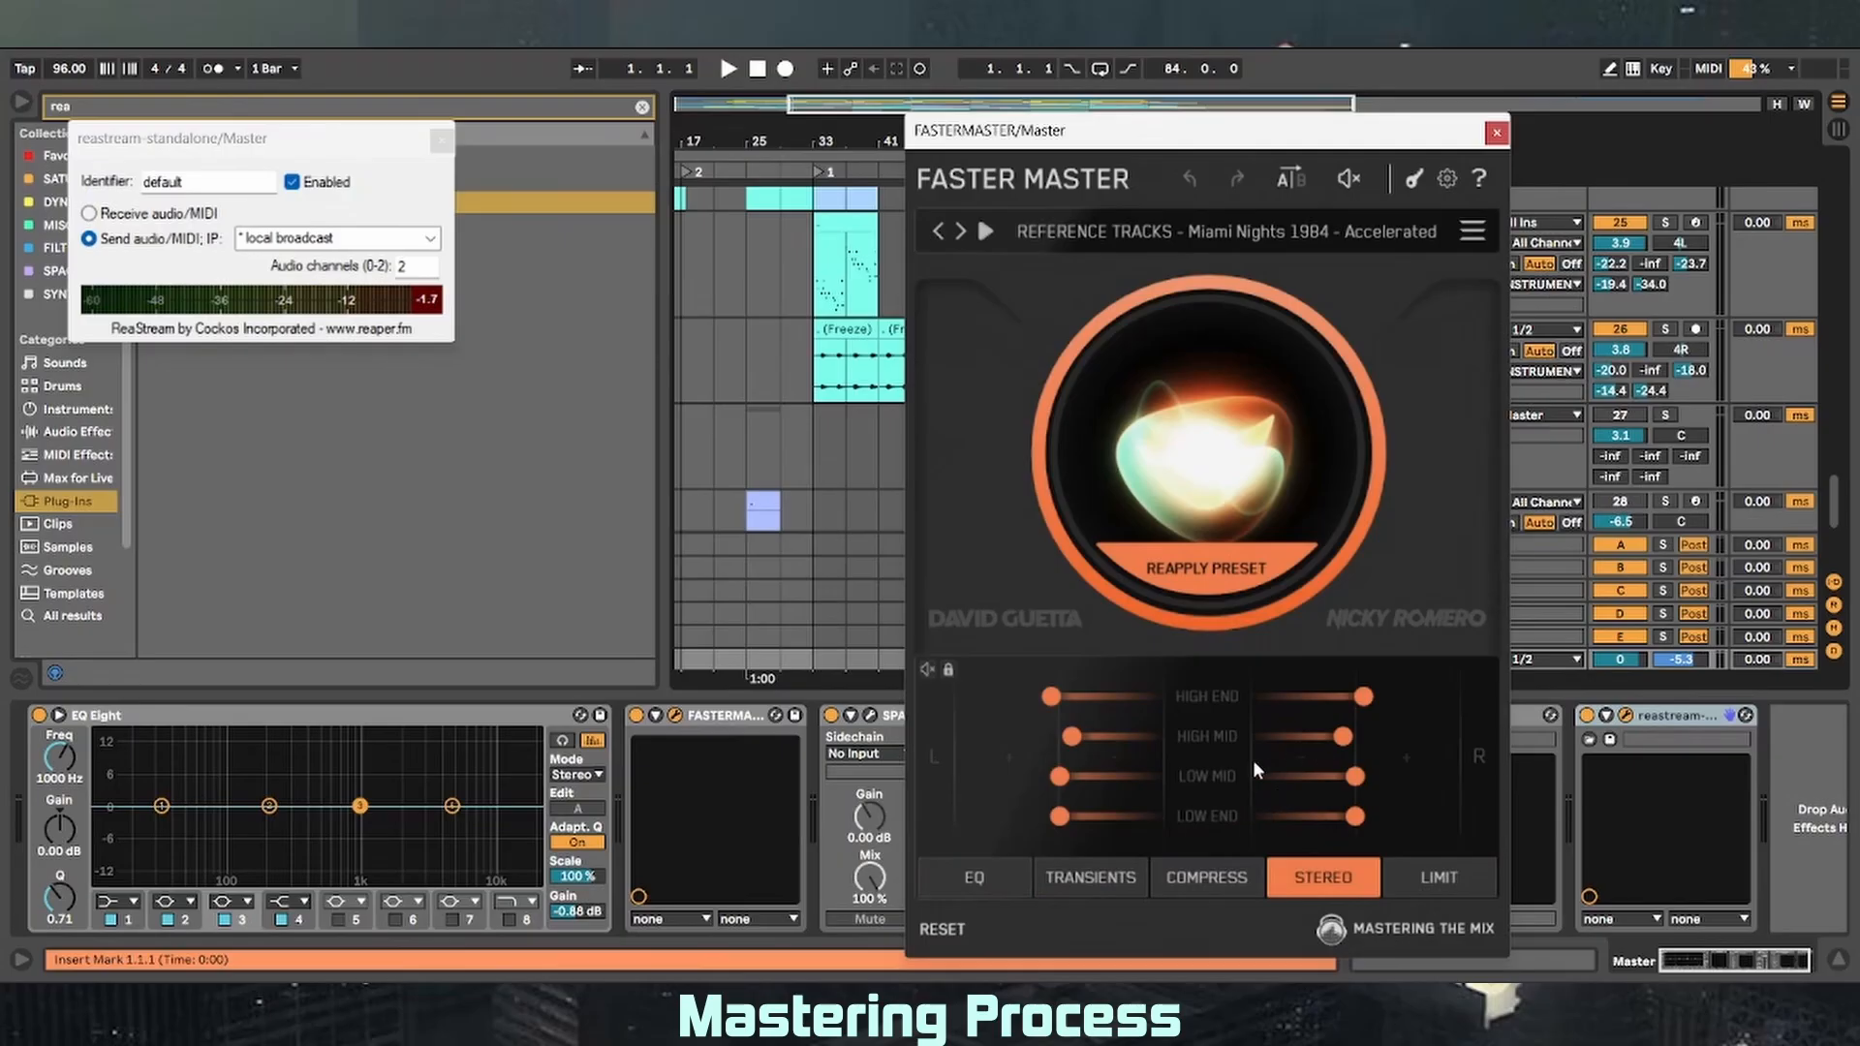
click(1439, 877)
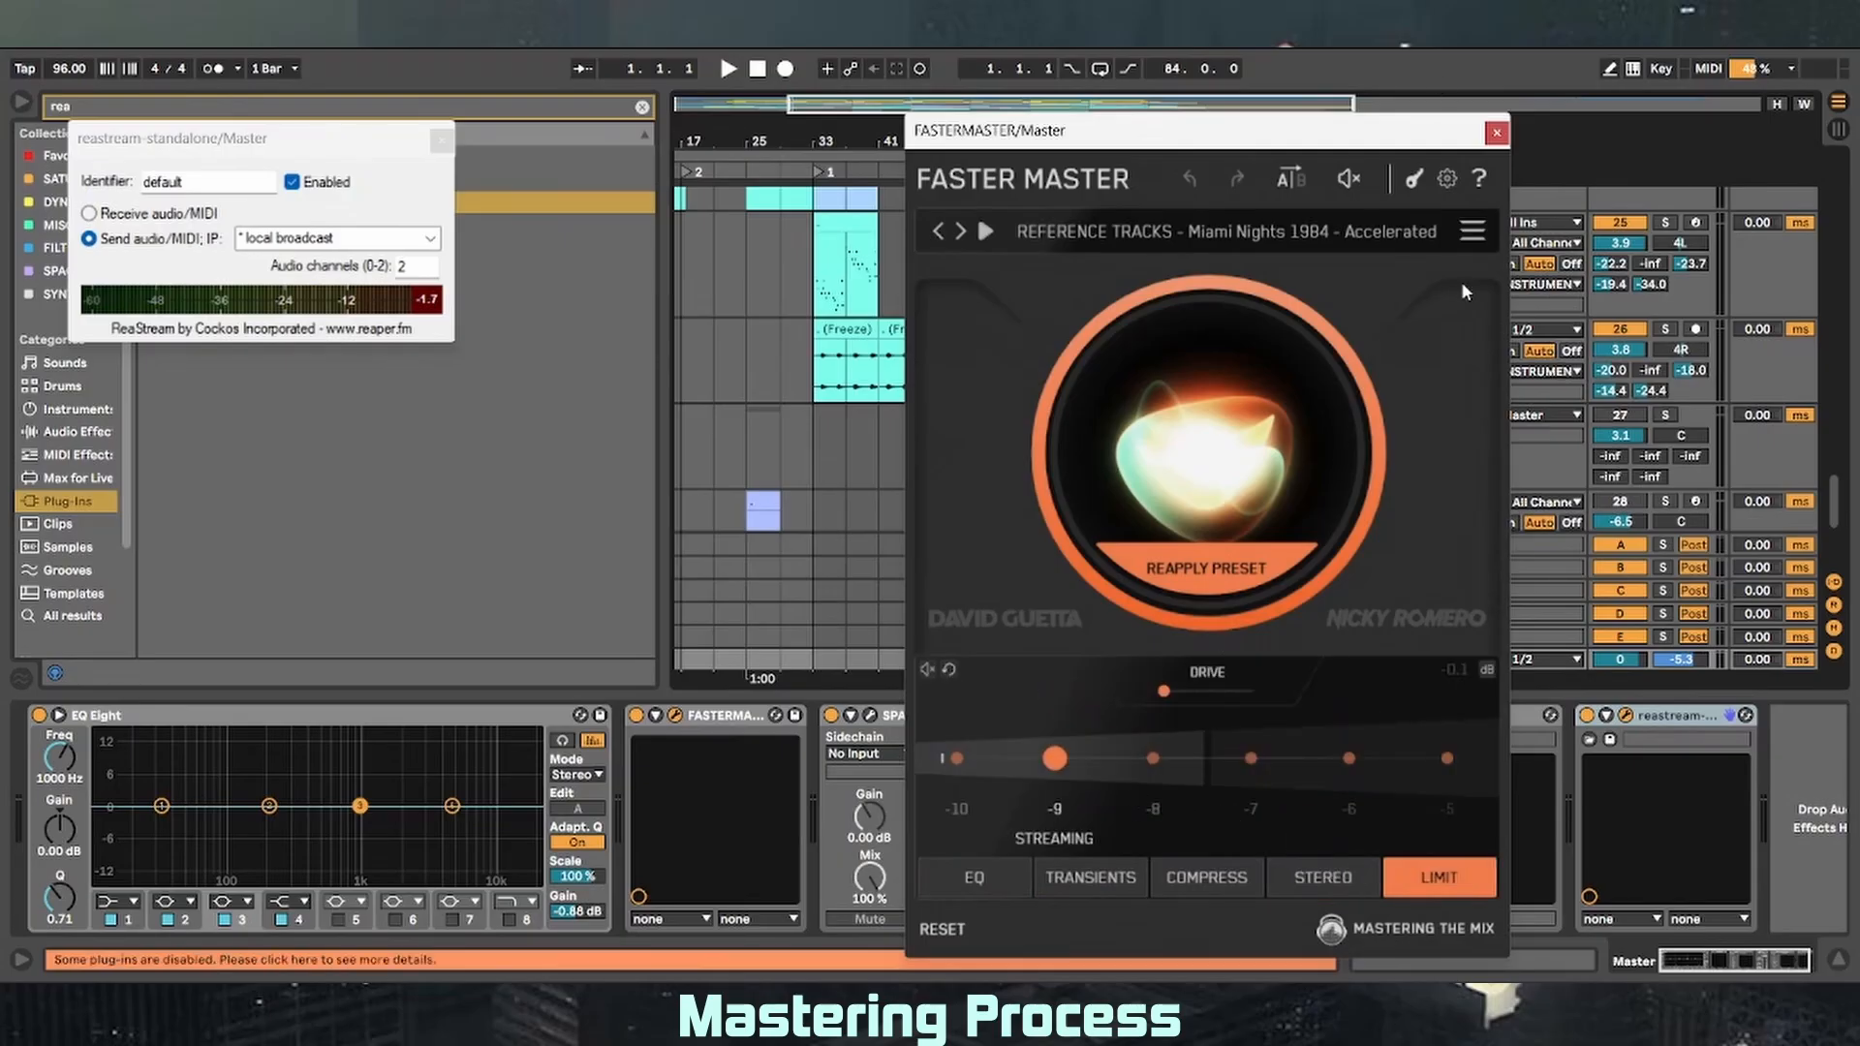
click(1497, 133)
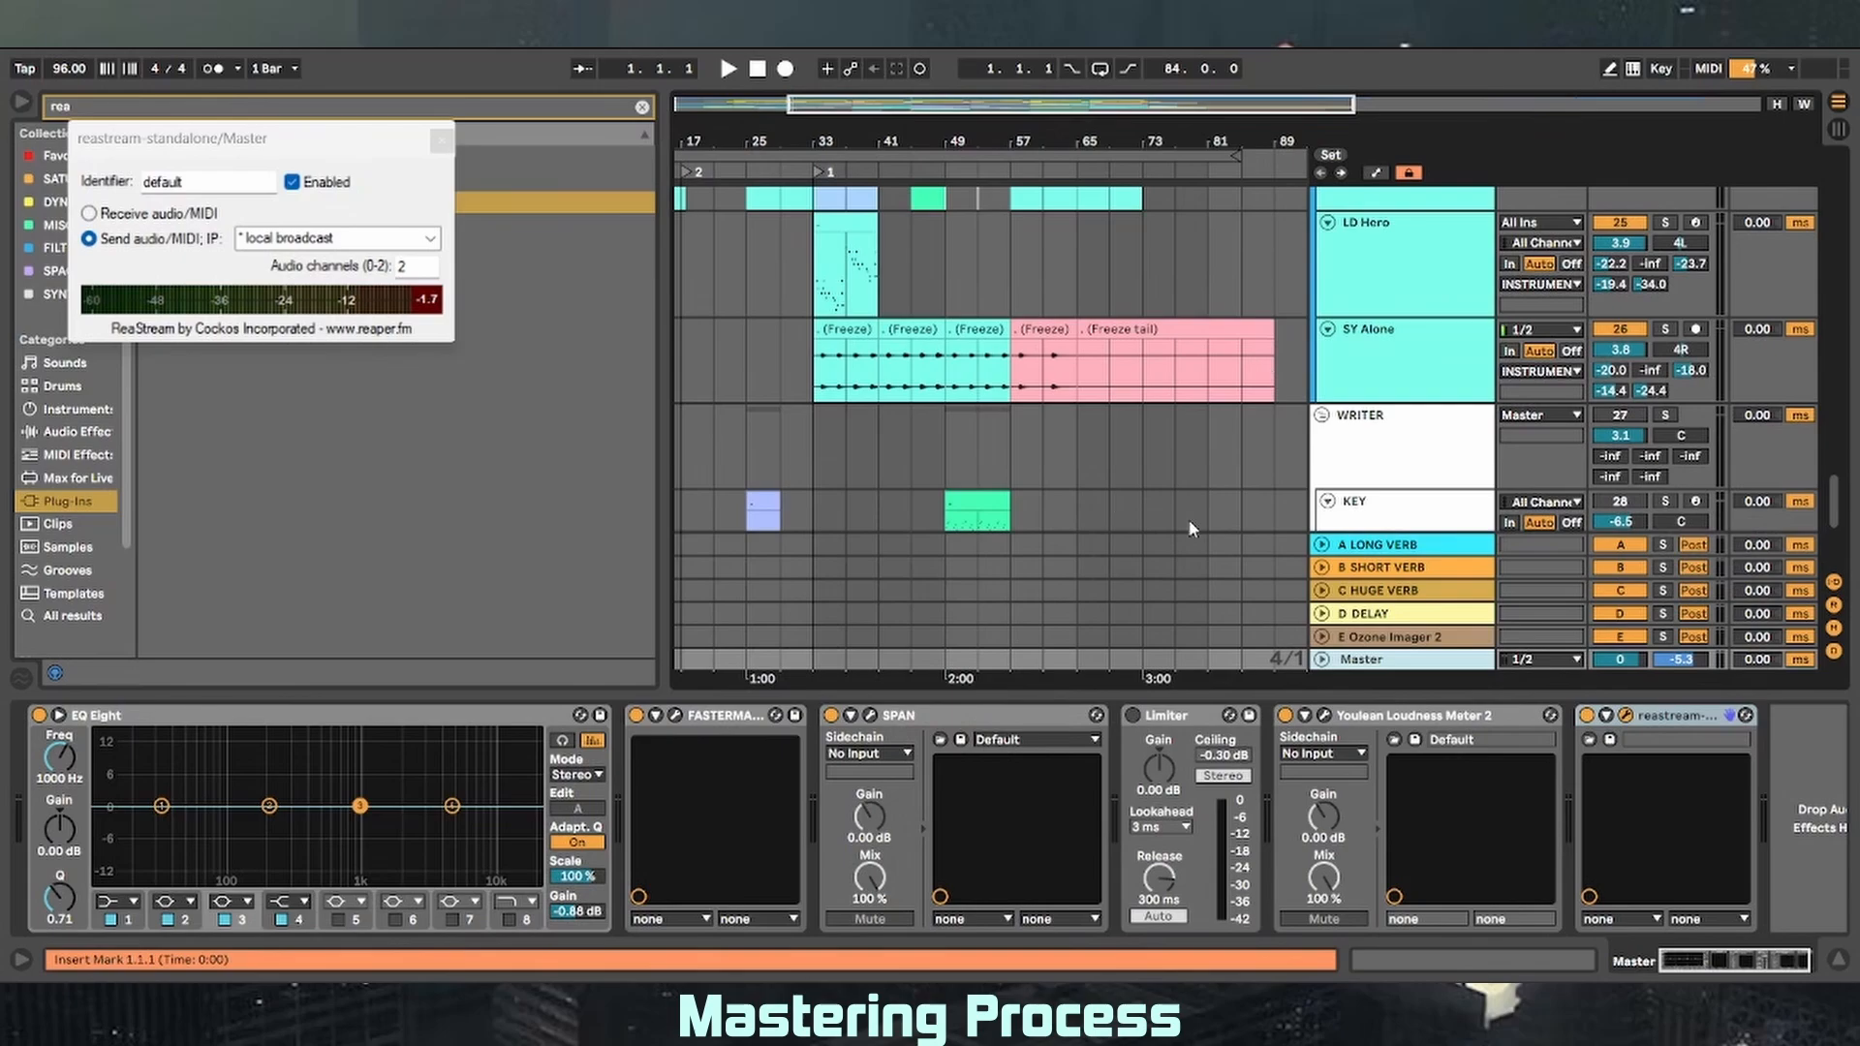
- Play the song from bar 33 and check the Master track's loudness in Youlean Loudness Meter 2, closing the meter when finished
click(825, 365)
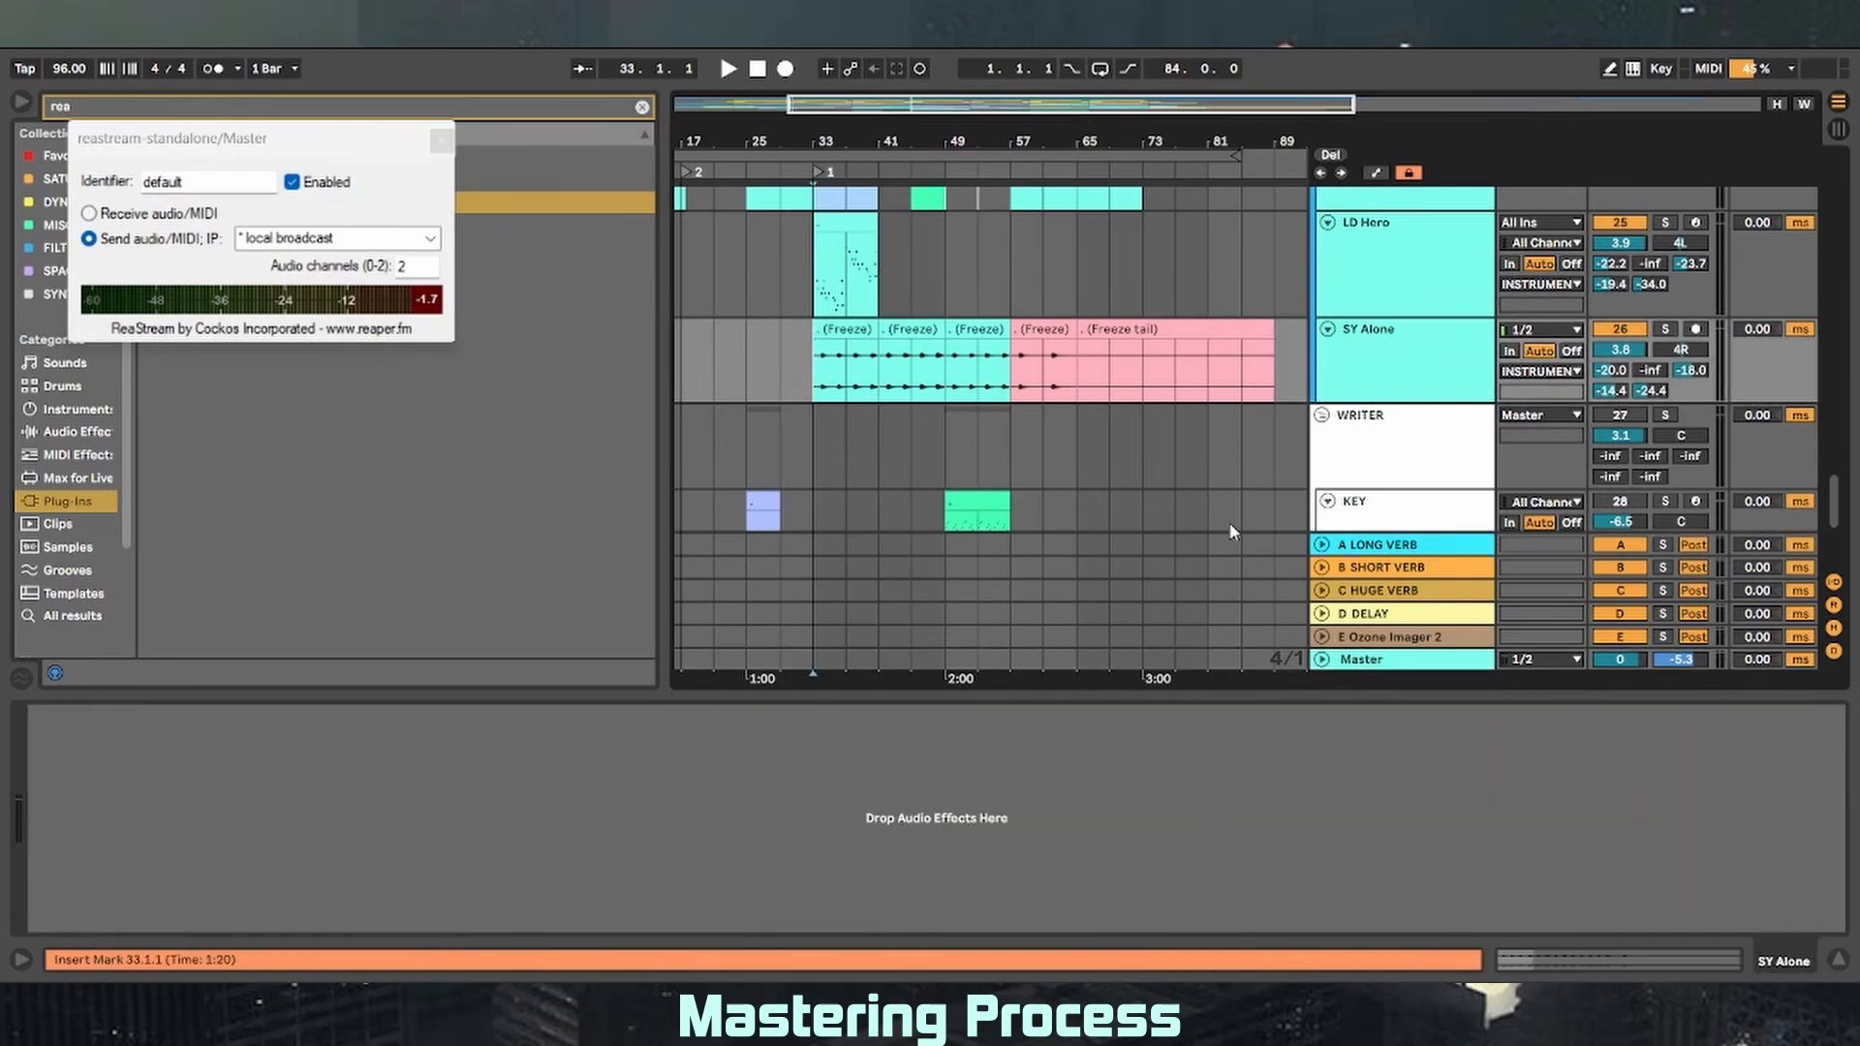
key(space)
click(1403, 662)
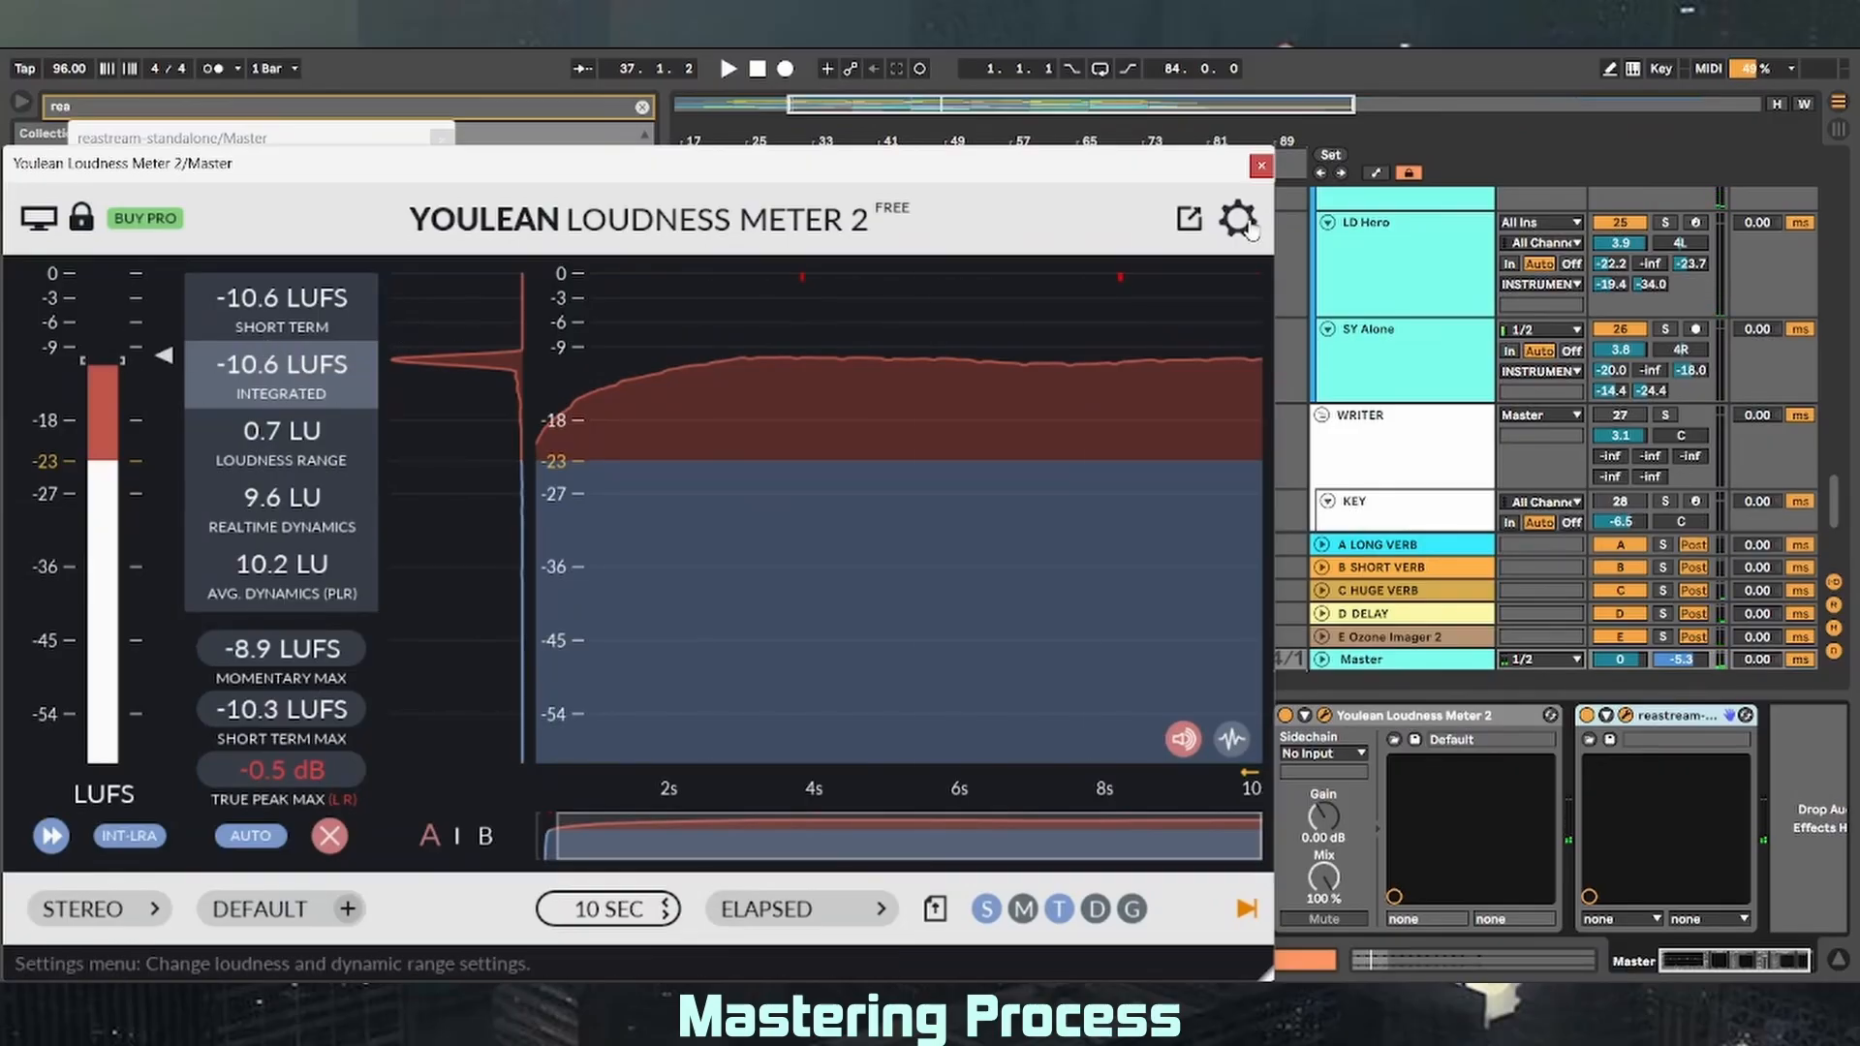
click(1261, 166)
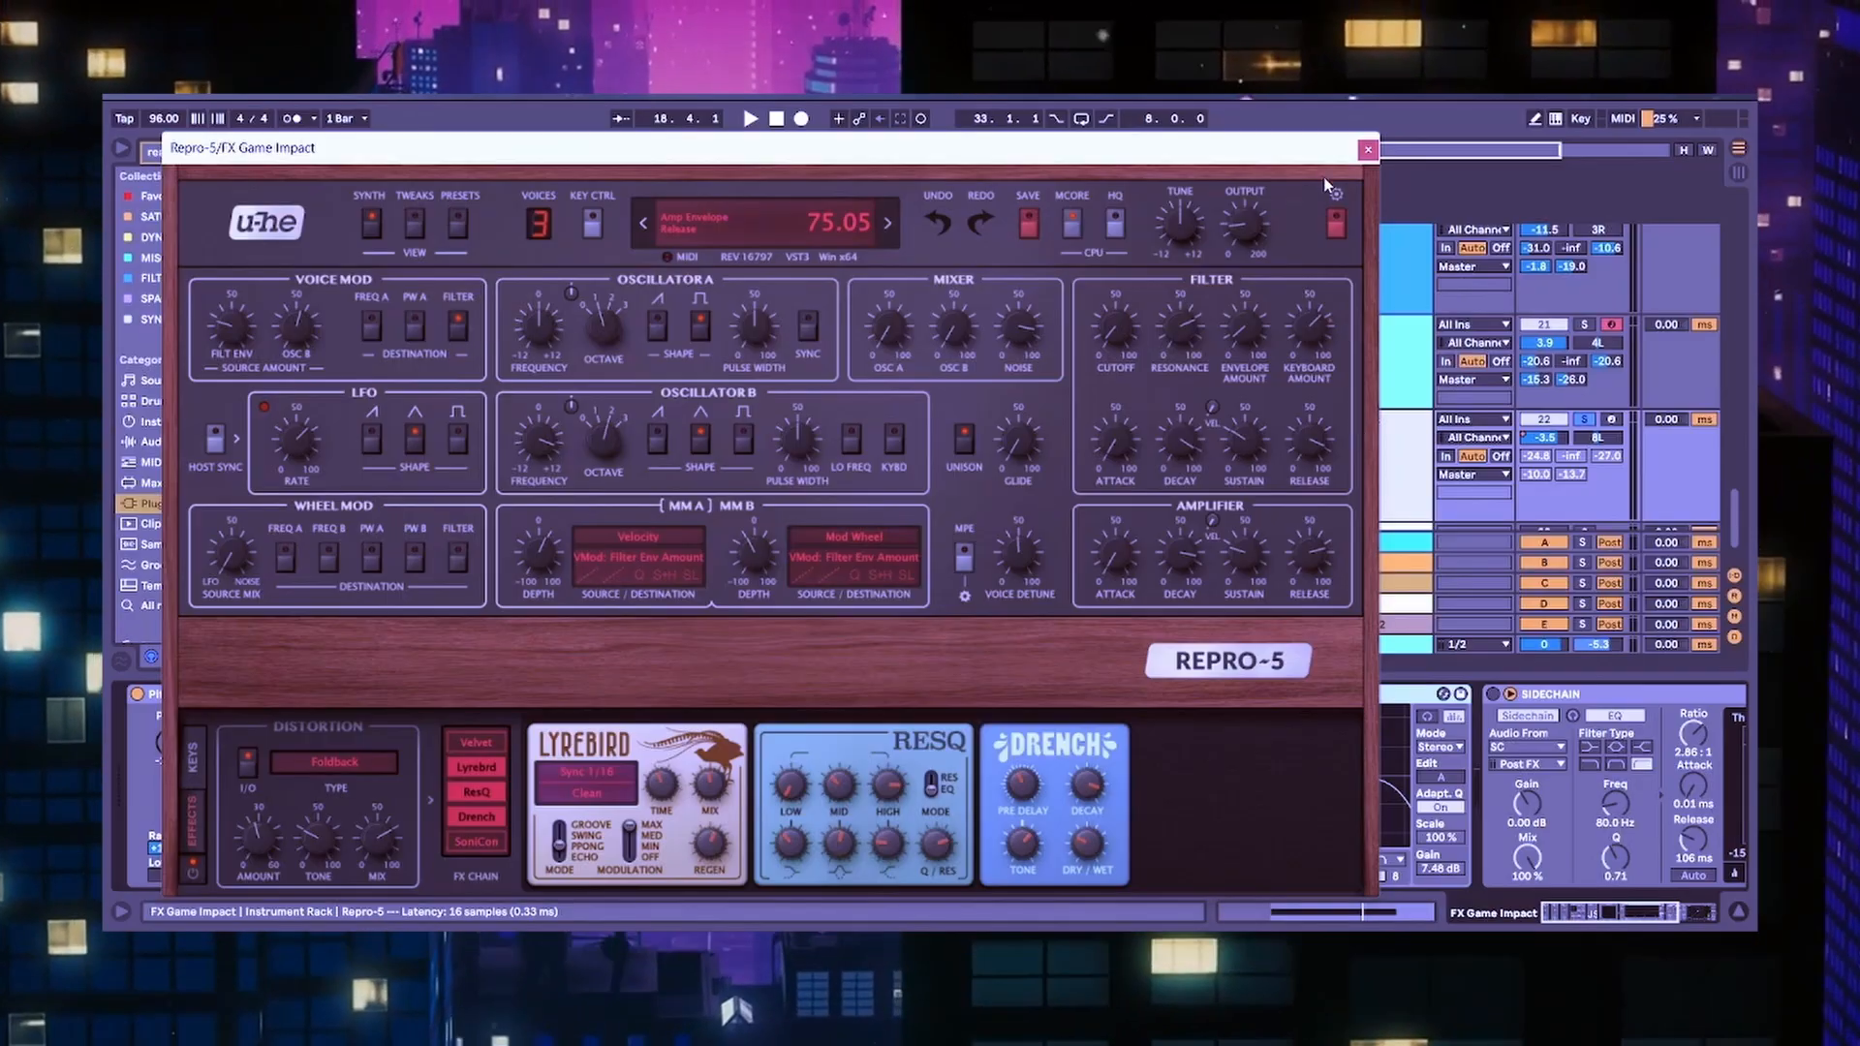
- Switch on the SIDECHAIN compressor on Pad Initiate, closing the Repro-5 and Echorus windows, and stop playback
click(1366, 151)
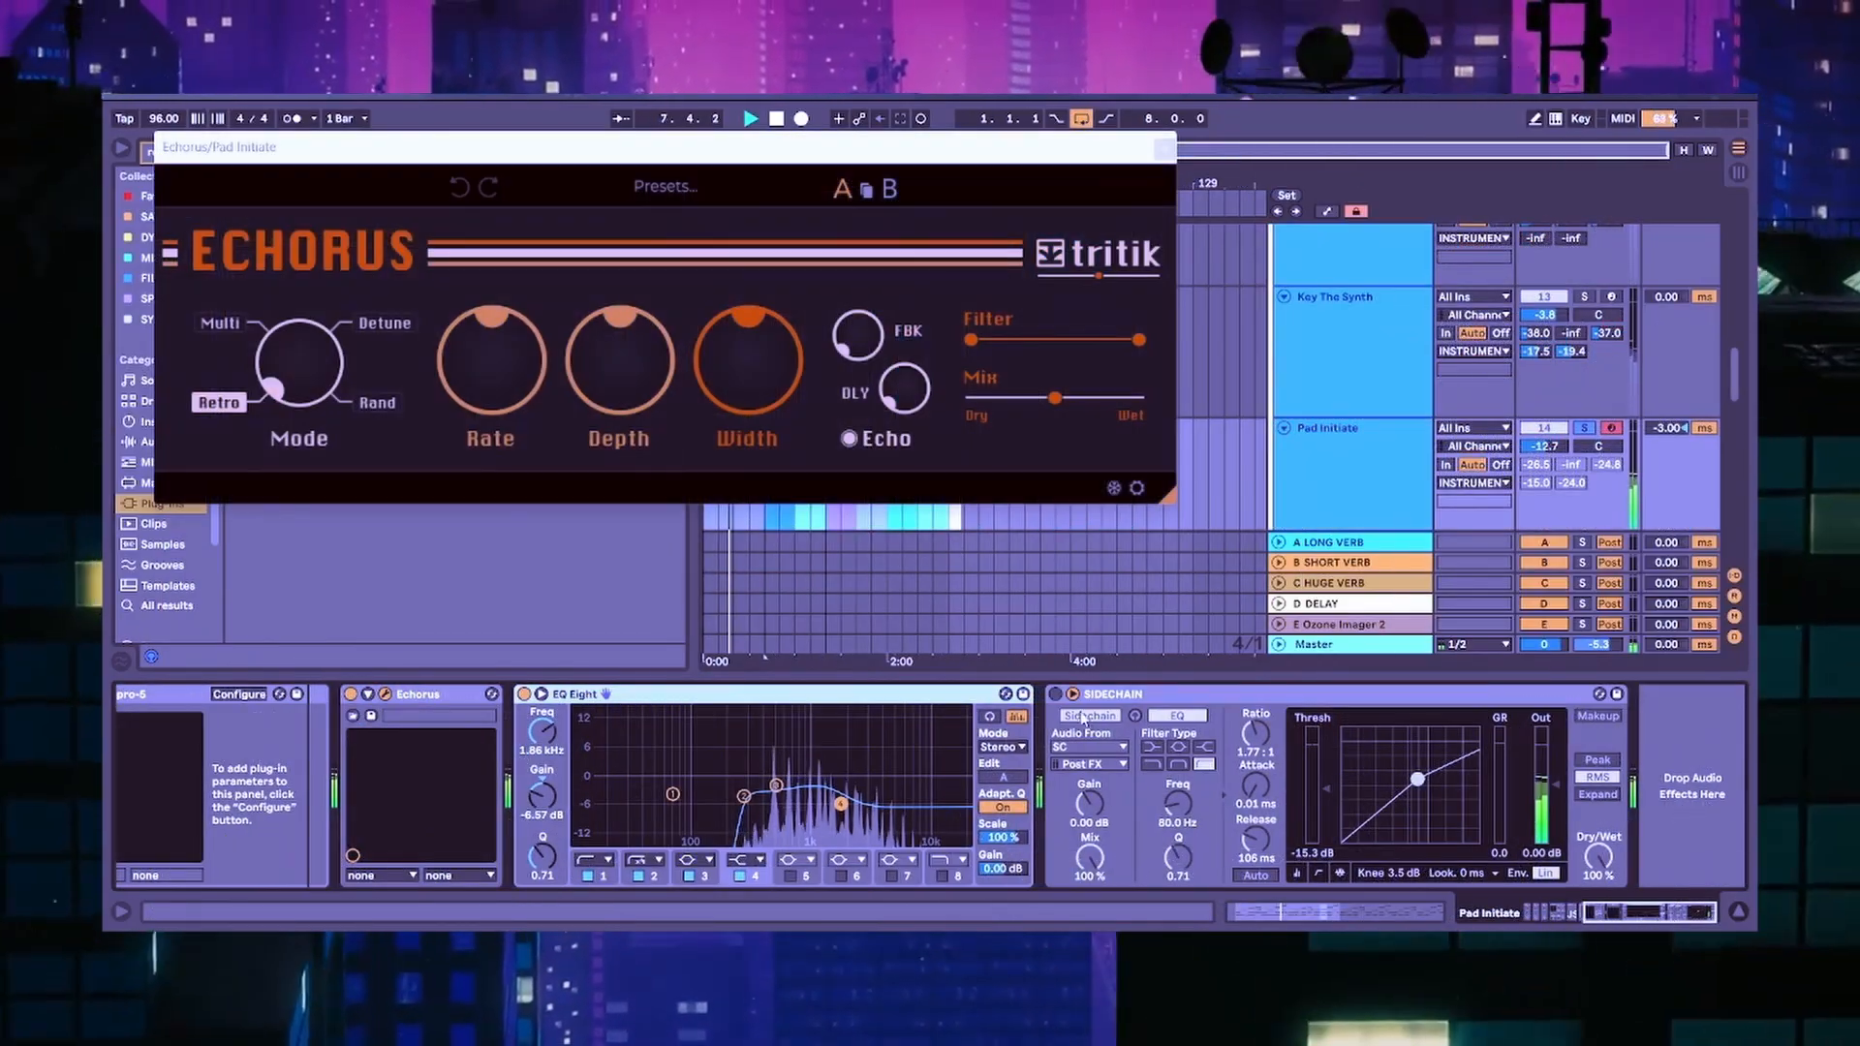
click(1055, 695)
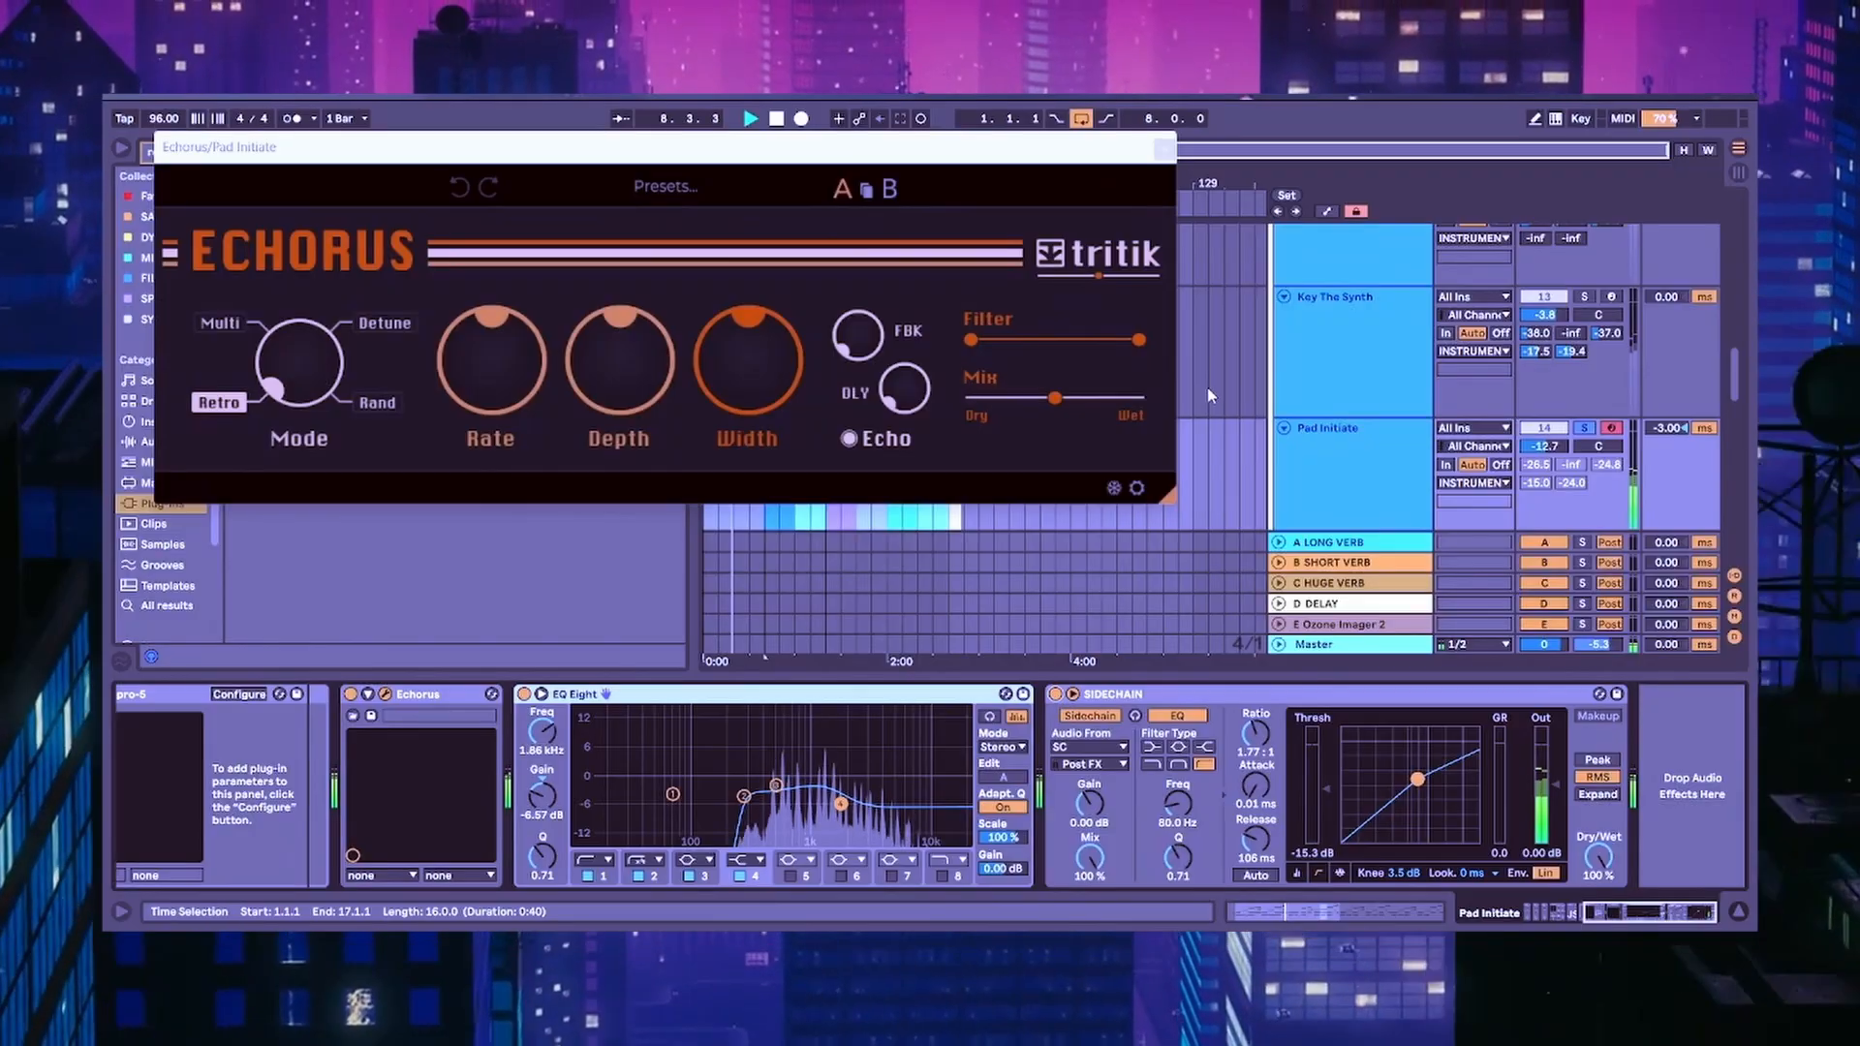
click(1163, 148)
key(space)
drag(723, 198, 756, 208)
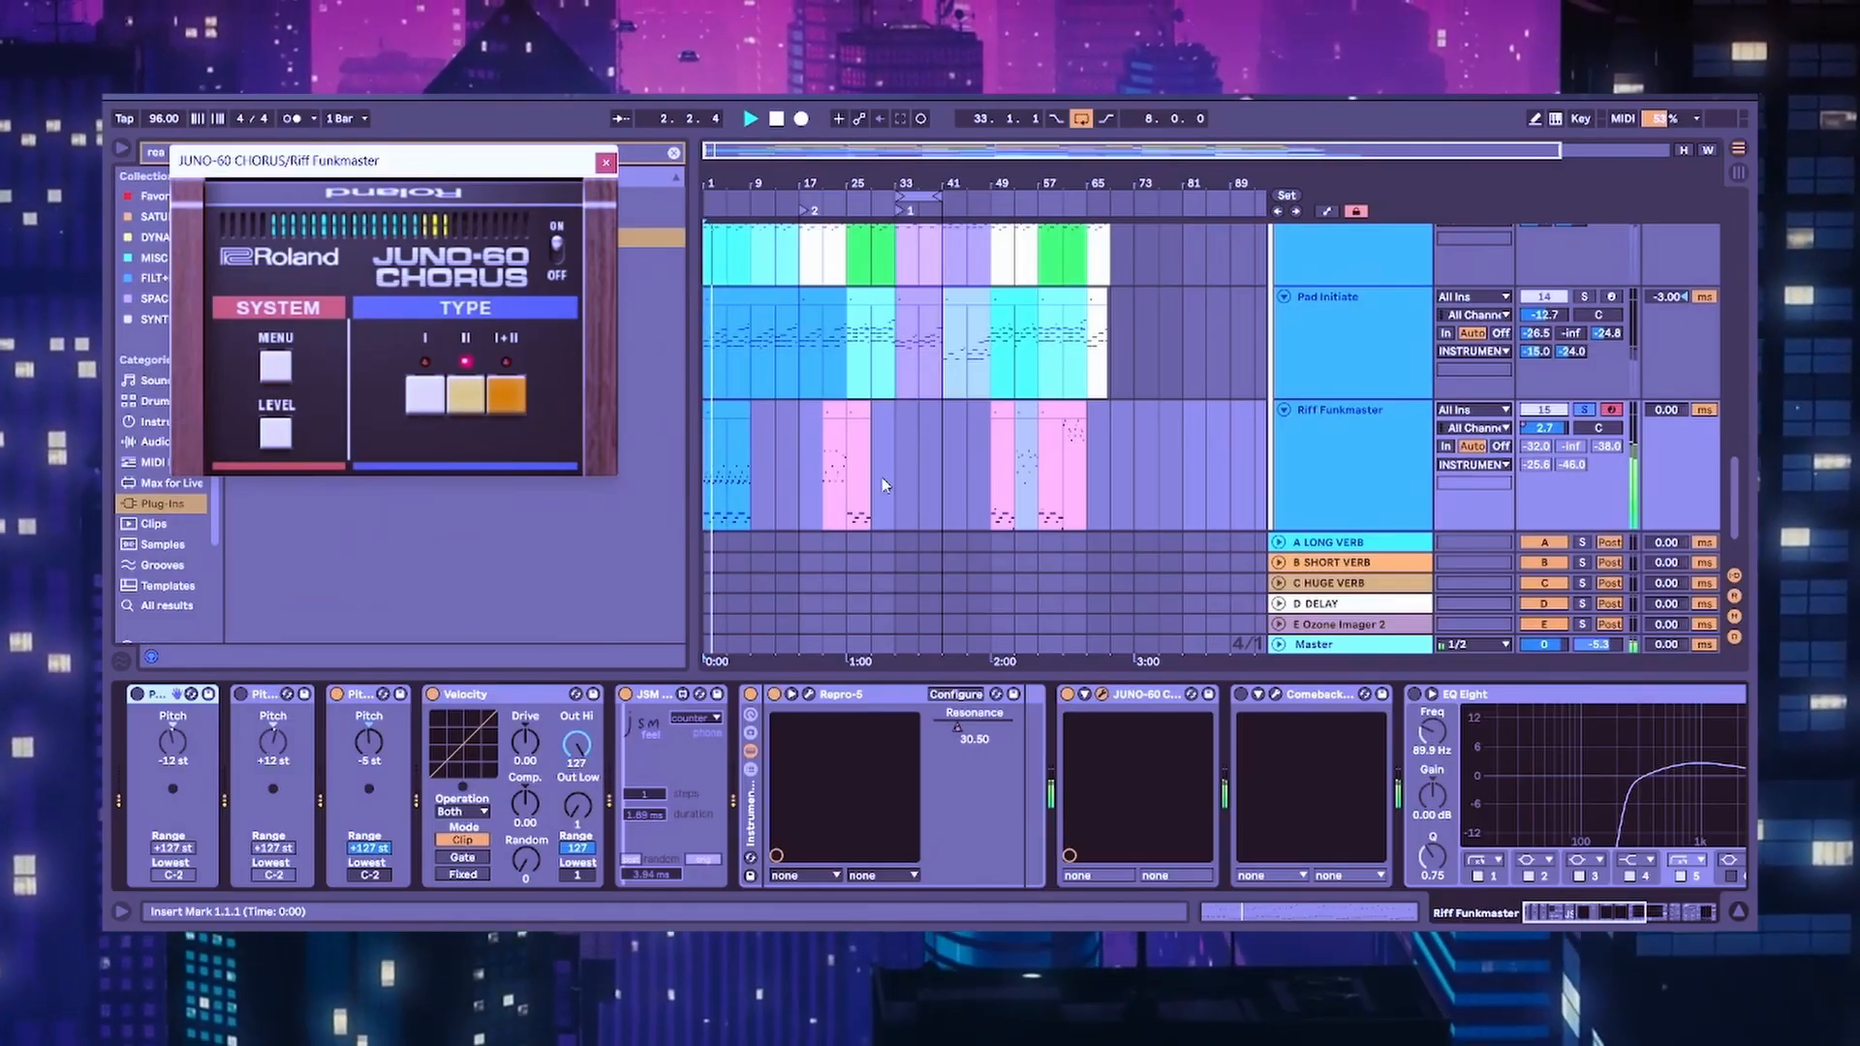
- Switch on the Comeback Kid delay on Riff Funkmaster, close its window and bring the rest of the device chain into view
click(1275, 694)
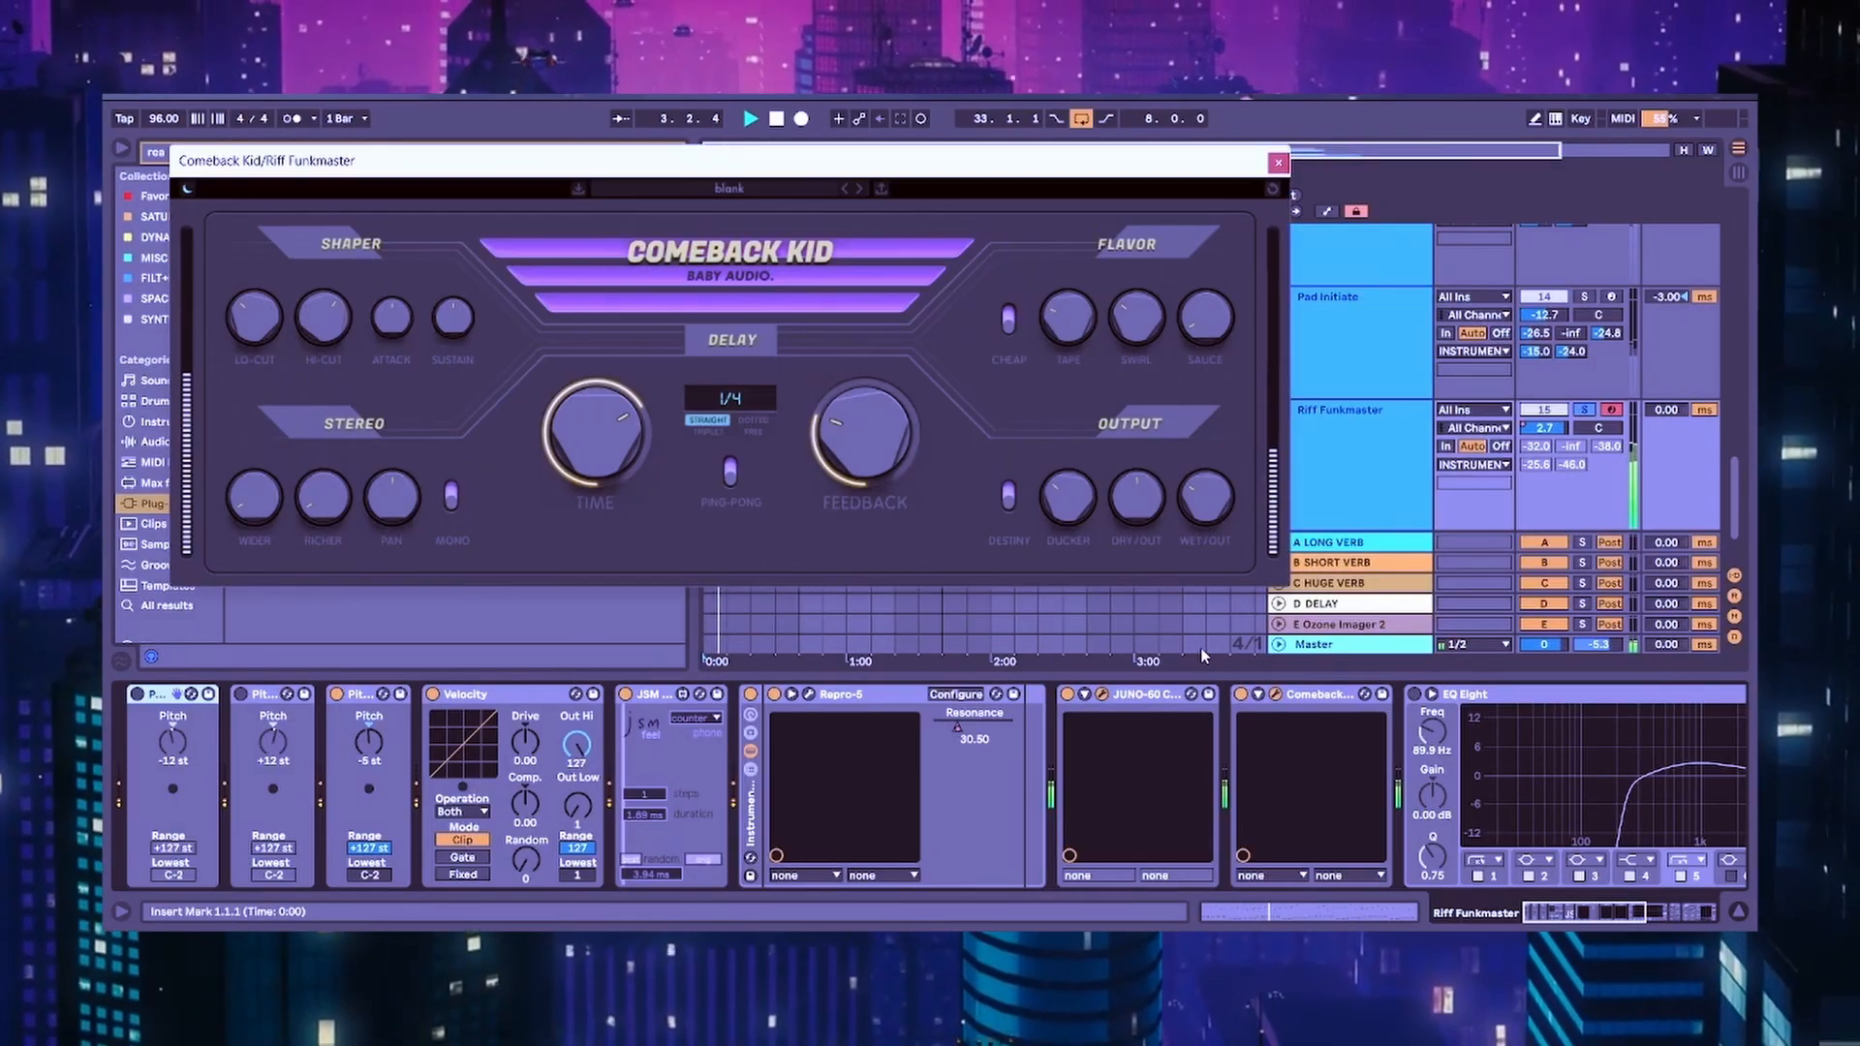
click(1277, 162)
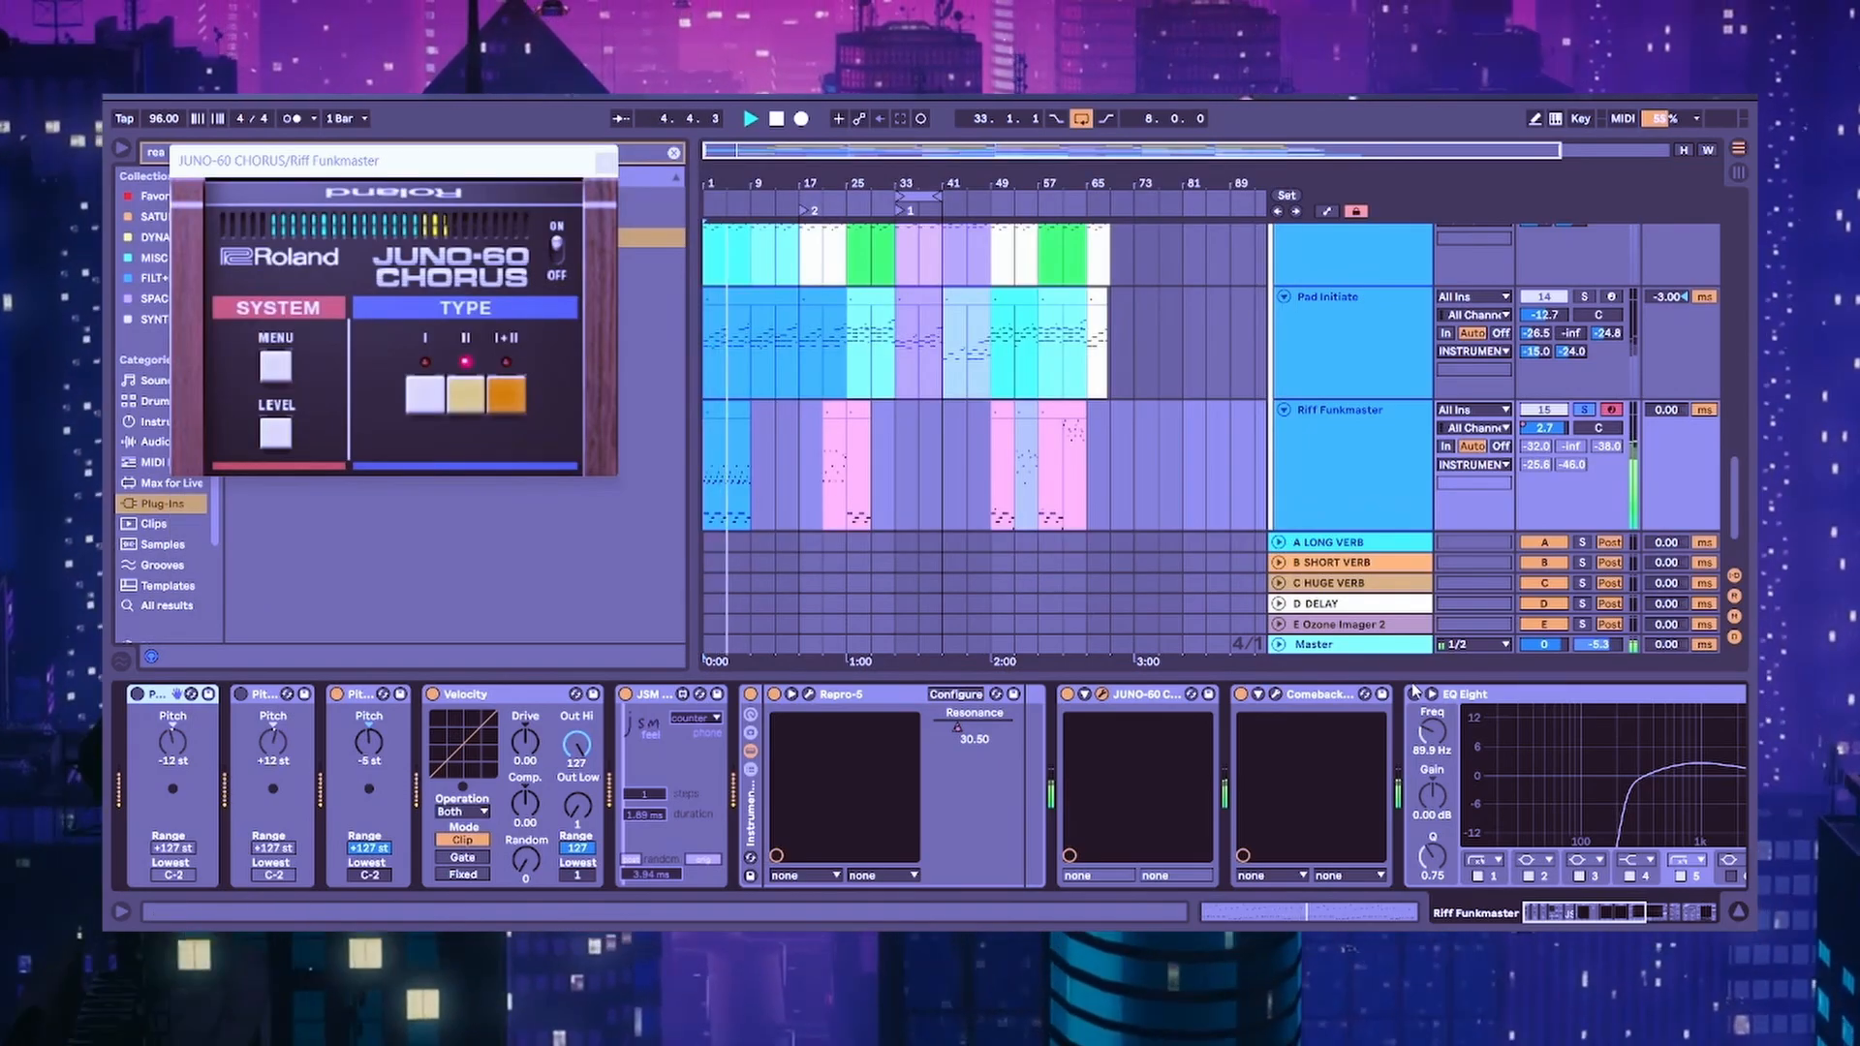
scroll(1416, 697, right, 5)
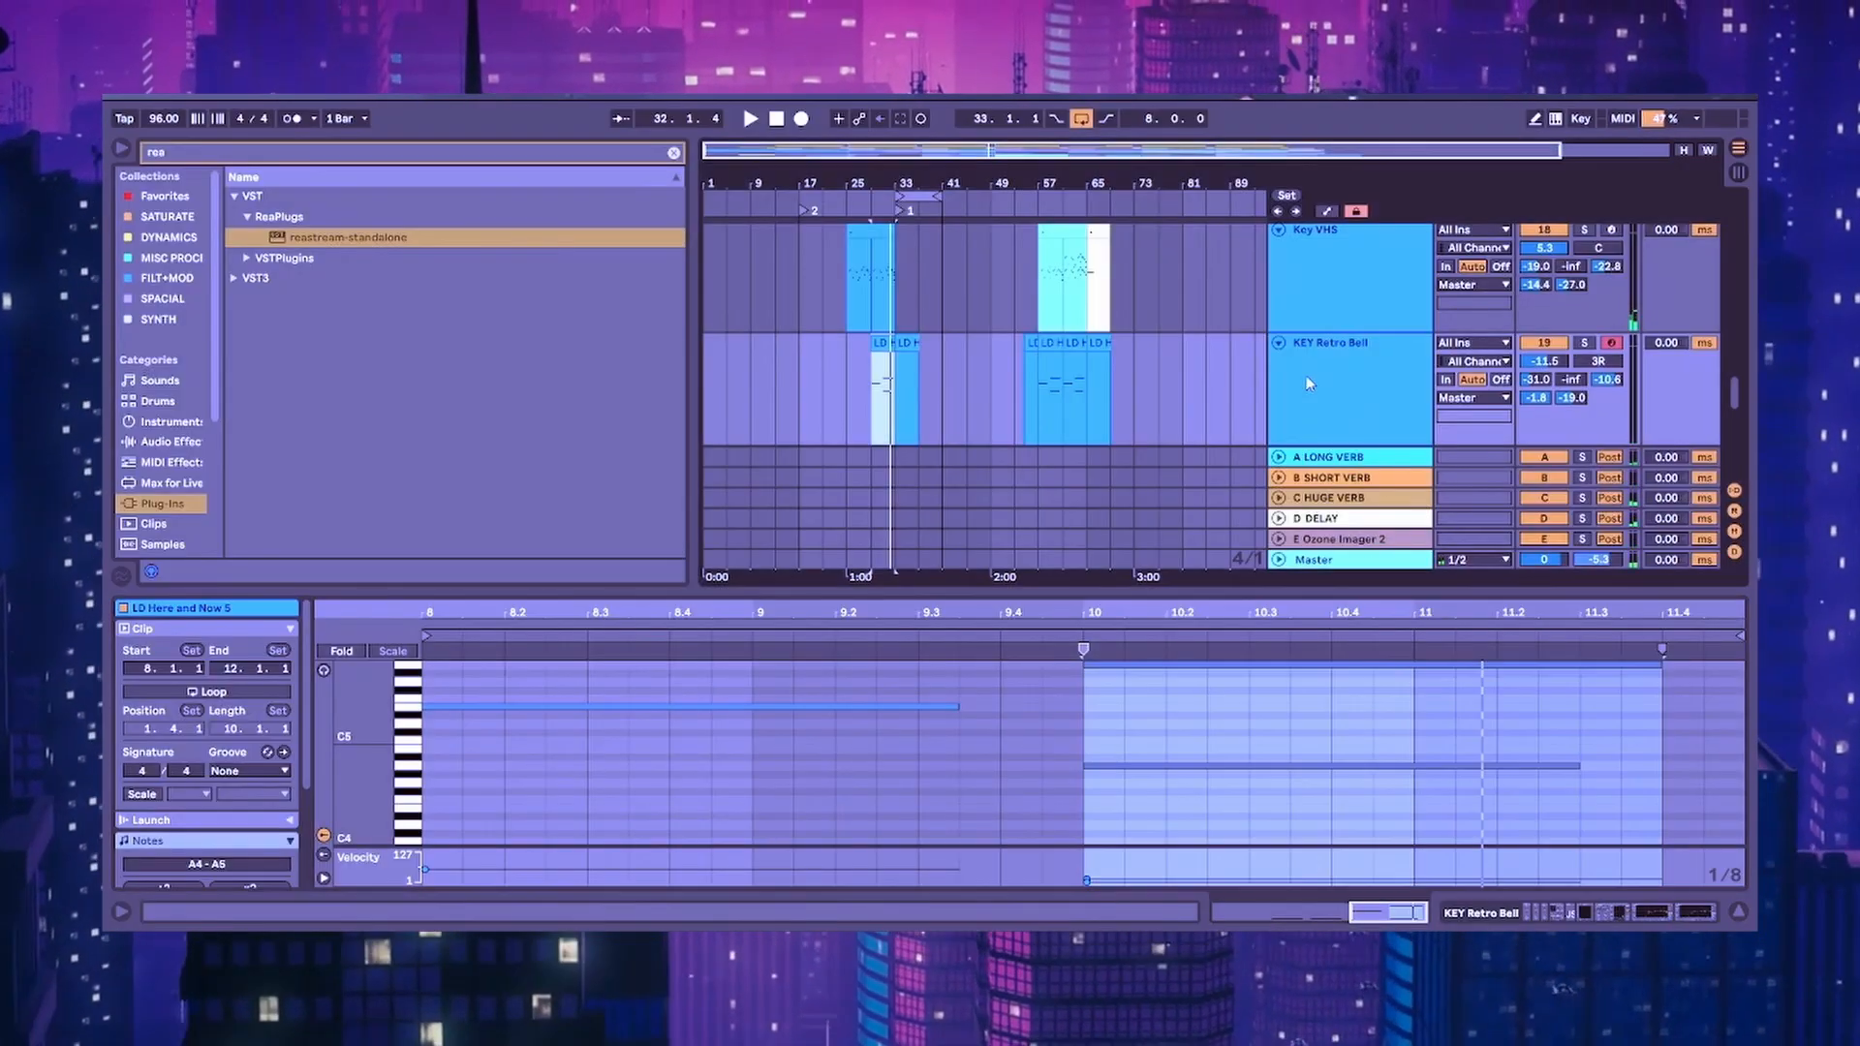
- Examine the notes in the Key VHS clip at bar 25 and the Key Big Bells clip at bar 29
scroll(1306, 378, down, 3)
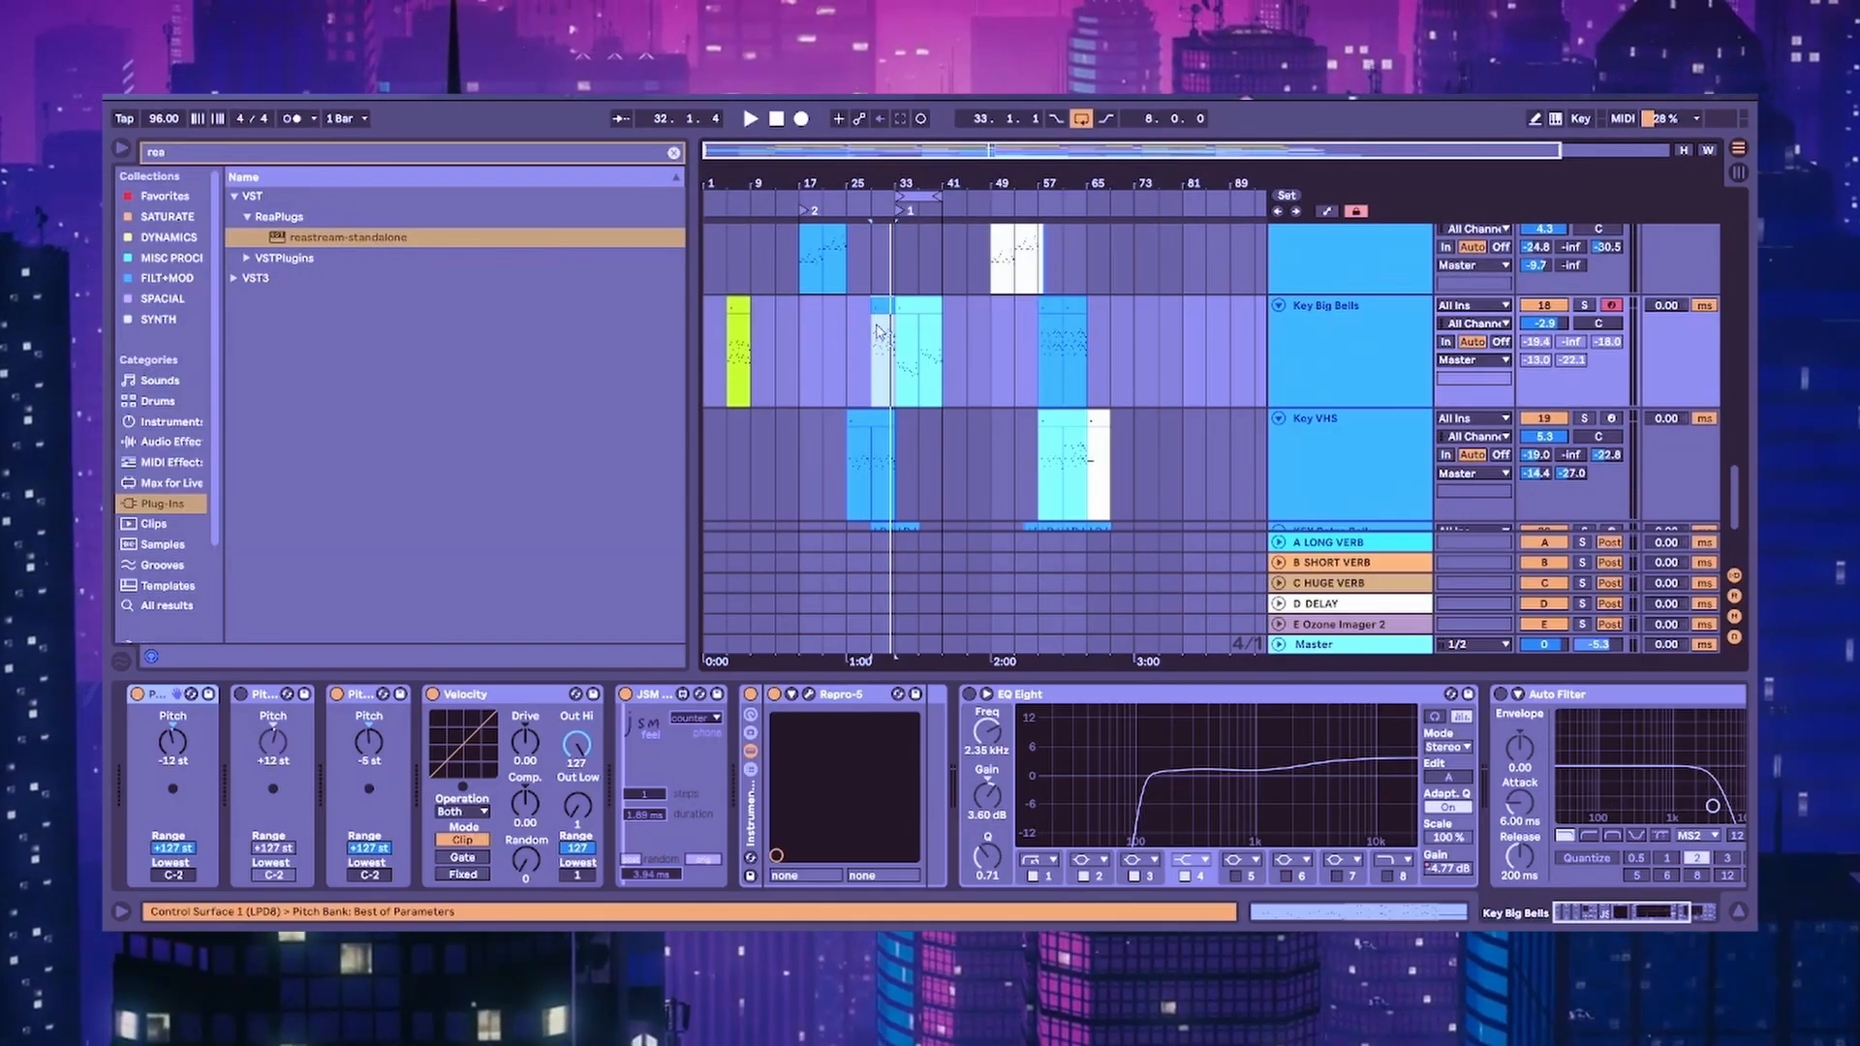
double_click(865, 418)
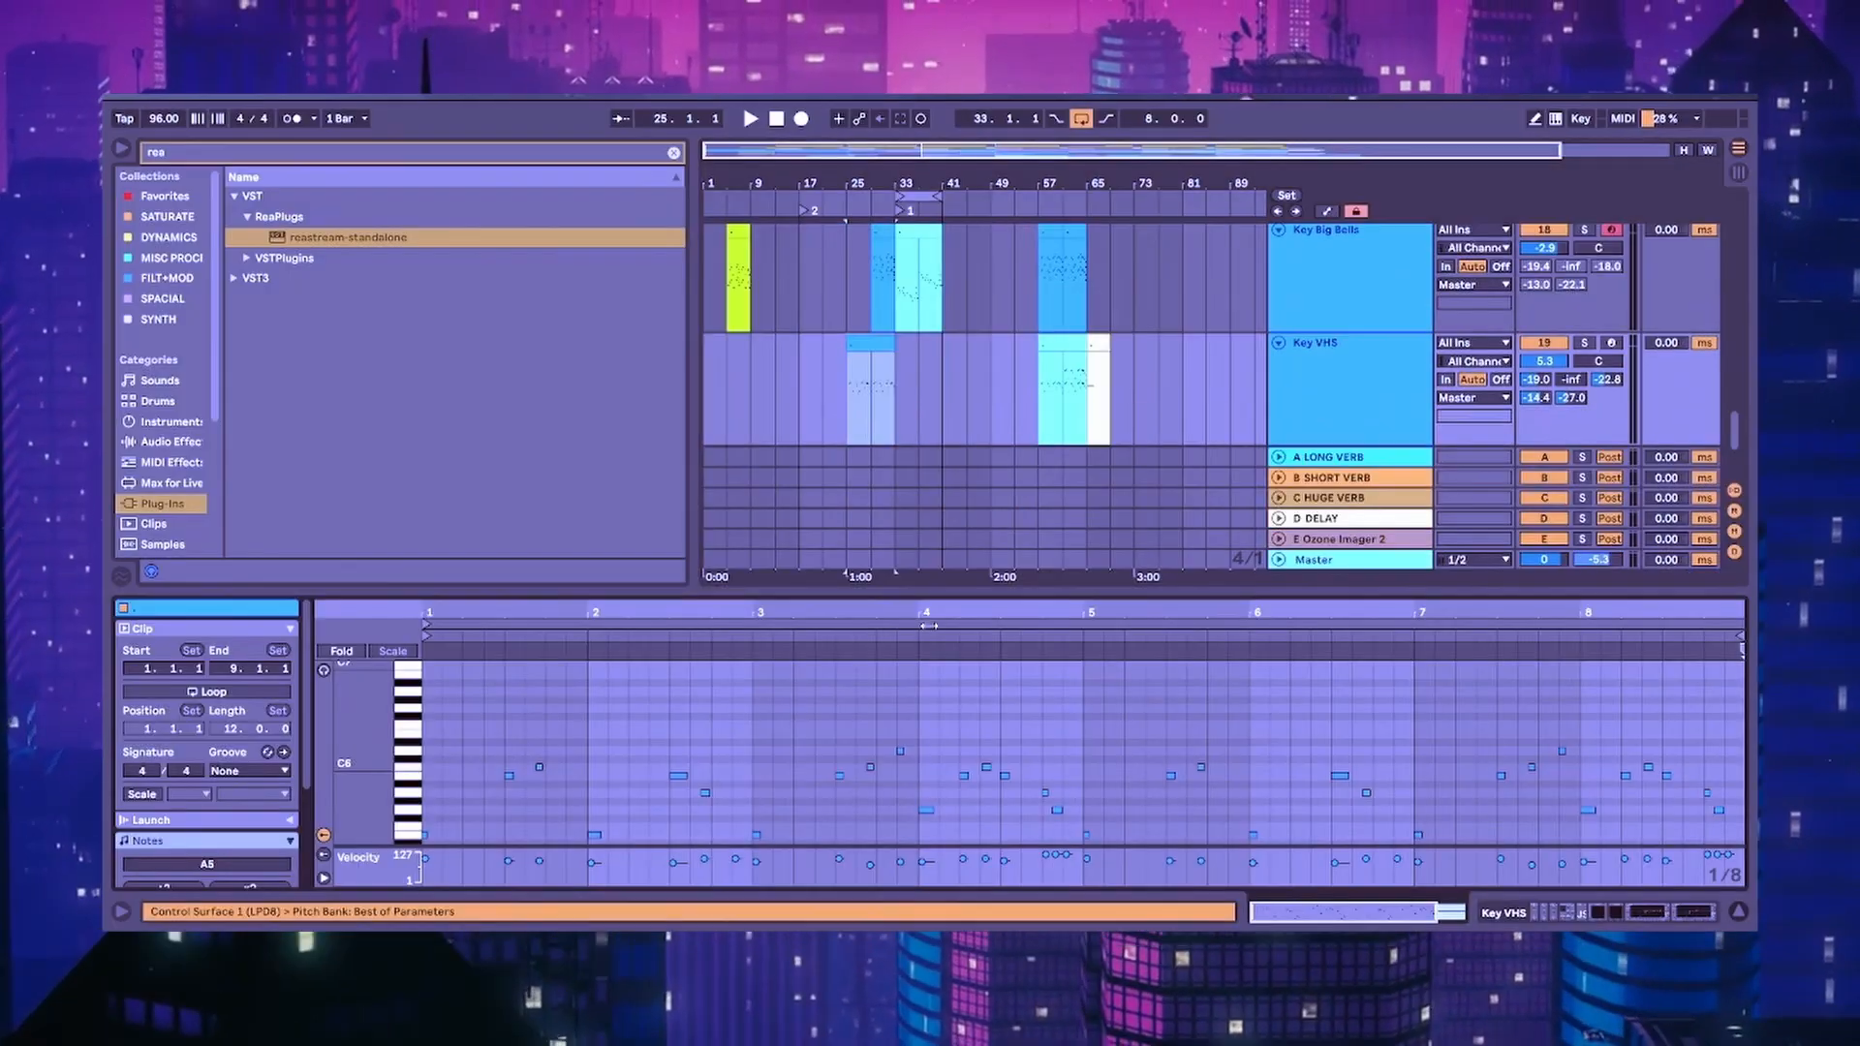
scroll(857, 236, up, 1)
double_click(882, 275)
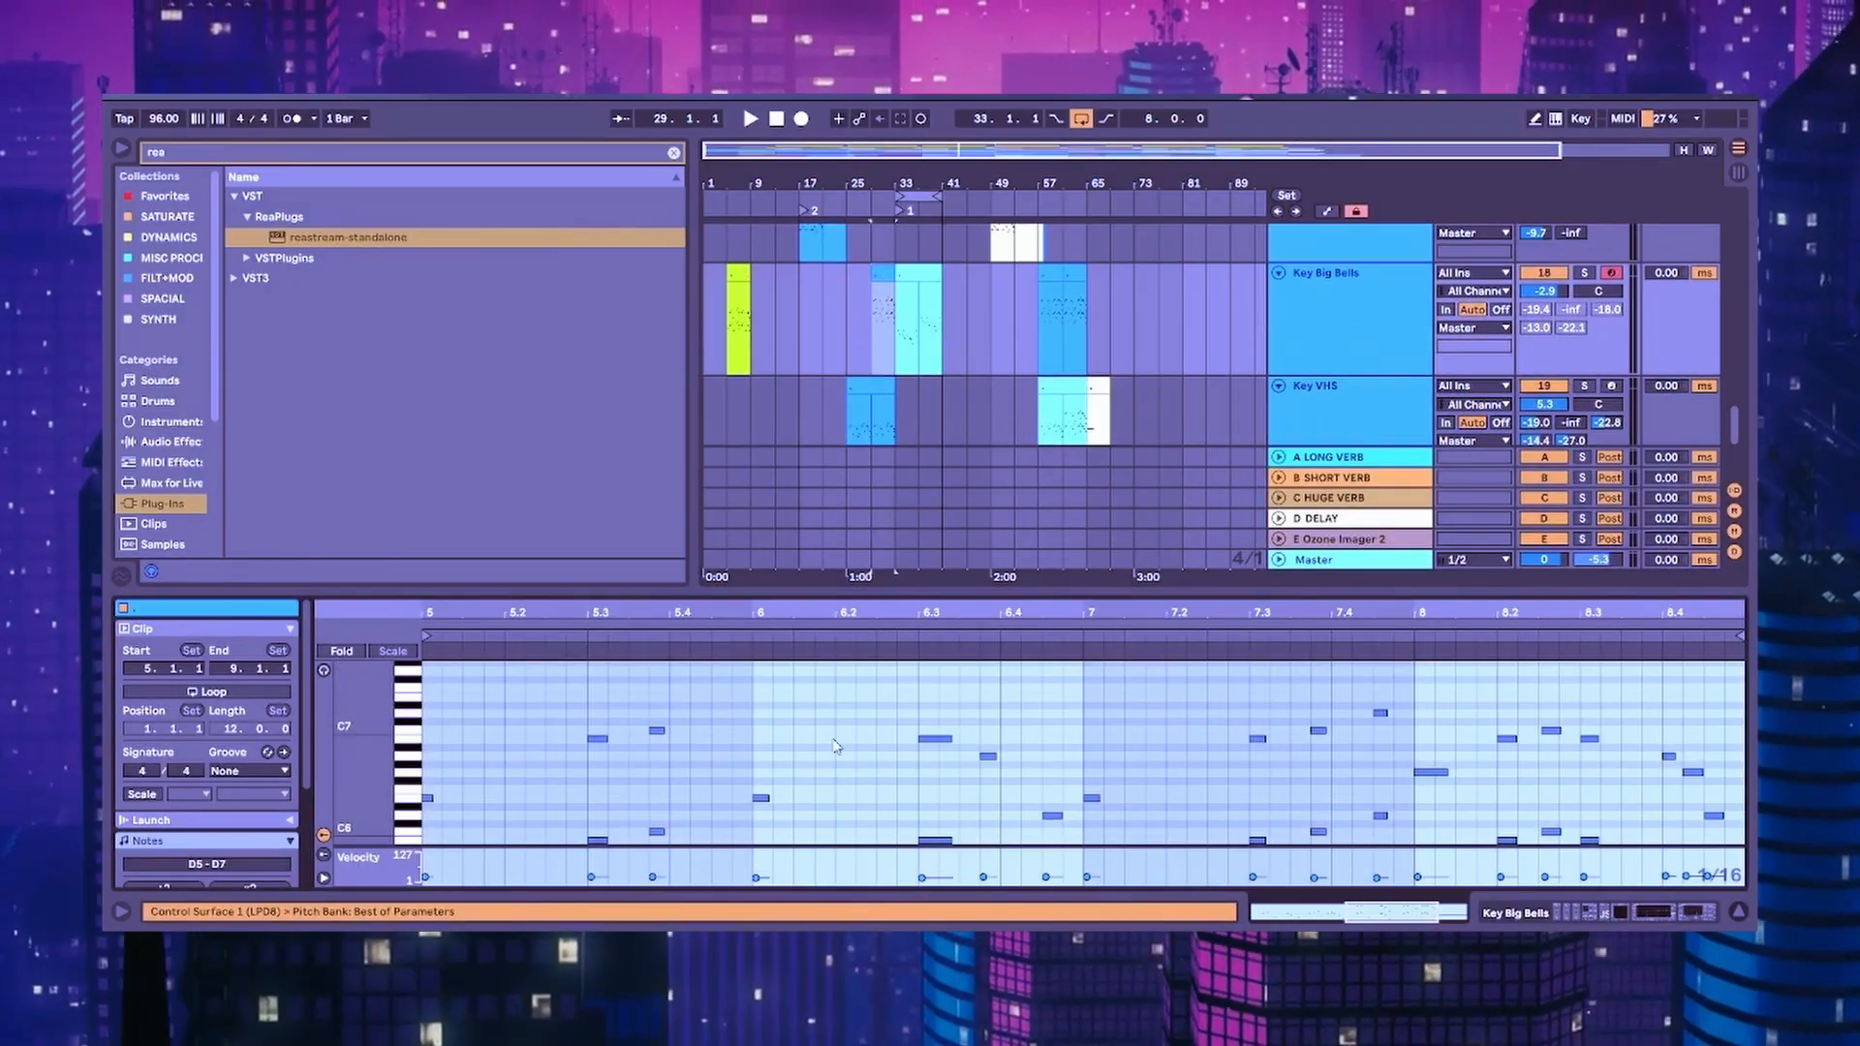
scroll(770, 772, up, 1)
scroll(766, 774, down, 1)
scroll(875, 780, down, 1)
scroll(872, 756, up, 2)
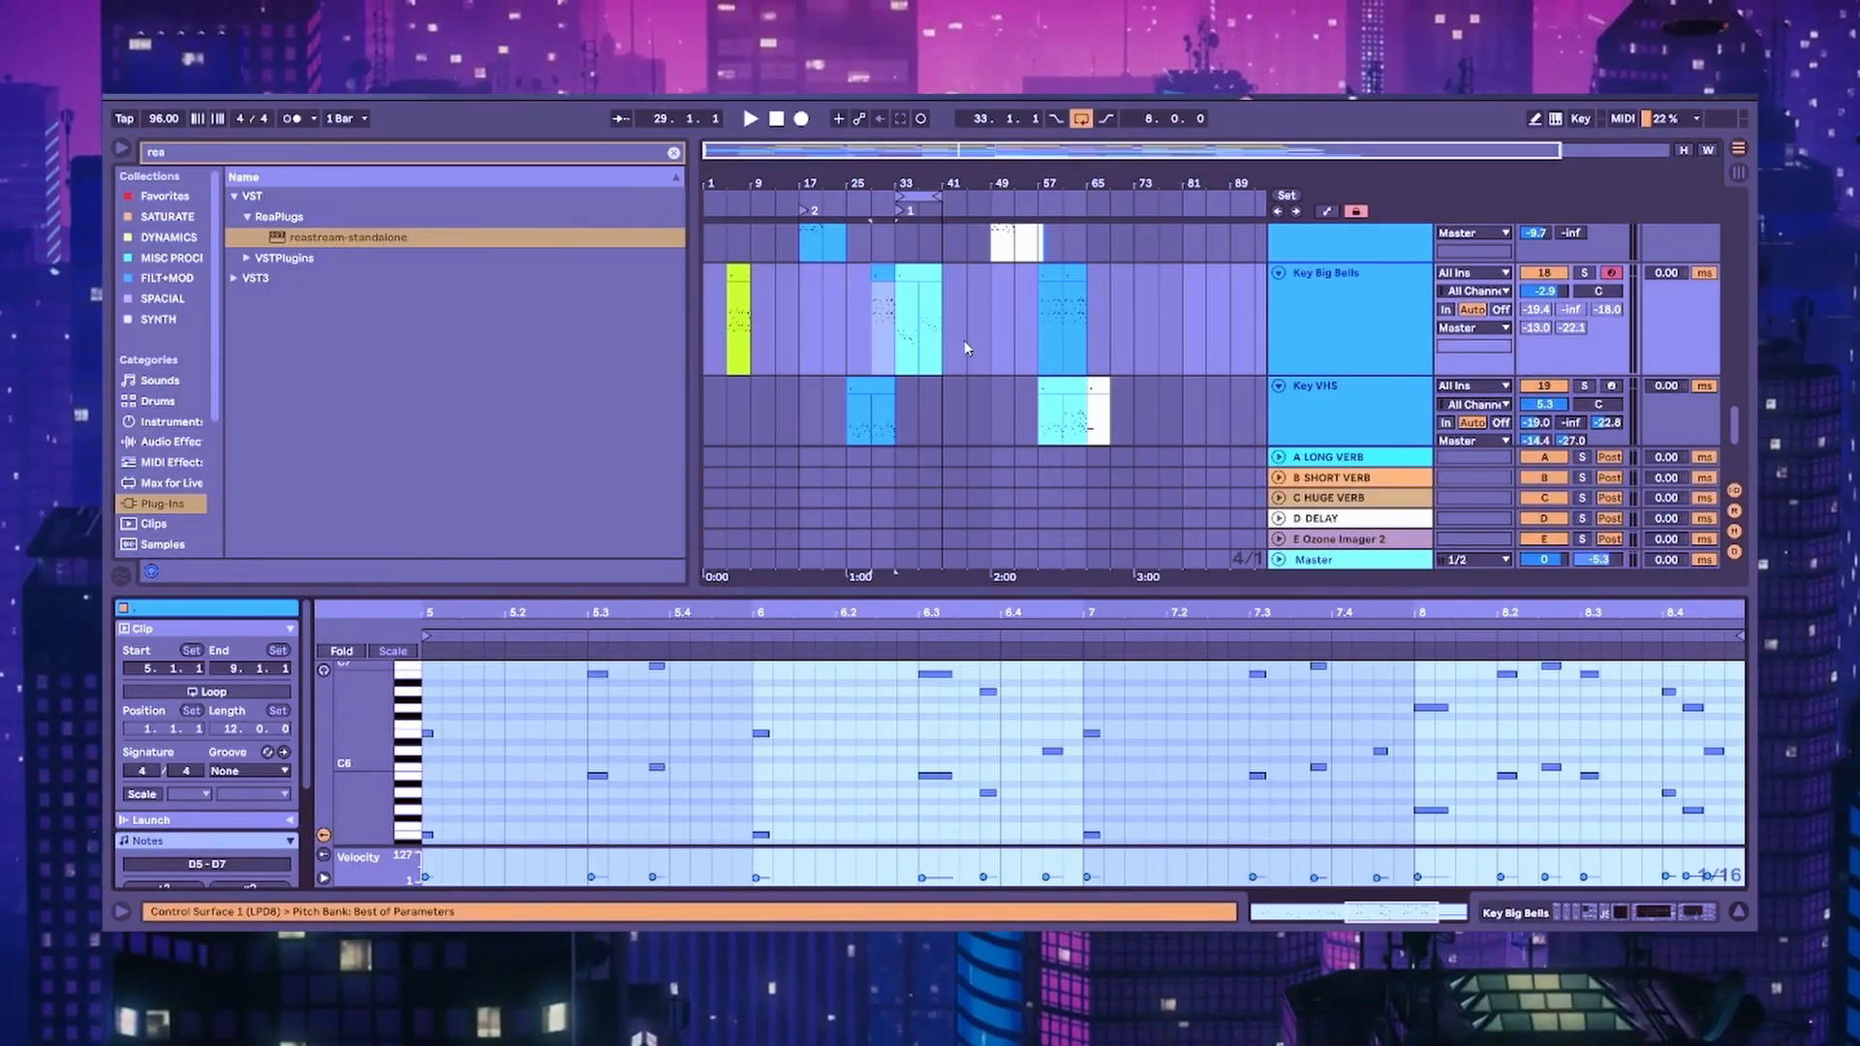
- Solo Key Big Bells, play it from bar 29 and show the track's device chain
click(865, 338)
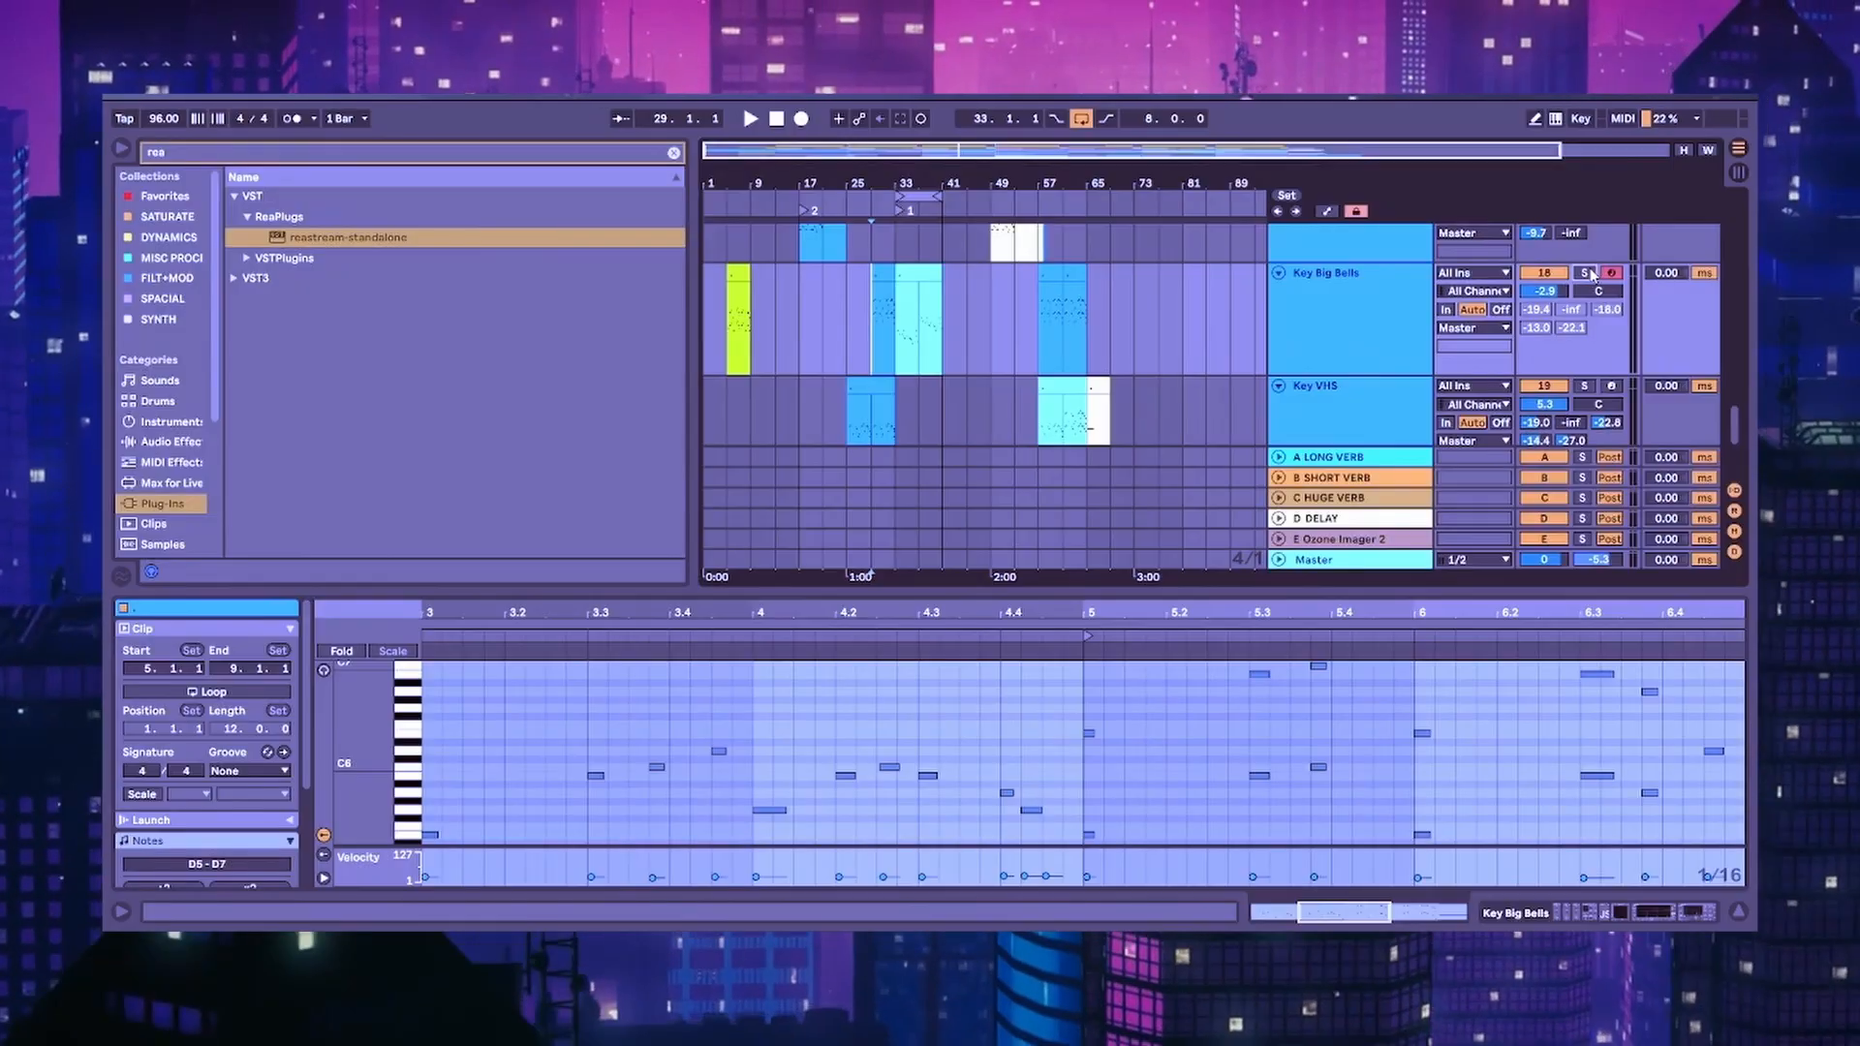
click(1584, 272)
key(space)
click(1333, 310)
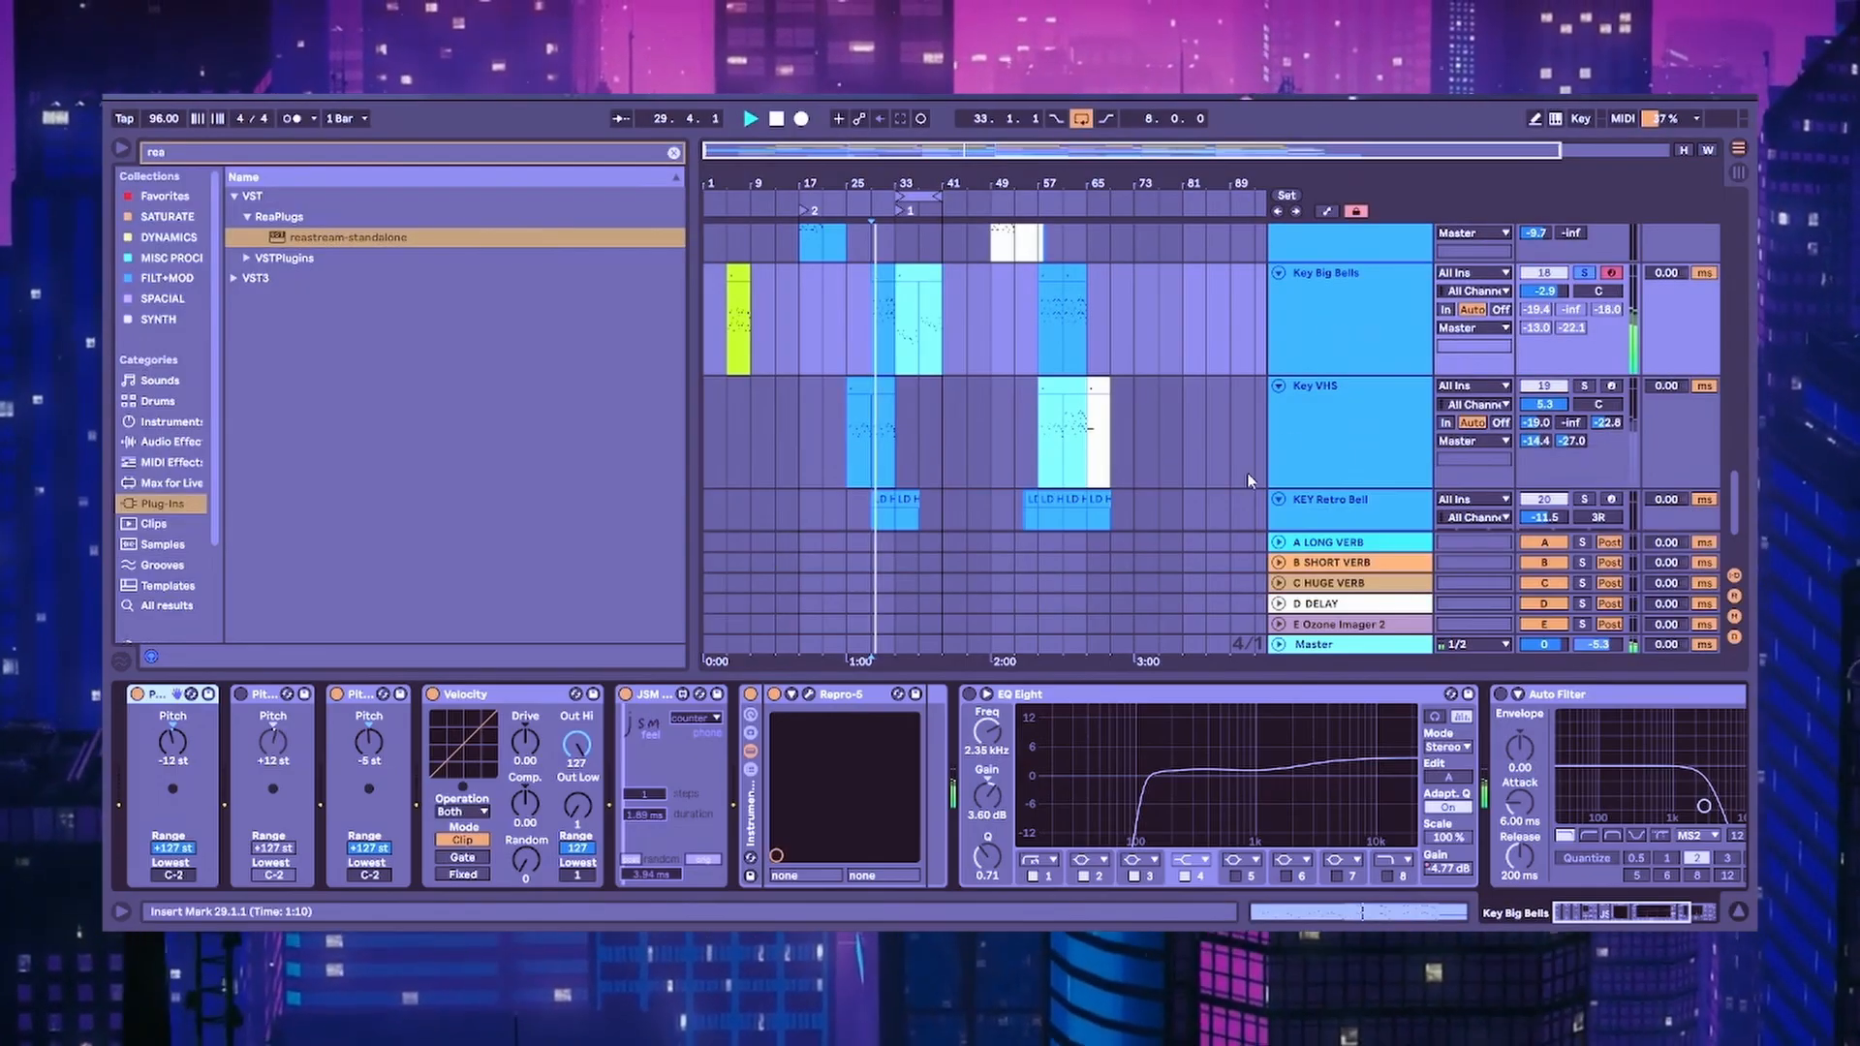
- Switch on EQ Eight and Auto Filter on Key Big Bells and inspect the devices further along its chain
click(970, 695)
click(1500, 696)
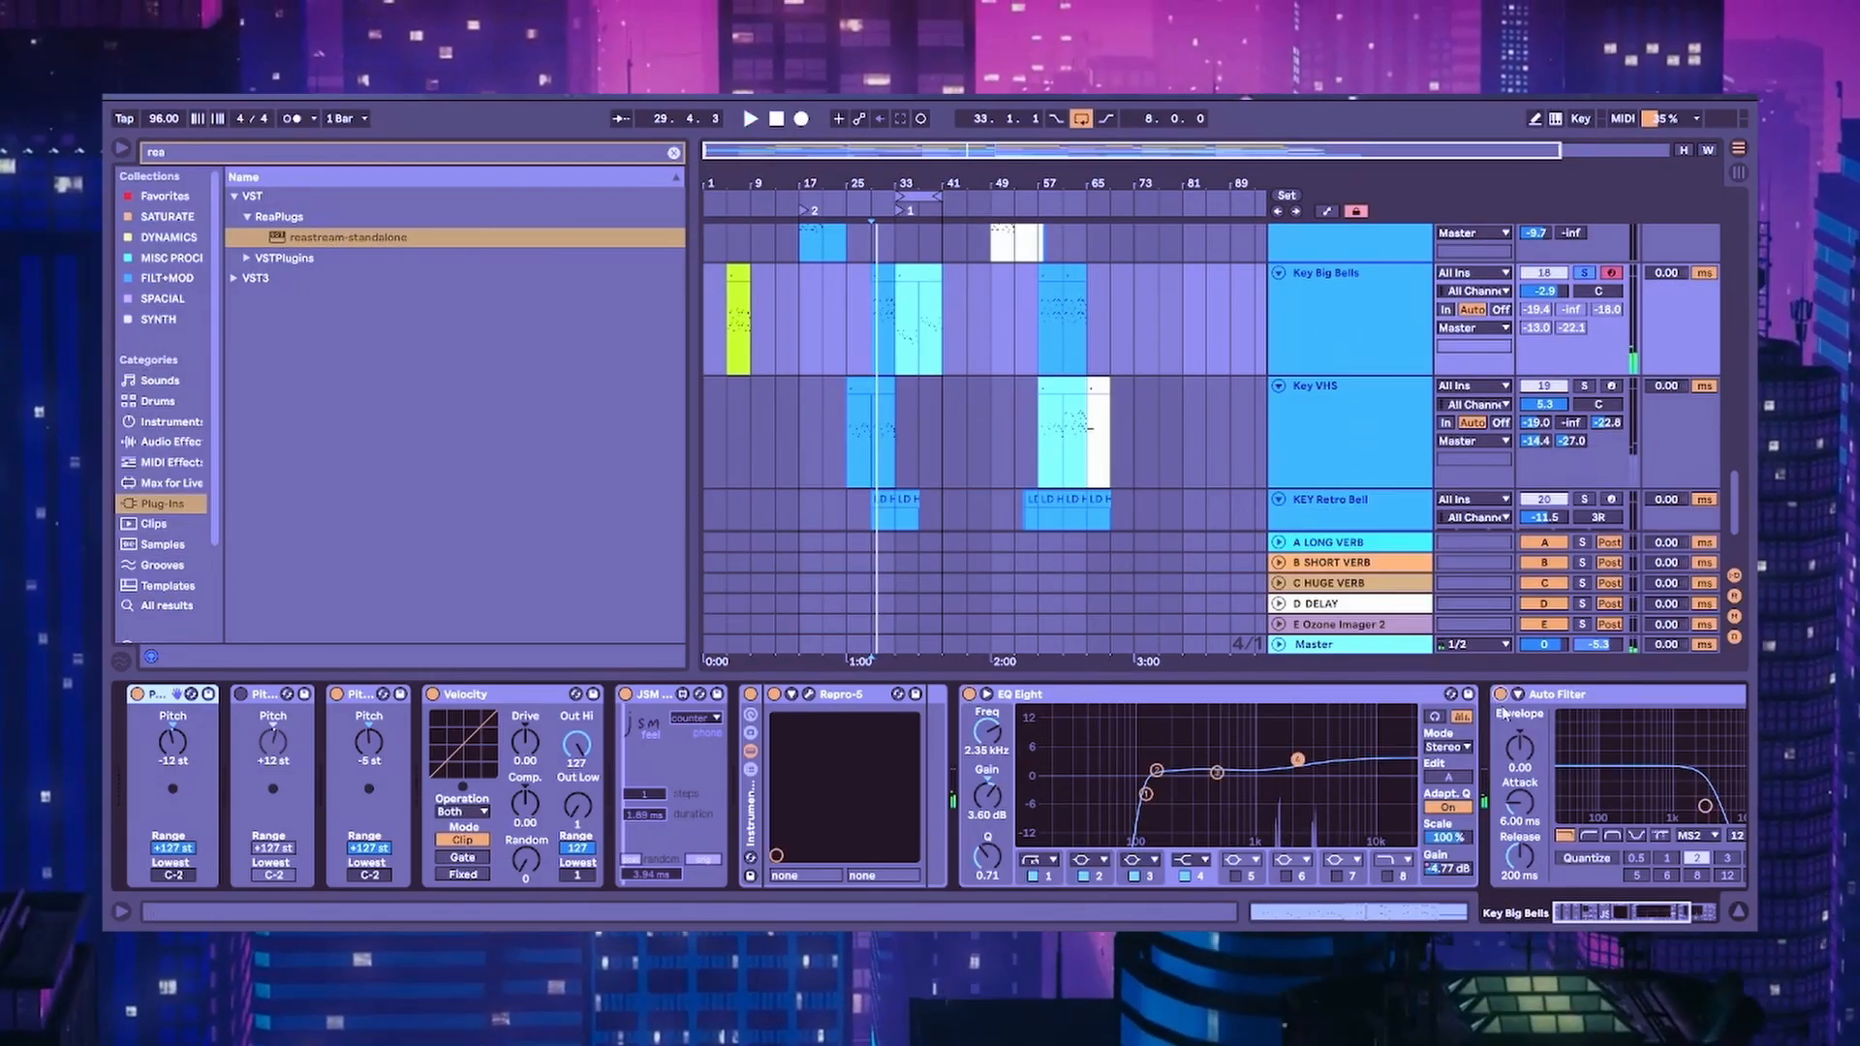
drag(1627, 918, 1666, 917)
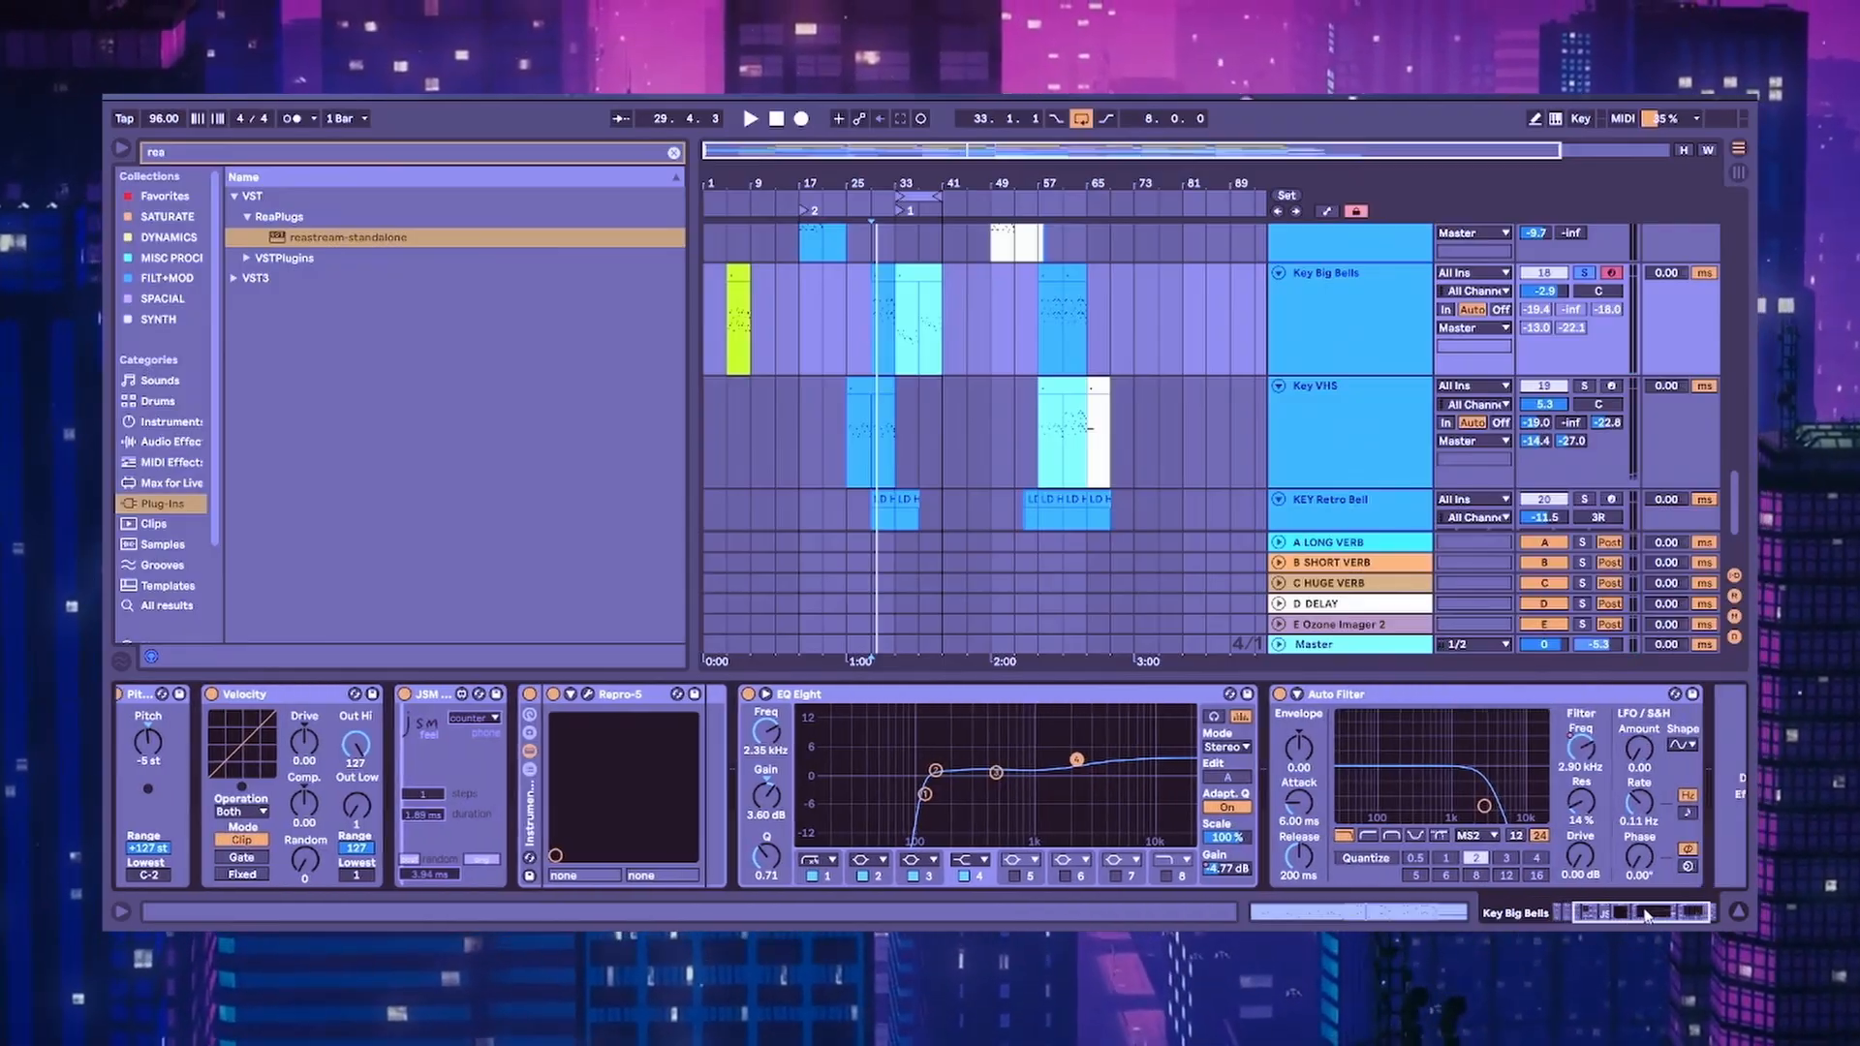